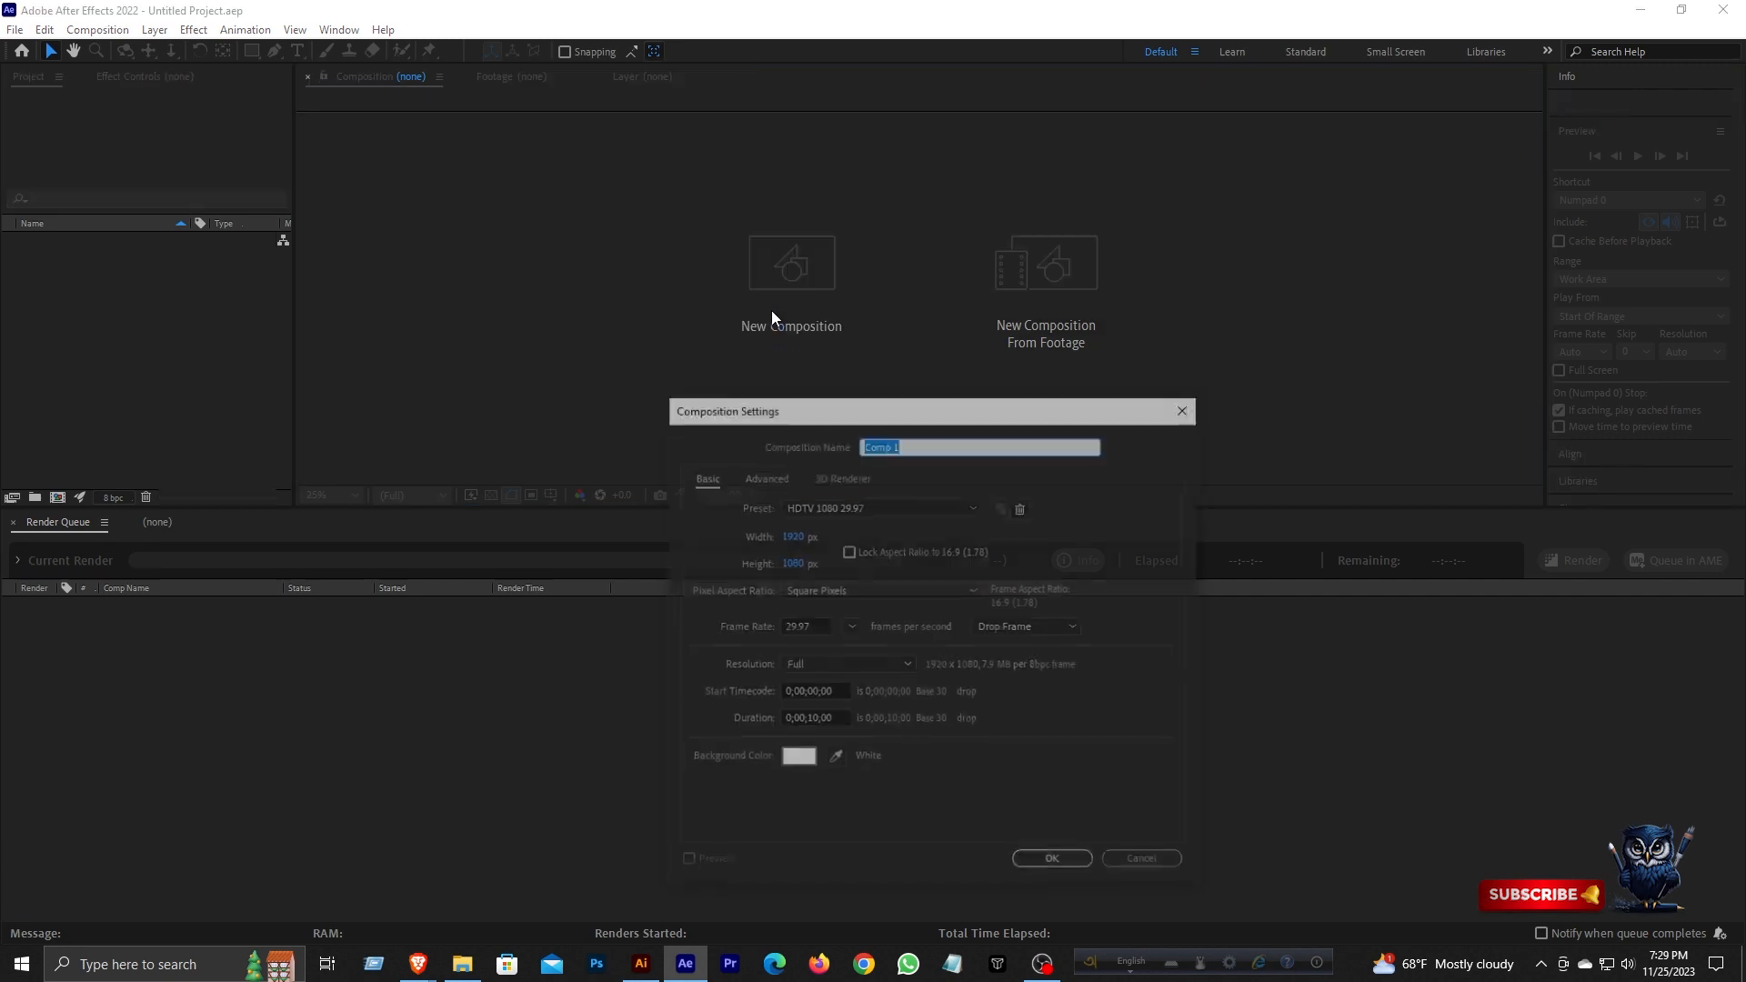
# - Name the new composition "Traverse City Consultant" and create it with the HDTV 1080 29.97 preset
pyautogui.write('Traverse City Consultant')
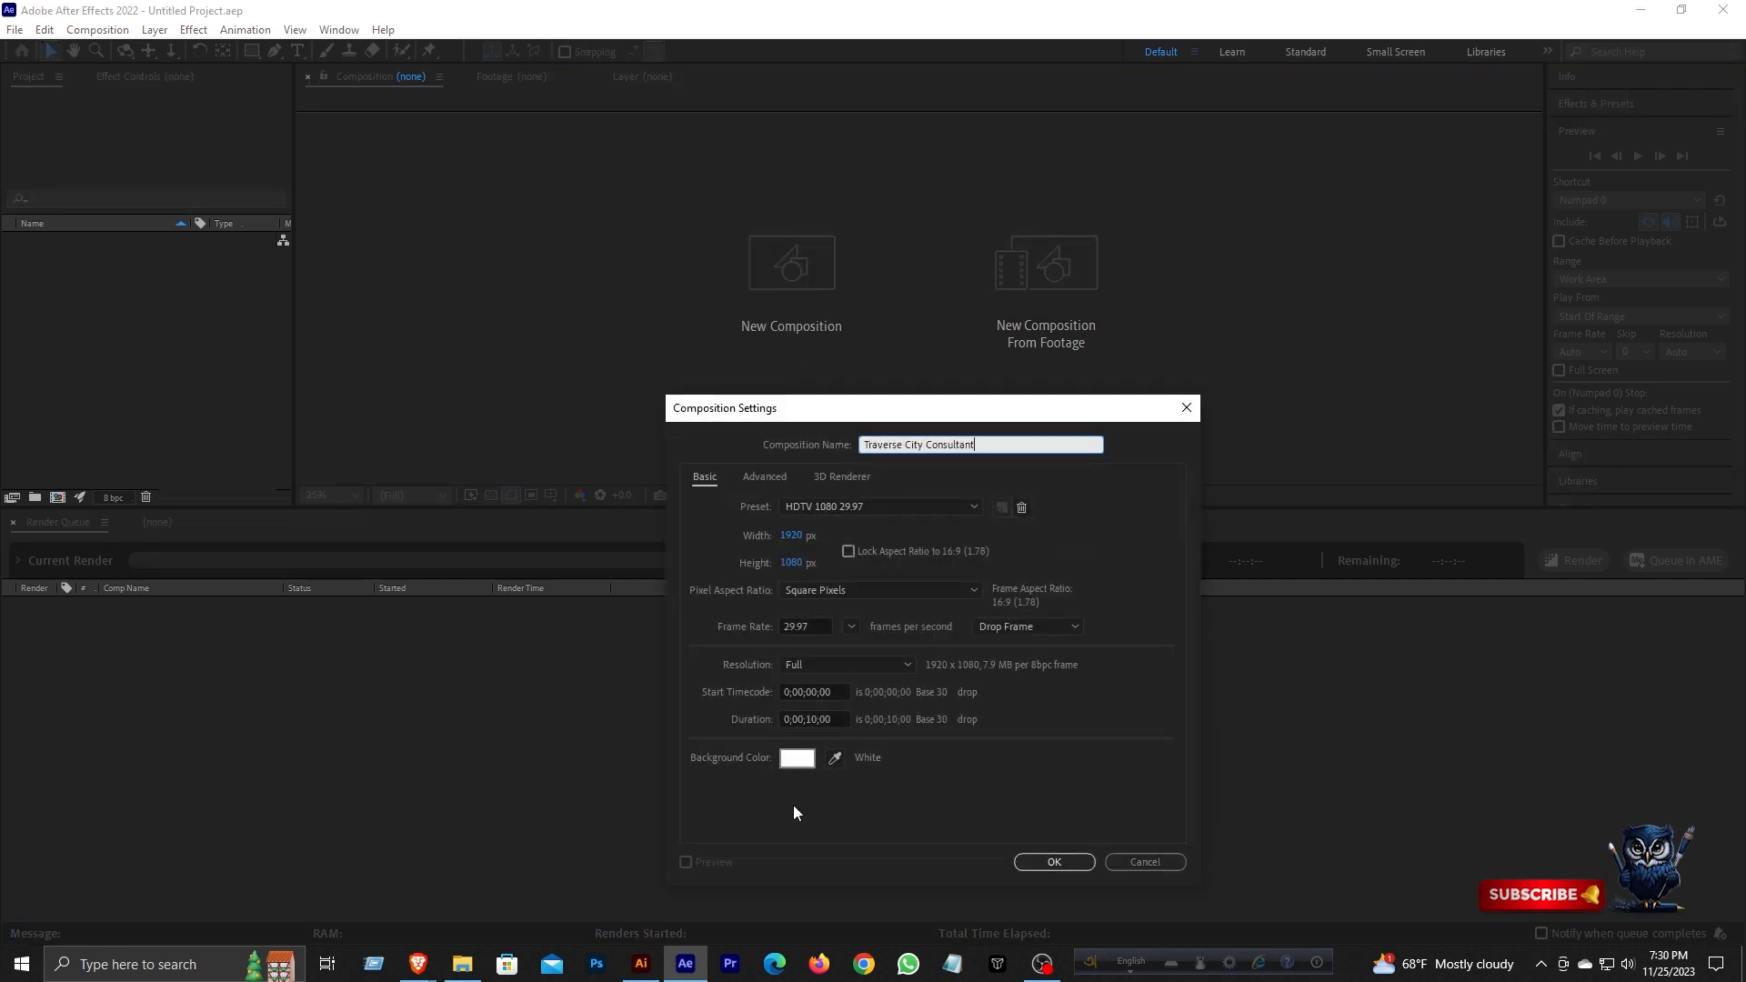
pyautogui.click(1054, 862)
# - Start a file import and browse to the "Tutorial for youtube" folder on New Volume (O:)
pyautogui.click(122, 331)
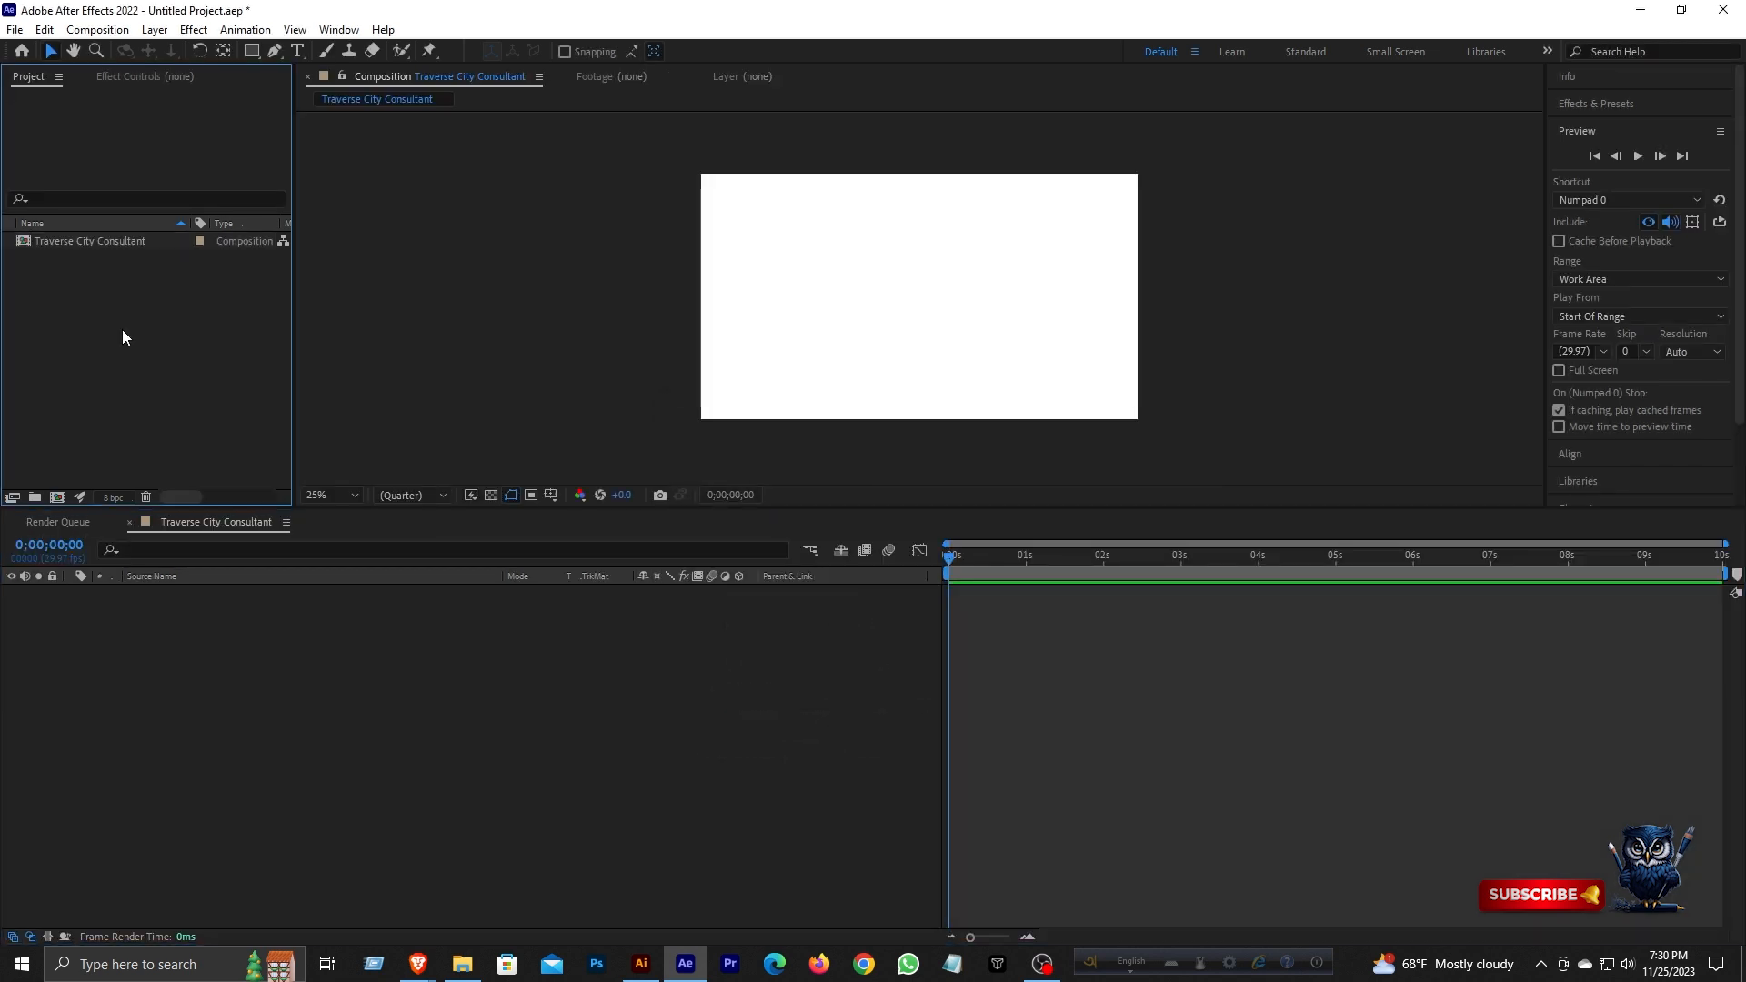
pyautogui.scroll(-3, 155, 343)
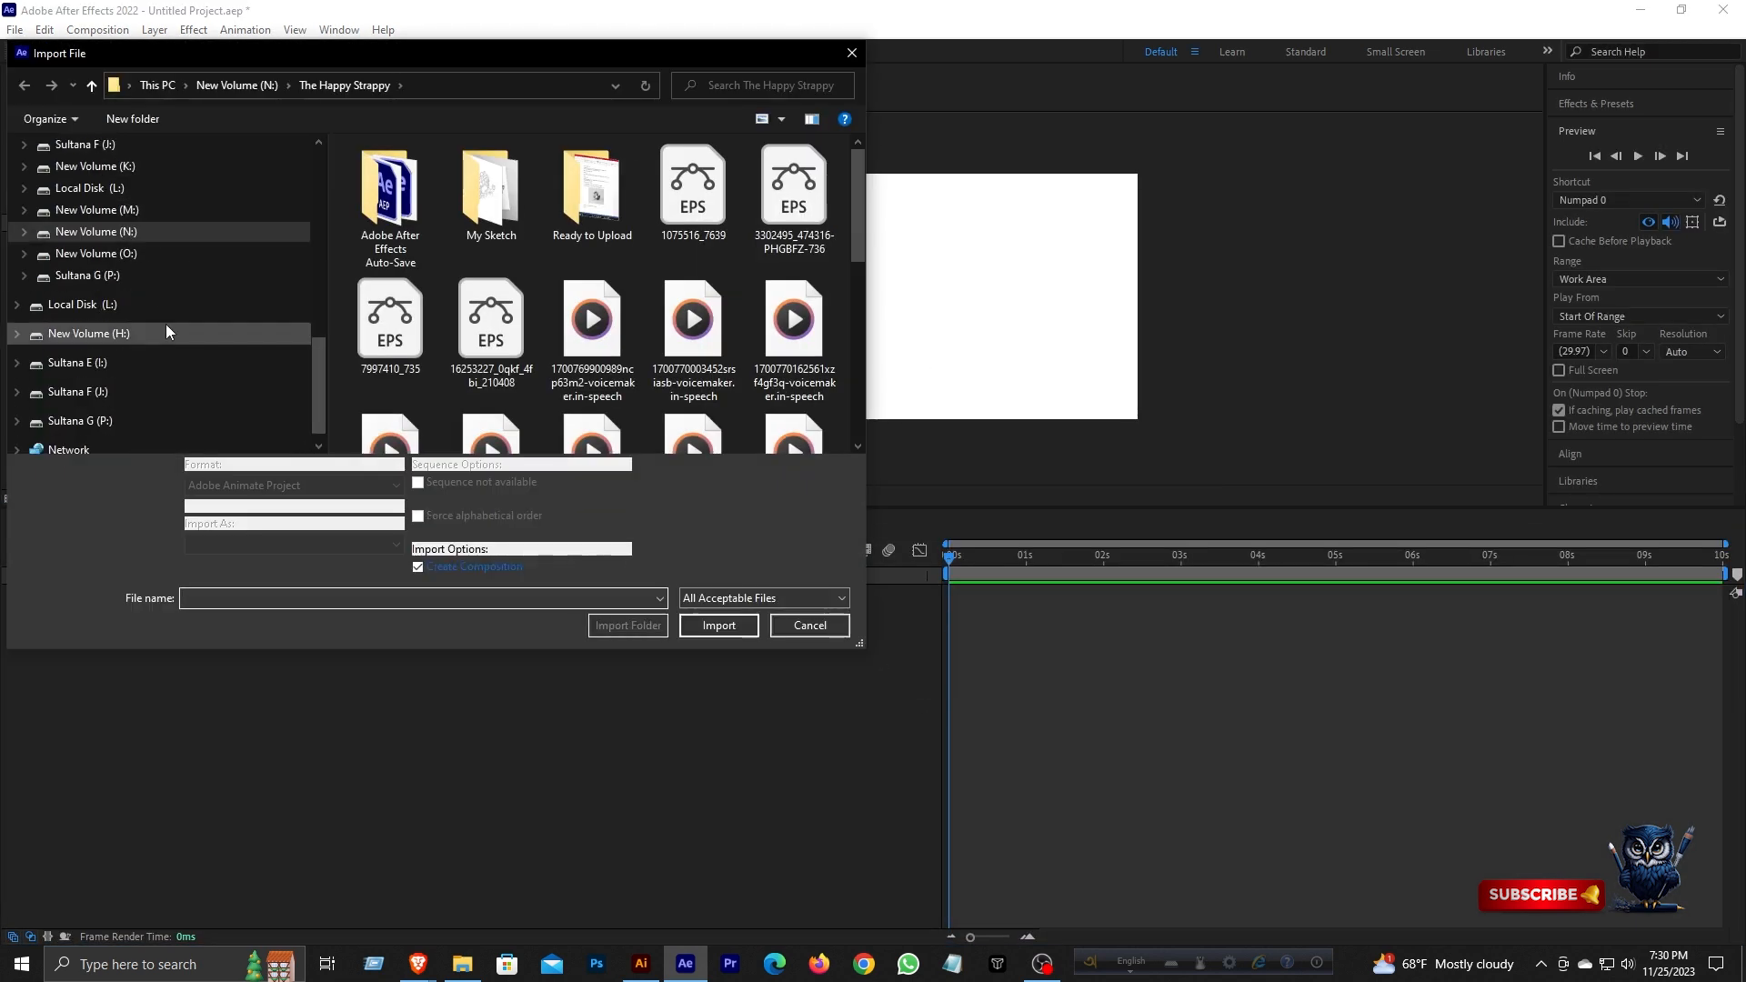
pyautogui.click(128, 258)
pyautogui.scroll(-2, 677, 371)
pyautogui.doubleClick(677, 371)
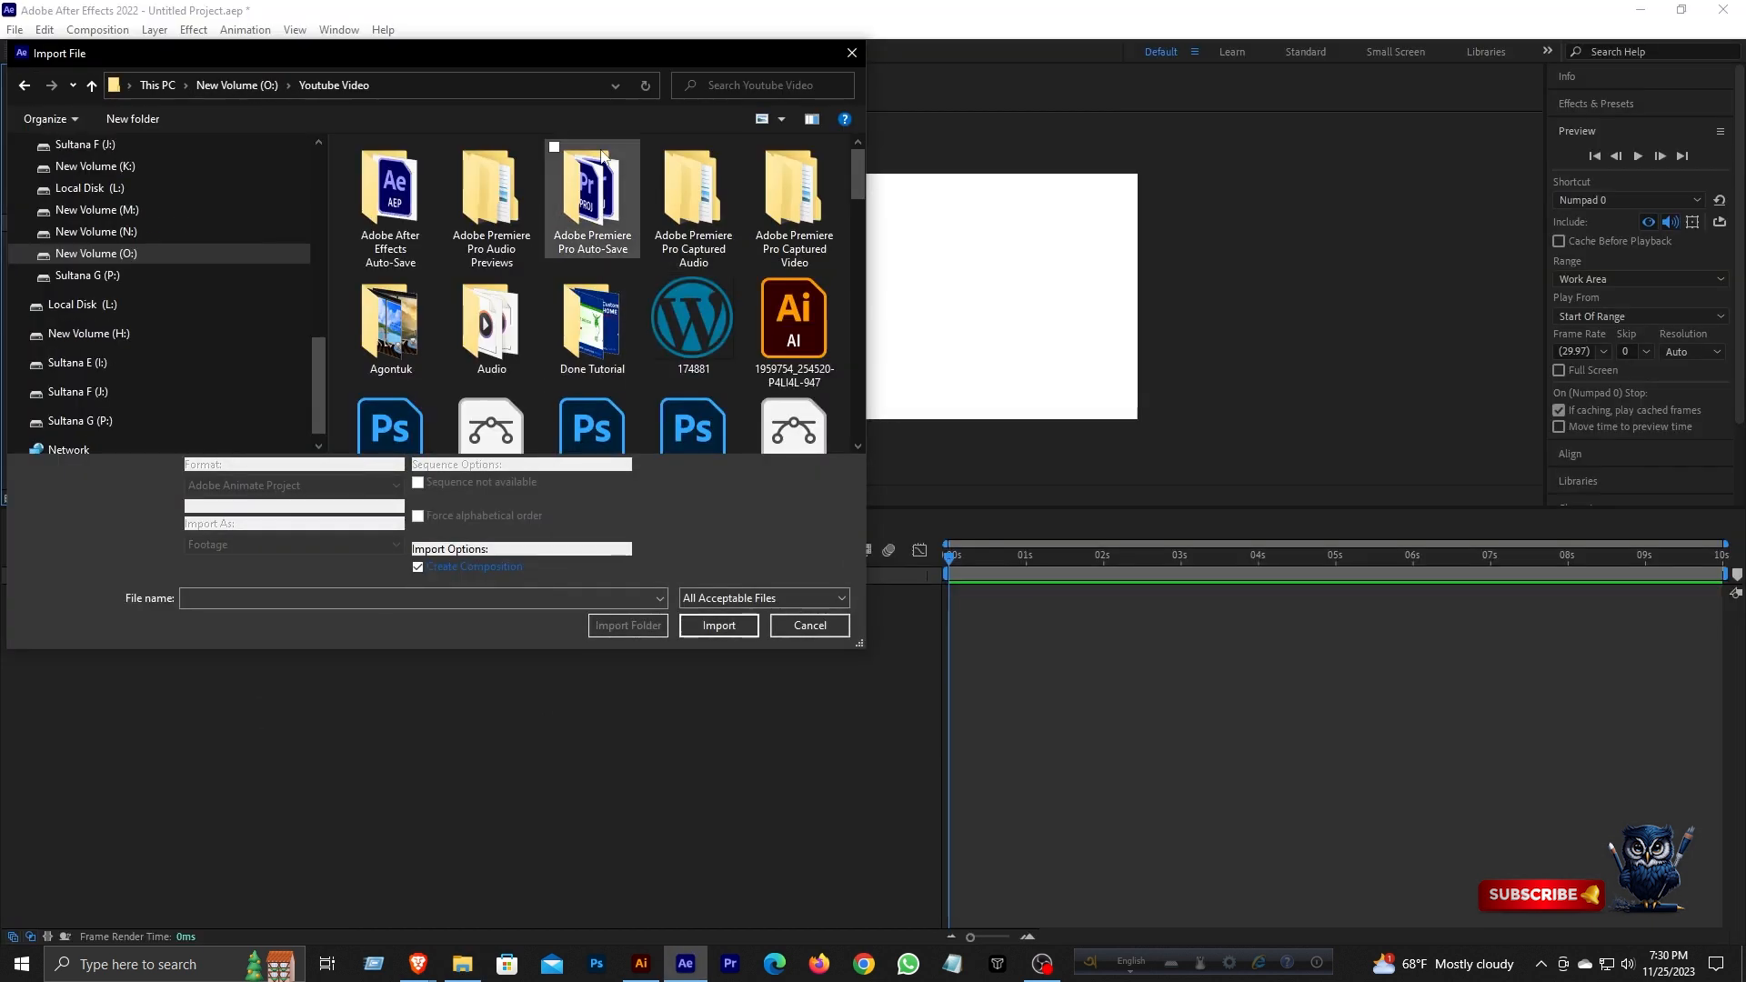
pyautogui.hotkey('alt', 'Left')
pyautogui.scroll(-1, 595, 391)
pyautogui.doubleClick(390, 273)
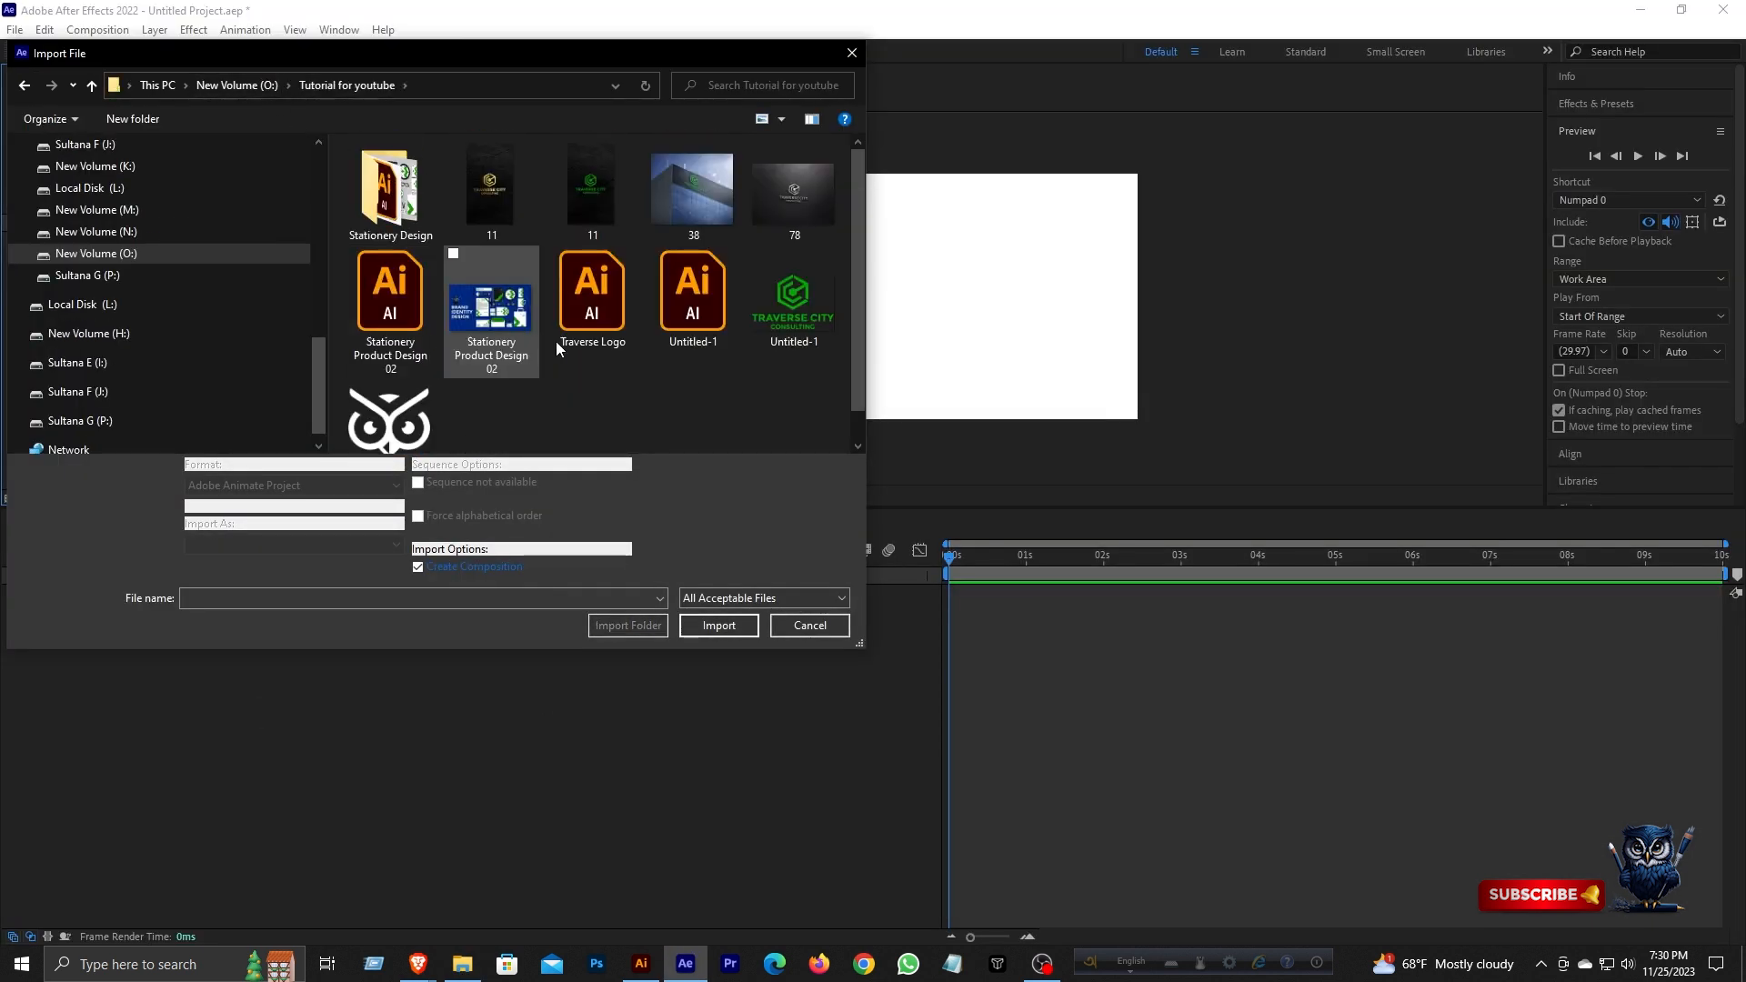
# - Import the Traverse Logo Illustrator file as a Composition
pyautogui.click(615, 318)
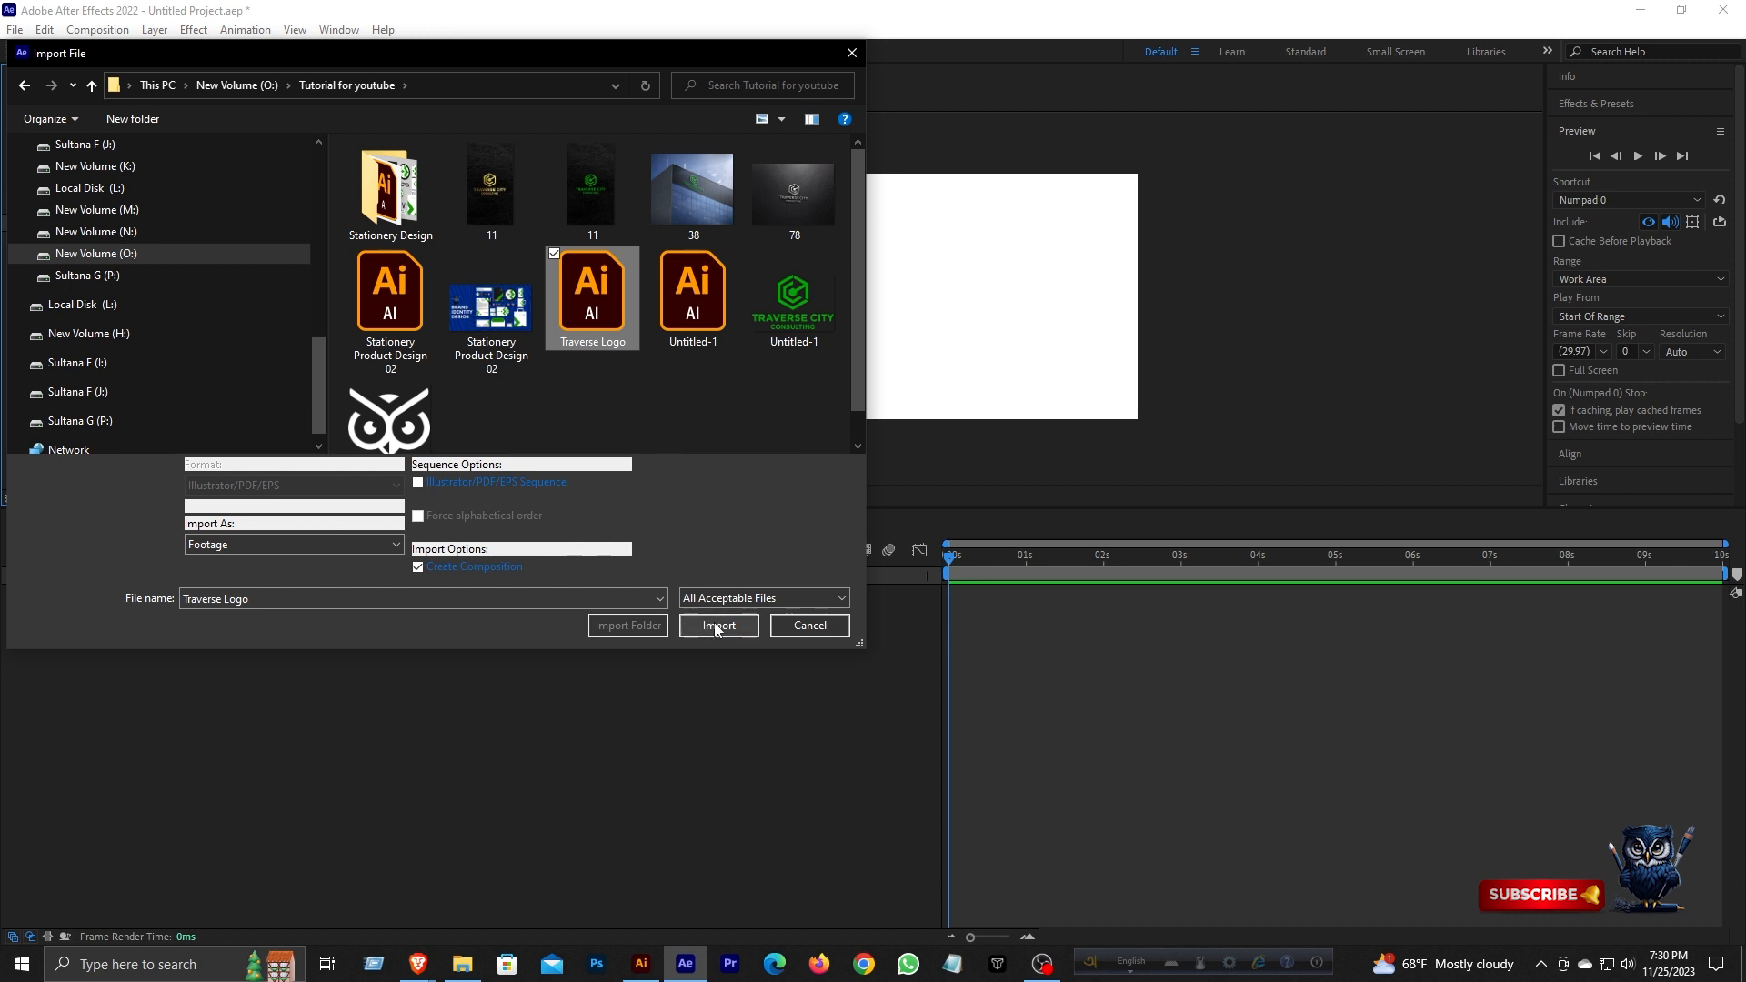
pyautogui.click(289, 546)
pyautogui.click(282, 592)
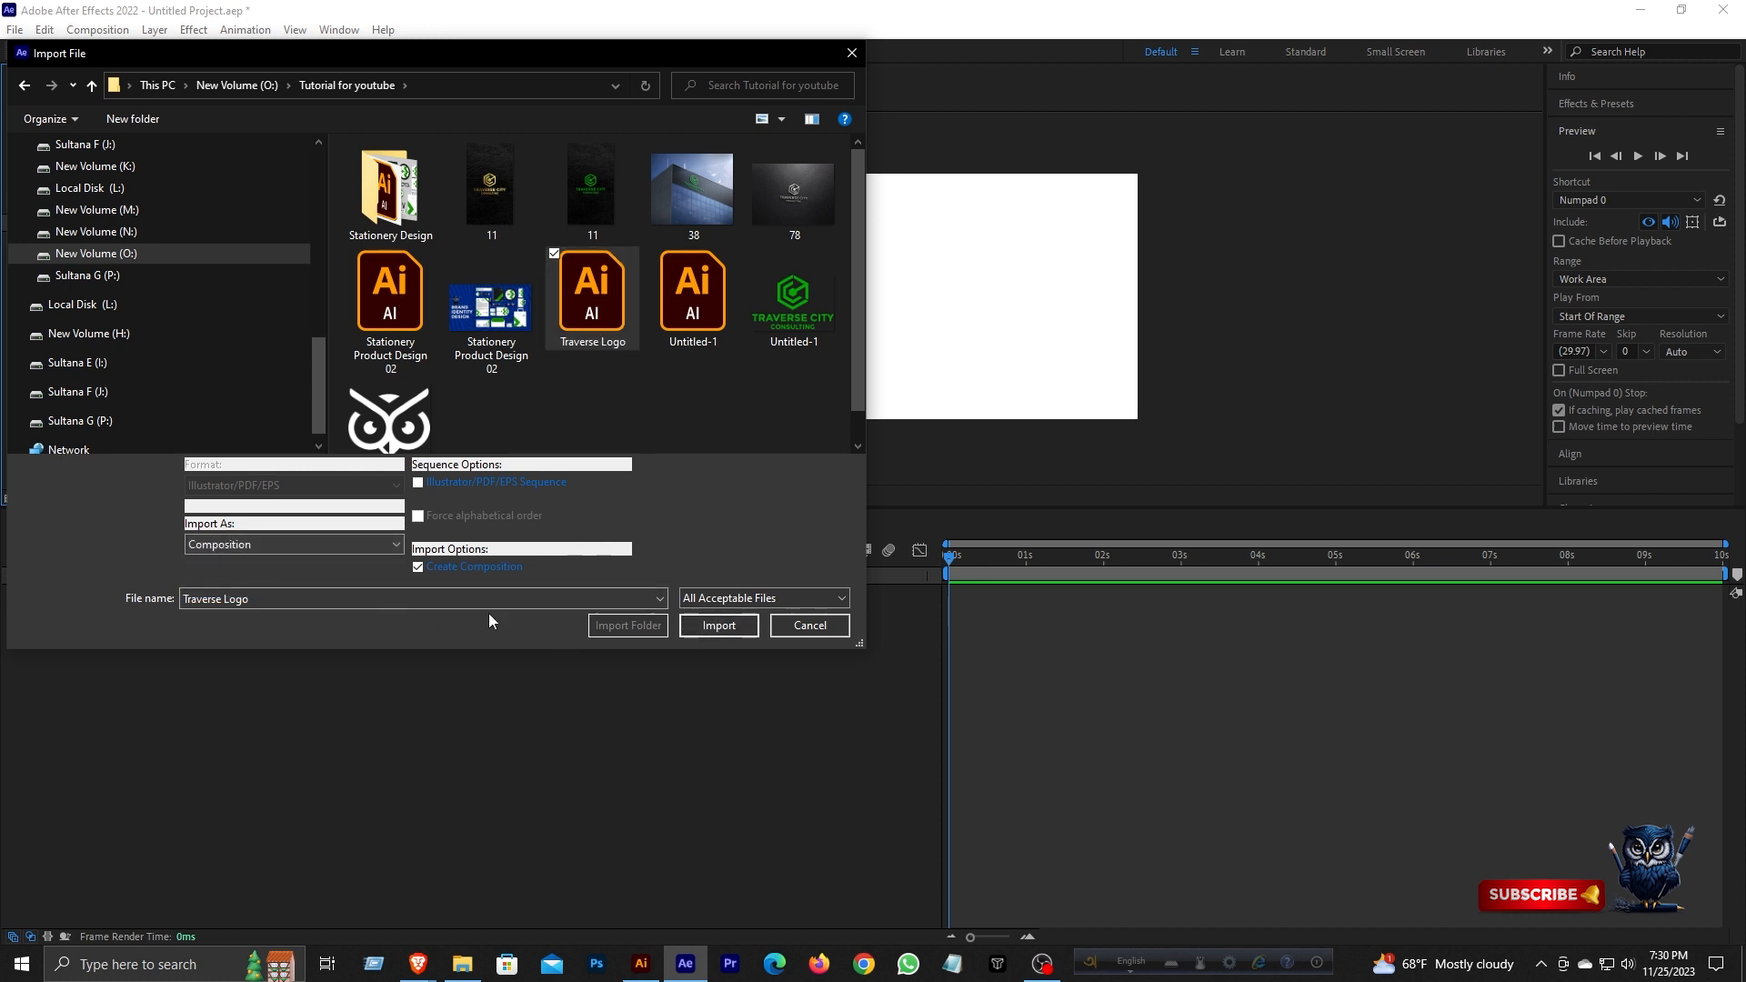
pyautogui.click(715, 627)
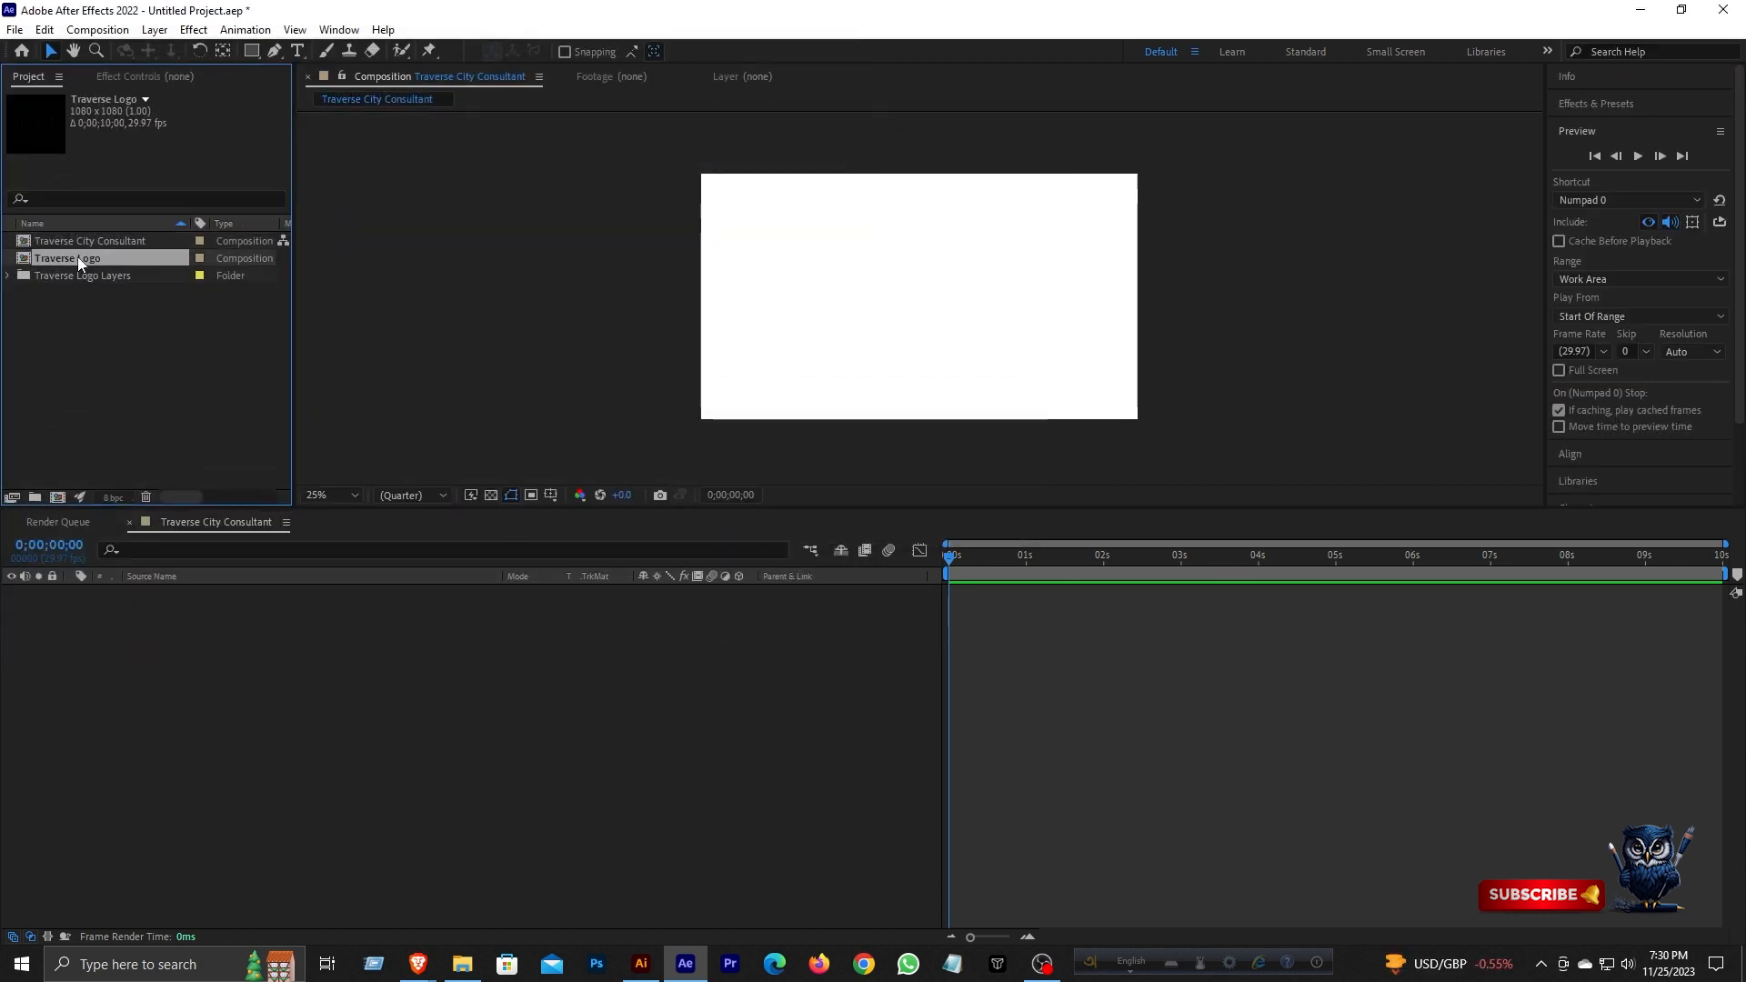
# - Open the Traverse Logo composition and create shape layers from vector Layer 2, Layer 3 and Layer 4
pyautogui.doubleClick(80, 258)
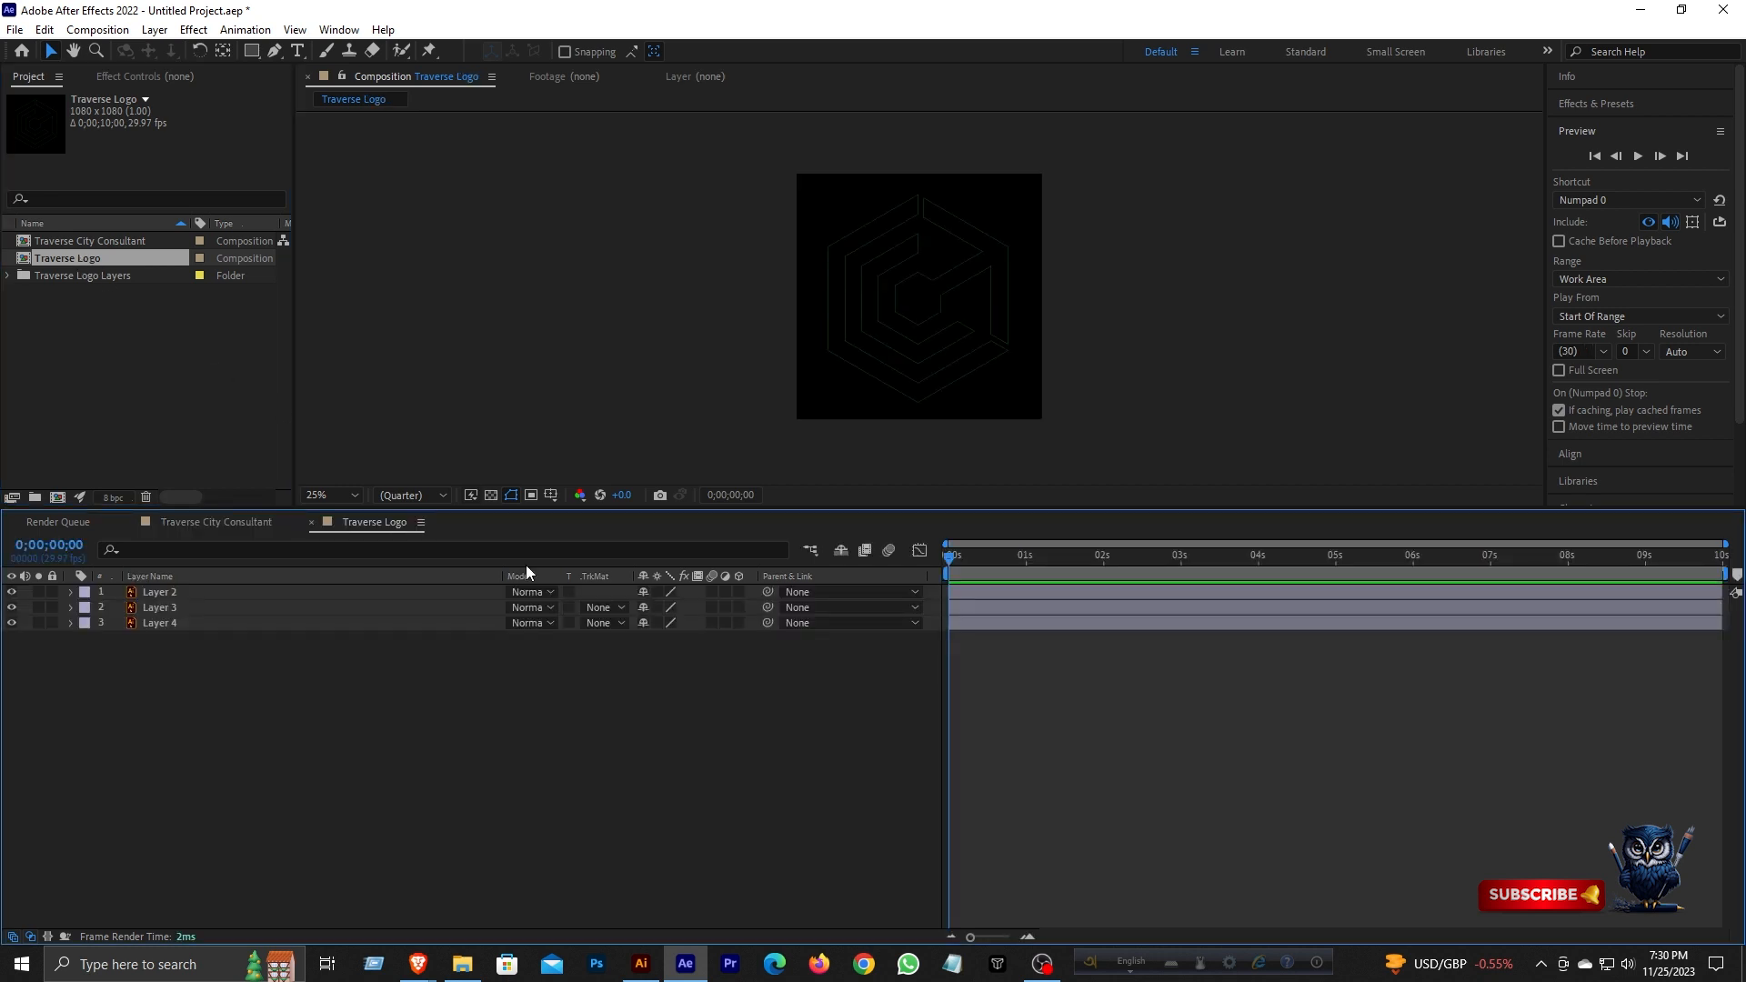
pyautogui.click(187, 592)
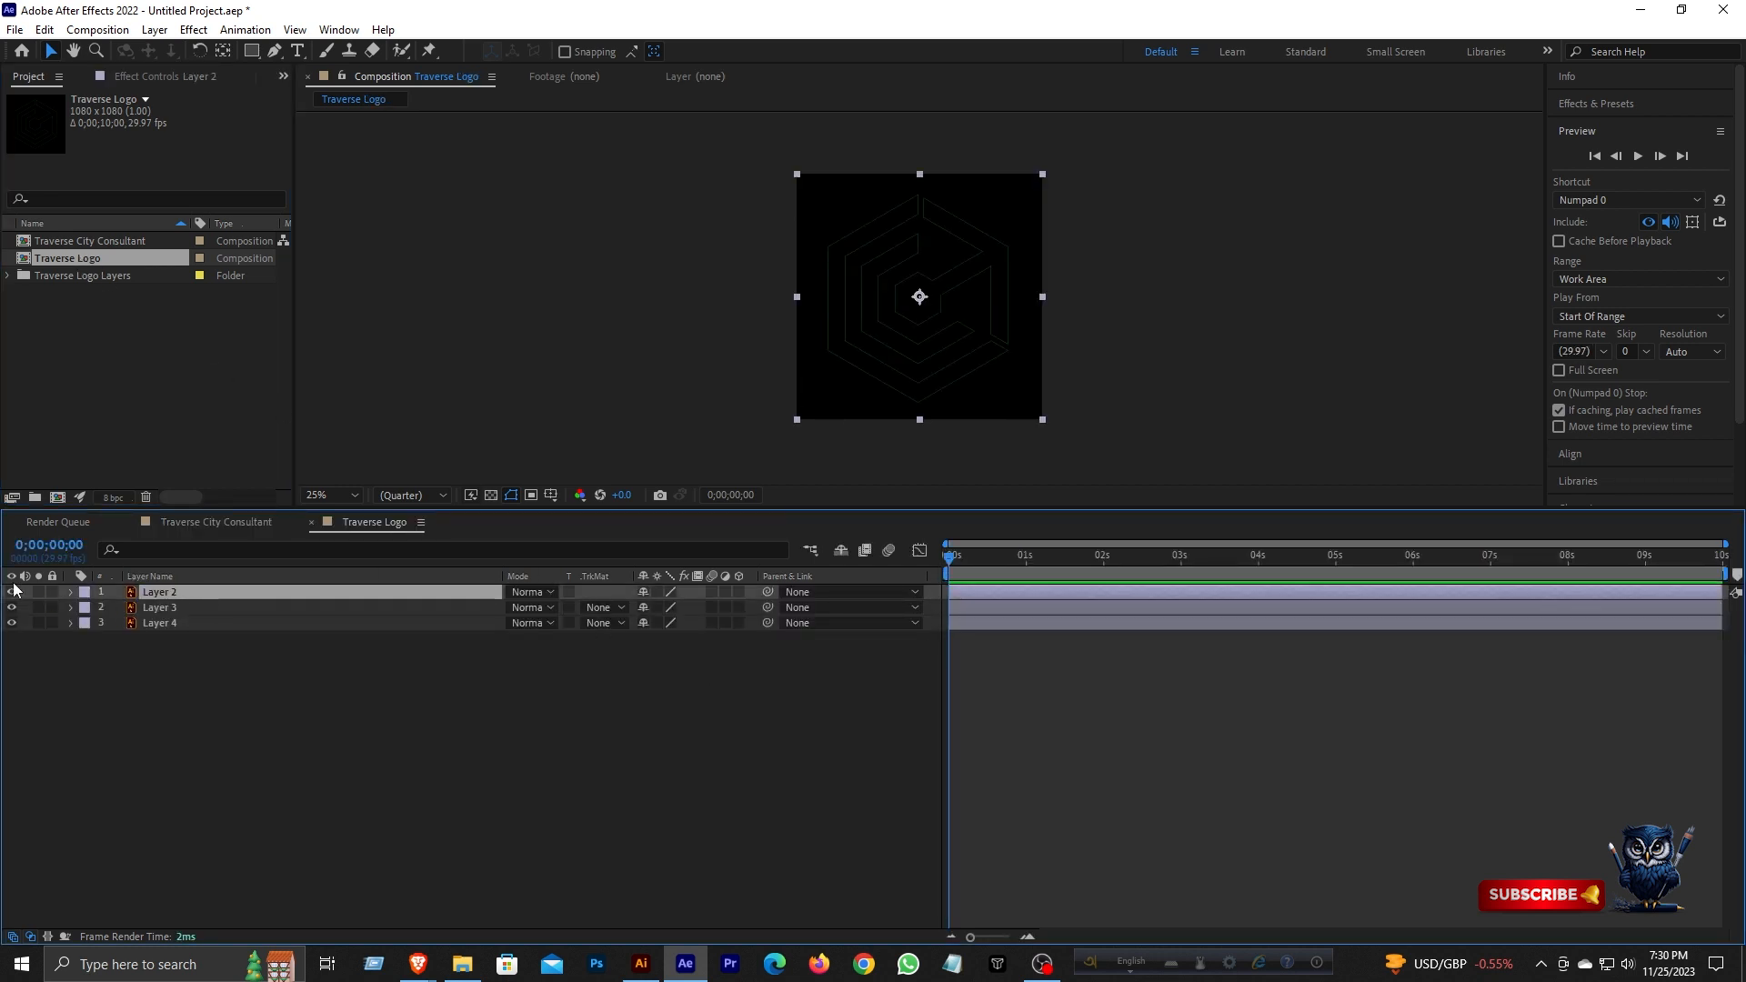
pyautogui.keyDown('shift'); pyautogui.click(169, 625); pyautogui.keyUp('shift')
pyautogui.rightClick(182, 596)
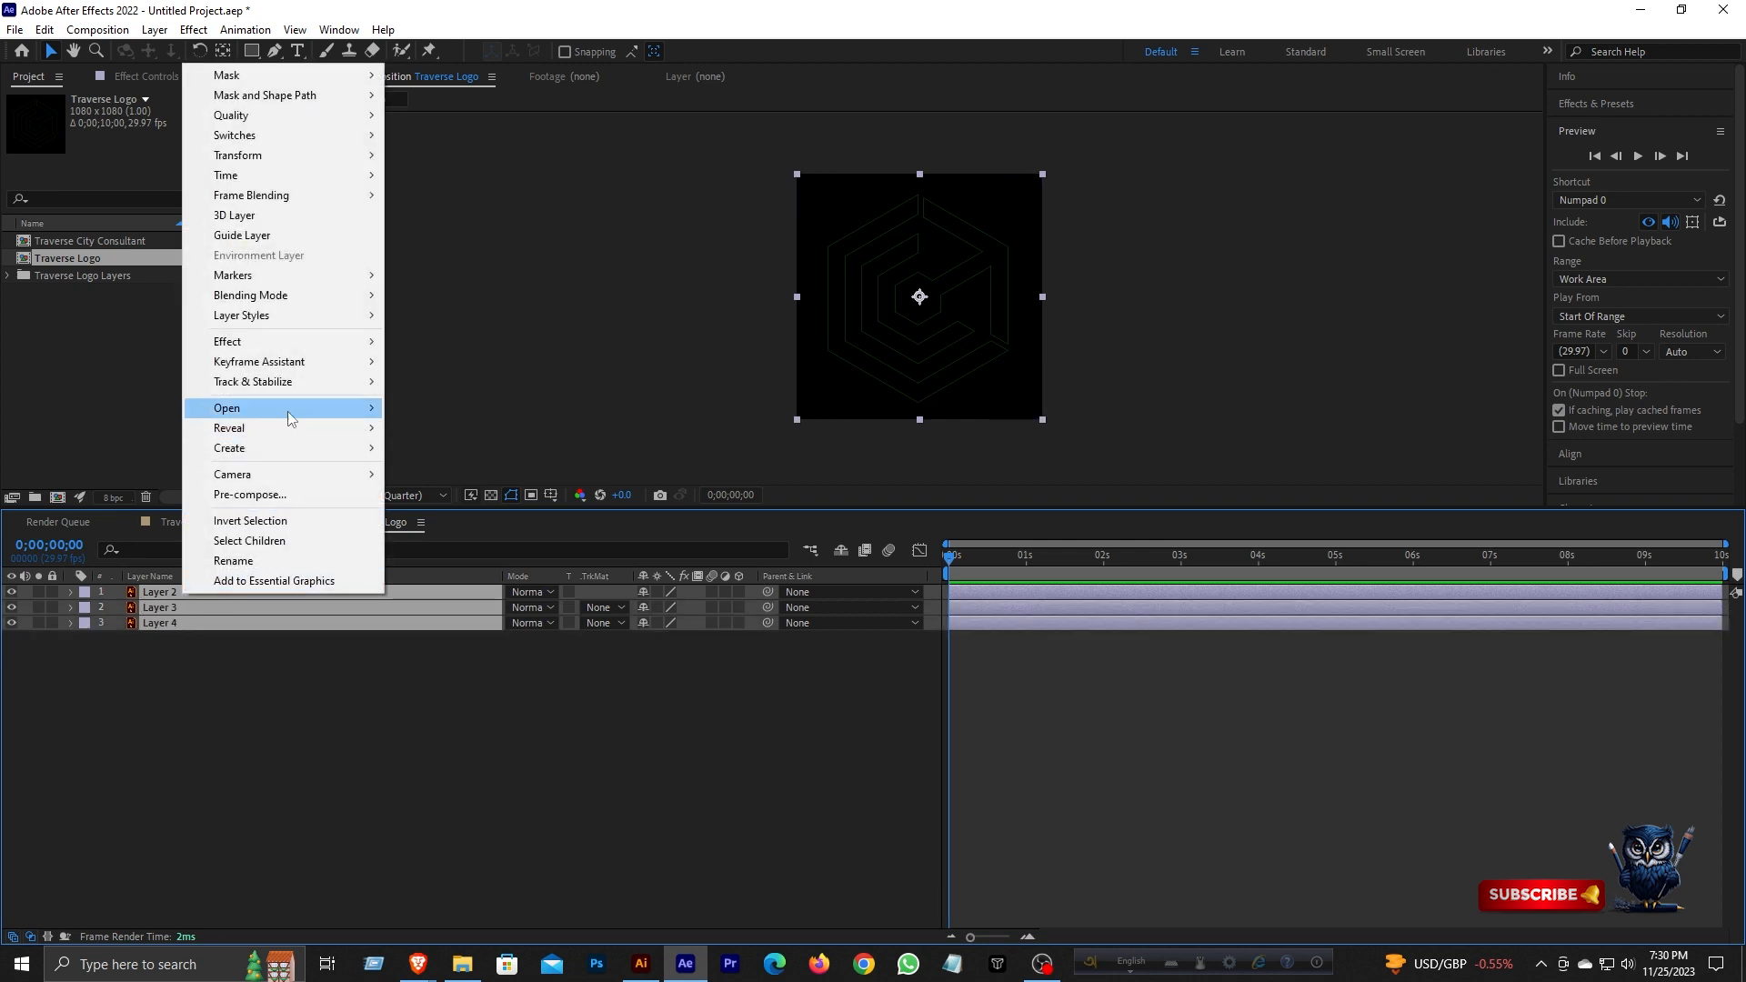
pyautogui.moveTo(273, 461)
pyautogui.click(520, 510)
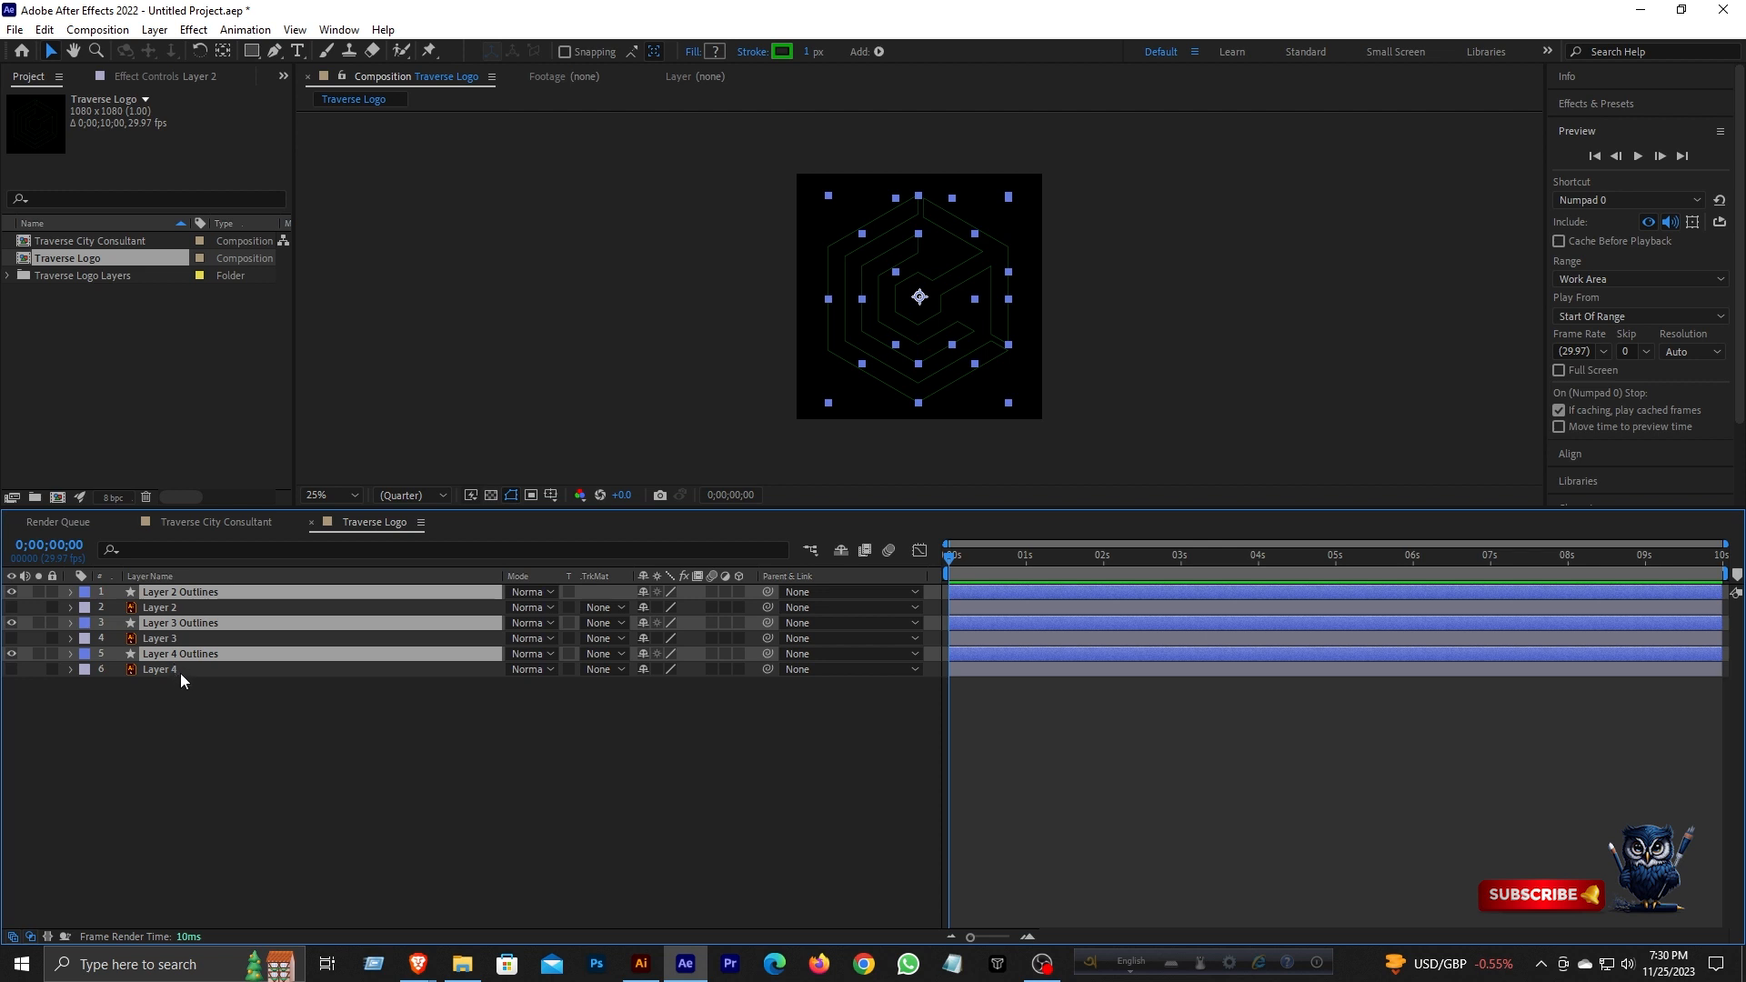
# - Delete the original Illustrator layers Layer 2, Layer 3 and Layer 4, keeping only their outline shape layers
pyautogui.click(180, 671)
pyautogui.keyDown('ctrl'); pyautogui.click(184, 639); pyautogui.keyUp('ctrl')
pyautogui.keyDown('ctrl'); pyautogui.click(189, 606); pyautogui.keyUp('ctrl')
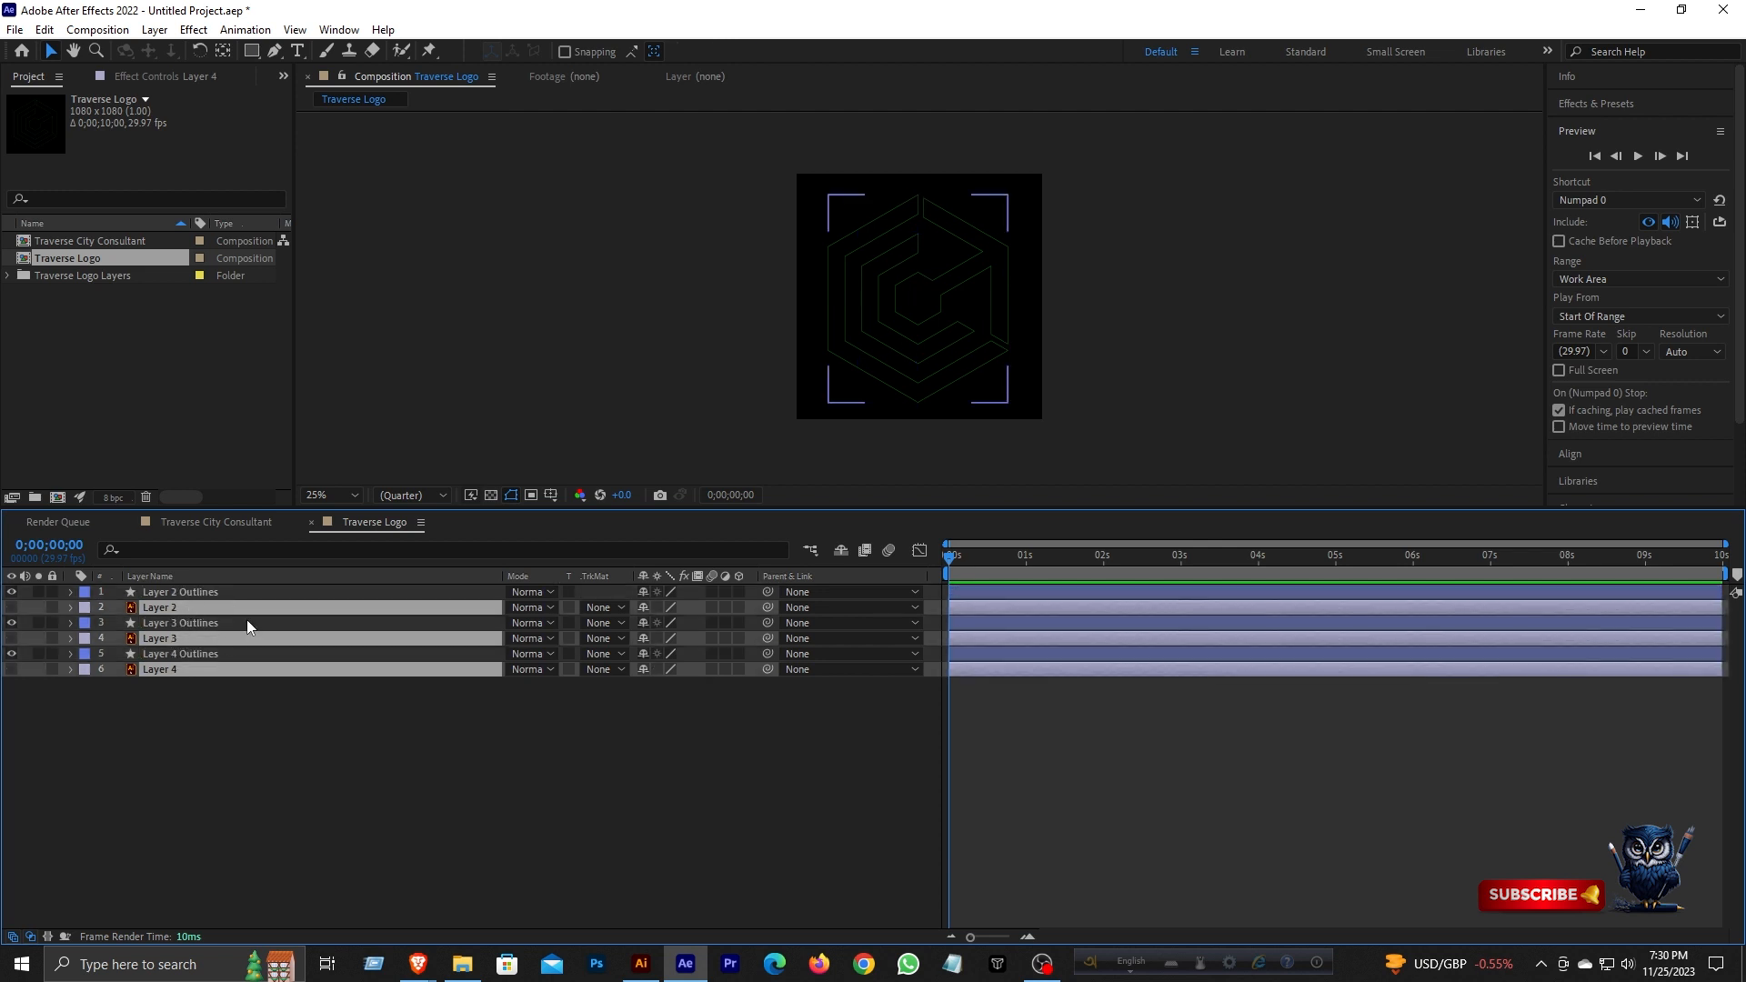
pyautogui.press('Delete')
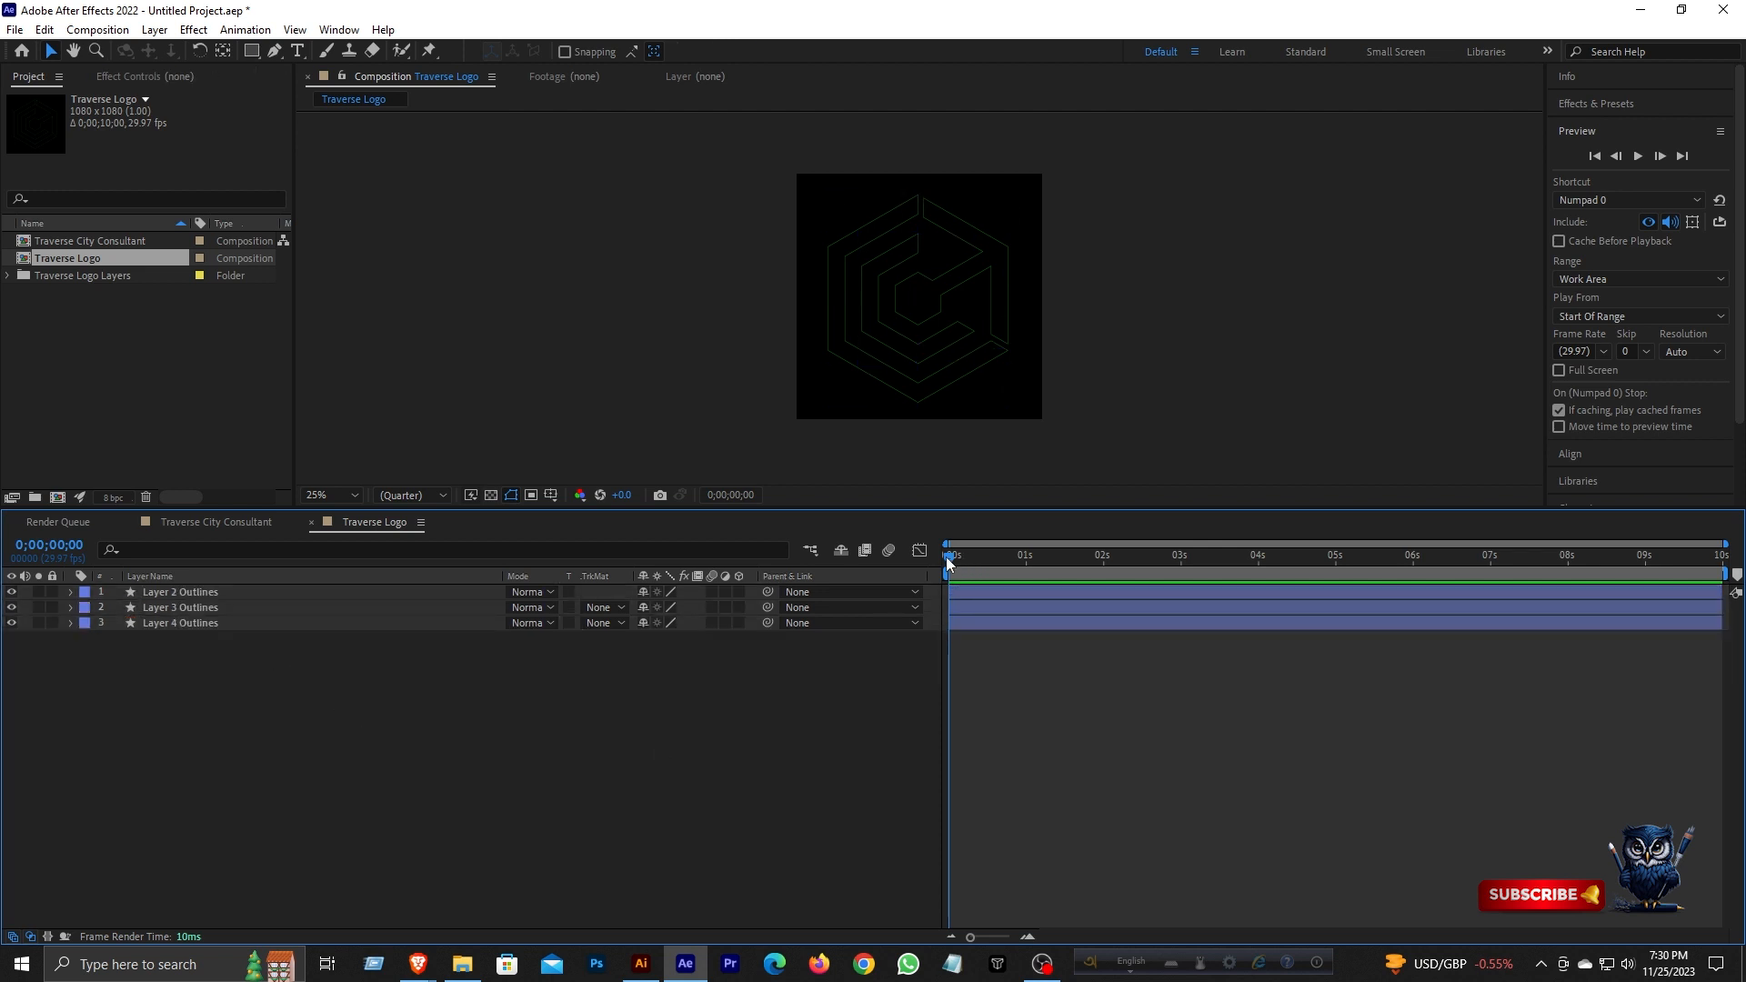
# - Add Trim Paths to Layer 2 Outlines and expand its properties
pyautogui.click(187, 591)
pyautogui.click(71, 592)
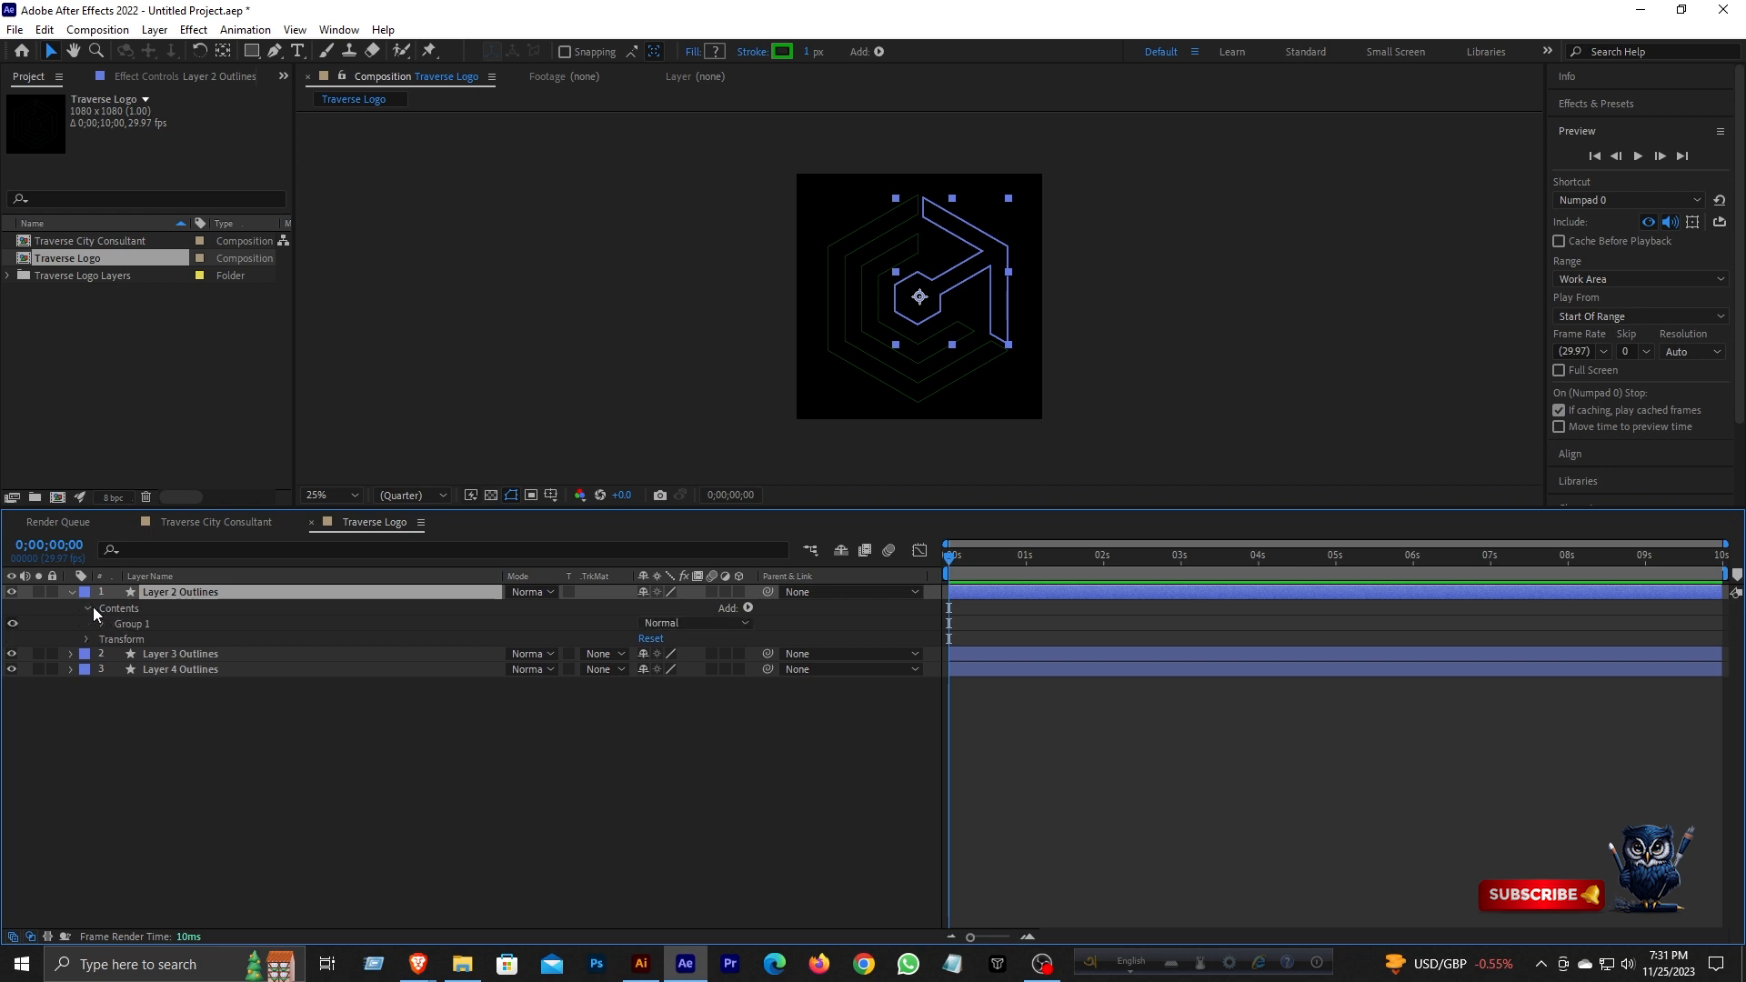
pyautogui.click(746, 607)
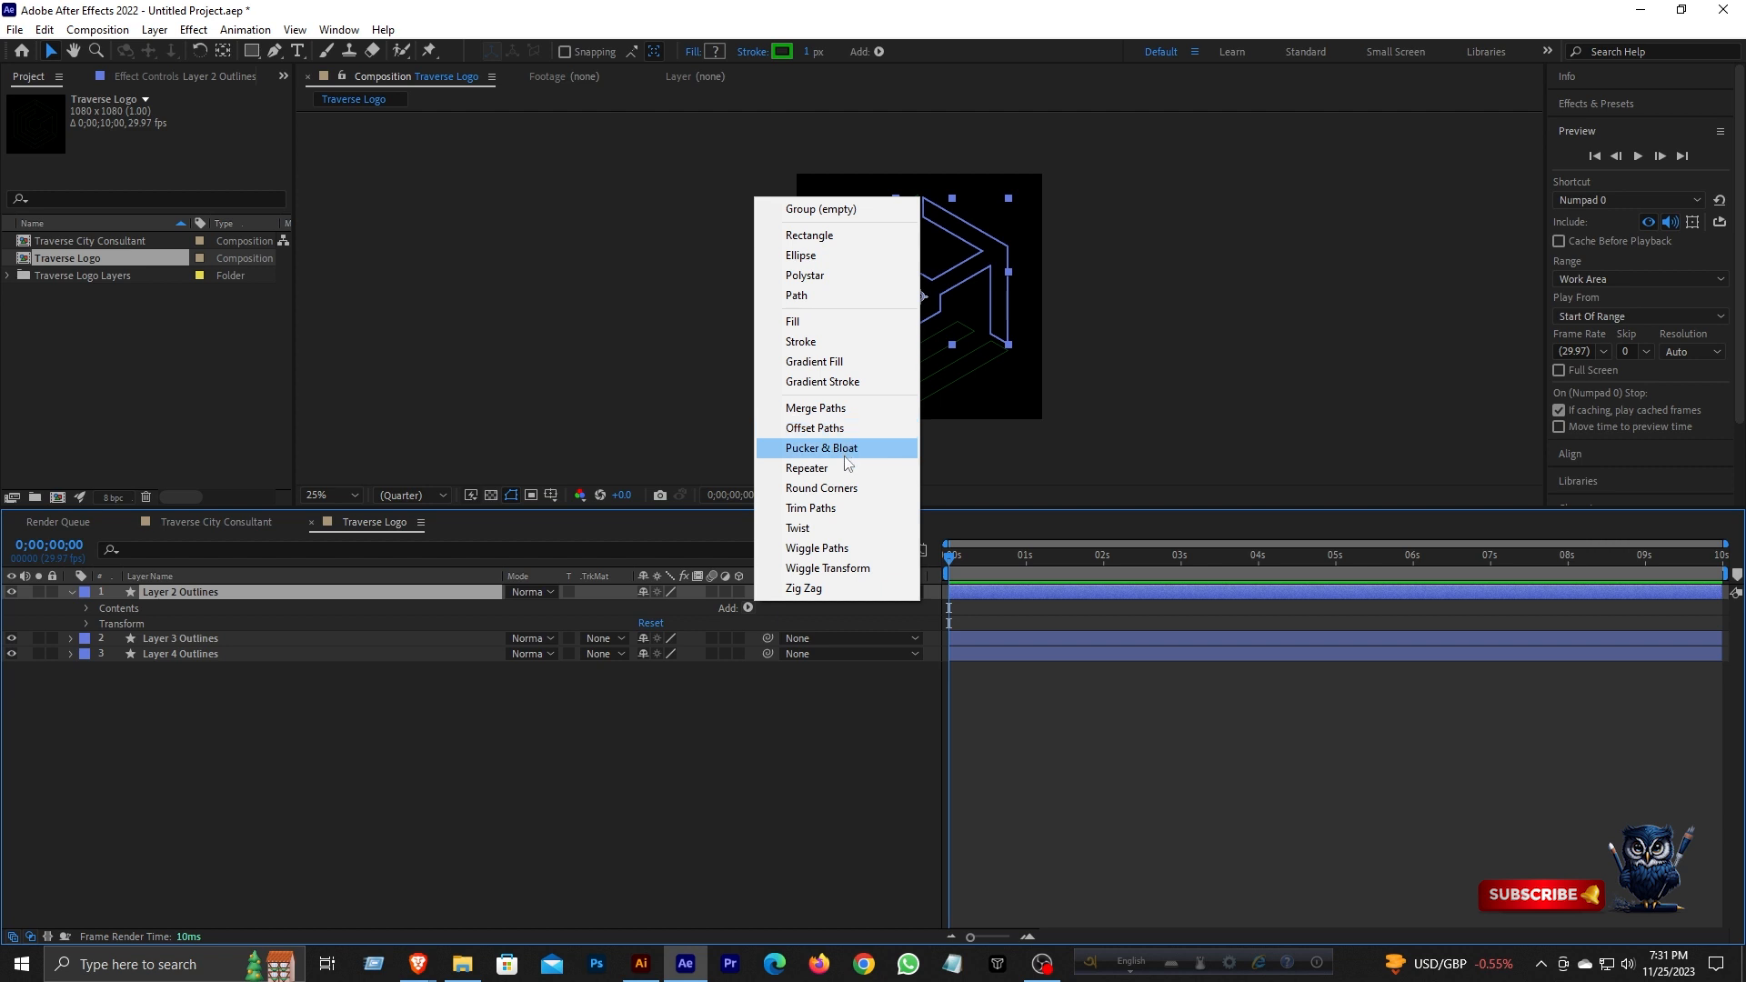
pyautogui.click(831, 509)
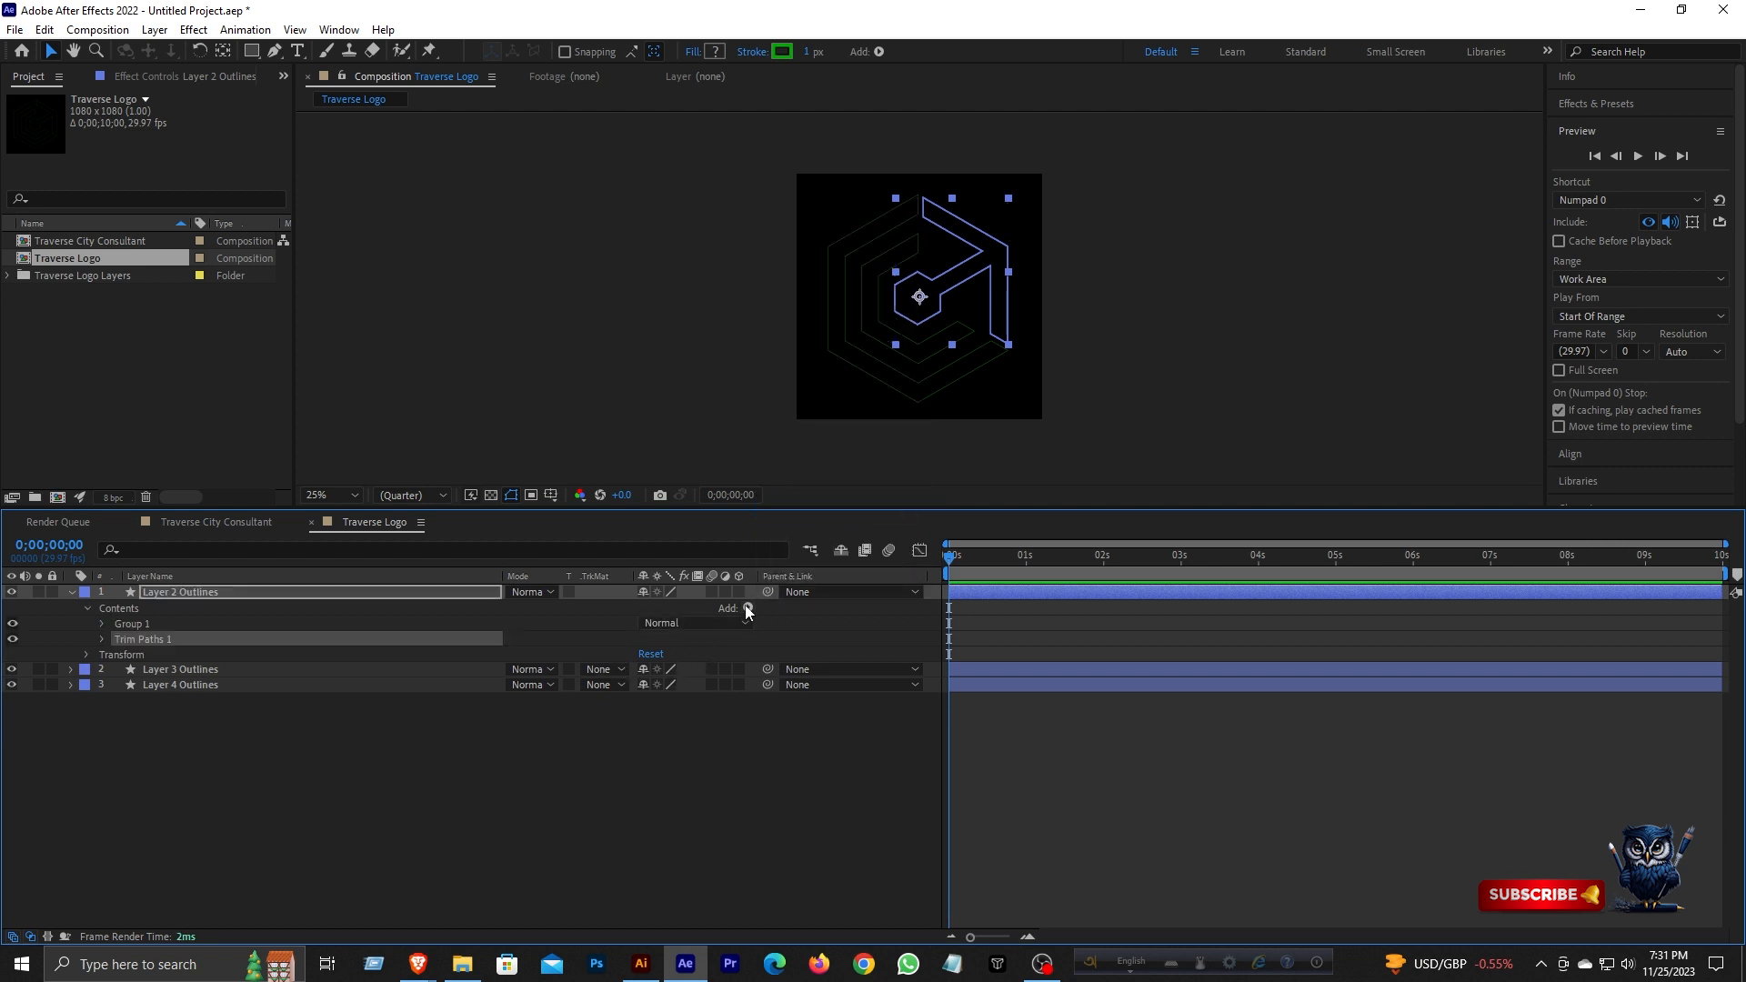
pyautogui.click(101, 640)
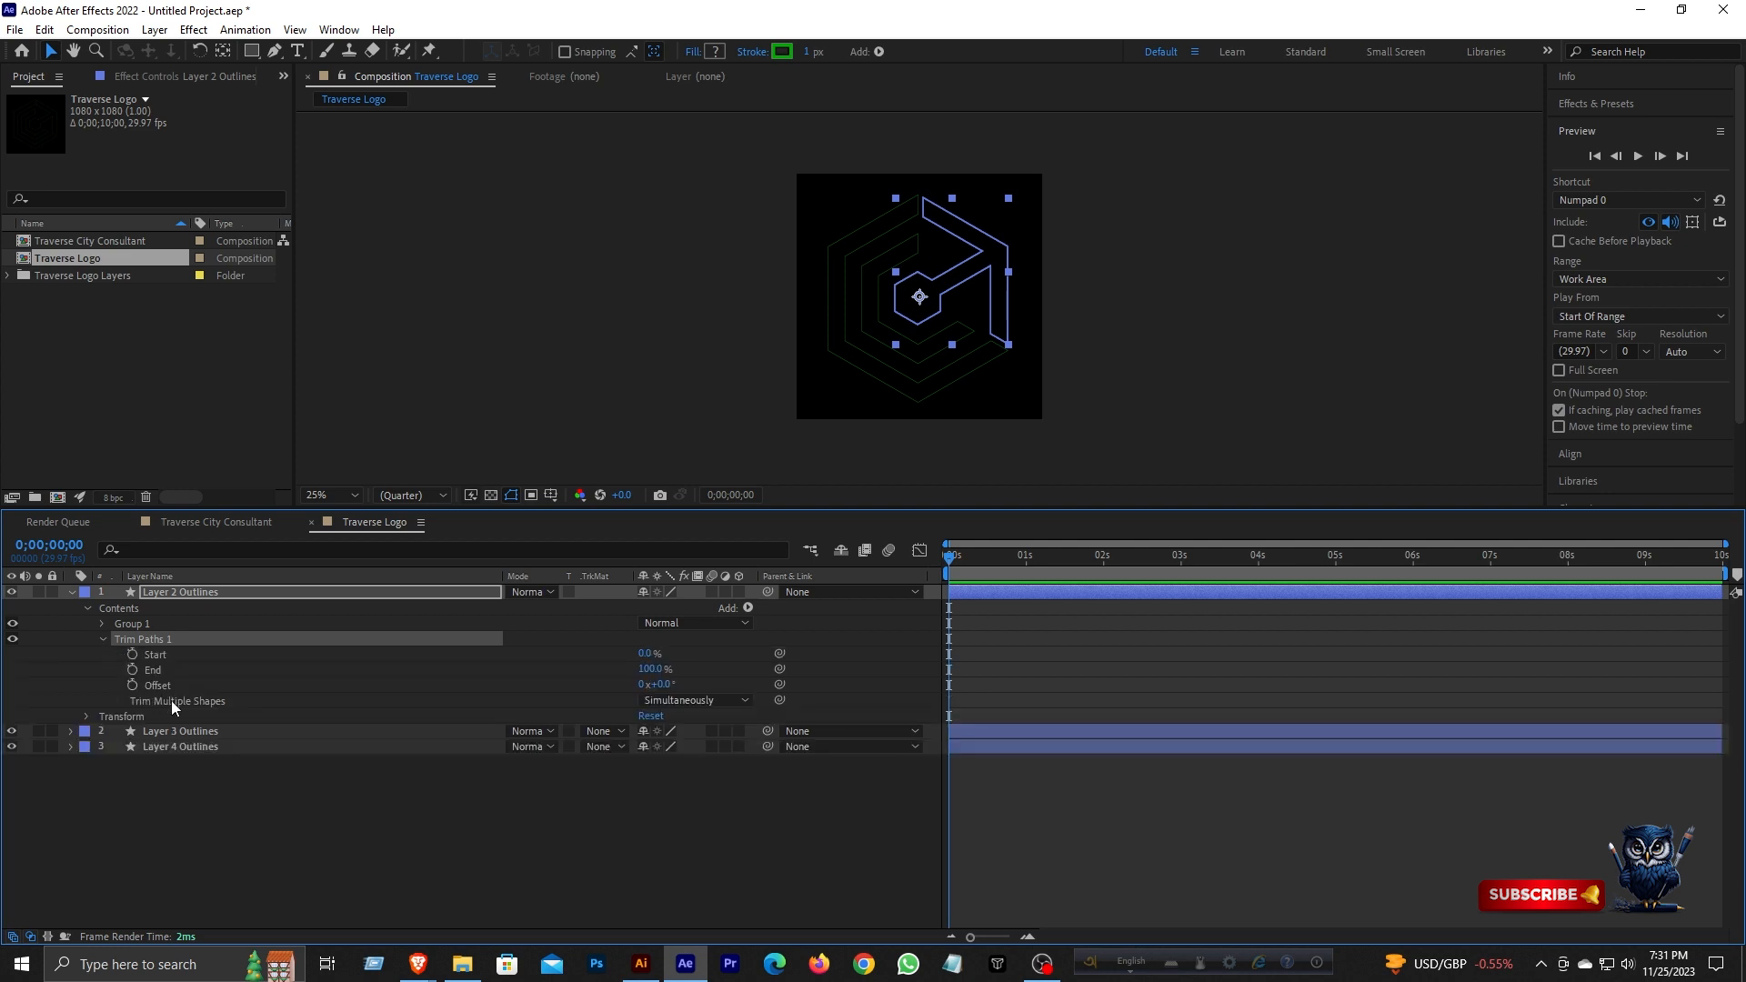
# - Set Layer 2 Outlines' Trim Paths Start and End to 50% and keyframe both at 0 seconds
pyautogui.click(645, 654)
pyautogui.write('50')
pyautogui.press('Return')
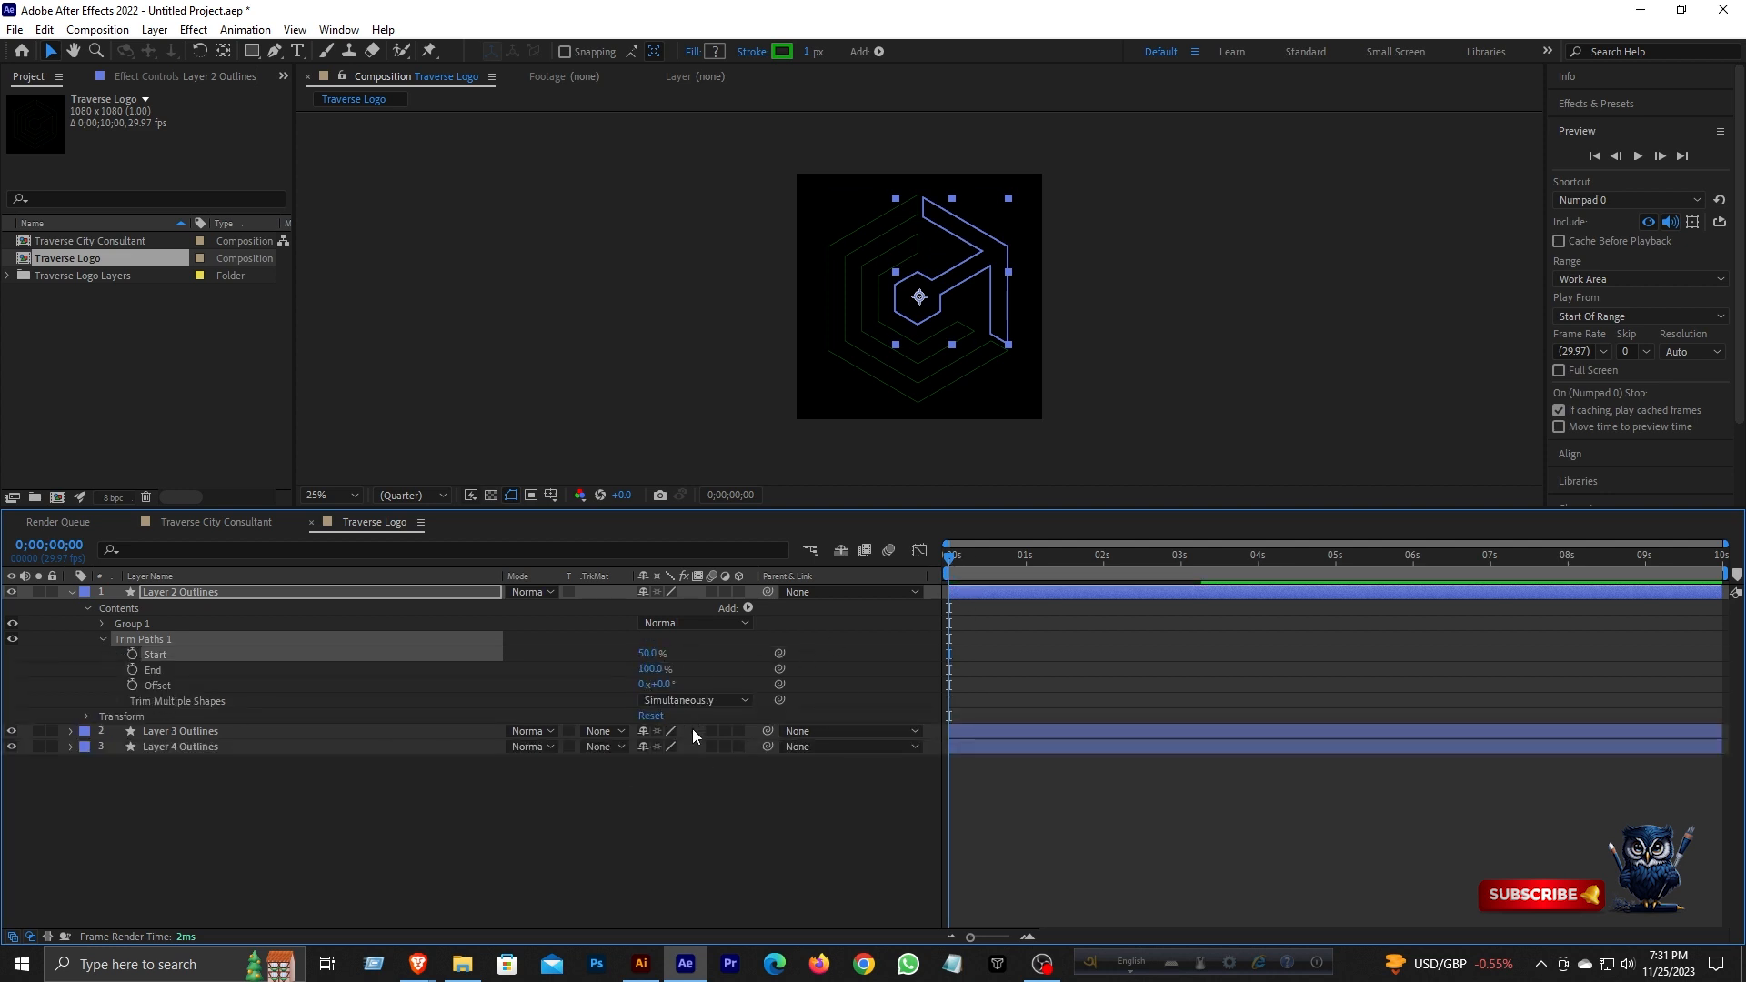
pyautogui.click(649, 669)
pyautogui.write('50')
pyautogui.press('Return')
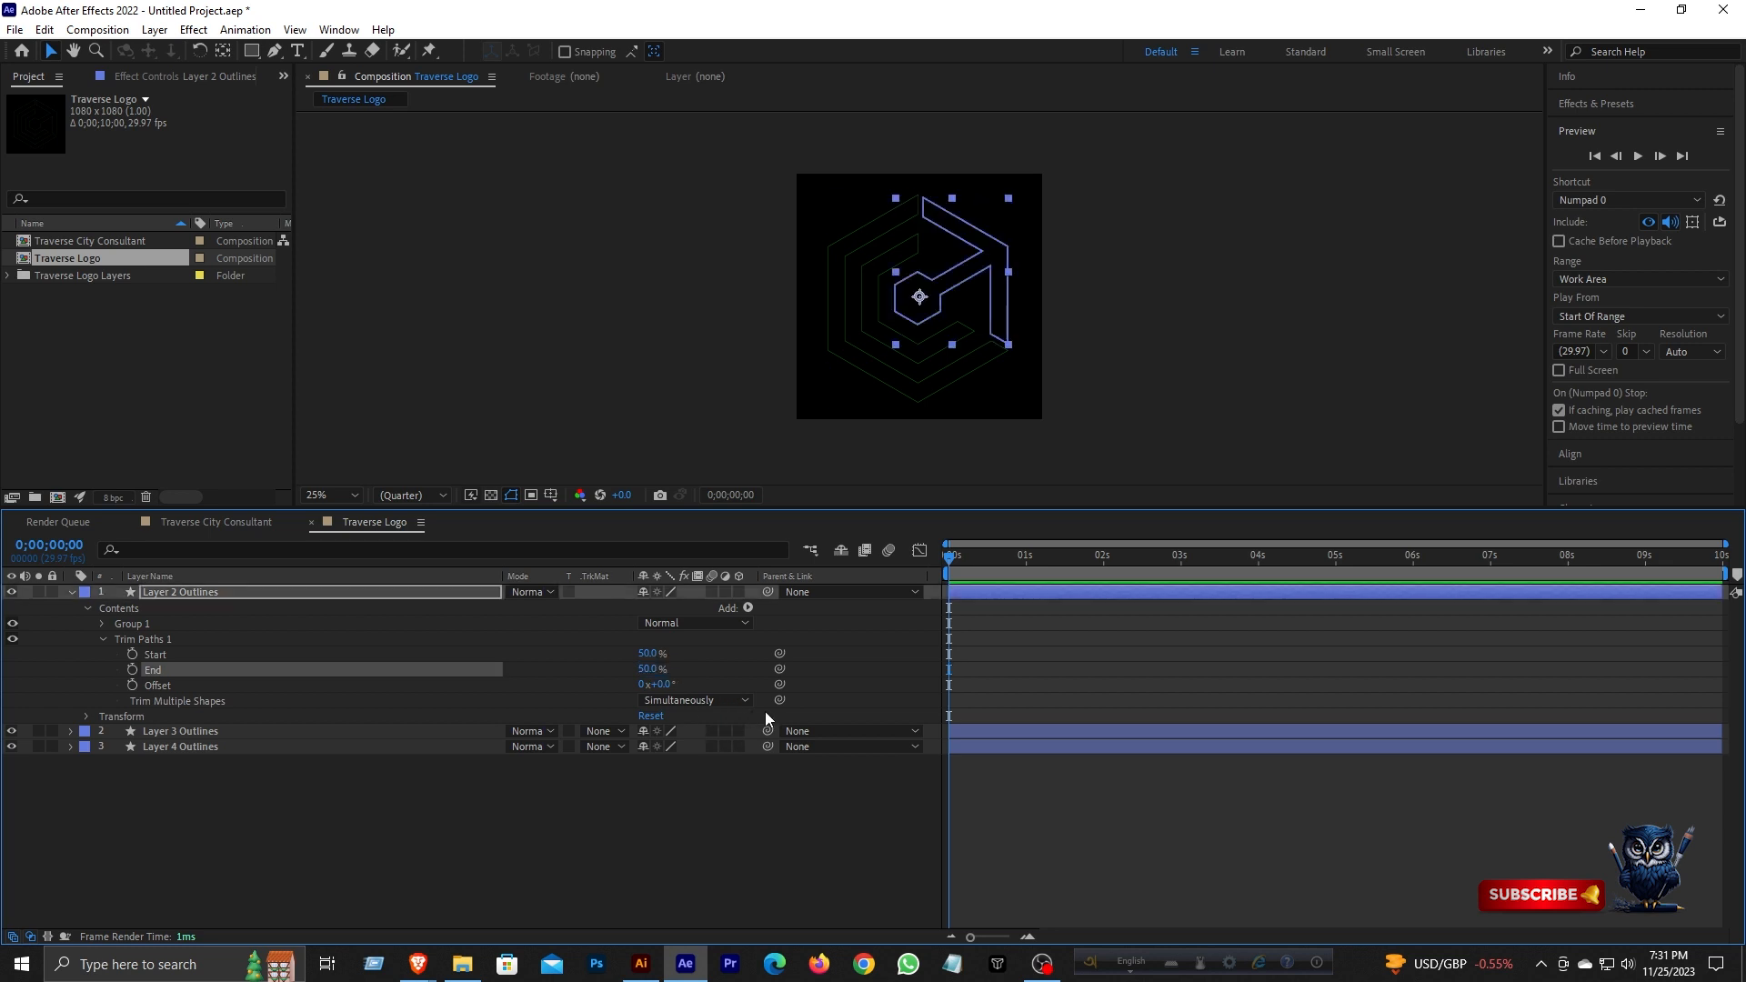
pyautogui.click(763, 812)
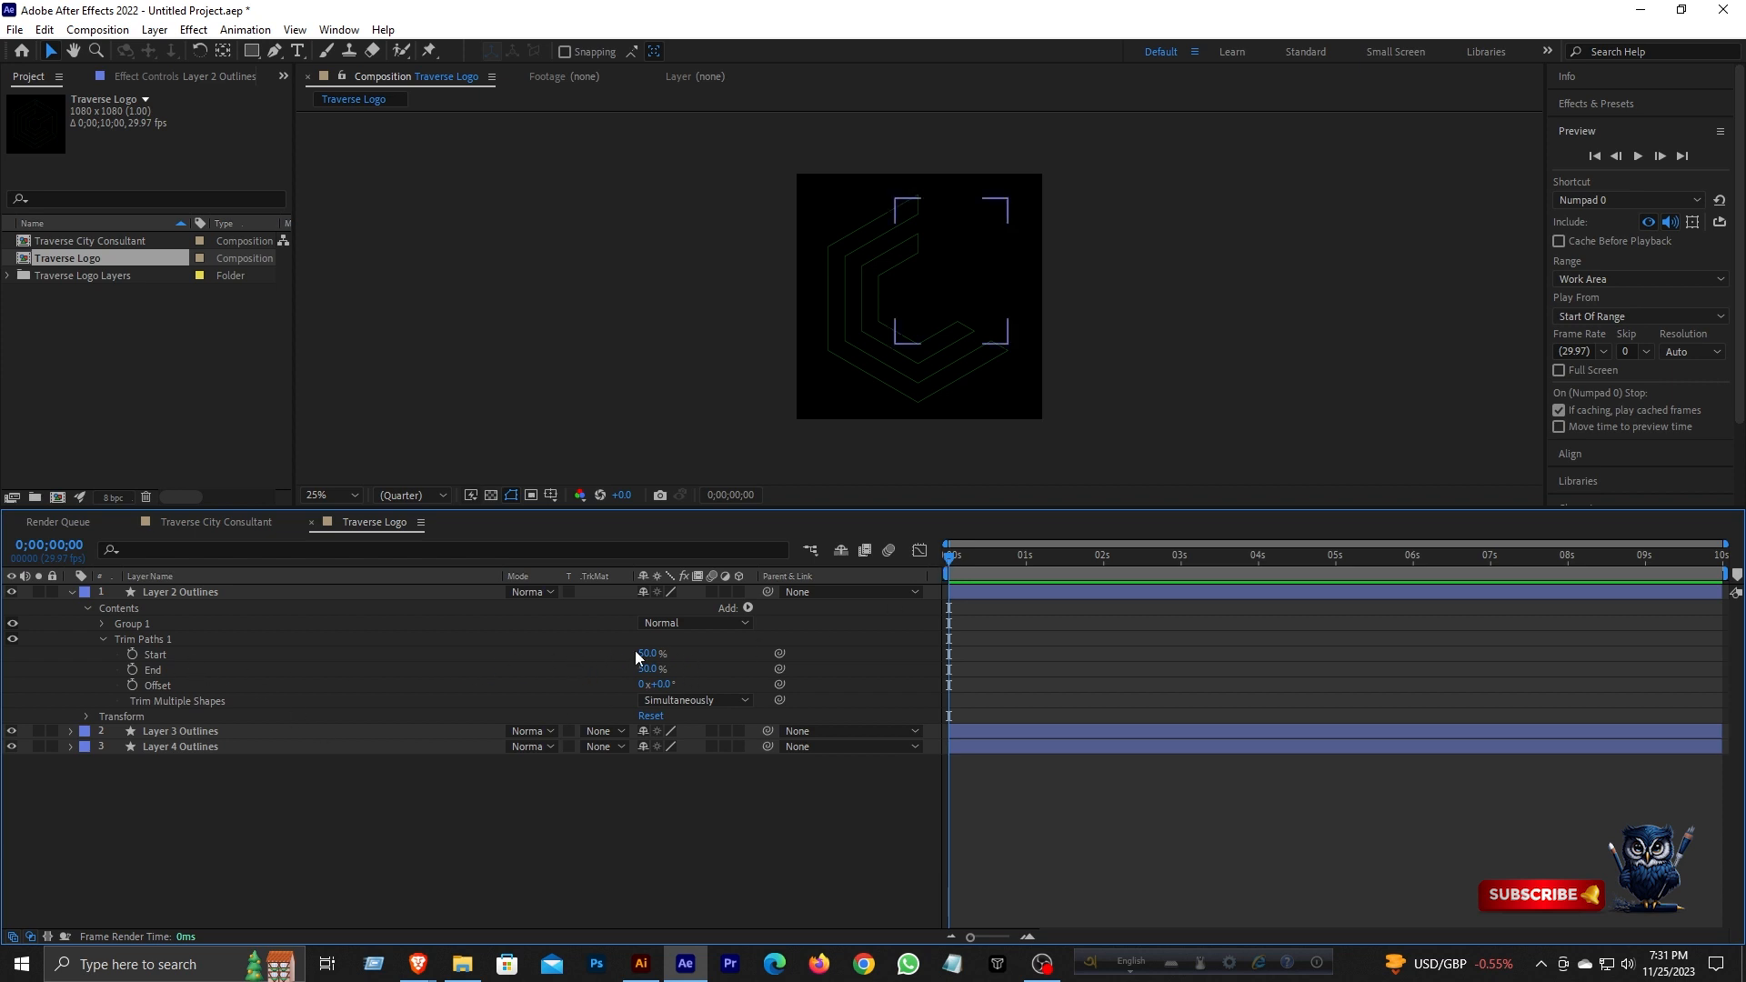
pyautogui.click(133, 653)
pyautogui.click(132, 670)
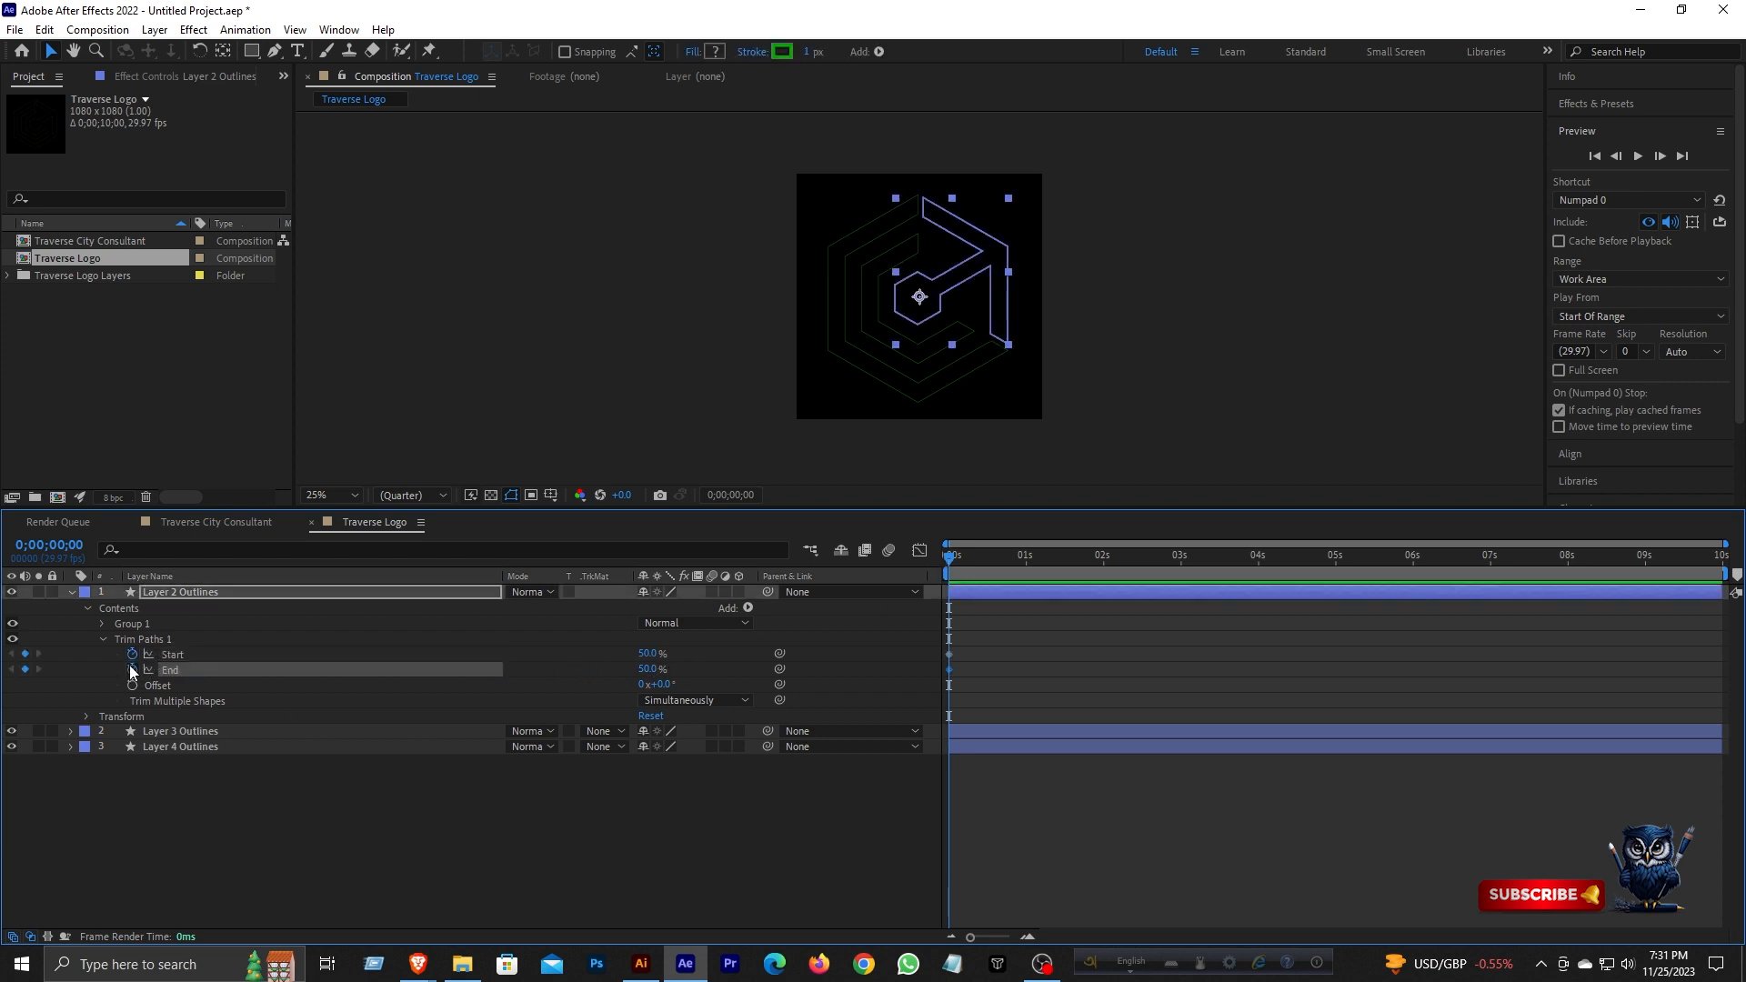
# - At 2 seconds, keyframe Layer 2 Outlines' Trim Paths Start at 0% and End at 100%
pyautogui.moveTo(946, 564); pyautogui.dragTo(1101, 595)
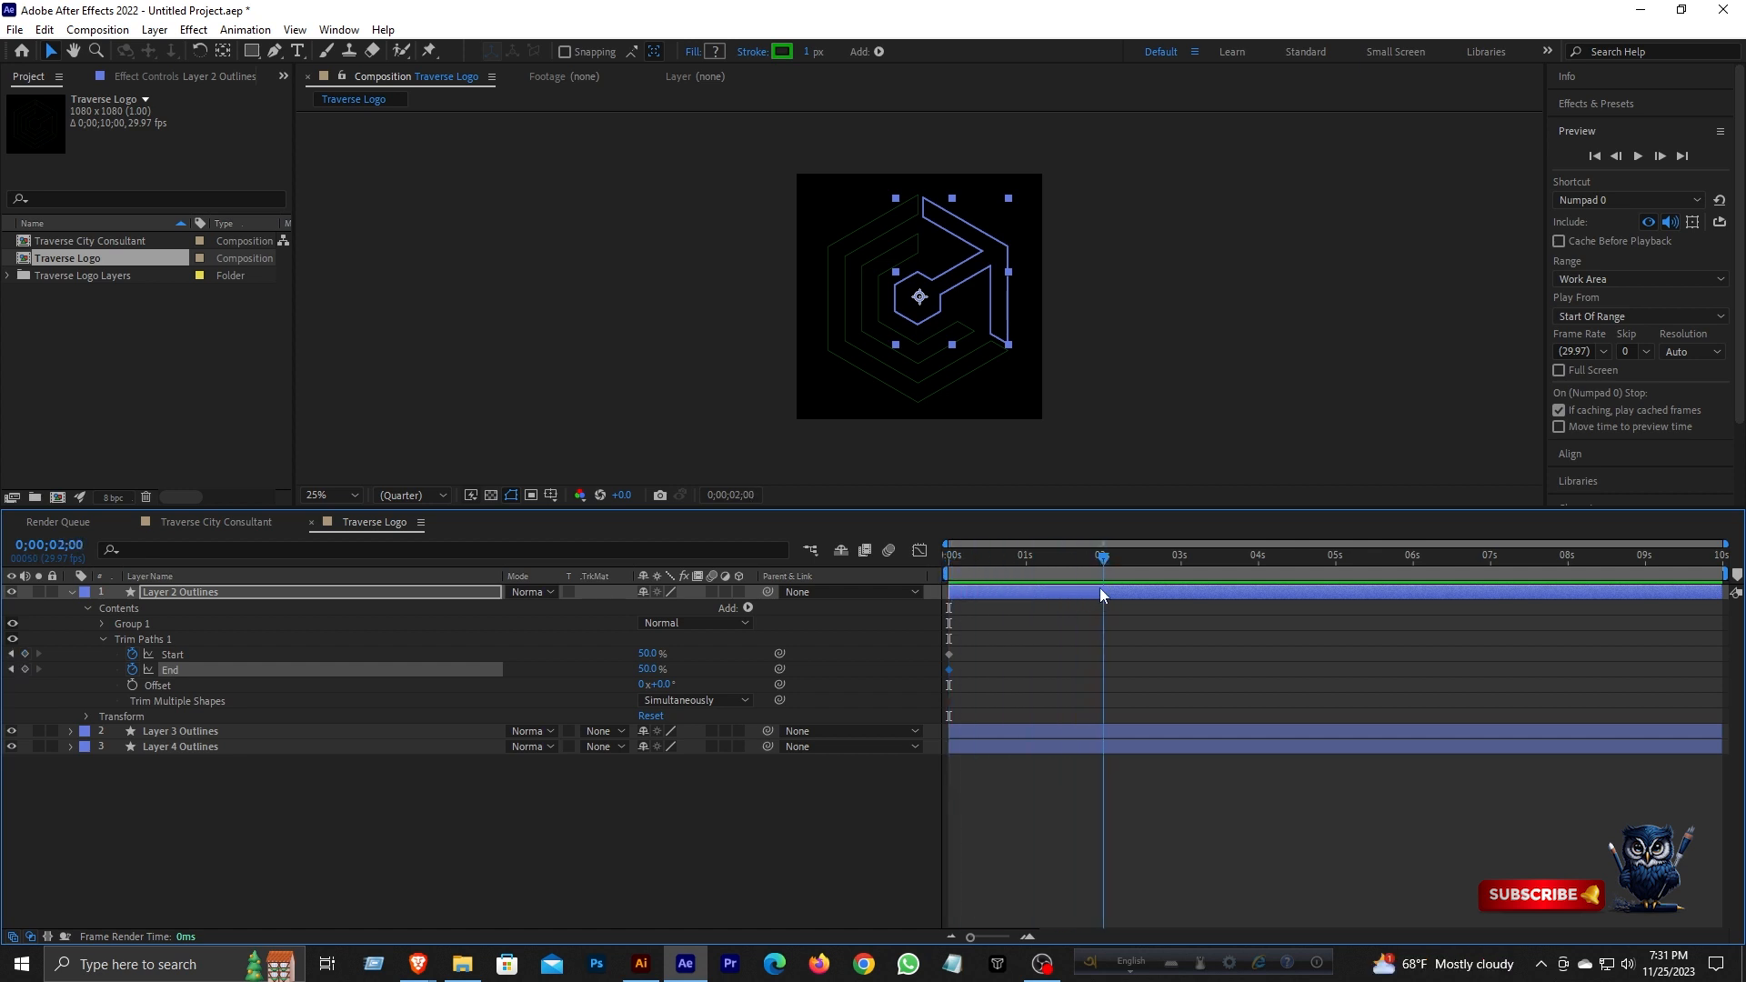
pyautogui.write('0')
pyautogui.press('Return')
pyautogui.click(648, 670)
pyautogui.write('100')
pyautogui.press('Return')
# - Ease Layer 2 Outlines' Start and End keyframes and reshape their speed graph so it peaks early and slows gradually
pyautogui.moveTo(1061, 559)
pyautogui.mouseDown()
pyautogui.moveTo(949, 559)
pyautogui.moveTo(1111, 573)
pyautogui.moveTo(941, 597)
pyautogui.moveTo(1122, 570)
pyautogui.moveTo(944, 589)
pyautogui.mouseUp()
pyautogui.click(1022, 784)
pyautogui.moveTo(1167, 631); pyautogui.dragTo(920, 702)
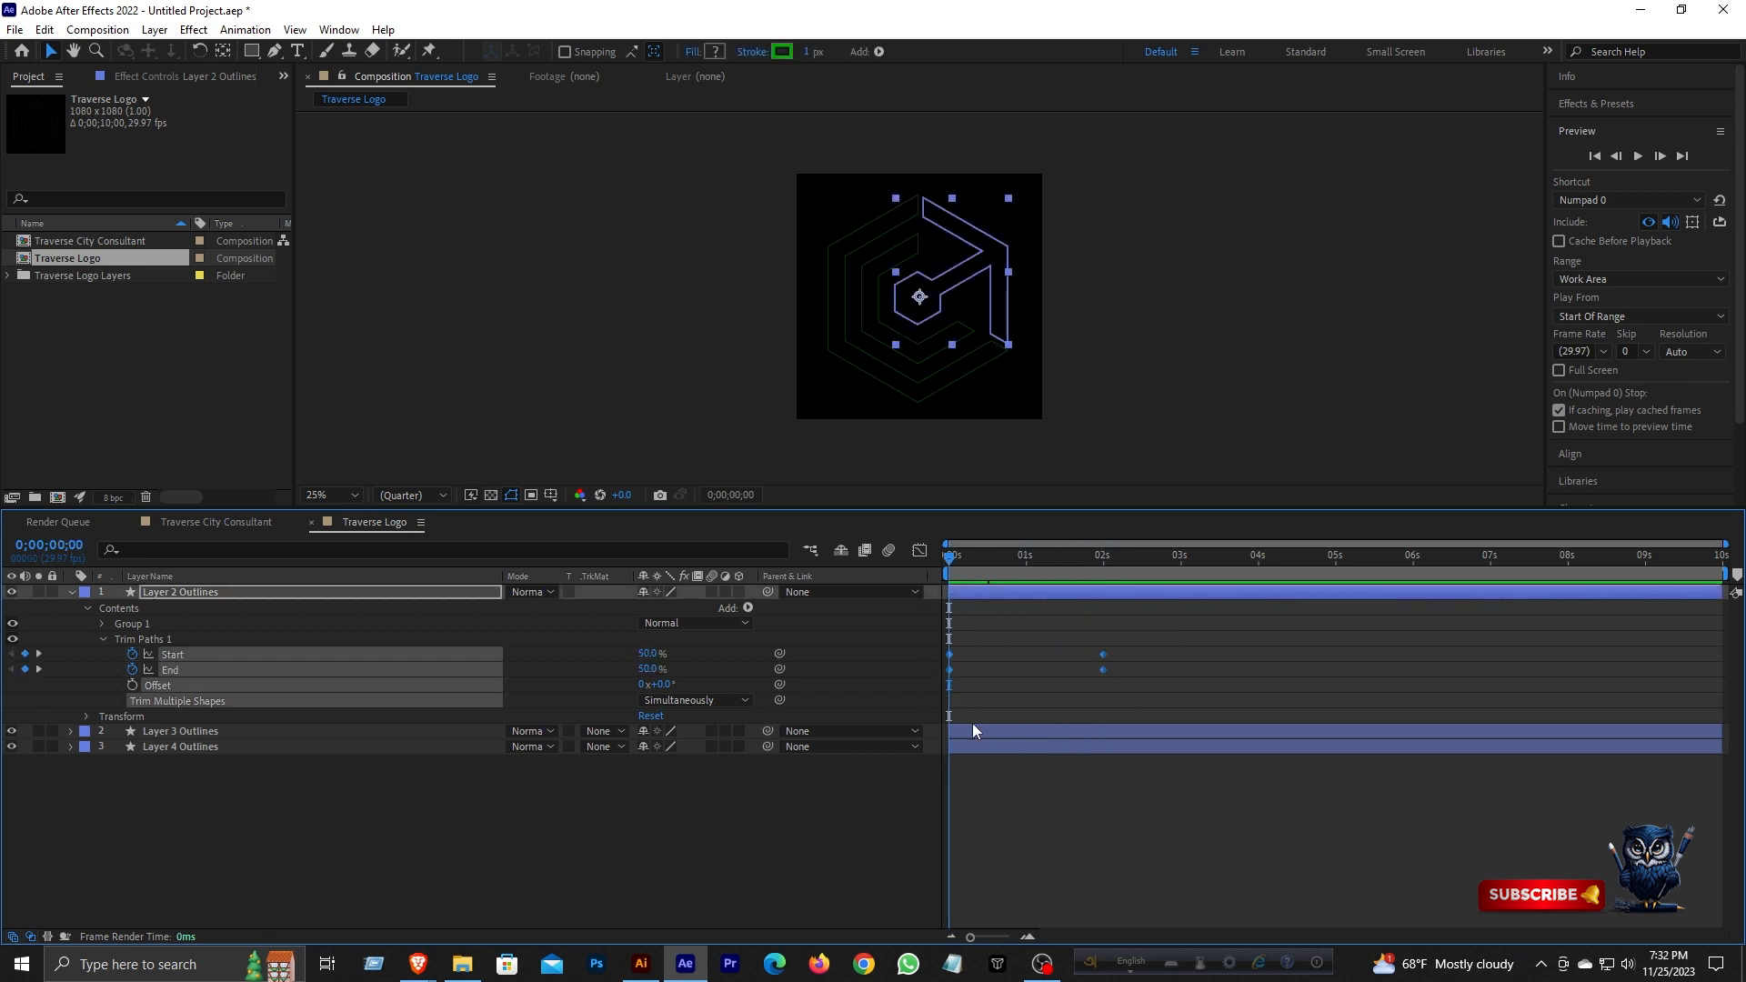
pyautogui.click(920, 550)
pyautogui.moveTo(1170, 811); pyautogui.dragTo(1027, 671)
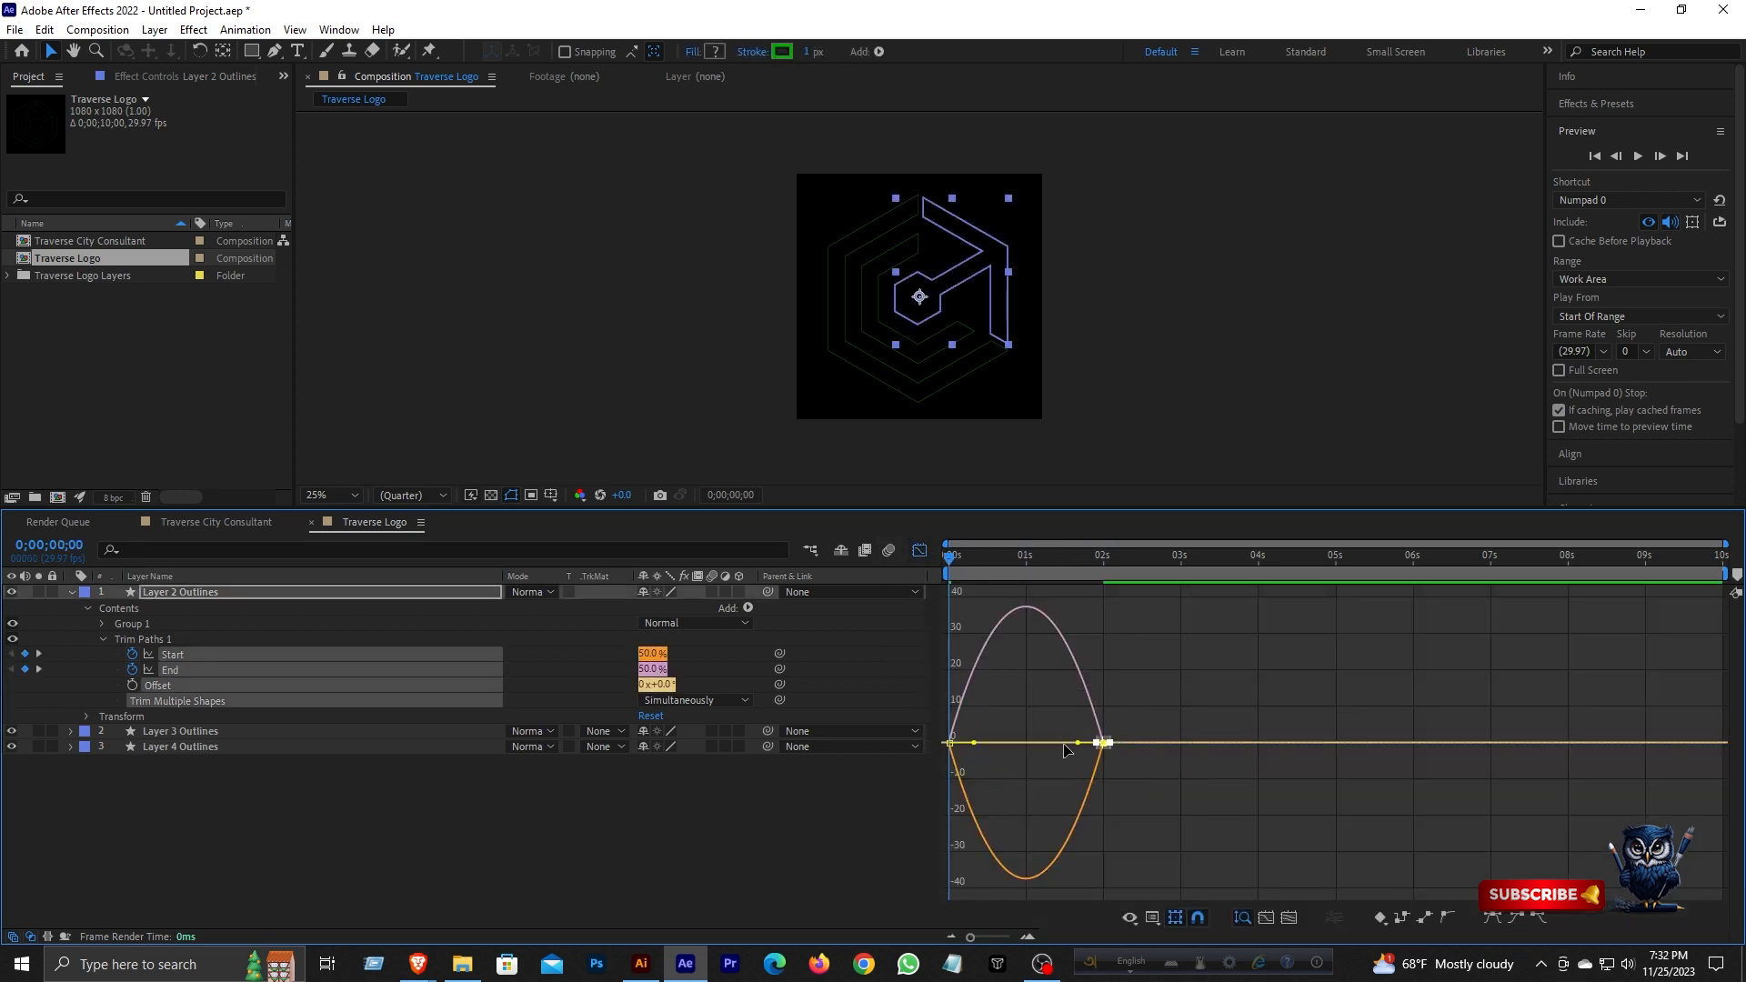
pyautogui.moveTo(1079, 743); pyautogui.dragTo(998, 751)
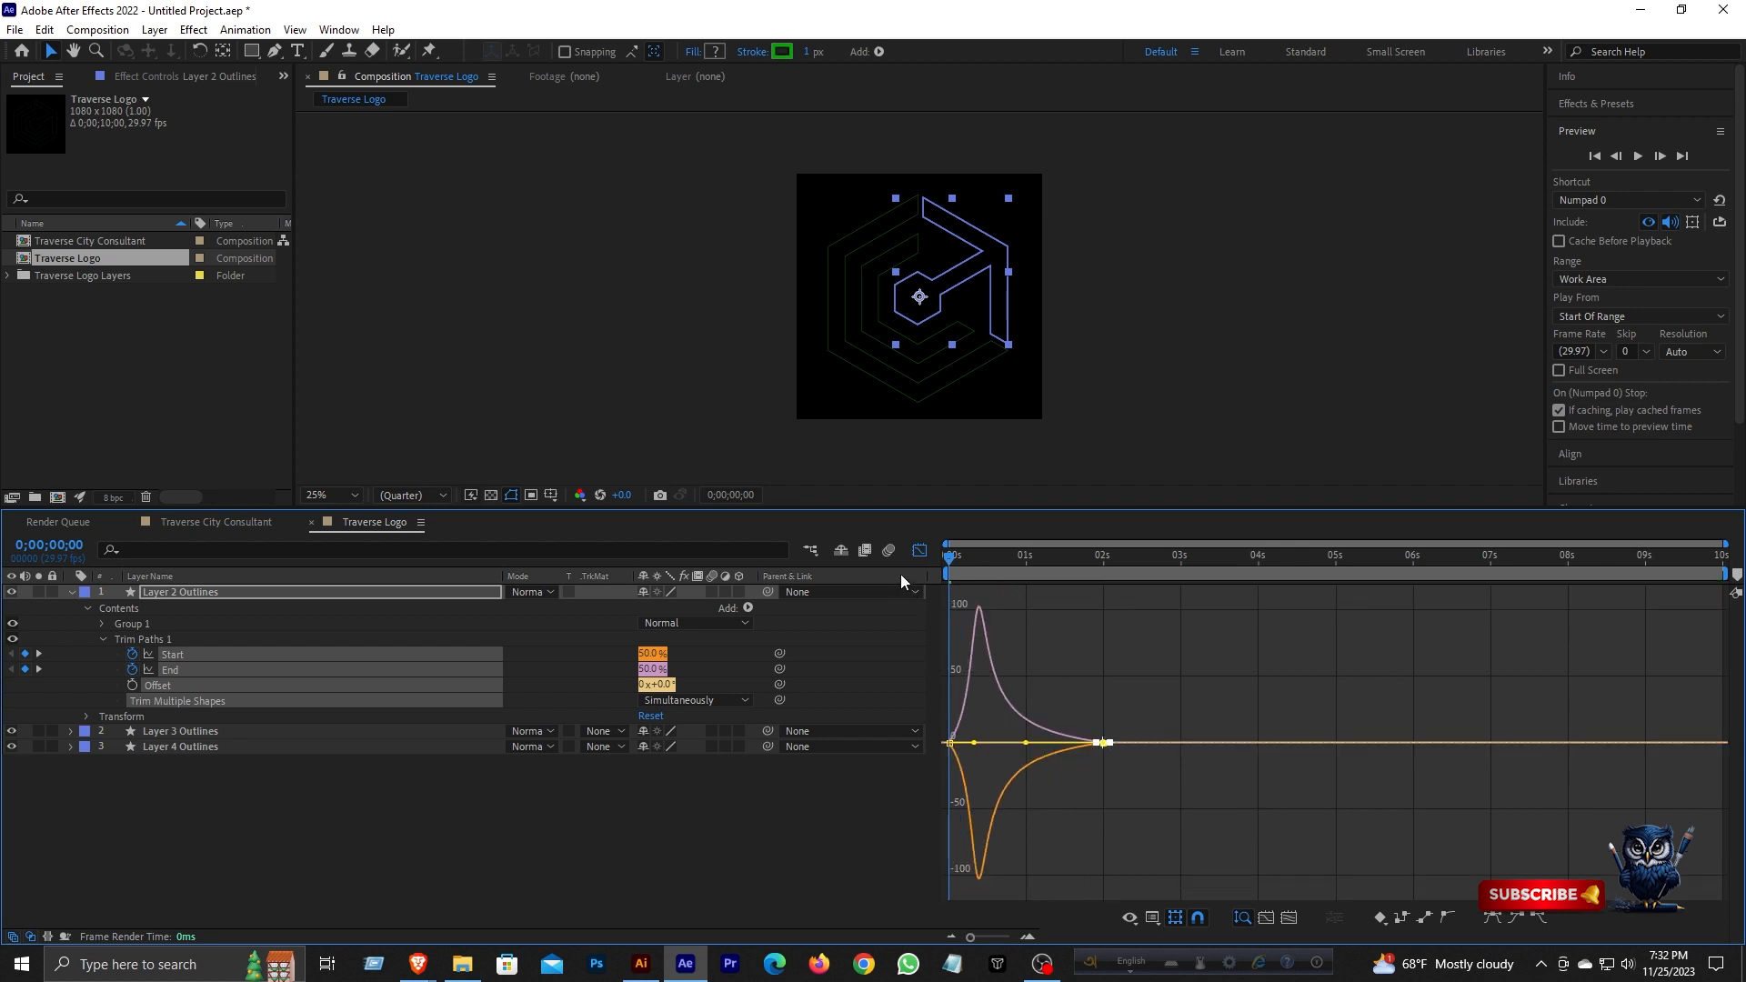
pyautogui.click(921, 550)
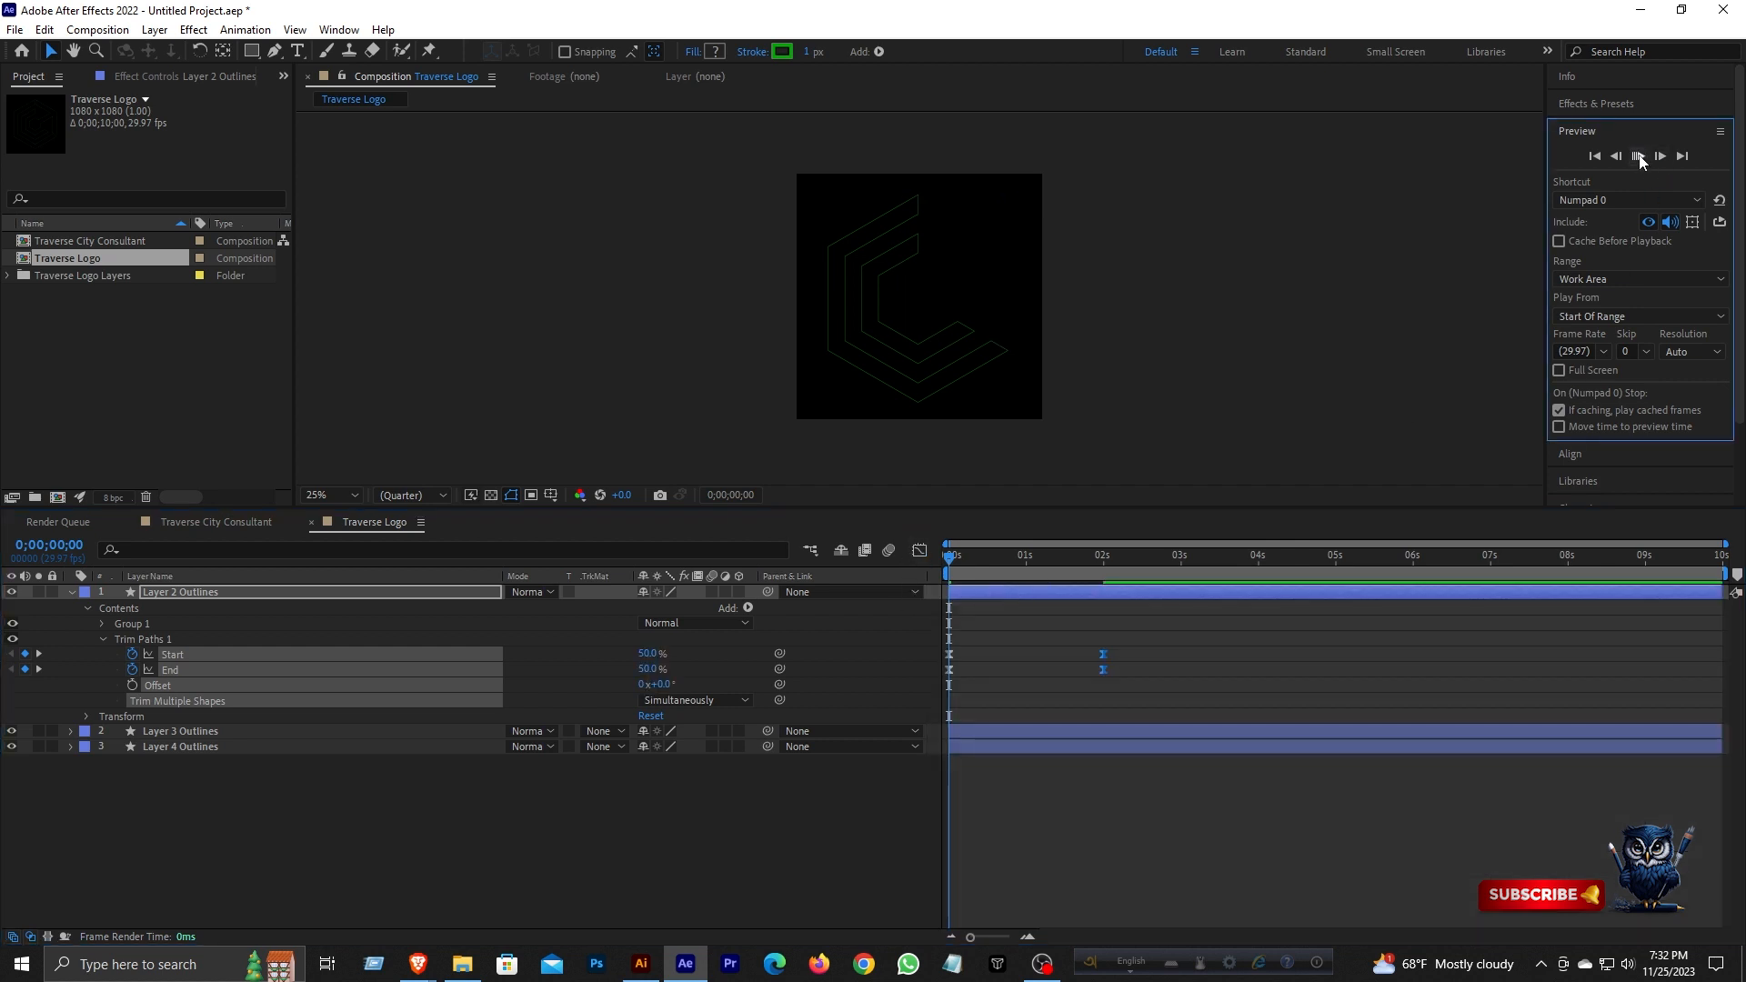
# - Add Trim Paths to Layer 3 Outlines
pyautogui.click(180, 731)
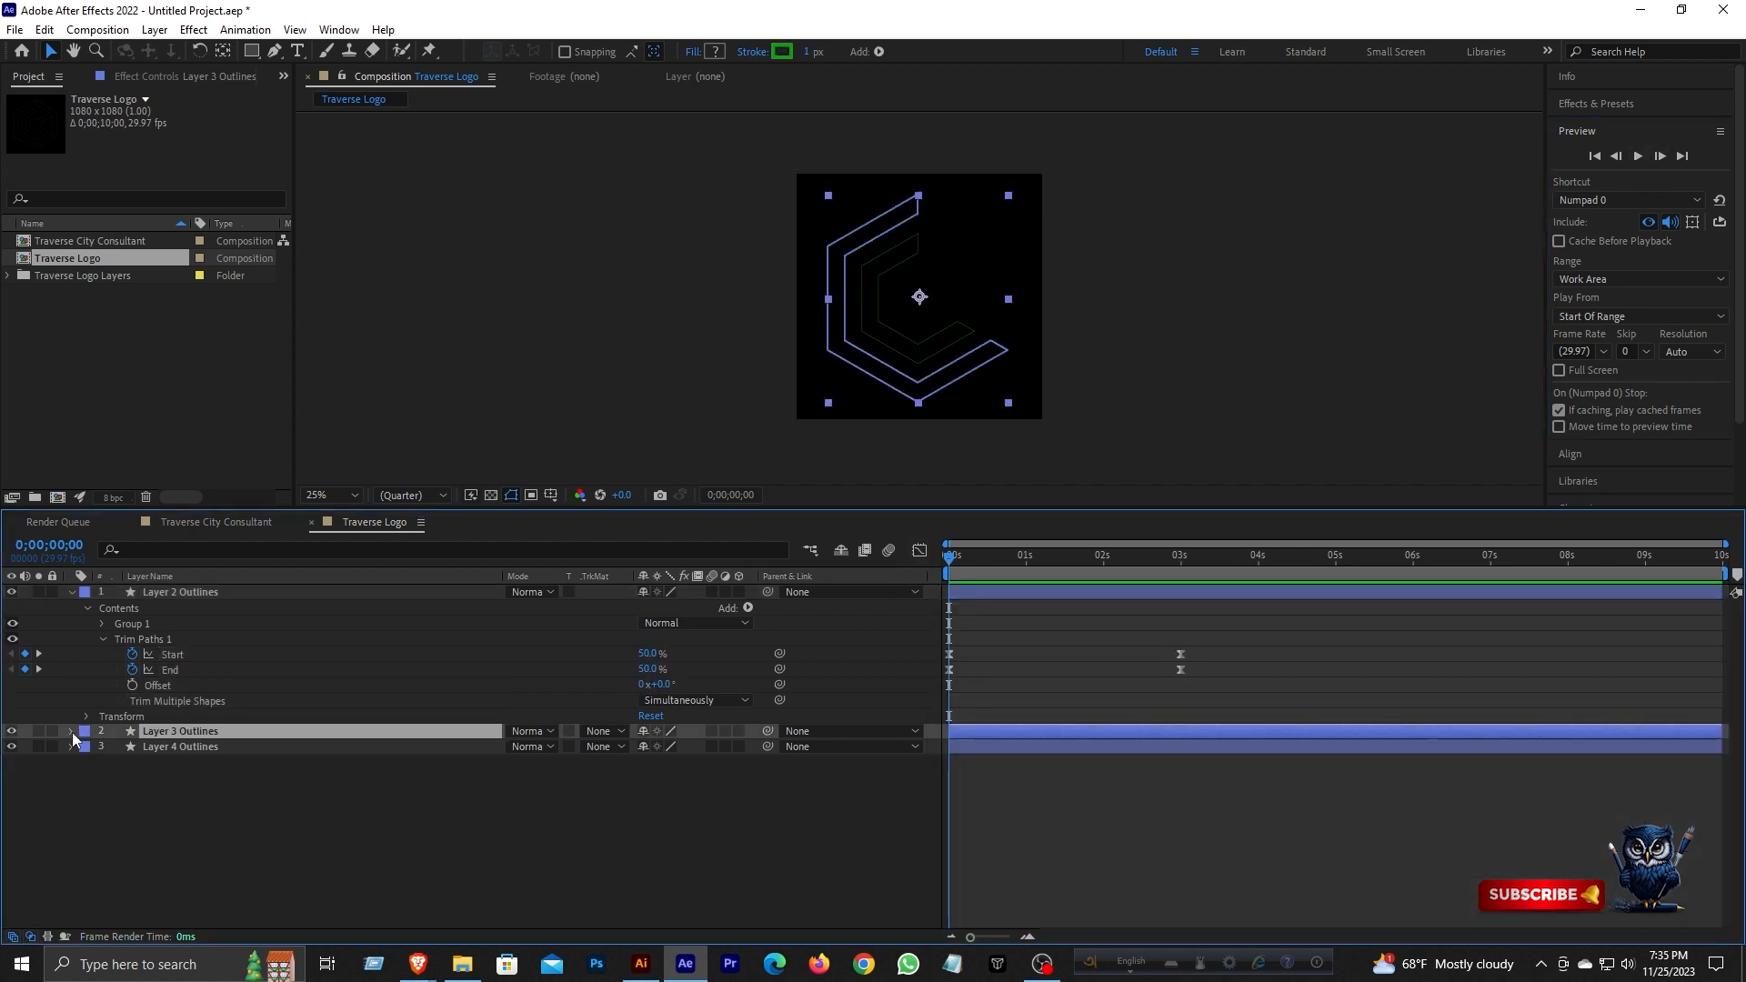
pyautogui.click(70, 731)
pyautogui.click(747, 747)
pyautogui.click(869, 646)
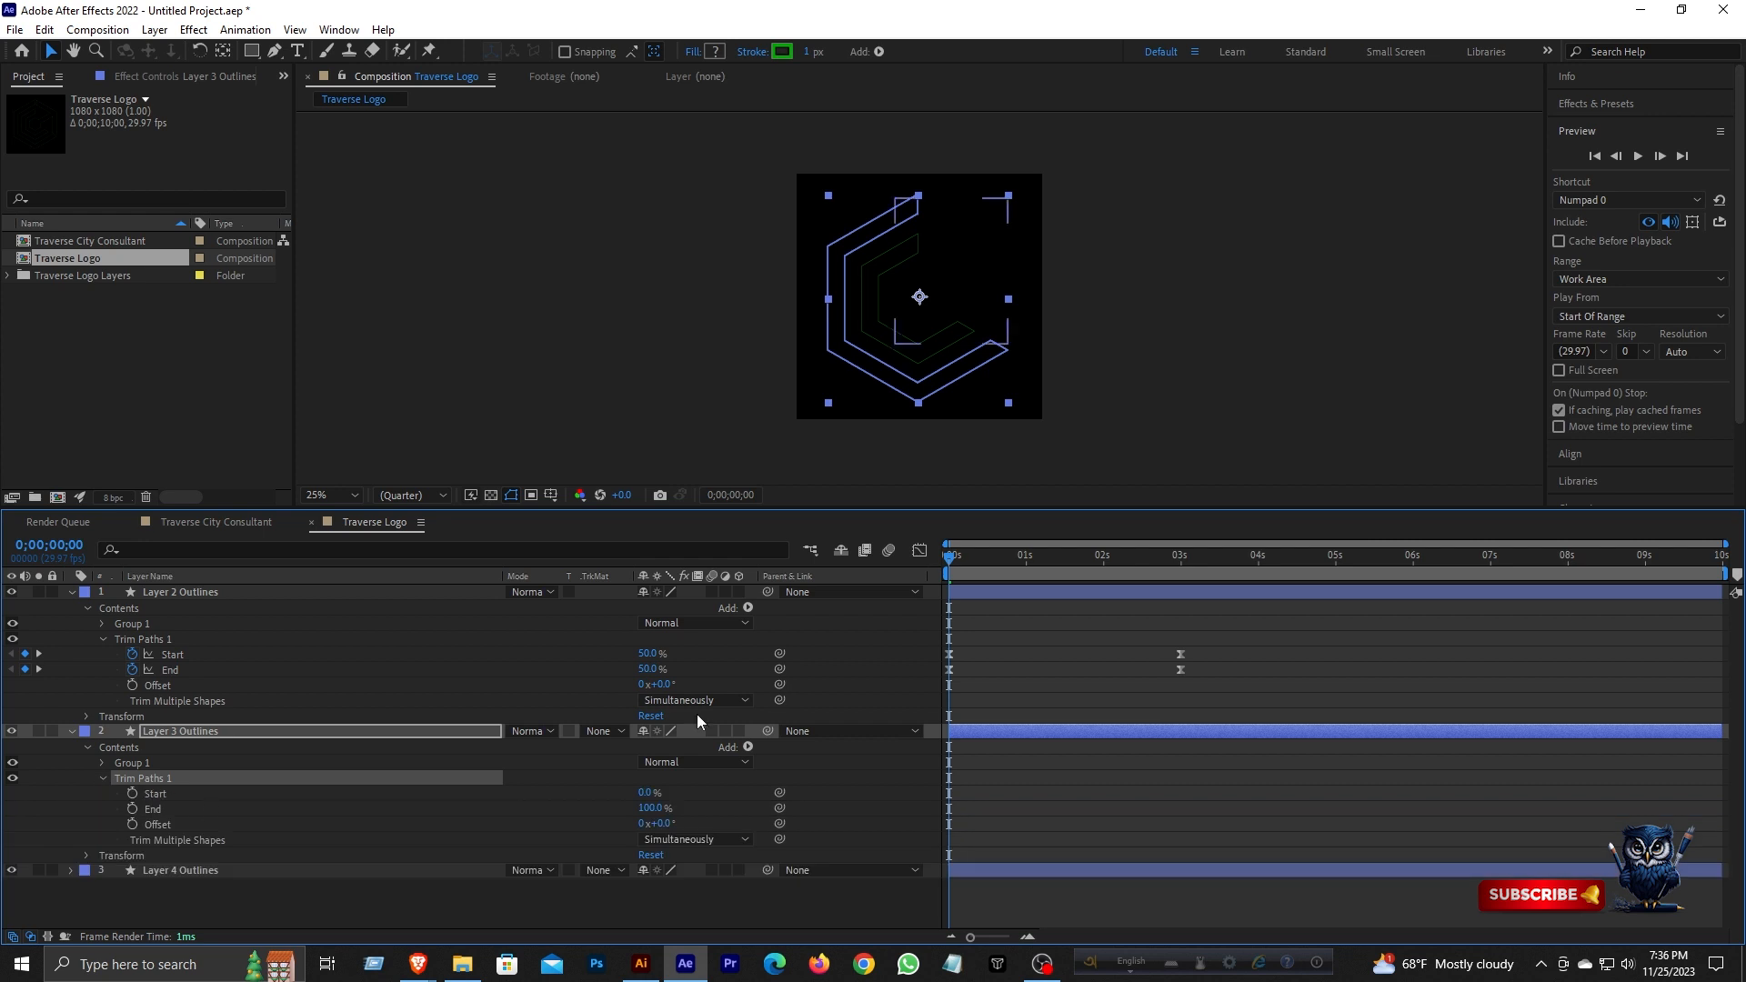
# - Set Layer 3 Outlines' Trim Paths Start and End to 50% and keyframe both at 0 seconds
pyautogui.click(646, 793)
pyautogui.write('50')
pyautogui.click(650, 807)
pyautogui.write('50')
pyautogui.press('Return')
pyautogui.click(131, 793)
pyautogui.click(131, 809)
# - At 3 seconds, keyframe Layer 3 Outlines' Trim Paths Start at 0% and End at 100%, and preview the animation
pyautogui.moveTo(952, 557); pyautogui.dragTo(1106, 576)
pyautogui.click(648, 792)
pyautogui.write('0')
pyautogui.click(651, 808)
pyautogui.write('100')
pyautogui.press('Return')
pyautogui.press('space')
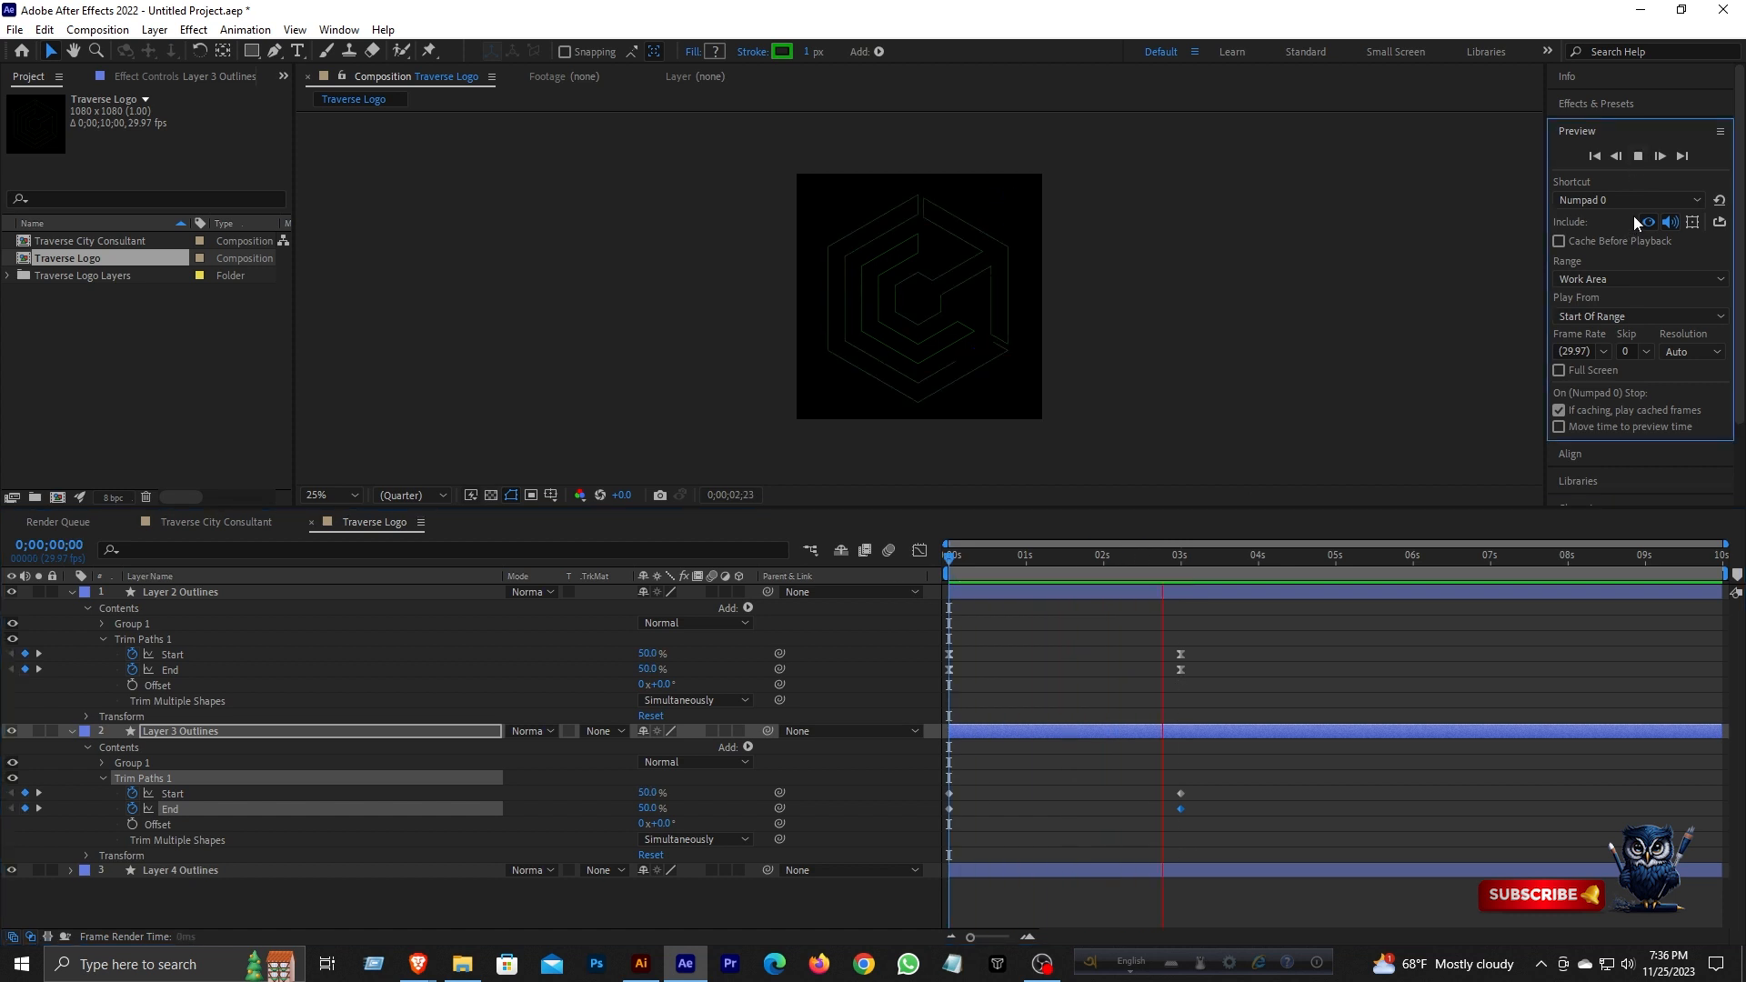
pyautogui.click(1640, 160)
# - Show only Layer 3 Outlines' keyframed properties, ease the keyframes and reshape their speed graph to peak early
pyautogui.click(71, 731)
pyautogui.press('u')
pyautogui.moveTo(1203, 742); pyautogui.dragTo(1002, 789)
pyautogui.click(918, 550)
pyautogui.moveTo(1142, 743); pyautogui.dragTo(1000, 743)
pyautogui.click(918, 551)
# - Add Trim Paths to Layer 4 Outlines
pyautogui.click(71, 778)
pyautogui.click(748, 793)
pyautogui.click(812, 693)
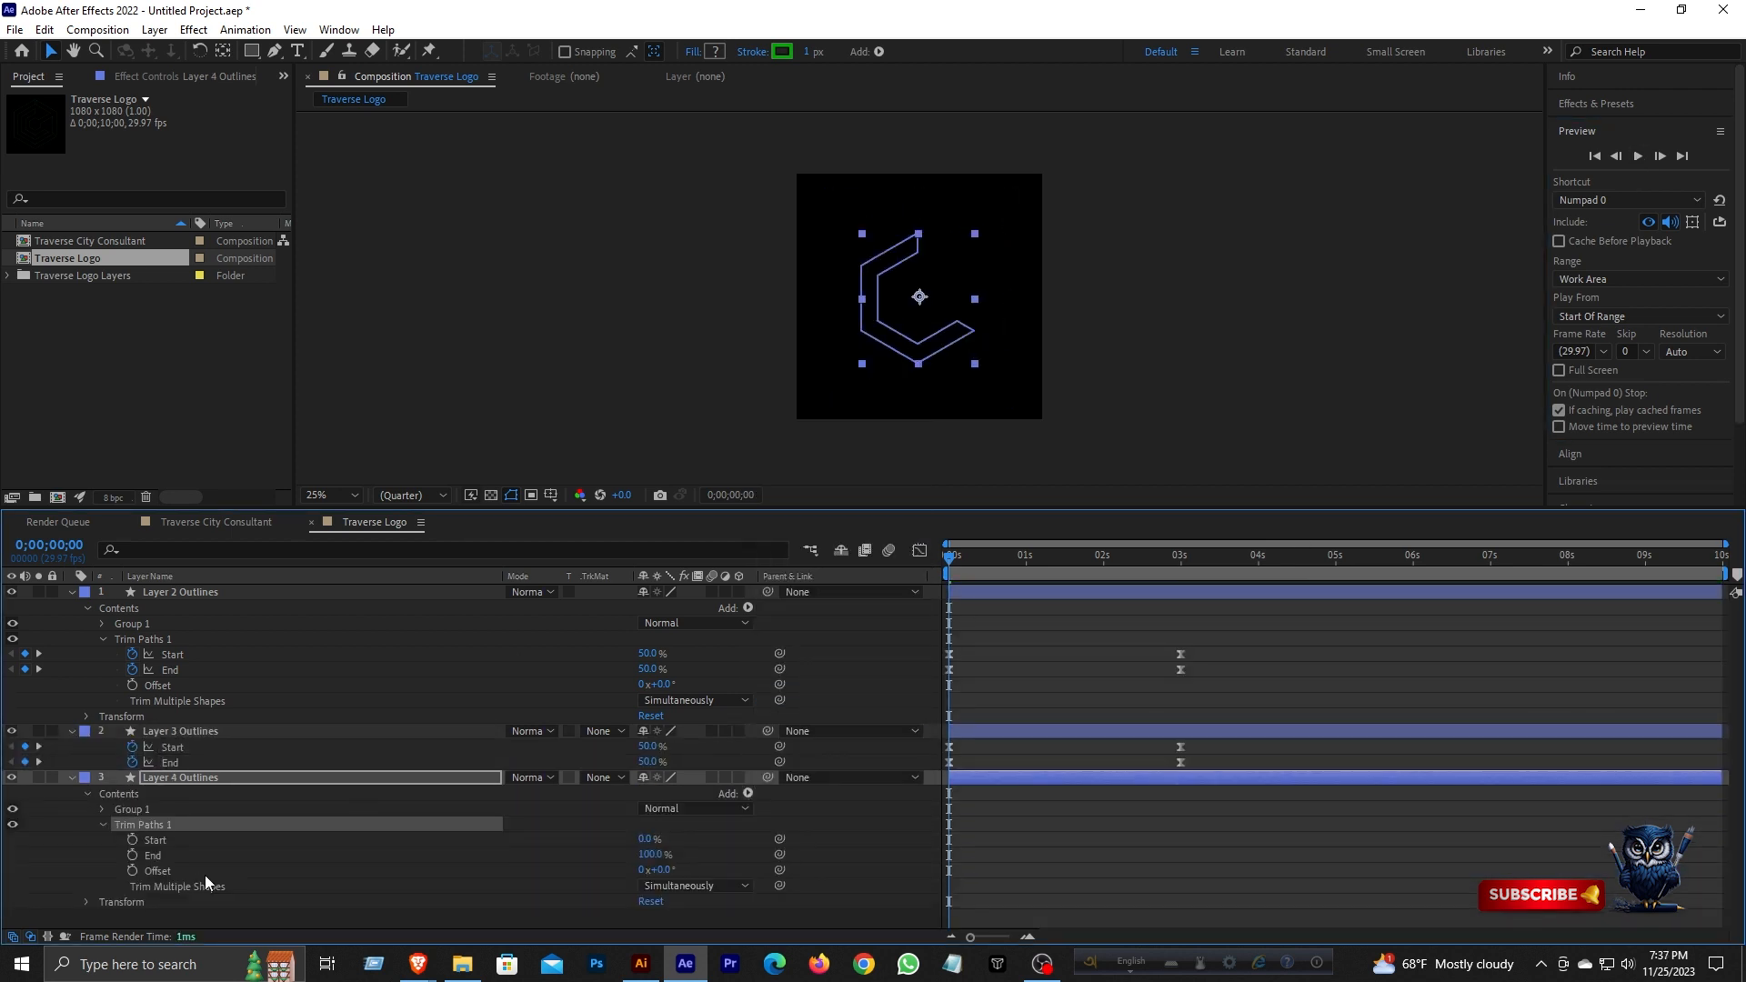
# - Set Layer 4 Outlines' Trim Paths Start and End to 50% and keyframe both at 0 seconds
pyautogui.click(649, 838)
pyautogui.write('50')
pyautogui.press('Return')
pyautogui.click(650, 854)
pyautogui.write('50')
pyautogui.click(132, 840)
pyautogui.click(132, 855)
# - At 3 seconds, keyframe Layer 4 Outlines' Trim Paths Start at 0% and End at 100%, and preview the animation
pyautogui.moveTo(950, 559); pyautogui.dragTo(1028, 576)
pyautogui.click(648, 839)
pyautogui.write('0')
pyautogui.click(649, 854)
pyautogui.write('100')
pyautogui.click(1637, 155)
# - Try staggering the layers, starting Layer 3 Outlines at about 0.5 seconds and Layer 2 Outlines at 1 second, and preview the timing
pyautogui.moveTo(992, 733); pyautogui.dragTo(1034, 733)
pyautogui.moveTo(989, 601); pyautogui.dragTo(1062, 595)
pyautogui.click(964, 557)
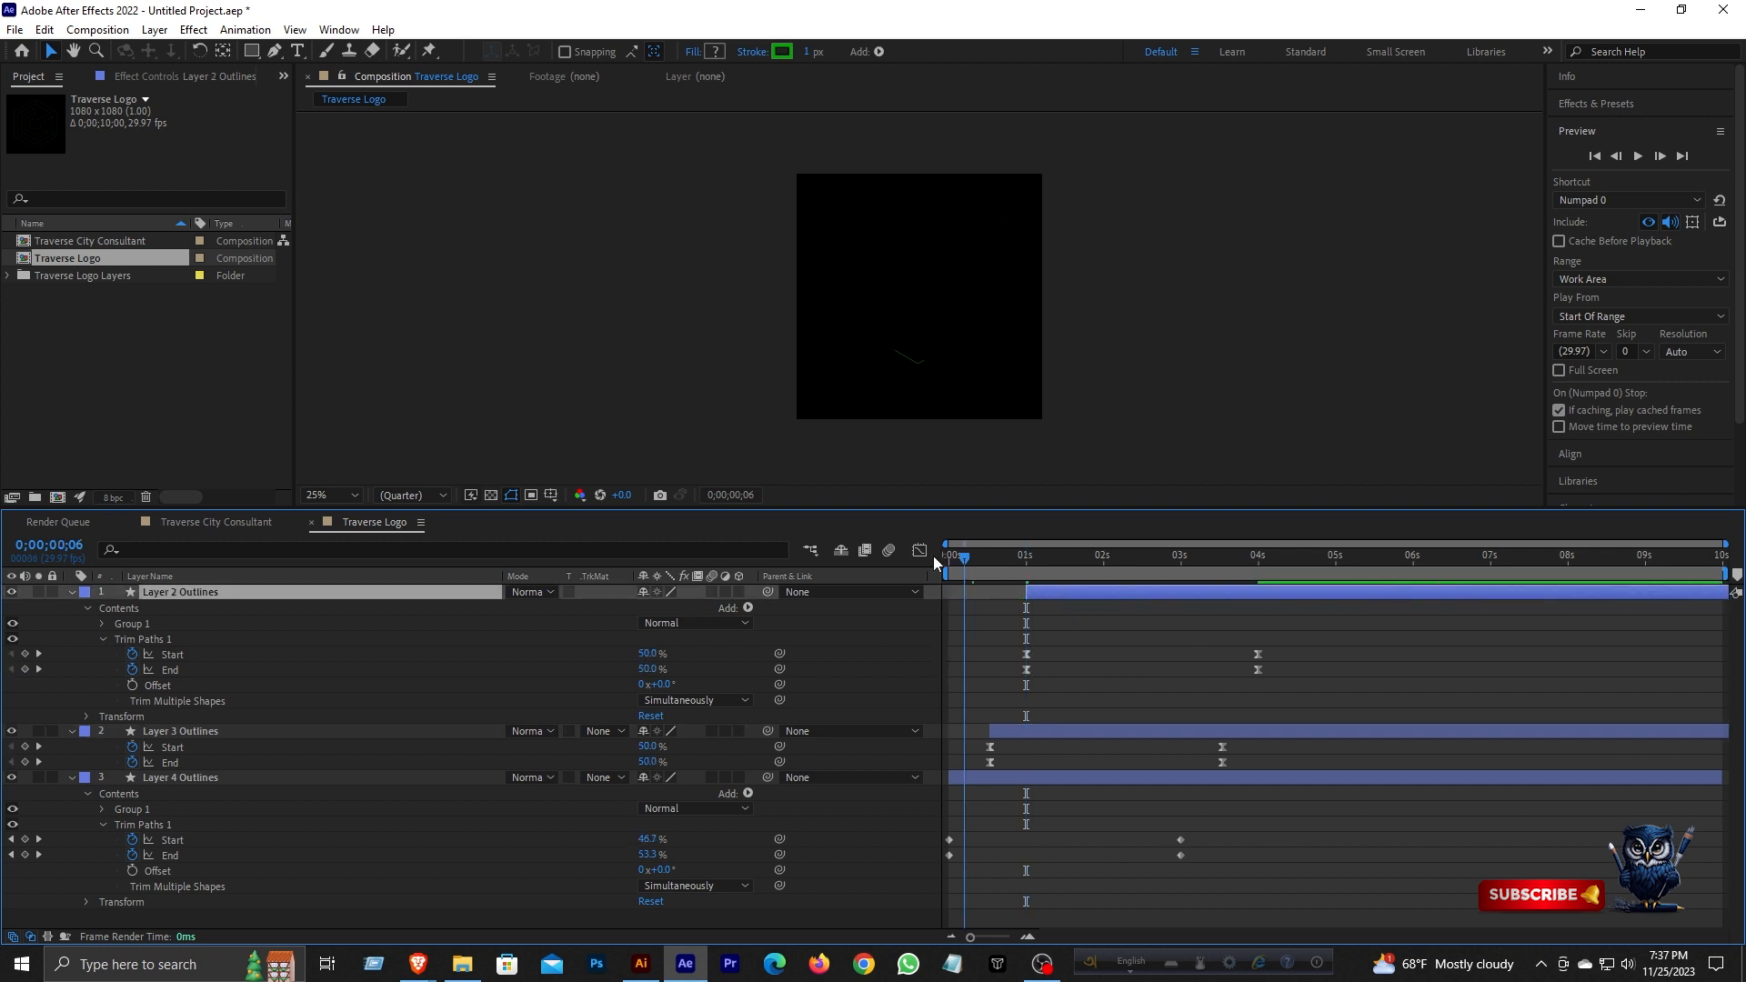
pyautogui.click(1638, 155)
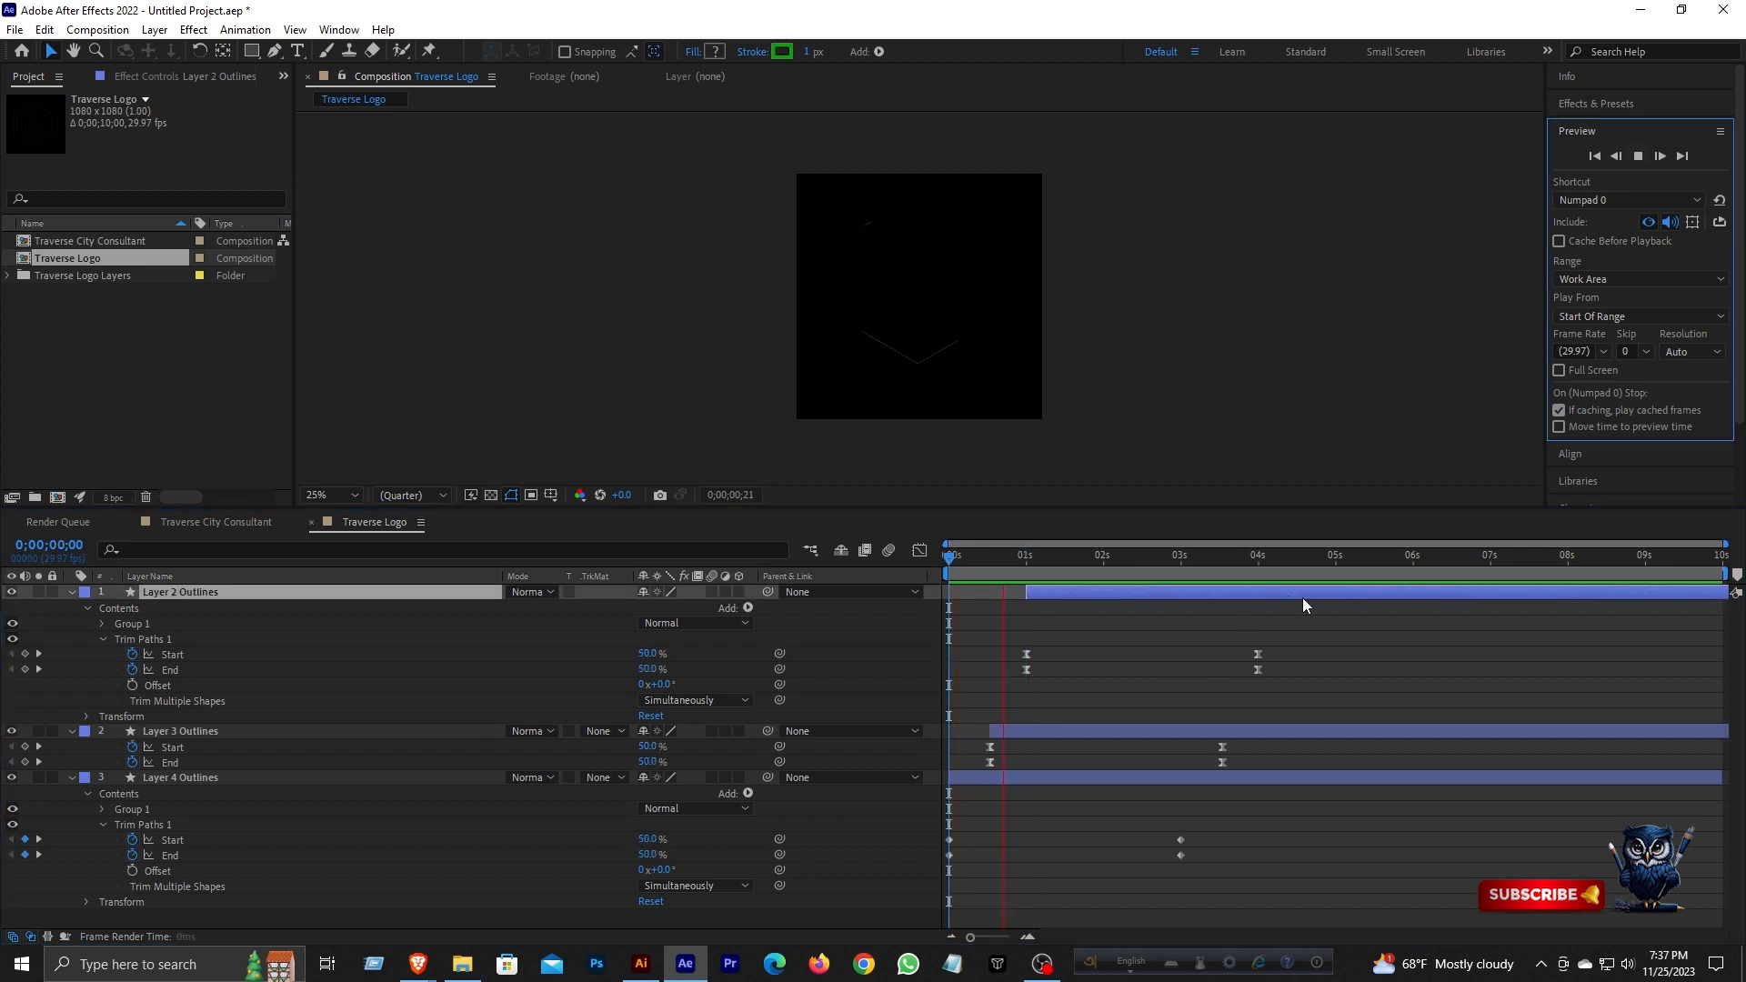
pyautogui.click(1188, 566)
# - Try reshaping the speed graph of Layer 4 Outlines' Start and End keyframes to peak early, and preview the animation
pyautogui.moveTo(1217, 831); pyautogui.dragTo(959, 895)
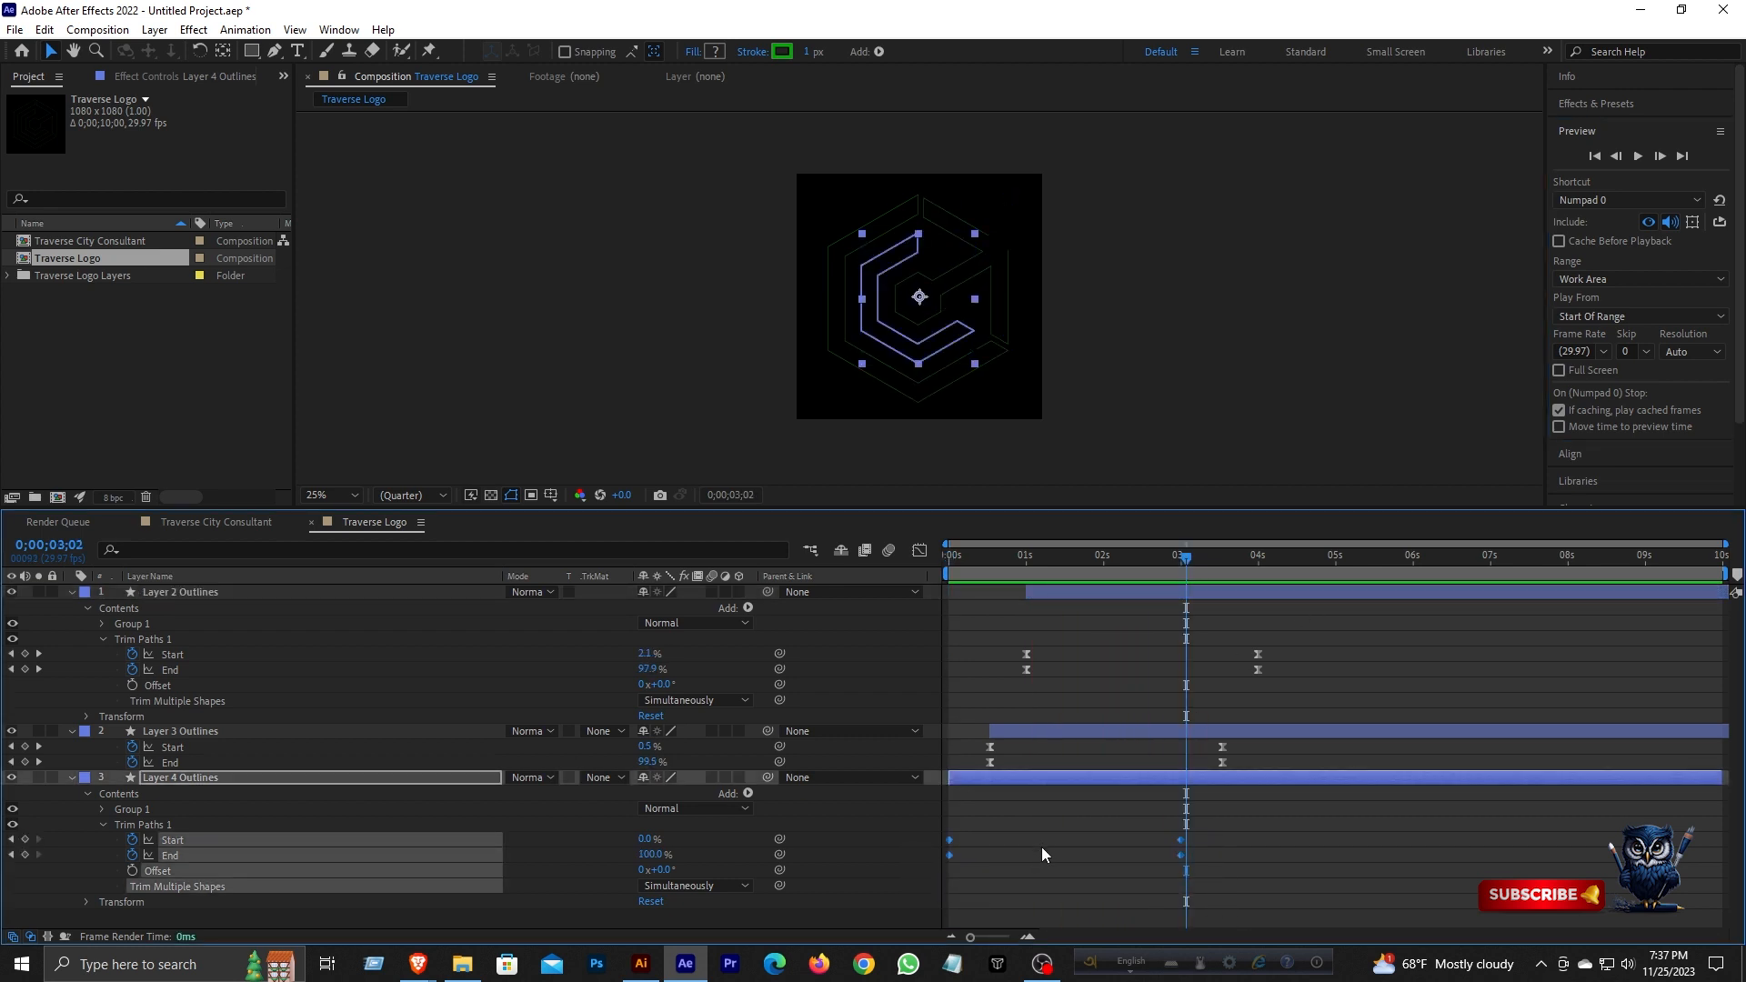
pyautogui.click(919, 551)
pyautogui.moveTo(1142, 742); pyautogui.dragTo(986, 724)
pyautogui.click(919, 550)
pyautogui.moveTo(990, 559); pyautogui.dragTo(1103, 561)
pyautogui.click(1637, 156)
# - Undo the latest layer timing and Layer 4 Outlines easing changes
pyautogui.hotkey('ctrl', 'z')
pyautogui.hotkey('ctrl', 'z')
pyautogui.hotkey('ctrl', 'z')
# - Move the final Trim Paths keyframes of all three outline layers to 2 seconds and apply Easy Ease to Layer 4 Outlines' keyframes
pyautogui.moveTo(1166, 629); pyautogui.dragTo(1200, 864)
pyautogui.moveTo(1180, 671); pyautogui.dragTo(1105, 670)
pyautogui.moveTo(1150, 885); pyautogui.dragTo(942, 824)
pyautogui.press('F9')
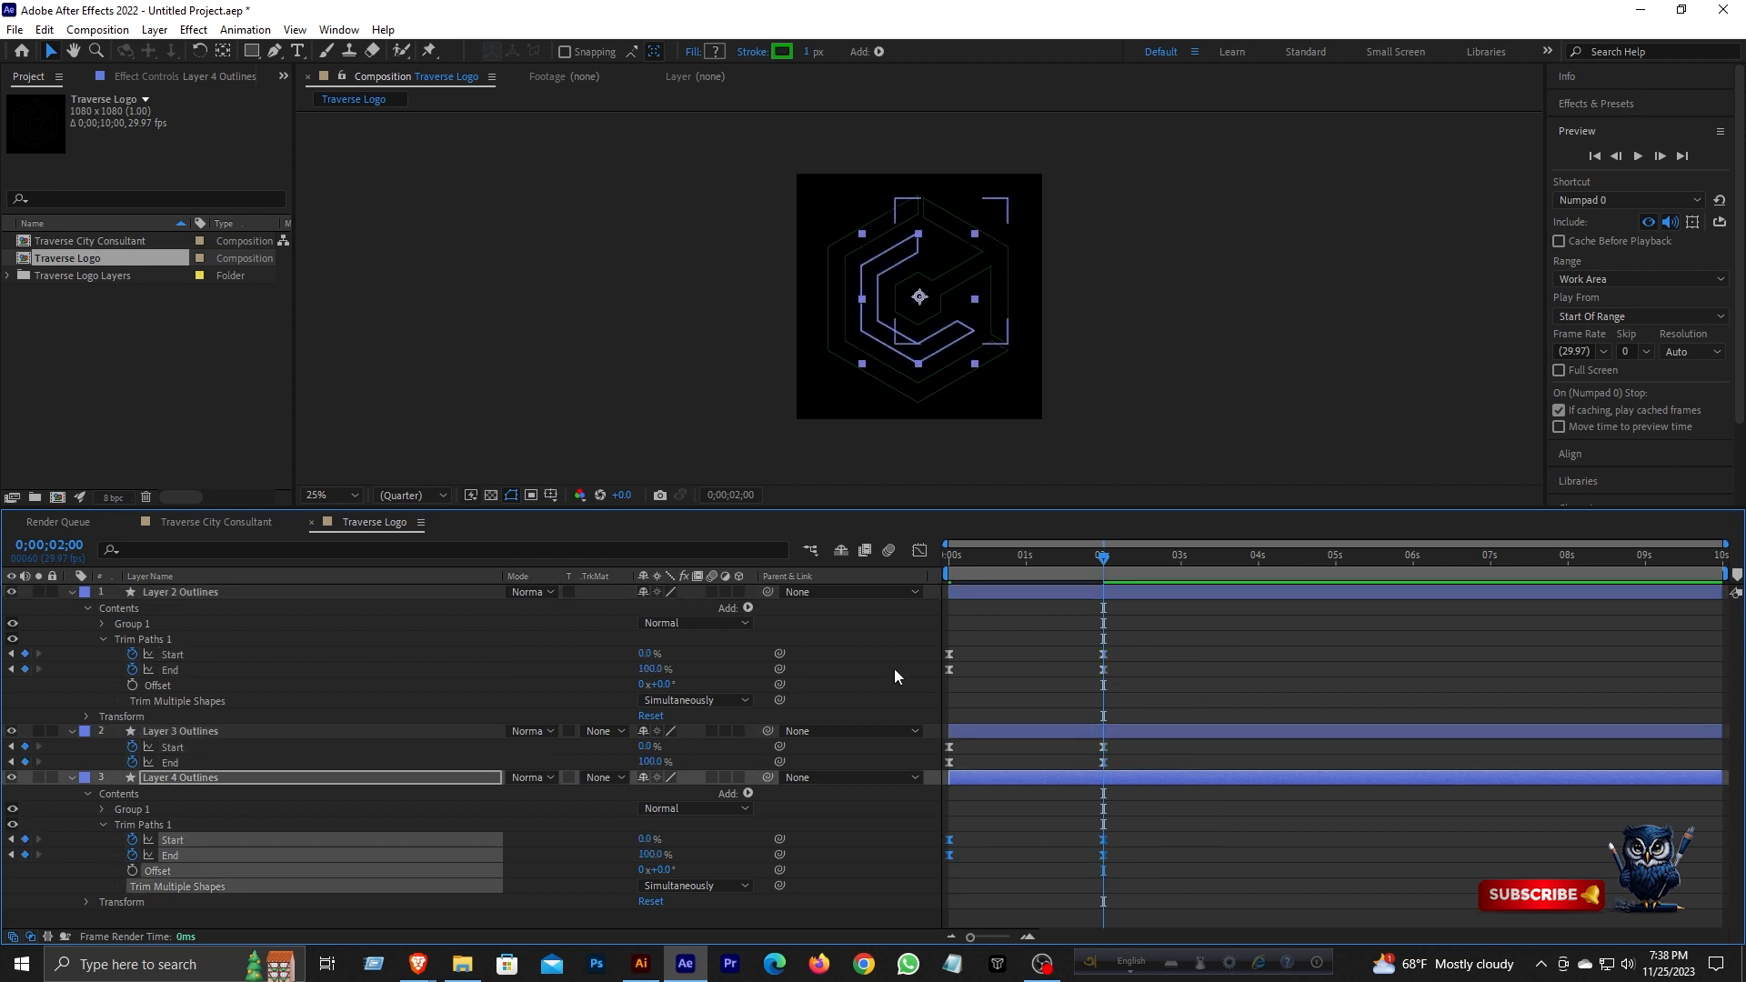
# - Reshape the speed graph of Layer 4 Outlines' Start and End keyframes so the motion peaks early
pyautogui.click(919, 551)
pyautogui.moveTo(1051, 744); pyautogui.dragTo(992, 738)
pyautogui.click(919, 551)
# - Stagger the layers, starting Layer 3 Outlines at about 0.5 seconds and Layer 2 Outlines at 1 second, and preview the result
pyautogui.moveTo(973, 559)
pyautogui.mouseDown()
pyautogui.moveTo(947, 560)
pyautogui.moveTo(981, 566)
pyautogui.mouseUp()
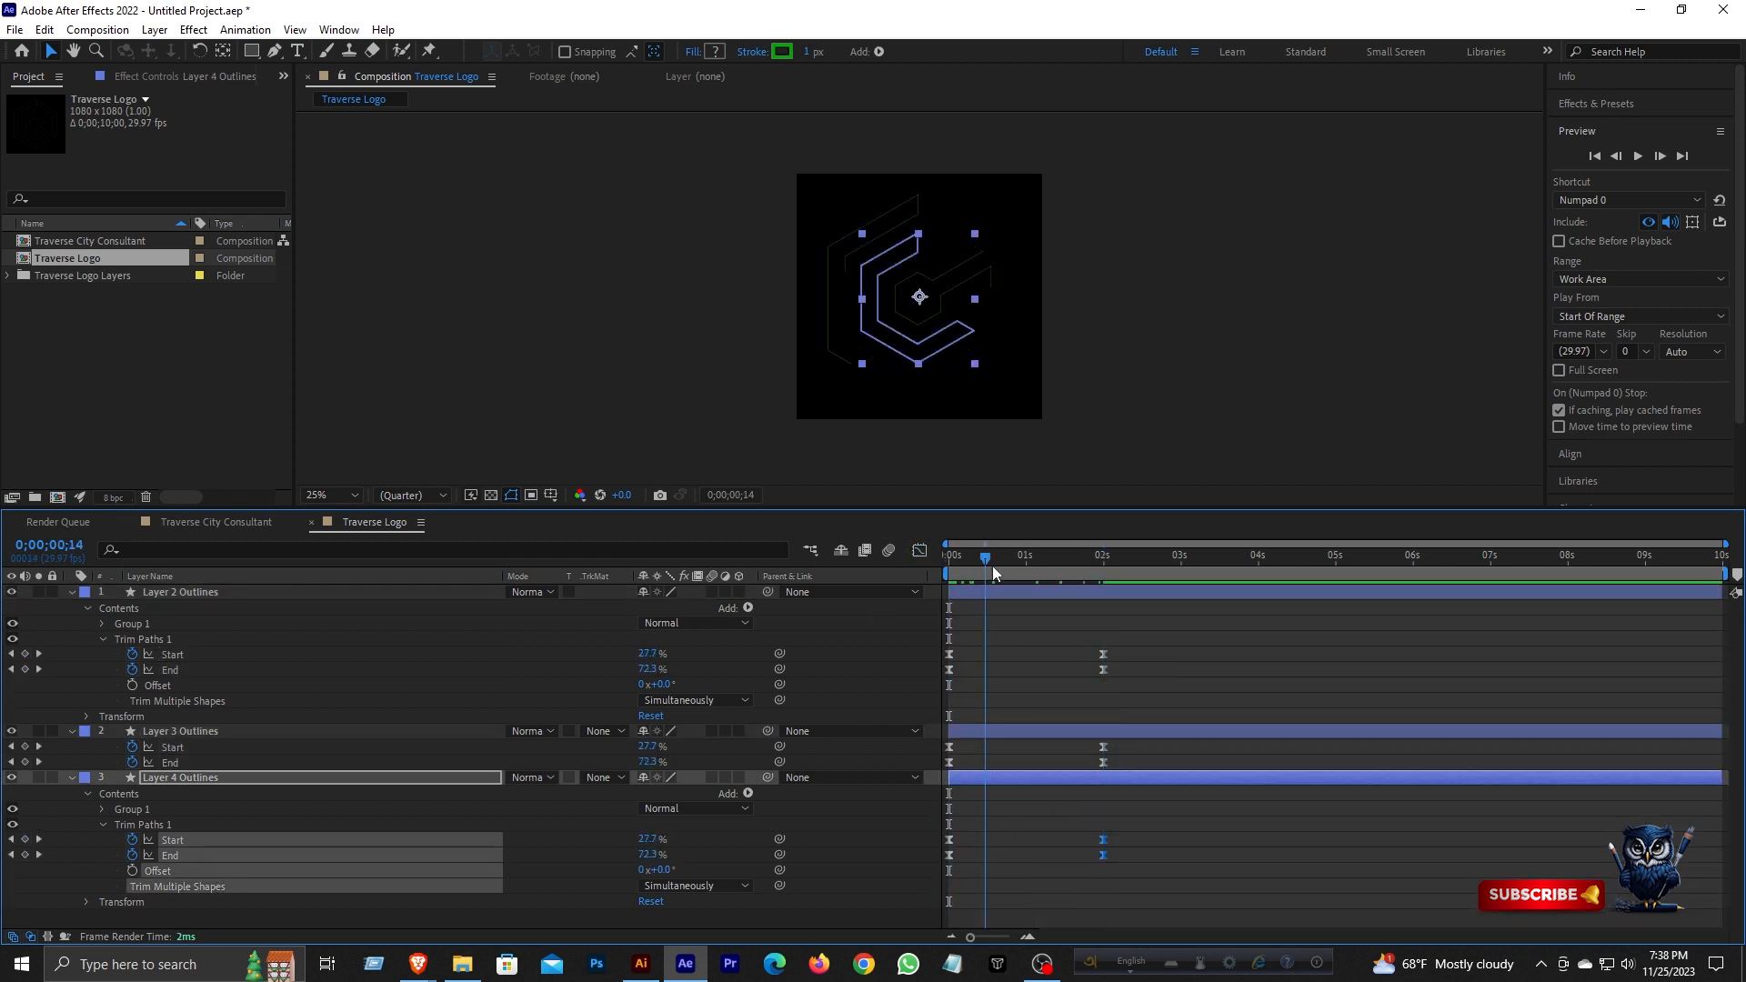
pyautogui.click(987, 564)
pyautogui.moveTo(979, 733); pyautogui.dragTo(1022, 733)
pyautogui.click(1026, 564)
pyautogui.moveTo(978, 591); pyautogui.dragTo(1034, 569)
pyautogui.press('space')
# - Start Layer 3 Outlines at 0 seconds and Layer 4 Outlines at about 0.6 seconds, preview the animation, and collapse the layers
pyautogui.moveTo(977, 778); pyautogui.dragTo(980, 733)
pyautogui.press('Home')
pyautogui.press('space')
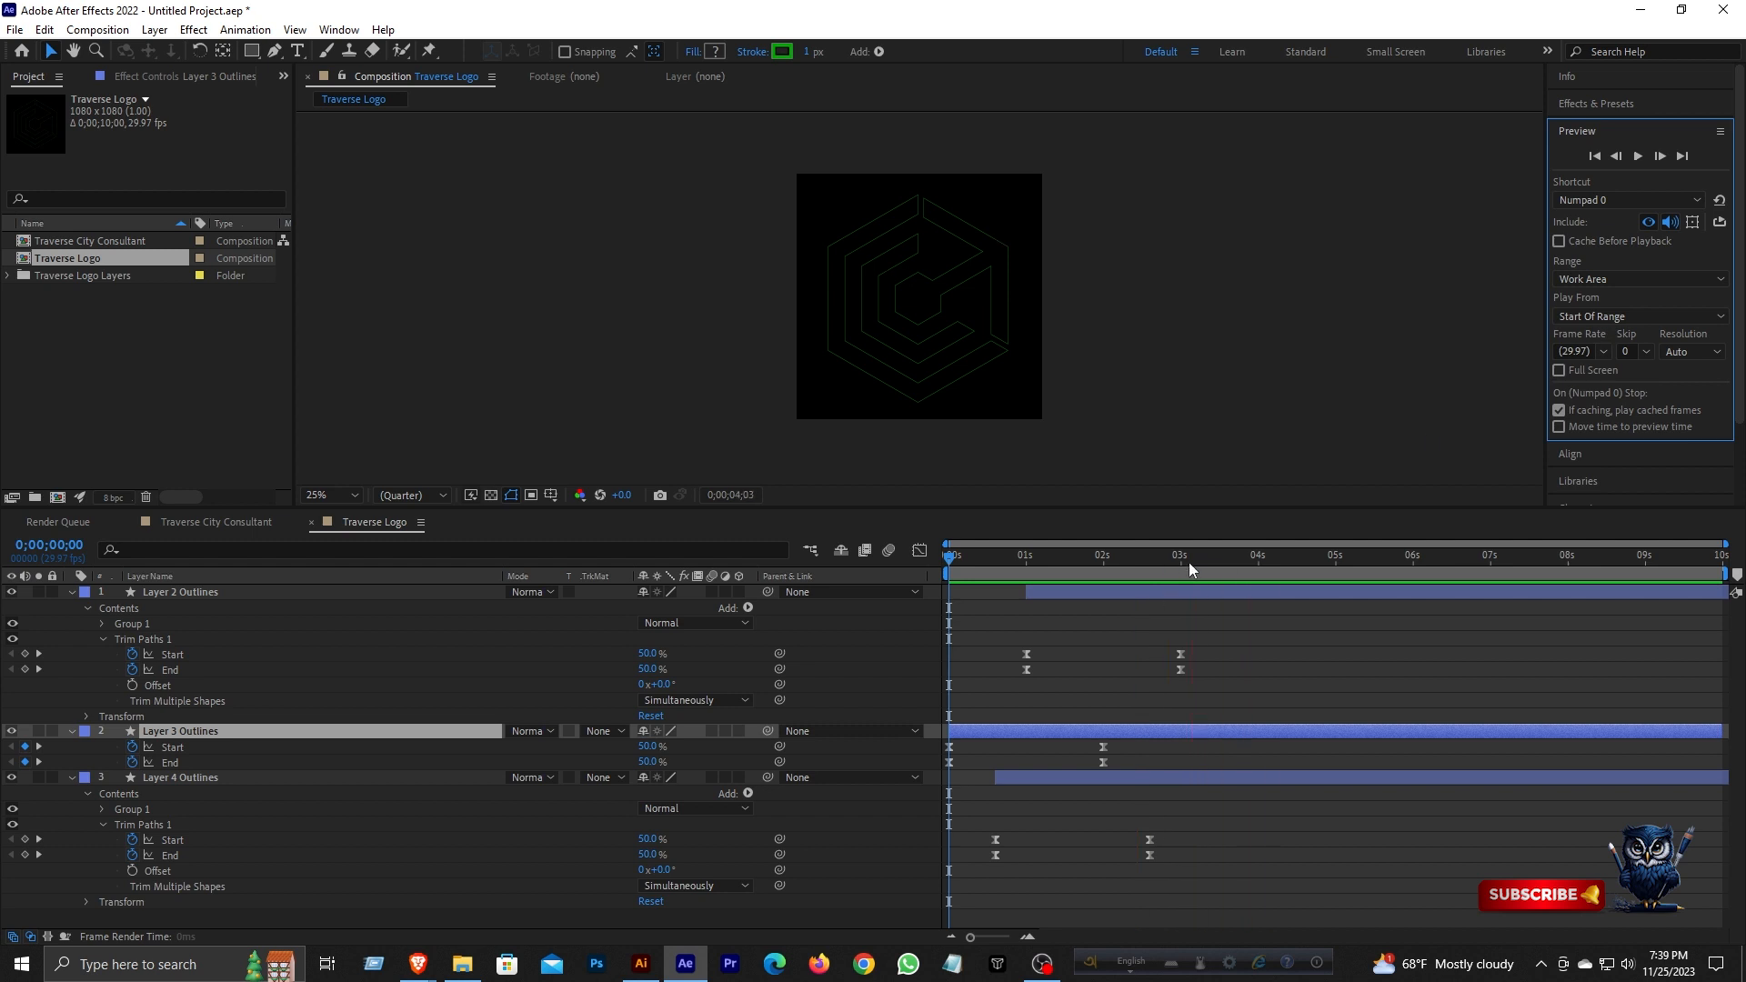
pyautogui.click(72, 592)
pyautogui.click(72, 607)
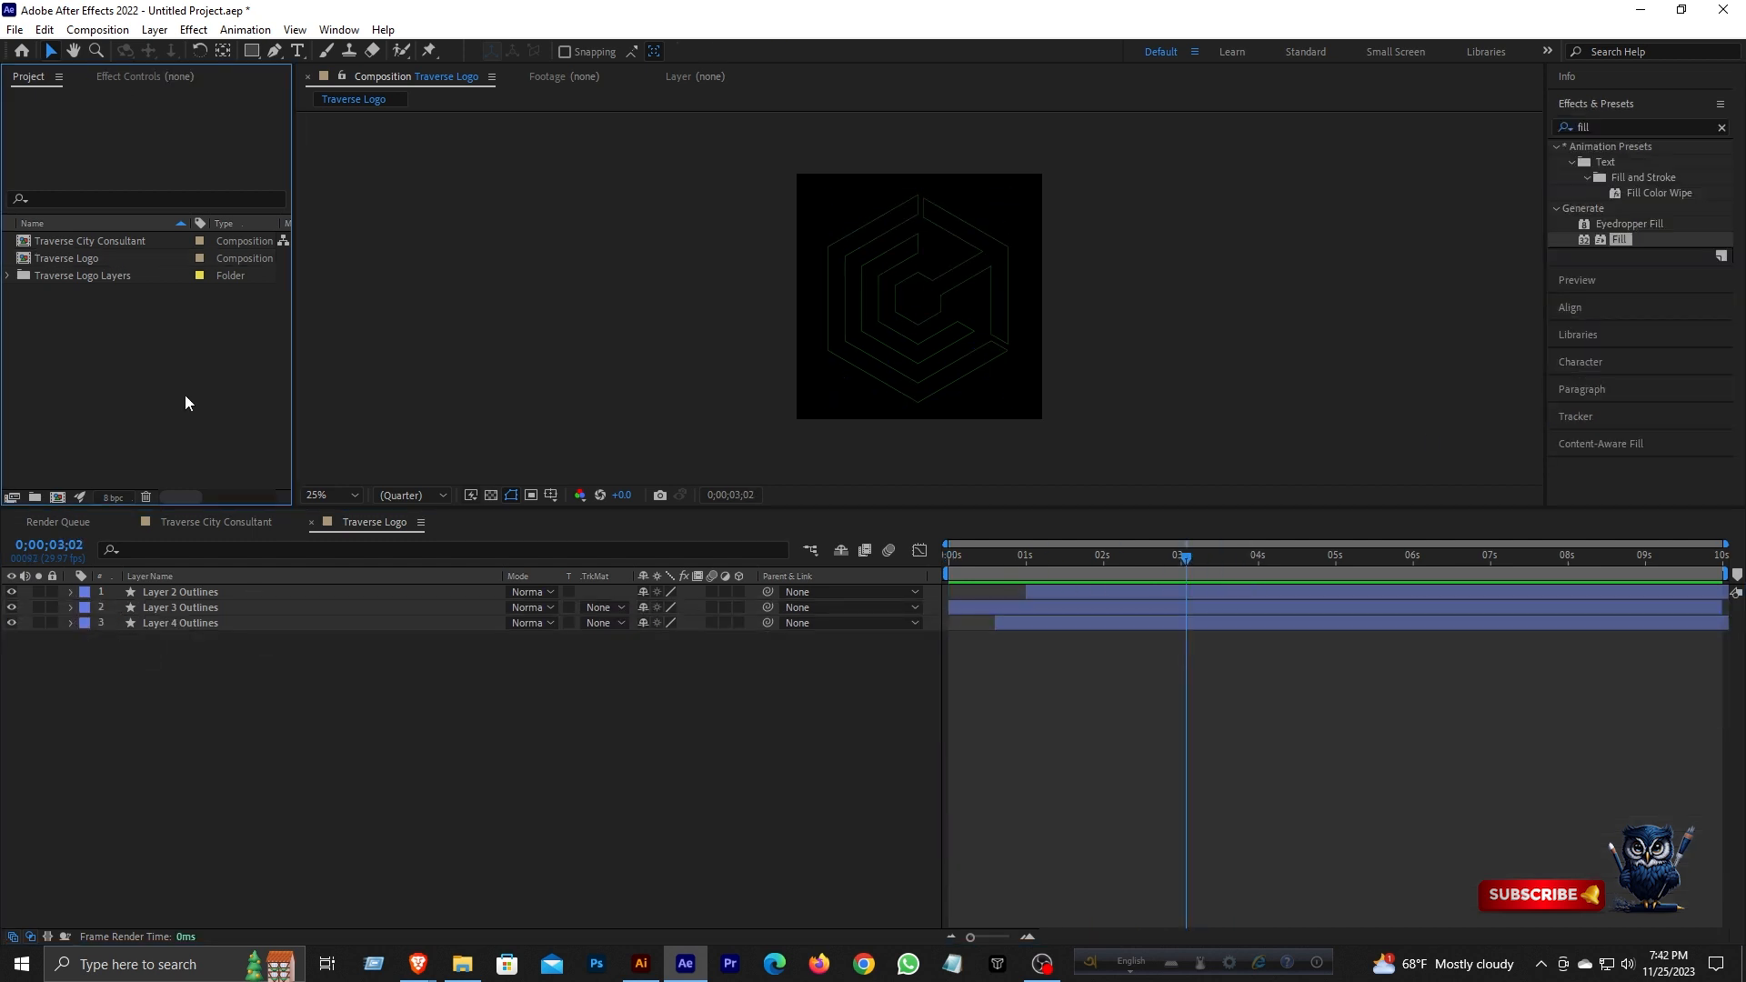
# - Import the Illustrator file Traverse Logo 2 as Composition - Retain Layer Sizes
pyautogui.doubleClick(183, 395)
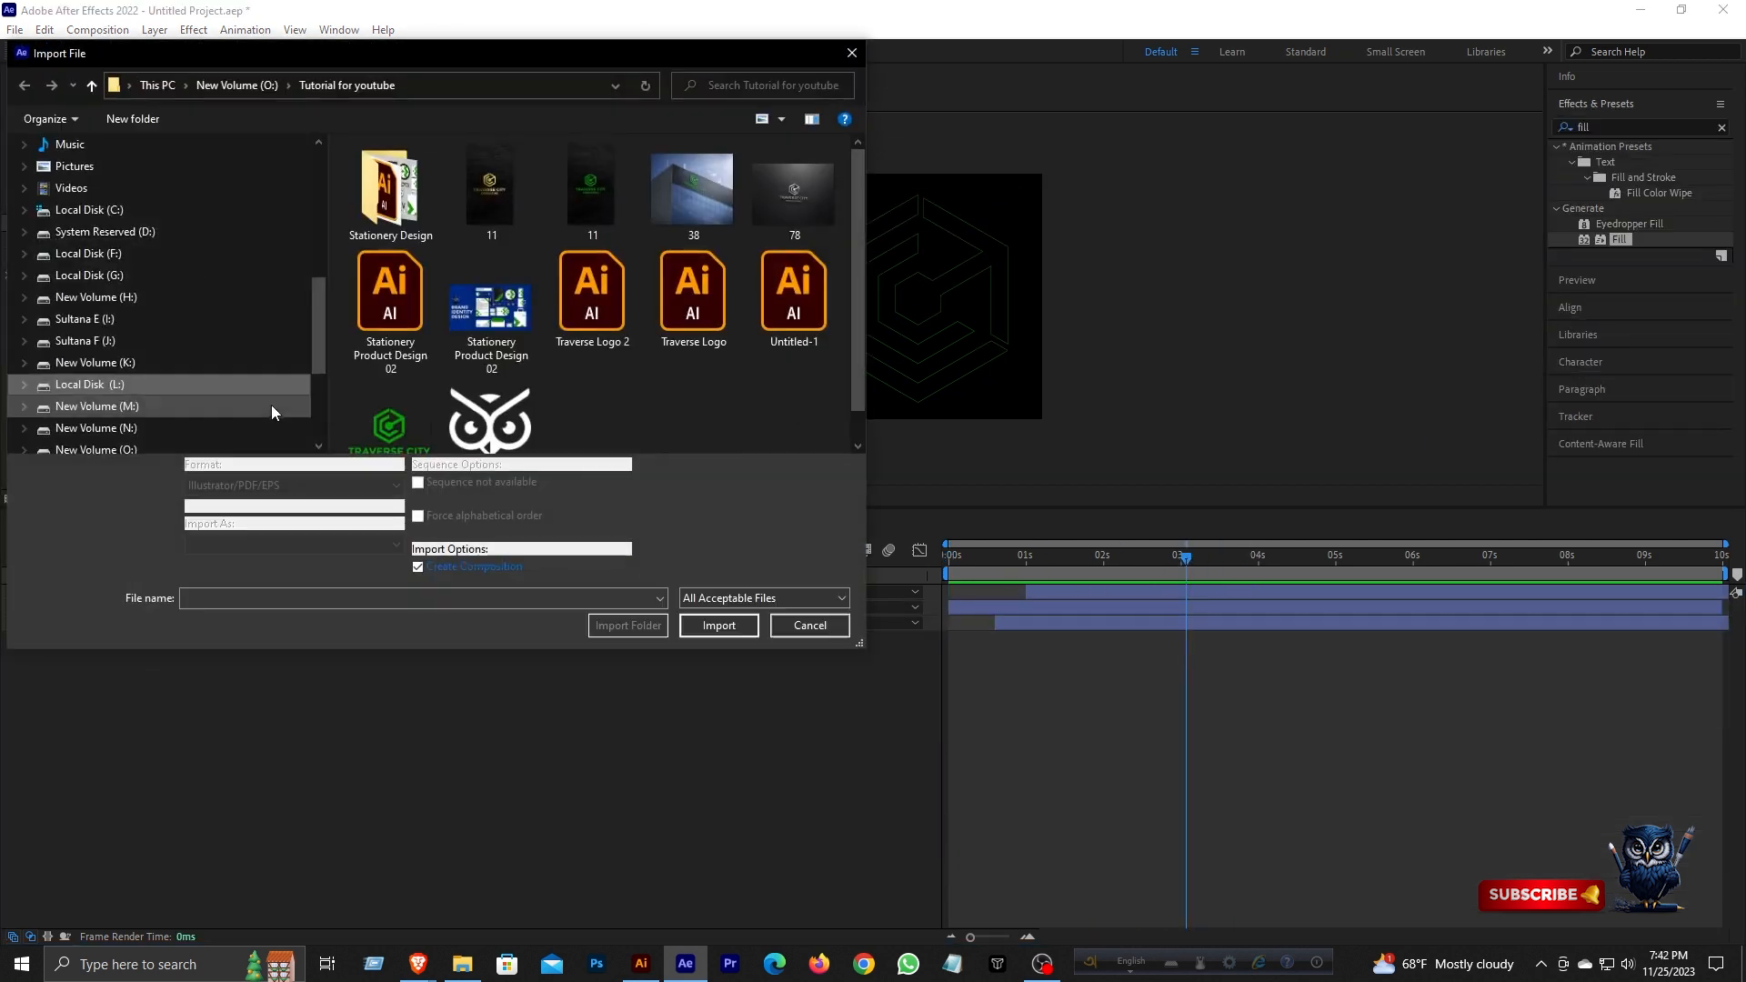
pyautogui.click(622, 347)
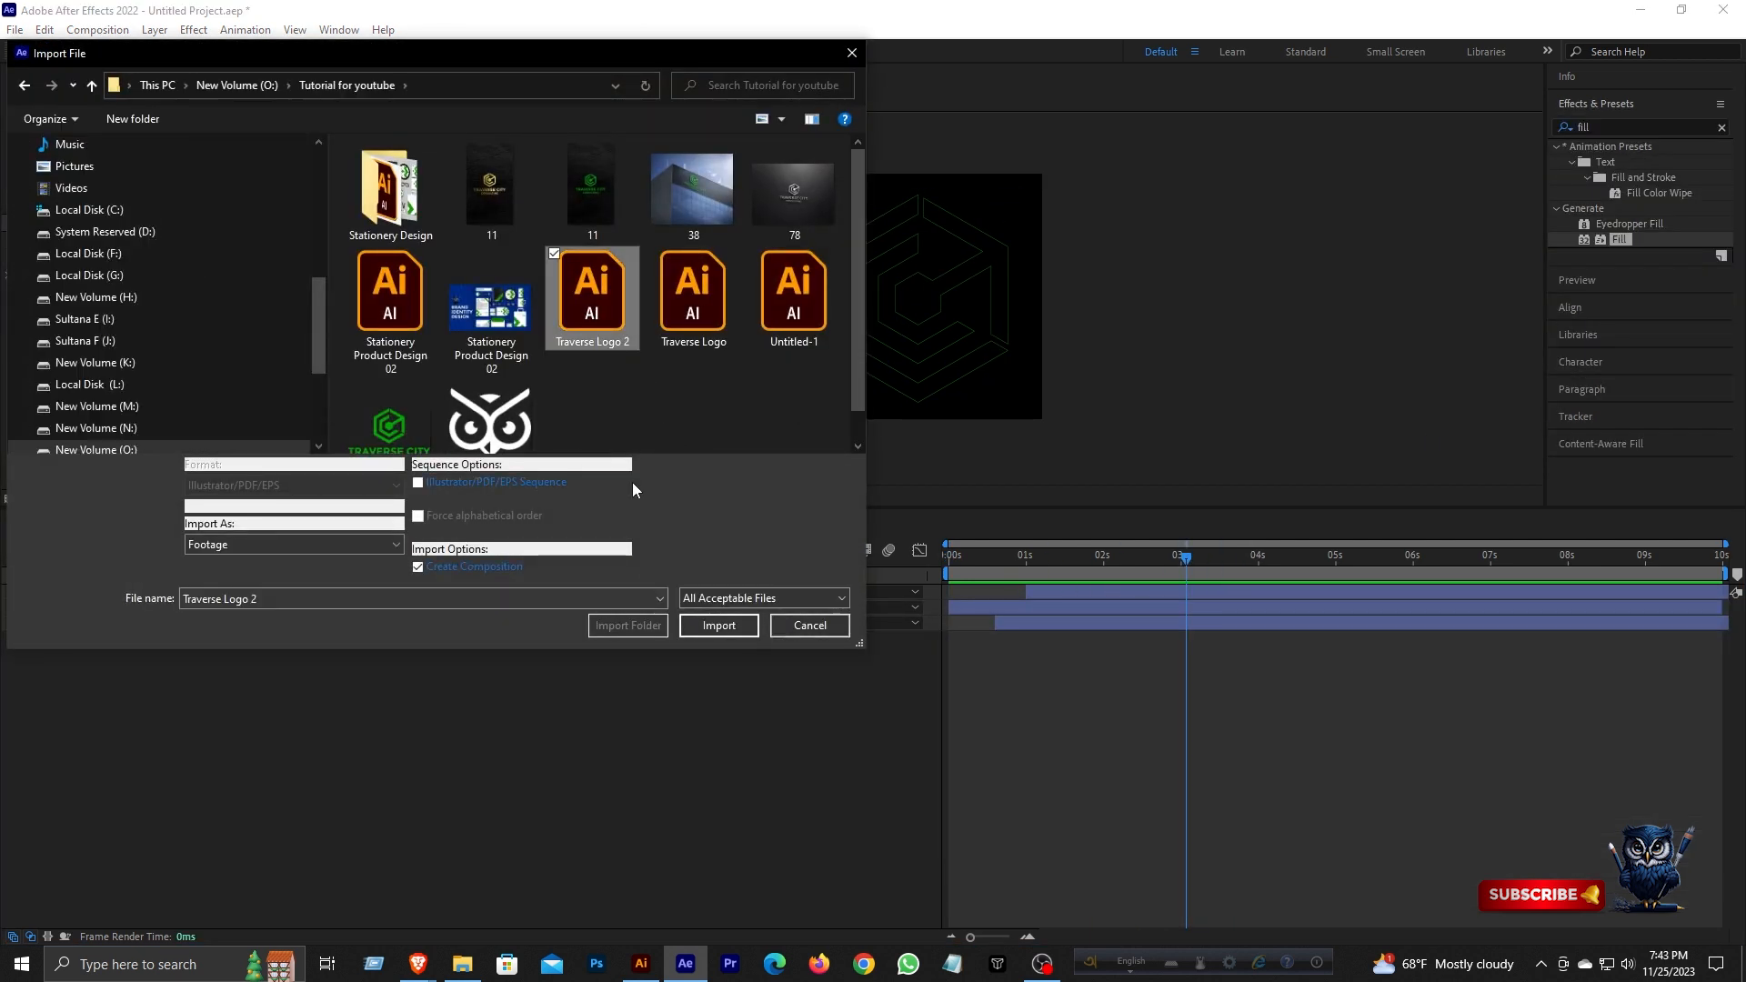
pyautogui.click(254, 548)
pyautogui.click(273, 576)
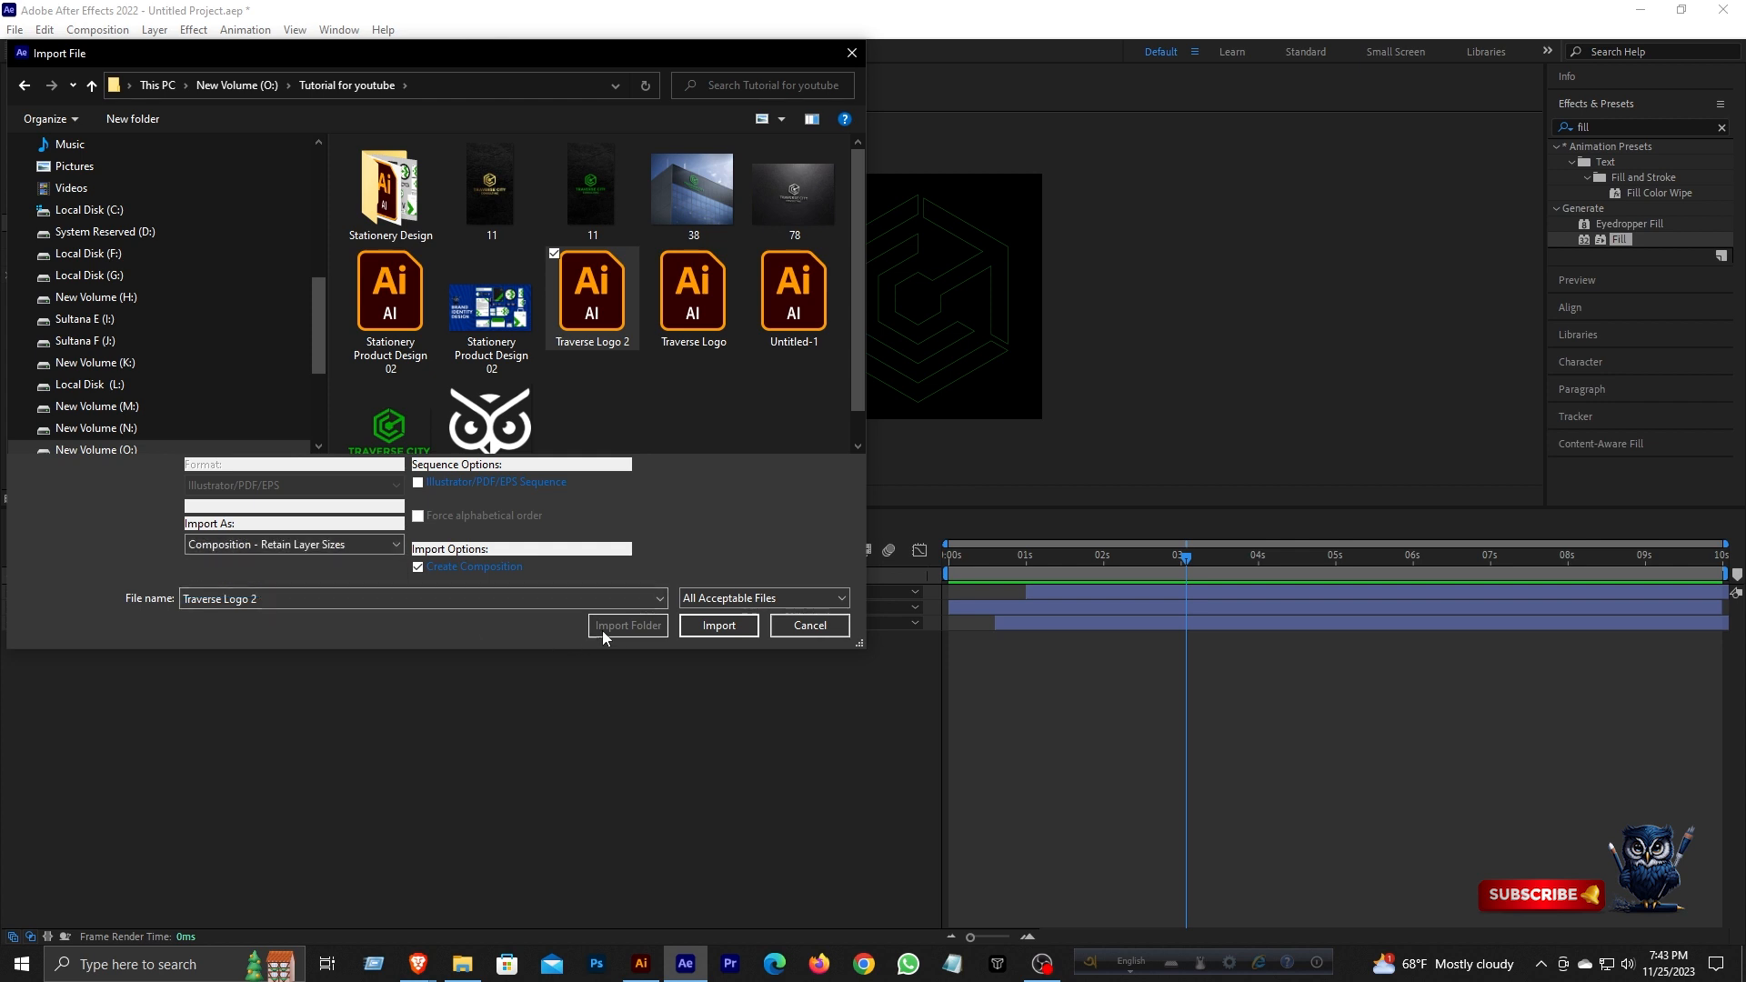
pyautogui.click(719, 626)
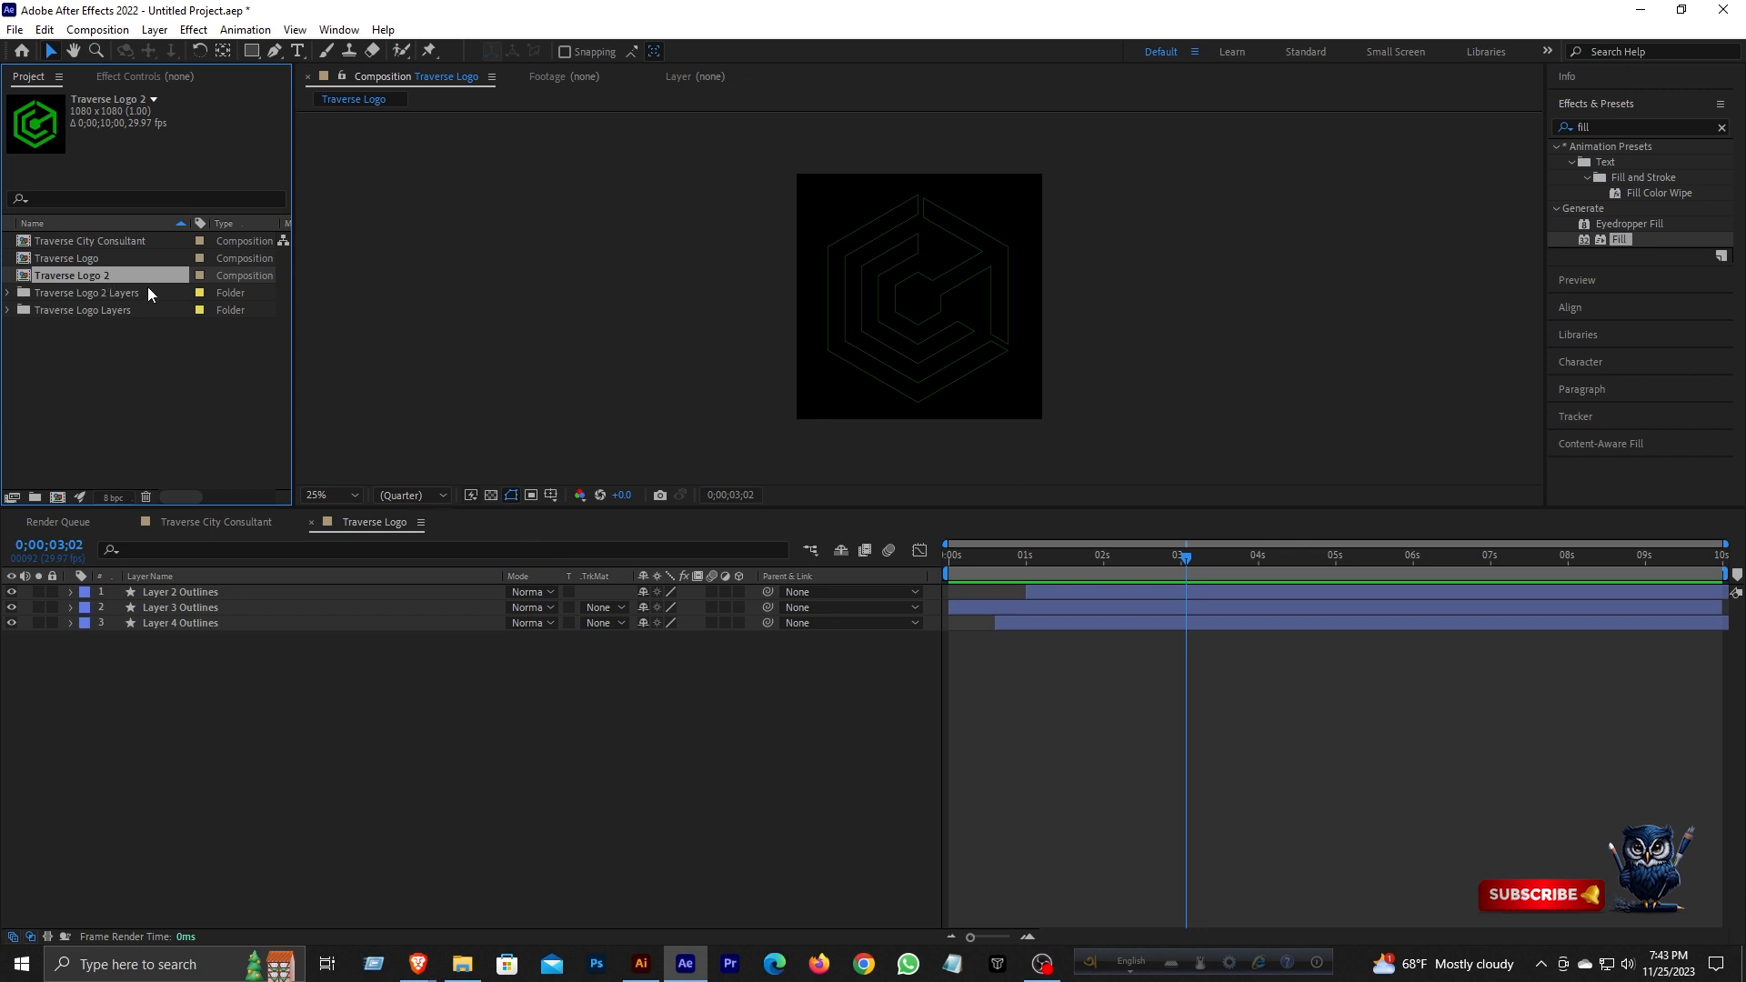
# - Open the Traverse Logo 2 composition and create shape outlines from all three of its vector layers
pyautogui.doubleClick(78, 278)
pyautogui.click(207, 591)
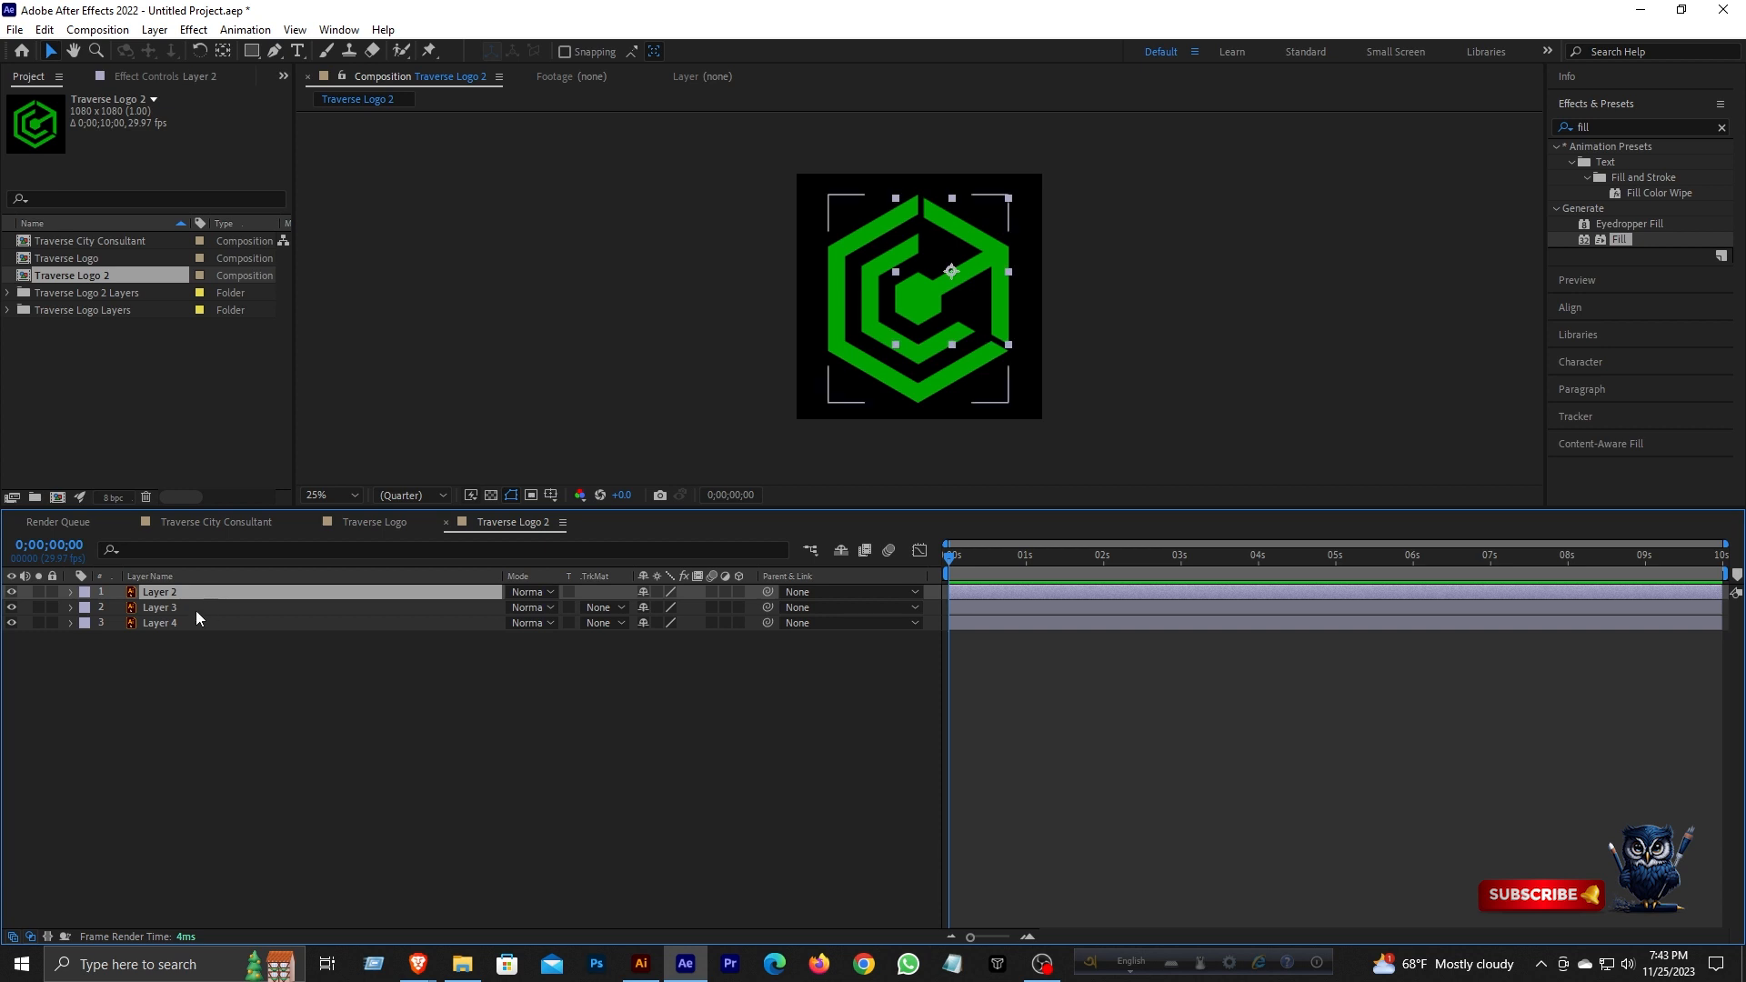
pyautogui.hotkey('ctrl', 'a')
pyautogui.rightClick(138, 593)
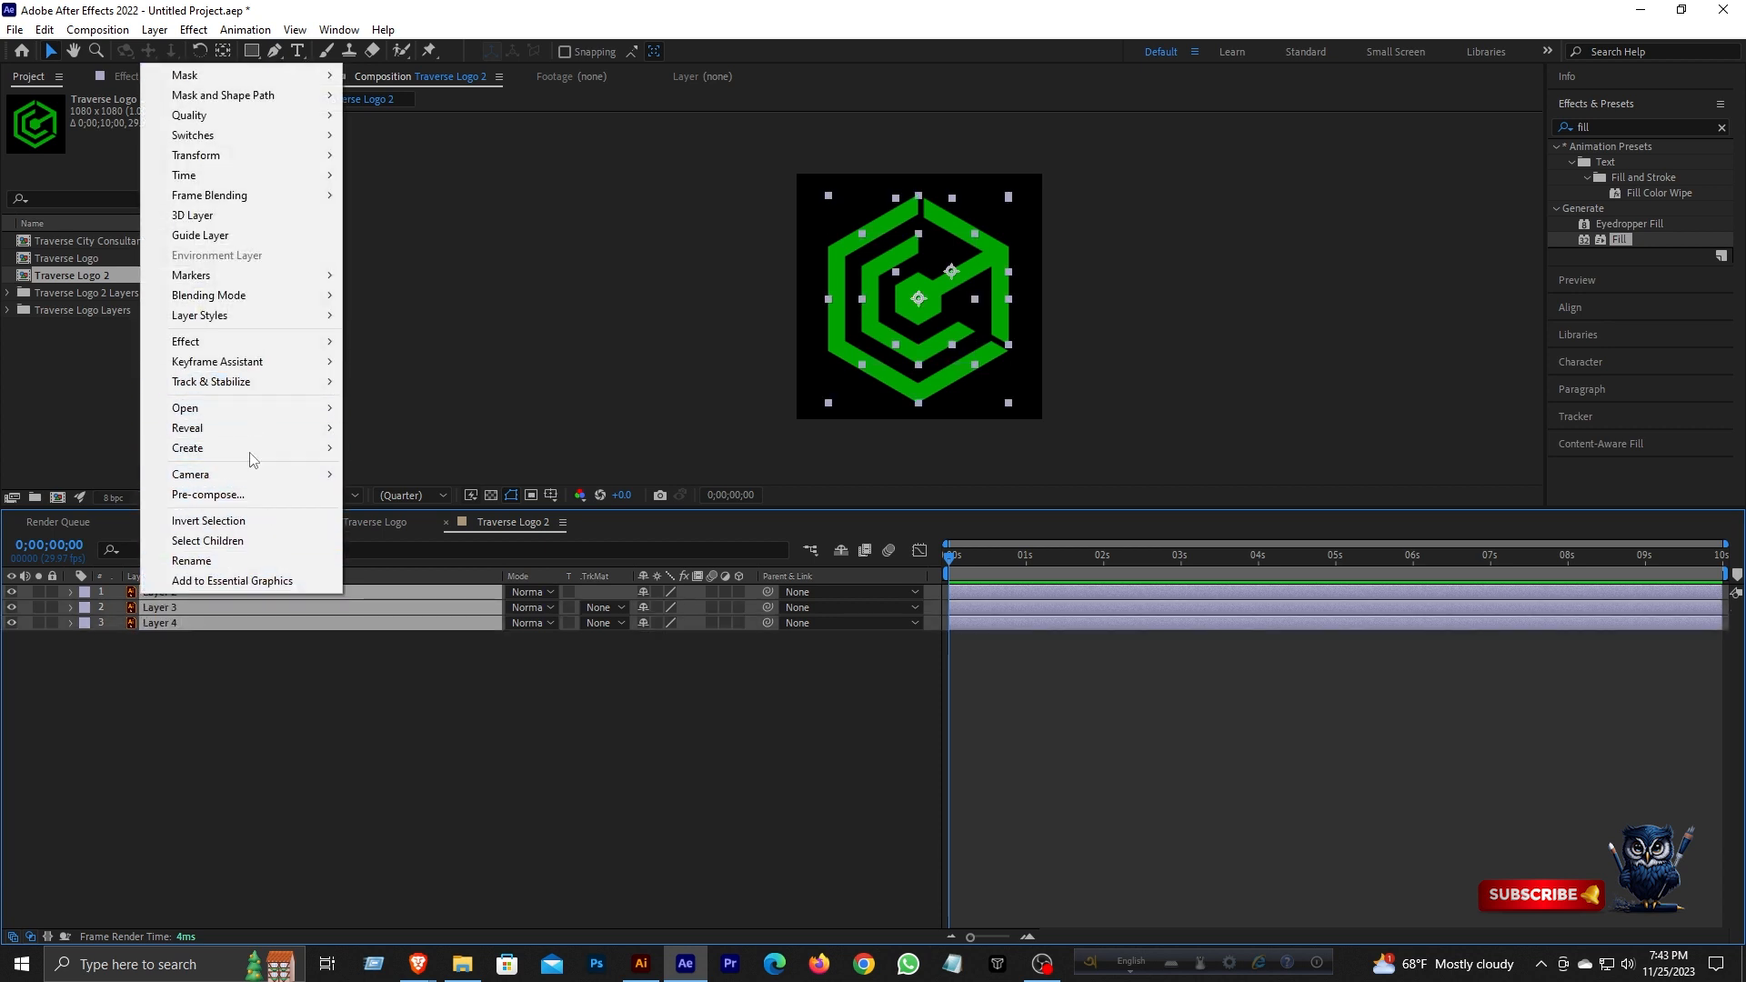
pyautogui.moveTo(249, 447)
pyautogui.click(446, 507)
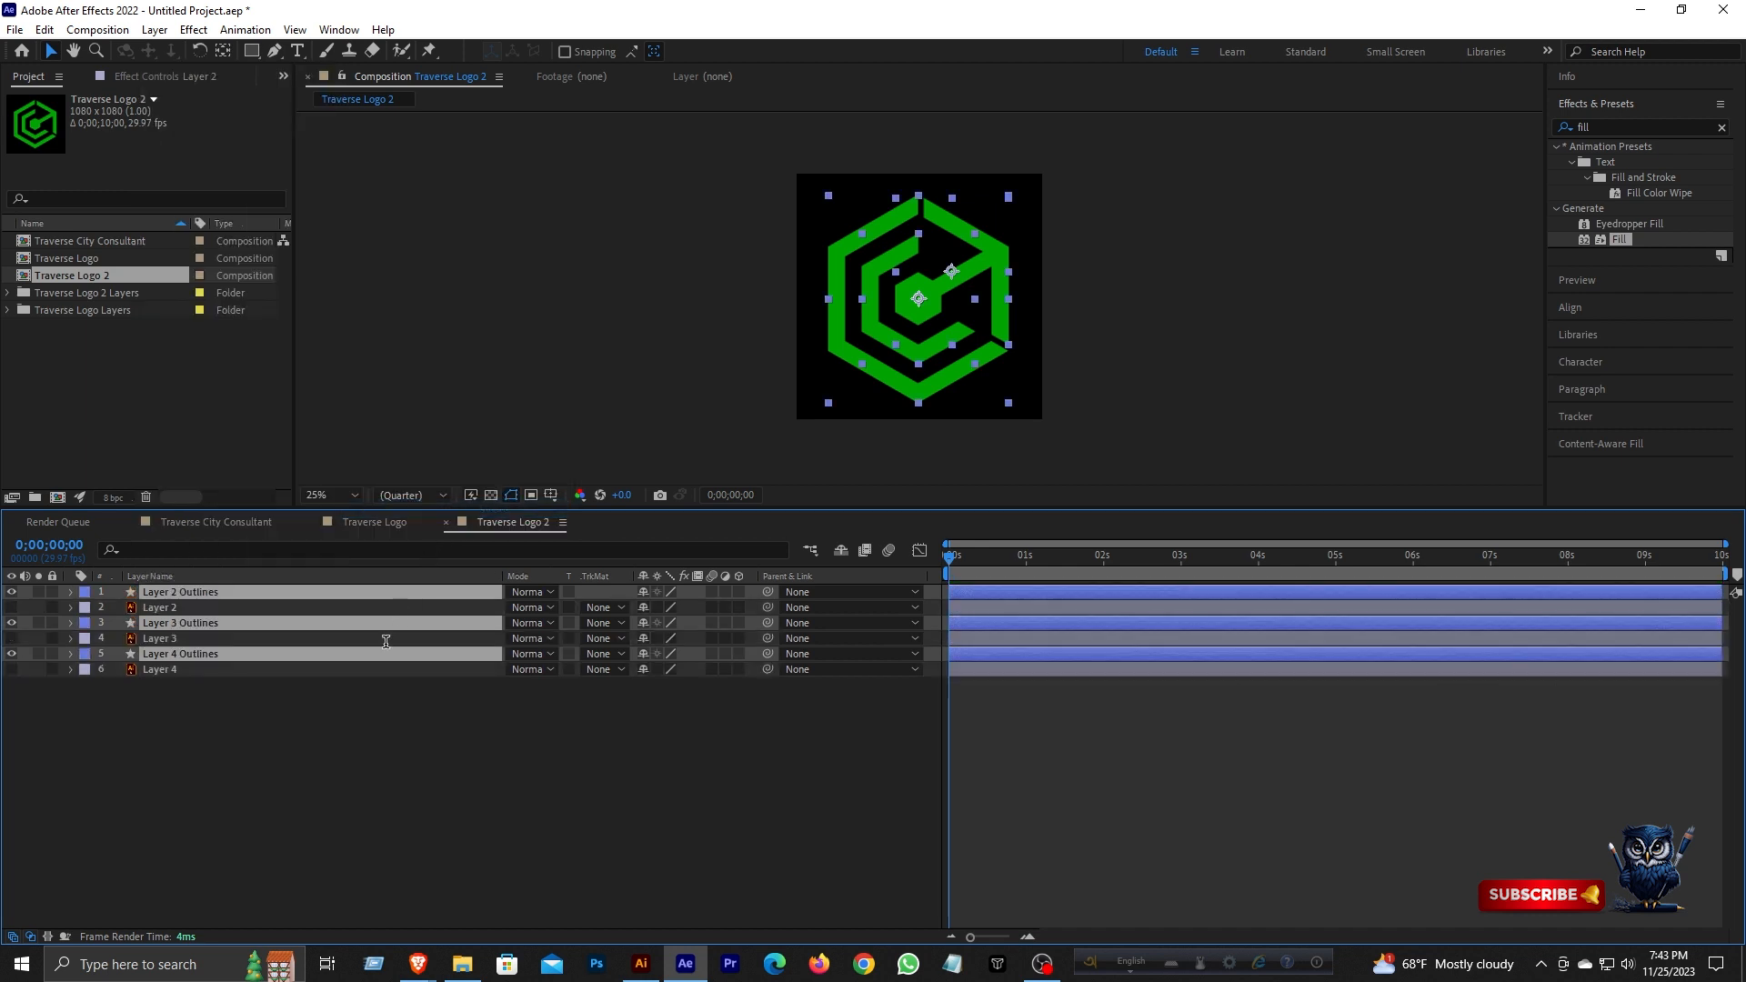
# - Delete the original Layer 2, Layer 3 and Layer 4, and move Layer 3 Outlines below Layer 4 Outlines
pyautogui.click(198, 669)
pyautogui.keyDown('ctrl'); pyautogui.click(197, 639); pyautogui.keyUp('ctrl')
pyautogui.keyDown('ctrl'); pyautogui.click(200, 608); pyautogui.keyUp('ctrl')
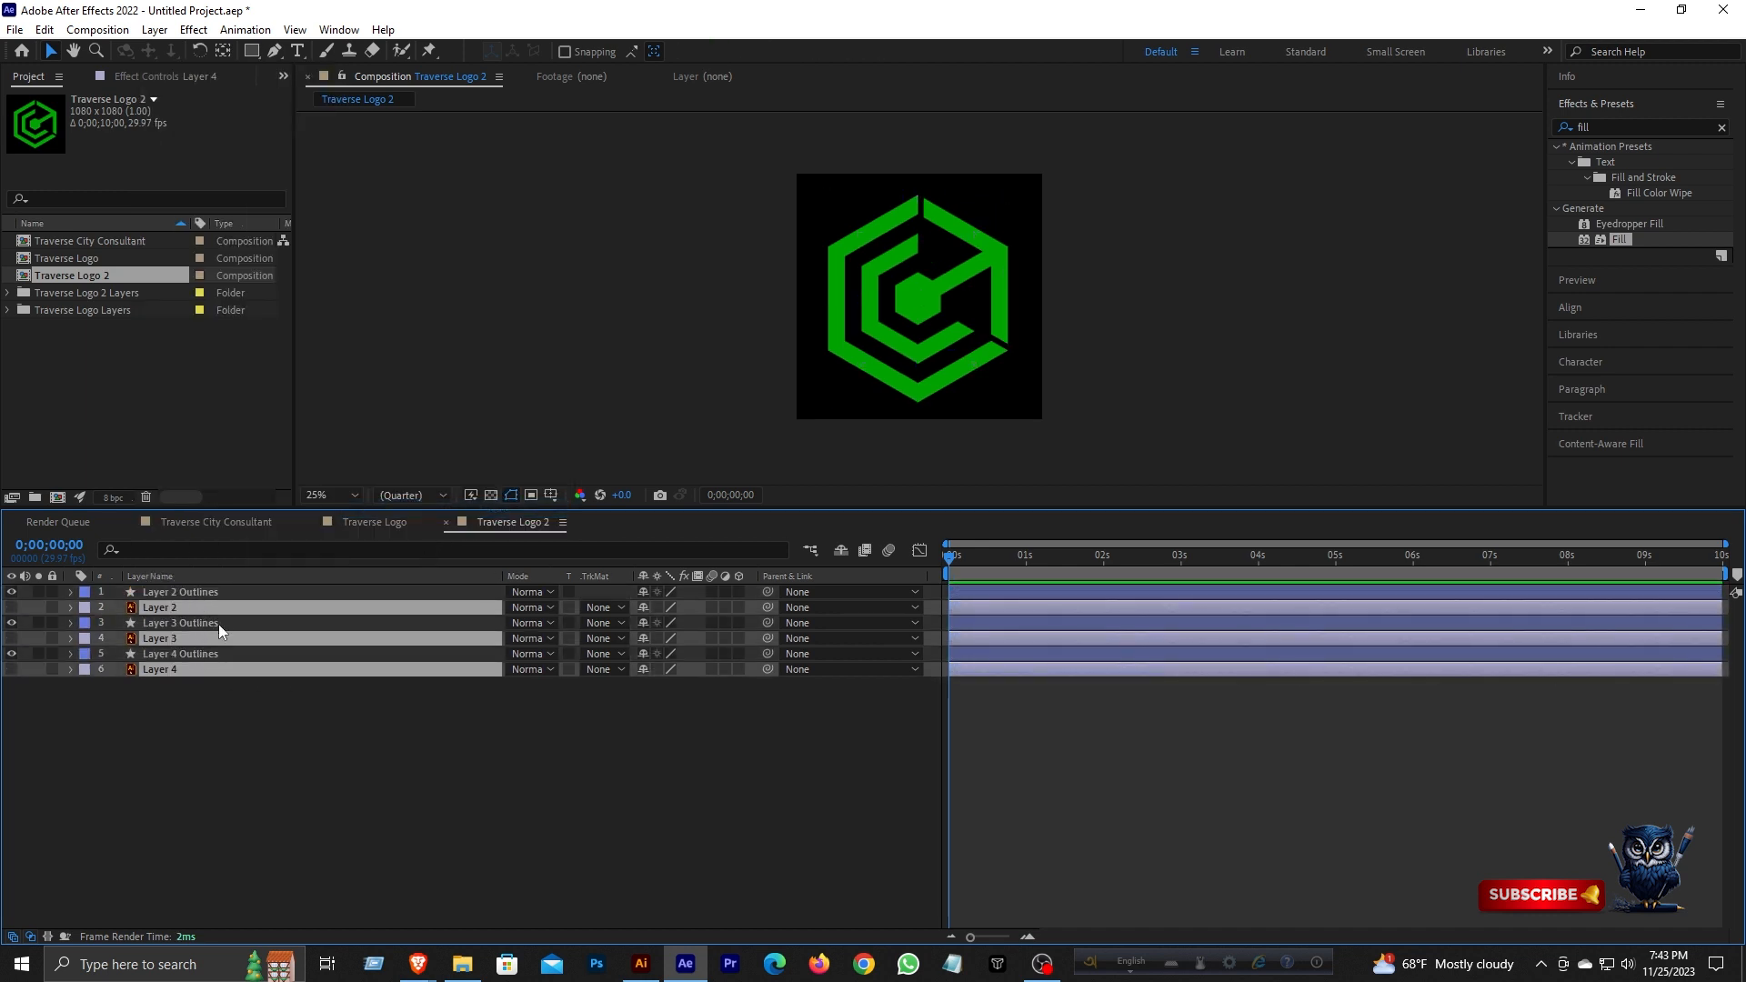
pyautogui.press('Delete')
pyautogui.moveTo(194, 609); pyautogui.dragTo(319, 633)
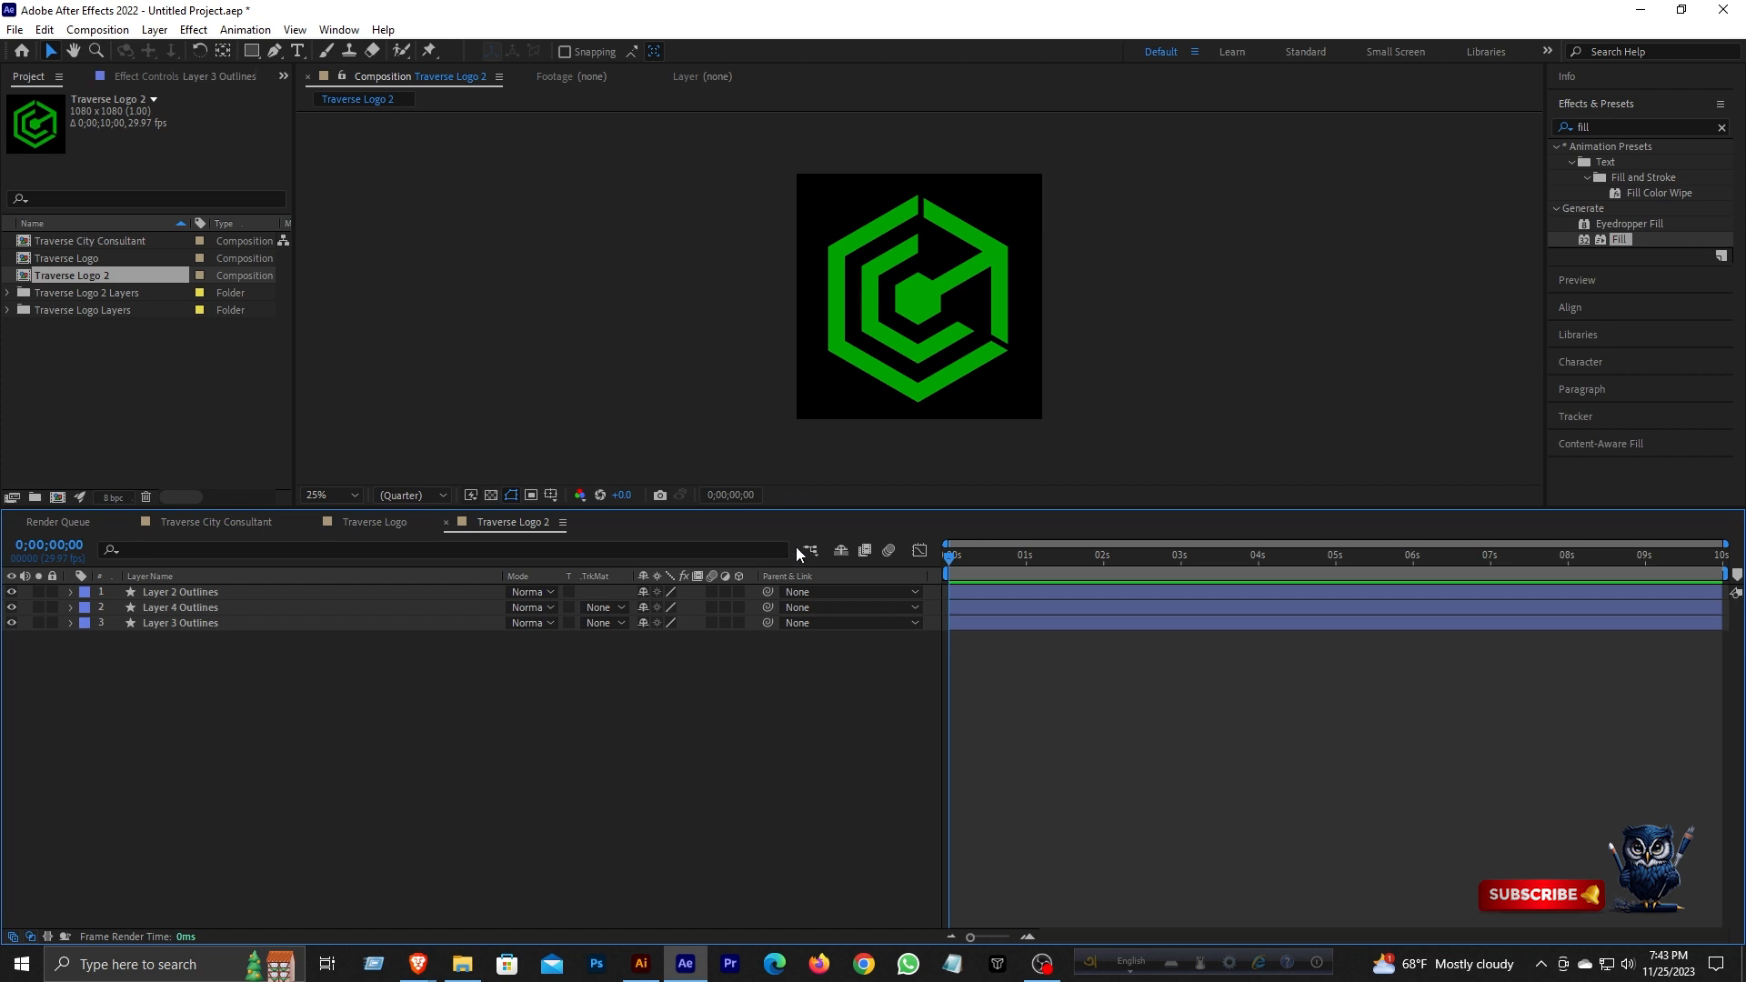
# - Draw an open Pen path on a new shape layer, following the centre of the logo's outer hexagon band from lower right around to the top
pyautogui.moveTo(839, 509); pyautogui.dragTo(846, 718)
pyautogui.scroll(2, 973, 459)
pyautogui.press('h')
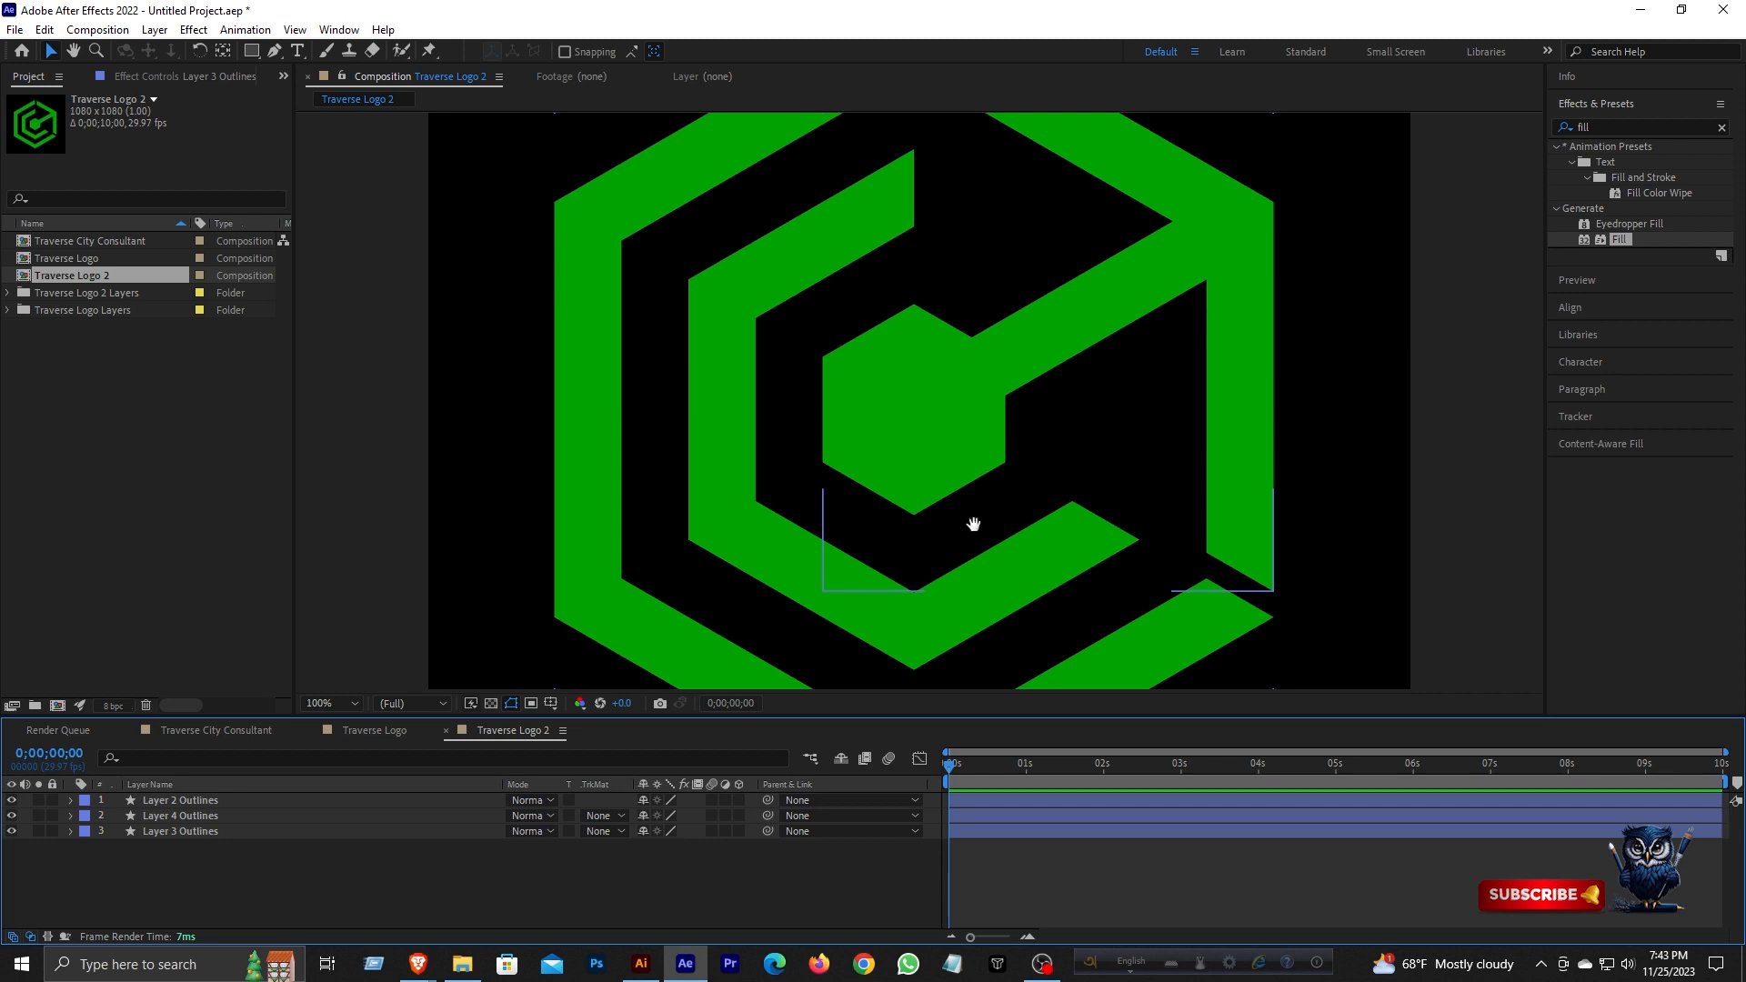
pyautogui.moveTo(977, 528); pyautogui.dragTo(974, 368)
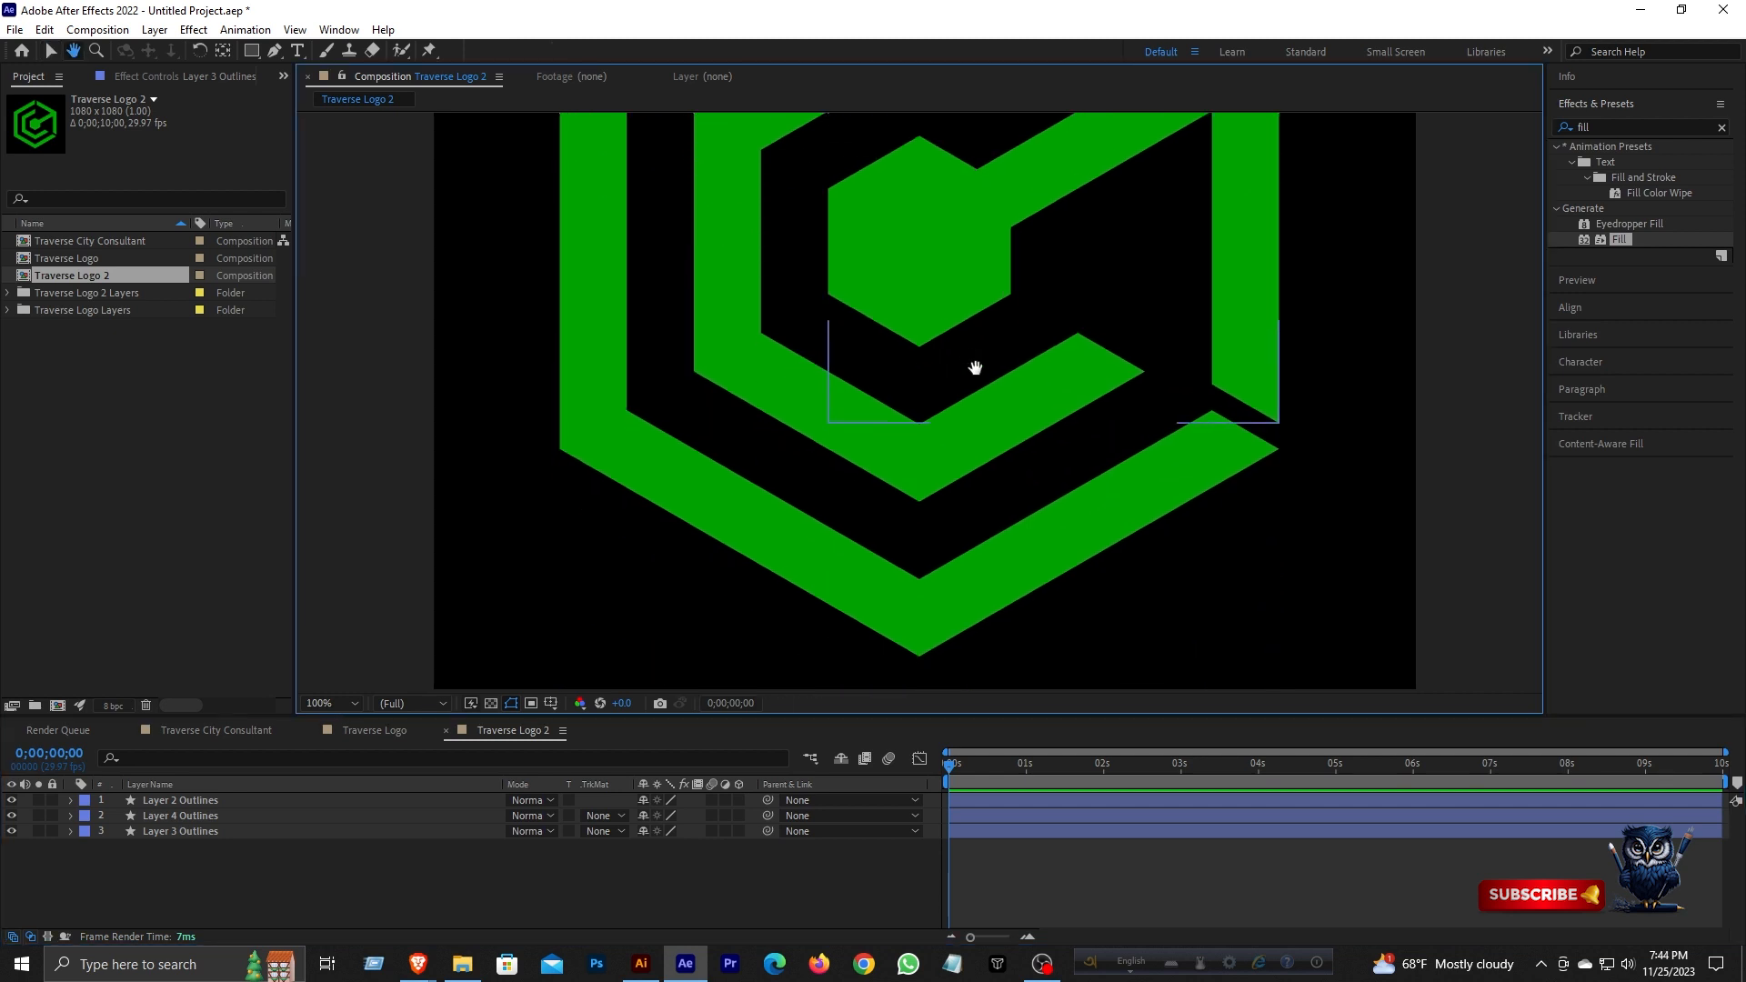
pyautogui.click(275, 51)
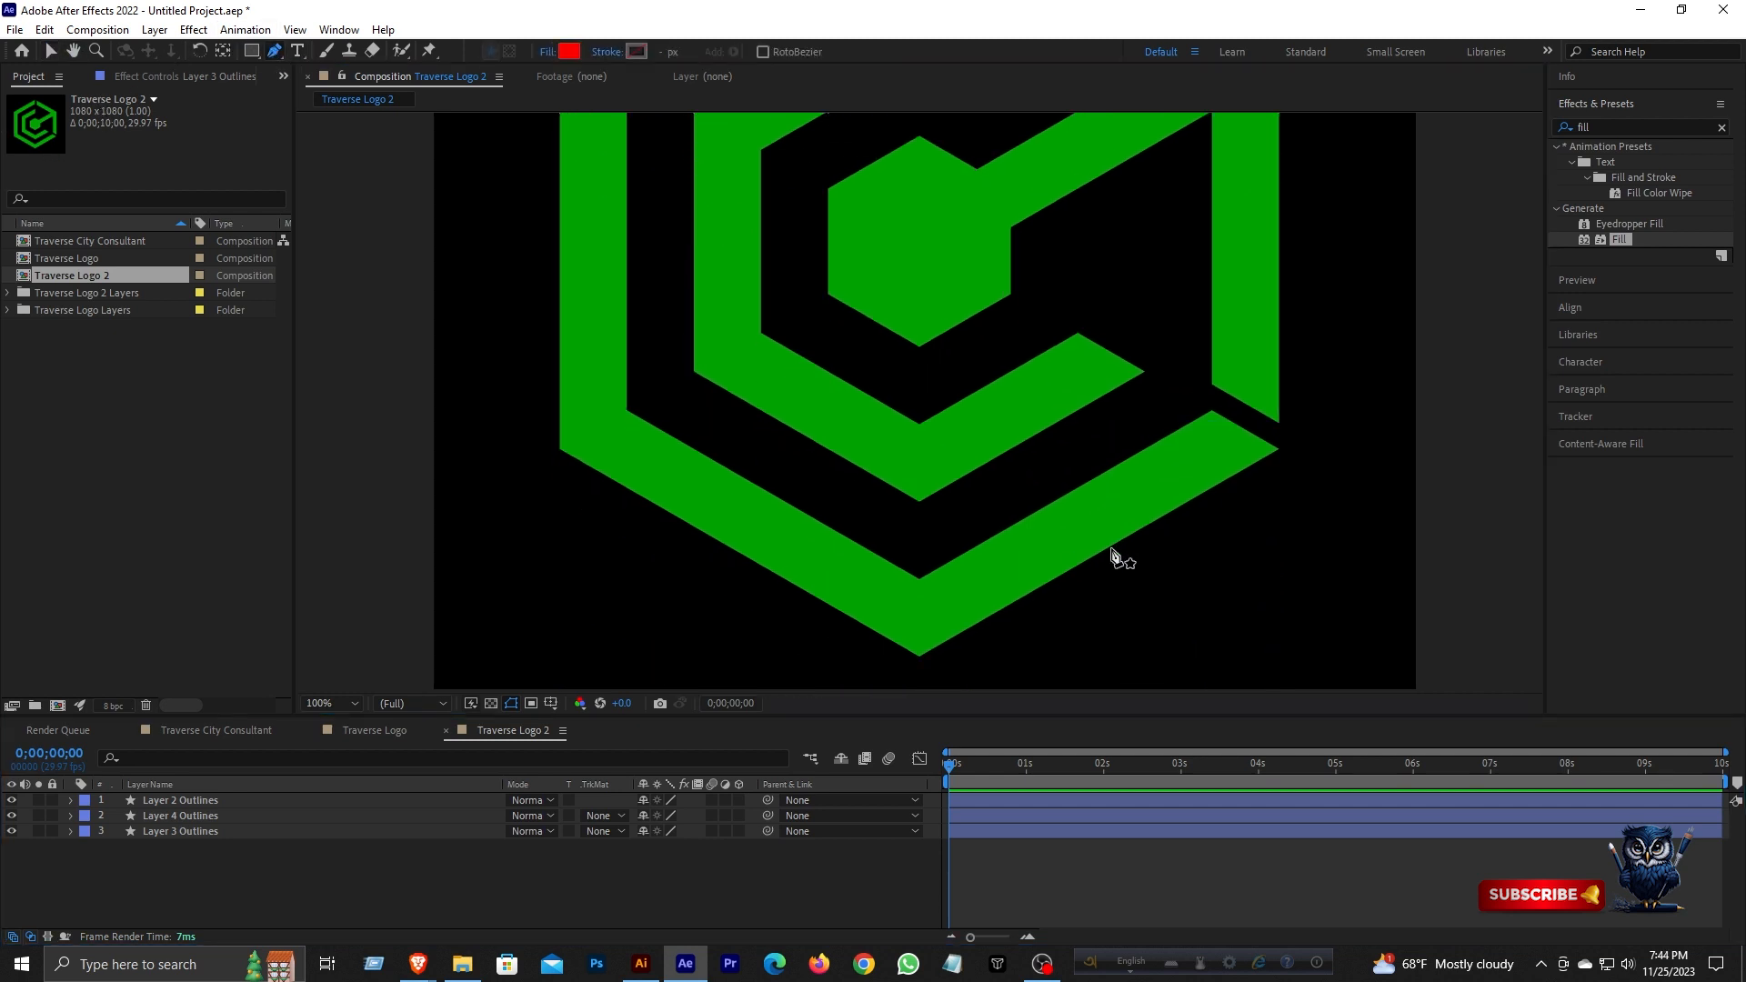
pyautogui.click(1272, 415)
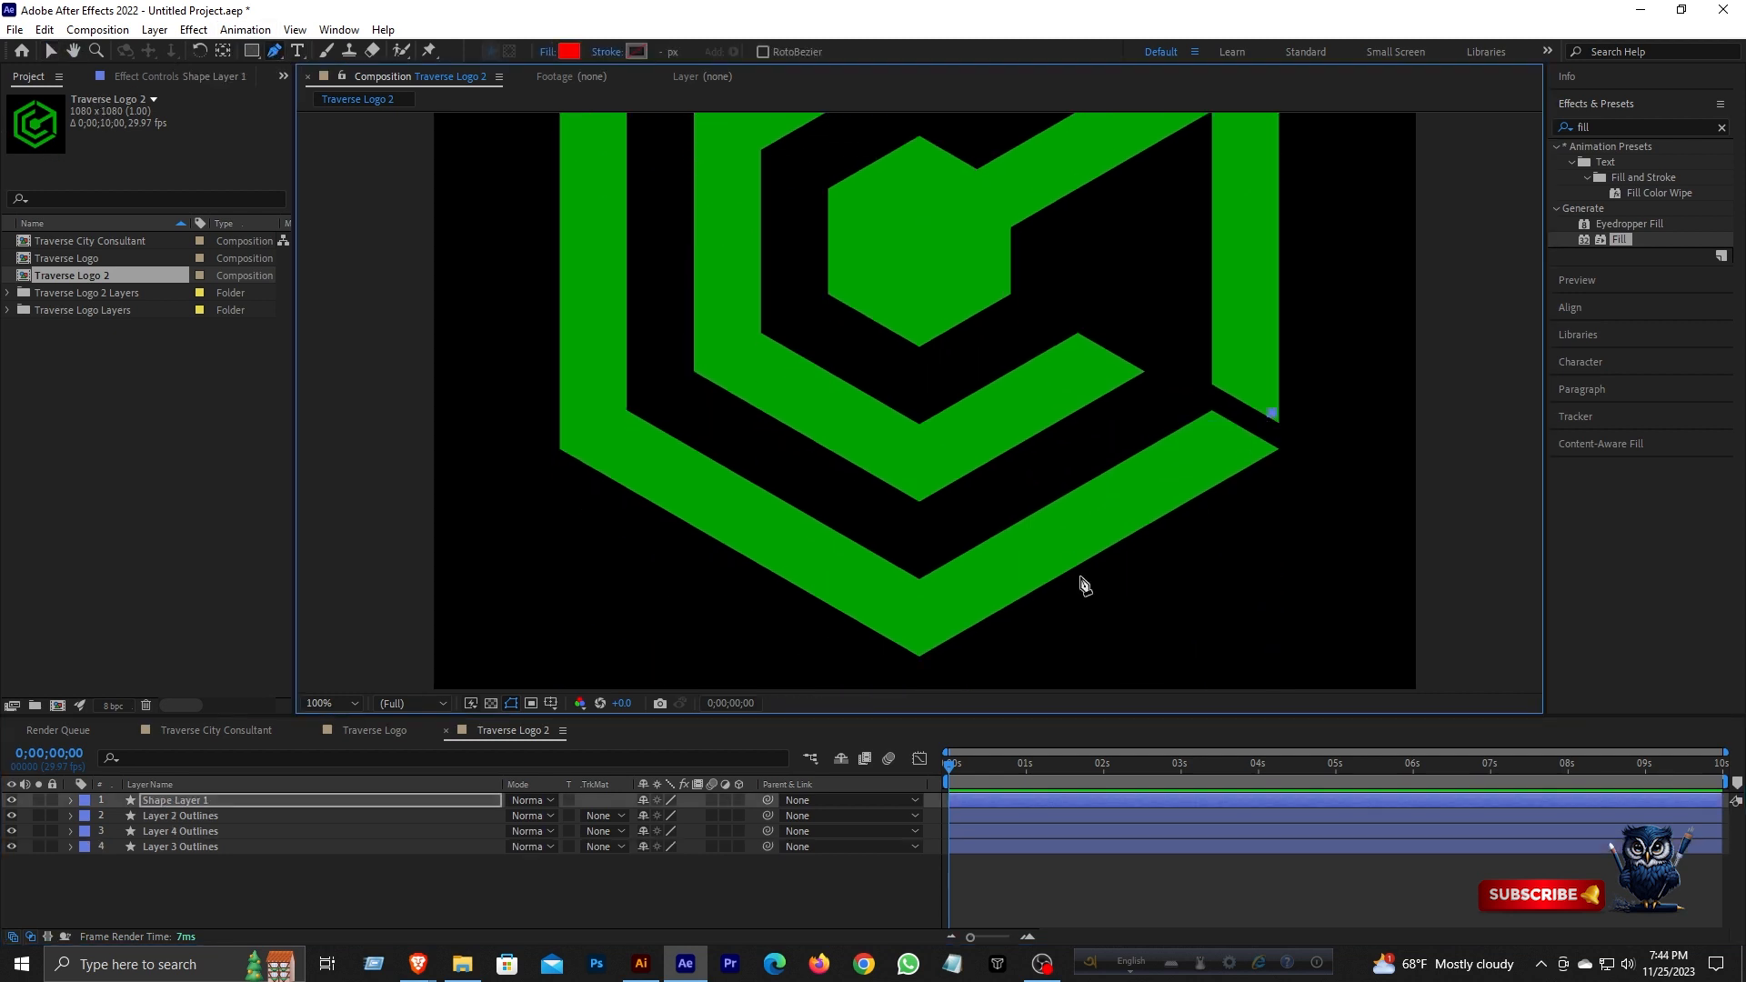
pyautogui.click(920, 626)
pyautogui.click(602, 432)
pyautogui.press(',')
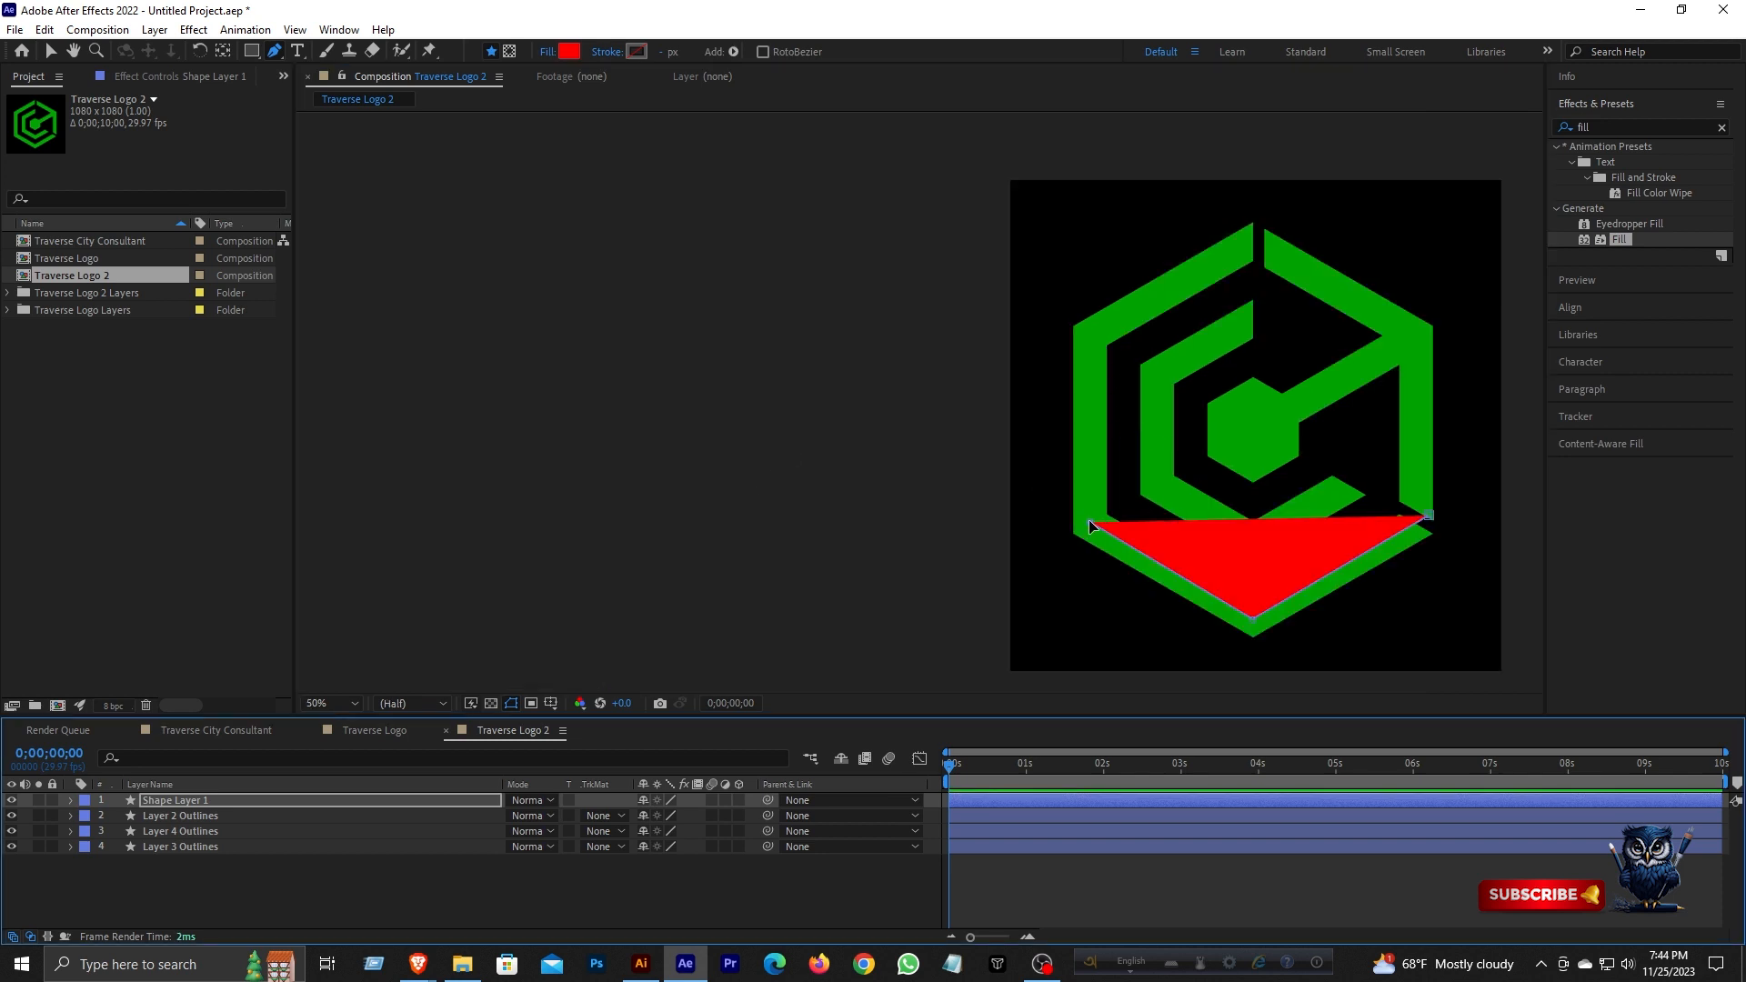
pyautogui.click(1092, 338)
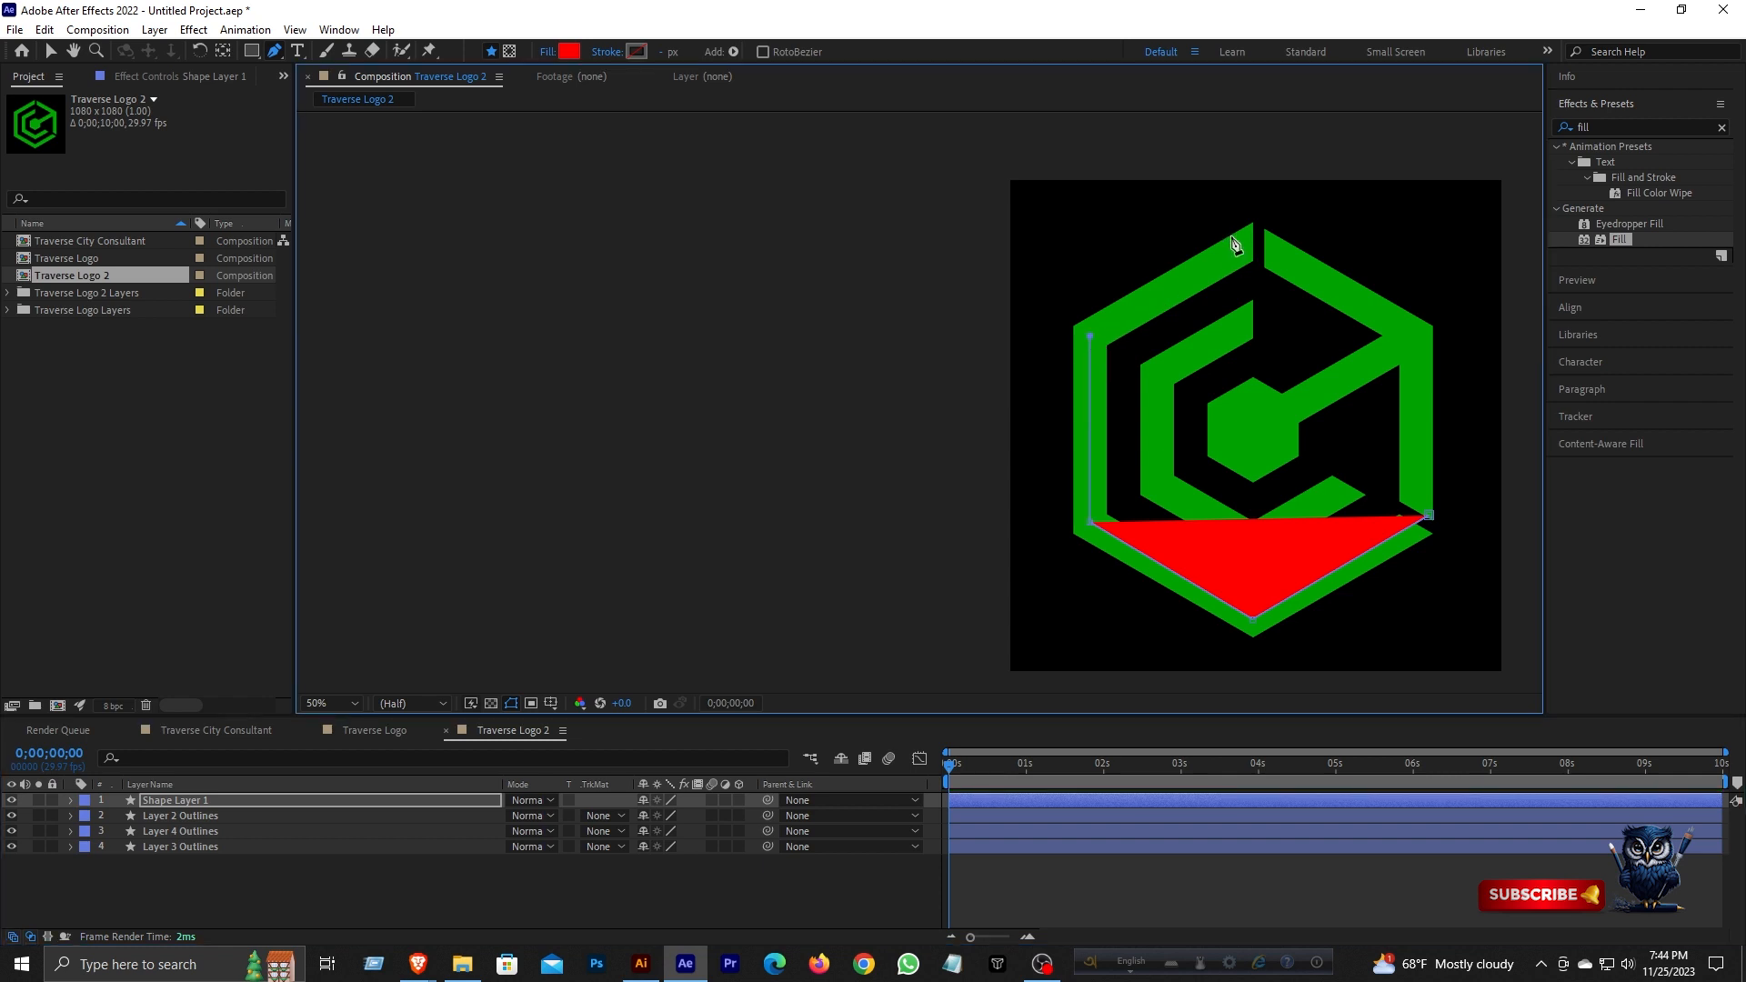
pyautogui.click(1270, 230)
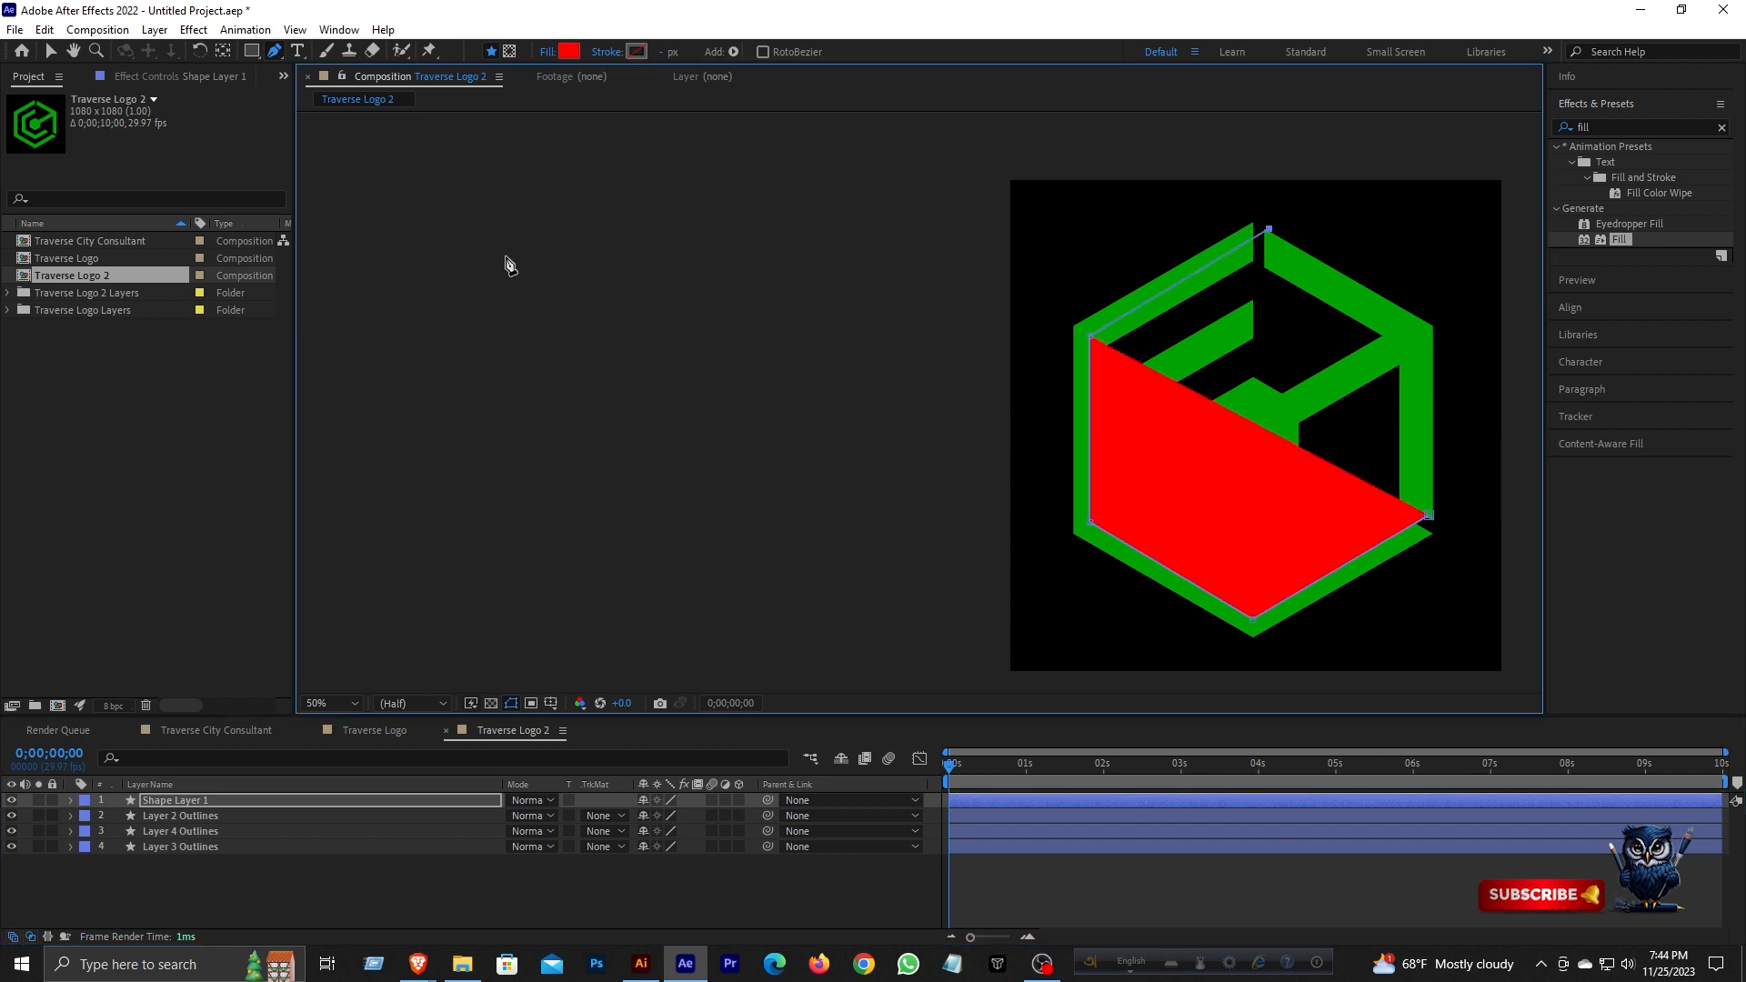
# - Set the path's fill to None and give it a solid white stroke of 92 px that covers the outer band
pyautogui.click(548, 53)
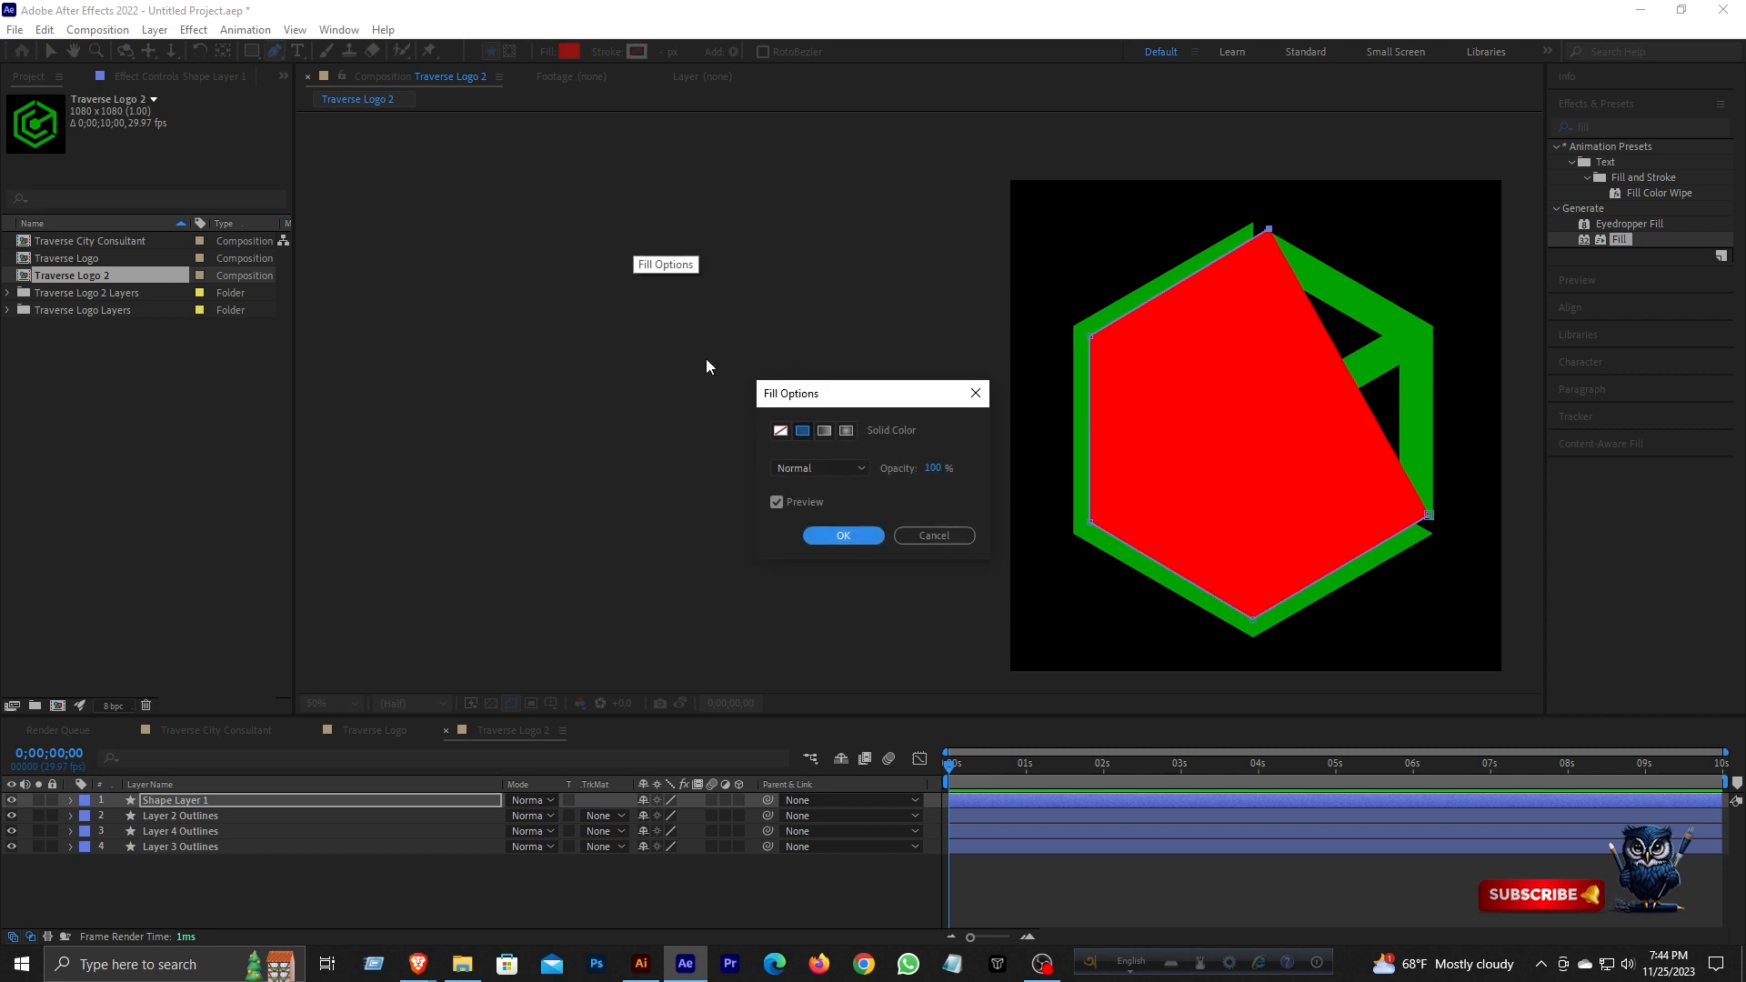
pyautogui.click(779, 429)
pyautogui.click(841, 535)
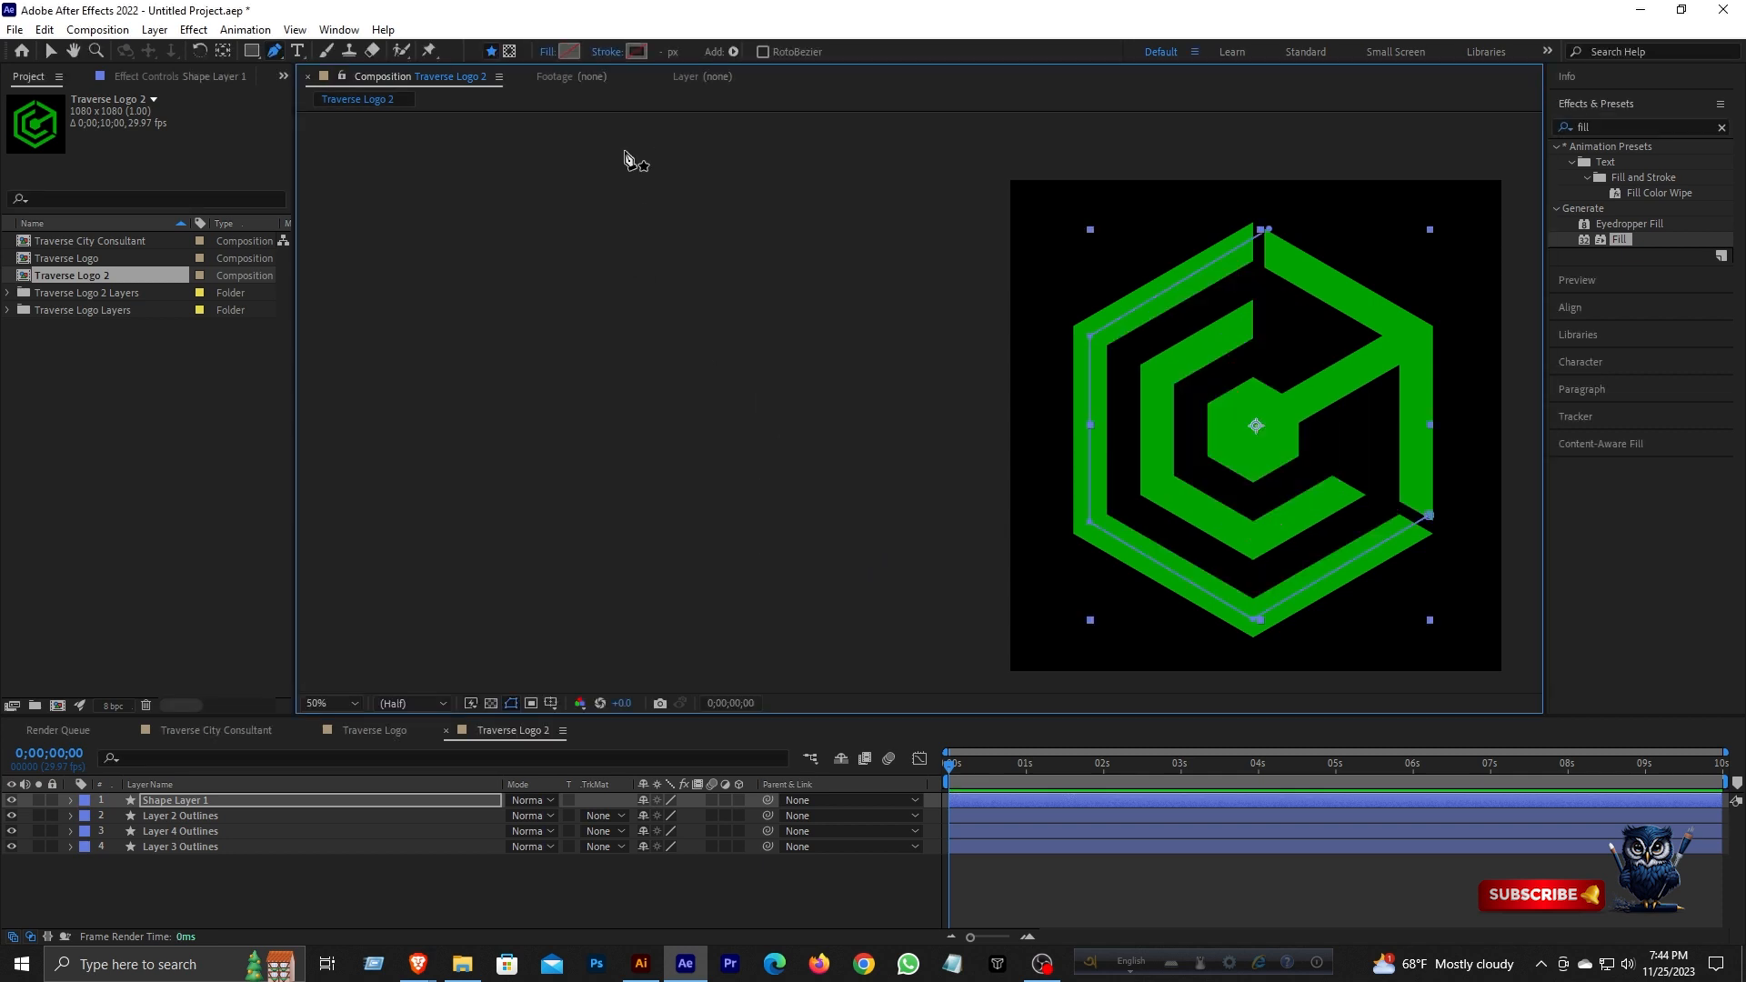
pyautogui.click(606, 52)
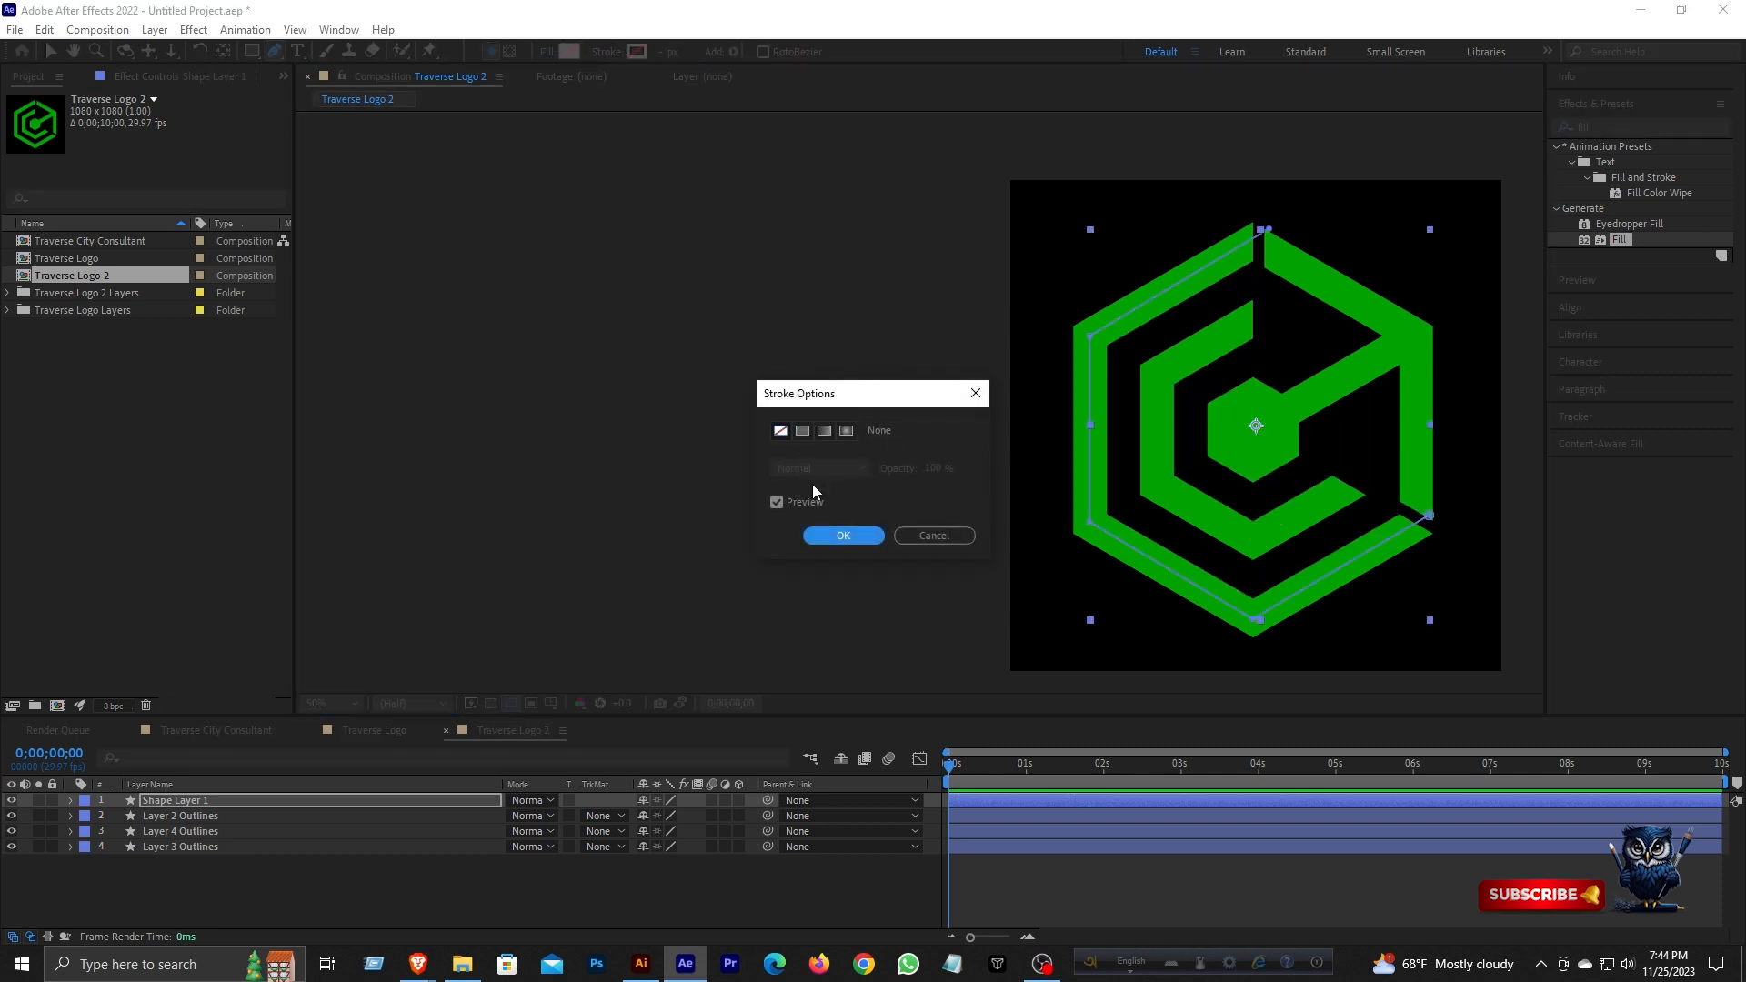
pyautogui.click(803, 431)
pyautogui.click(851, 541)
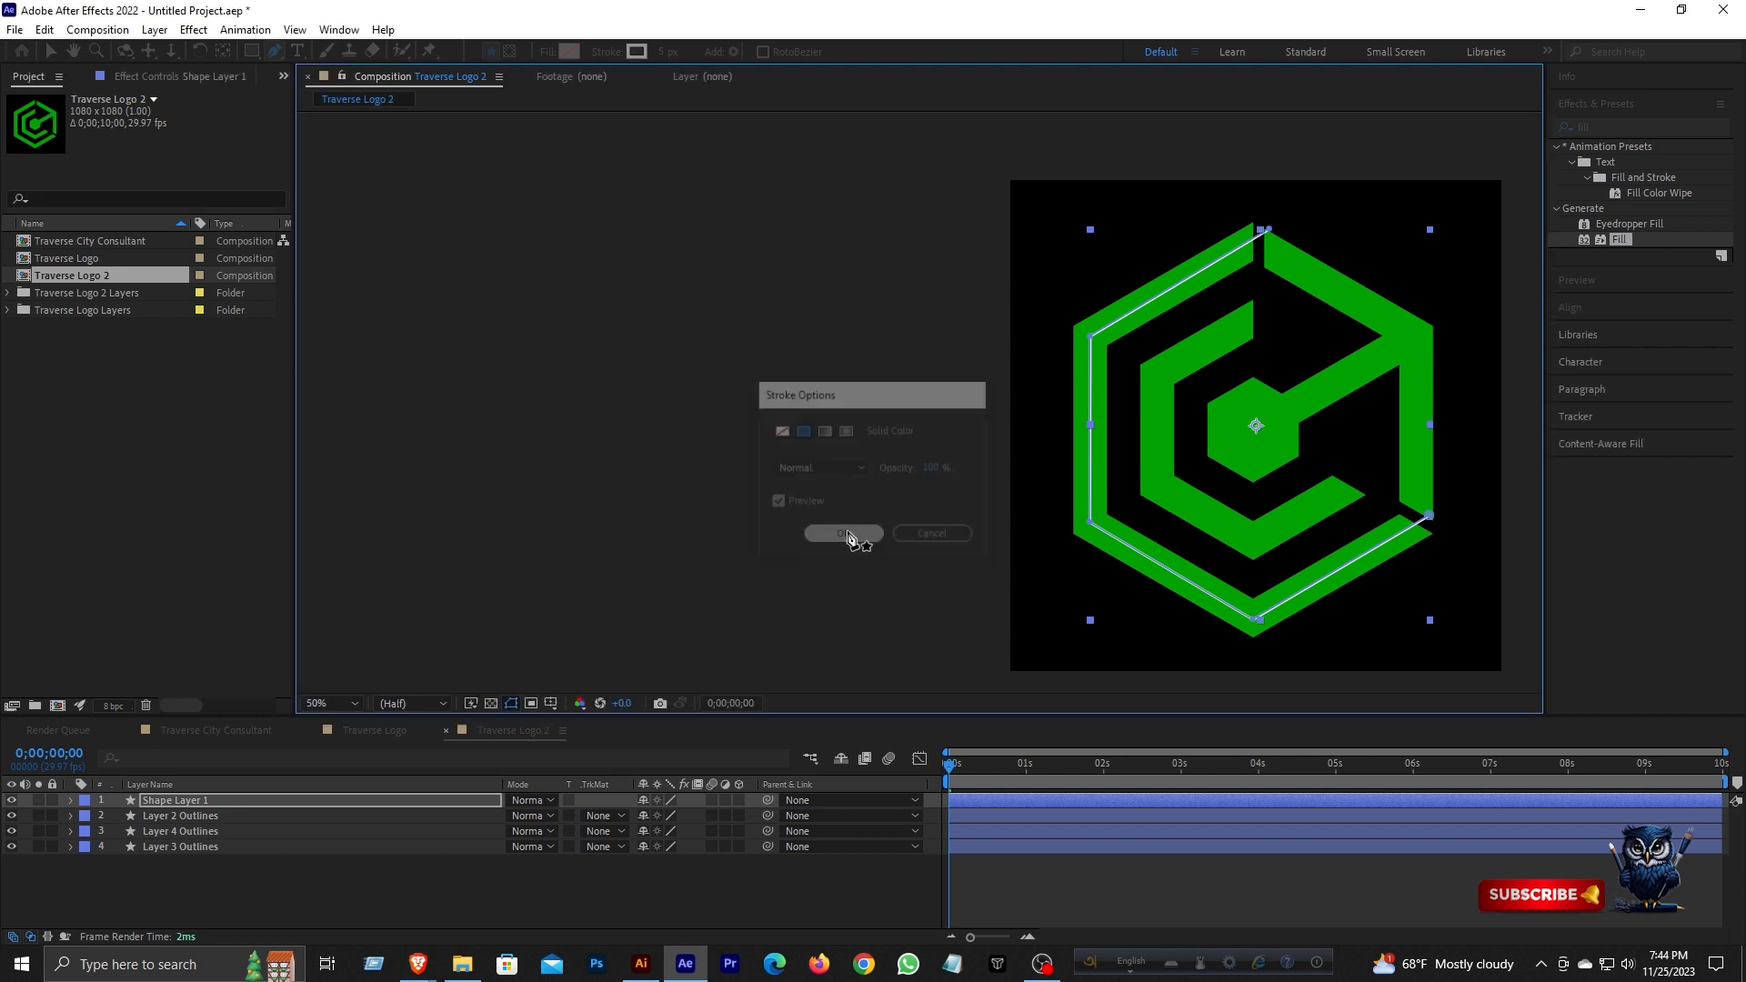
pyautogui.moveTo(662, 53); pyautogui.dragTo(755, 66)
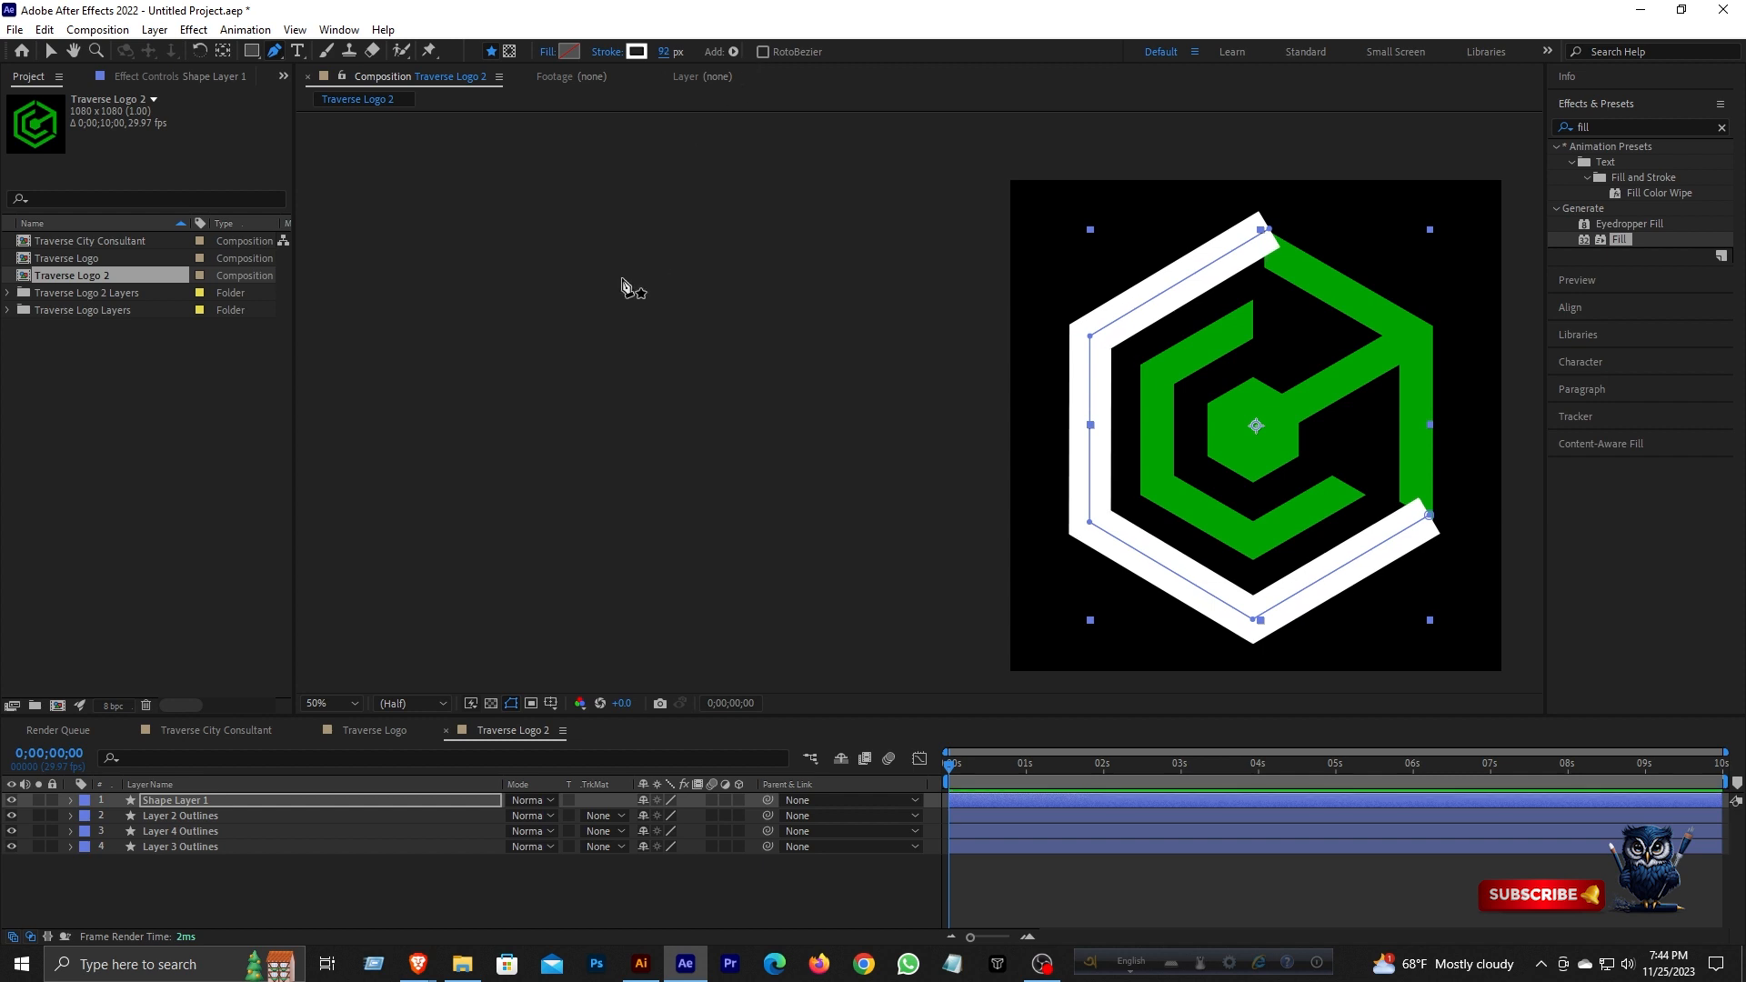
# - Add Trim Paths to Shape Layer 1 and set both Start and End to 50%
pyautogui.click(346, 802)
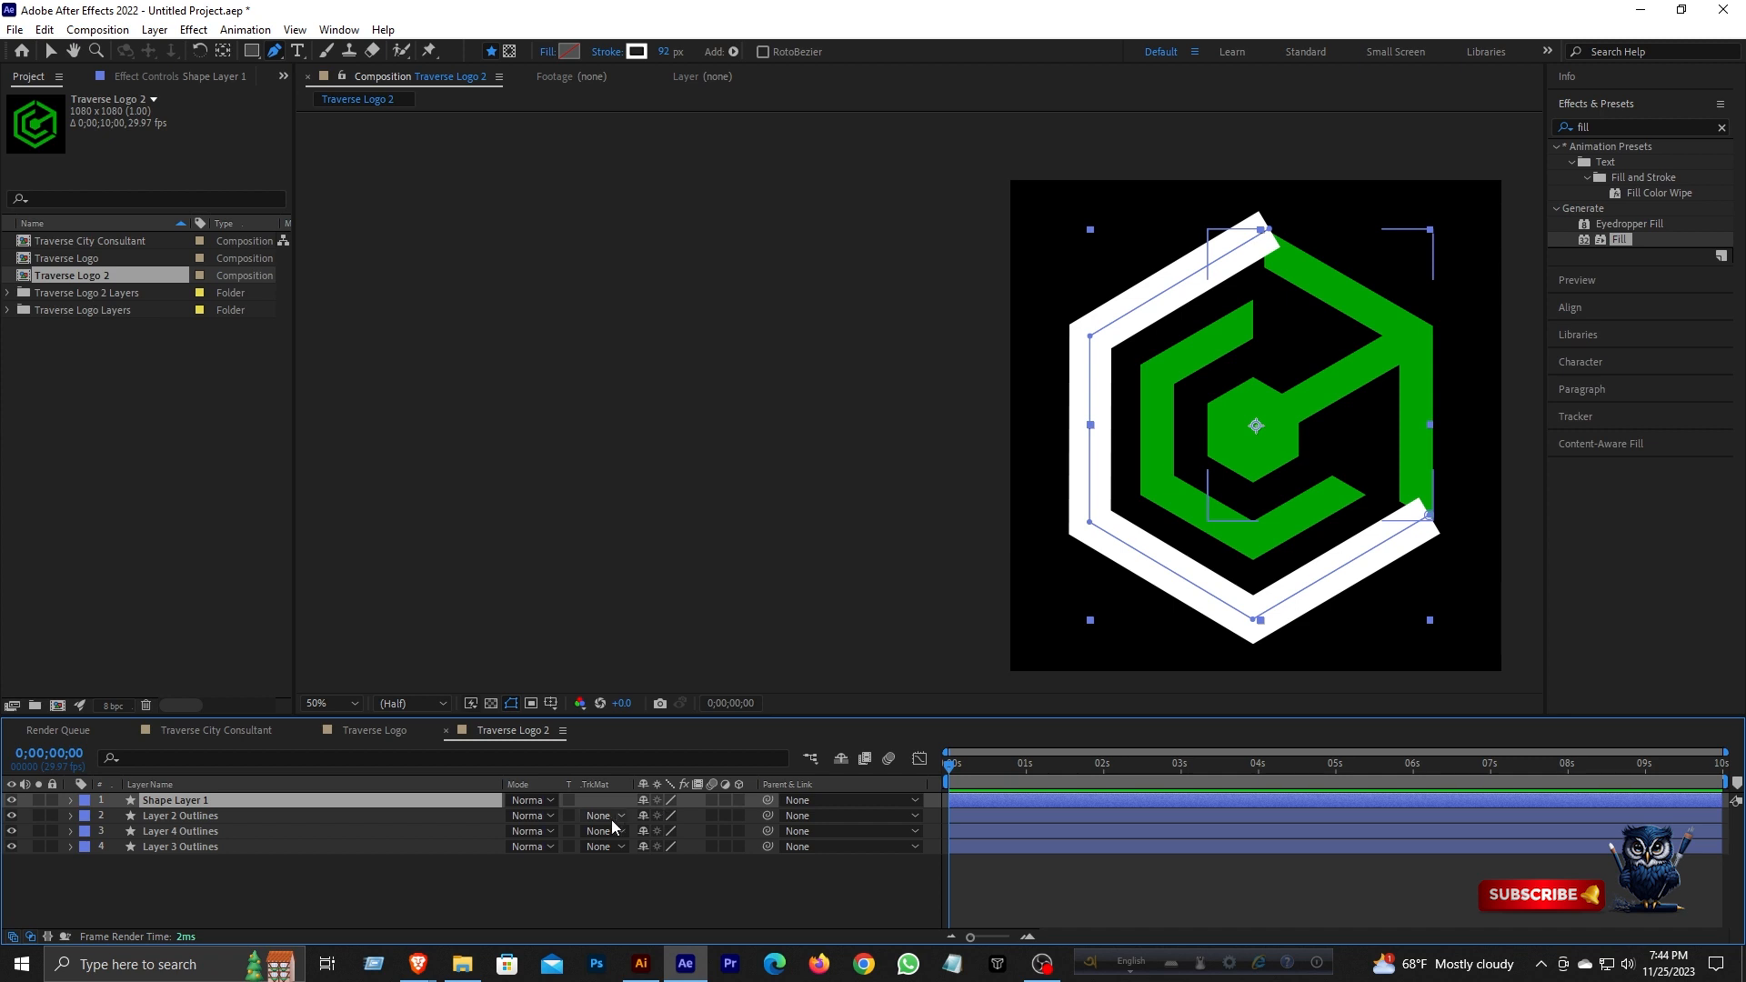
pyautogui.click(72, 801)
pyautogui.click(747, 815)
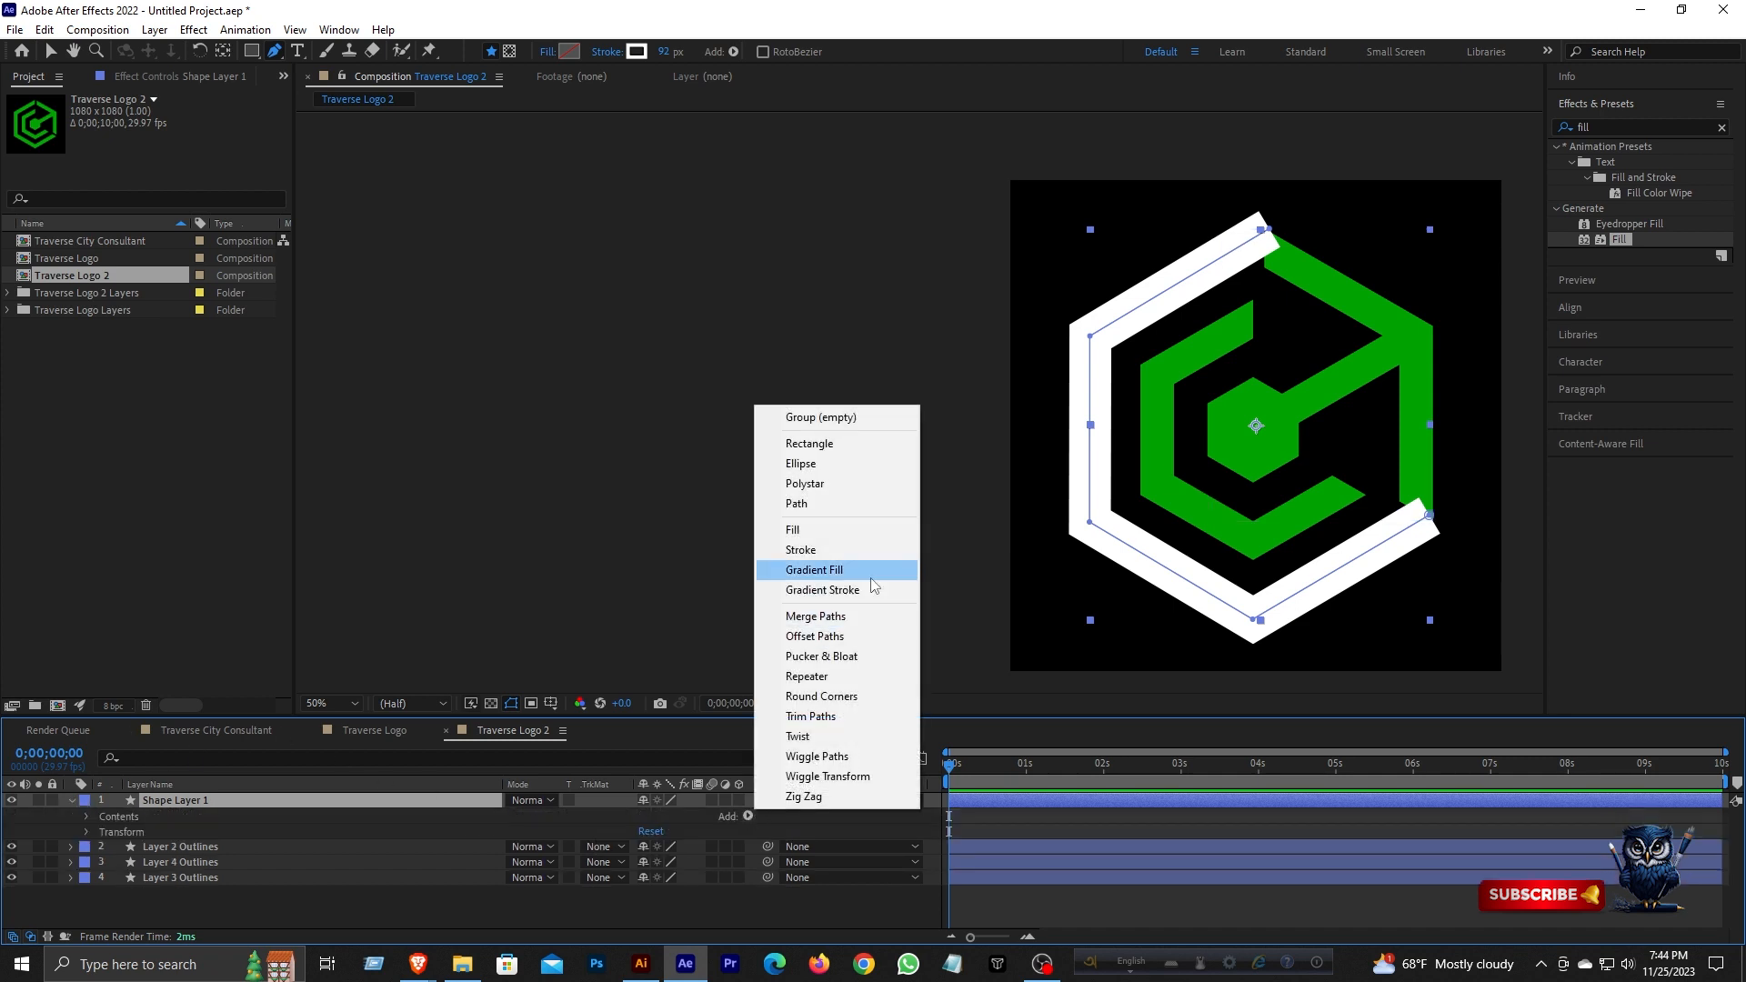
pyautogui.click(814, 716)
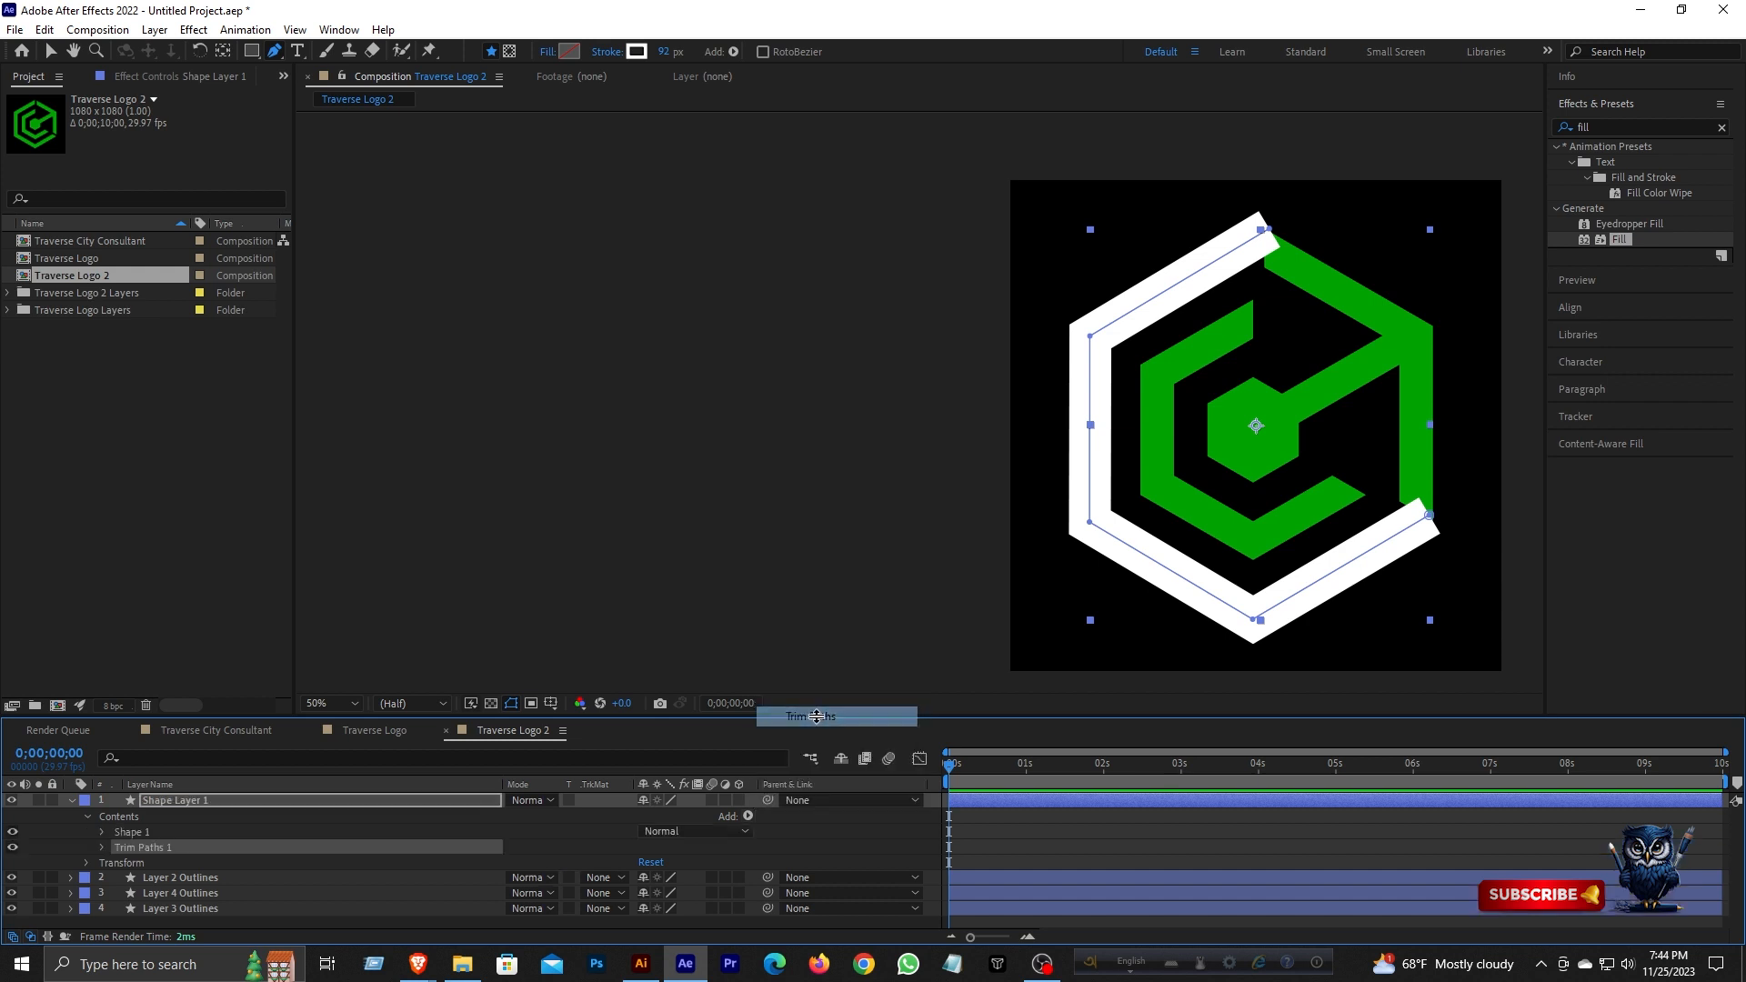
pyautogui.click(102, 845)
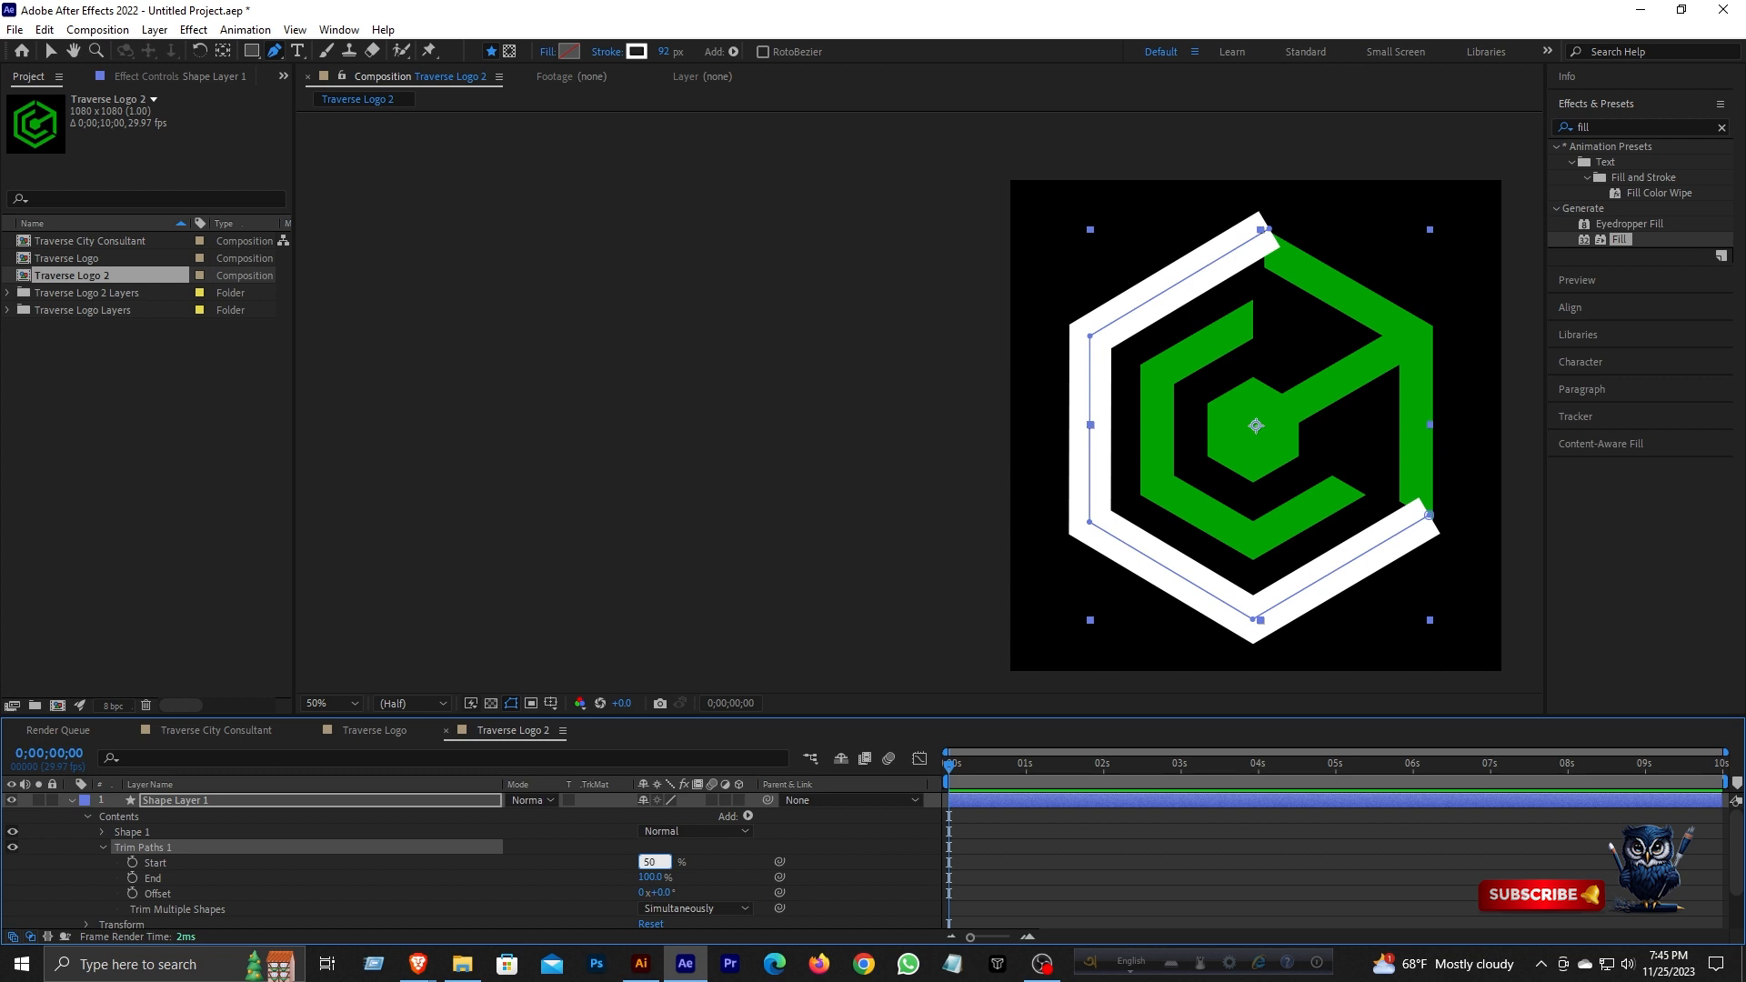
pyautogui.click(652, 877)
pyautogui.write('50')
pyautogui.press('Return')
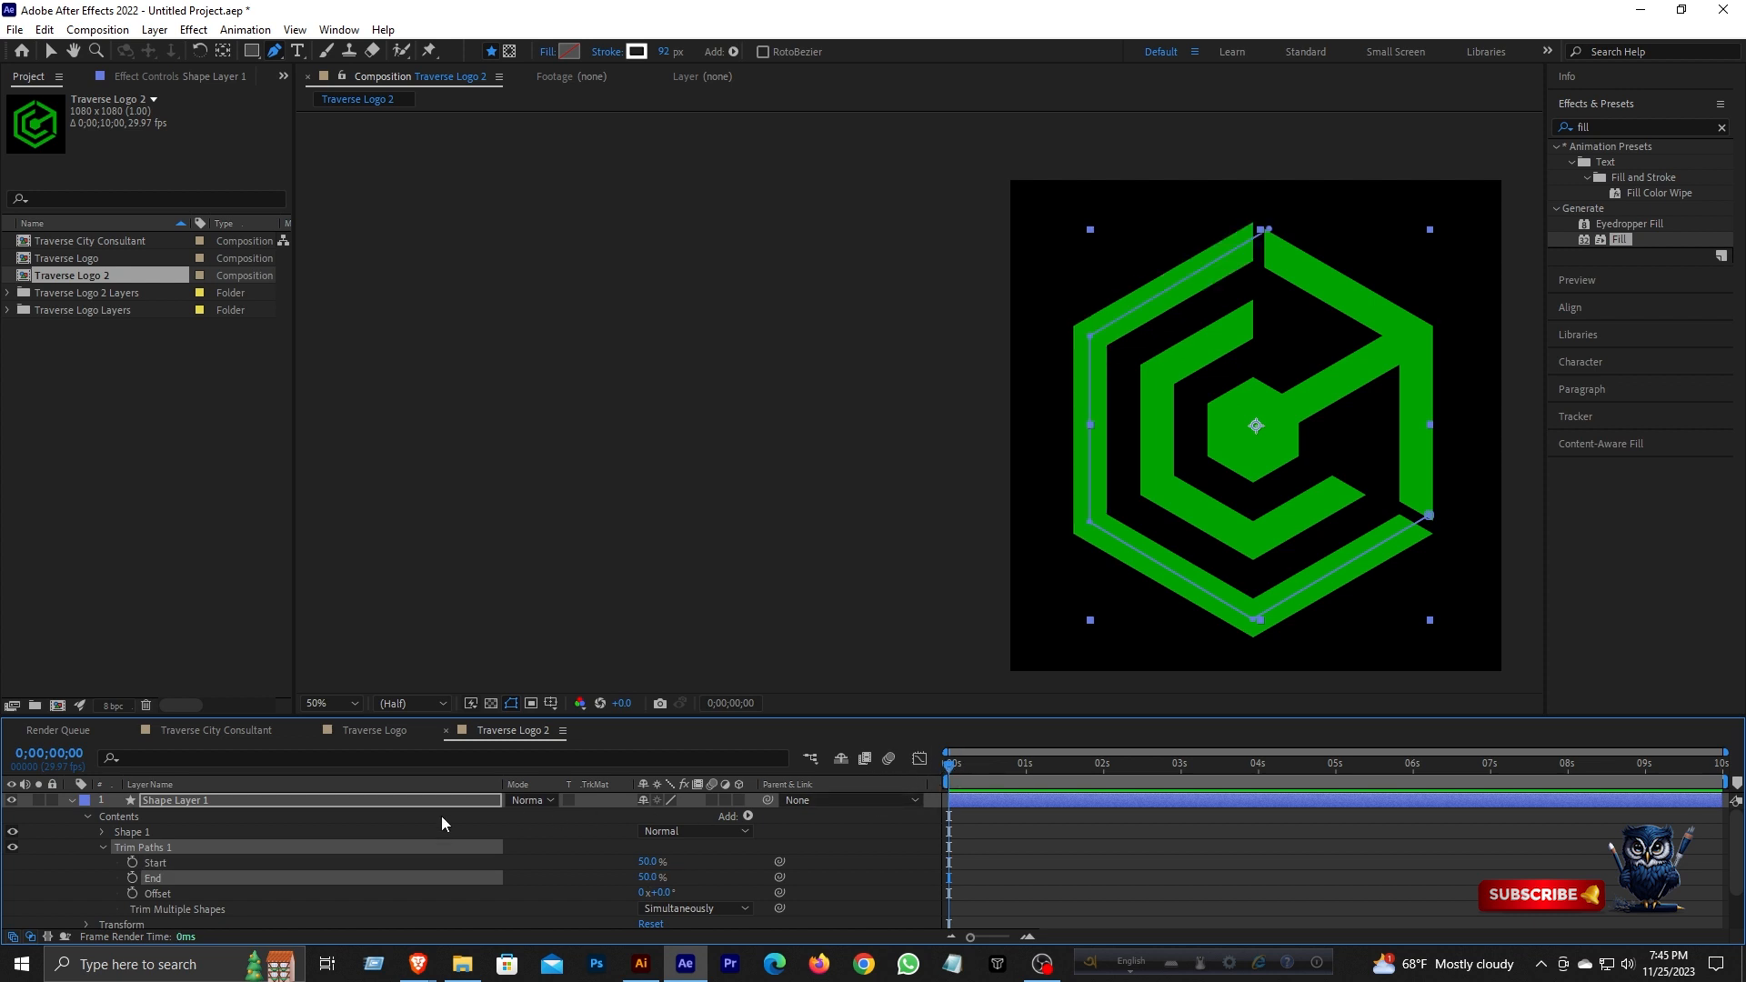
# - Keyframe the Trim Paths Start and End at 0 seconds, and set Start to 0% and End to 100% at 2 seconds
pyautogui.click(132, 862)
pyautogui.click(131, 878)
pyautogui.moveTo(946, 764); pyautogui.dragTo(1102, 789)
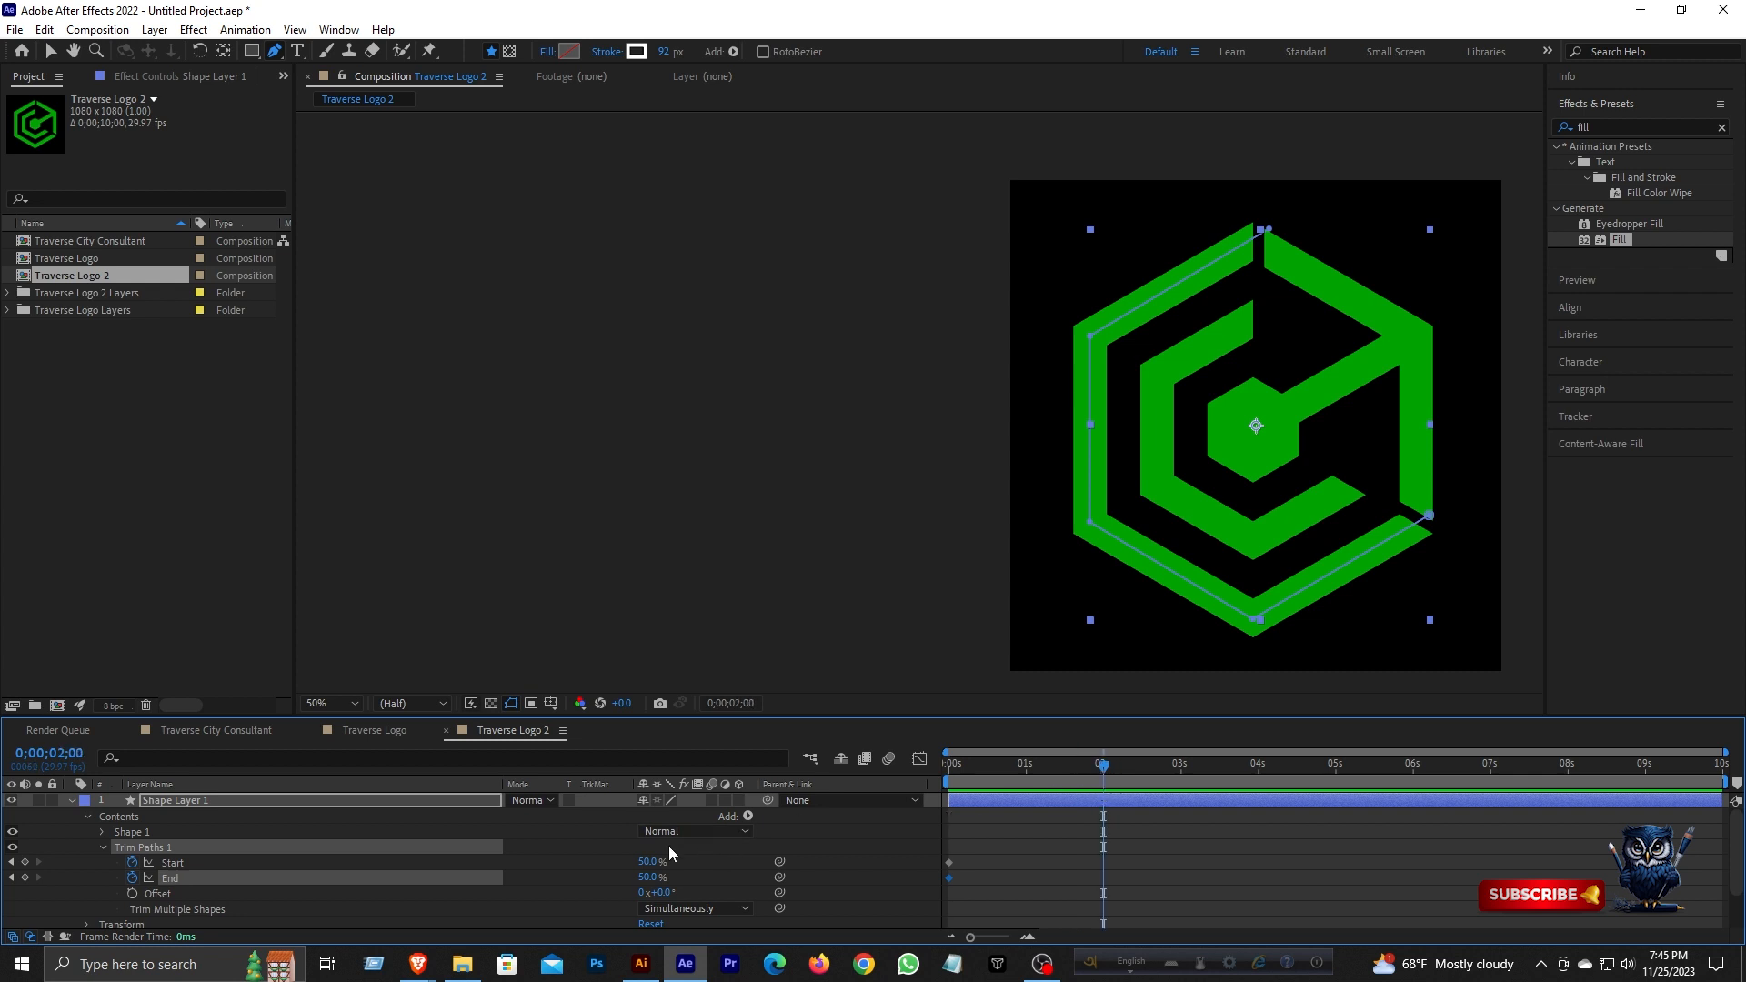
pyautogui.click(652, 862)
pyautogui.click(645, 879)
pyautogui.write('100')
pyautogui.press('Return')
# - Apply Easy Ease to Shape Layer 1's Trim Paths keyframes, reshape their speed graph to peak early, and return to the first frame
pyautogui.moveTo(1103, 773)
pyautogui.mouseDown()
pyautogui.moveTo(940, 789)
pyautogui.moveTo(1017, 792)
pyautogui.moveTo(953, 804)
pyautogui.moveTo(1058, 794)
pyautogui.moveTo(980, 800)
pyautogui.mouseUp()
pyautogui.moveTo(1146, 844); pyautogui.dragTo(948, 924)
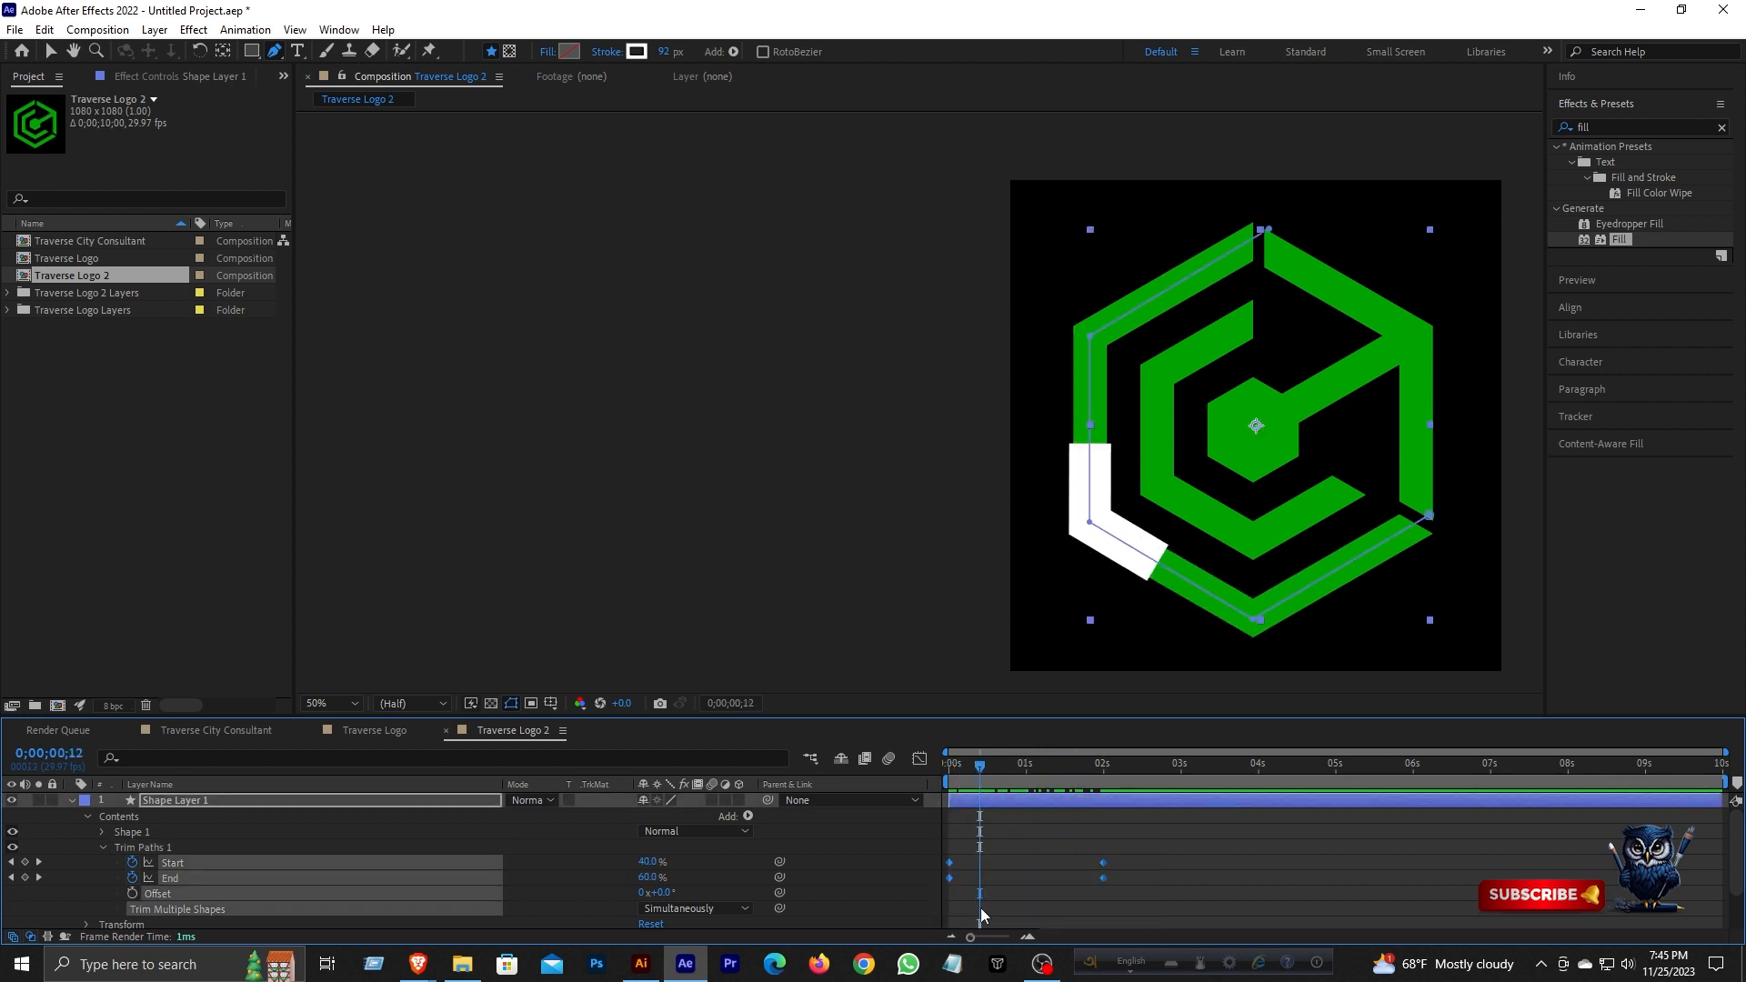
pyautogui.press('F9')
pyautogui.click(919, 758)
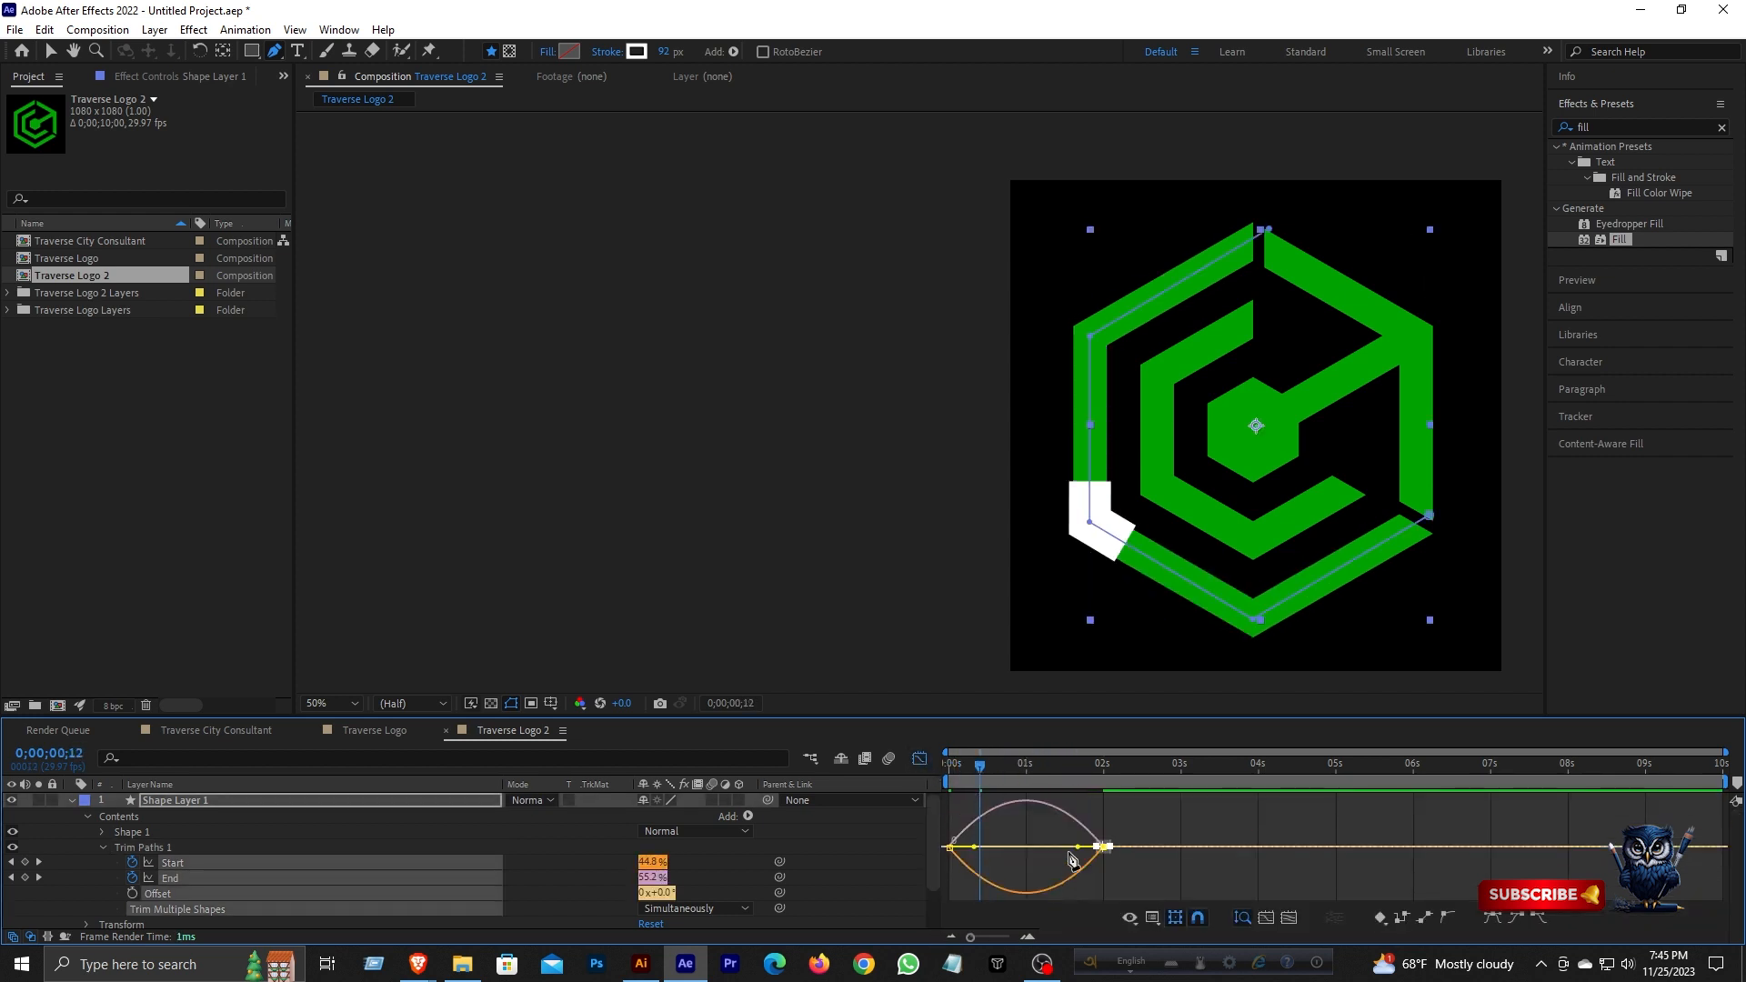
pyautogui.moveTo(1079, 851); pyautogui.dragTo(1022, 864)
pyautogui.click(919, 758)
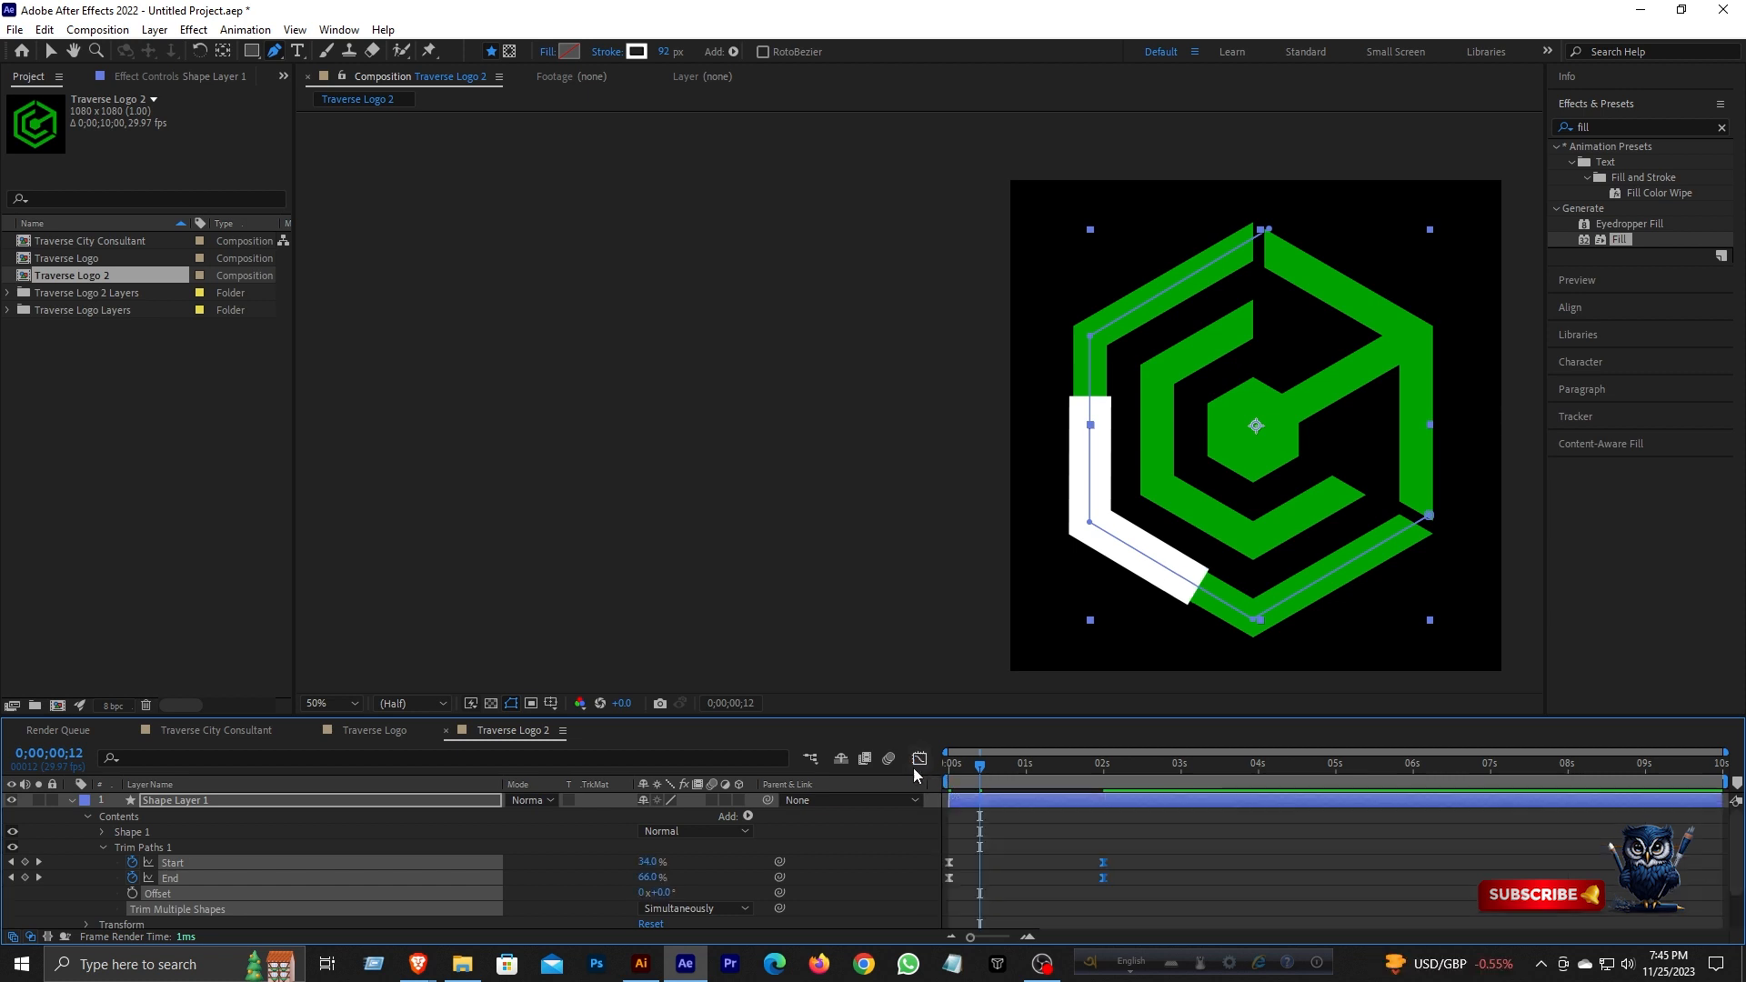
pyautogui.moveTo(979, 768); pyautogui.dragTo(949, 769)
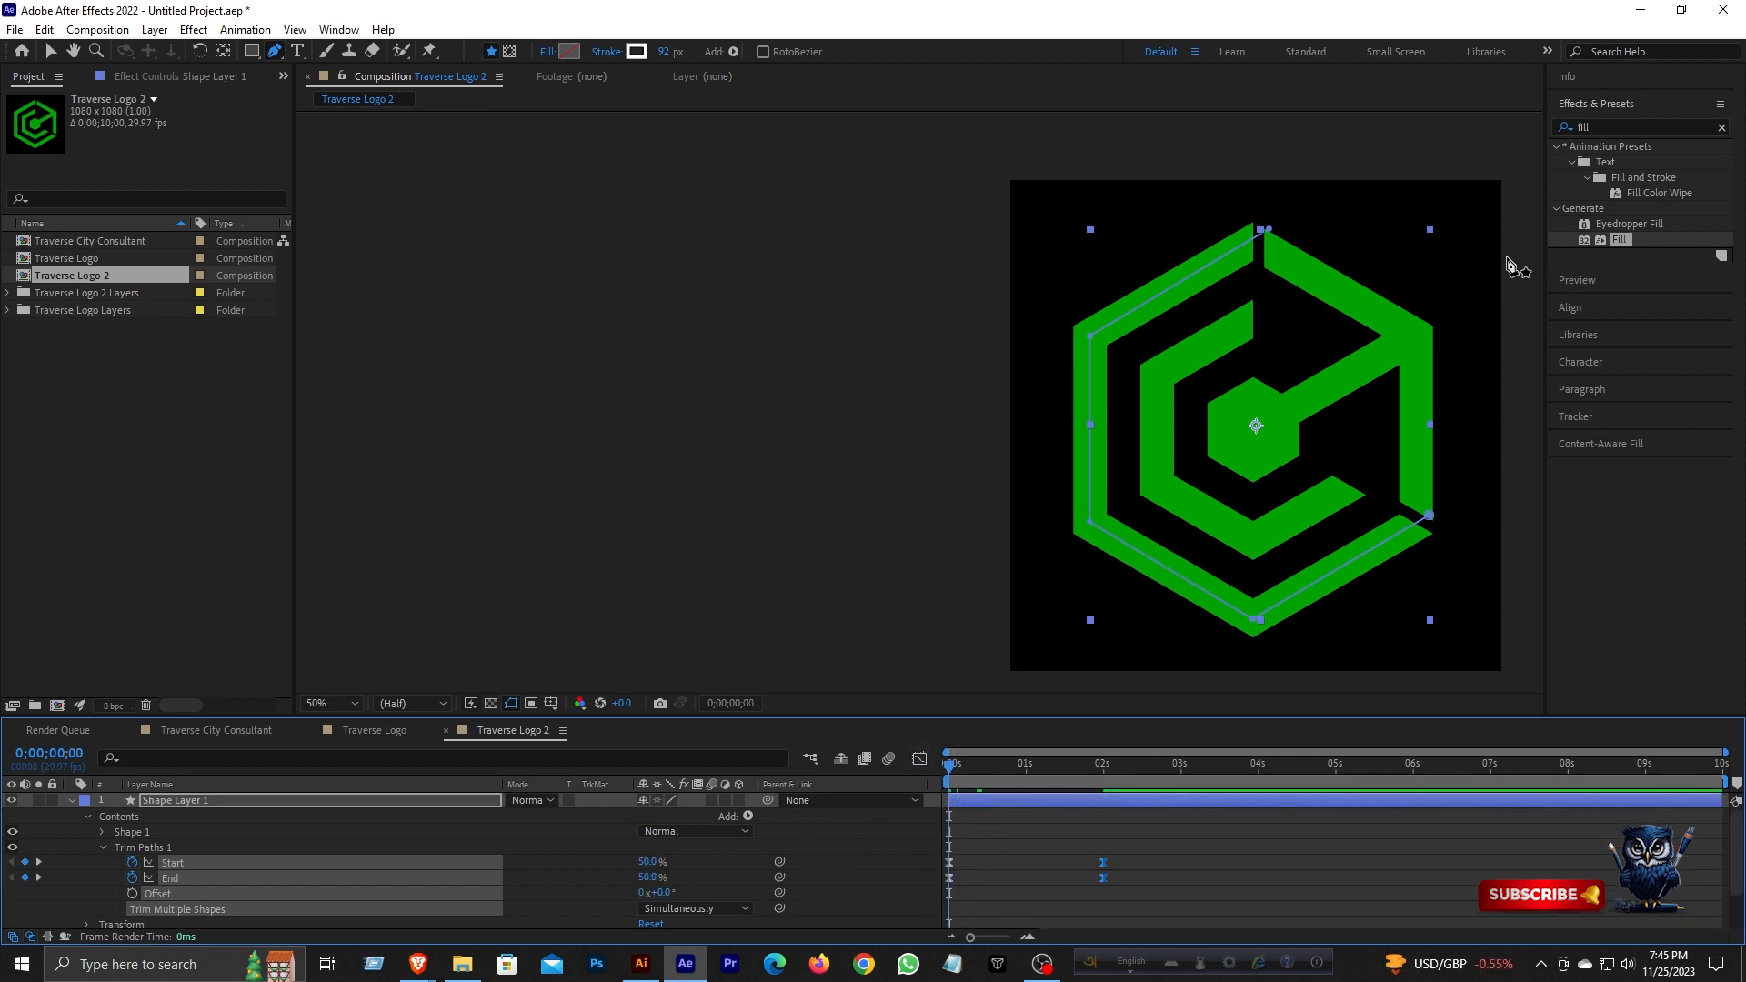
pyautogui.click(1621, 106)
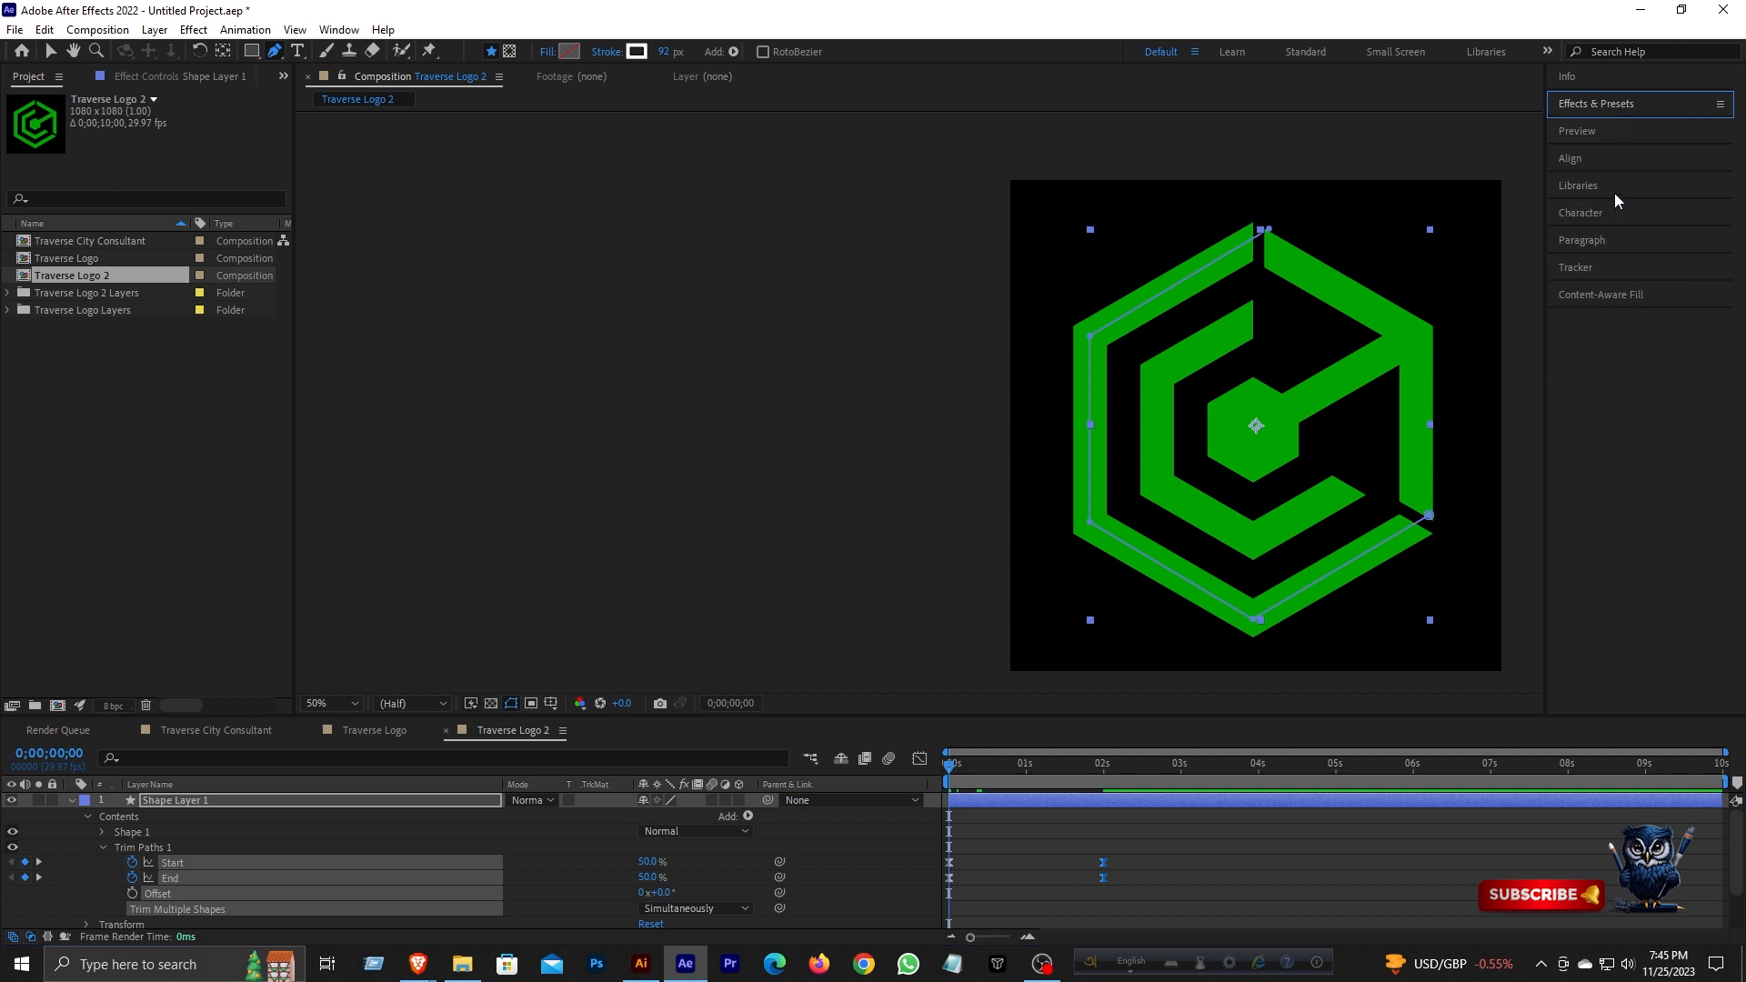
# - Play back Shape Layer 1's white stroke animation from the first frame and stop the preview
pyautogui.click(1597, 131)
pyautogui.click(1638, 158)
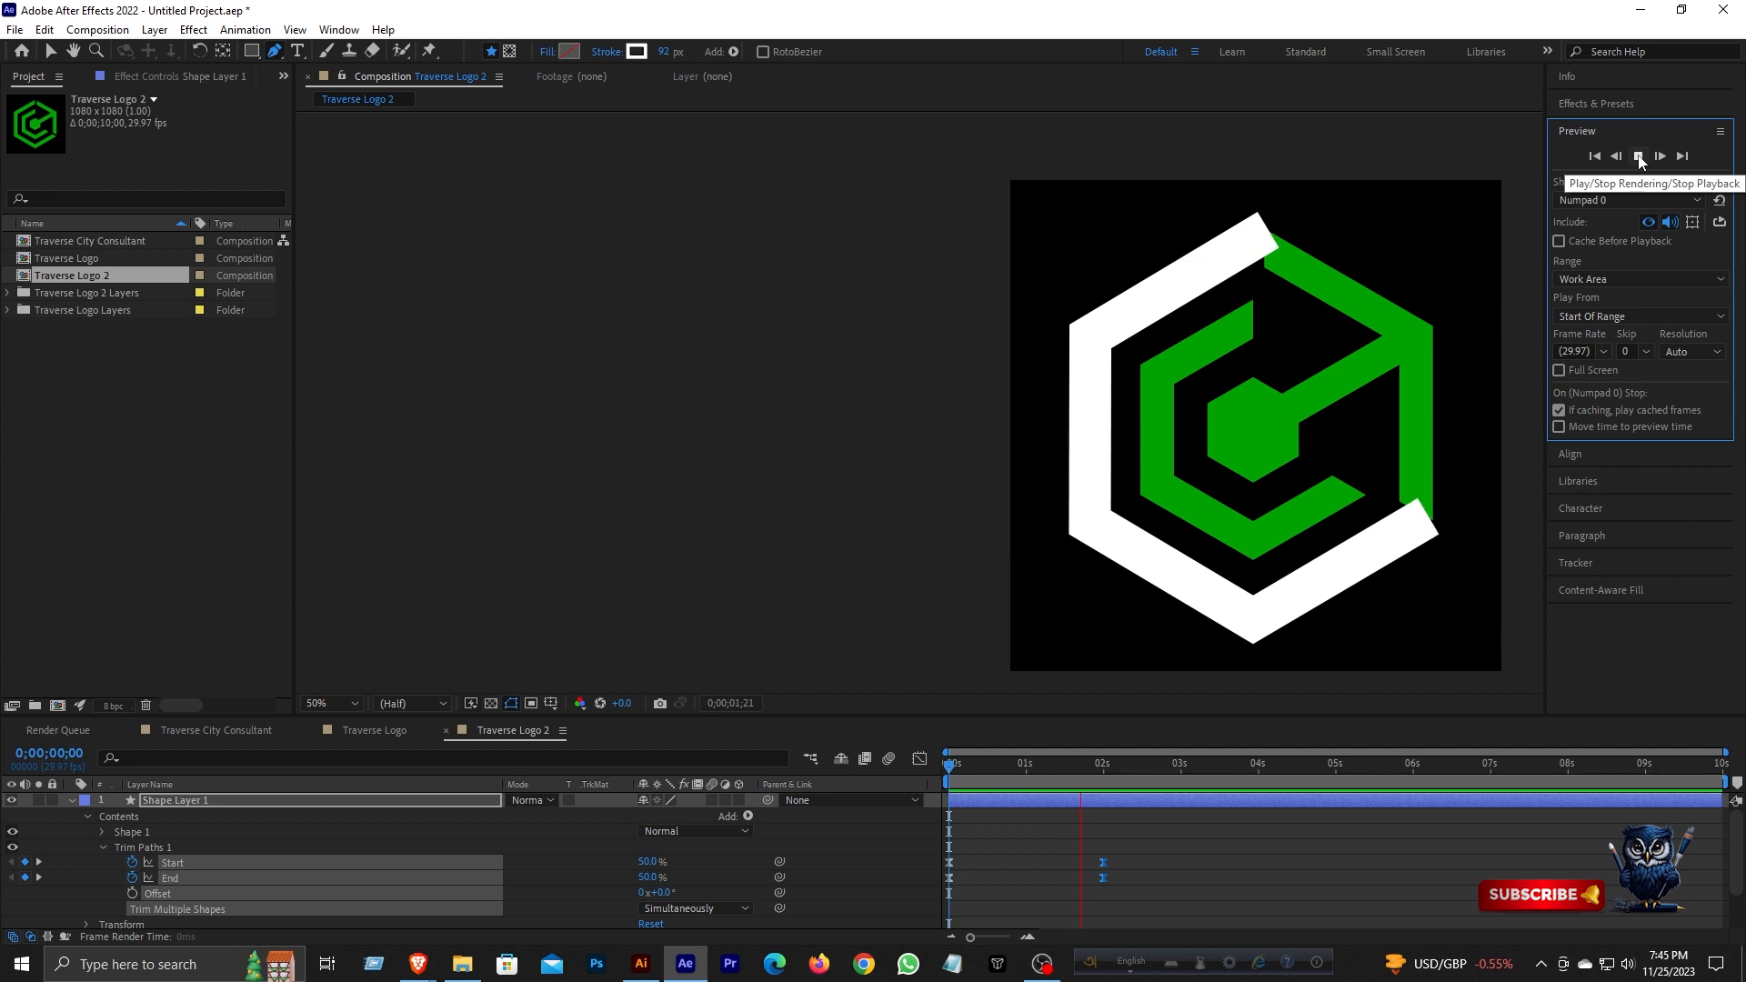
pyautogui.click(1640, 159)
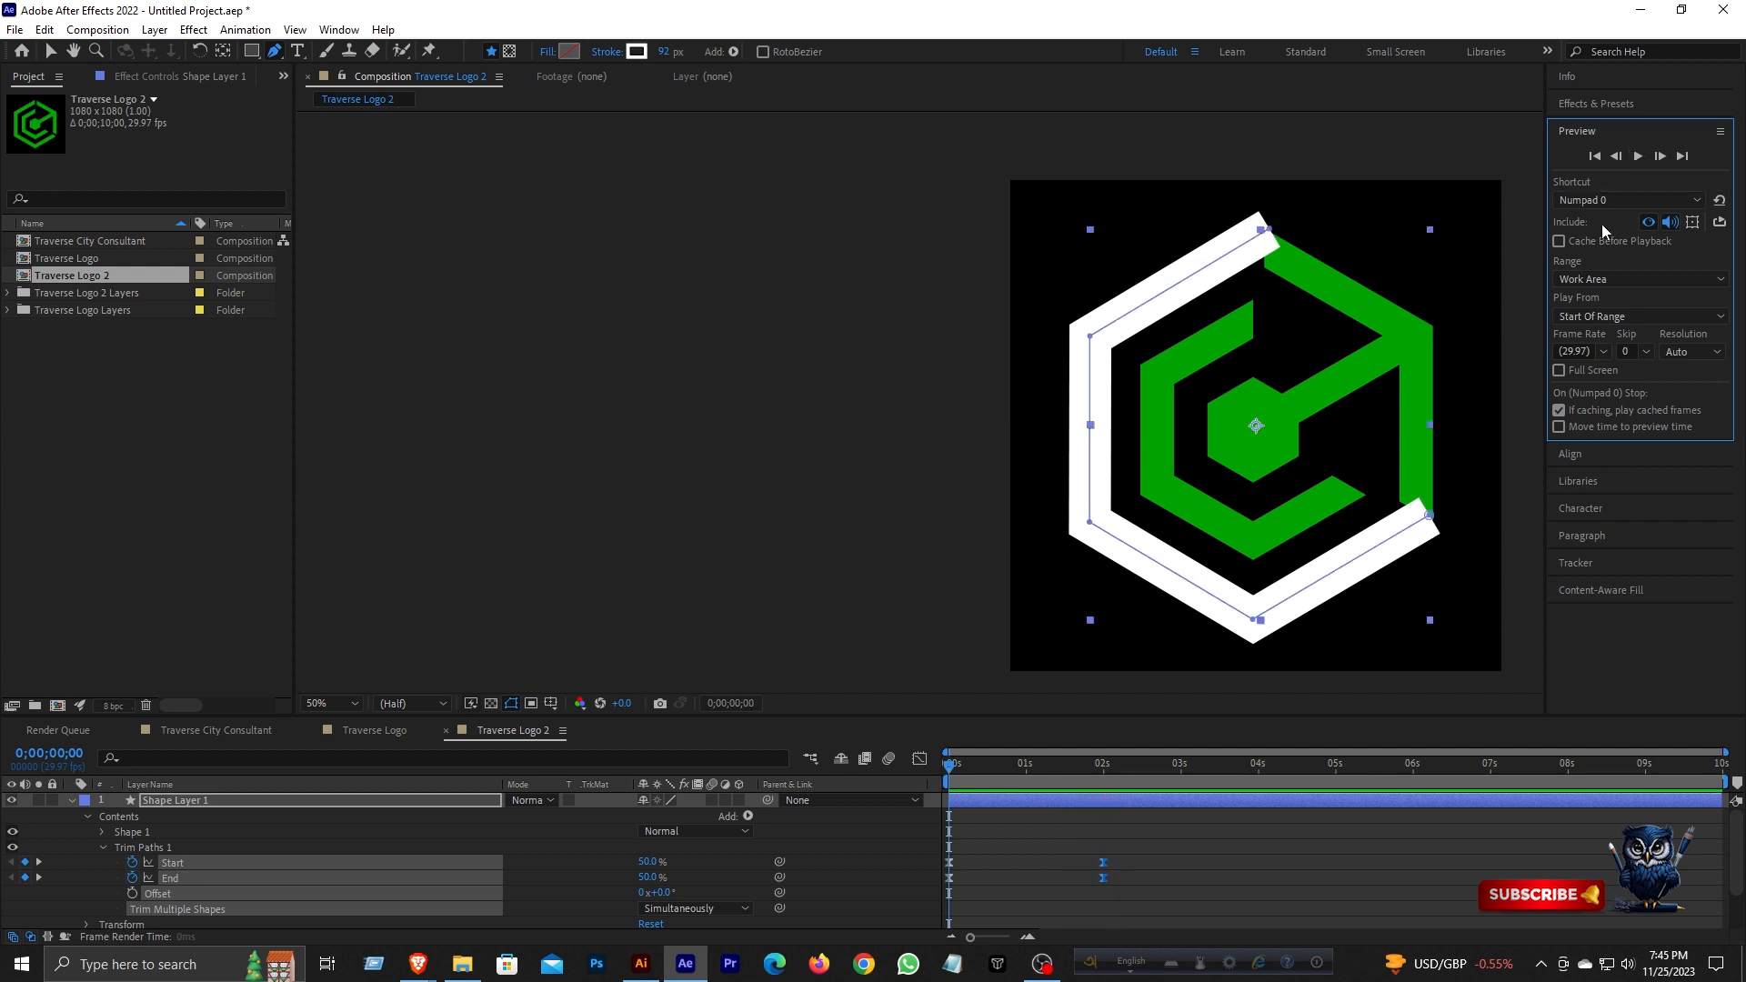
# - Move Shape Layer 1 directly above Layer 3 Outlines, make it that layer's Alpha Matte, and preview the reveal from the first frame
pyautogui.click(72, 801)
pyautogui.moveTo(272, 800); pyautogui.dragTo(268, 833)
pyautogui.click(249, 849)
pyautogui.click(602, 847)
pyautogui.click(674, 787)
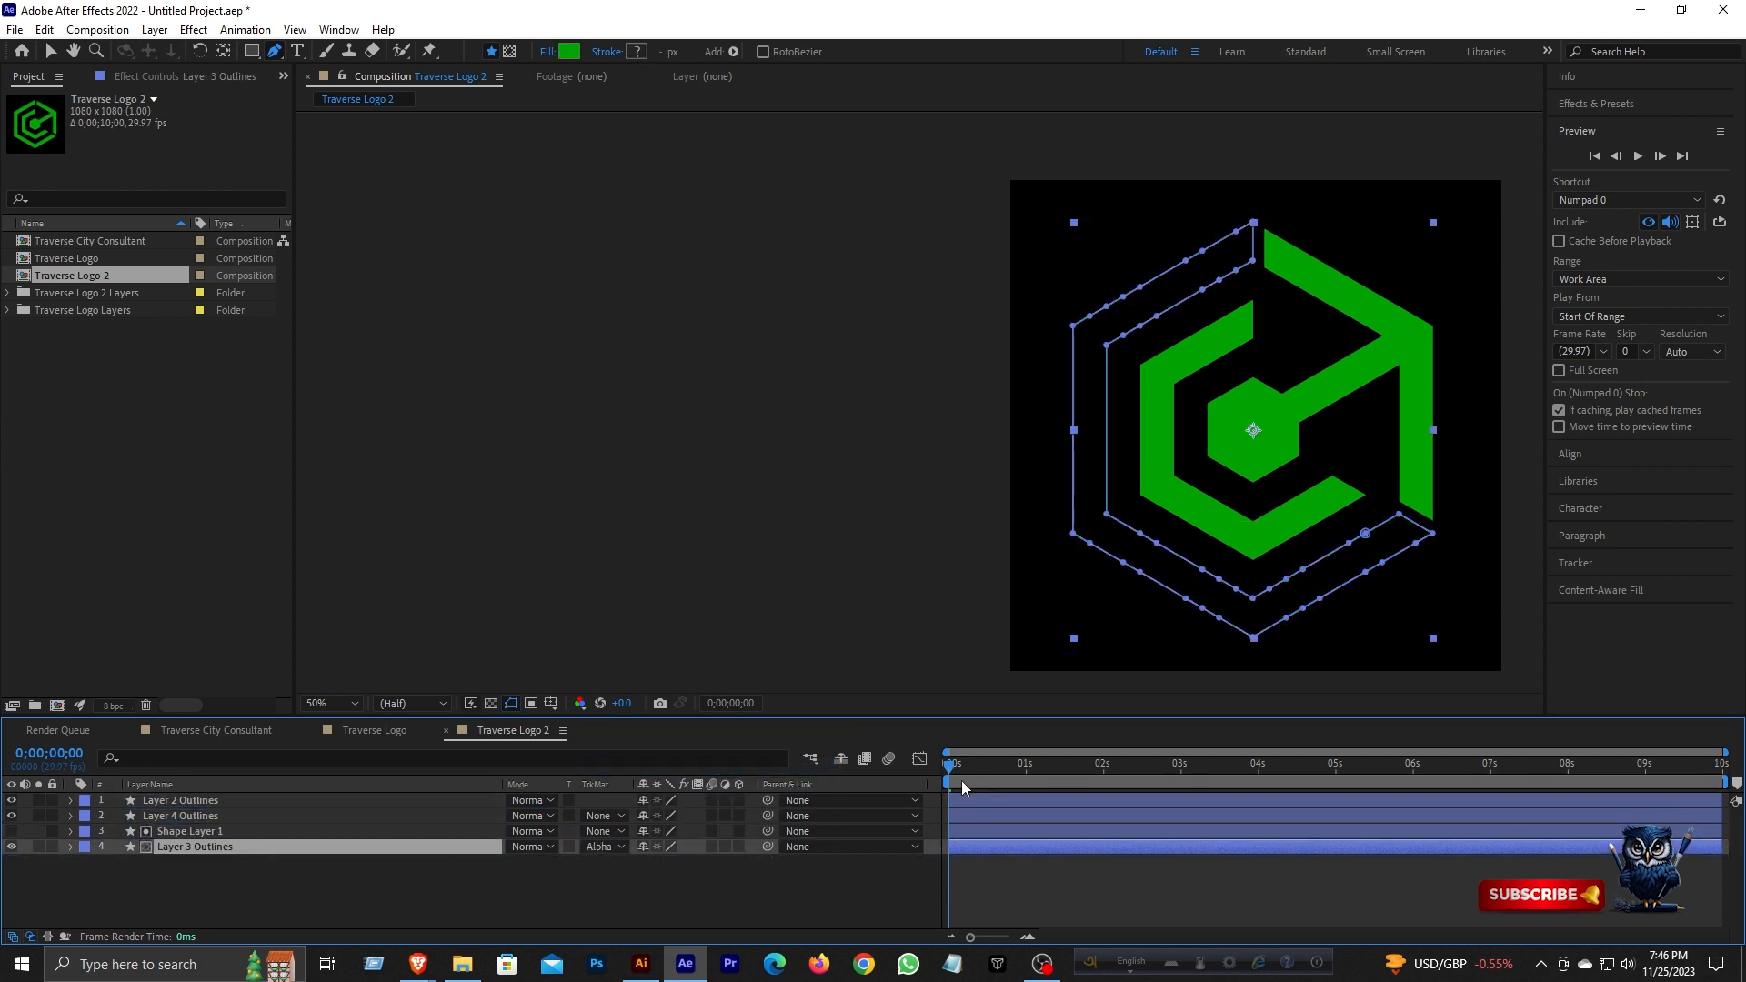
pyautogui.moveTo(947, 772)
pyautogui.mouseDown()
pyautogui.moveTo(1083, 778)
pyautogui.moveTo(911, 783)
pyautogui.mouseUp()
pyautogui.click(1635, 159)
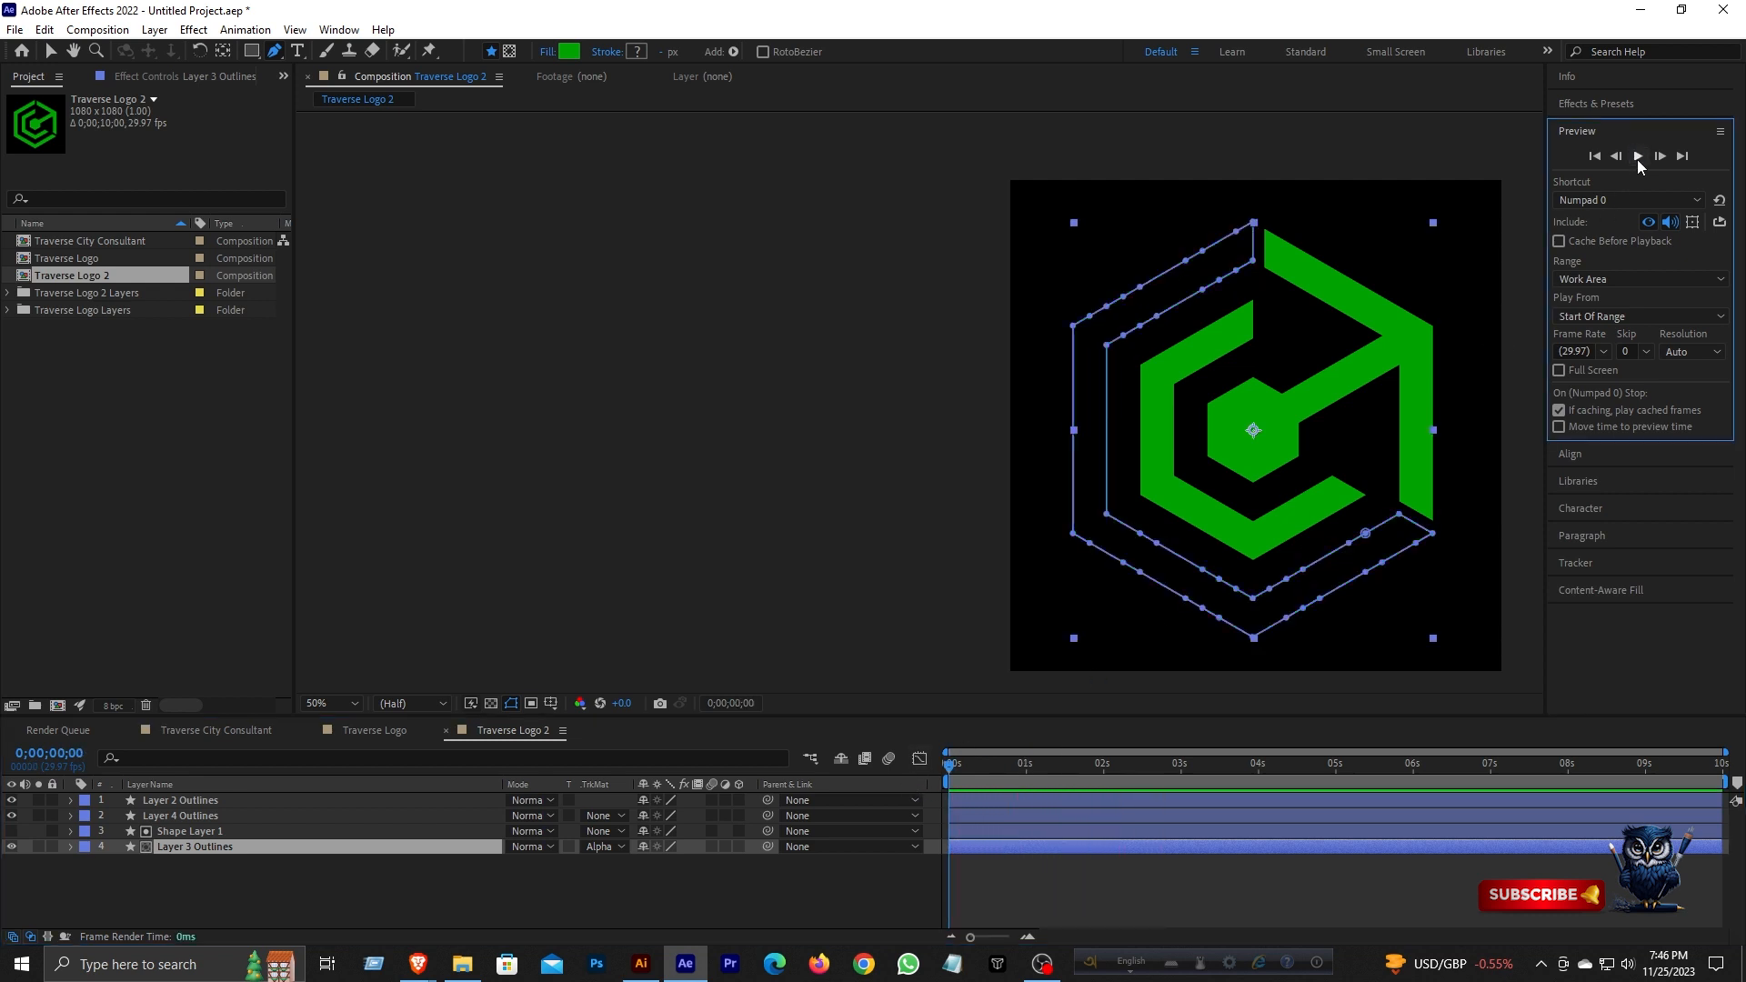
pyautogui.click(949, 771)
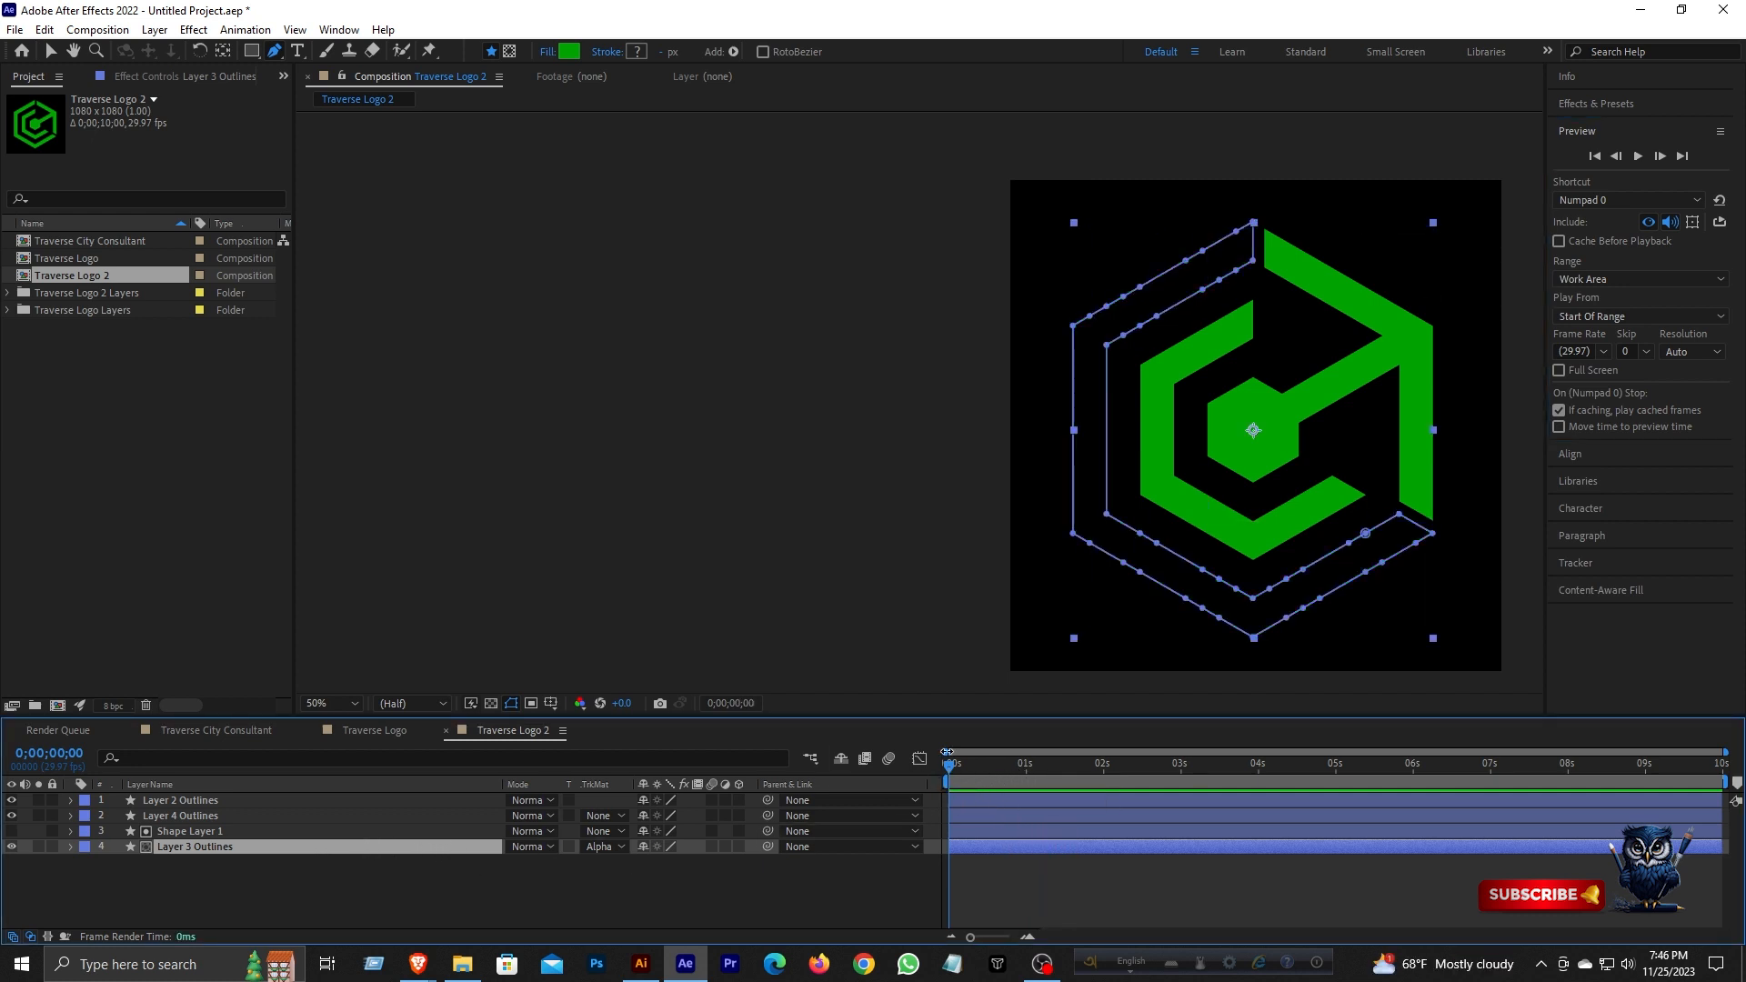
# - Move Shape Layer 1's ending Trim Paths Start and End keyframes to 1 second and preview the faster reveal
pyautogui.click(280, 910)
pyautogui.click(231, 833)
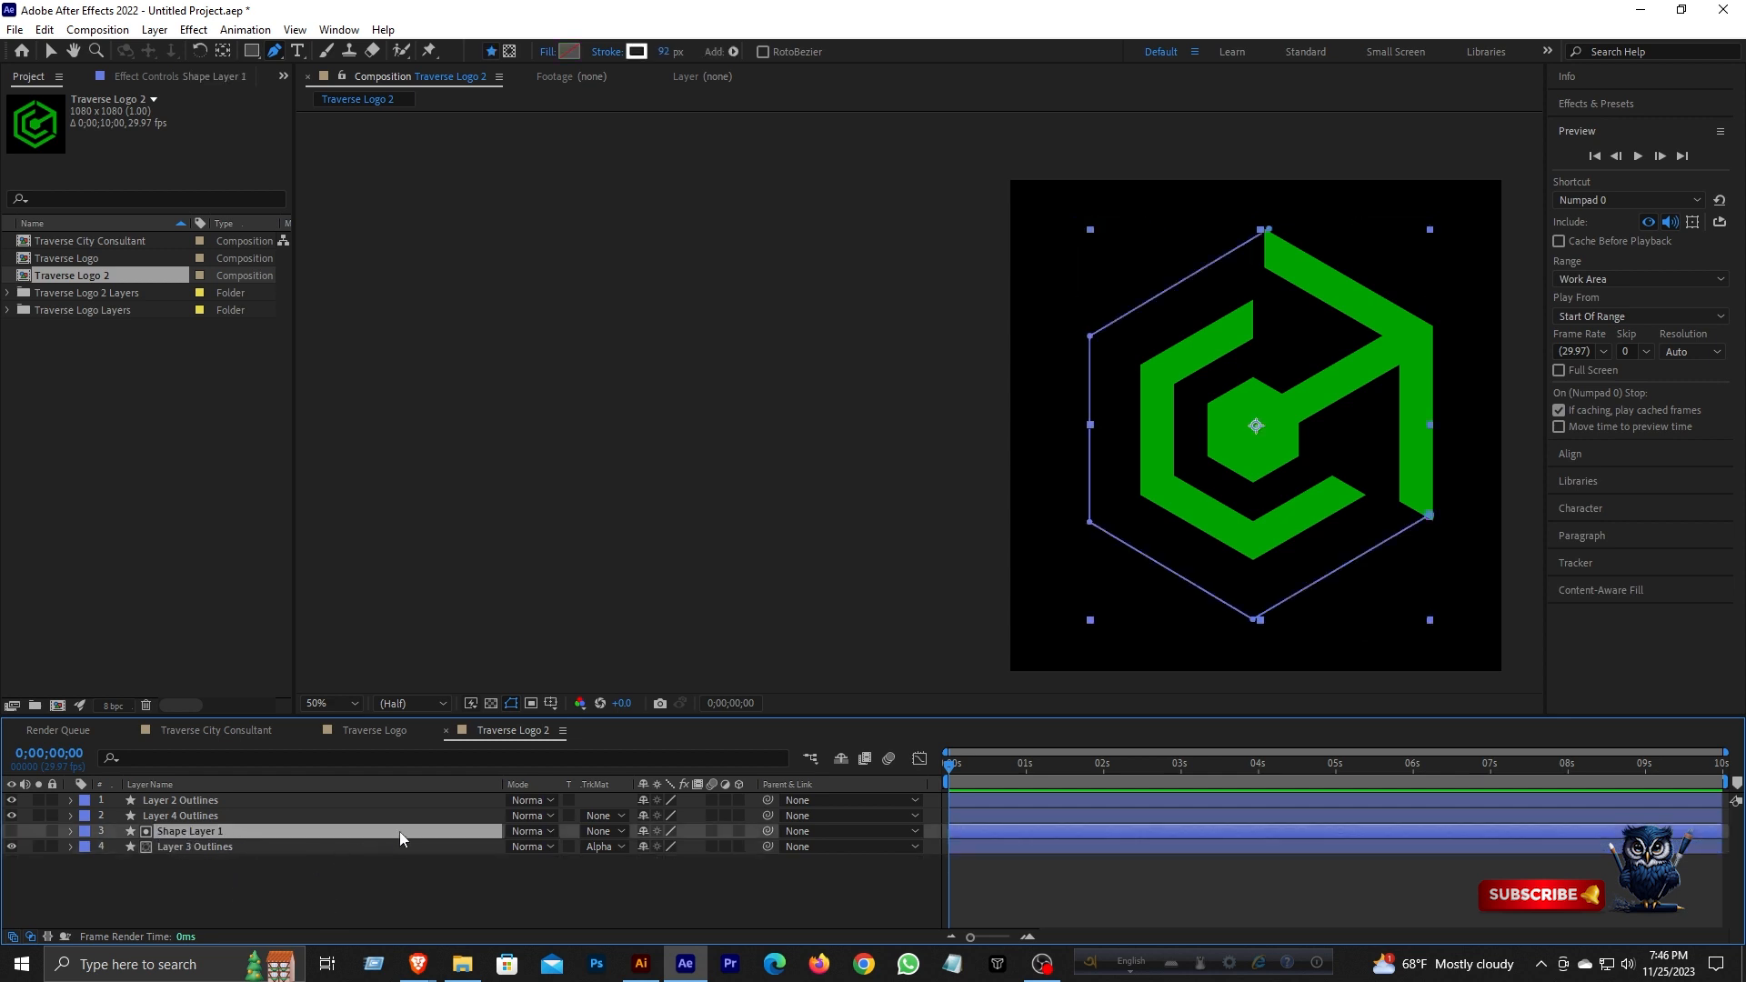
pyautogui.press('u')
pyautogui.moveTo(957, 767); pyautogui.dragTo(1024, 773)
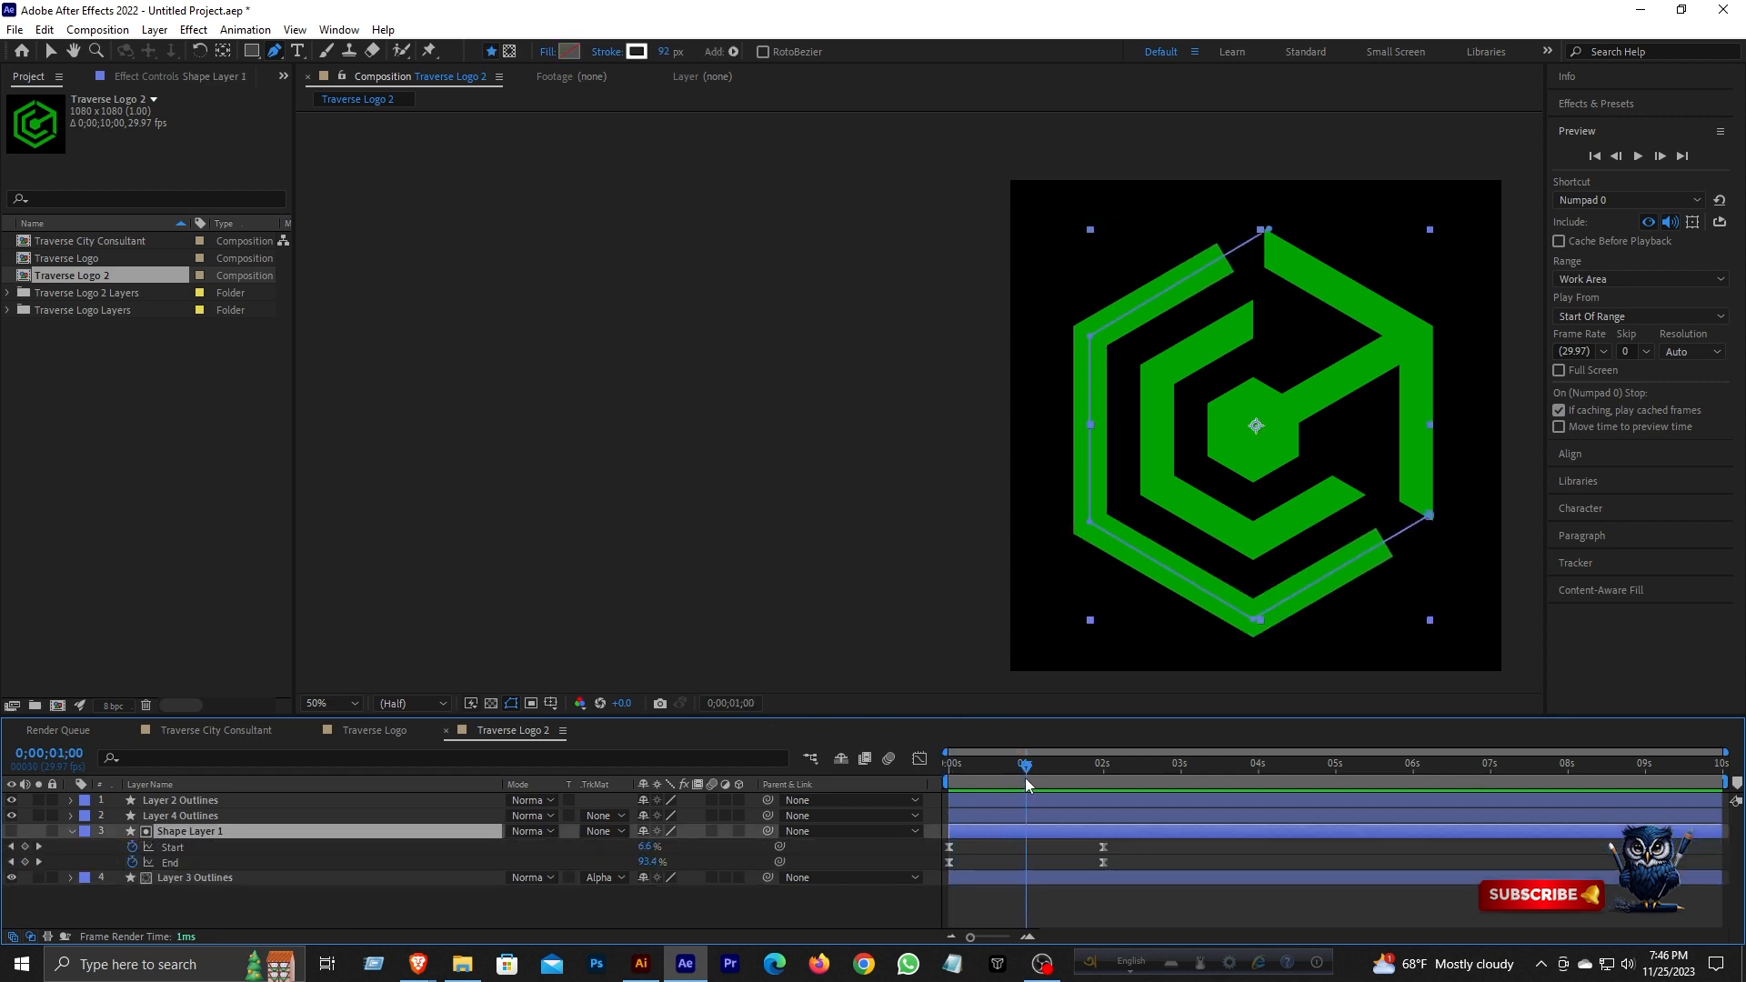
pyautogui.moveTo(1106, 835)
pyautogui.mouseDown()
pyautogui.moveTo(1100, 866)
pyautogui.moveTo(1092, 843)
pyautogui.moveTo(1022, 854)
pyautogui.mouseUp()
pyautogui.hotkey('ctrl', 'z')
pyautogui.press('Home')
pyautogui.click(1638, 155)
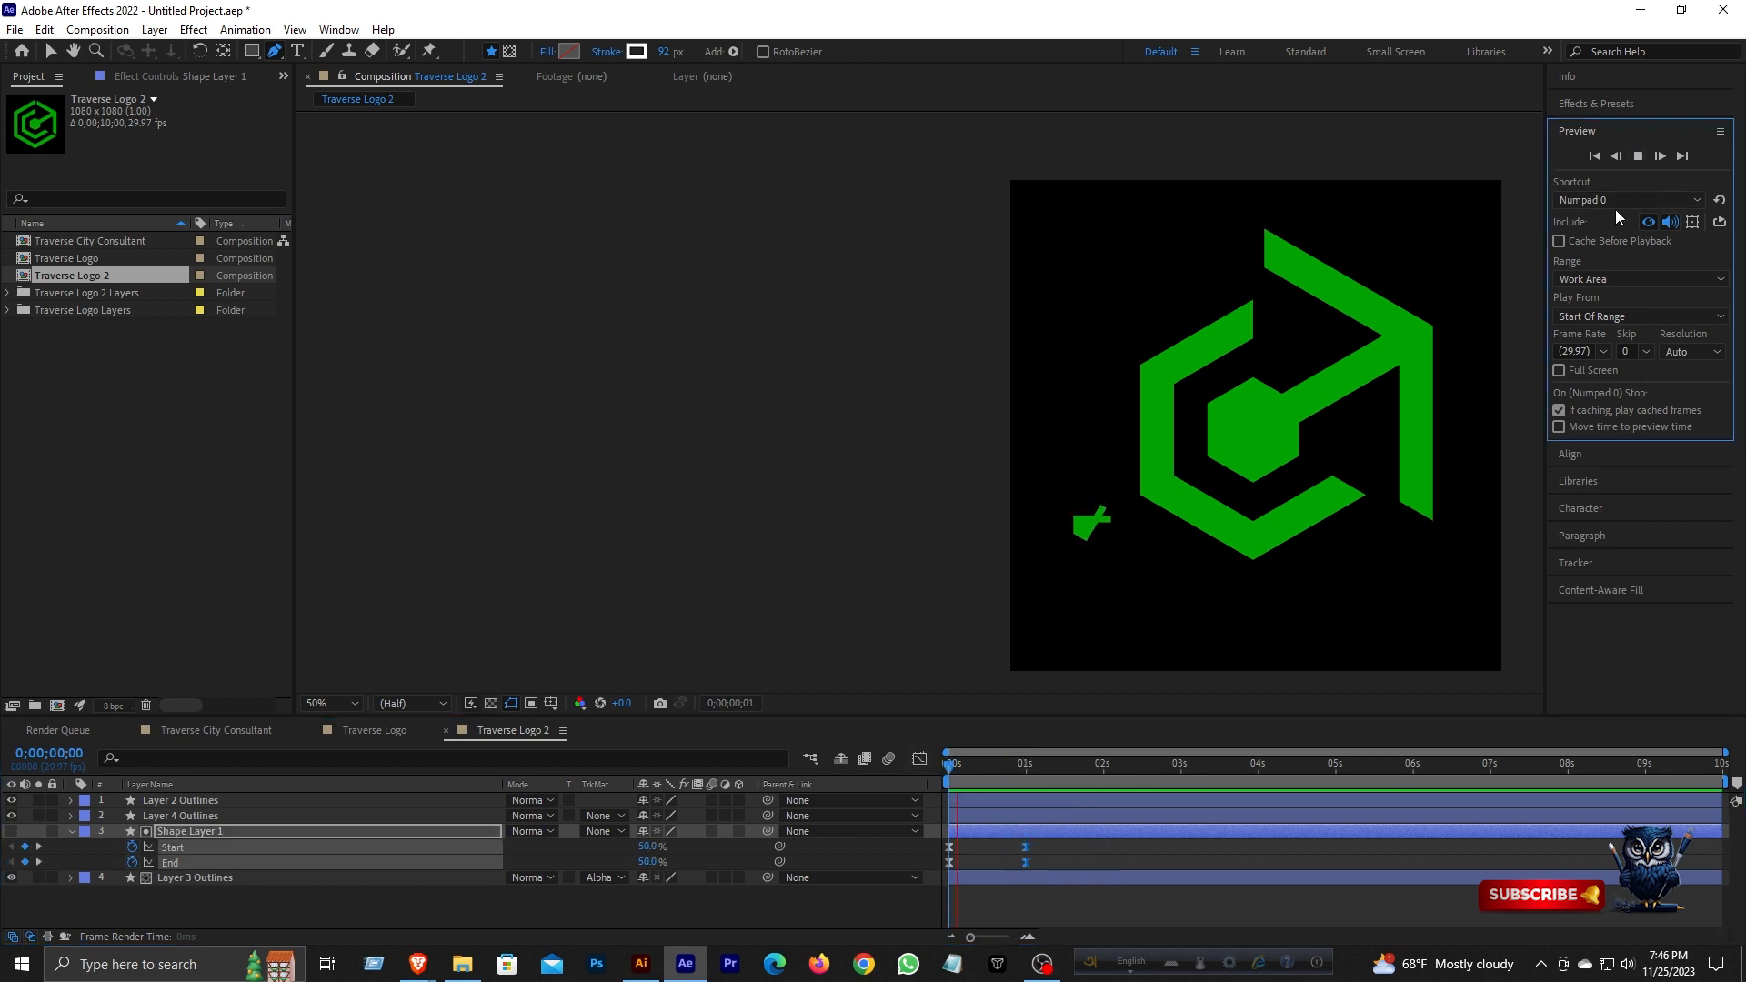
pyautogui.click(1638, 157)
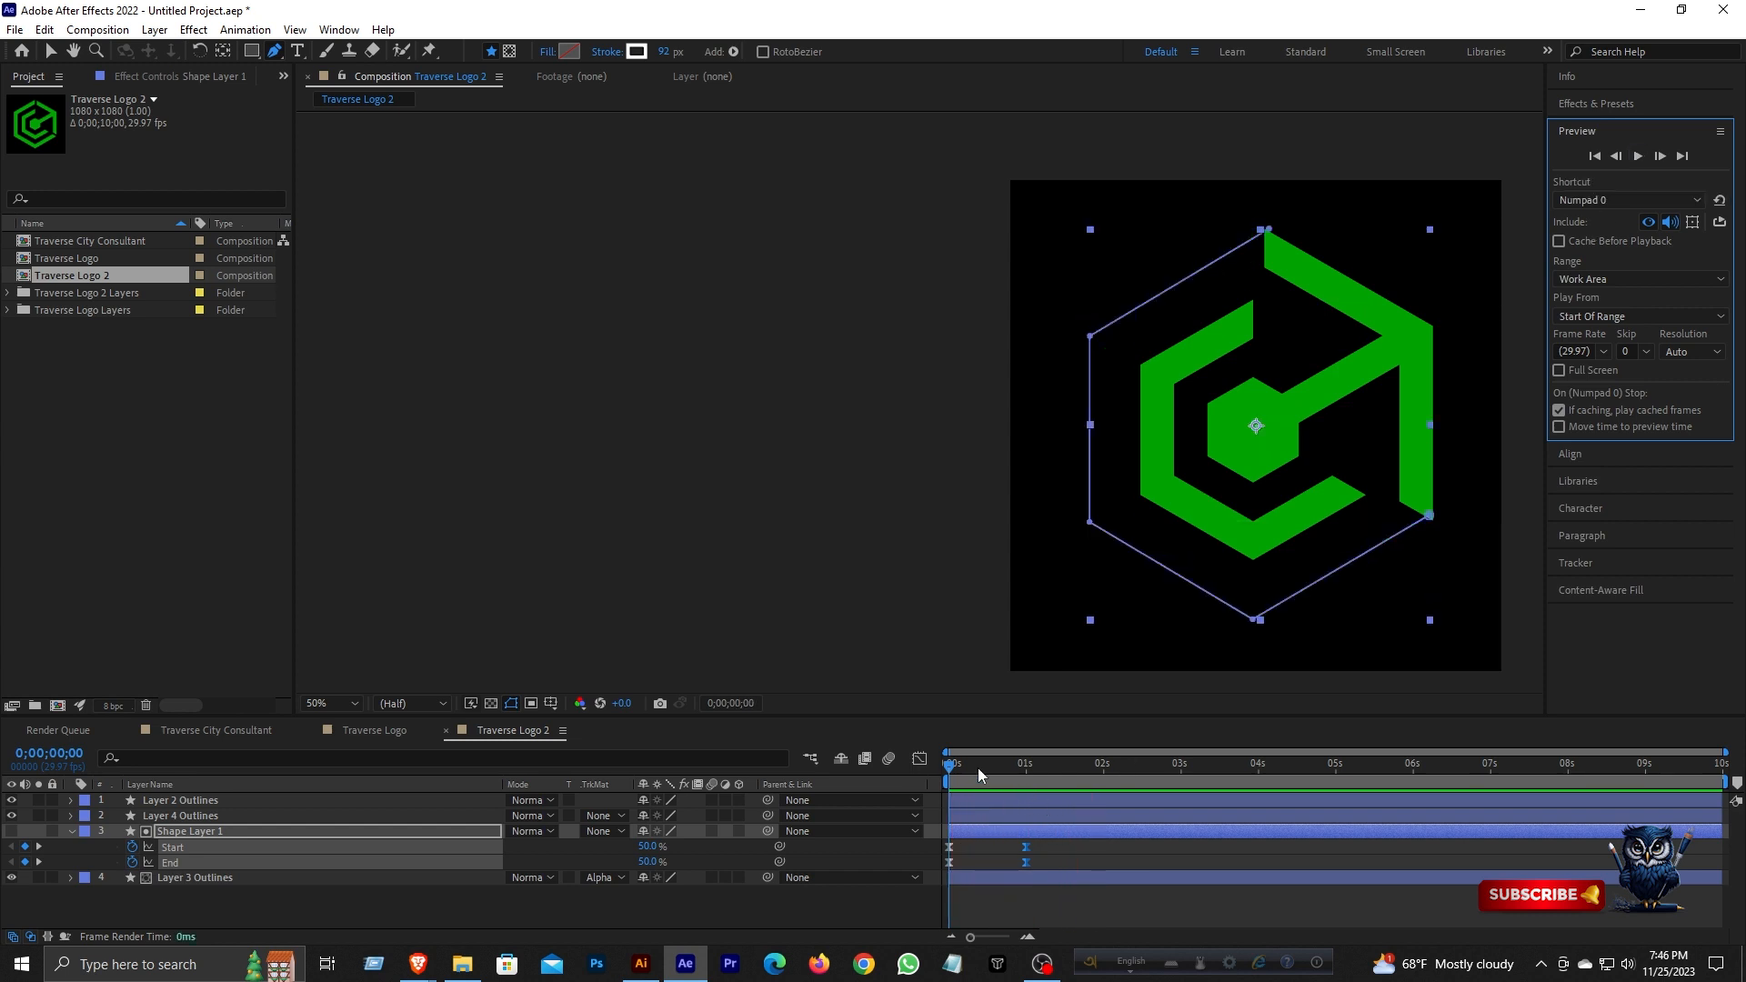
# - With no layer selected, draw a five-point open path along the middle of the inner C-shaped band, running past both of its ends
pyautogui.click(365, 902)
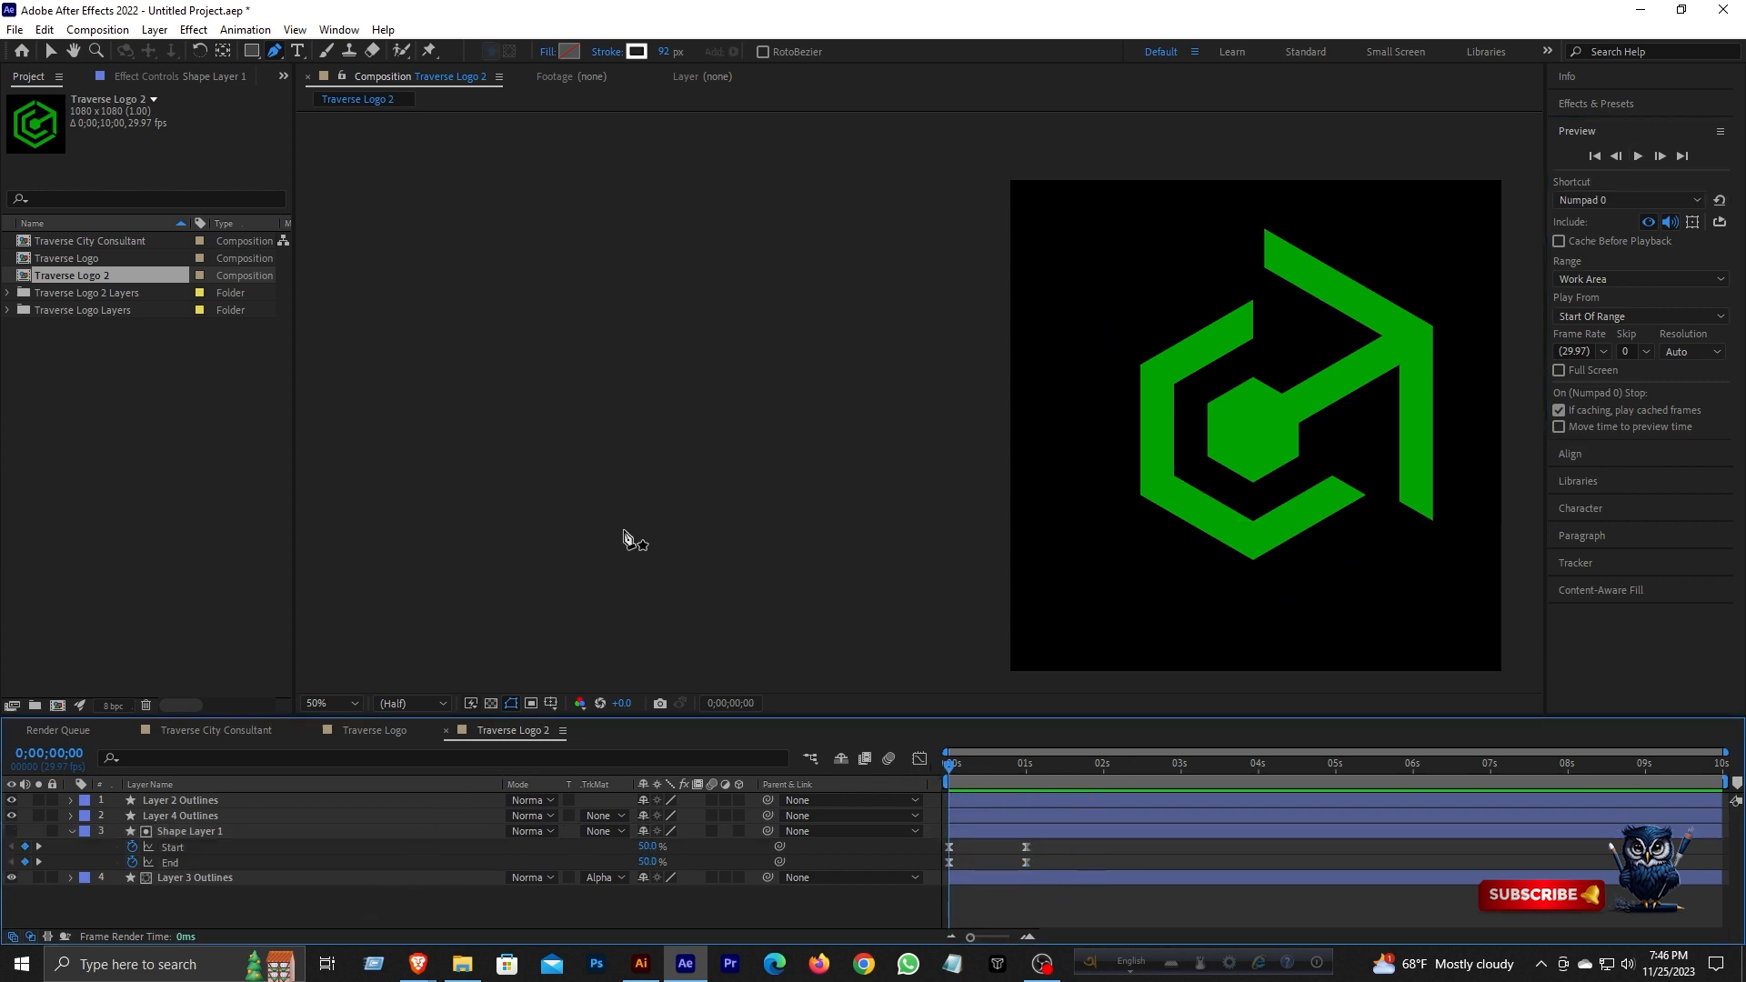
pyautogui.press('p')
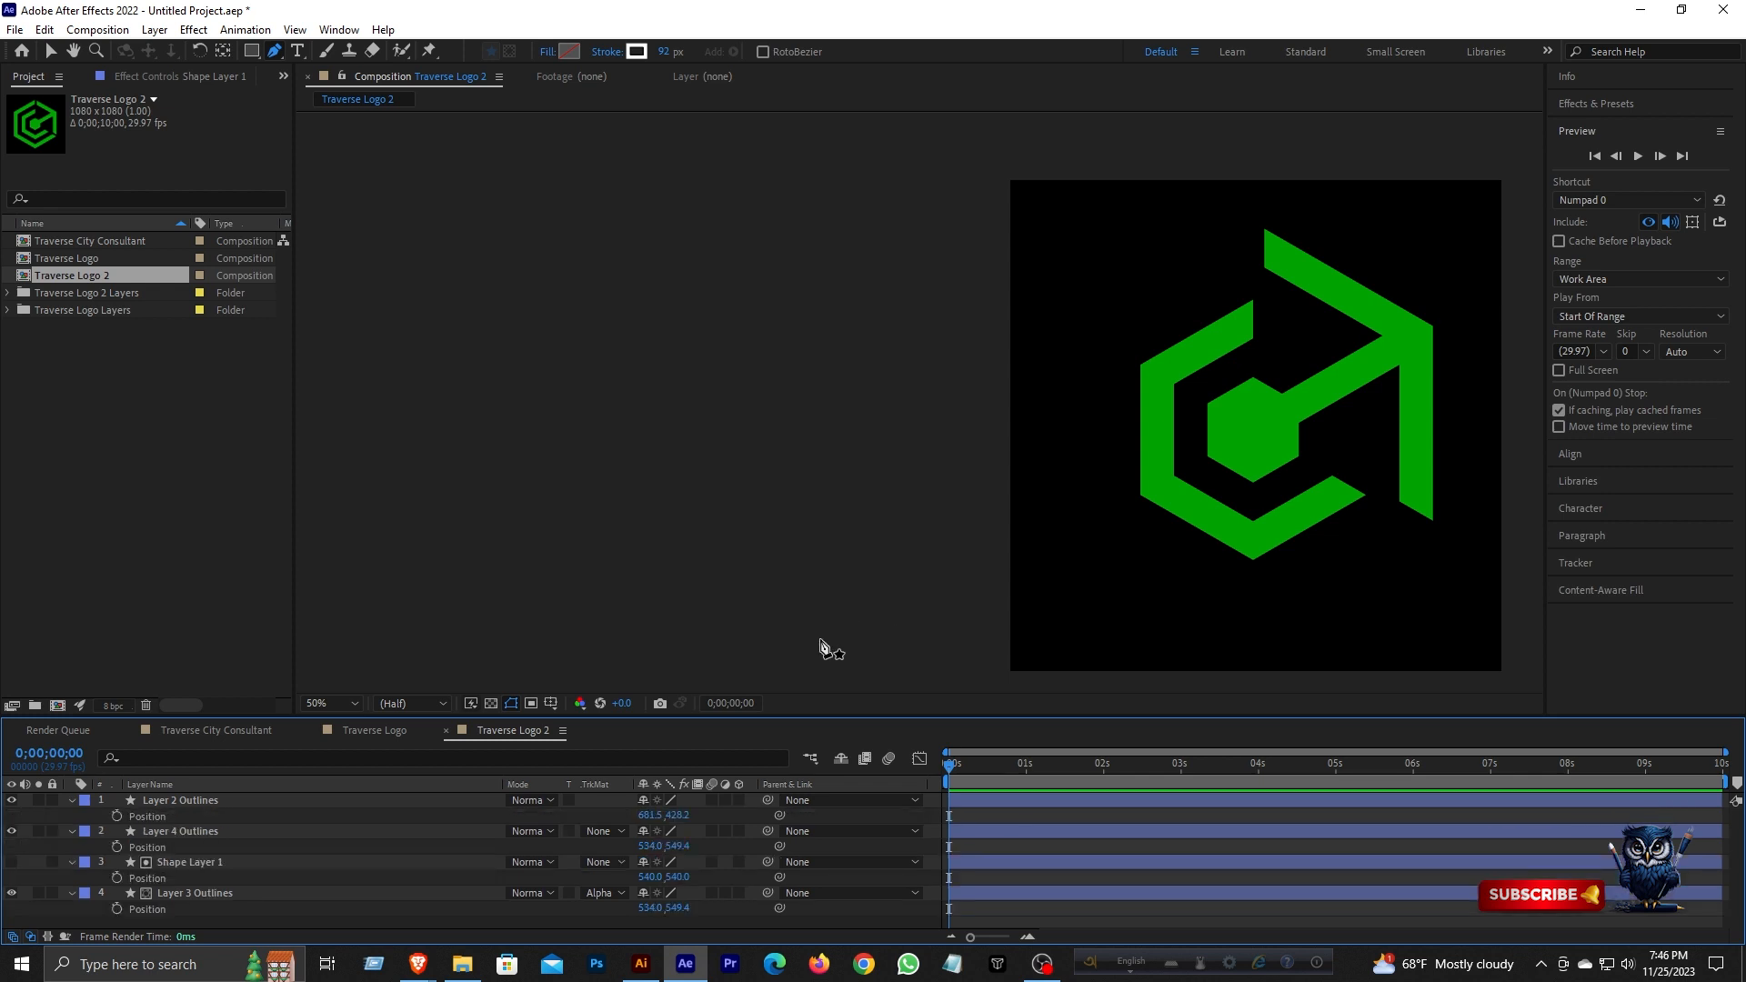
pyautogui.press('p')
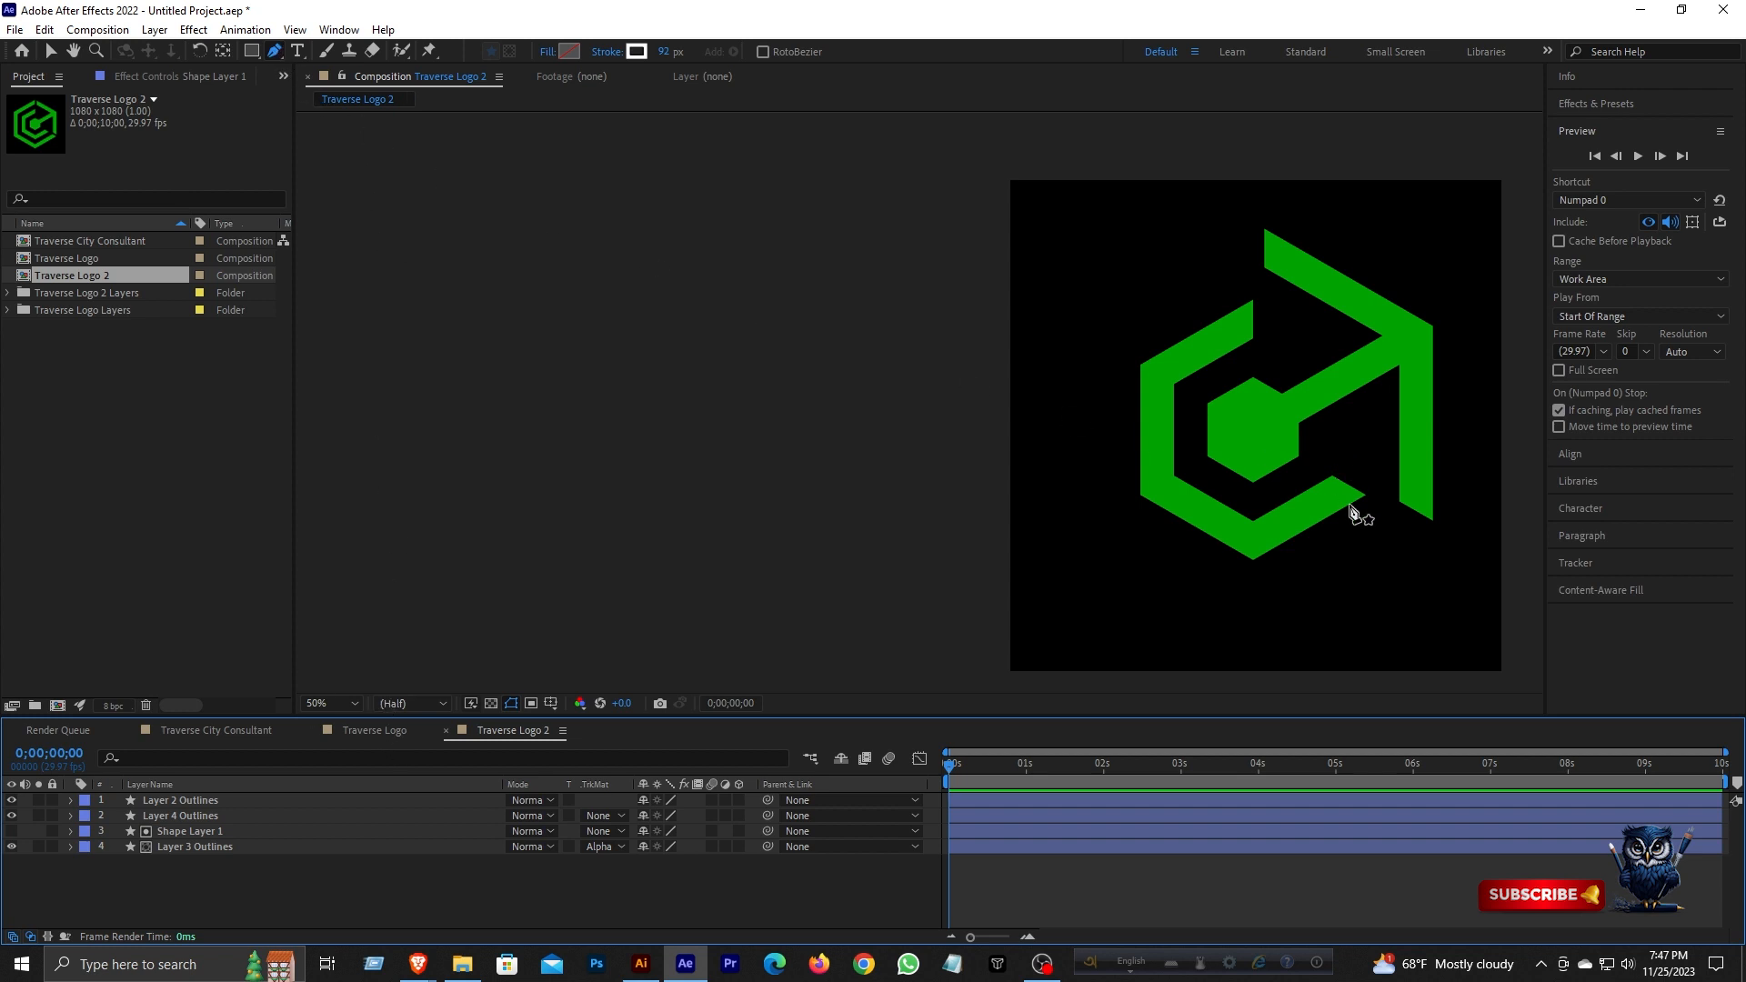
pyautogui.click(1369, 474)
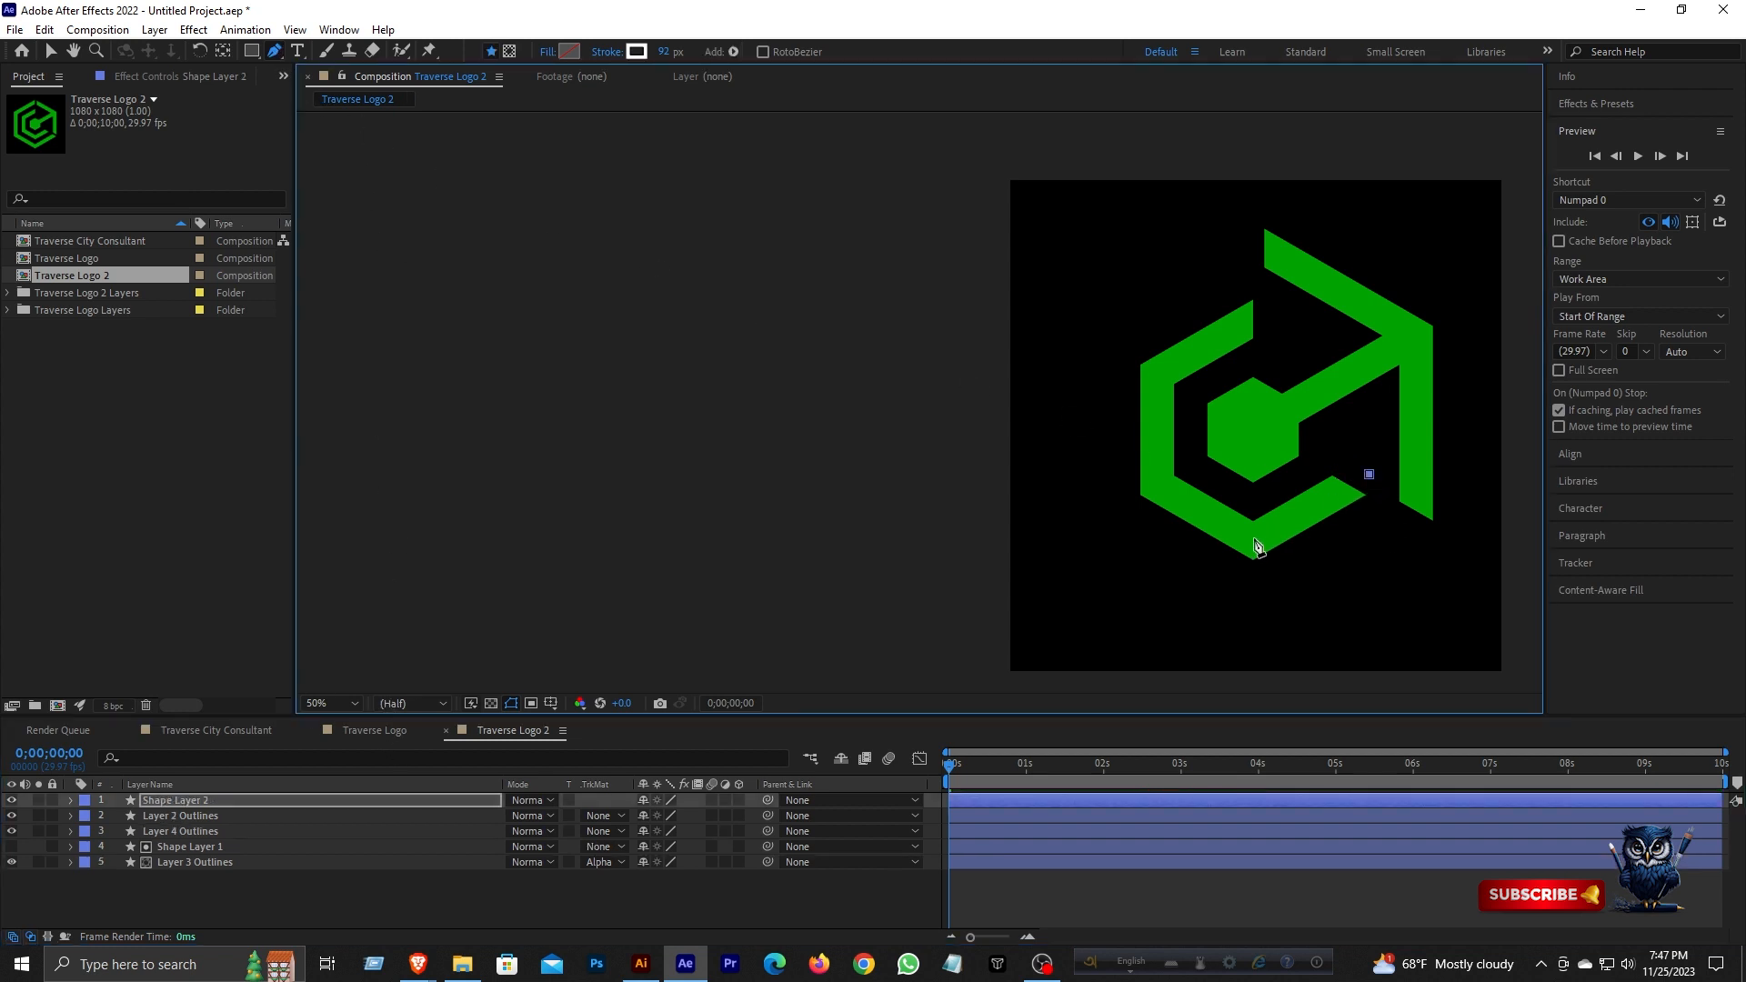
pyautogui.click(1253, 538)
pyautogui.click(1156, 485)
pyautogui.click(1158, 374)
pyautogui.click(1278, 309)
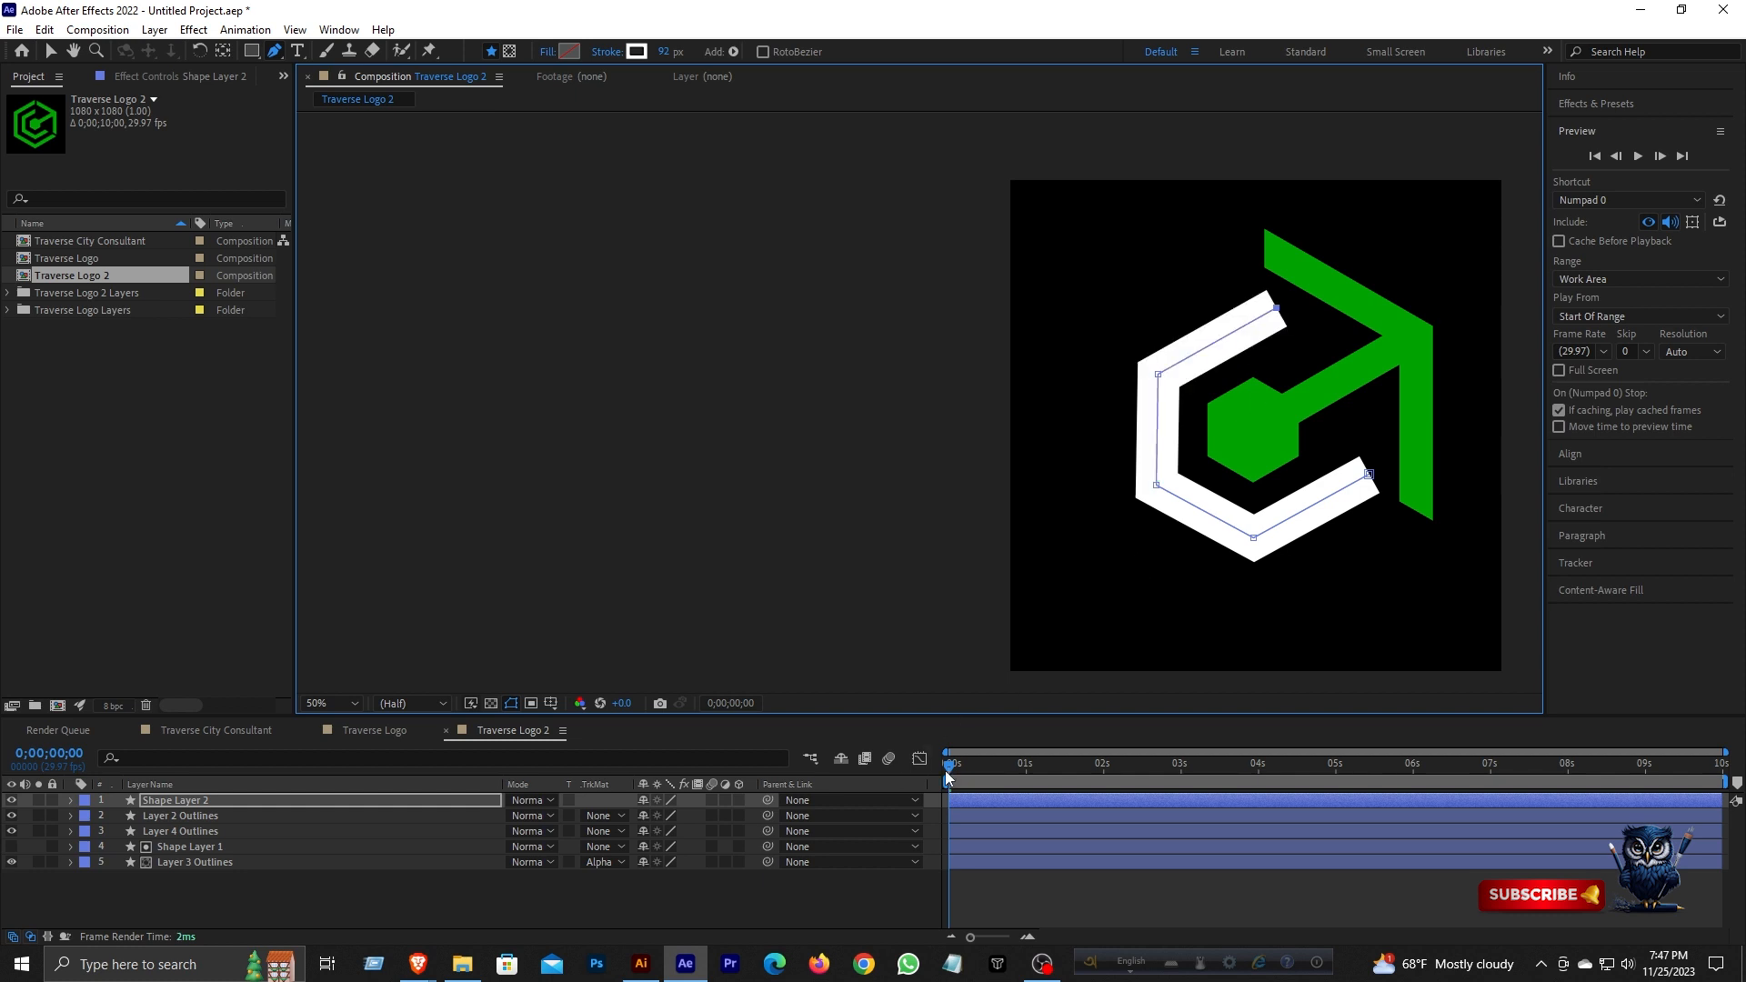
# - Add Trim Paths to Shape Layer 2 and set both Start and End to 50%
pyautogui.click(71, 800)
pyautogui.click(748, 816)
pyautogui.click(801, 718)
pyautogui.click(118, 863)
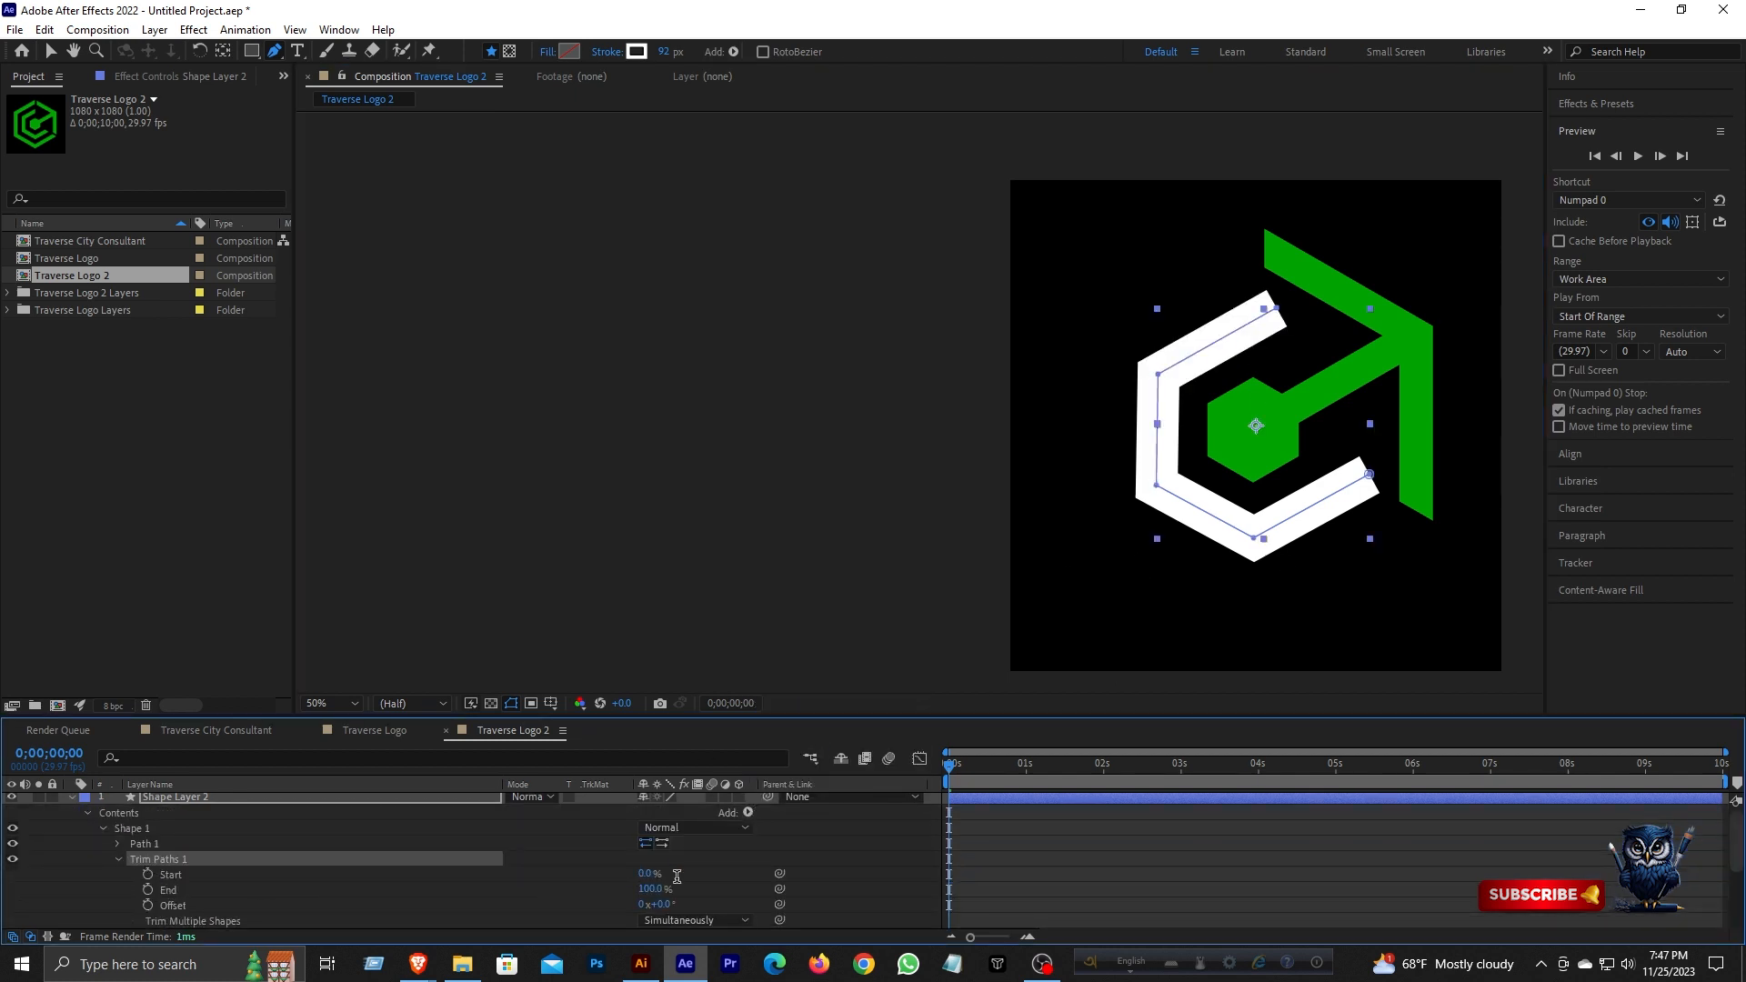
pyautogui.write('50')
pyautogui.press('Tab')
pyautogui.write('5')
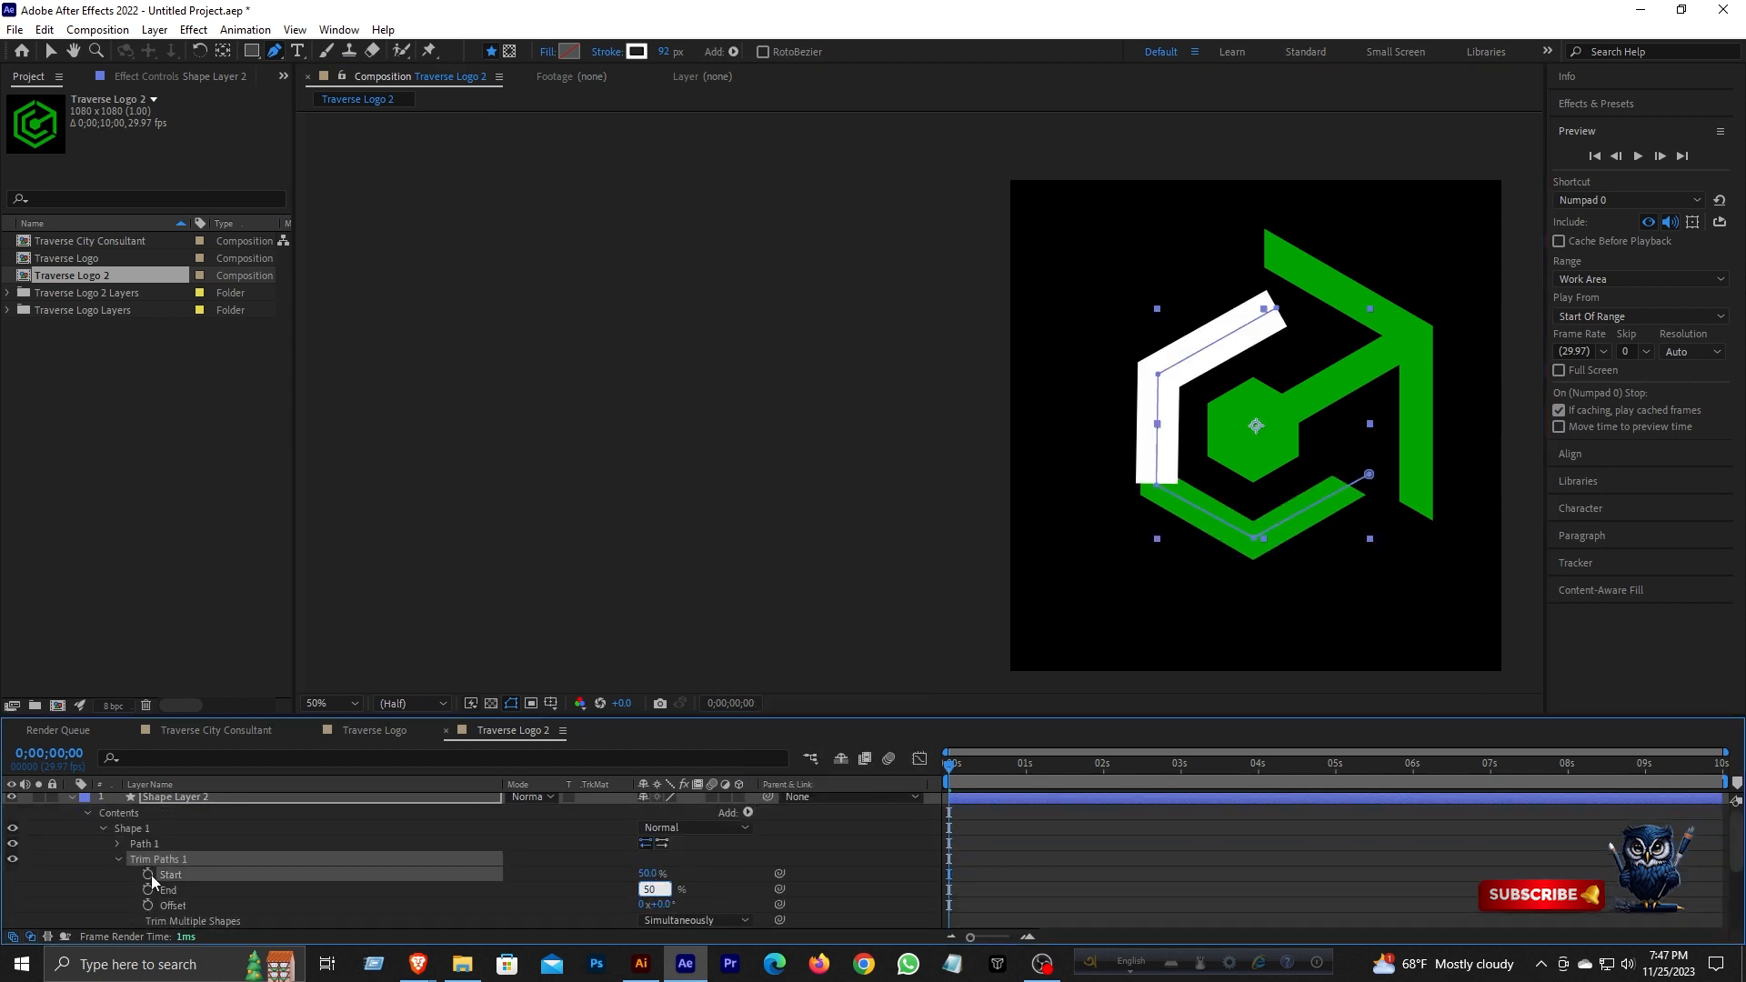
# - Keyframe Shape Layer 2's Trim Paths Start and End at 0 seconds, and set Start to 0% and End to 100% at 1 second
pyautogui.click(148, 874)
pyautogui.click(148, 890)
pyautogui.moveTo(950, 768)
pyautogui.mouseDown()
pyautogui.moveTo(1028, 776)
pyautogui.moveTo(930, 779)
pyautogui.moveTo(1049, 780)
pyautogui.mouseUp()
pyautogui.click(653, 874)
pyautogui.write('0')
pyautogui.press('Return')
pyautogui.write('100')
pyautogui.press('Return')
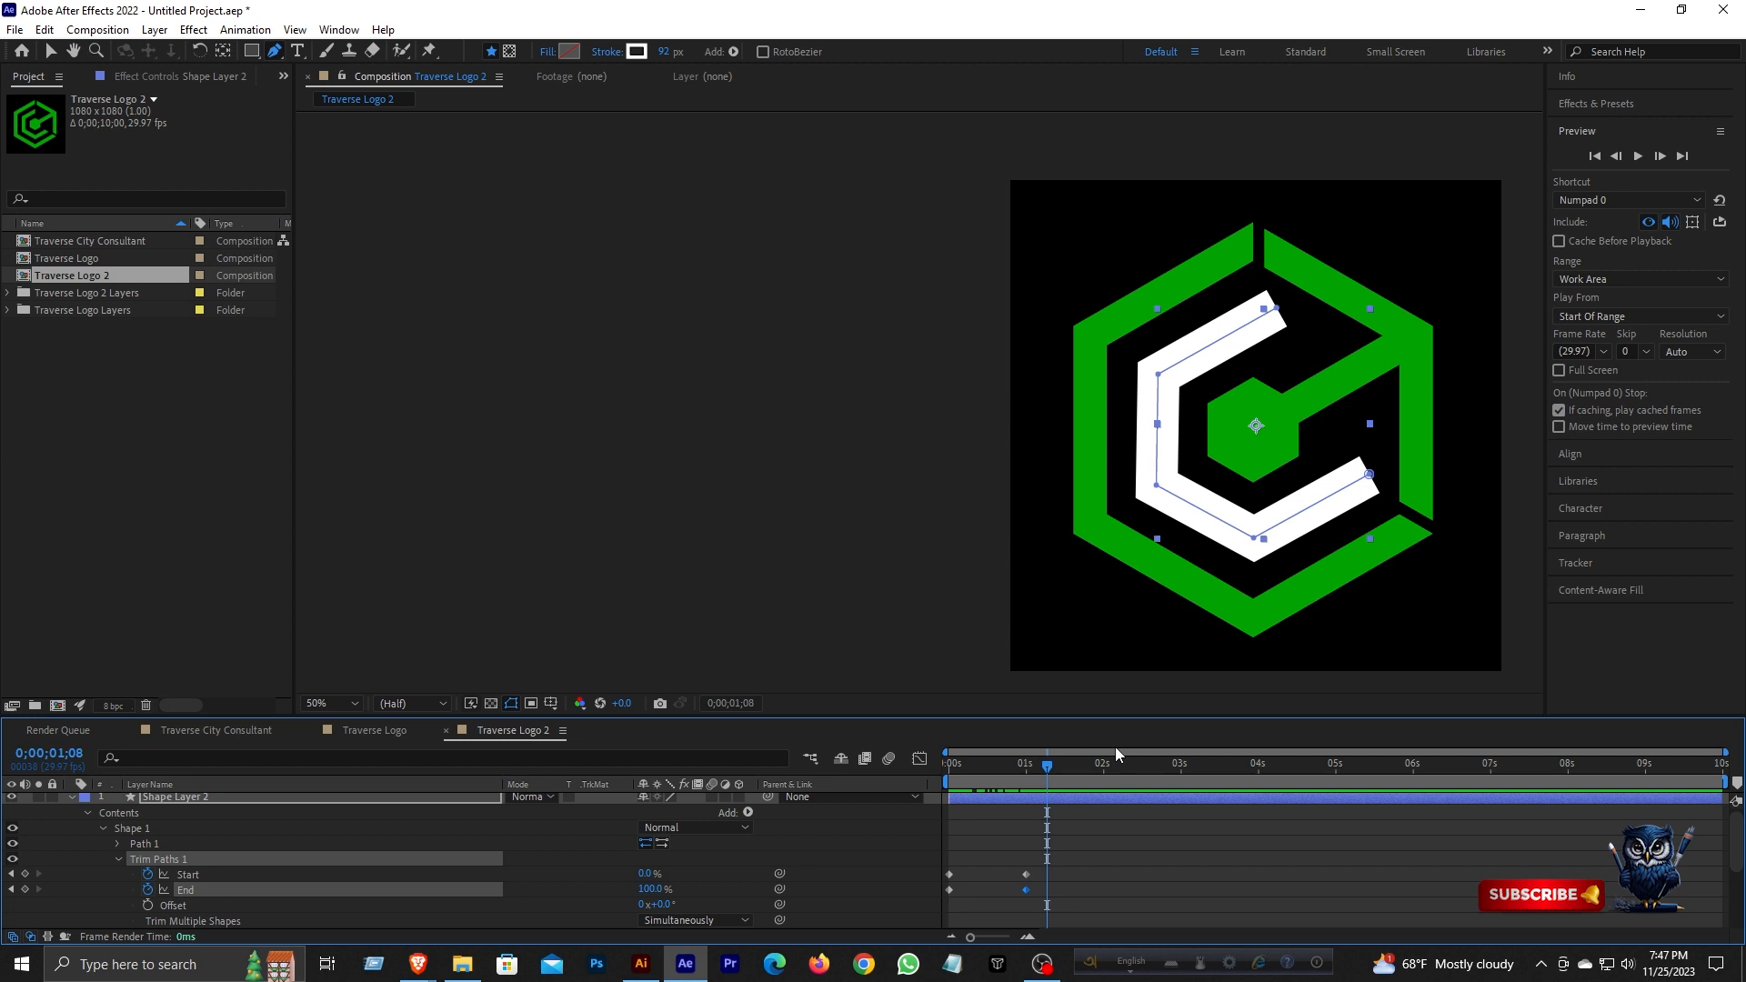
# - Apply Easy Ease to Shape Layer 2's Trim Paths keyframes and reshape their speed graph to peak early
pyautogui.moveTo(1045, 768)
pyautogui.mouseDown()
pyautogui.moveTo(959, 778)
pyautogui.moveTo(1059, 768)
pyautogui.moveTo(1028, 777)
pyautogui.mouseUp()
pyautogui.moveTo(942, 921); pyautogui.dragTo(1033, 869)
pyautogui.press('F9')
pyautogui.hotkey('shift', 'F3')
pyautogui.hotkey('shift', 'F3')
pyautogui.moveTo(1028, 767); pyautogui.dragTo(988, 769)
pyautogui.press('u')
# - Move Shape Layer 2 directly above Layer 4 Outlines, make it that layer's Alpha Matte, and scrub through the reveal
pyautogui.moveTo(242, 801); pyautogui.dragTo(242, 826)
pyautogui.click(605, 832)
pyautogui.click(682, 643)
pyautogui.moveTo(992, 769)
pyautogui.mouseDown()
pyautogui.moveTo(978, 782)
pyautogui.moveTo(1011, 778)
pyautogui.mouseUp()
# - With no layer selected, draw a three-point path from beside the central hexagon along the arrow shaft to the corner, and down the vertical bar
pyautogui.click(251, 801)
pyautogui.hotkey('ctrl', 'shift', 'a')
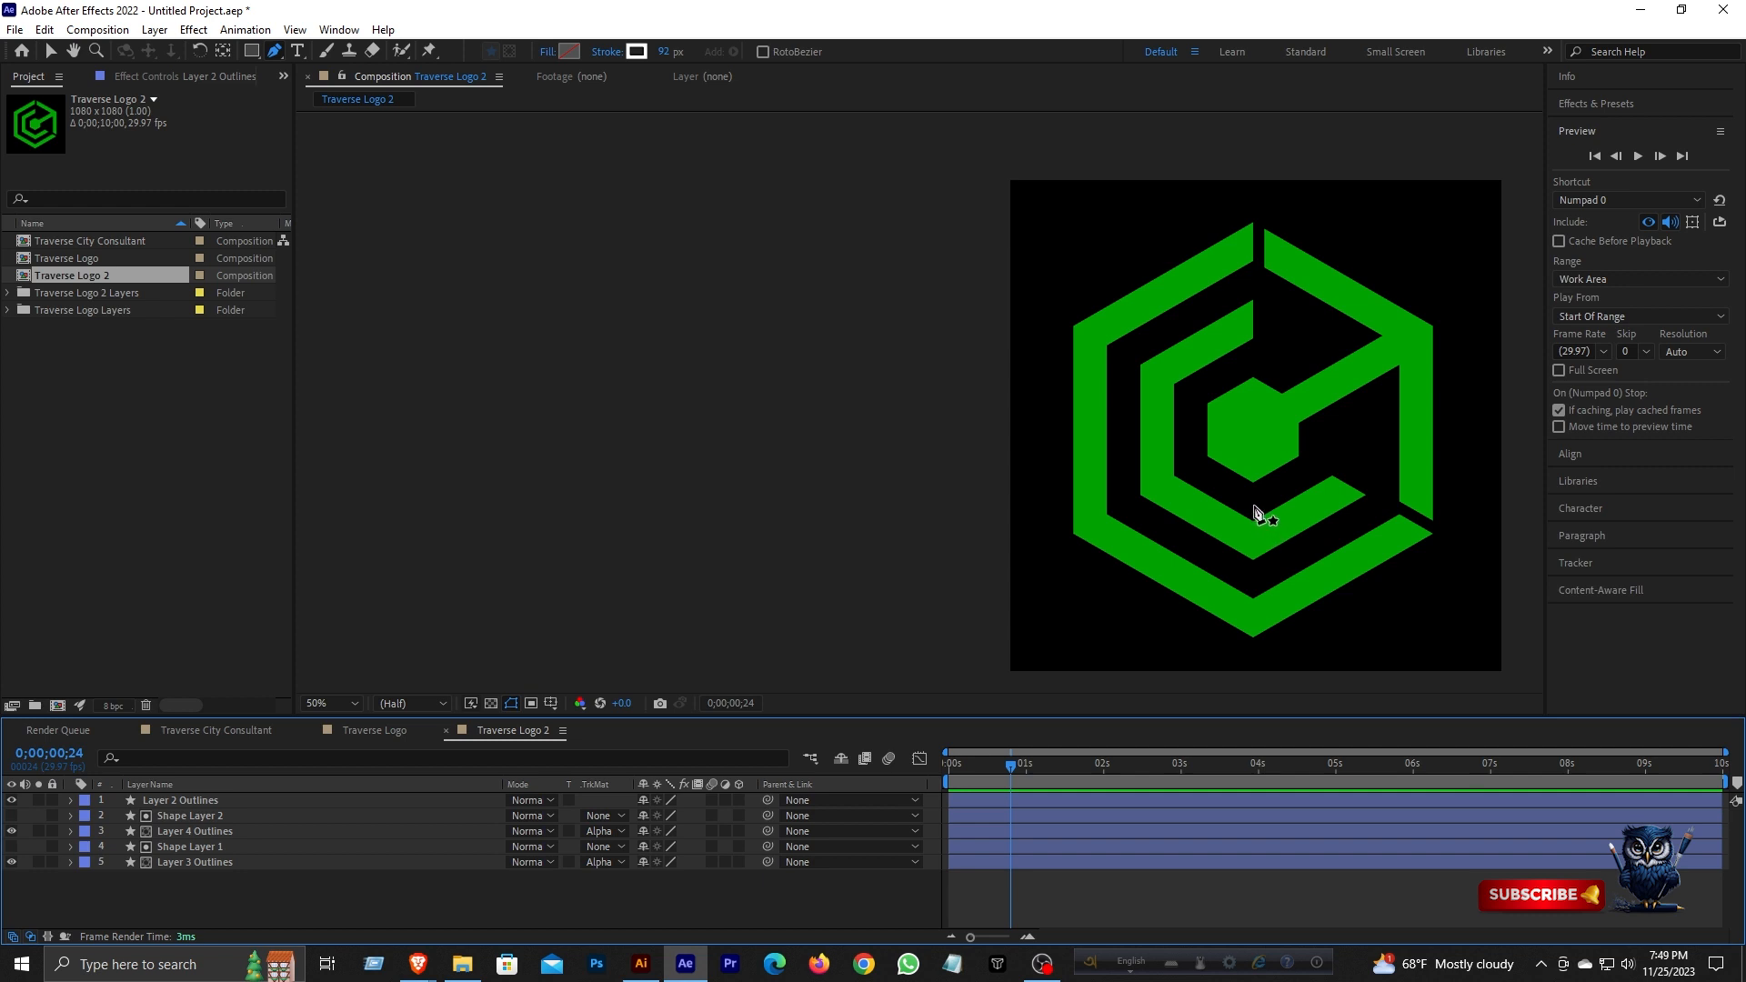
pyautogui.click(1194, 461)
pyautogui.click(1401, 342)
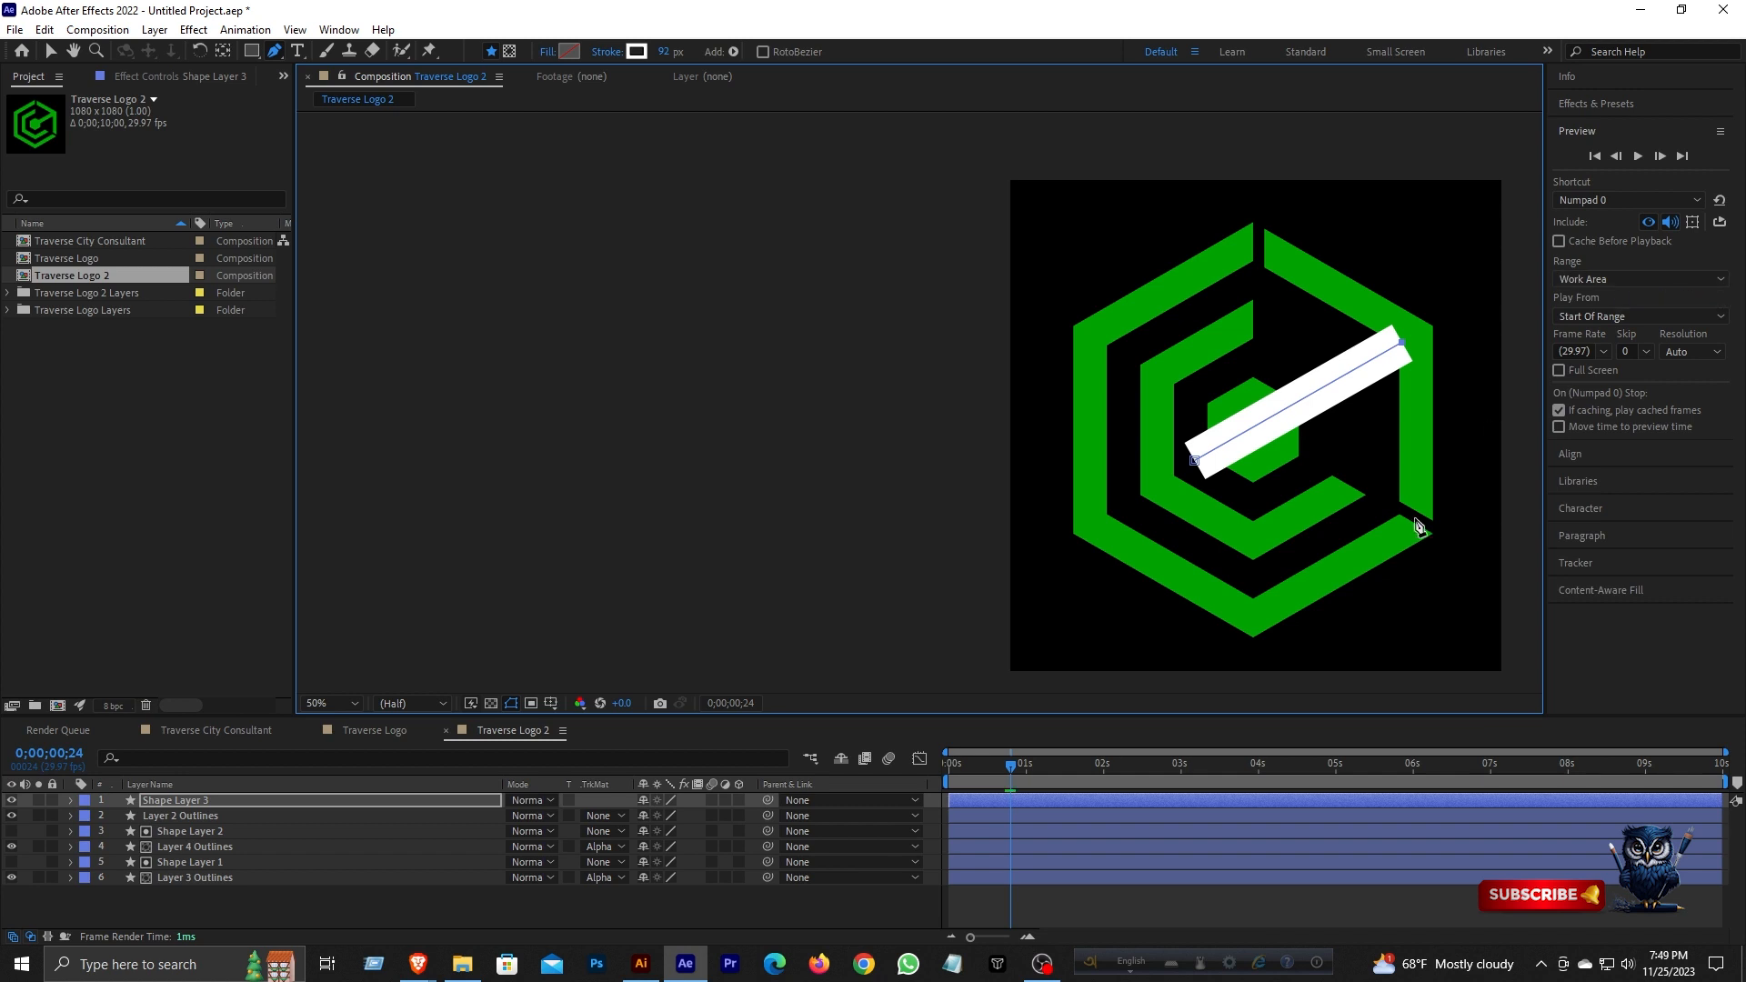
pyautogui.hotkey('ctrl', 'z')
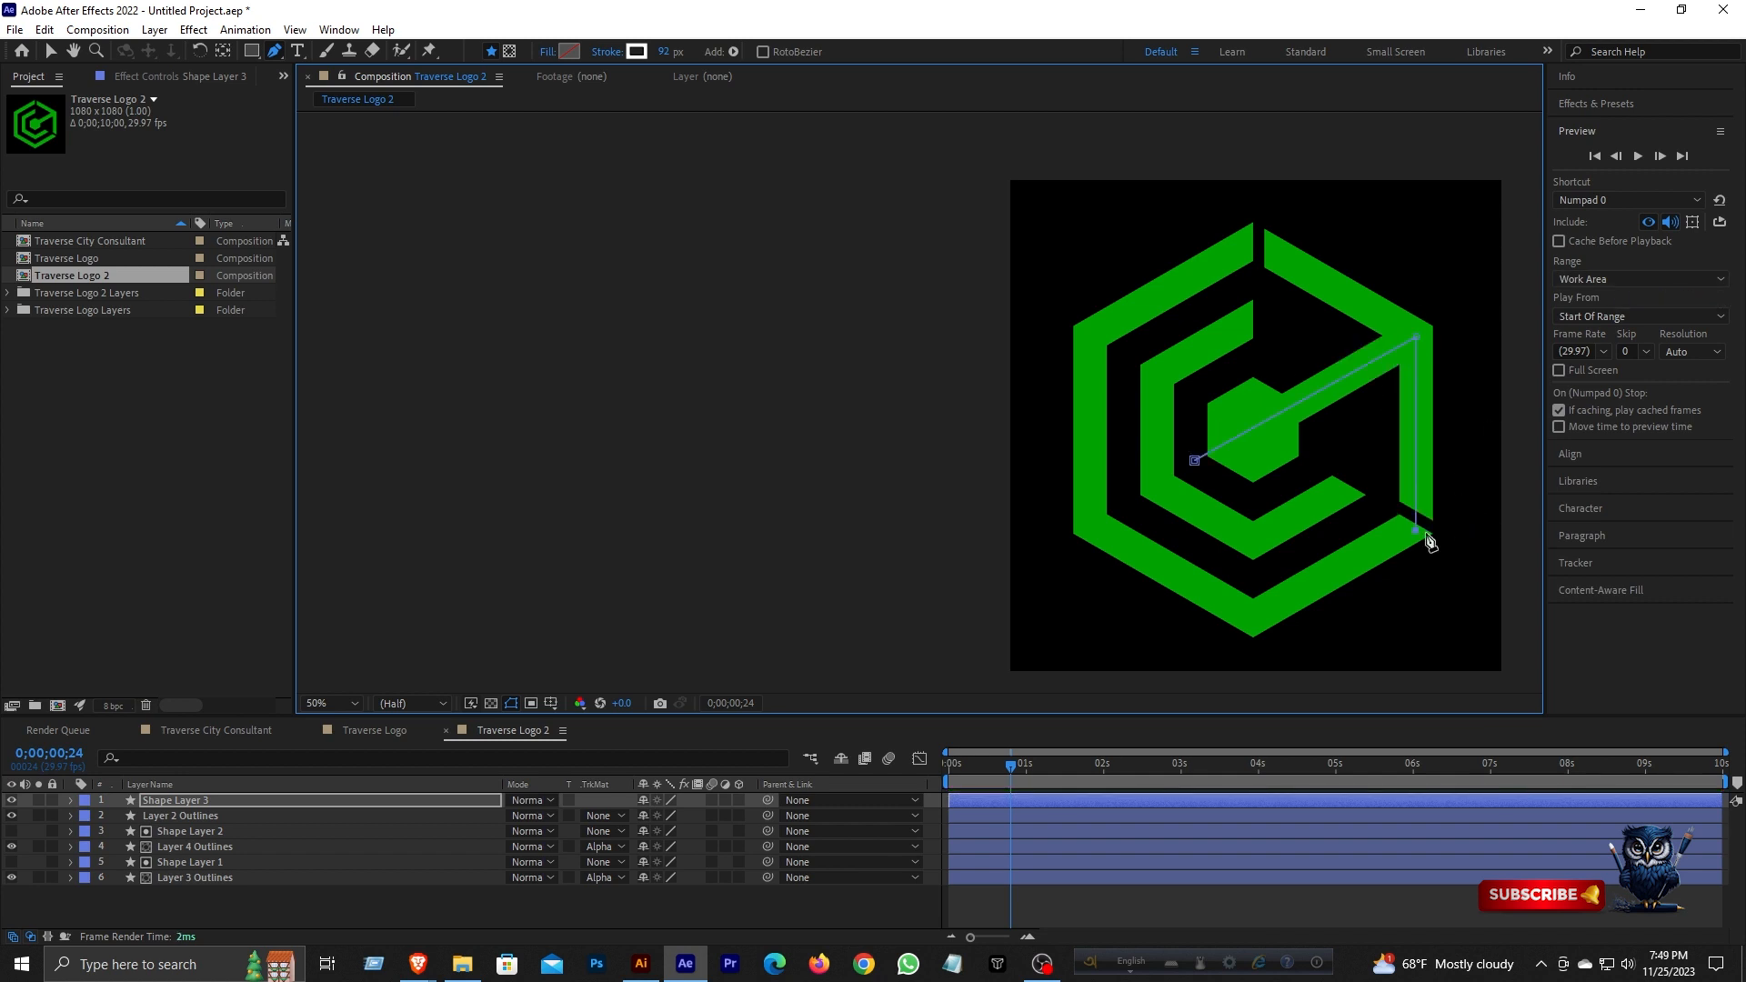
pyautogui.click(1415, 531)
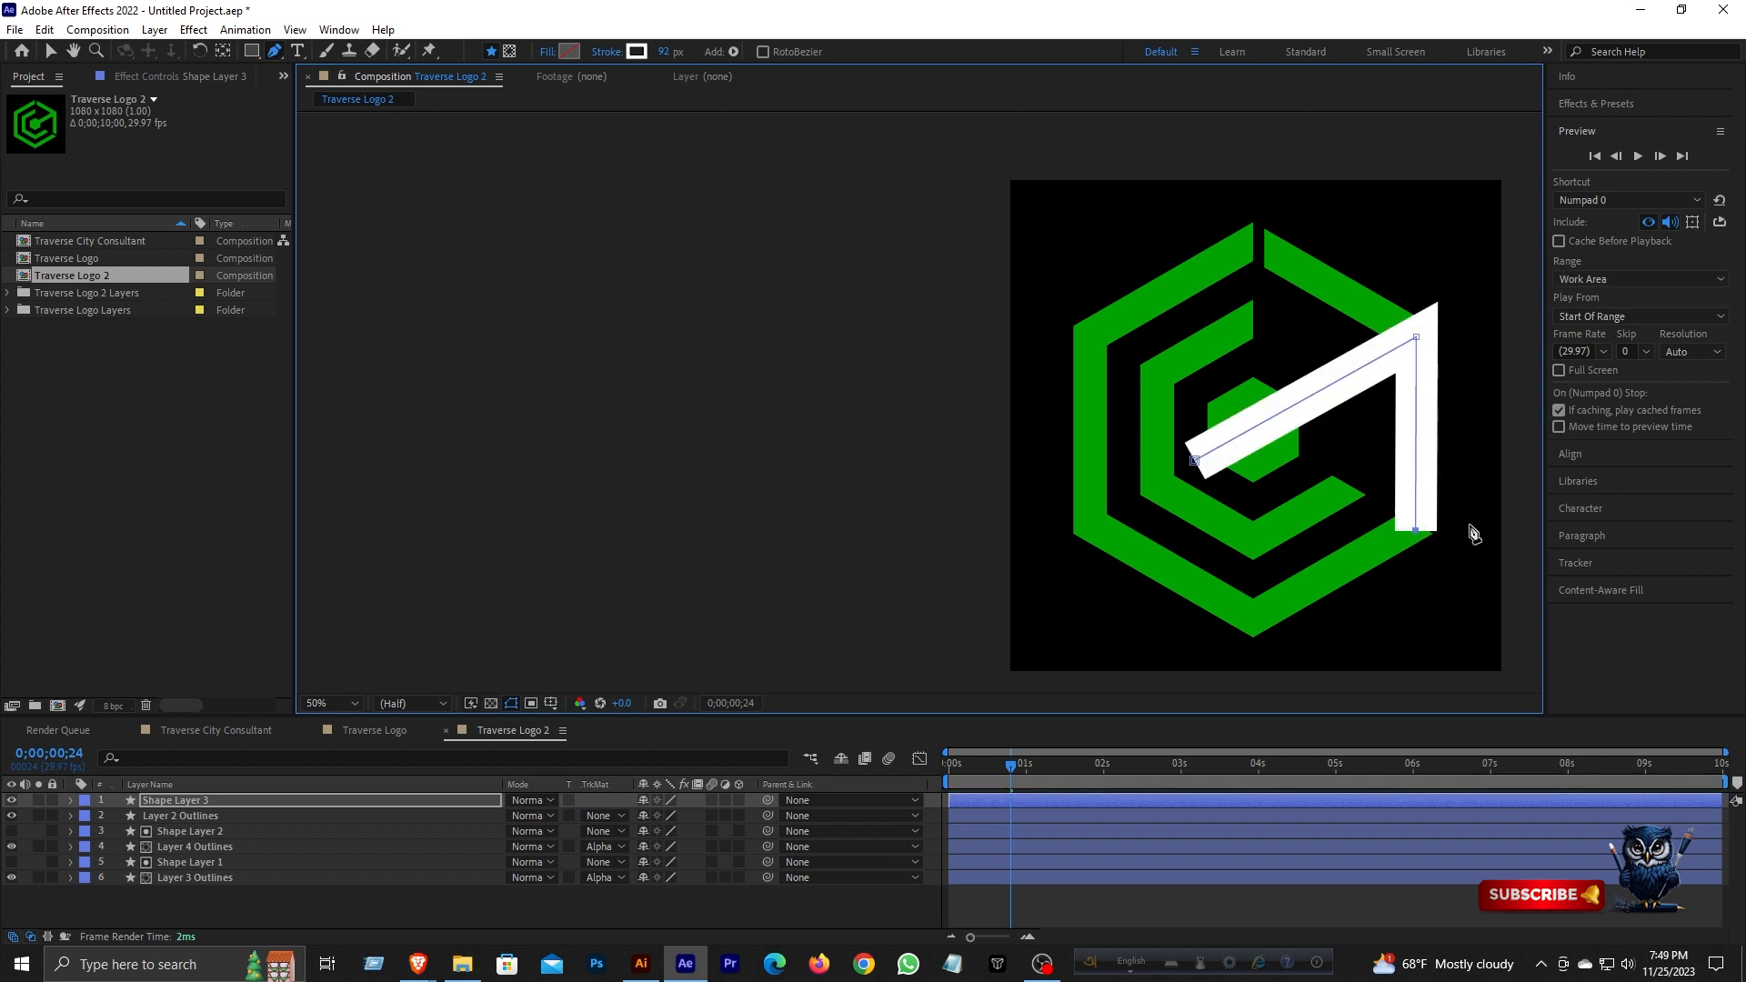
# - Widen Shape Layer 3's stroke to 769 px
pyautogui.click(71, 800)
pyautogui.moveTo(664, 52); pyautogui.dragTo(775, 47)
pyautogui.click(1009, 766)
pyautogui.moveTo(1009, 766); pyautogui.dragTo(1029, 768)
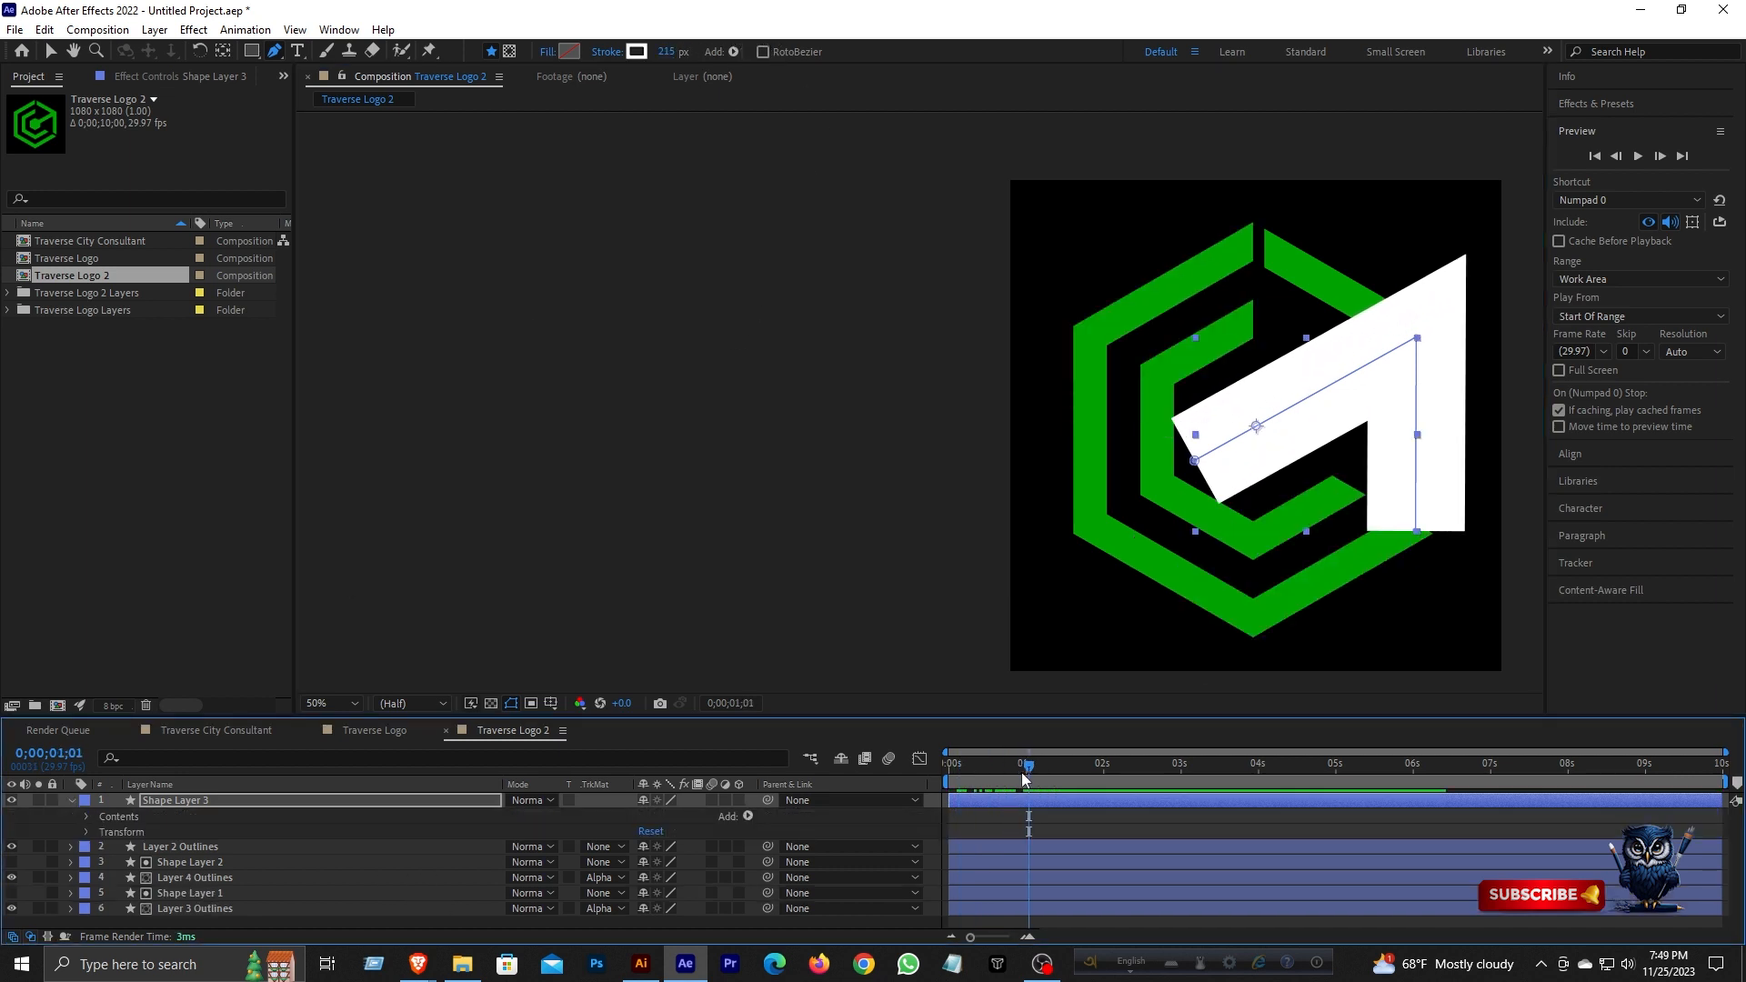
pyautogui.moveTo(664, 52); pyautogui.dragTo(1217, 94)
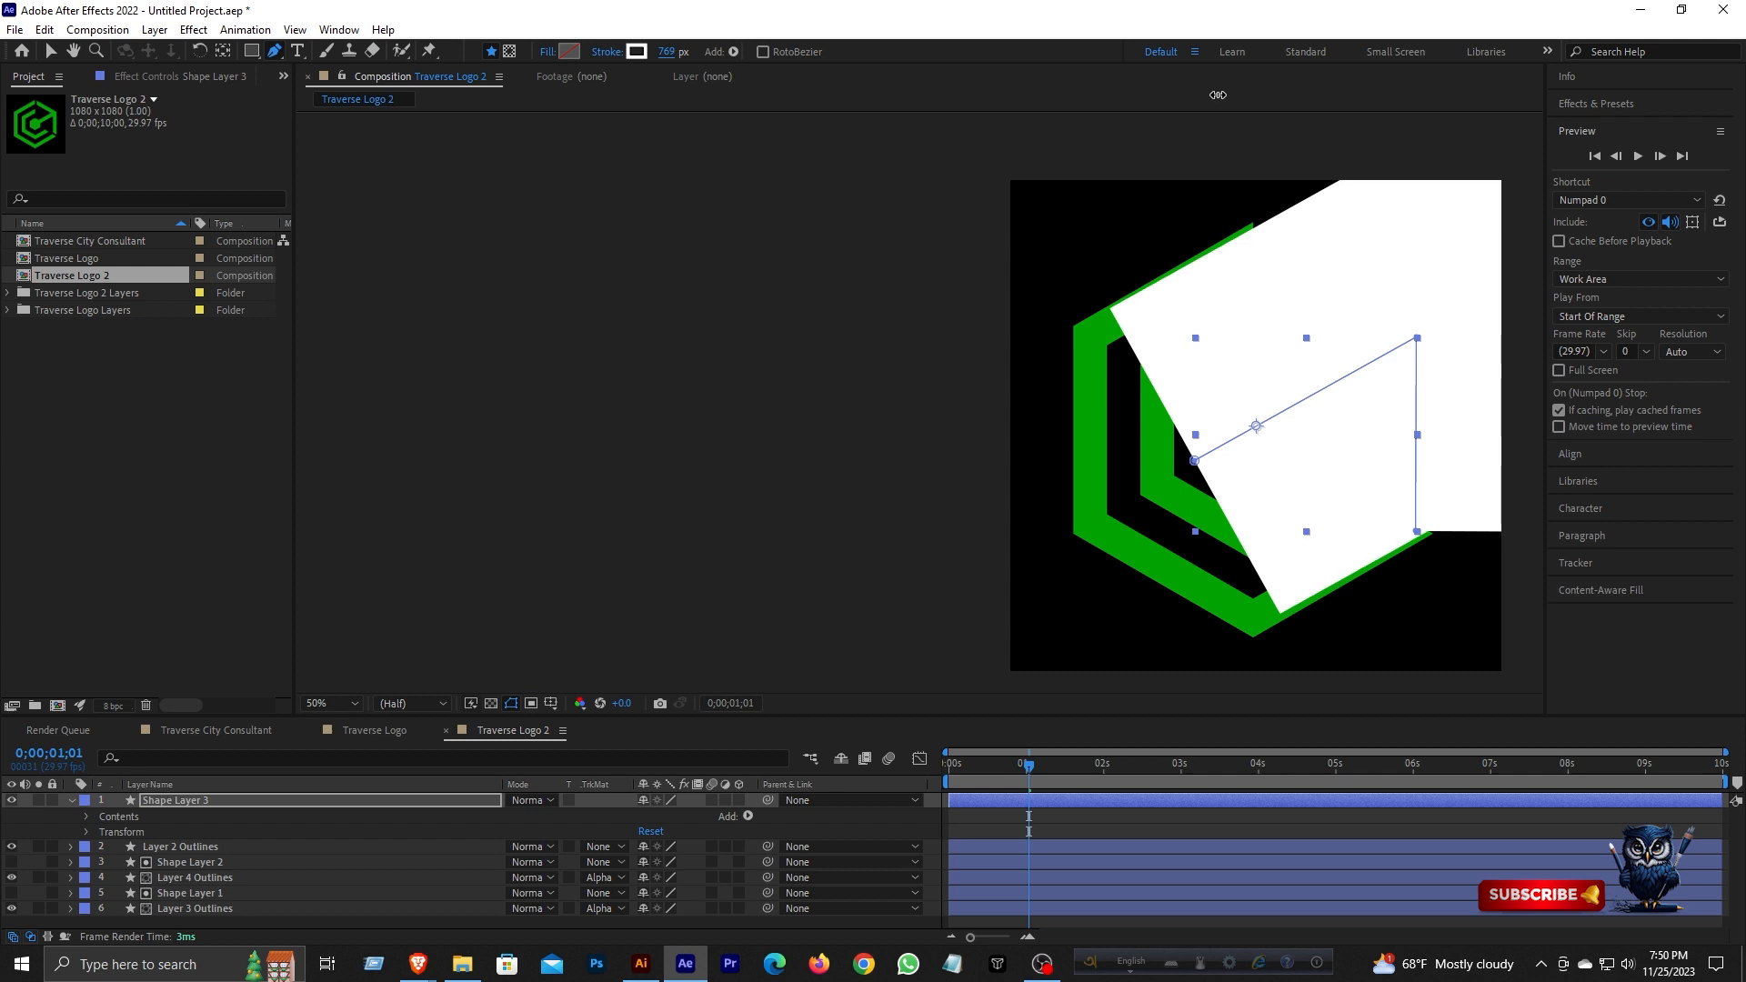
# - Delete the lower end point of Shape Layer 3's path and move its corner point slightly outside the logo's upper corner
pyautogui.click(1416, 532)
pyautogui.press('Delete')
pyautogui.moveTo(1416, 336); pyautogui.dragTo(1441, 325)
# - Add Trim Paths to Shape Layer 3 and keyframe End from 0% at 0 seconds to 100% at 1 second
pyautogui.moveTo(1013, 771); pyautogui.dragTo(939, 780)
pyautogui.click(748, 817)
pyautogui.click(791, 716)
pyautogui.click(148, 889)
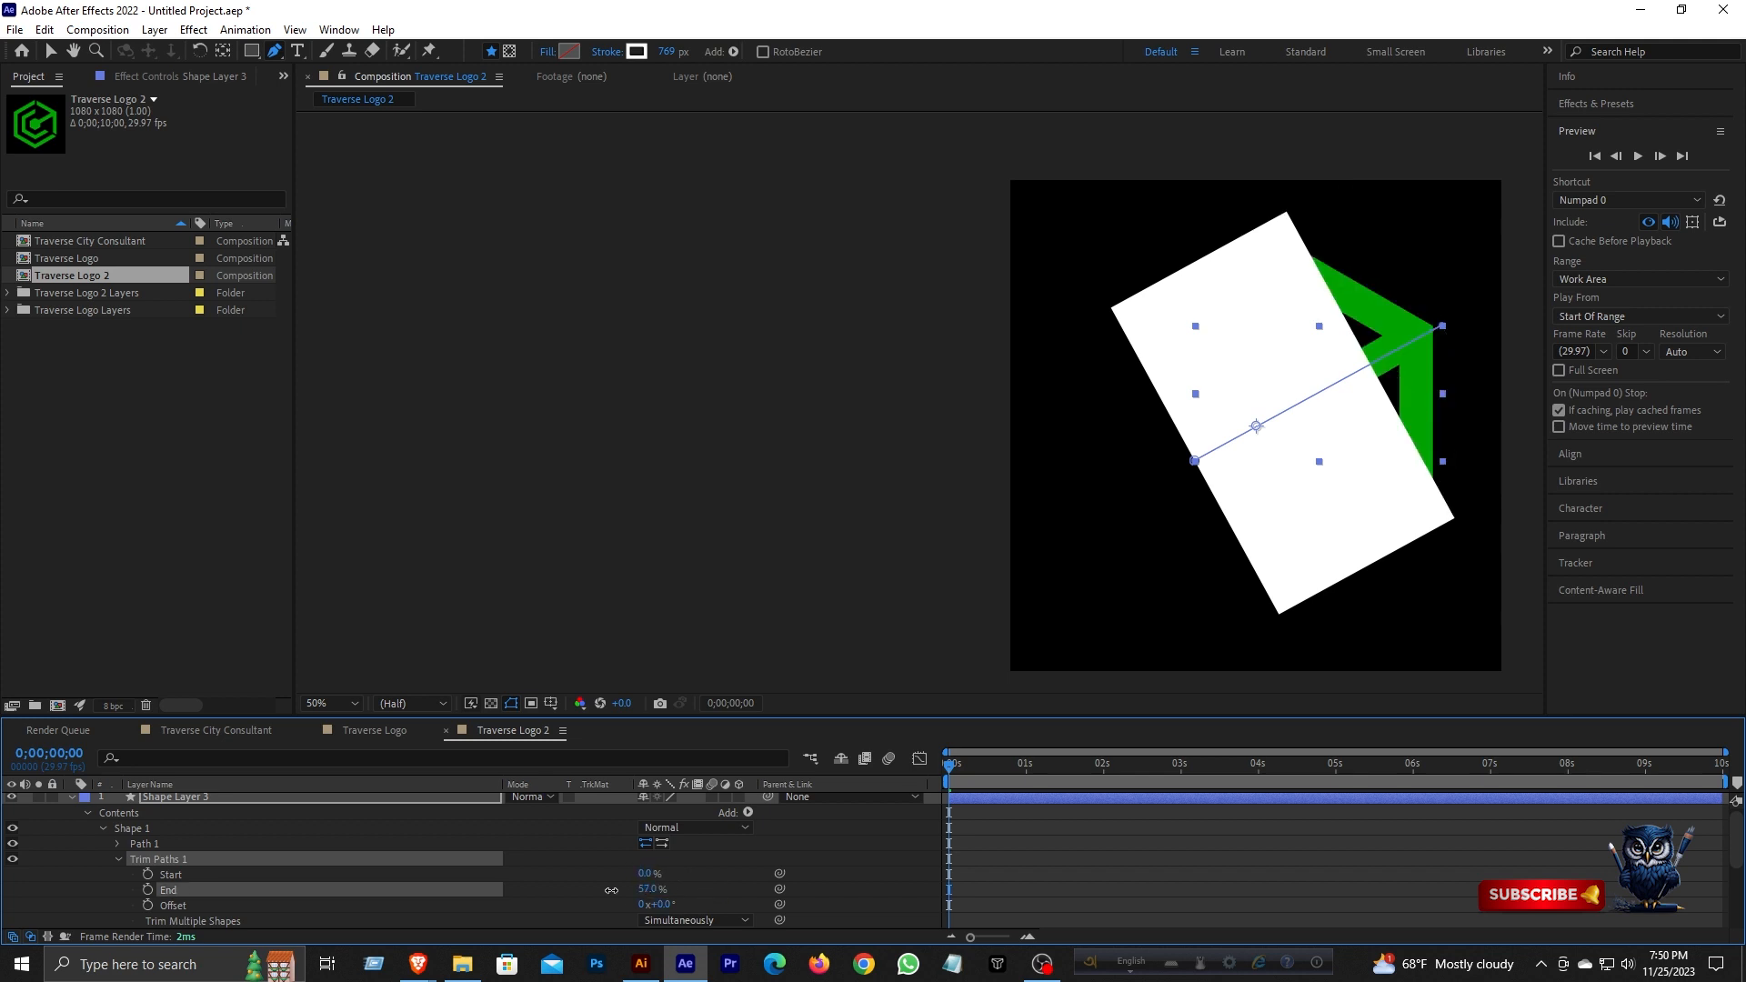
pyautogui.moveTo(948, 766); pyautogui.dragTo(1027, 775)
# - Apply Easy Ease to Shape Layer 3's End keyframes, reshape their speed graph to peak early, and preview from the first frame
pyautogui.moveTo(1037, 920); pyautogui.dragTo(964, 888)
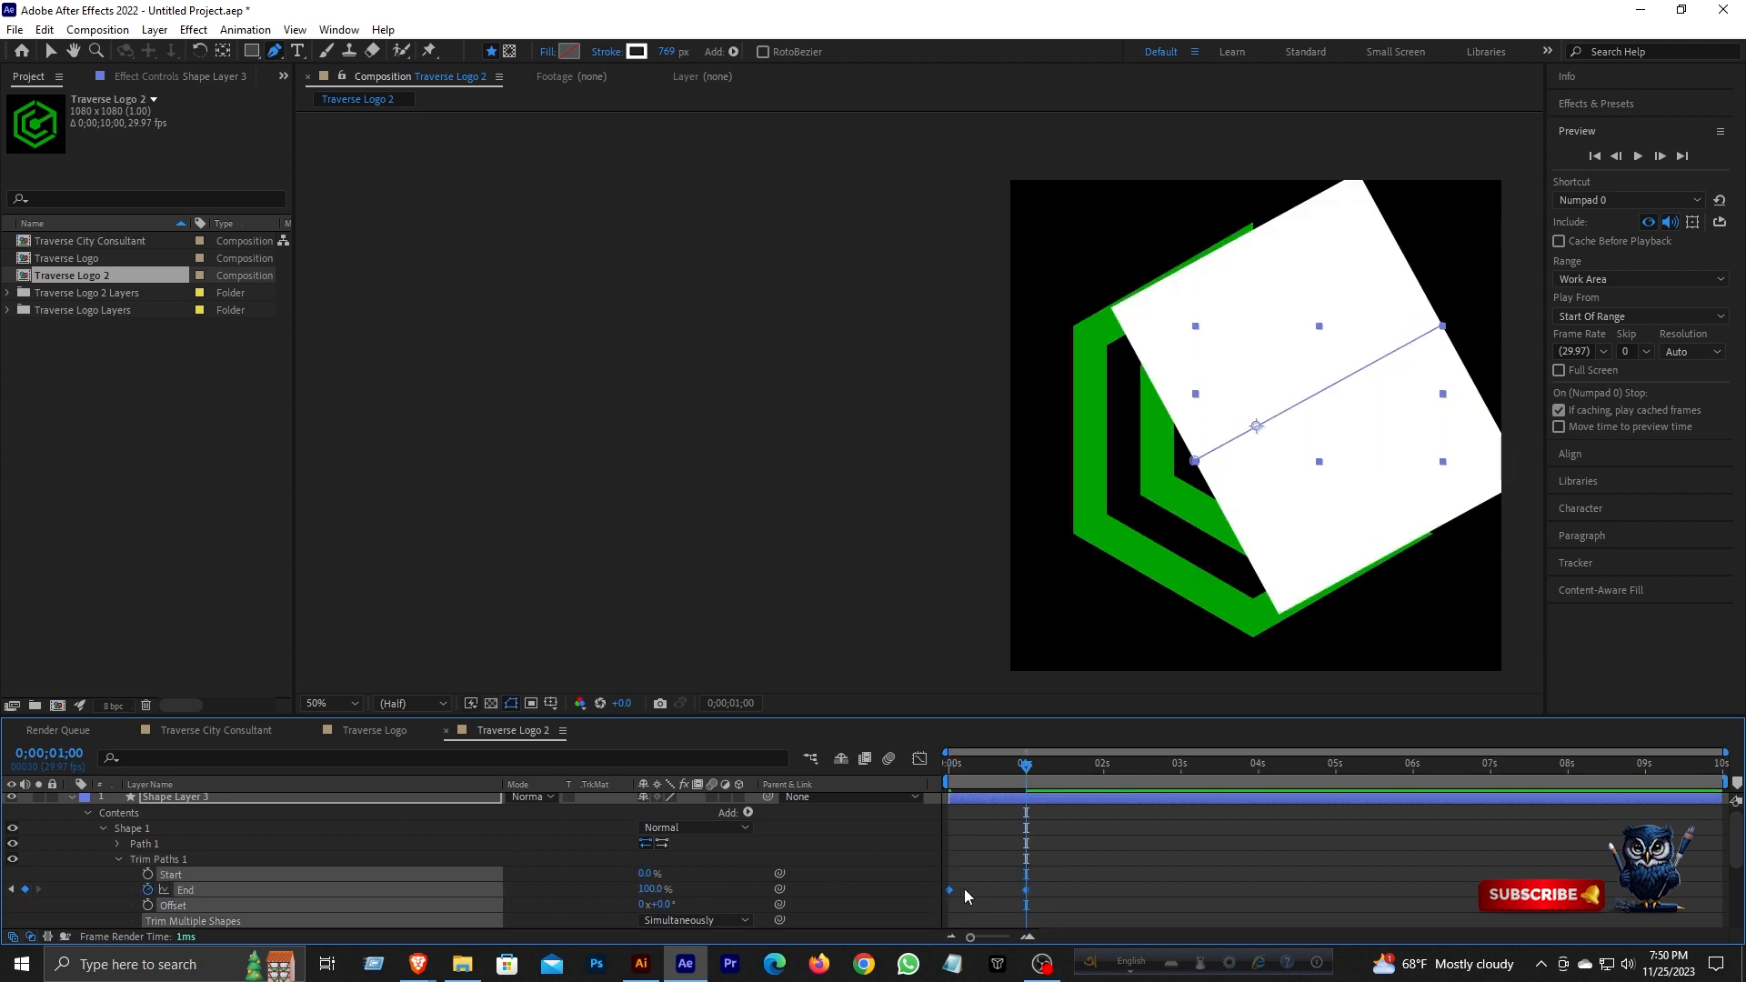
pyautogui.press('F9')
pyautogui.hotkey('shift', 'F3')
pyautogui.click(1266, 917)
pyautogui.hotkey('shift', 'F3')
pyautogui.press('Home')
pyautogui.press('u')
pyautogui.click(1637, 157)
pyautogui.click(1640, 159)
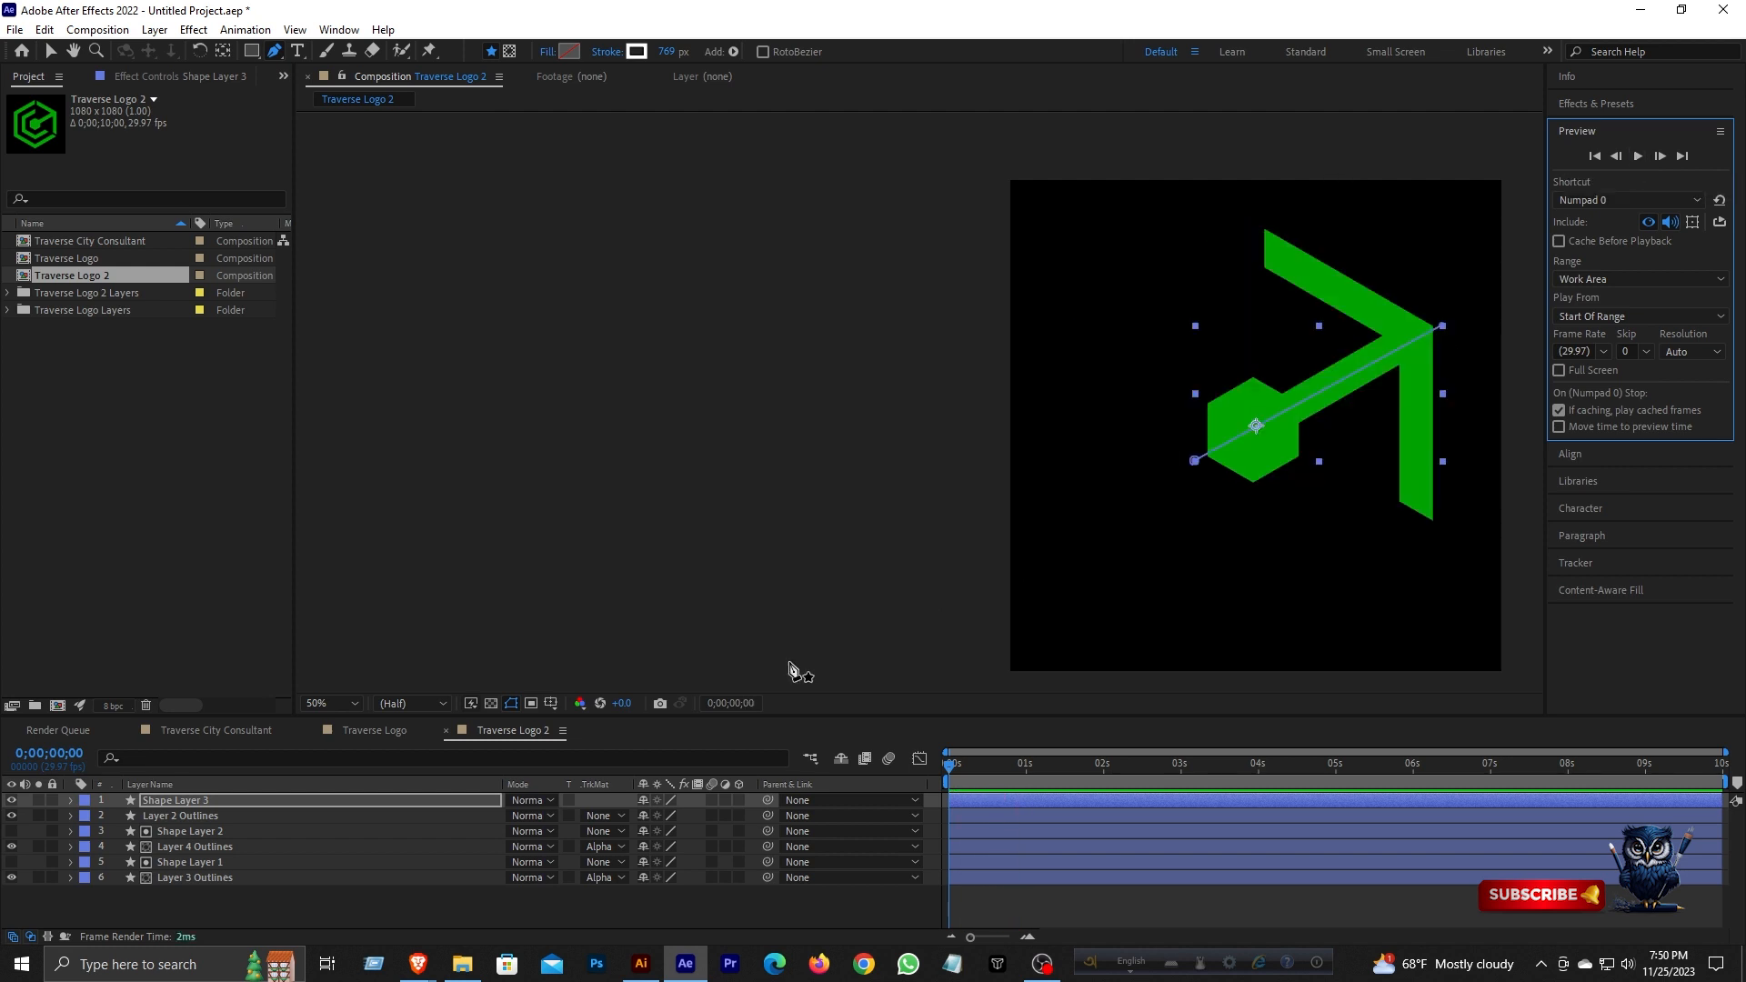
# - Set Layer 2 Outlines to use Shape Layer 3 as its Alpha Matte and preview the complete logo reveal
pyautogui.click(208, 815)
pyautogui.click(612, 820)
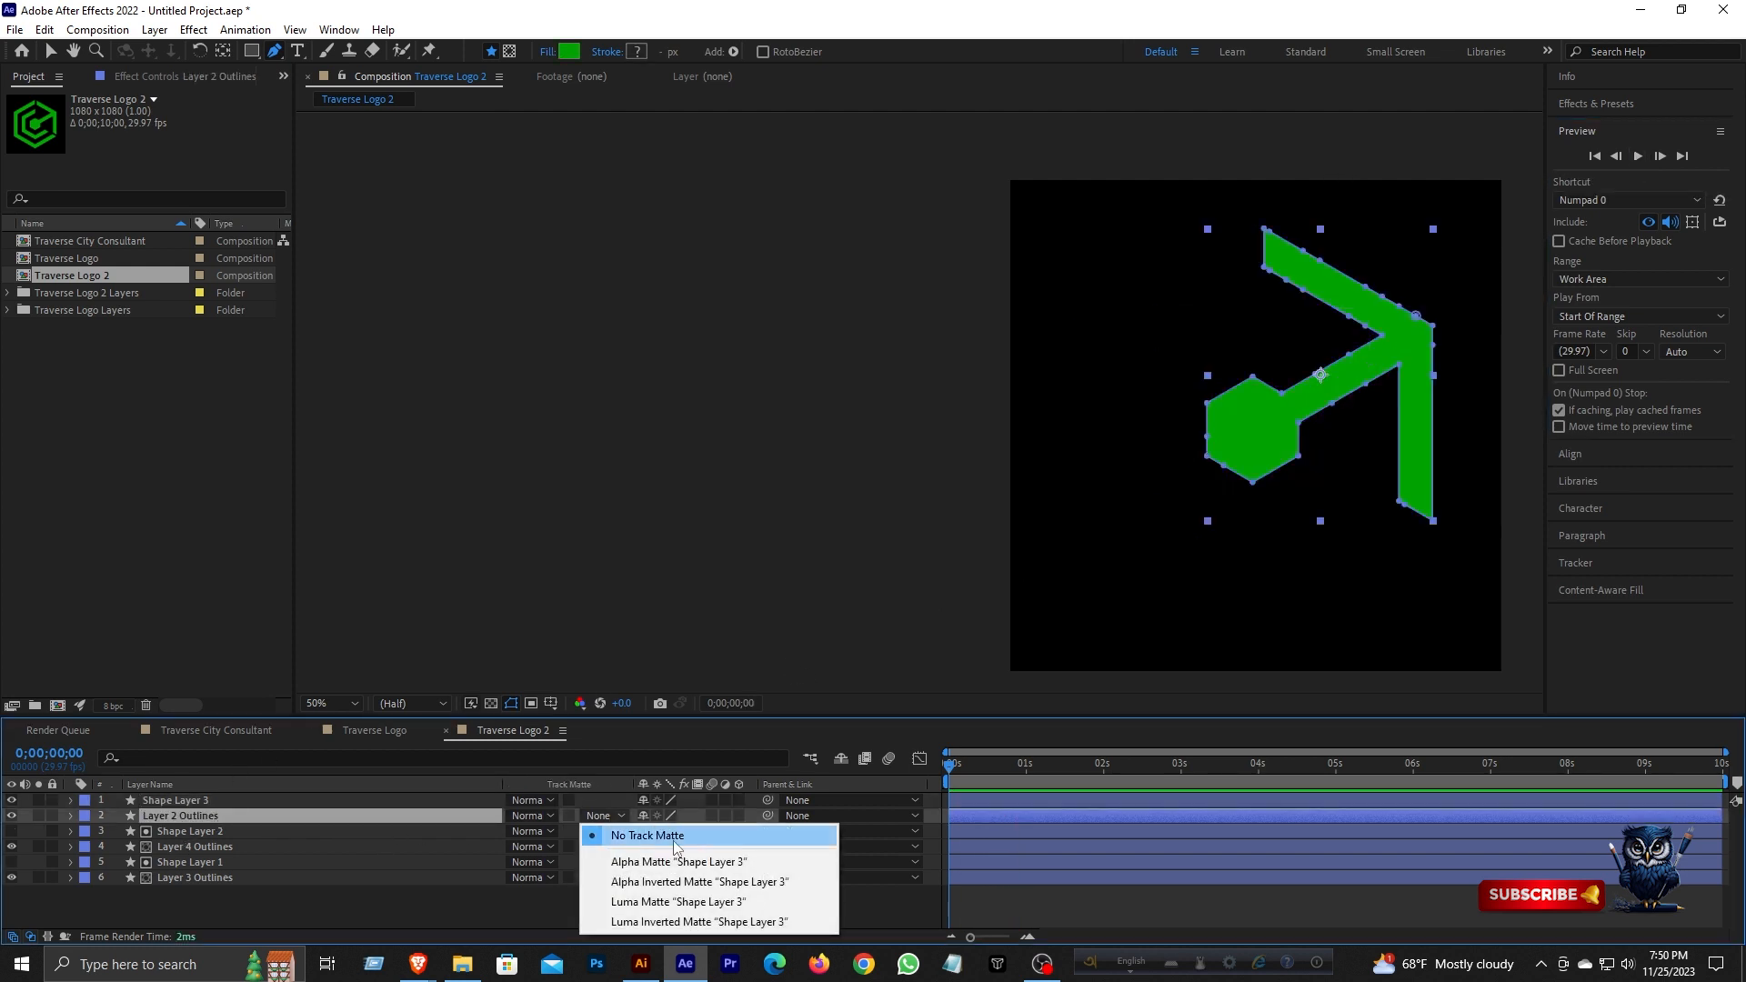
pyautogui.click(673, 855)
pyautogui.click(1638, 157)
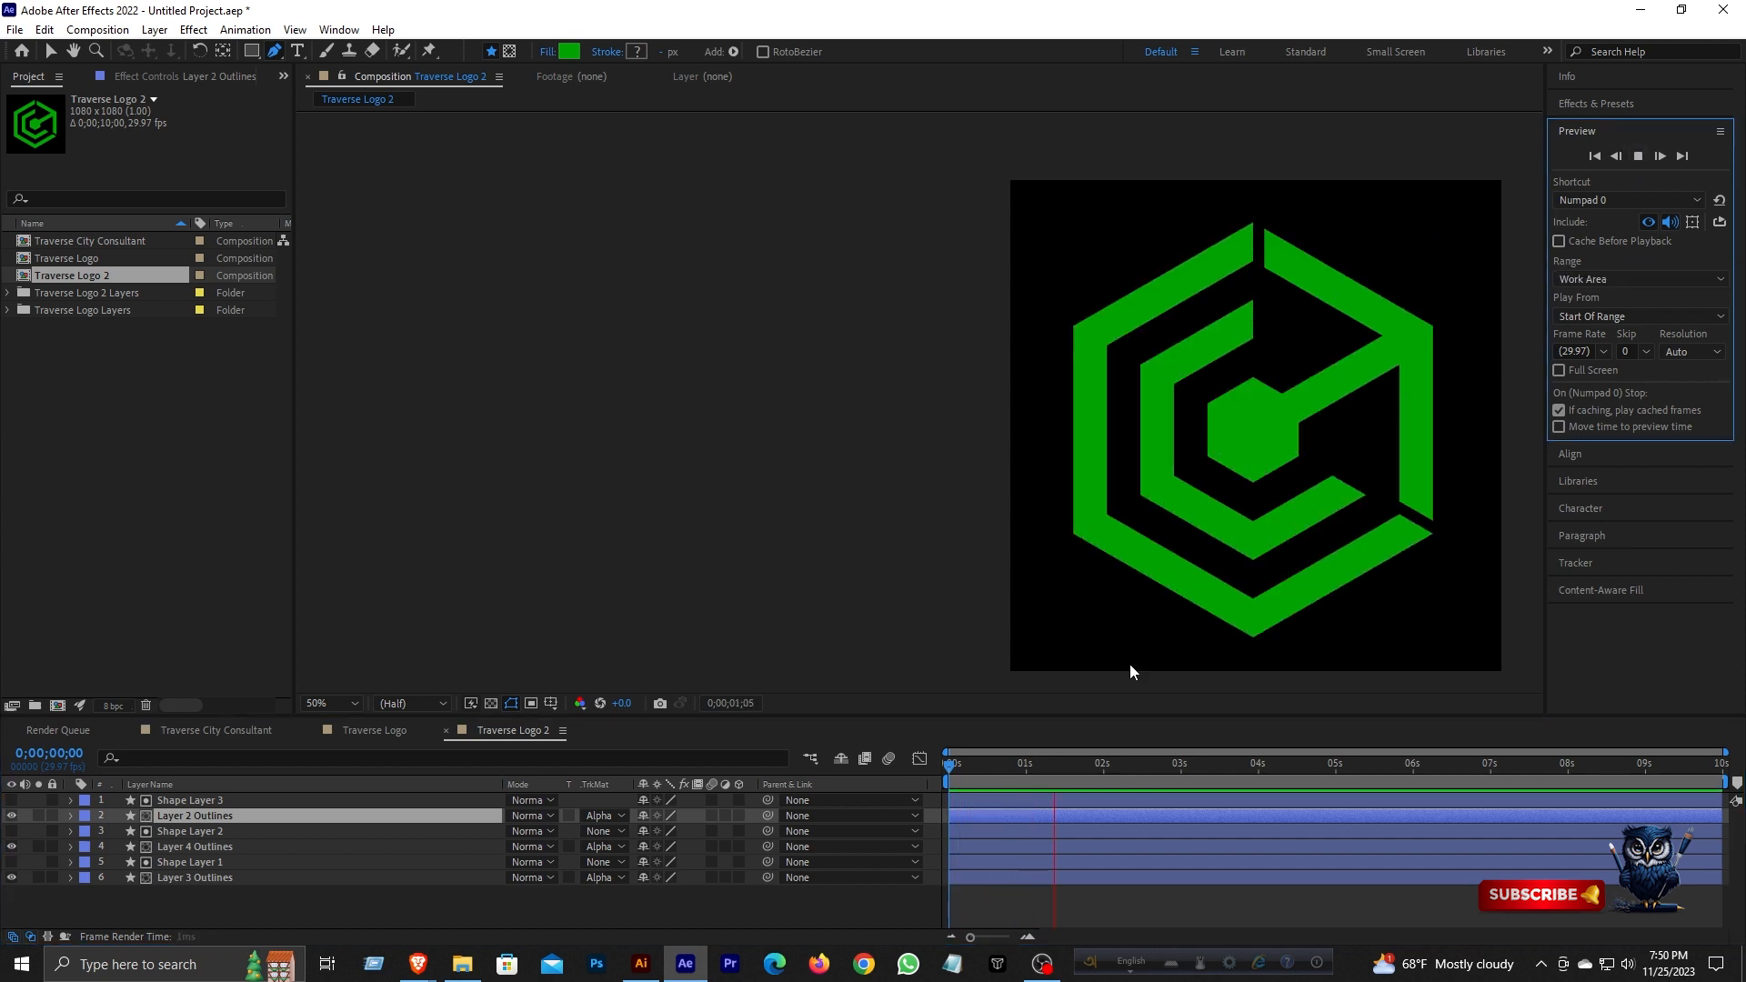
pyautogui.moveTo(968, 773)
pyautogui.mouseDown()
pyautogui.moveTo(946, 771)
pyautogui.moveTo(1010, 773)
pyautogui.moveTo(964, 773)
pyautogui.moveTo(1009, 775)
pyautogui.moveTo(970, 778)
pyautogui.moveTo(993, 775)
pyautogui.mouseUp()
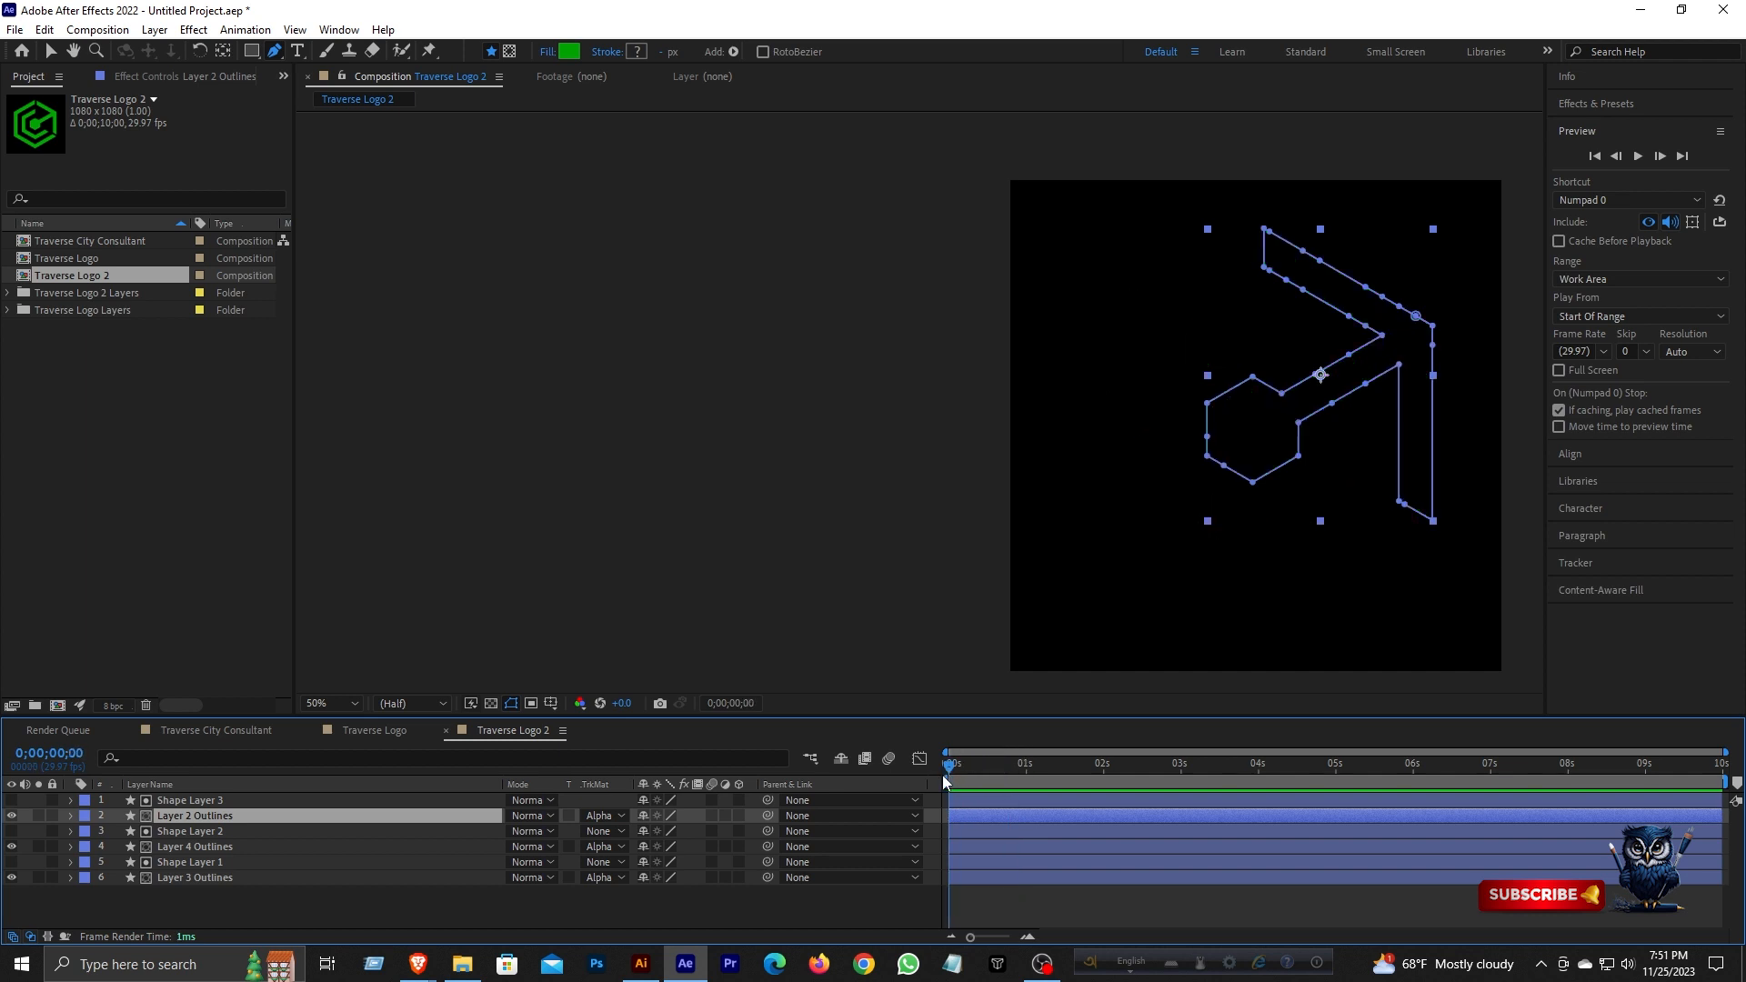
# - Shift Shape Layer 2 and Shape Layer 3 together so they start at 0;00;00;08, leaving Shape Layer 1 at the first frame
pyautogui.click(211, 875)
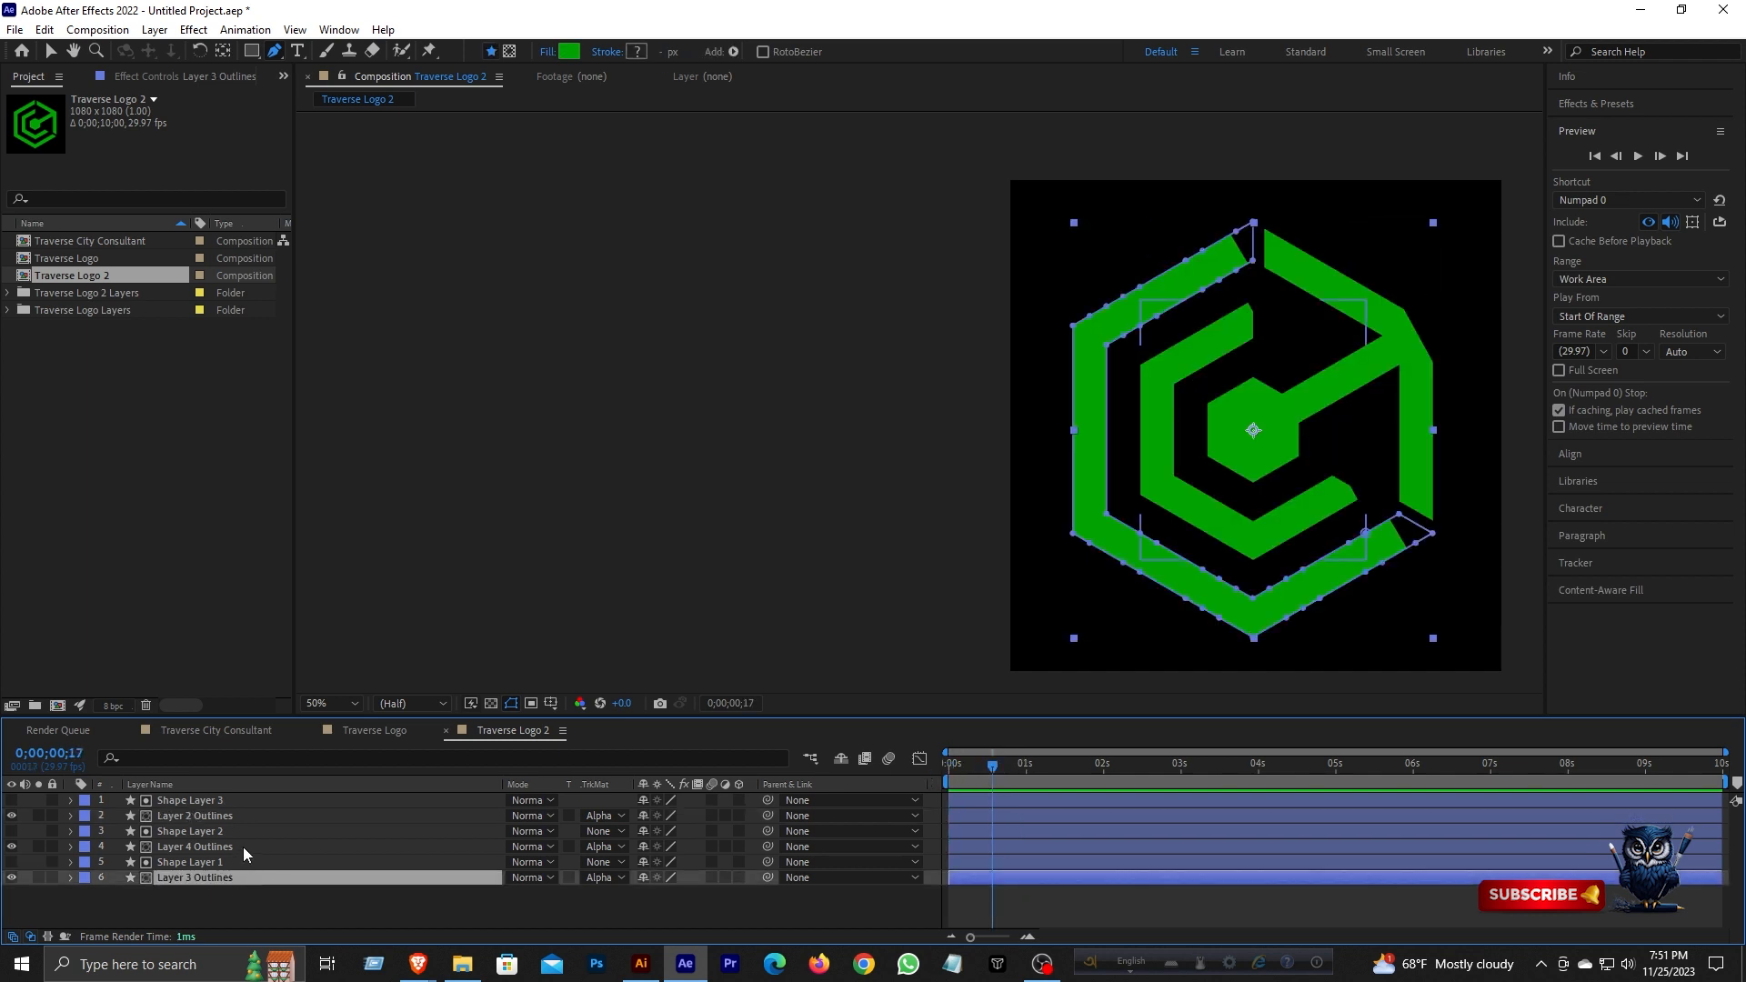
pyautogui.click(236, 860)
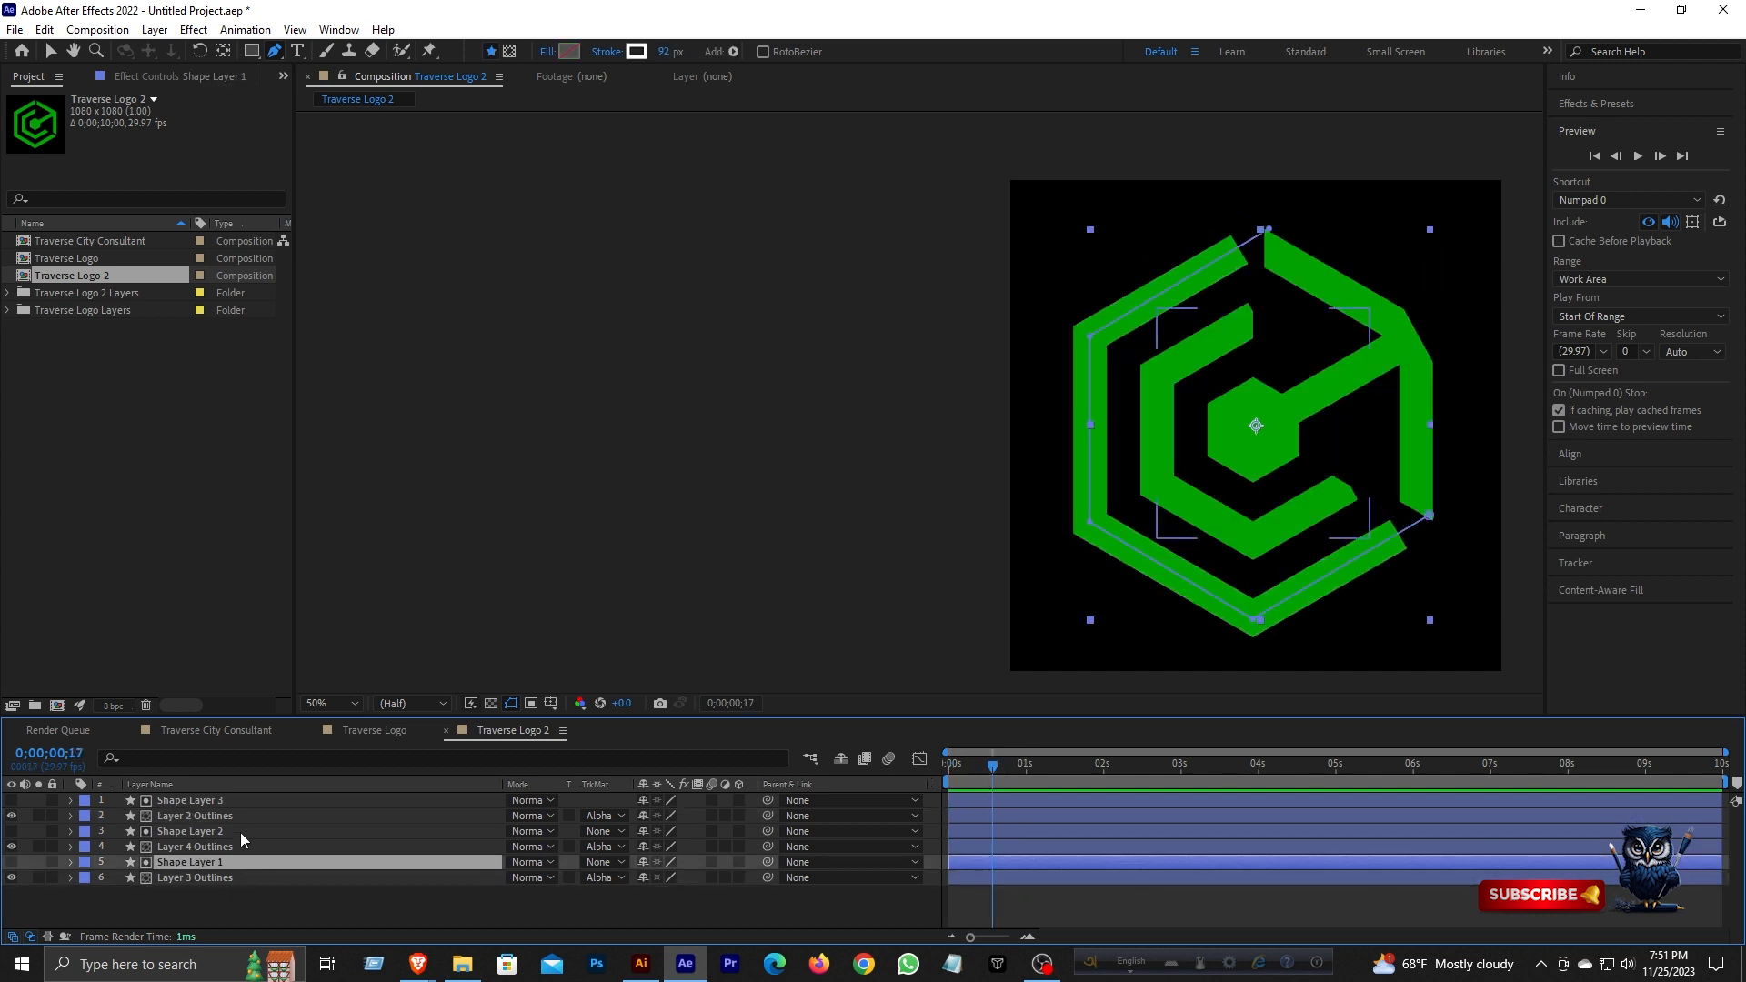
pyautogui.keyDown('ctrl'); pyautogui.click(240, 833); pyautogui.keyUp('ctrl')
pyautogui.keyDown('ctrl'); pyautogui.click(255, 804); pyautogui.keyUp('ctrl')
pyautogui.moveTo(993, 773); pyautogui.dragTo(970, 781)
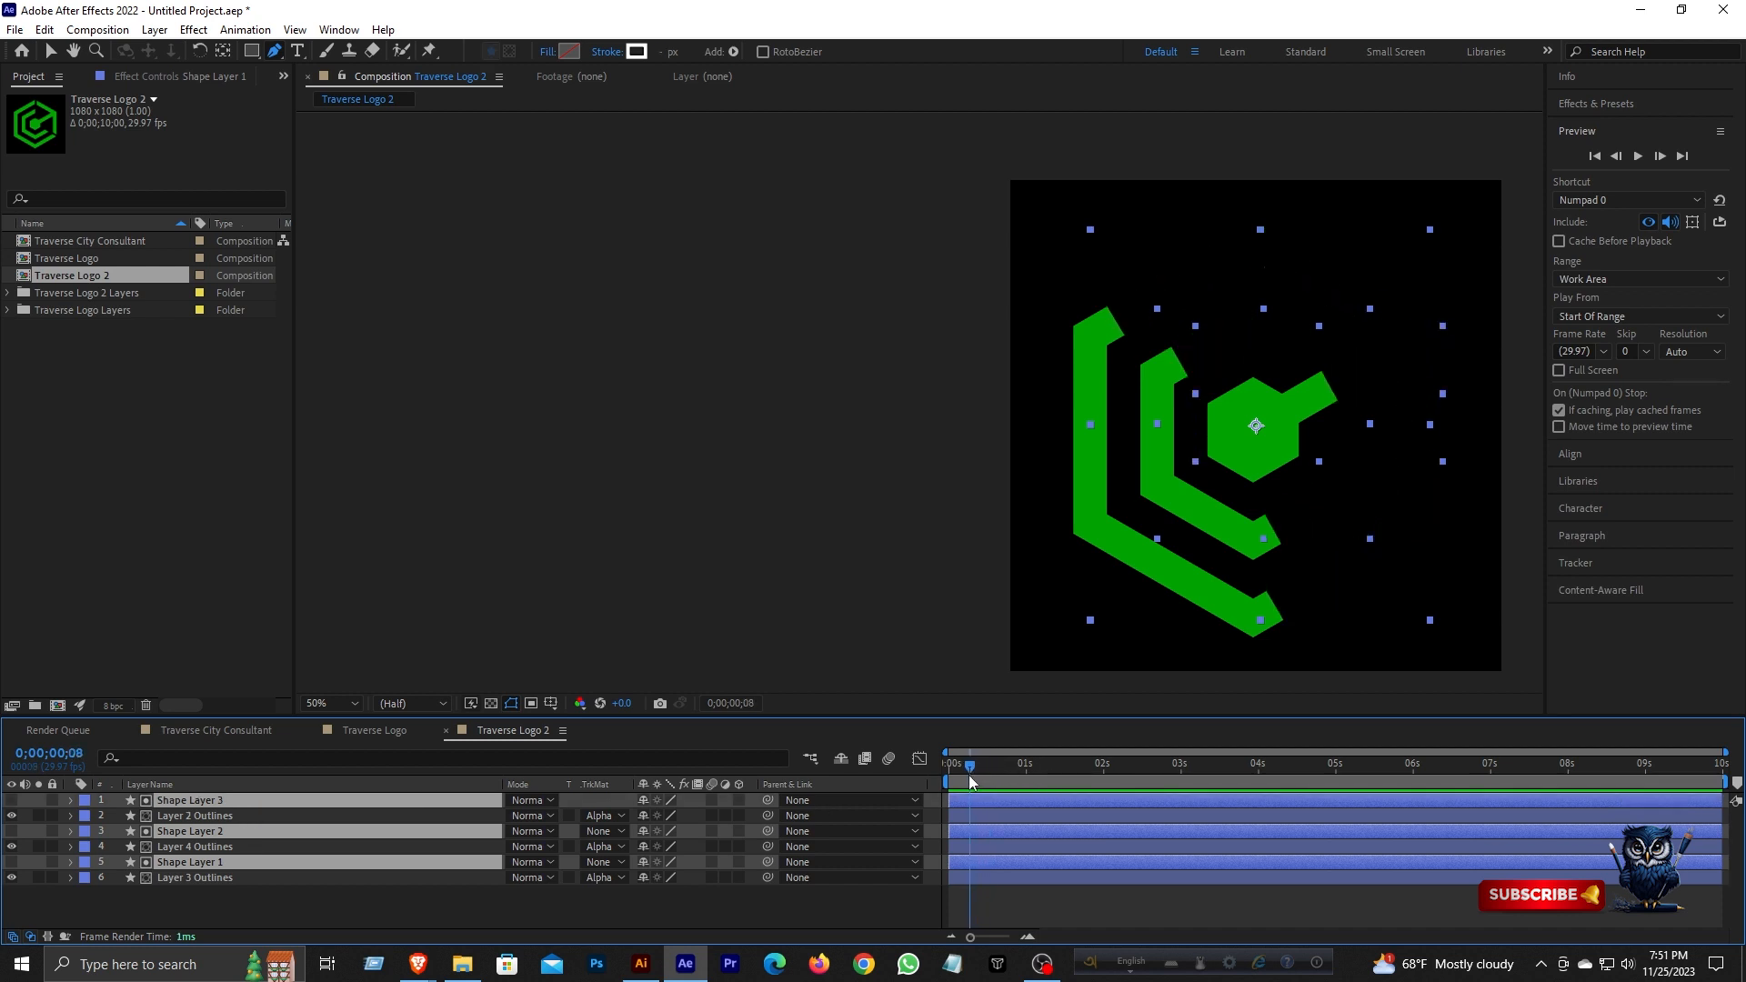
pyautogui.keyDown('ctrl'); pyautogui.click(984, 860); pyautogui.keyUp('ctrl')
pyautogui.moveTo(959, 833); pyautogui.dragTo(979, 827)
# - Shift Shape Layer 3 to start at 0;00;00;17 and preview the staggered logo reveal from the first frame
pyautogui.moveTo(978, 768); pyautogui.dragTo(1003, 798)
pyautogui.keyDown('ctrl'); pyautogui.click(984, 828); pyautogui.keyUp('ctrl')
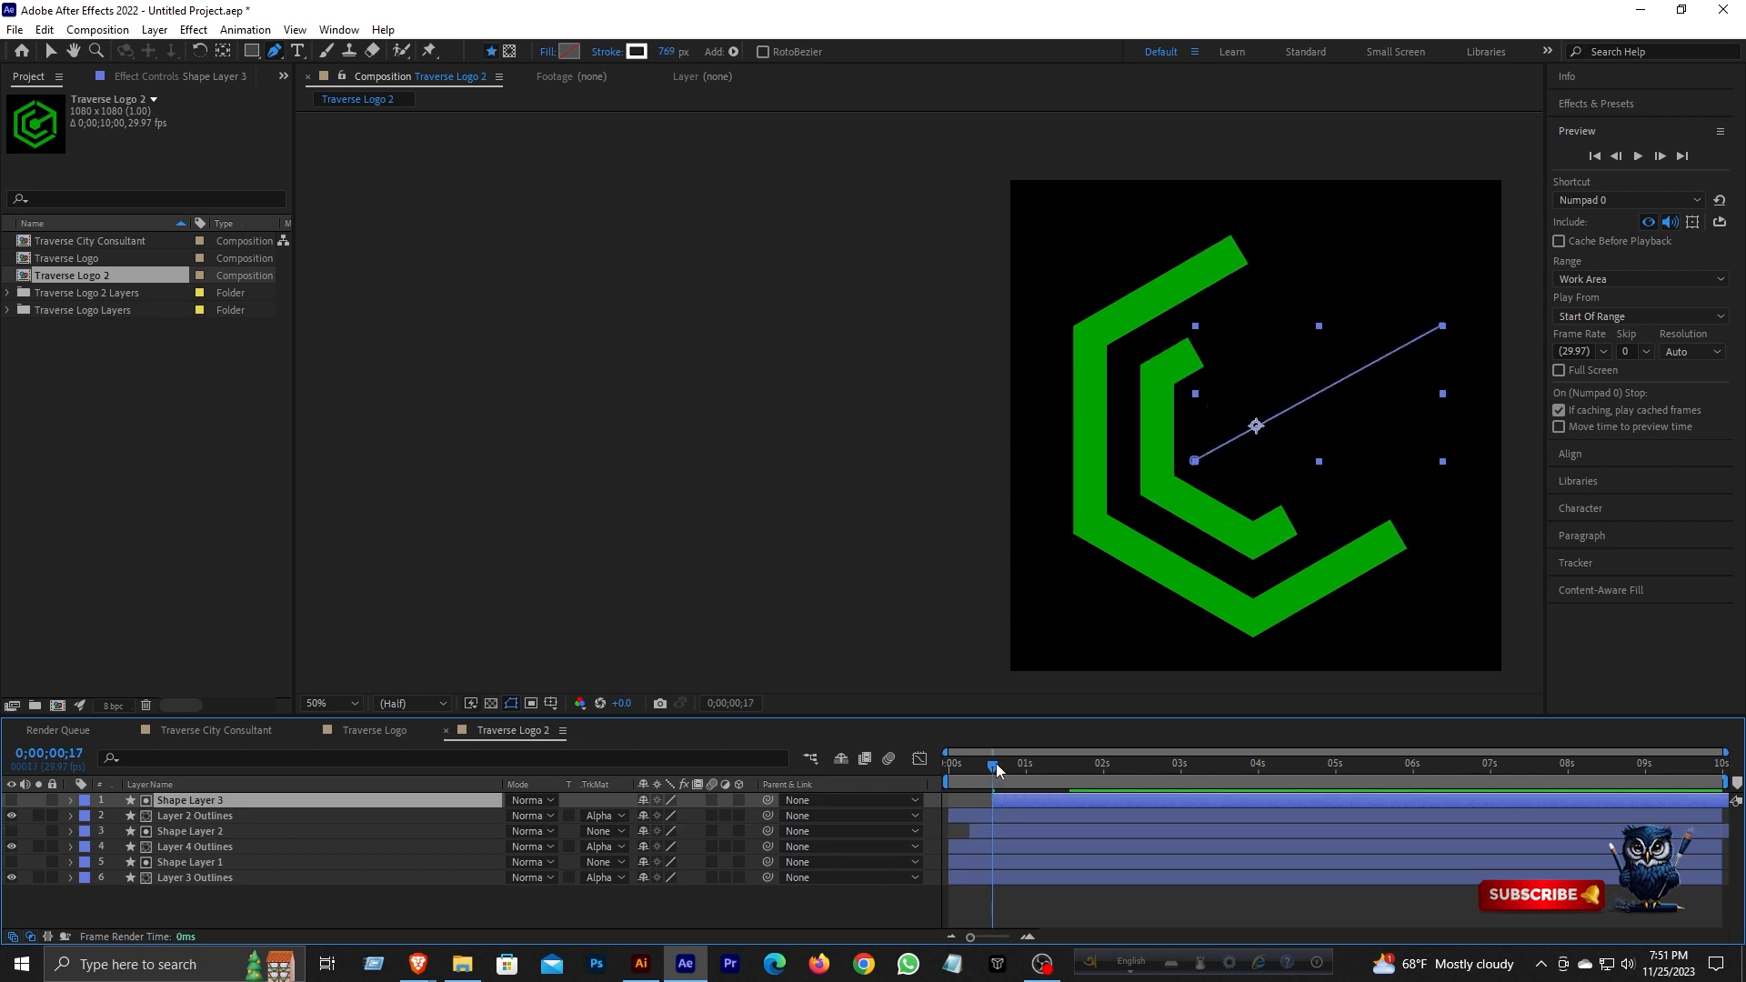
pyautogui.press('Home')
pyautogui.click(1630, 179)
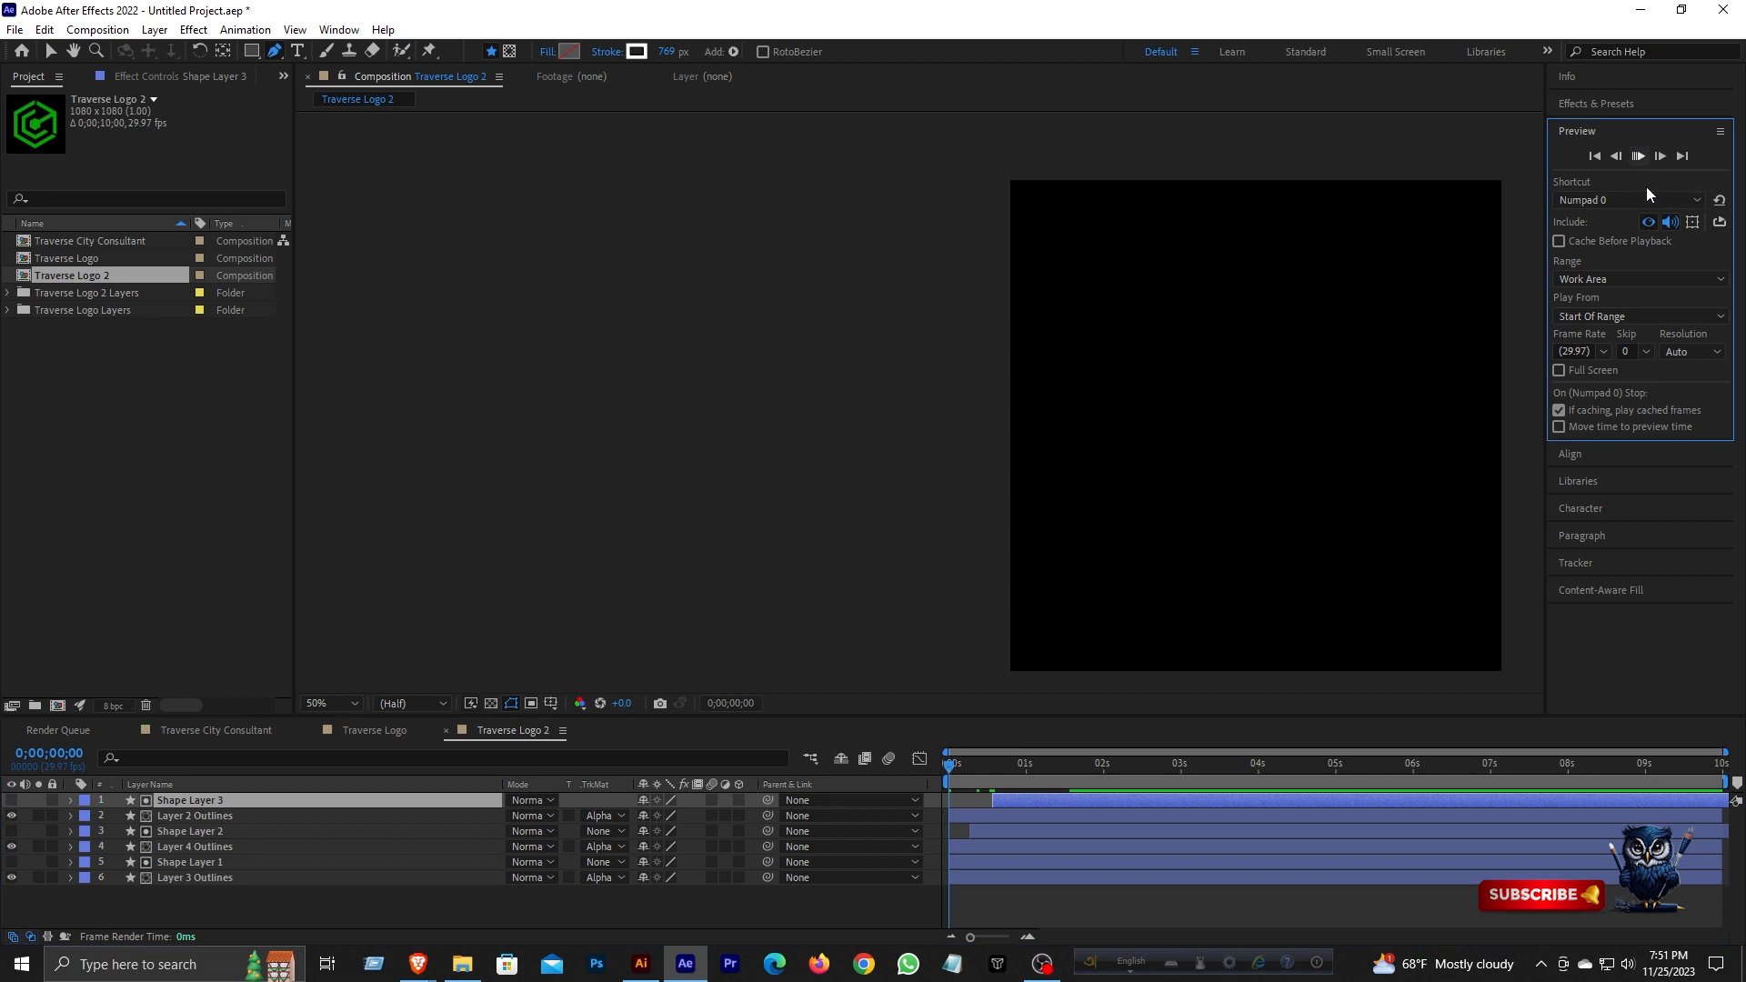
pyautogui.press('space')
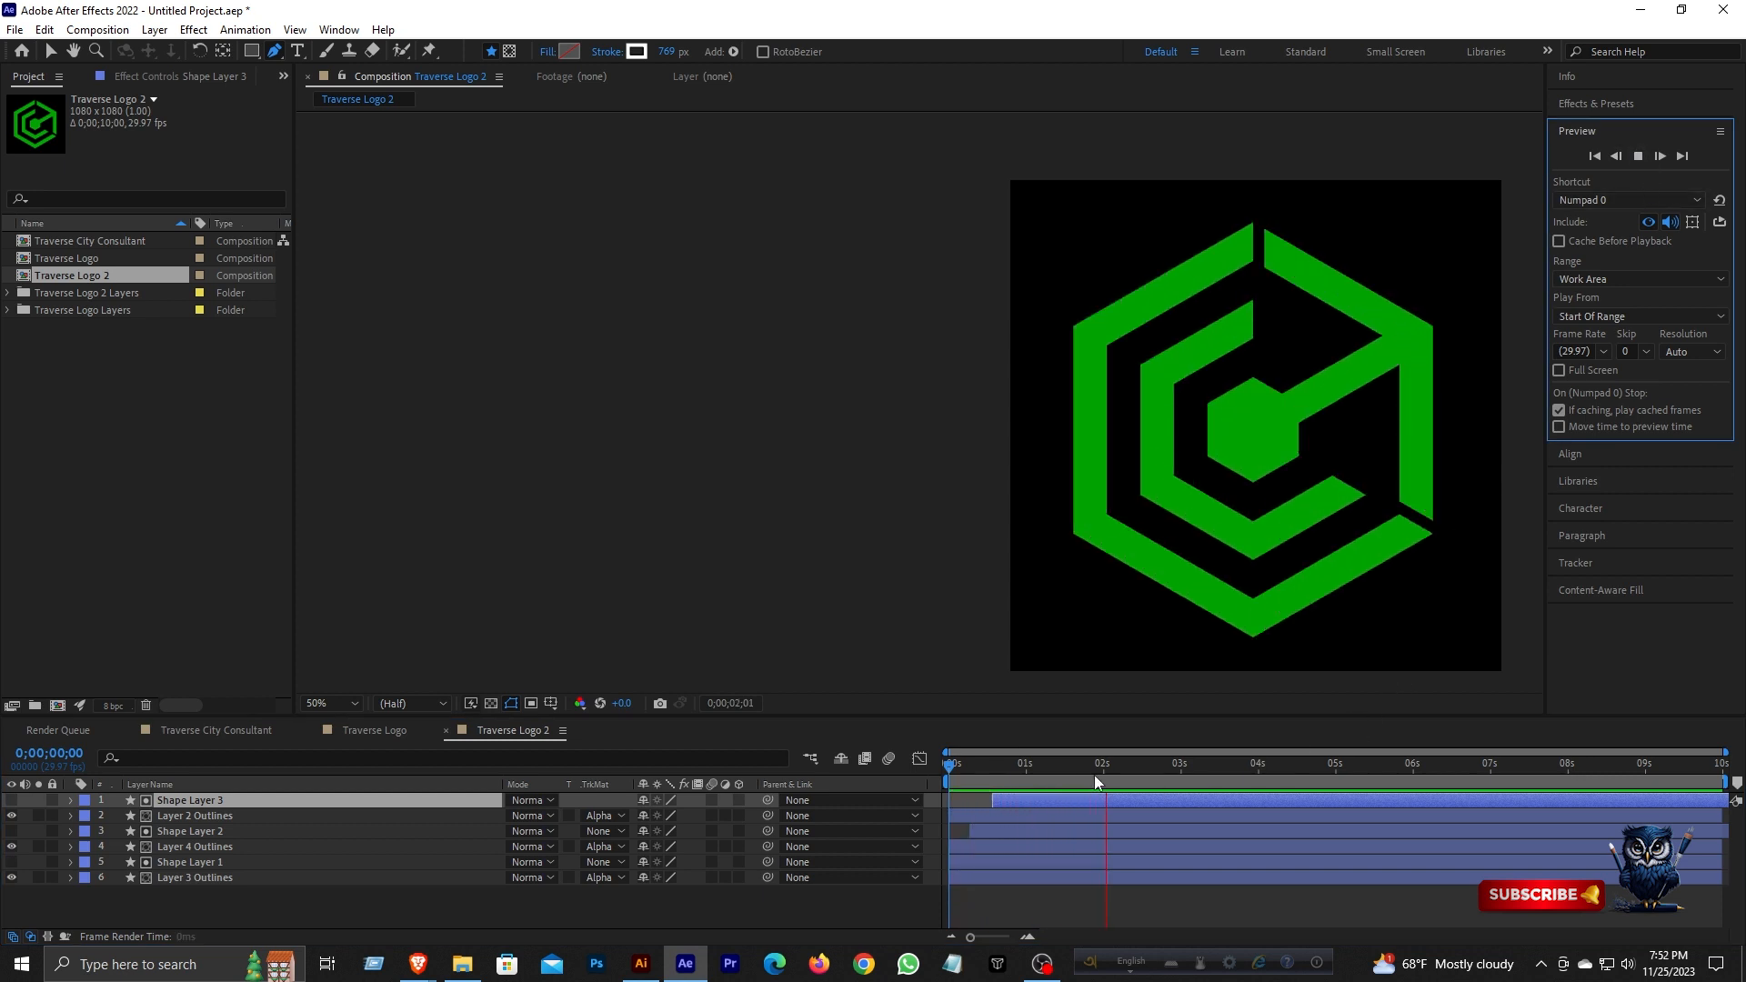
# - Stop the preview and save the project as "Traverse City Logo Revel" in the Tutorial for youtube folder on New Volume (O:)
pyautogui.press('space')
pyautogui.click(1636, 157)
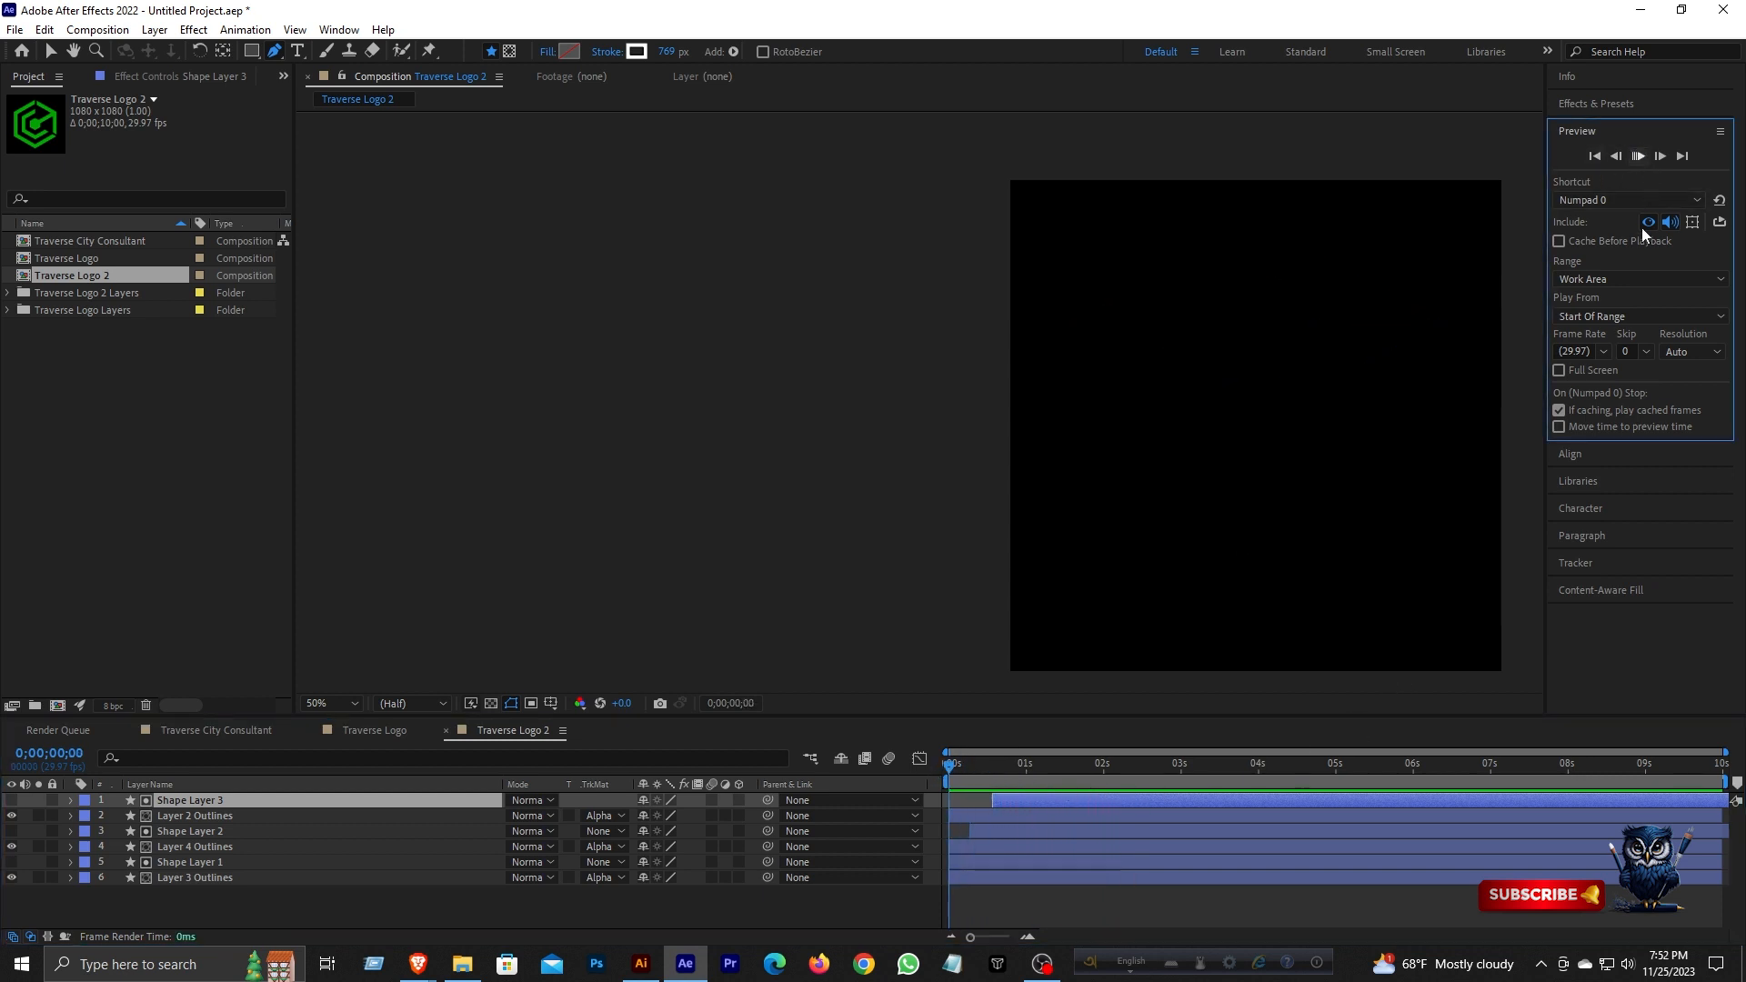
pyautogui.click(929, 773)
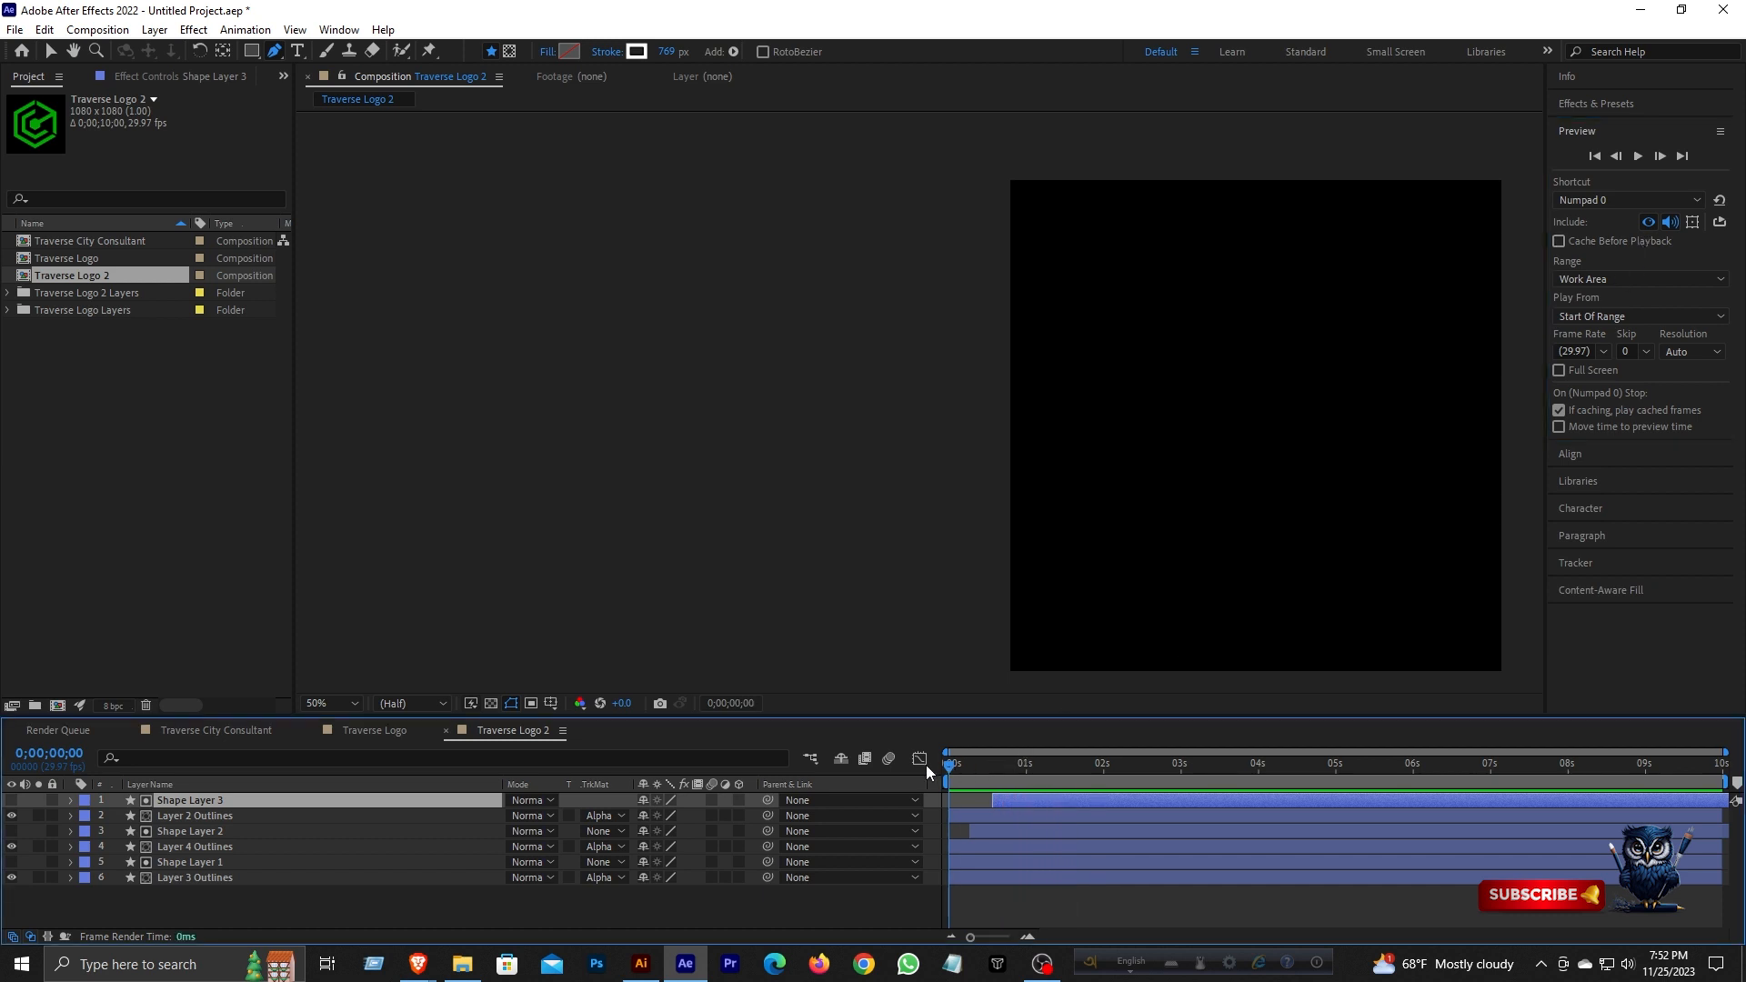
pyautogui.hotkey('ctrl', 's')
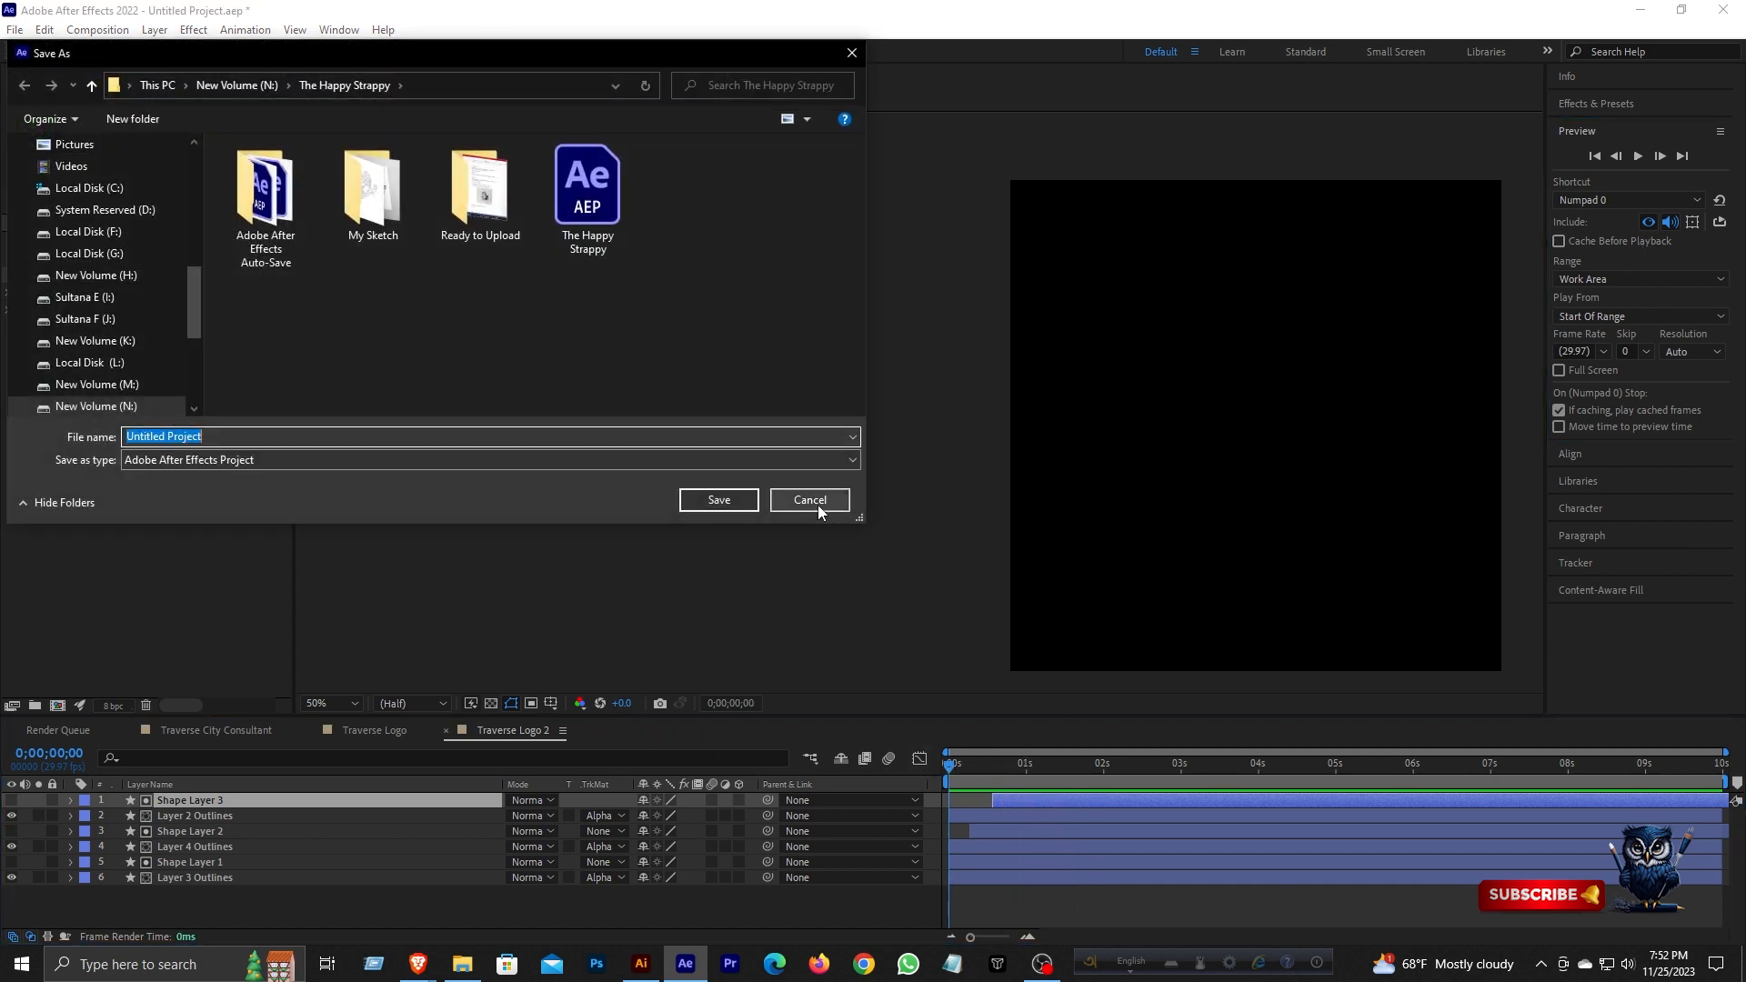
pyautogui.scroll(-2, 190, 319)
pyautogui.click(125, 320)
pyautogui.click(150, 297)
pyautogui.scroll(-5, 673, 236)
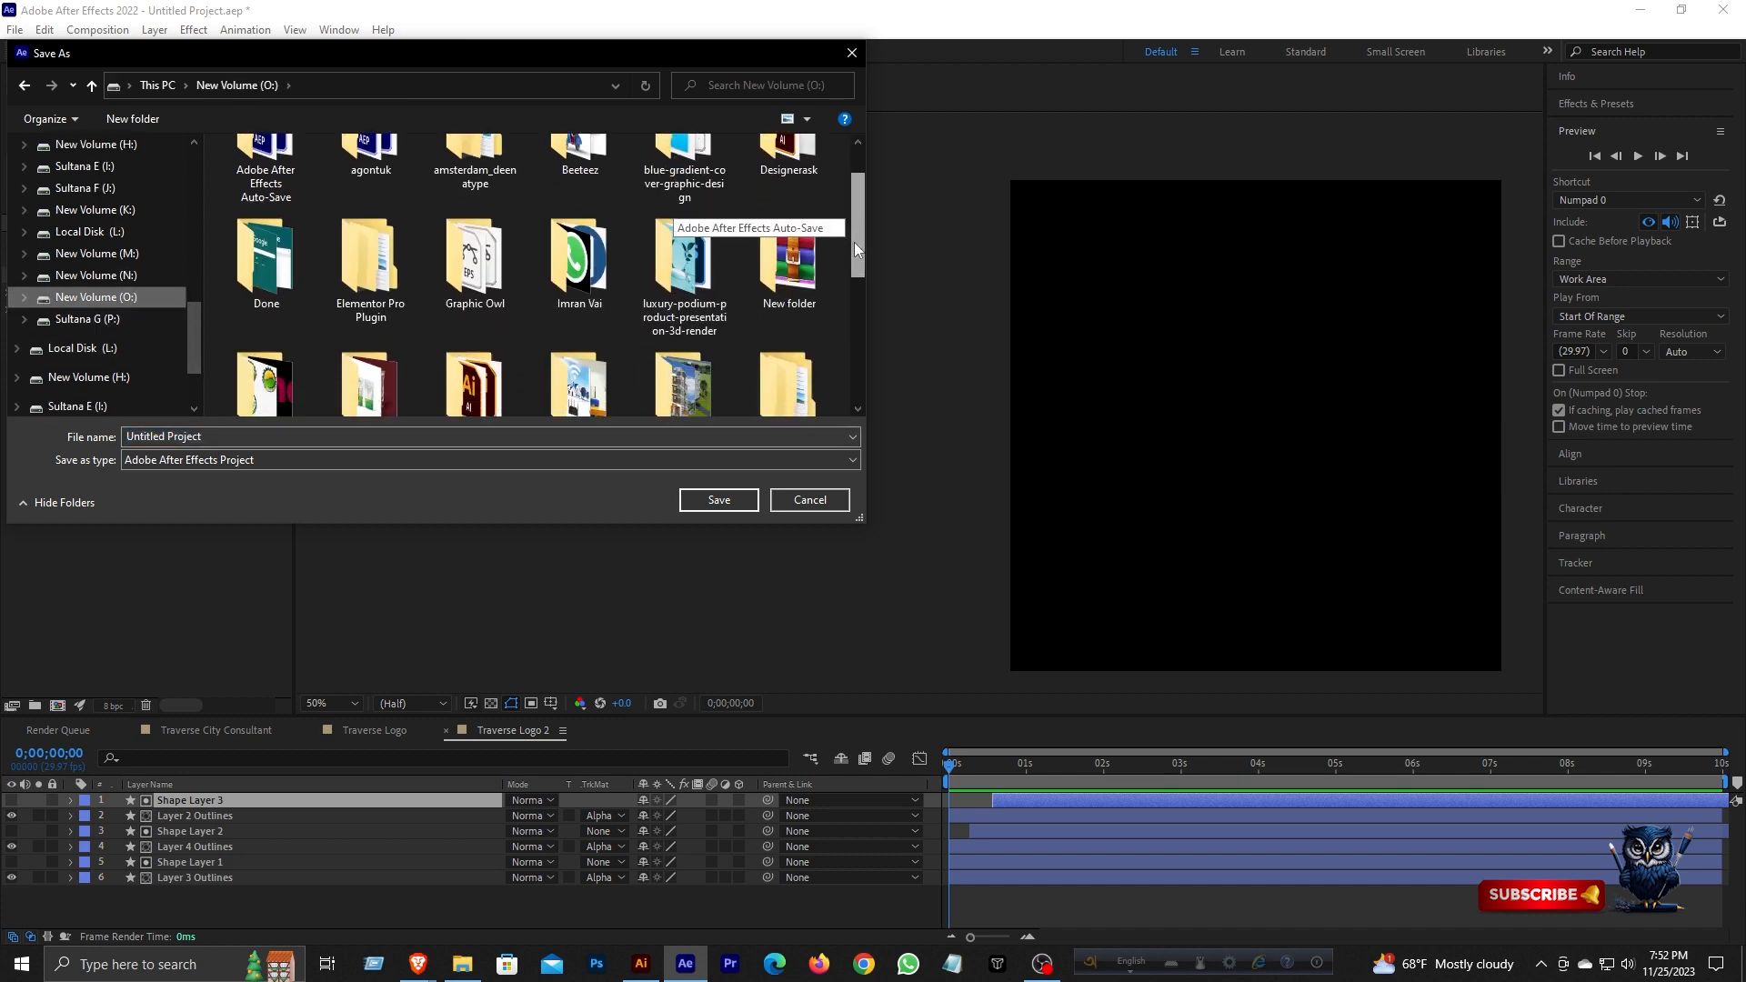
pyautogui.doubleClick(457, 303)
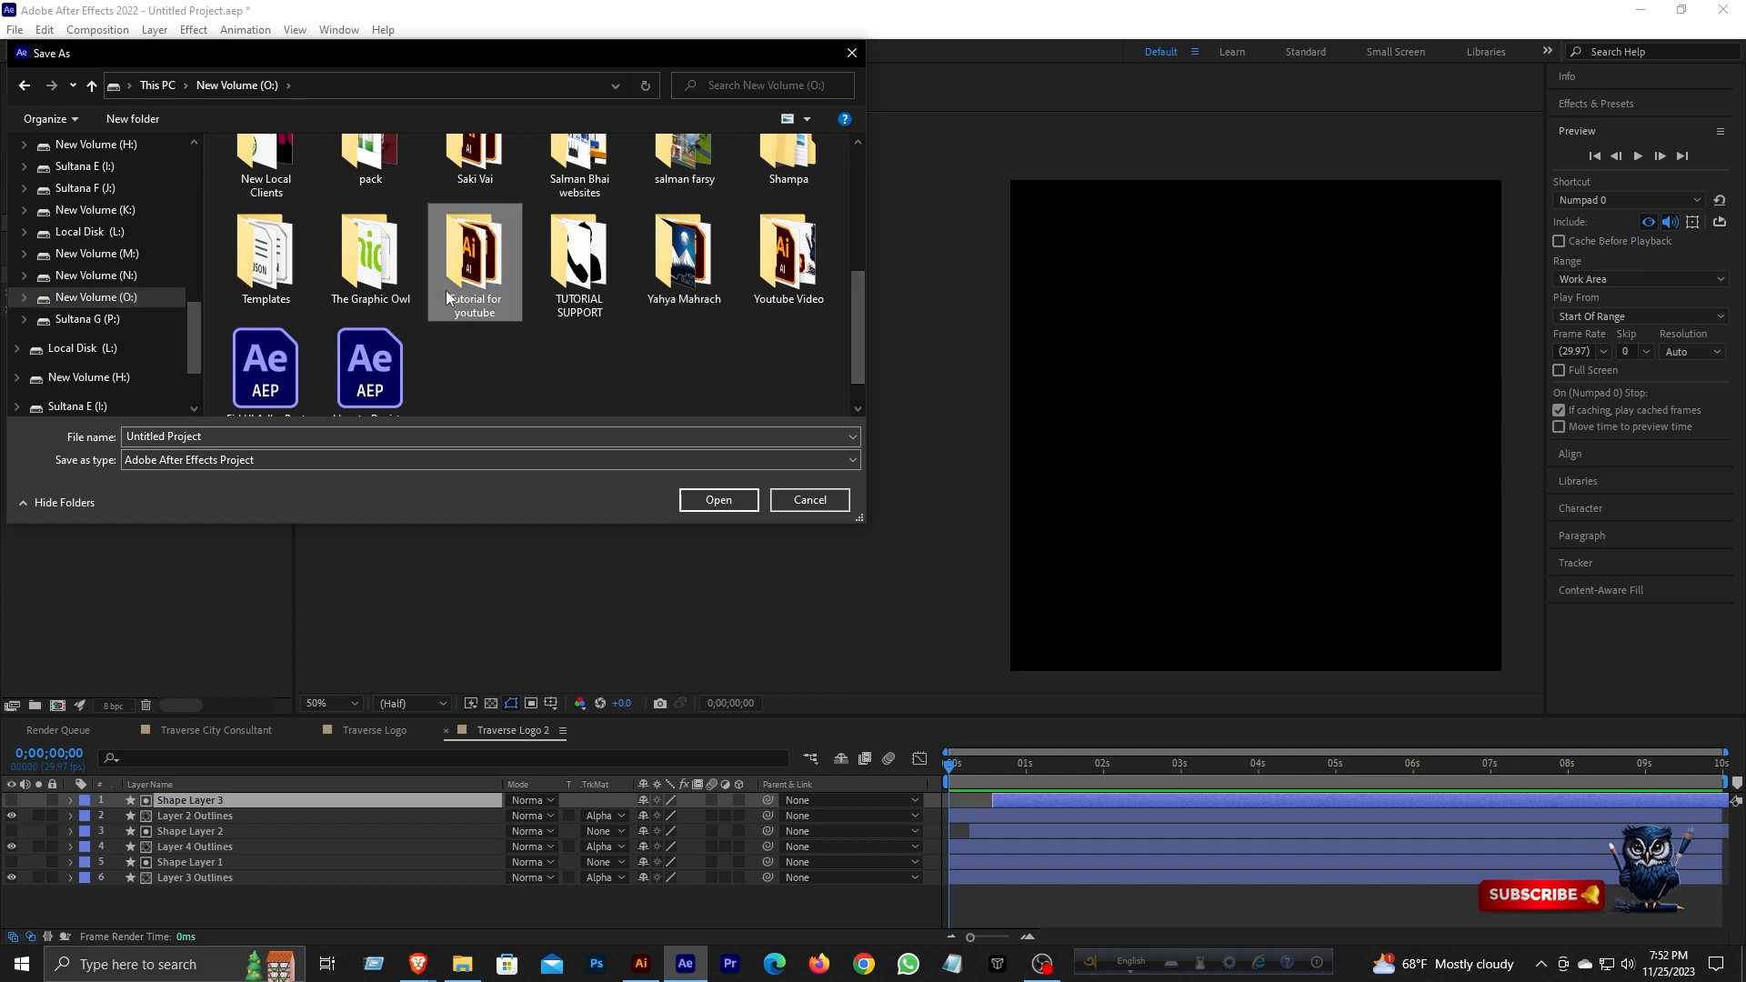
pyautogui.click(332, 443)
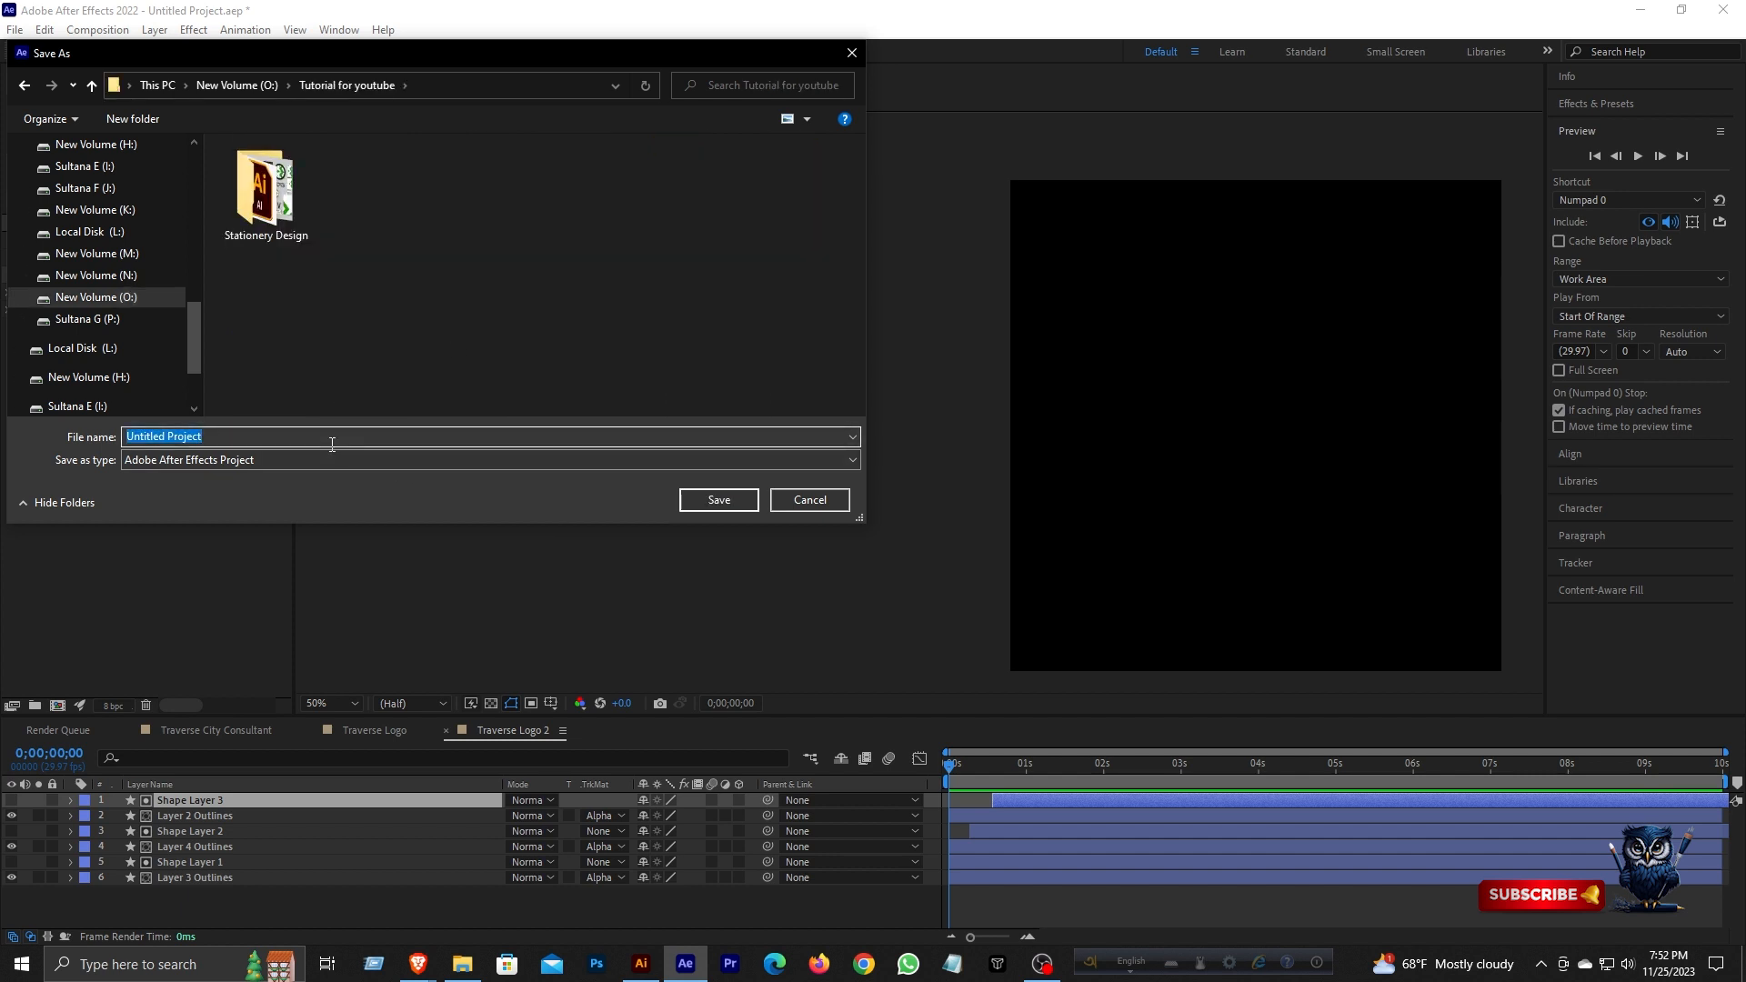
pyautogui.write('Traverse City Logo Revel')
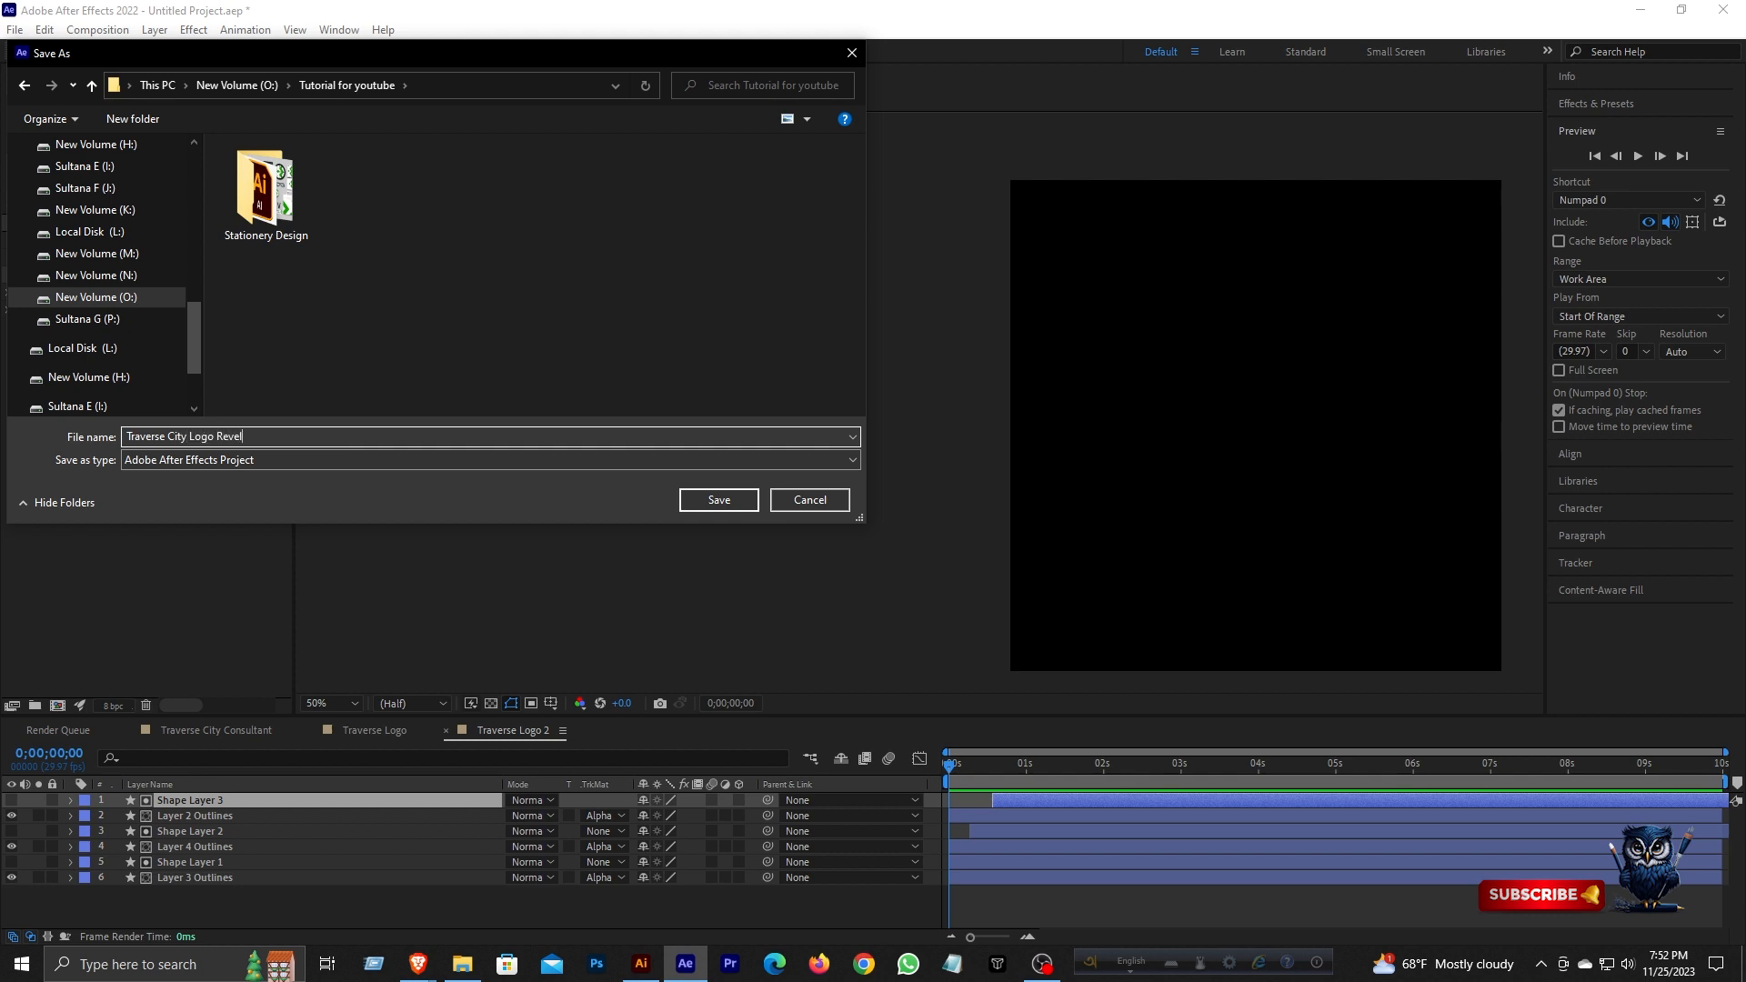
pyautogui.press('Return')
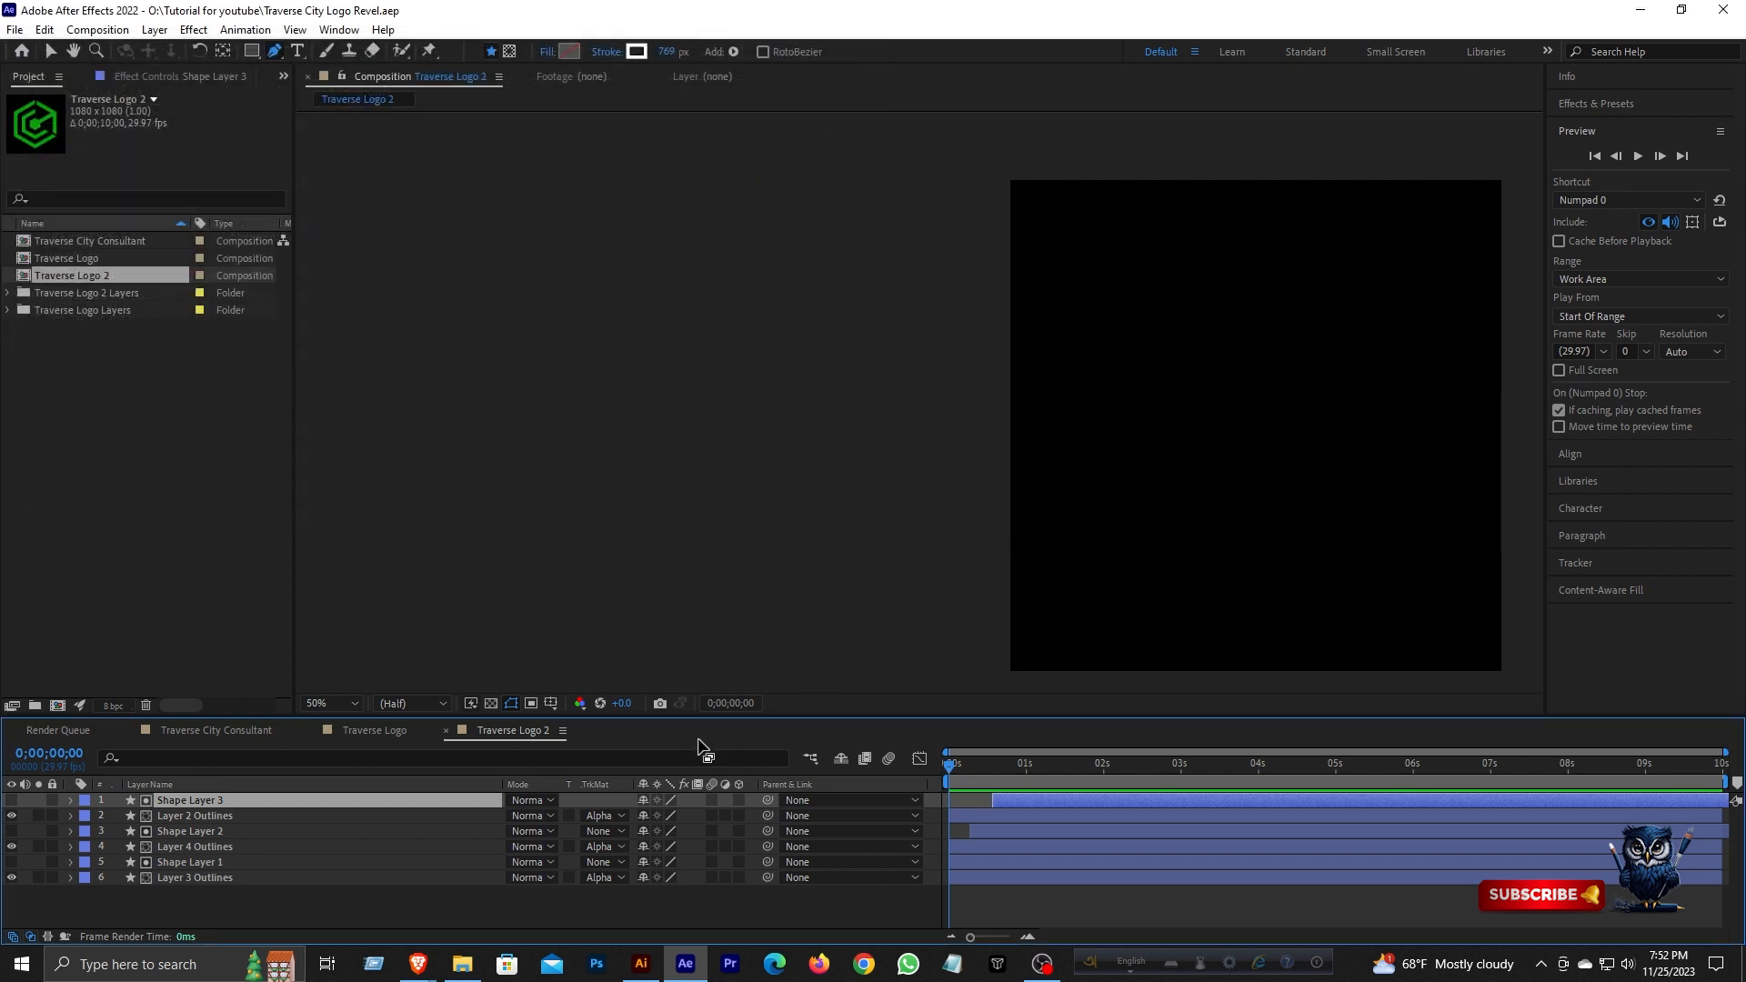
# - Add the Traverse Logo and Traverse Logo 2 compositions as layers in the Traverse City Consultant composition
pyautogui.moveTo(948, 764); pyautogui.dragTo(901, 775)
pyautogui.click(219, 732)
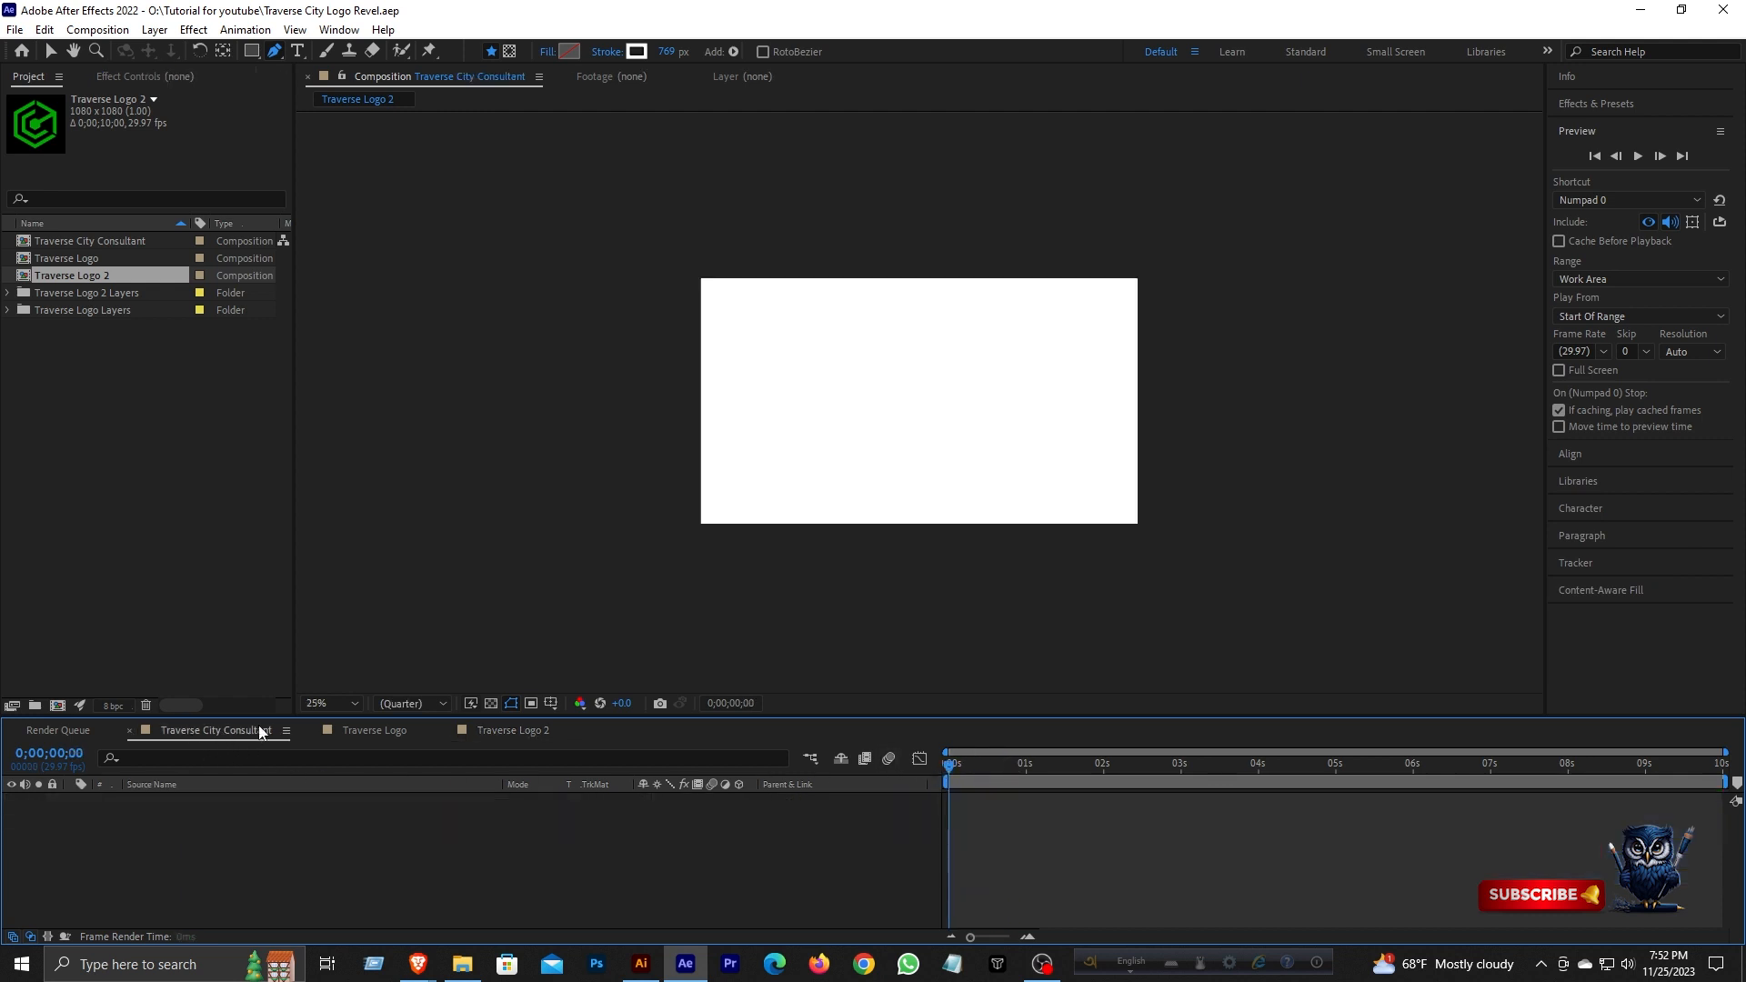
pyautogui.keyDown('shift'); pyautogui.click(91, 258); pyautogui.keyUp('shift')
pyautogui.moveTo(91, 258); pyautogui.dragTo(238, 850)
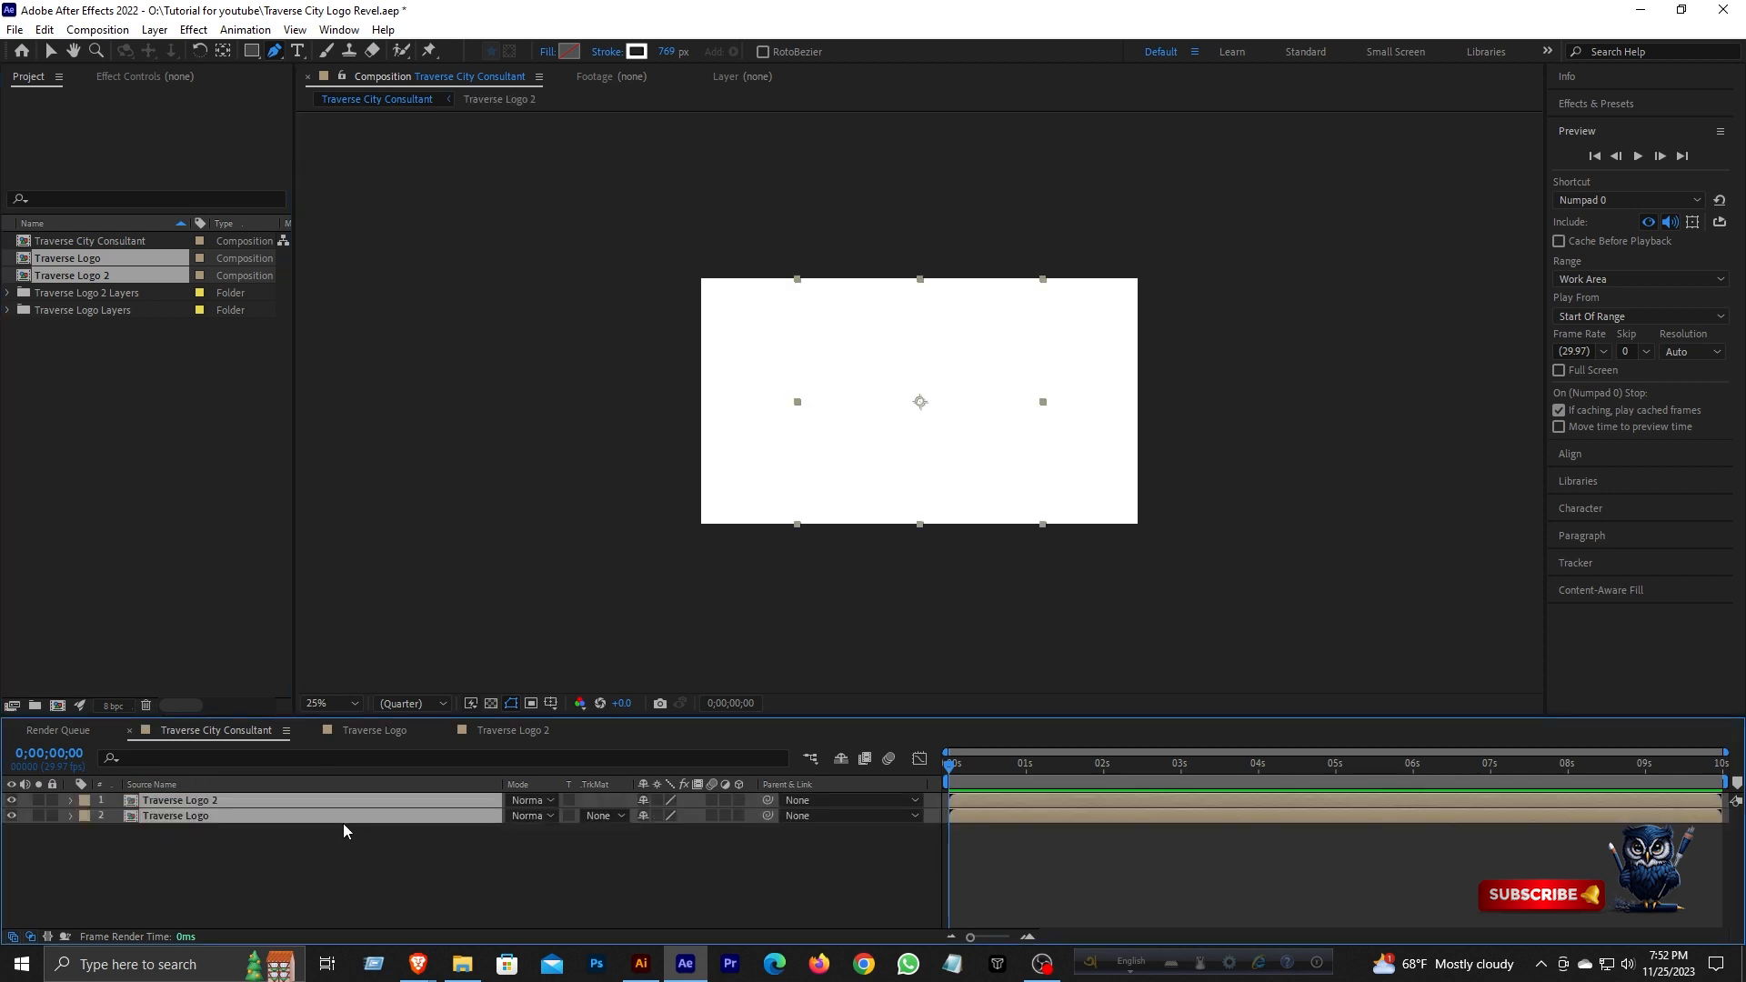
# - Offset the Traverse Logo 2 layer to start about 1.6 seconds in, and pre-compose both logo layers as "Logo Icon"
pyautogui.moveTo(955, 760)
pyautogui.mouseDown()
pyautogui.moveTo(1044, 771)
pyautogui.moveTo(1013, 797)
pyautogui.moveTo(1031, 796)
pyautogui.moveTo(989, 777)
pyautogui.moveTo(1106, 780)
pyautogui.moveTo(977, 779)
pyautogui.moveTo(1106, 793)
pyautogui.moveTo(1038, 802)
pyautogui.moveTo(1100, 807)
pyautogui.moveTo(1059, 765)
pyautogui.moveTo(930, 782)
pyautogui.moveTo(1197, 787)
pyautogui.moveTo(1104, 788)
pyautogui.moveTo(1174, 788)
pyautogui.mouseUp()
pyautogui.click(357, 882)
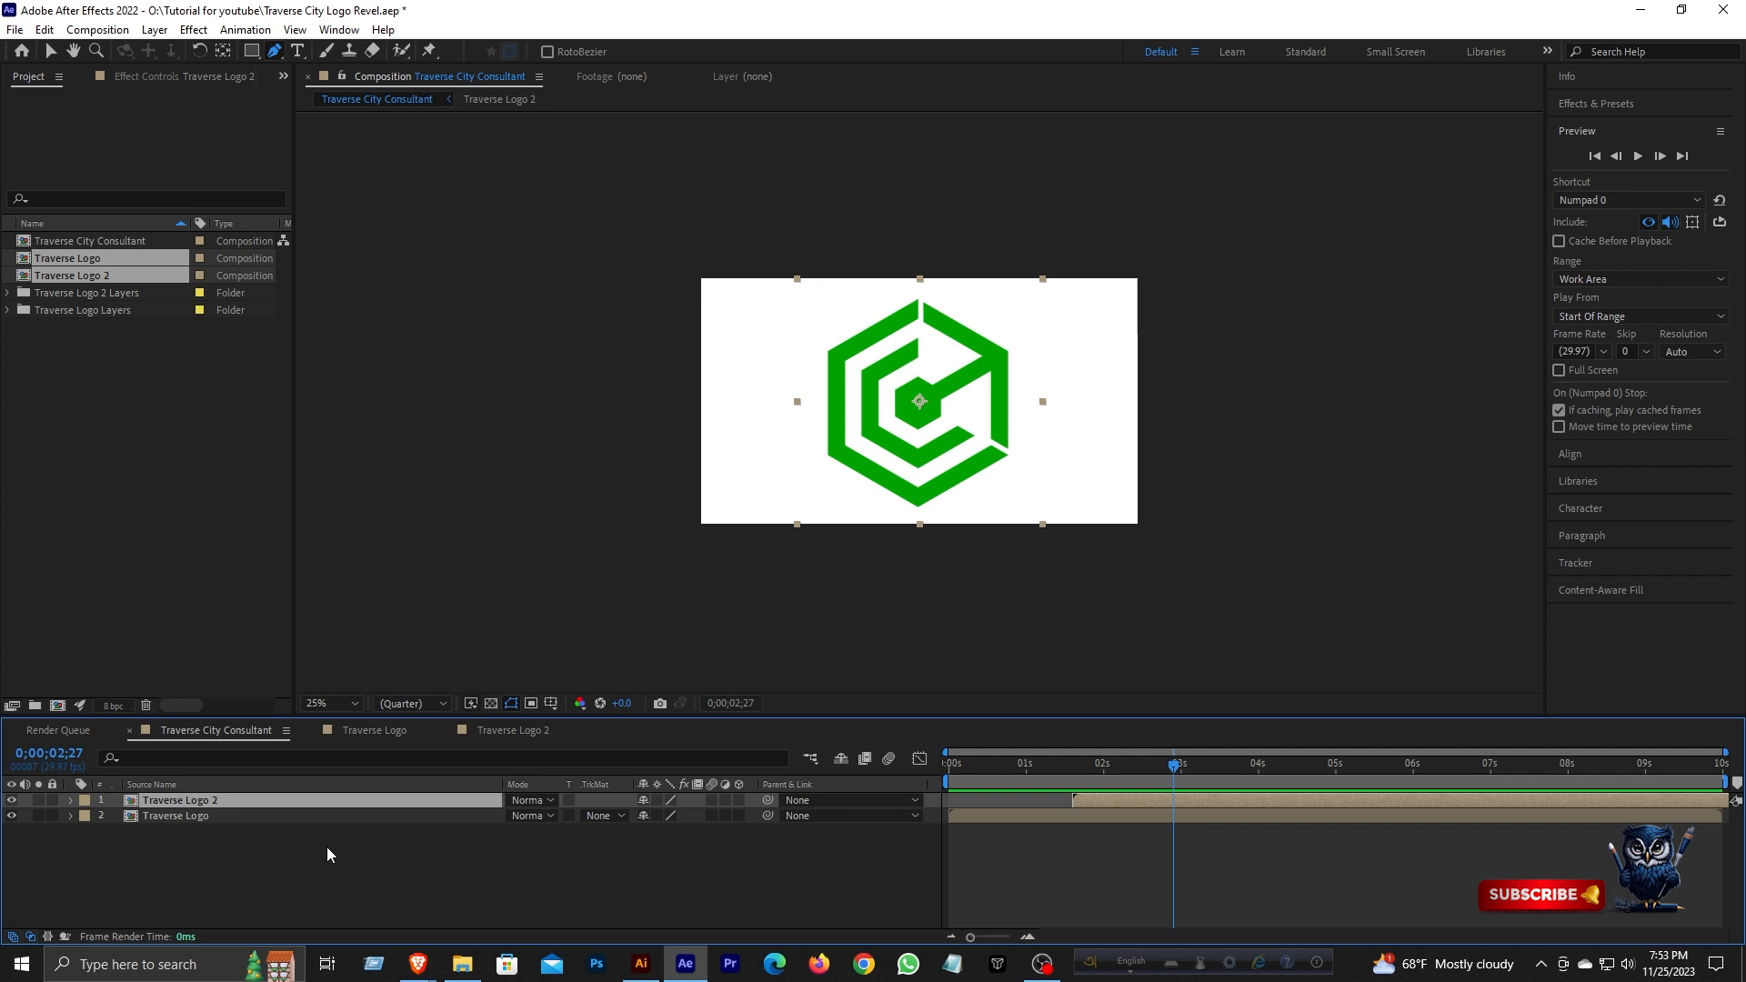
pyautogui.keyDown('ctrl'); pyautogui.click(219, 815); pyautogui.keyUp('ctrl')
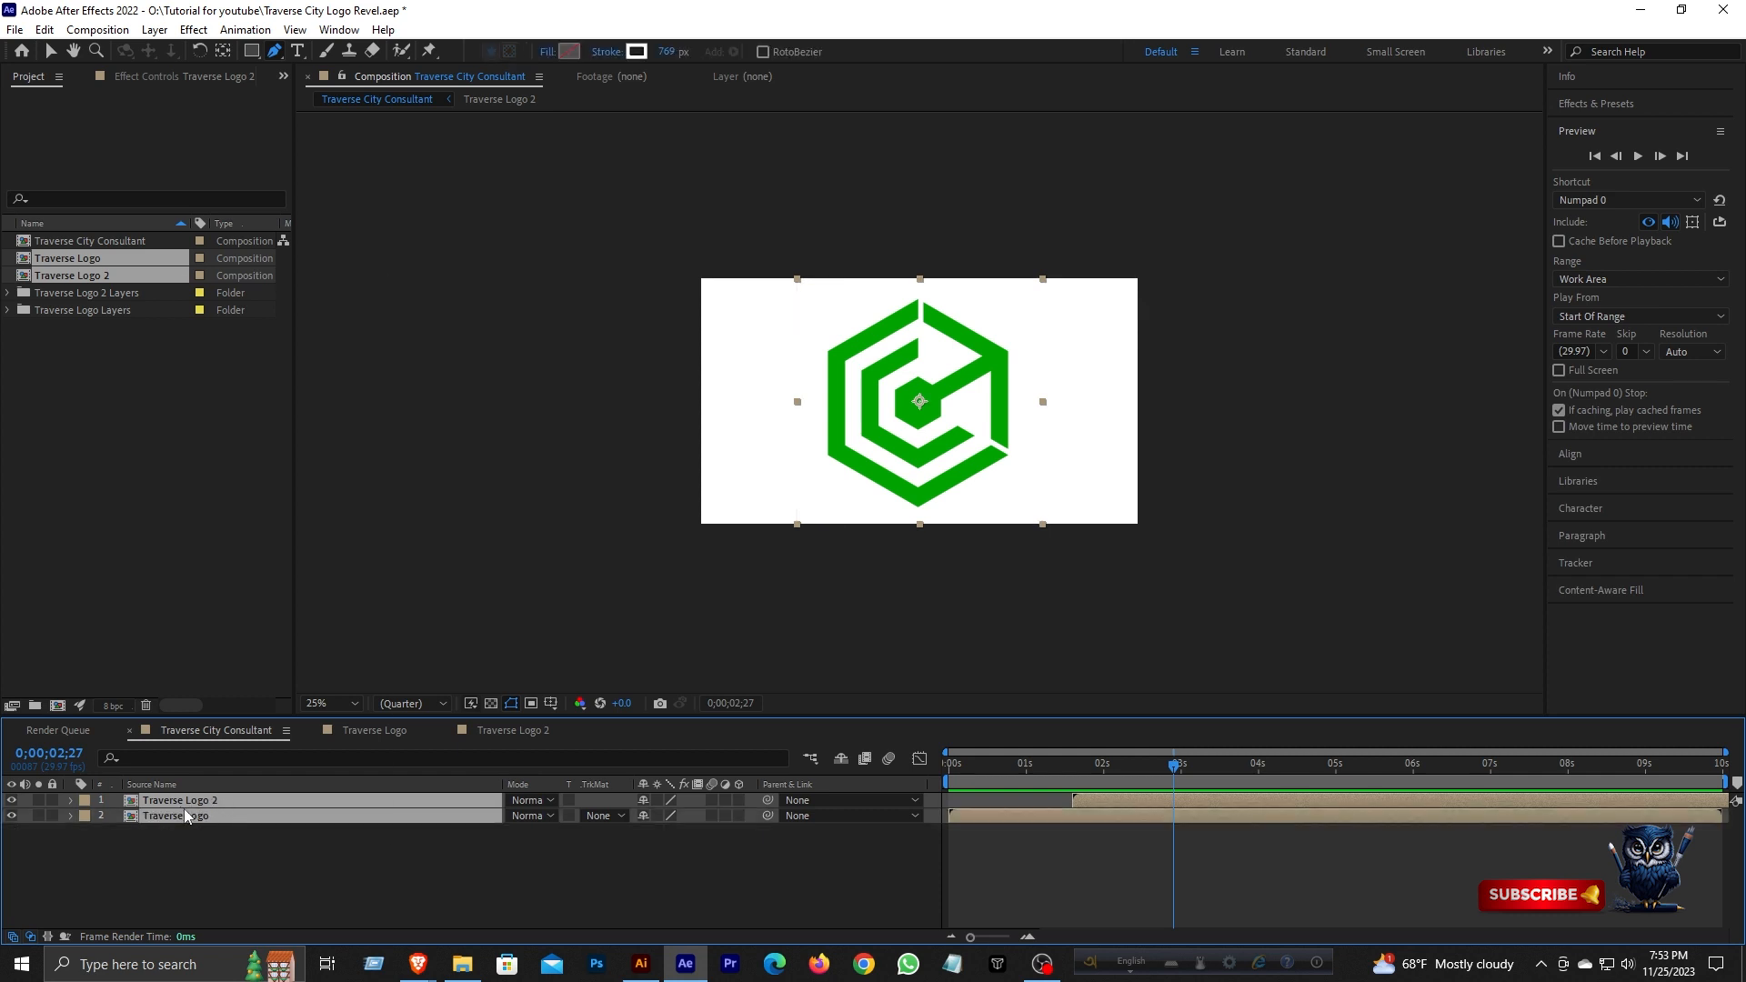
pyautogui.rightClick(185, 816)
pyautogui.click(340, 708)
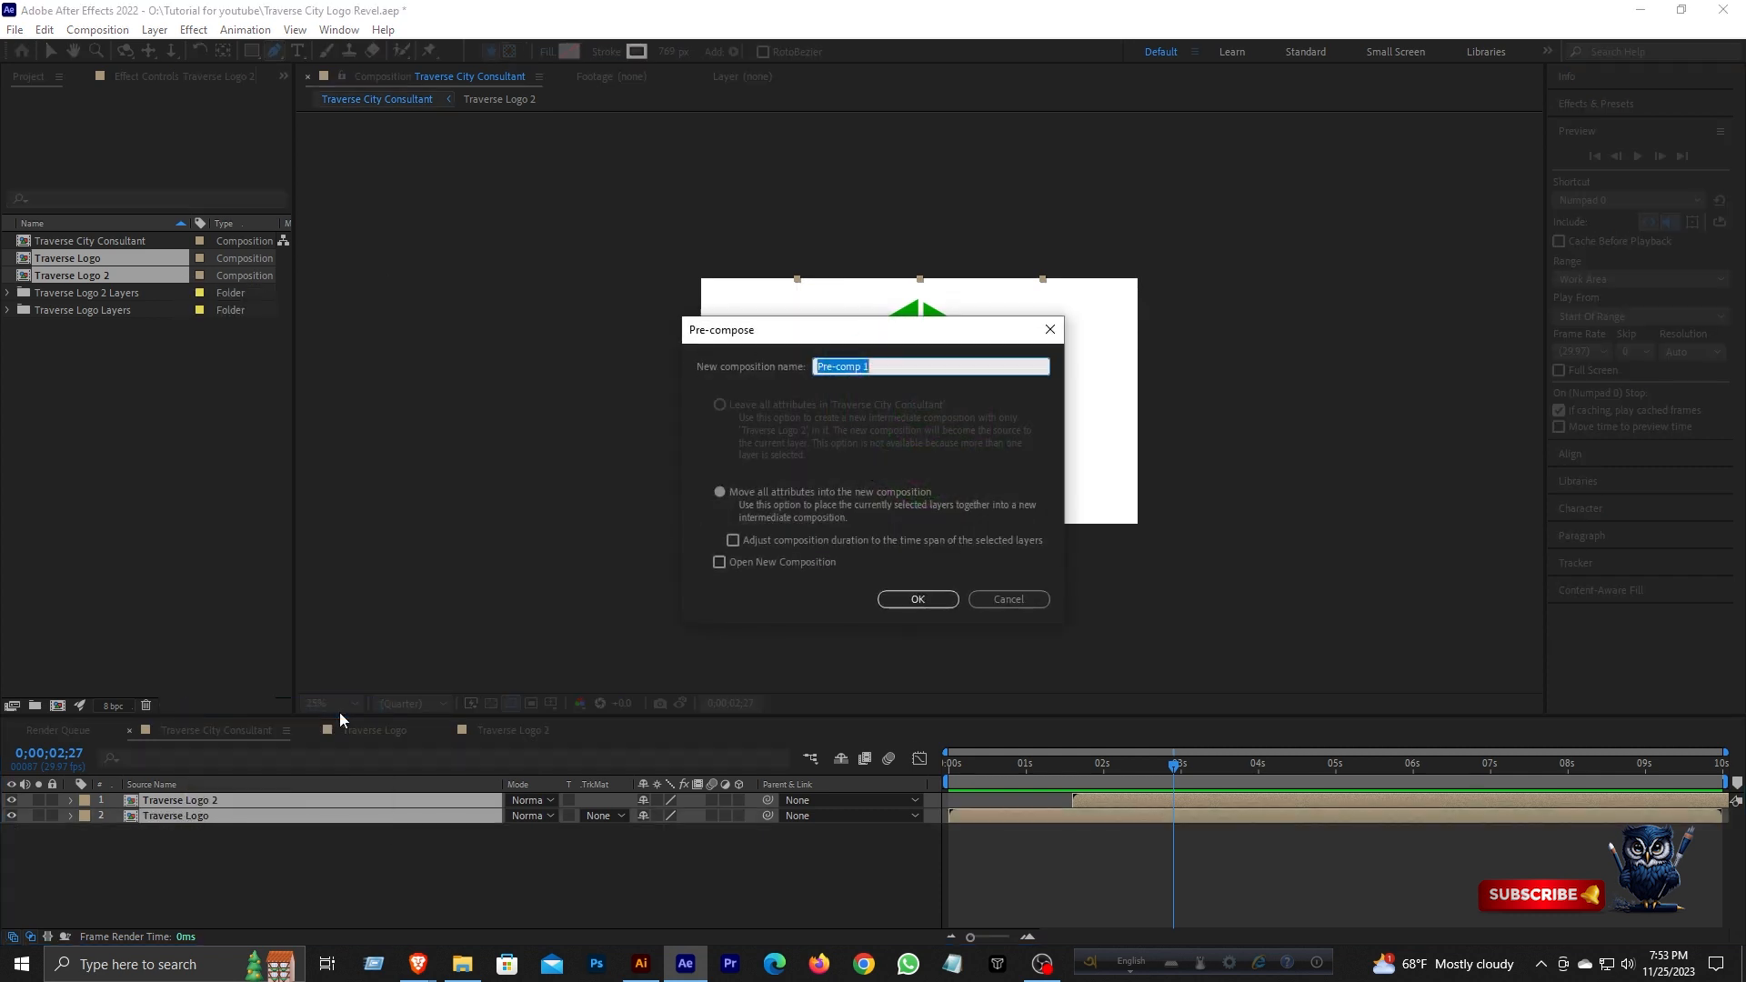
pyautogui.write('Logo Icon')
pyautogui.press('Return')
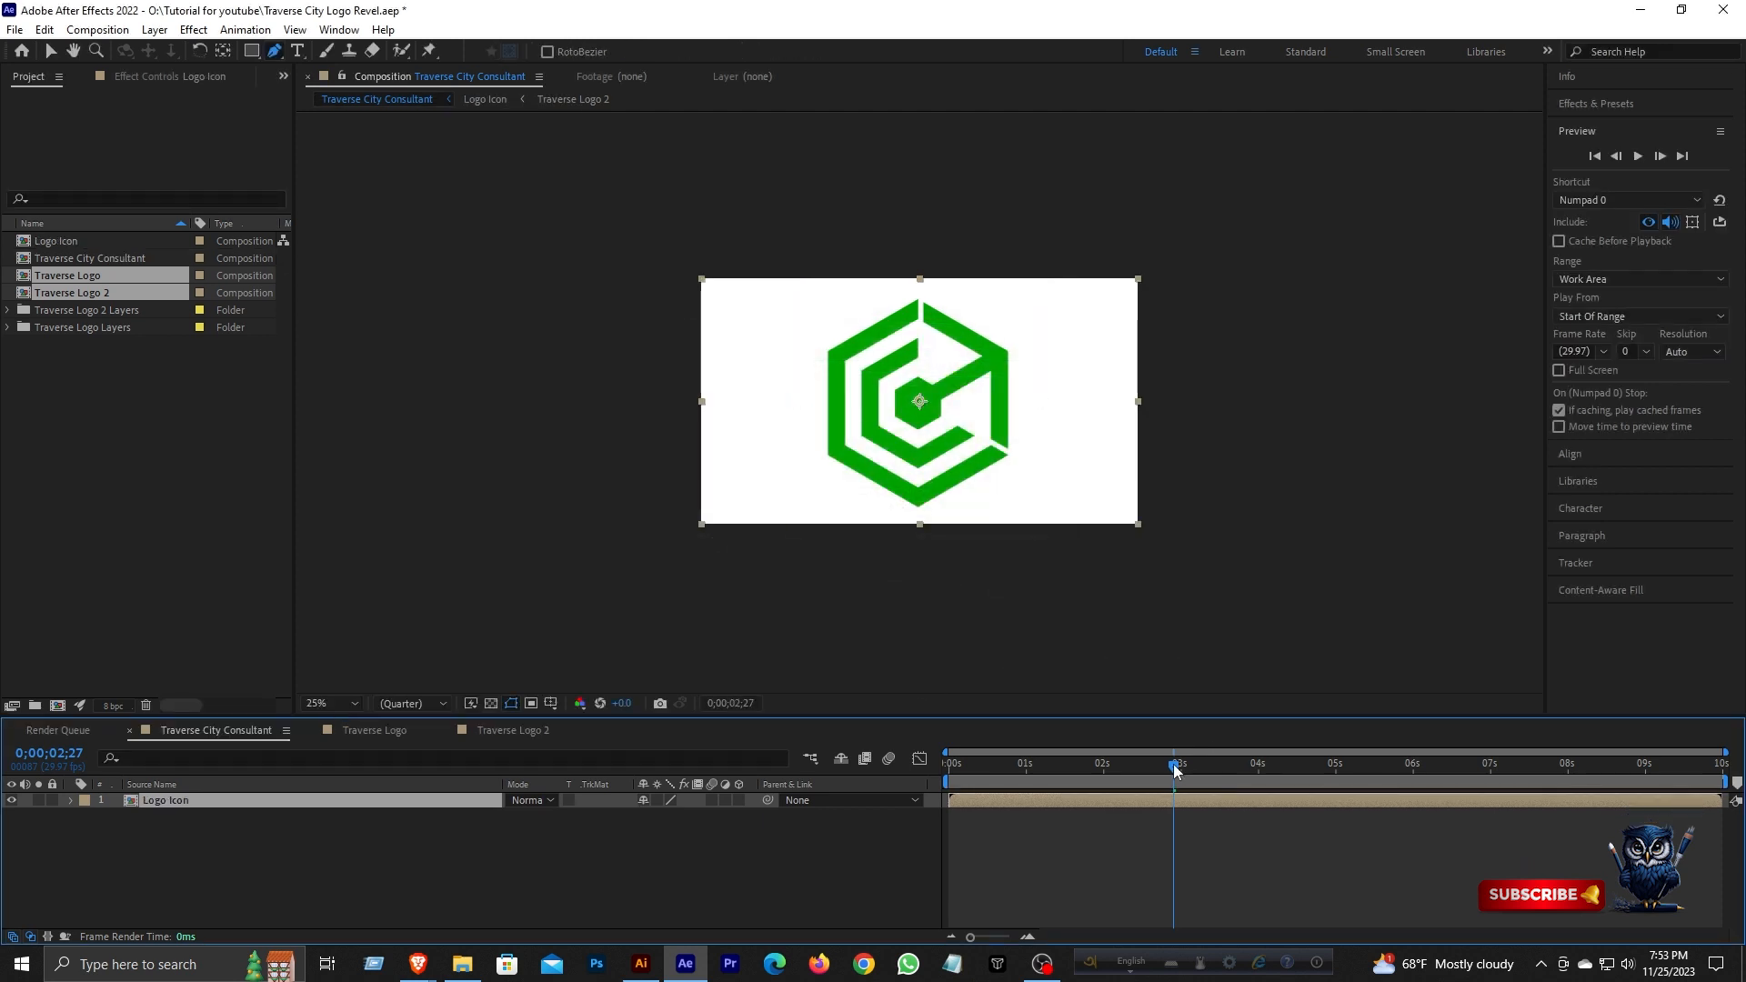
# - Scale the Logo Icon layer to 49% and move it up to position 960, 406
pyautogui.moveTo(1174, 770)
pyautogui.mouseDown()
pyautogui.moveTo(955, 768)
pyautogui.moveTo(1083, 768)
pyautogui.mouseUp()
pyautogui.press('s')
pyautogui.moveTo(662, 816); pyautogui.dragTo(608, 821)
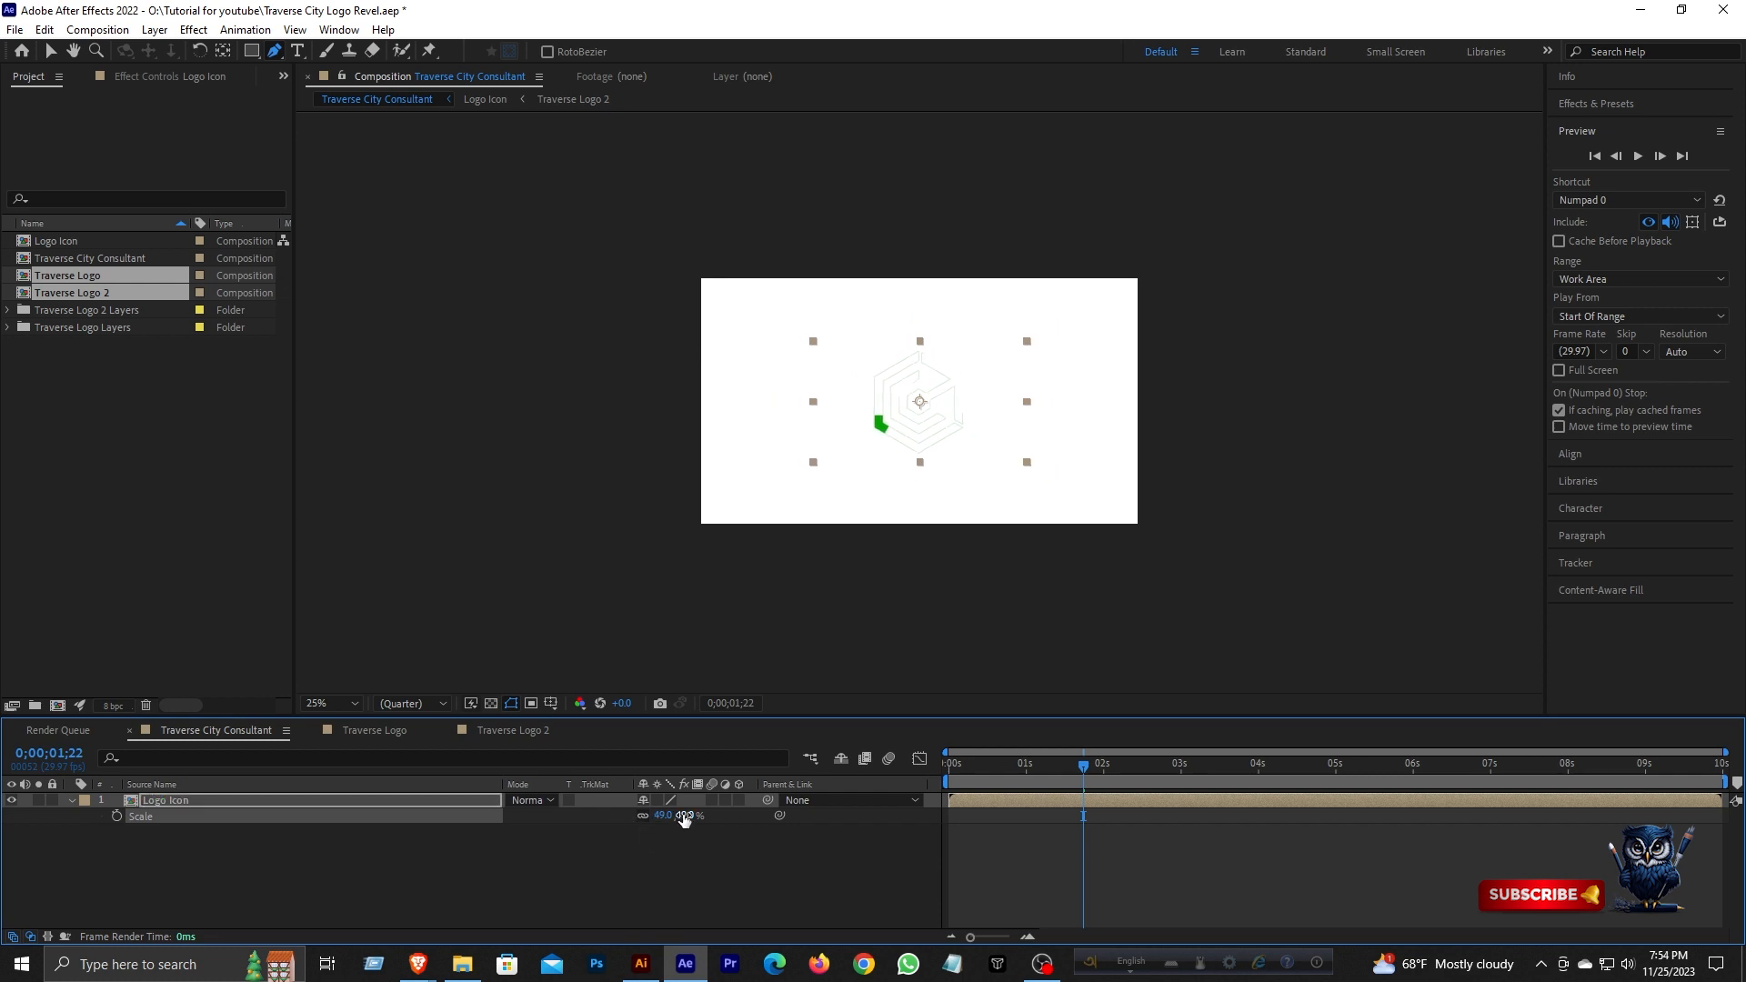
pyautogui.press('p')
pyautogui.moveTo(677, 816); pyautogui.dragTo(566, 810)
pyautogui.click(535, 858)
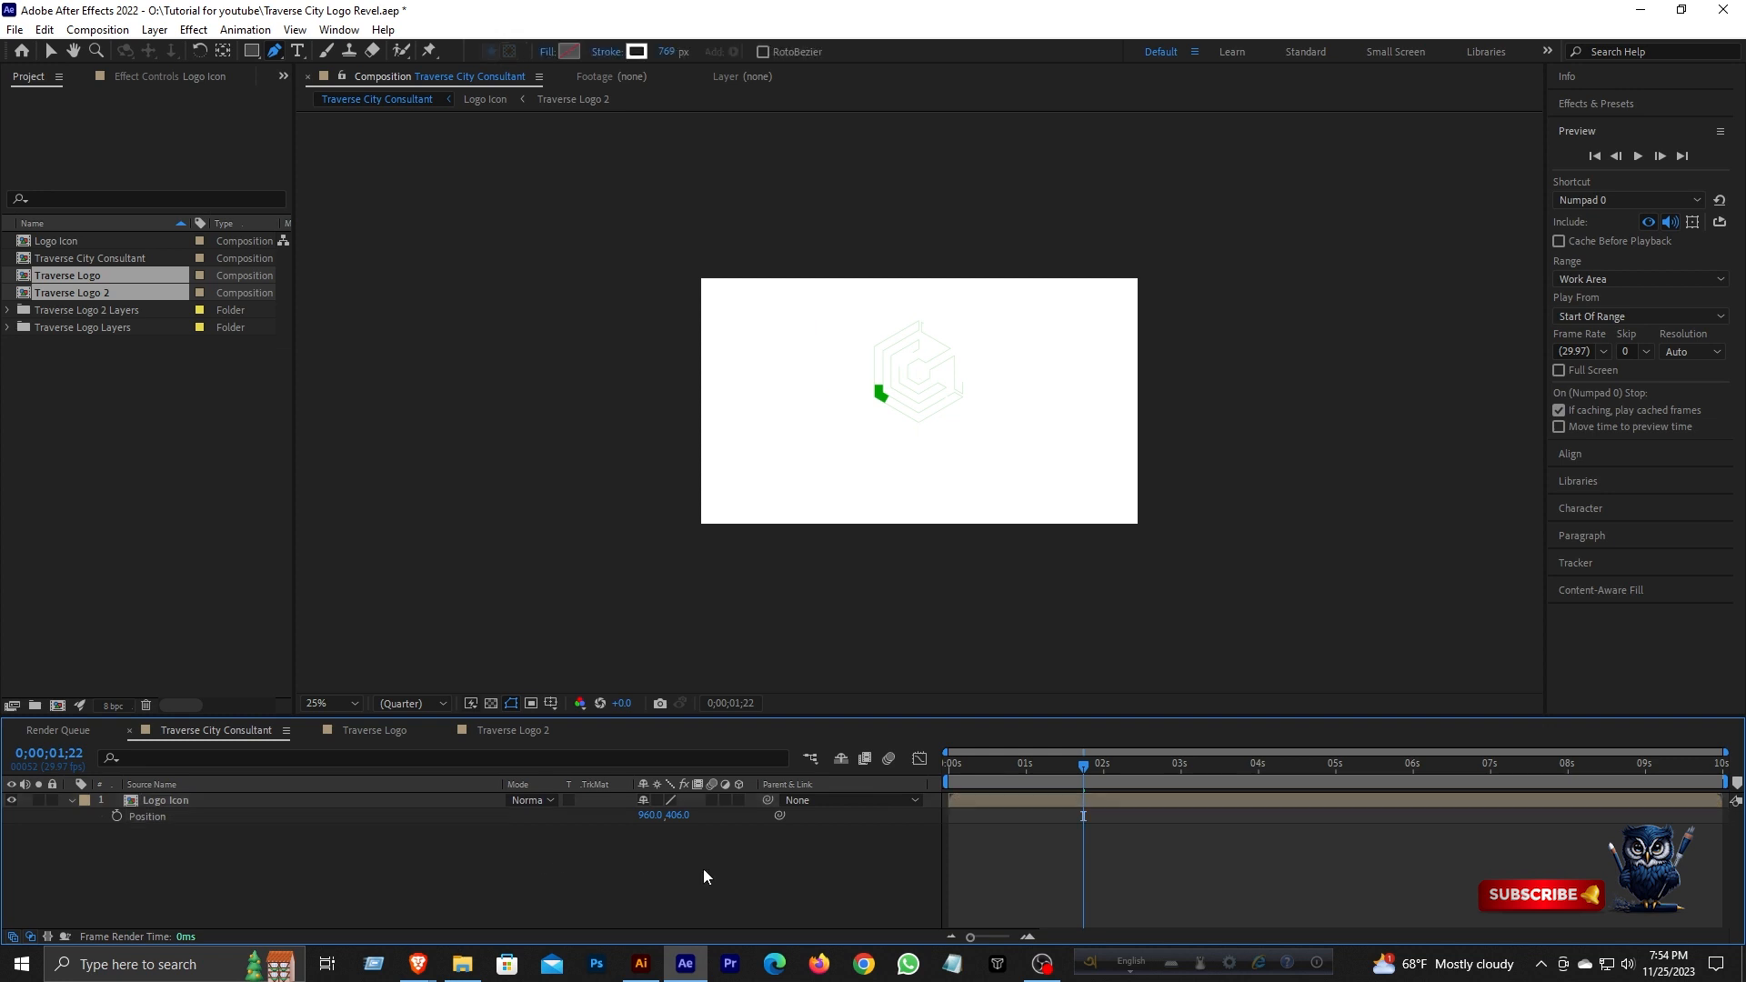
# - At 0;00;03;03, where the logo is complete, add a text layer reading "TRAVERSE CITY" below the icon
pyautogui.moveTo(1077, 771); pyautogui.dragTo(1188, 776)
pyautogui.hotkey('ctrl', 't')
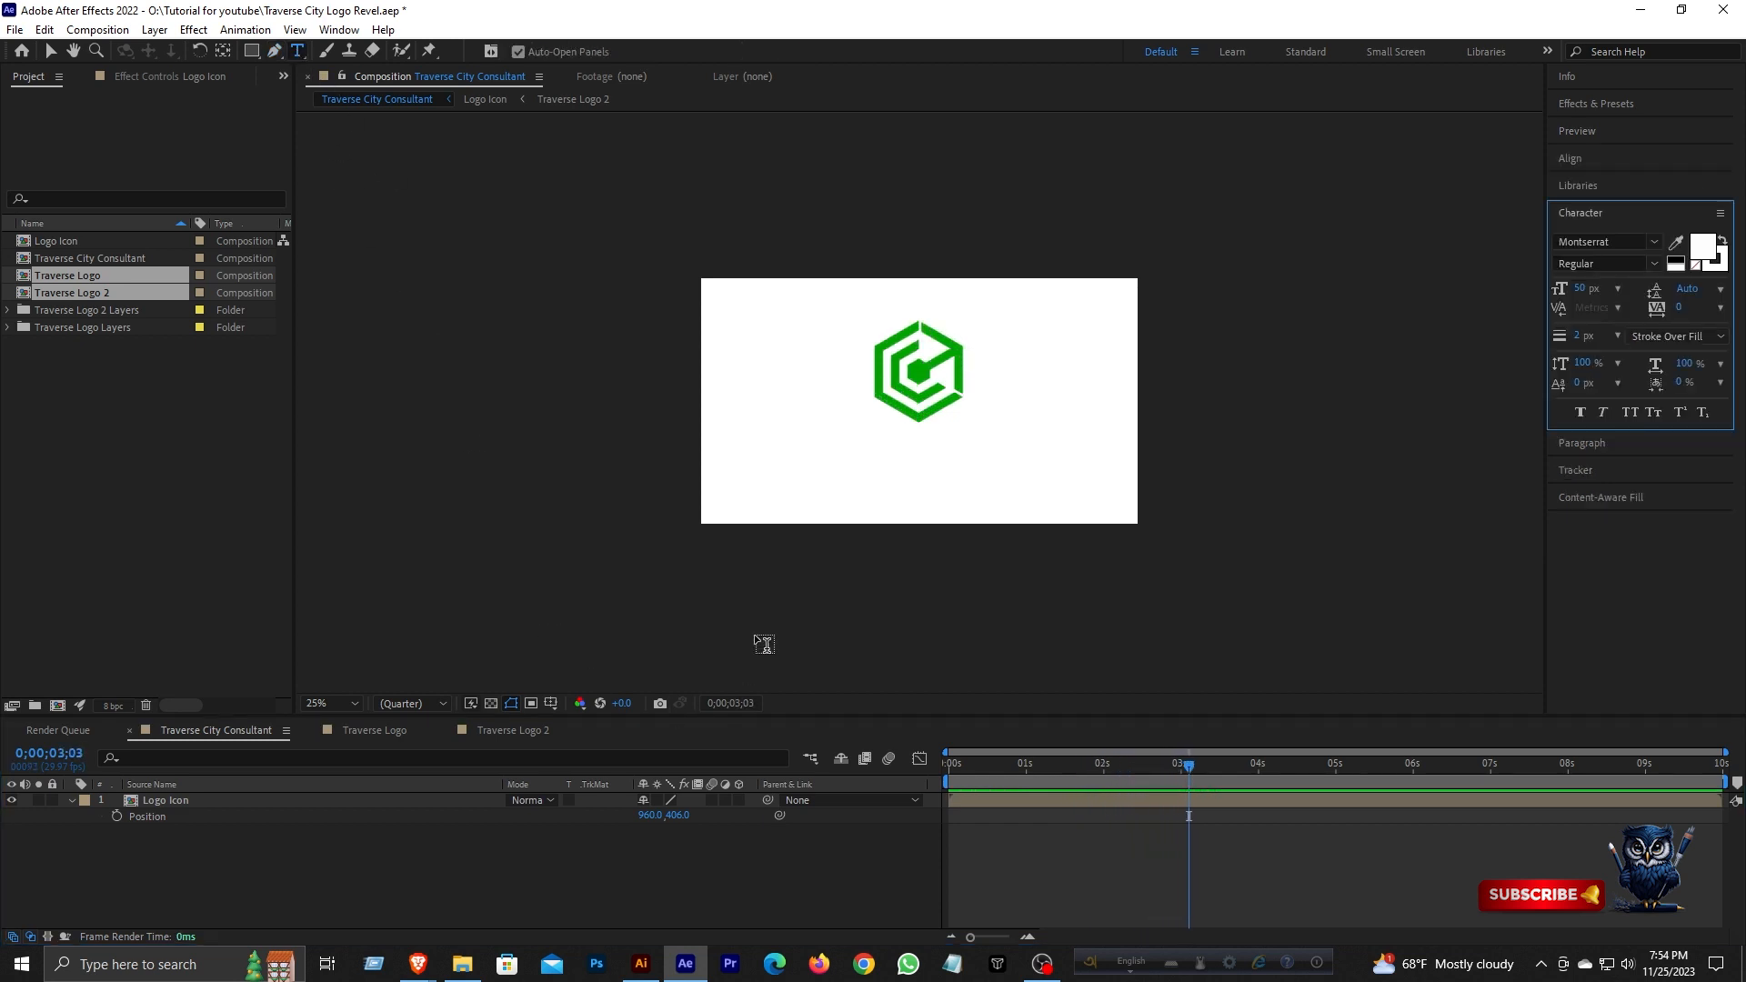
pyautogui.click(808, 452)
pyautogui.write('TRAVERSE CITY')
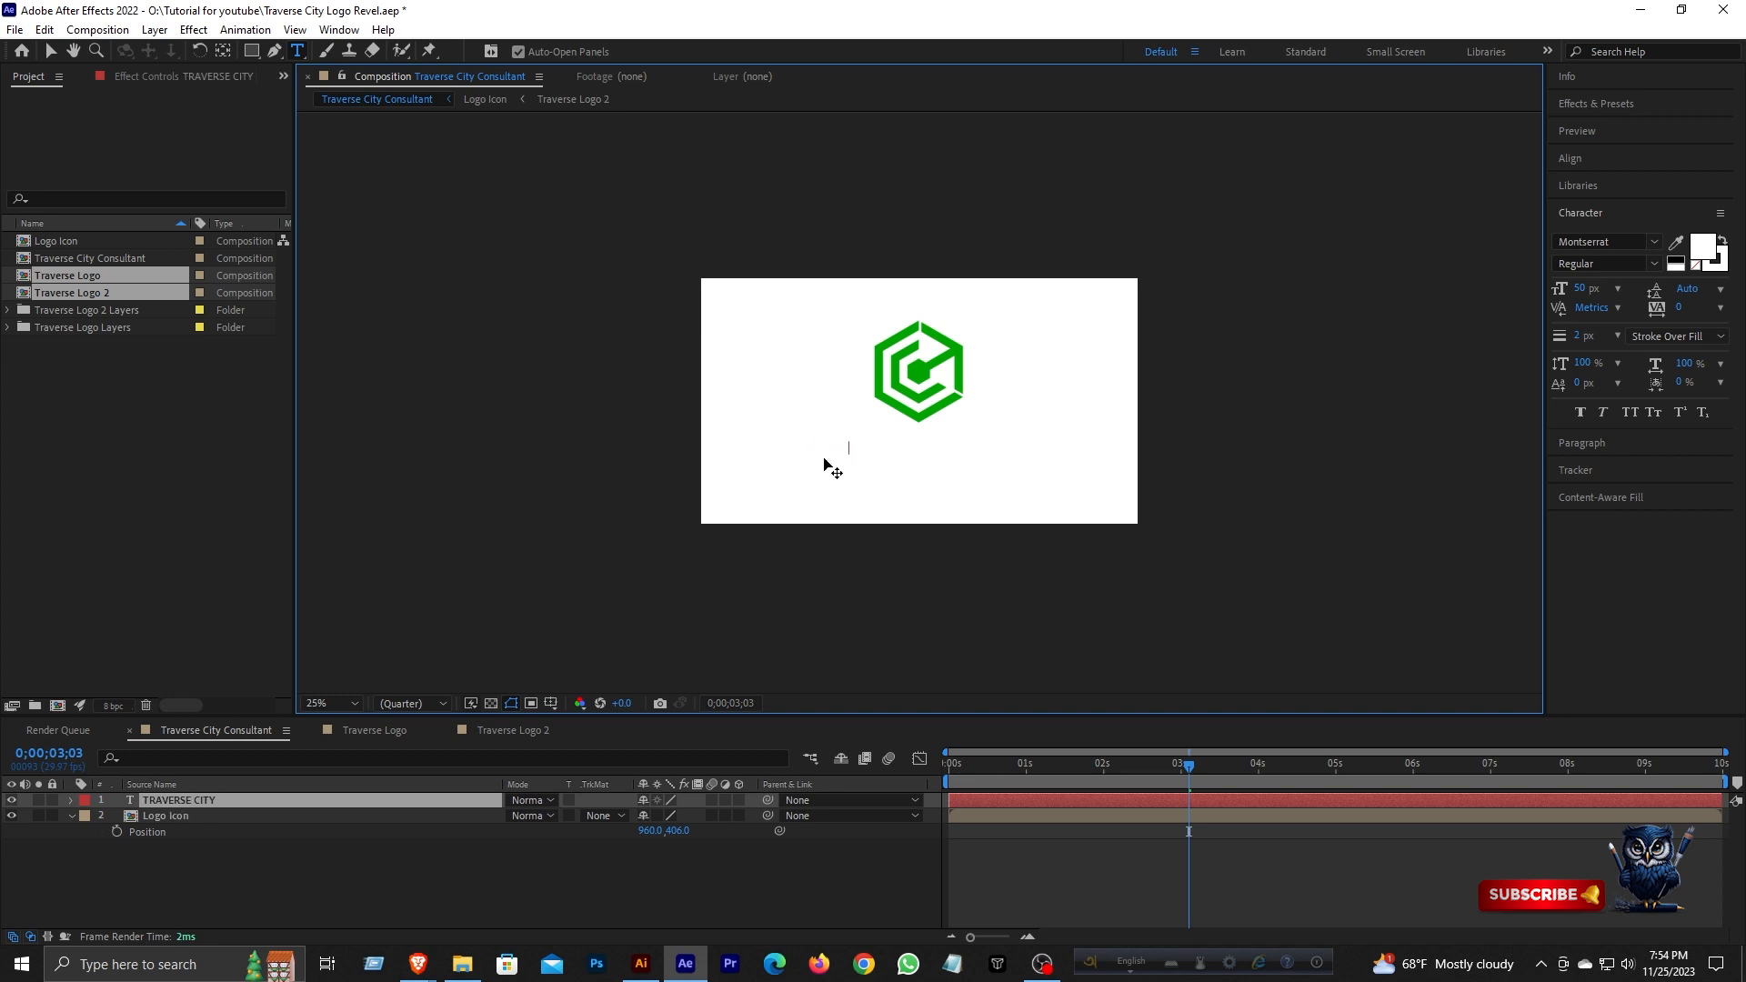
pyautogui.hotkey('ctrl', 'Return')
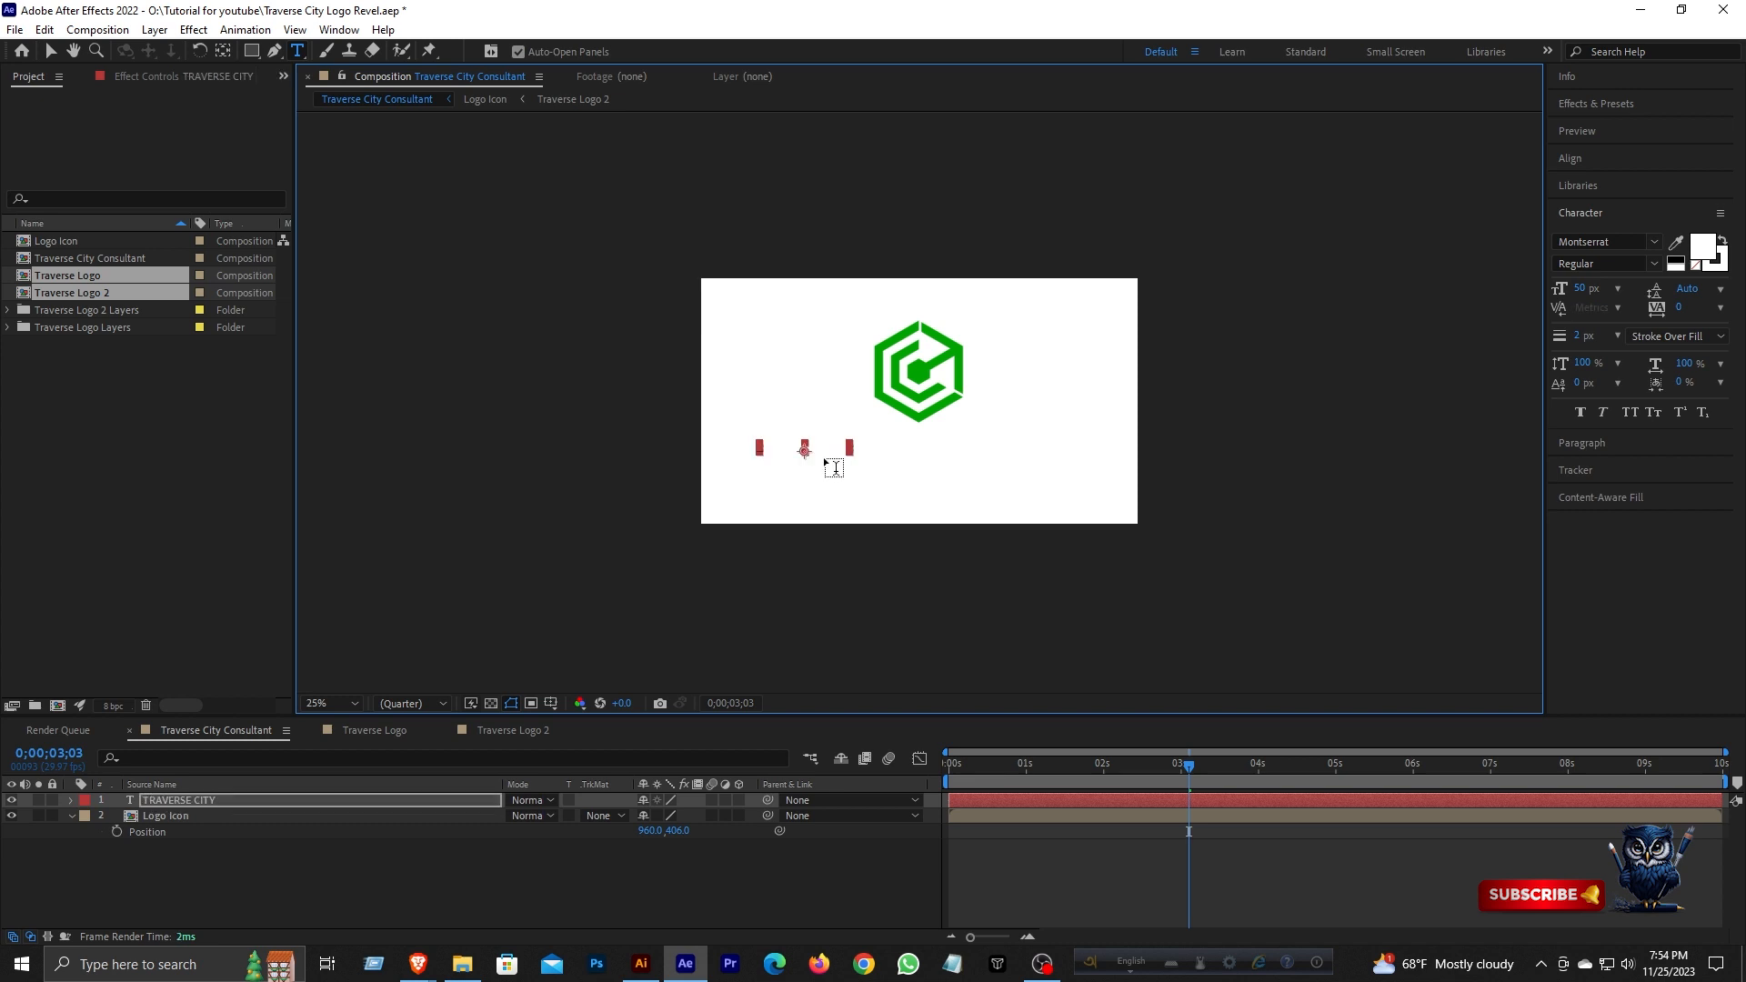
pyautogui.press('capslock')
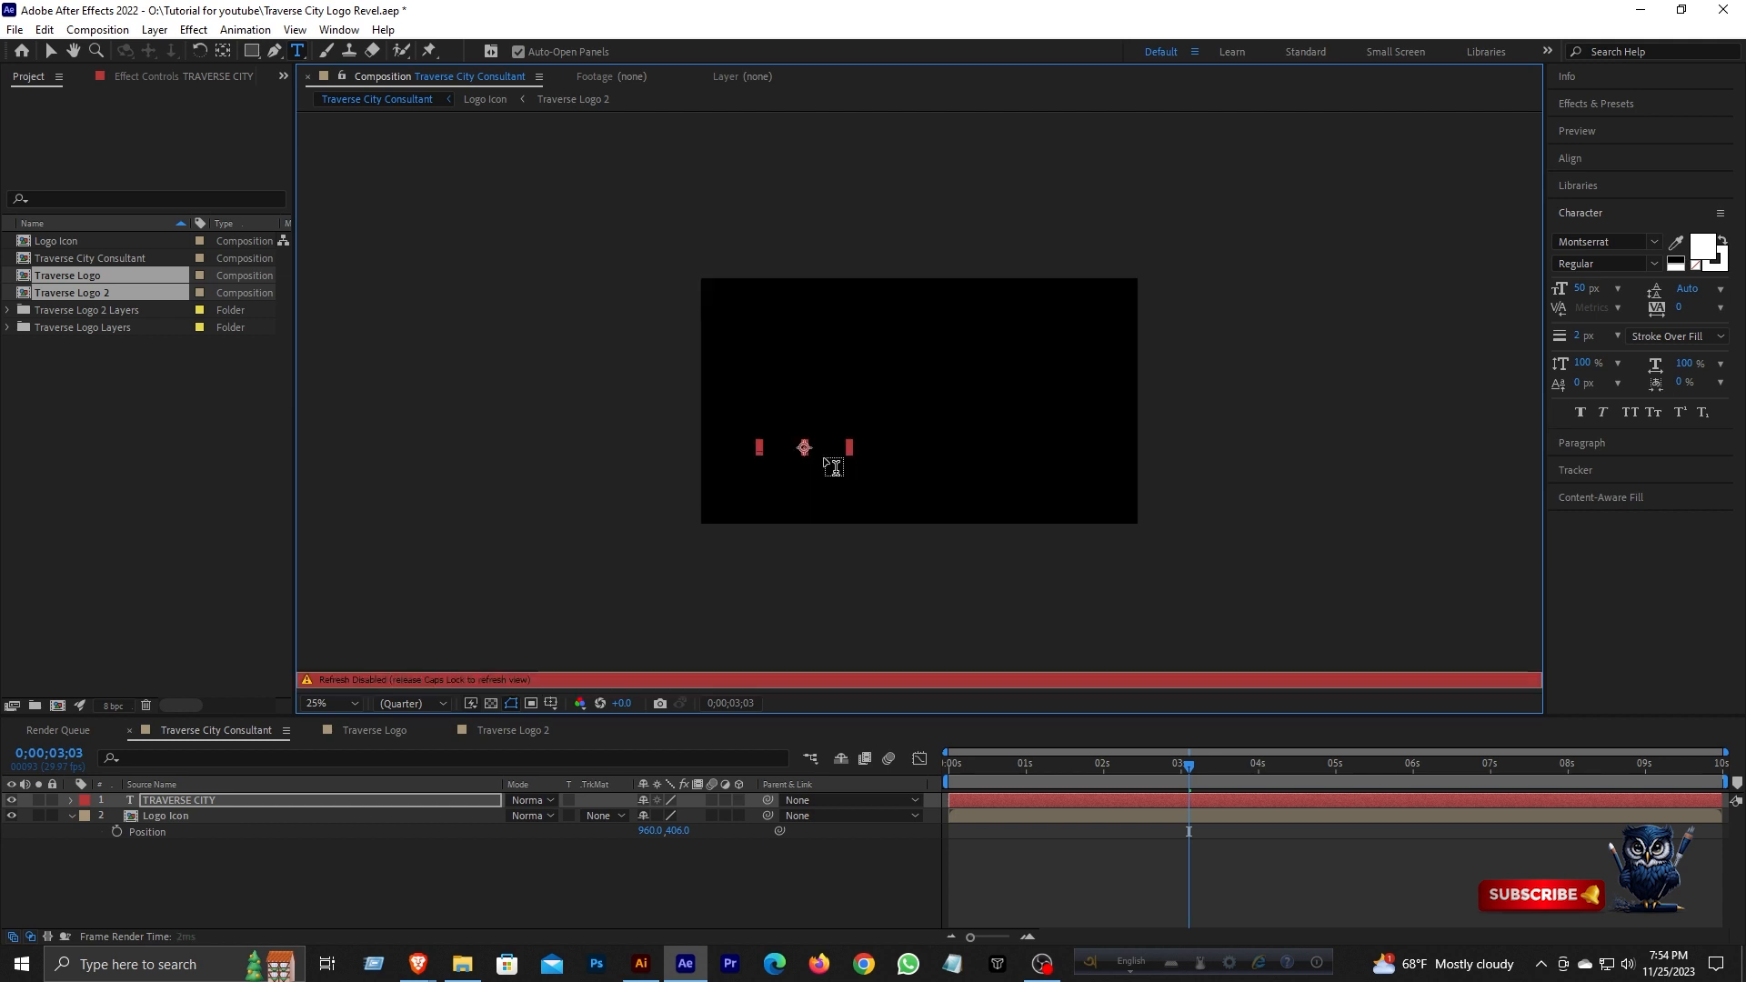
pyautogui.press('capslock')
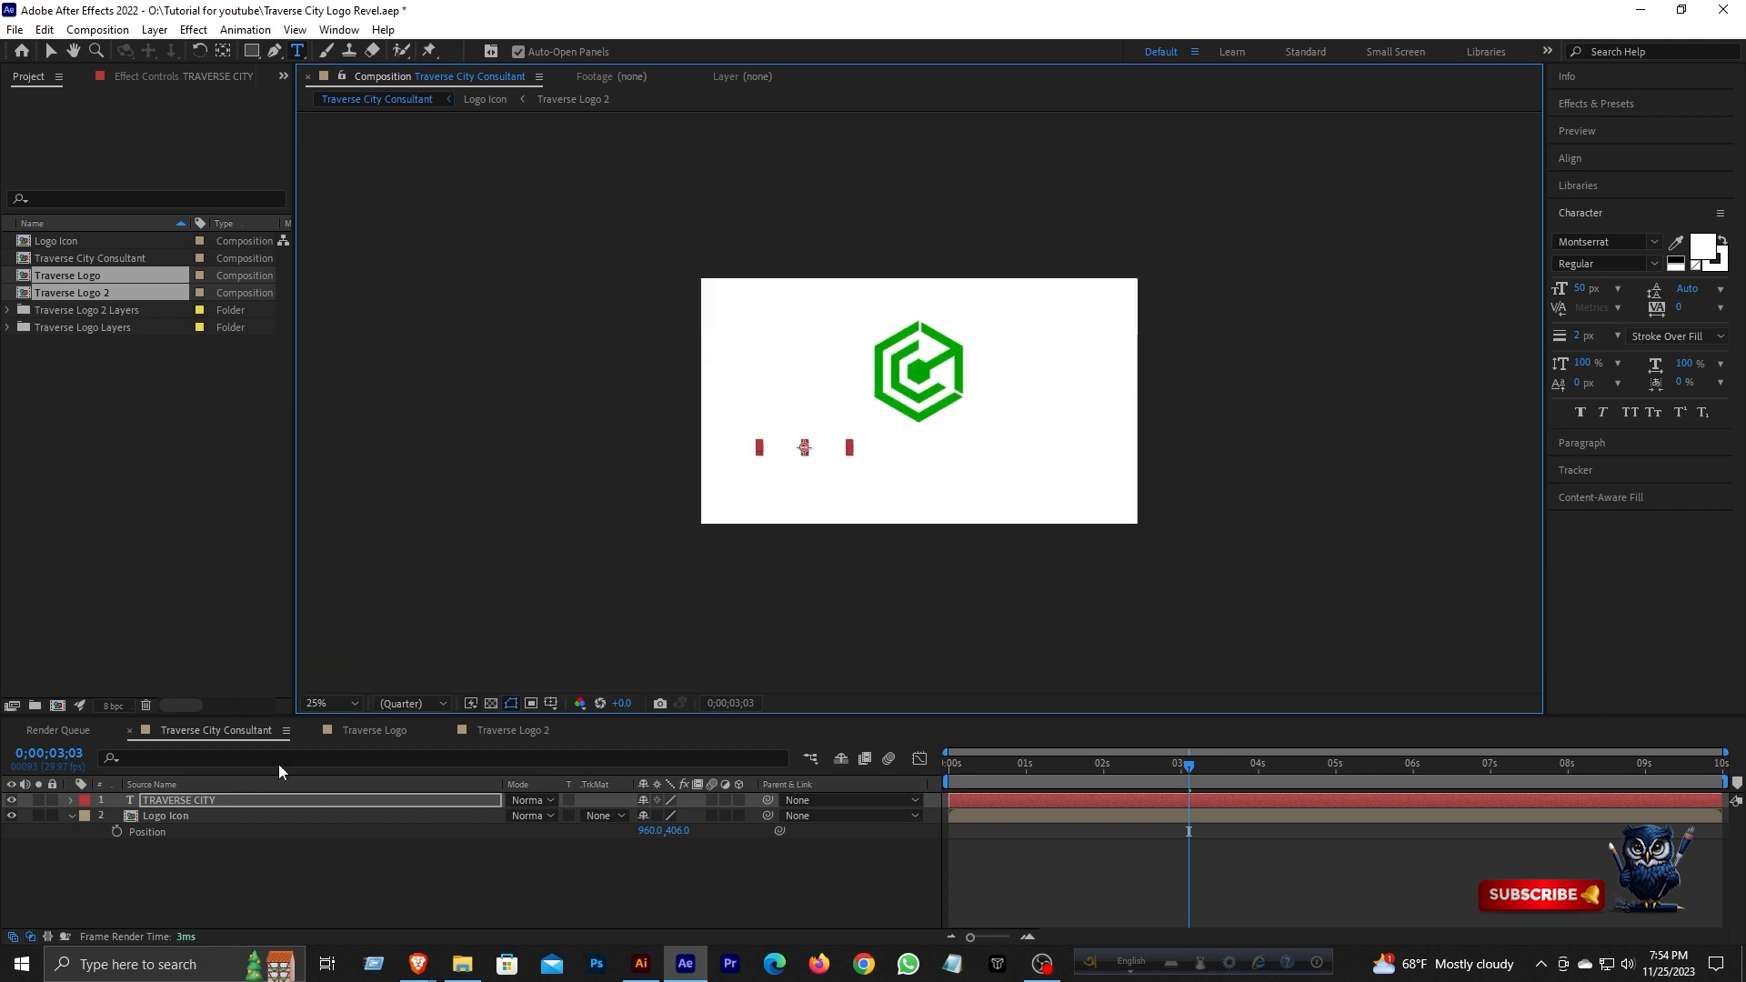
# - Set the TRAVERSE CITY text's fill colour to the green 00A300 sampled from the logo
pyautogui.click(1706, 248)
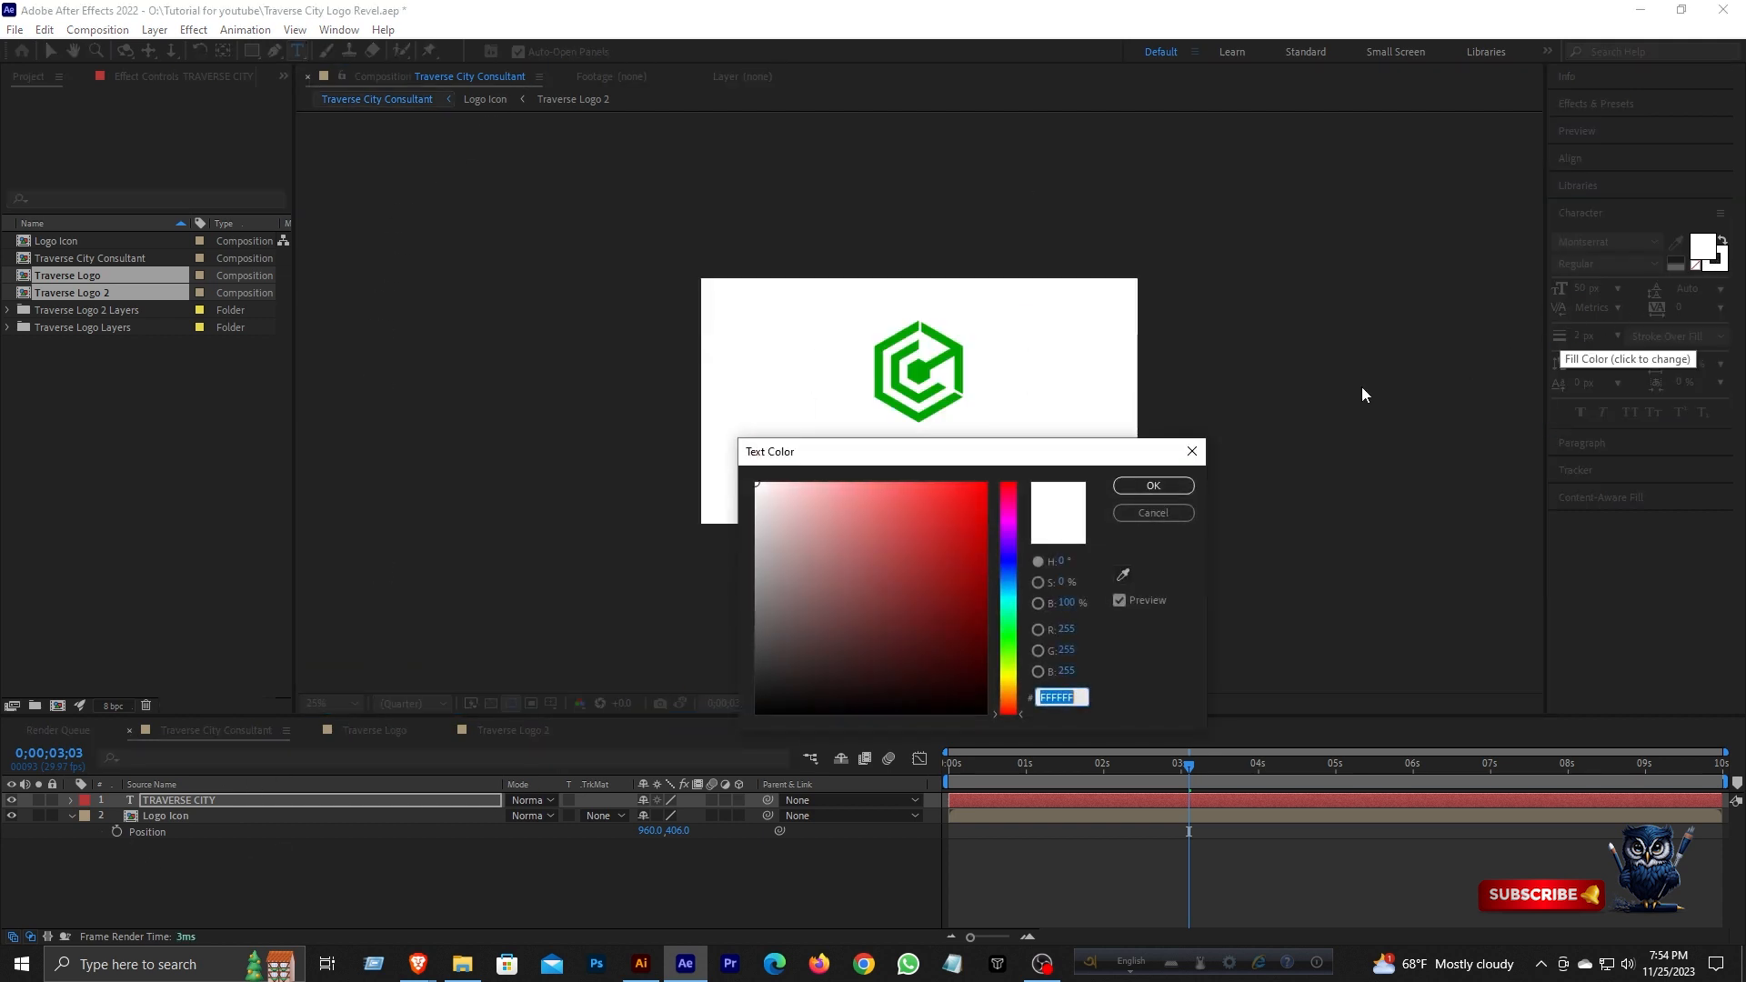
pyautogui.click(1123, 575)
pyautogui.click(960, 345)
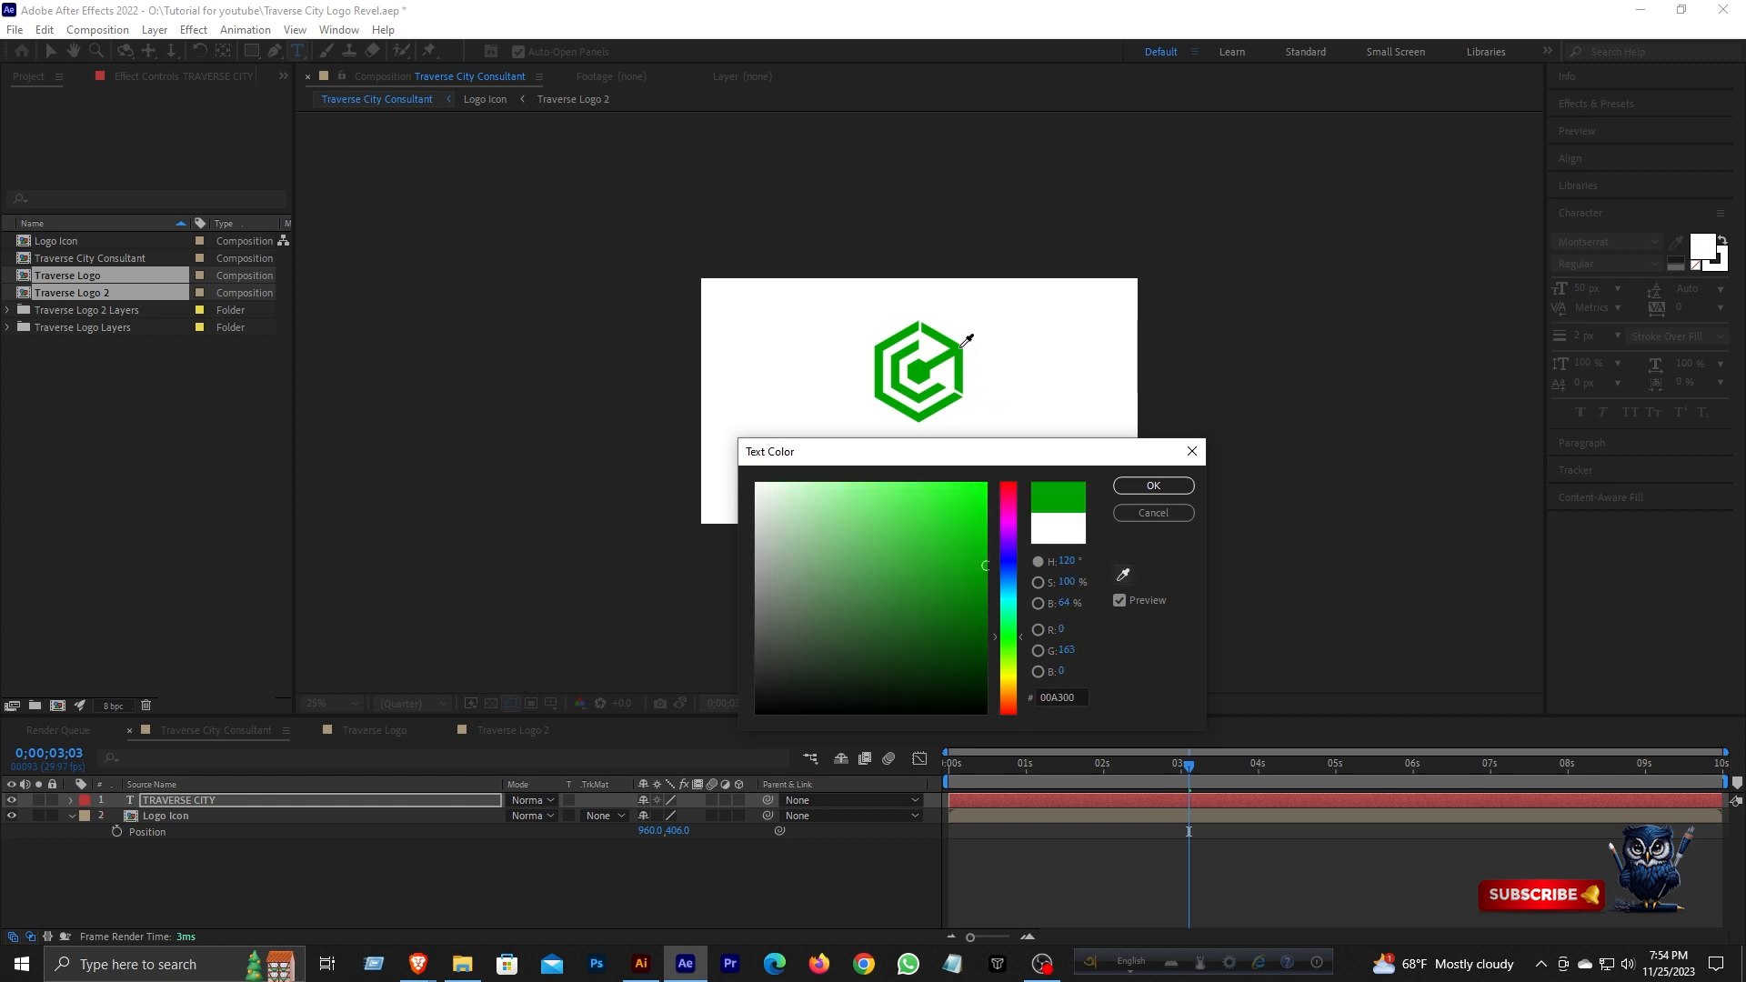
pyautogui.click(1154, 486)
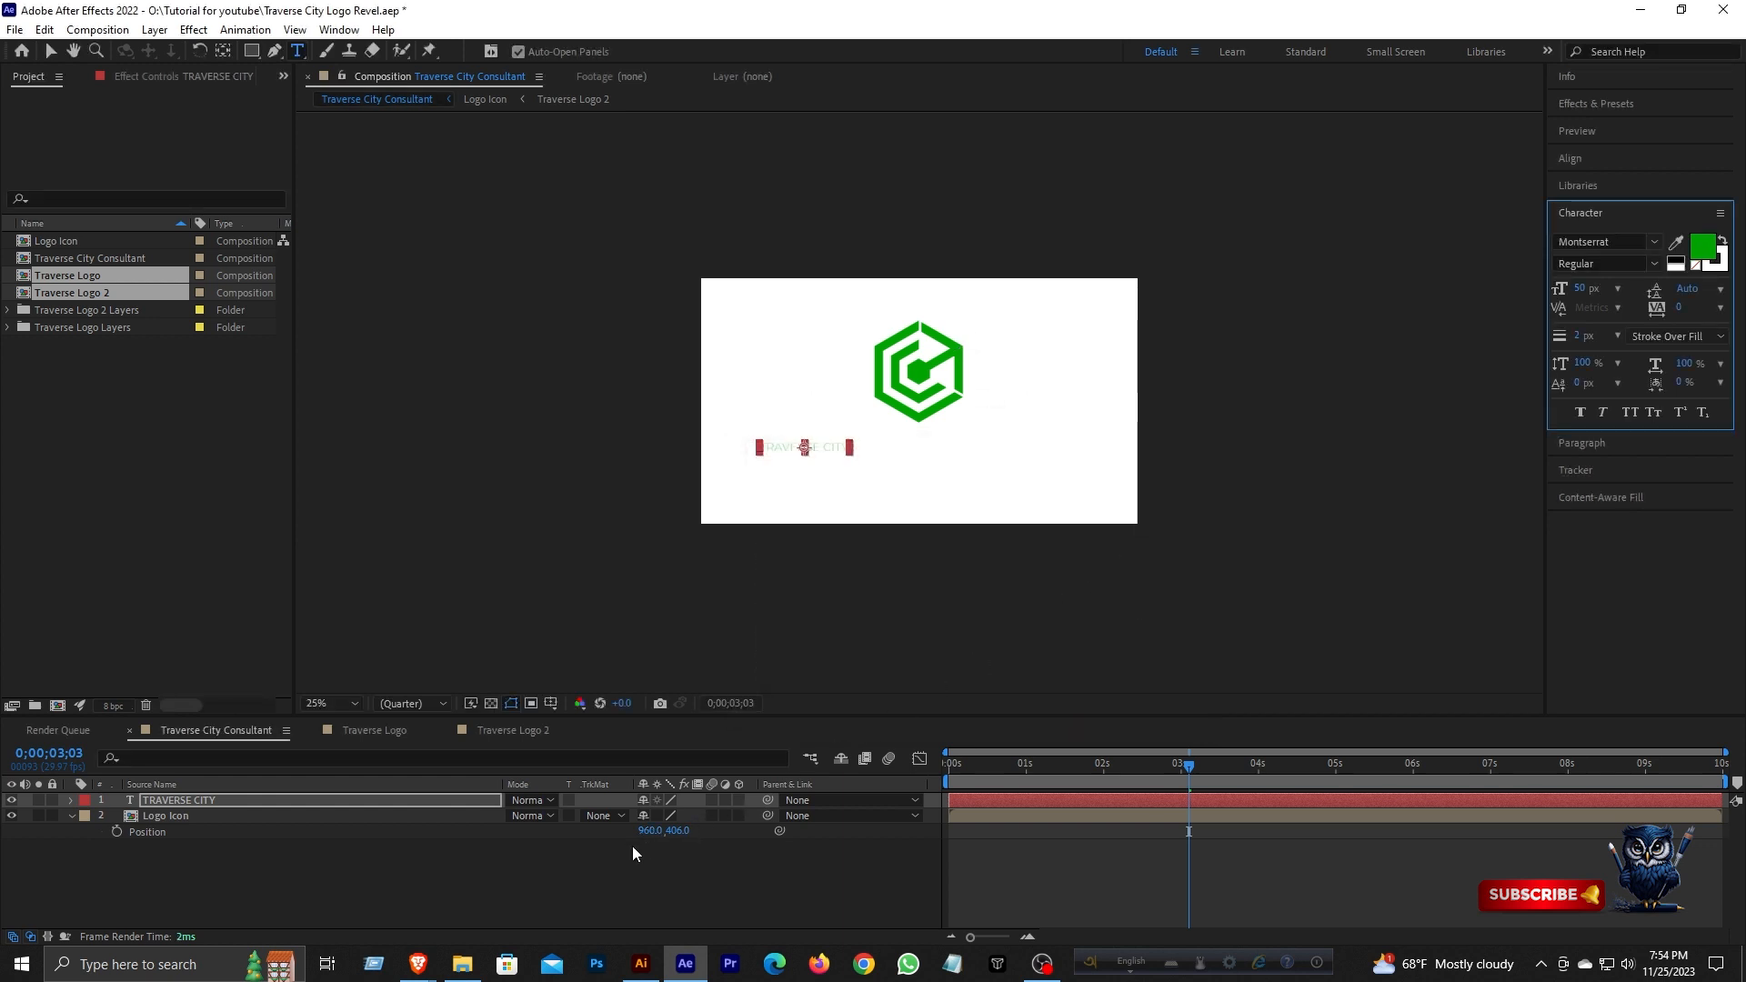
# - Center the TRAVERSE CITY text horizontally in the composition, directly below the logo icon
pyautogui.press('p')
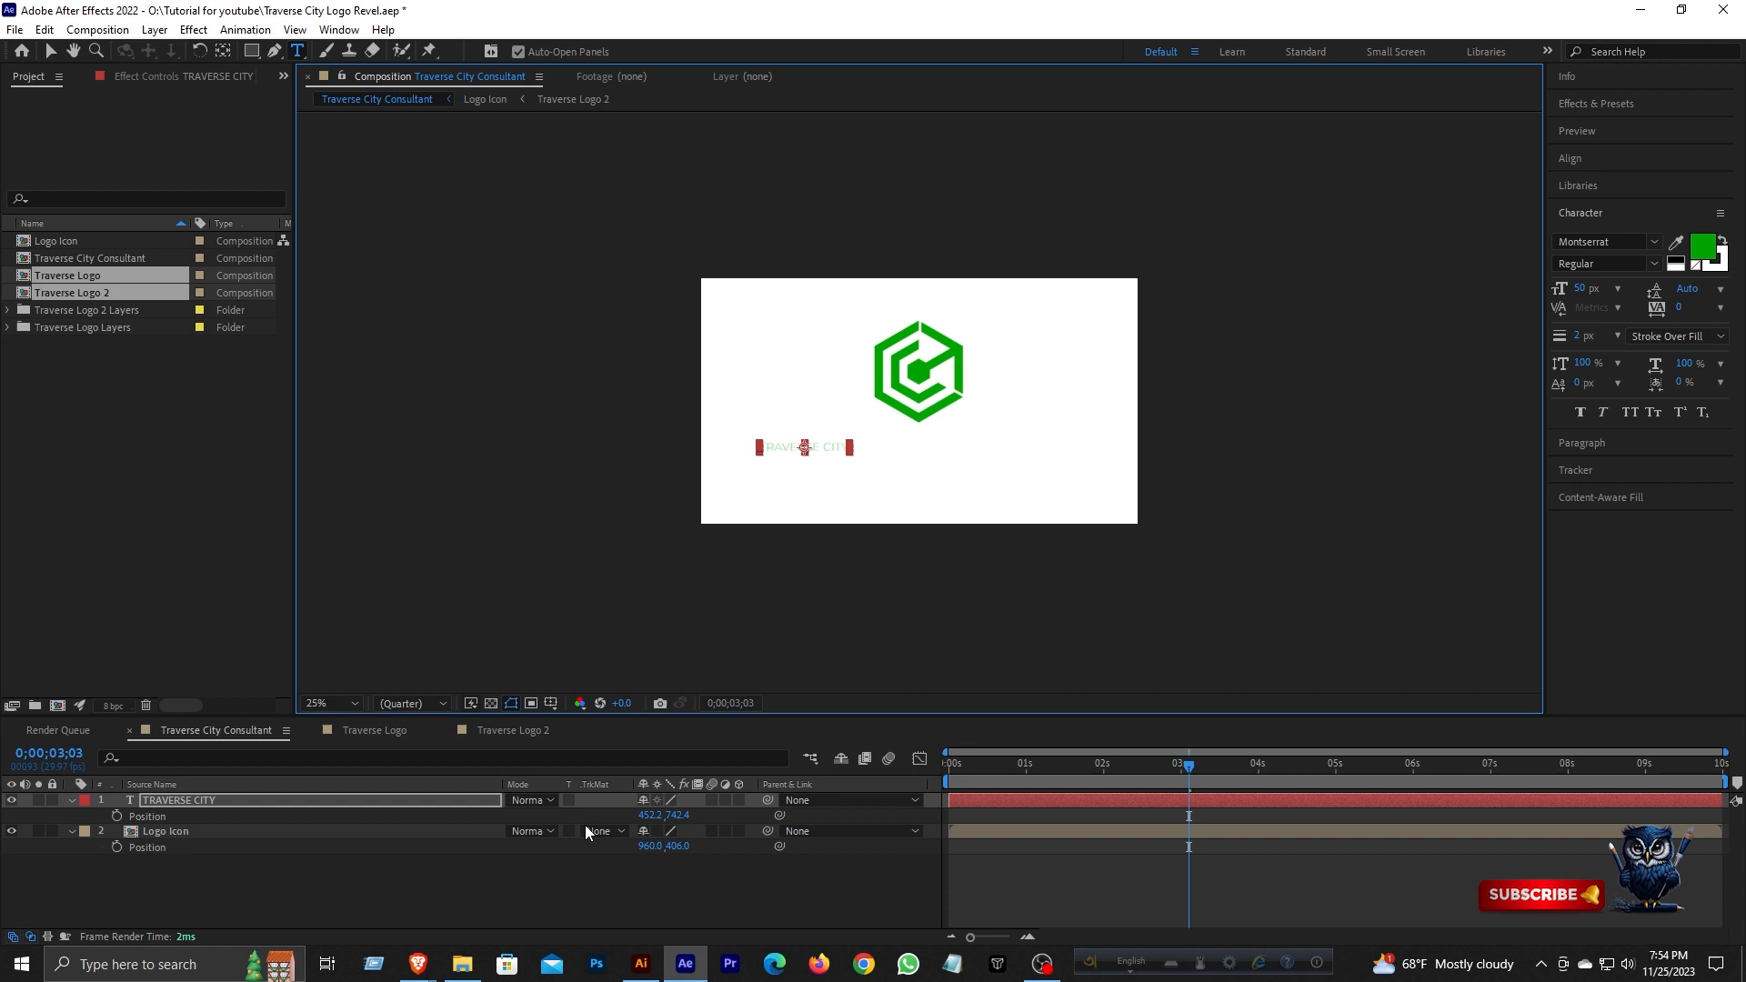
pyautogui.moveTo(647, 819); pyautogui.dragTo(1093, 819)
pyautogui.click(1601, 159)
pyautogui.click(1595, 204)
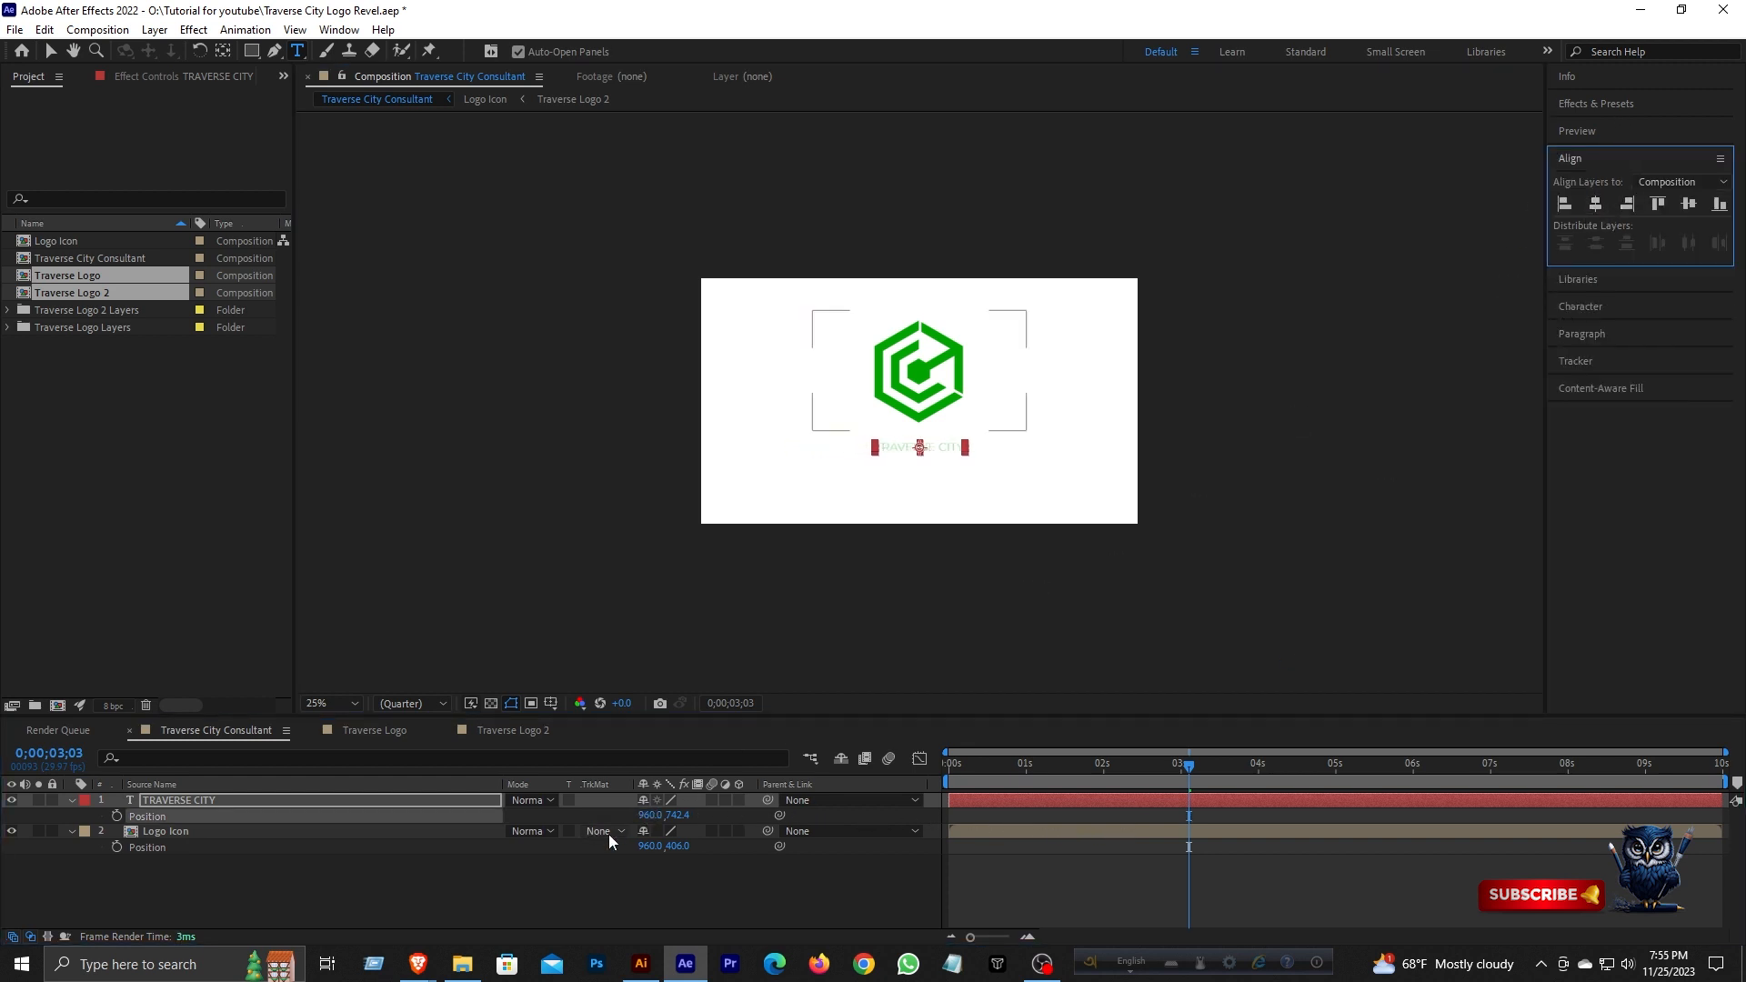
pyautogui.click(588, 864)
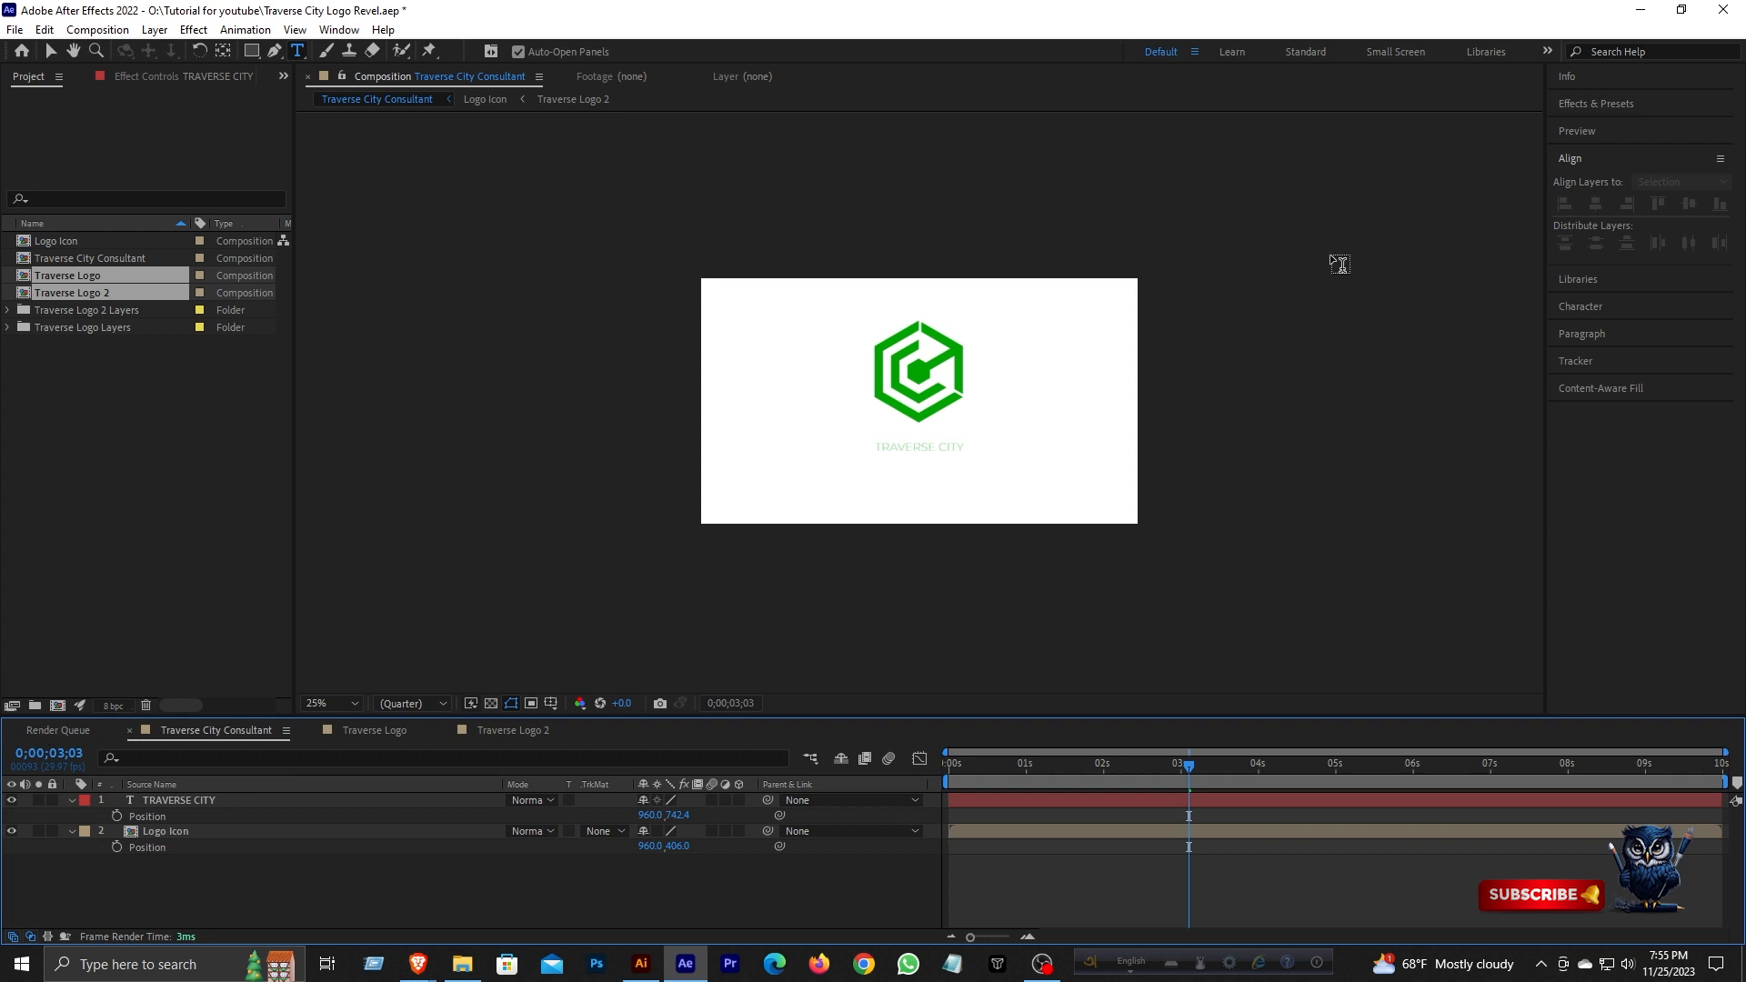
# - Set the TRAVERSE CITY text to Montserrat Bold at 123 px and center its anchor point
pyautogui.press('/')
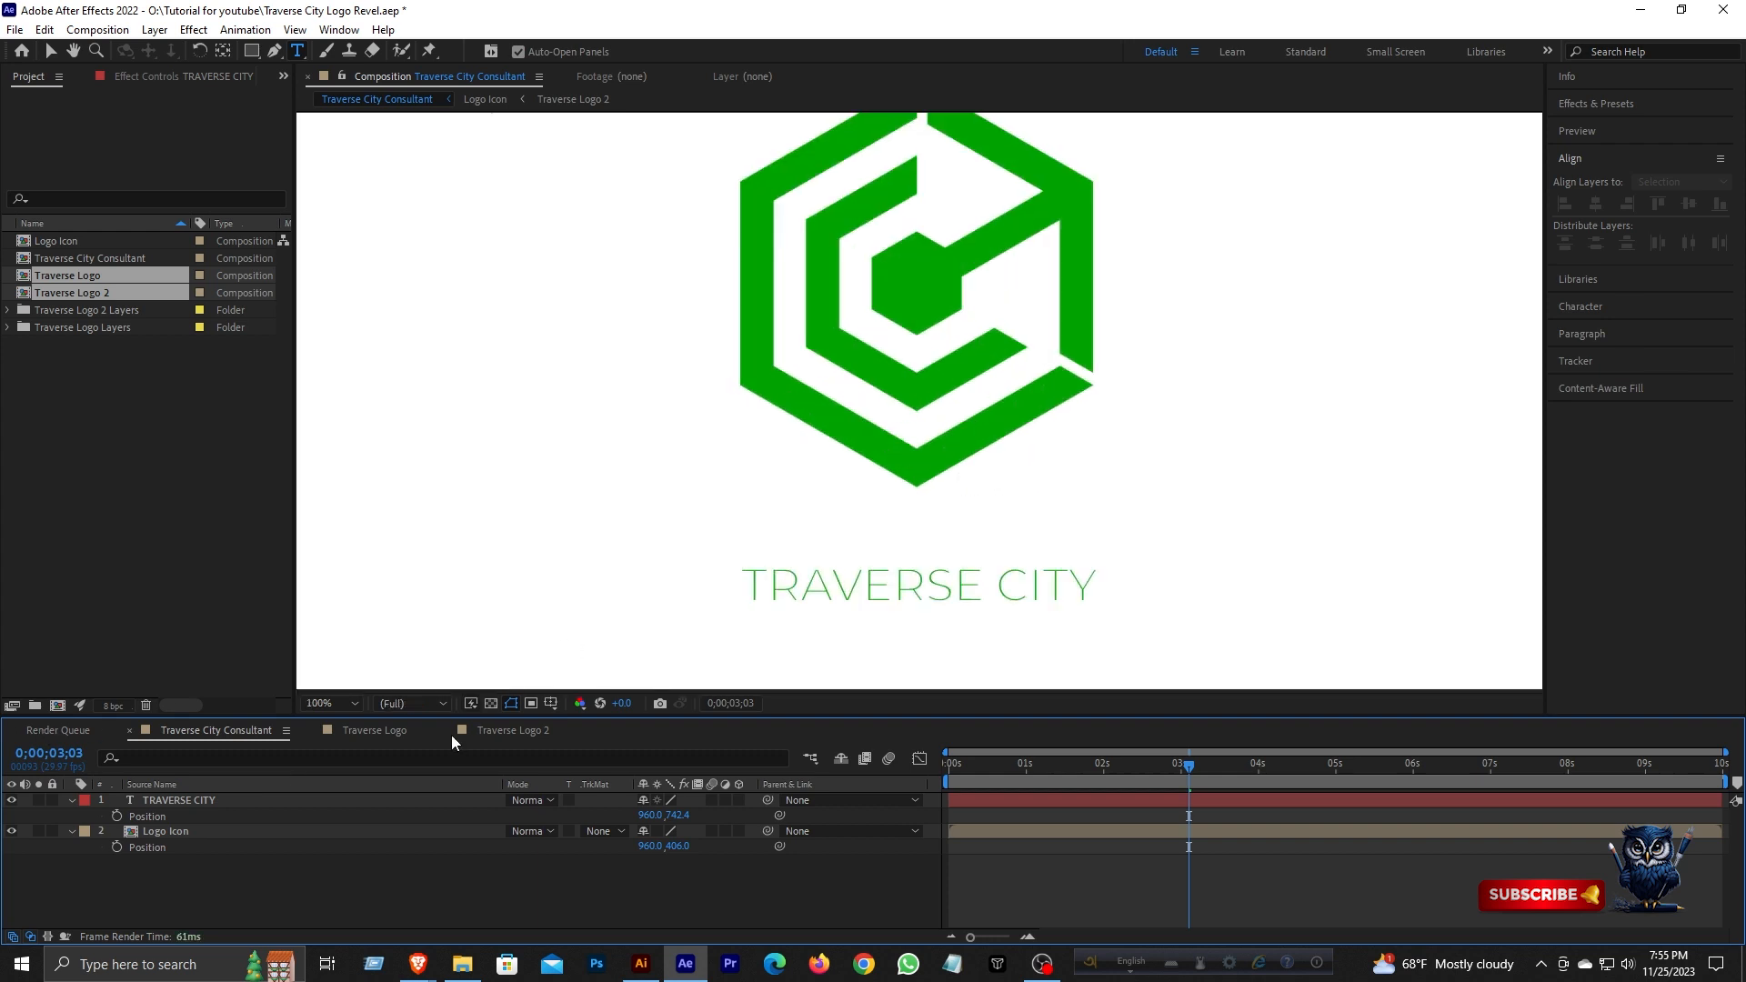
pyautogui.click(214, 800)
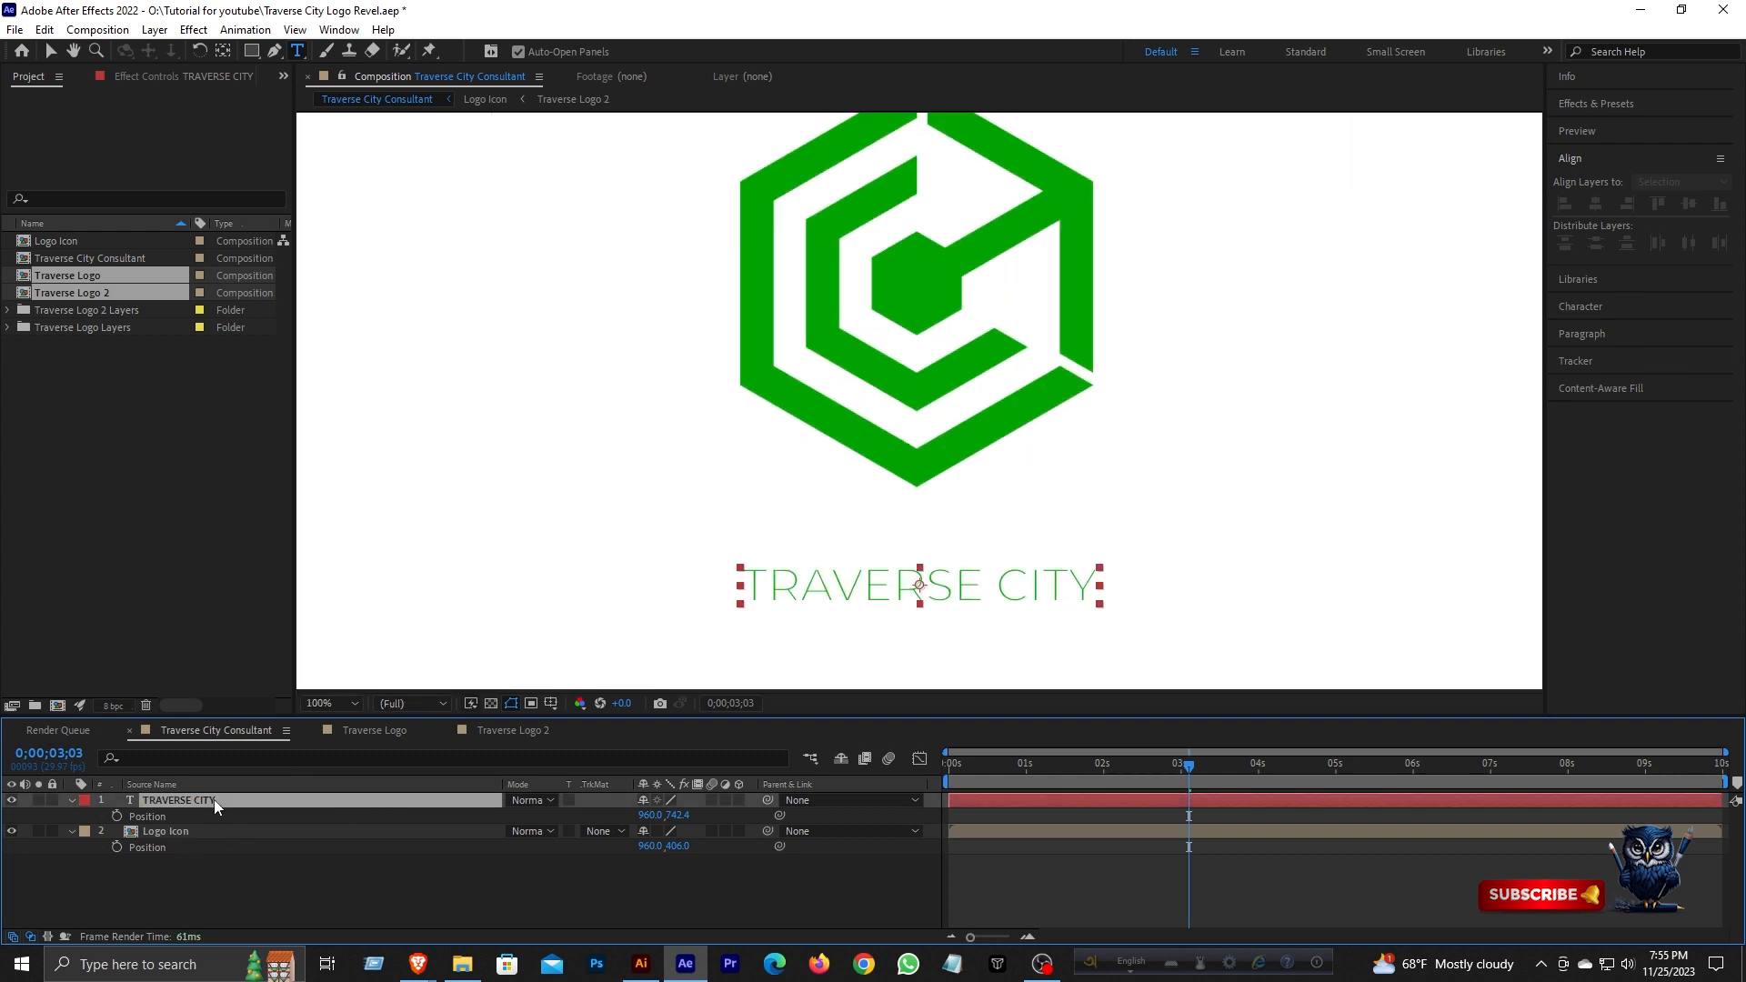
pyautogui.click(1607, 309)
pyautogui.click(1612, 242)
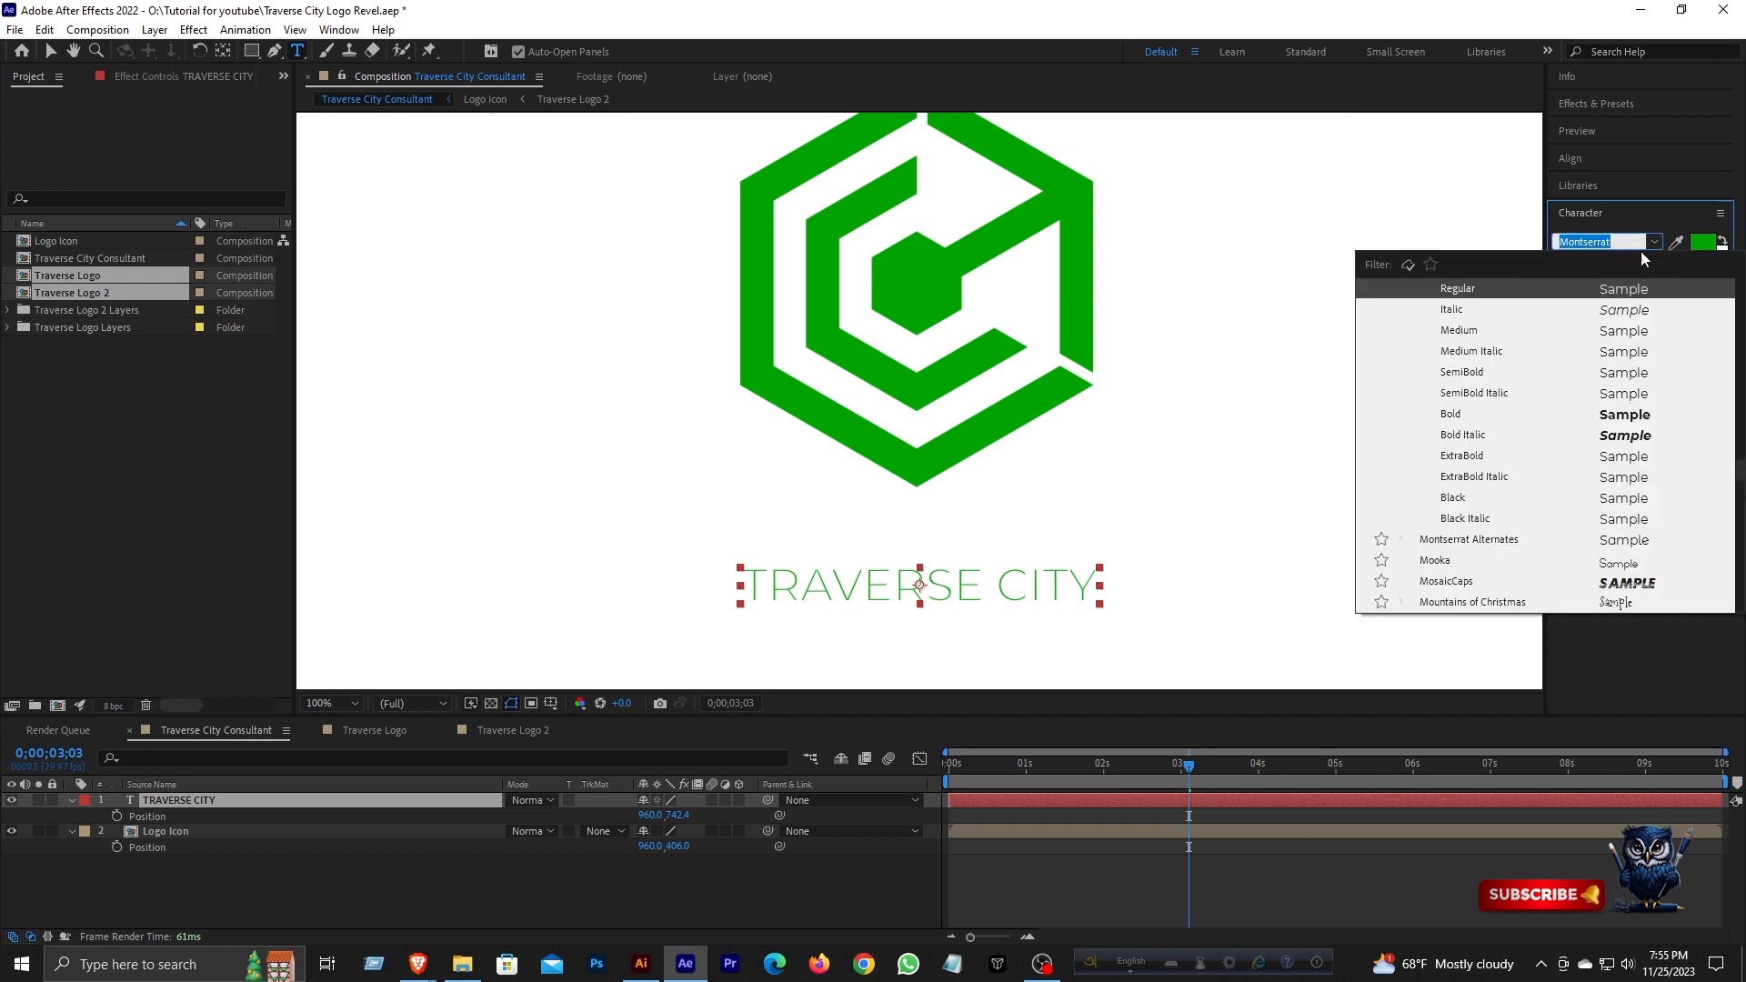
pyautogui.click(1648, 218)
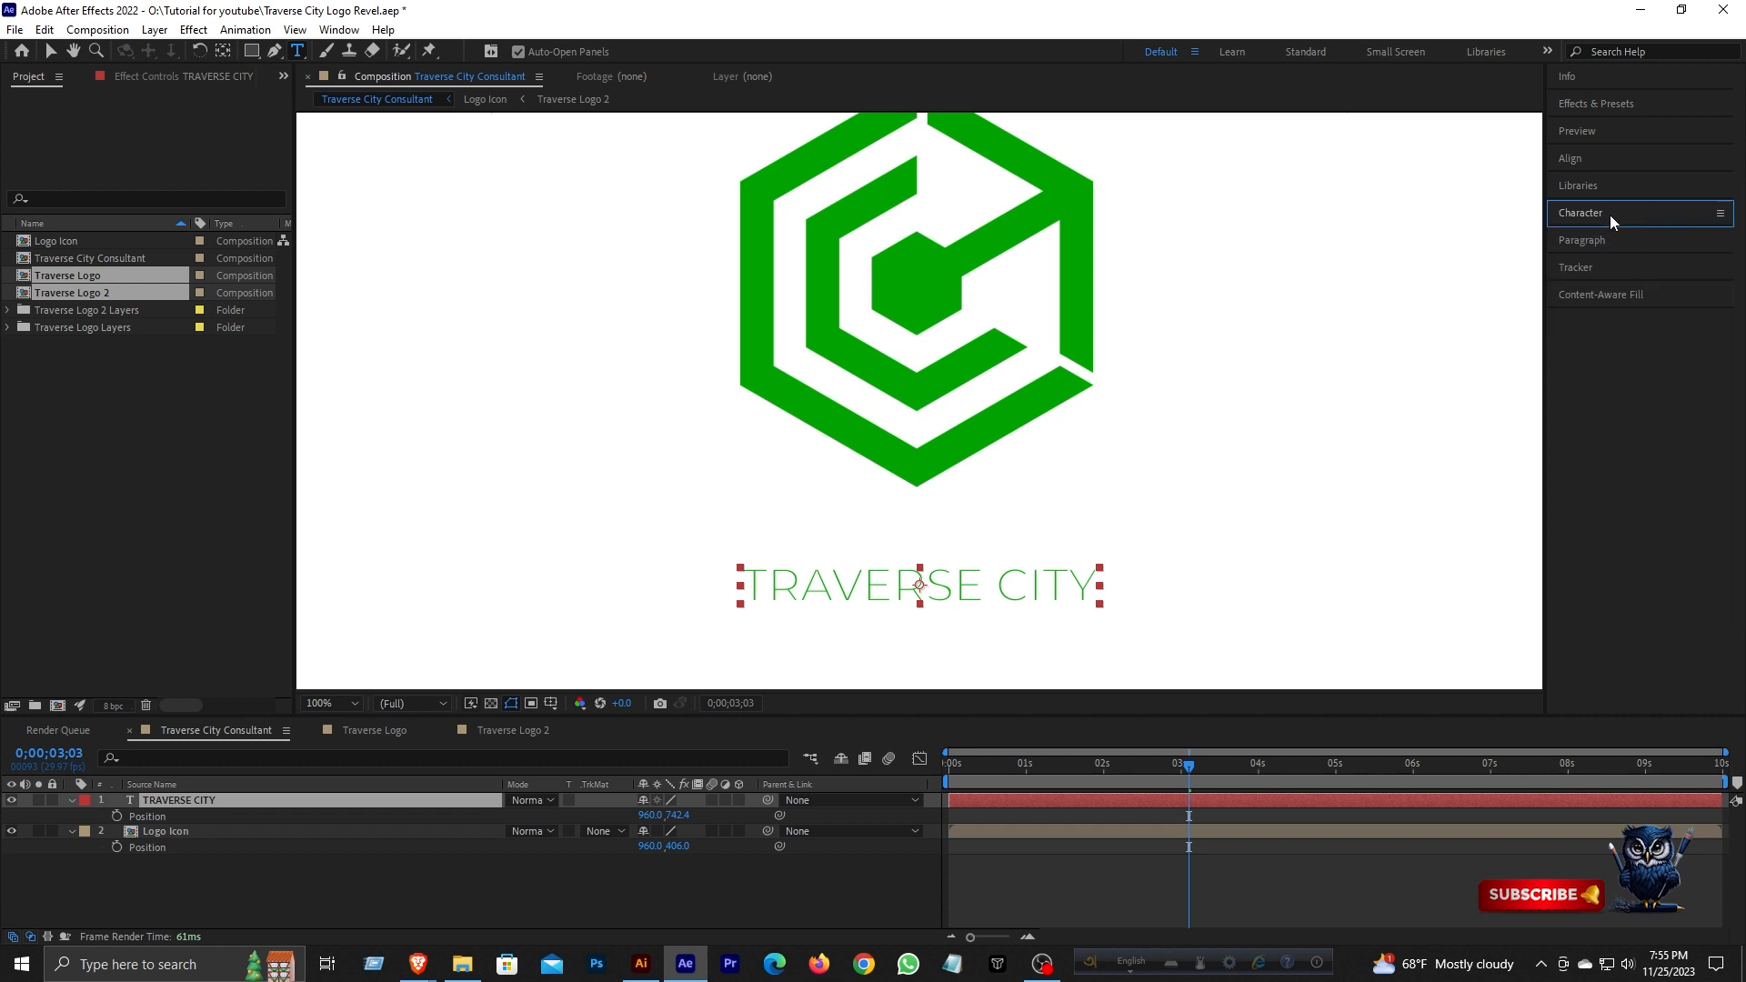
pyautogui.click(1610, 215)
pyautogui.click(1655, 265)
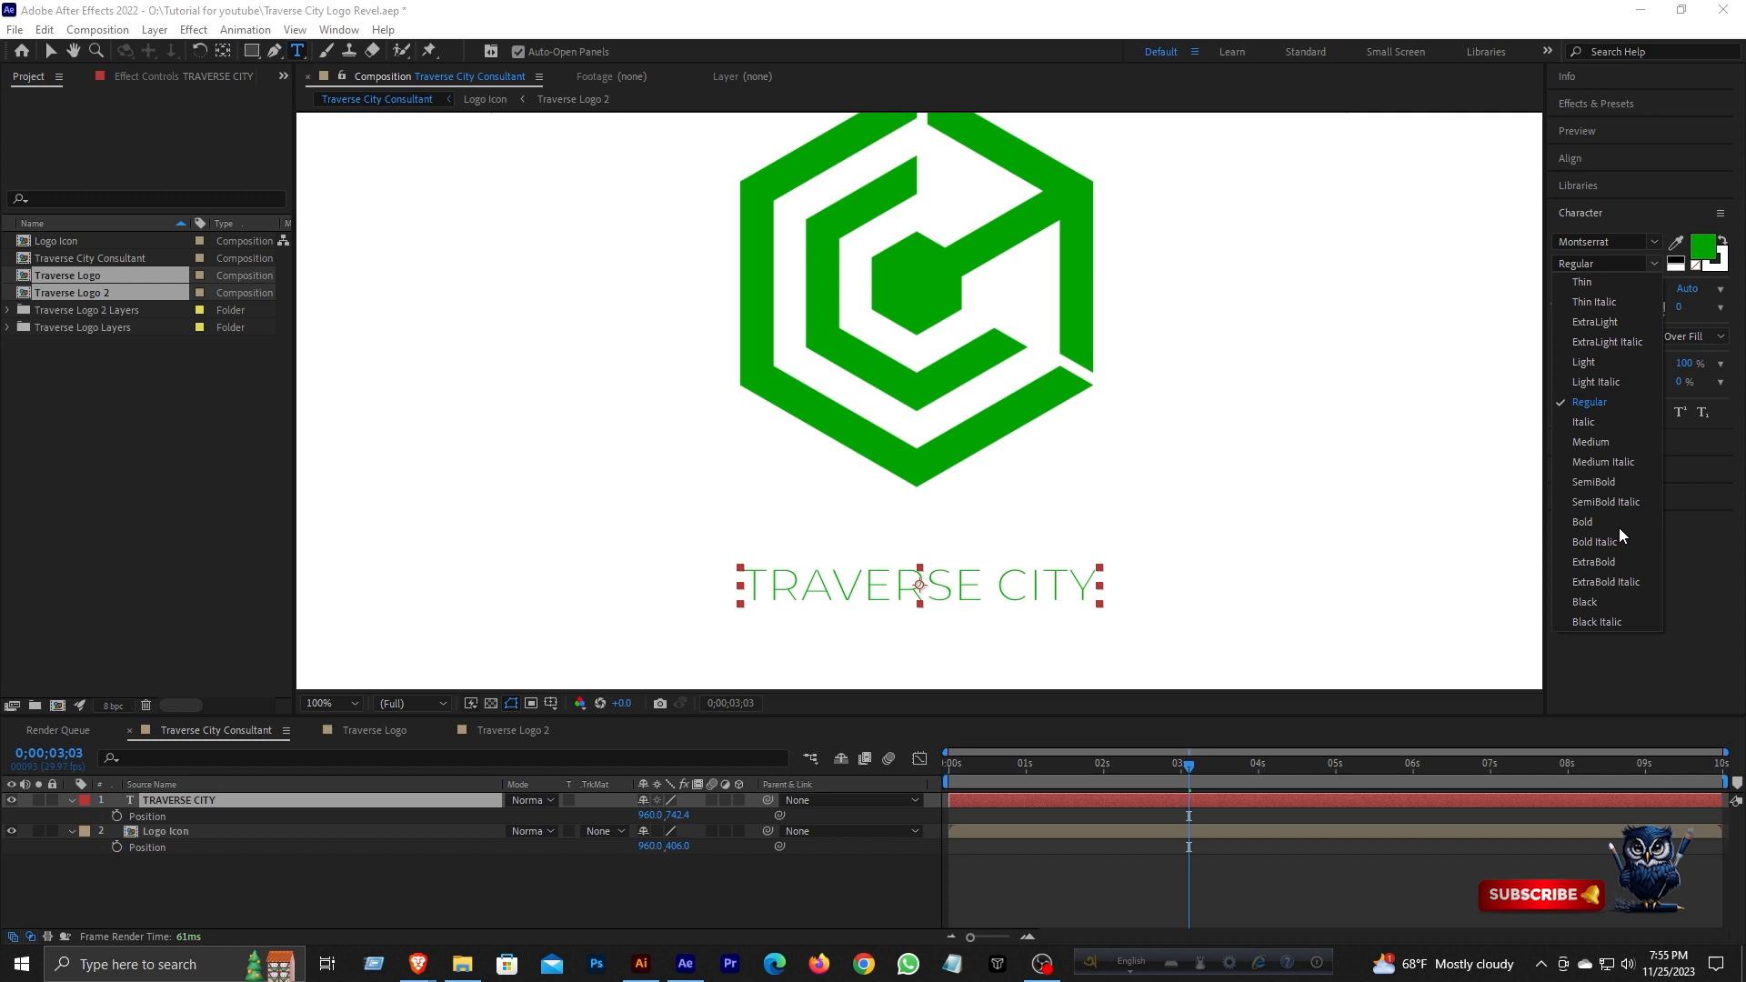
pyautogui.click(1579, 522)
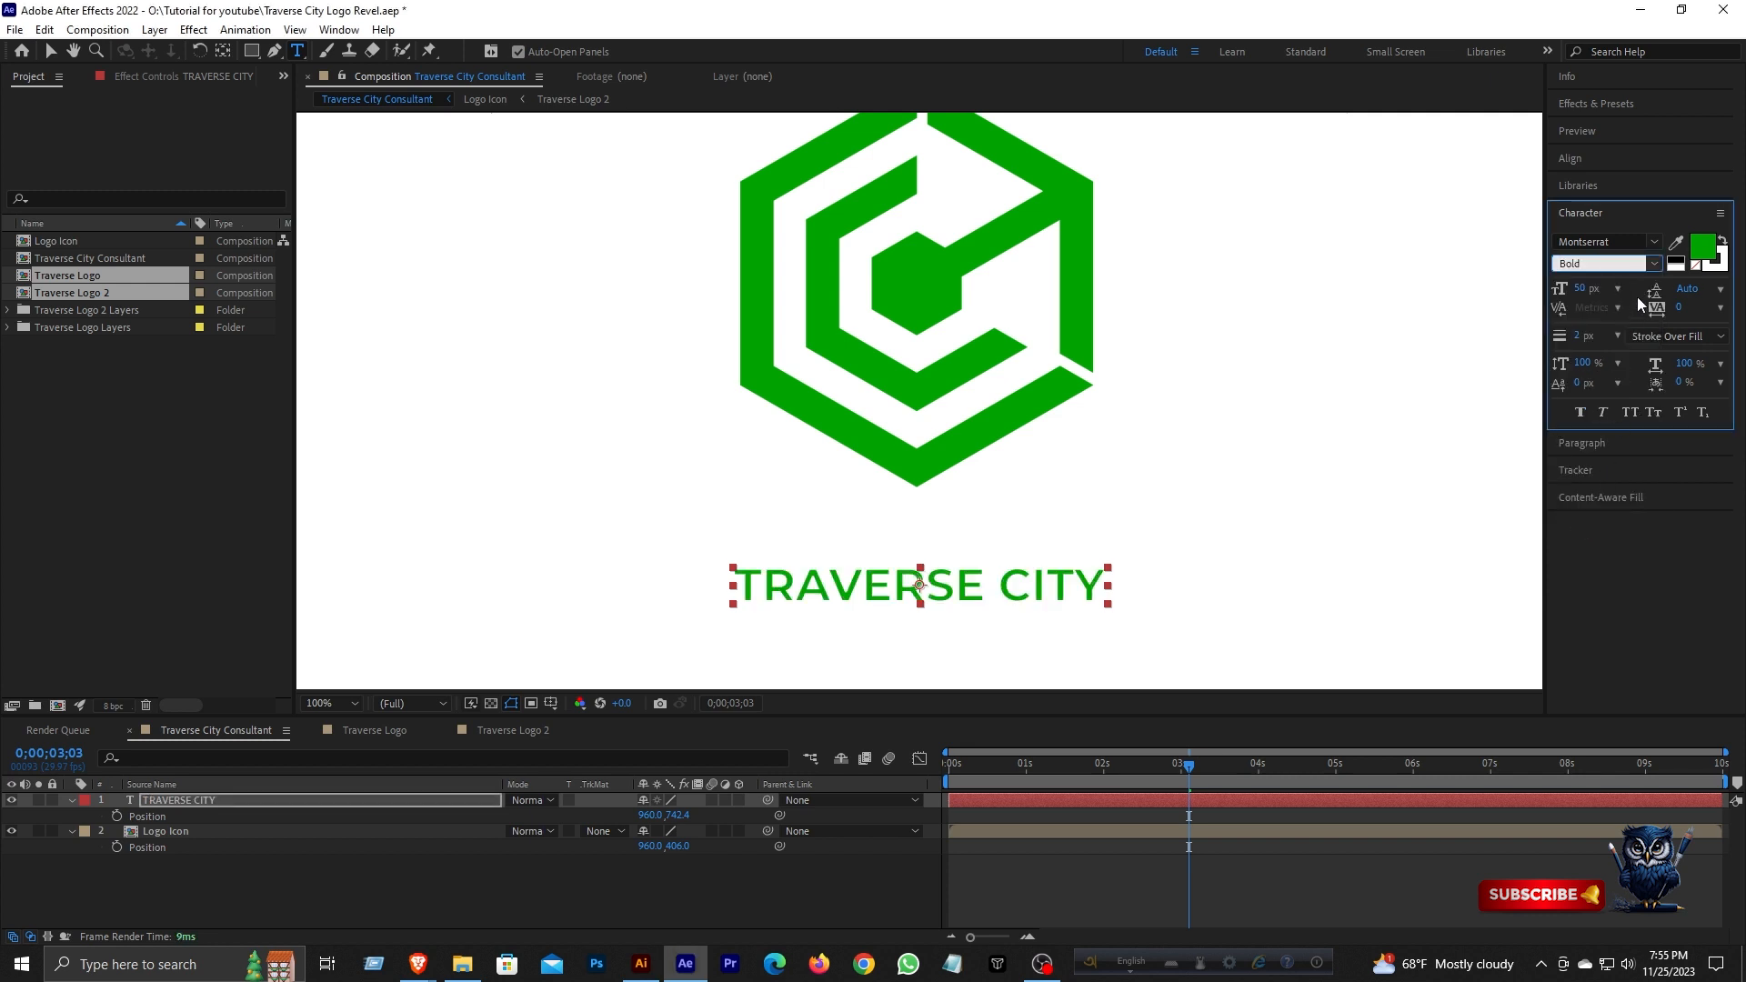
pyautogui.moveTo(1581, 289); pyautogui.dragTo(1672, 304)
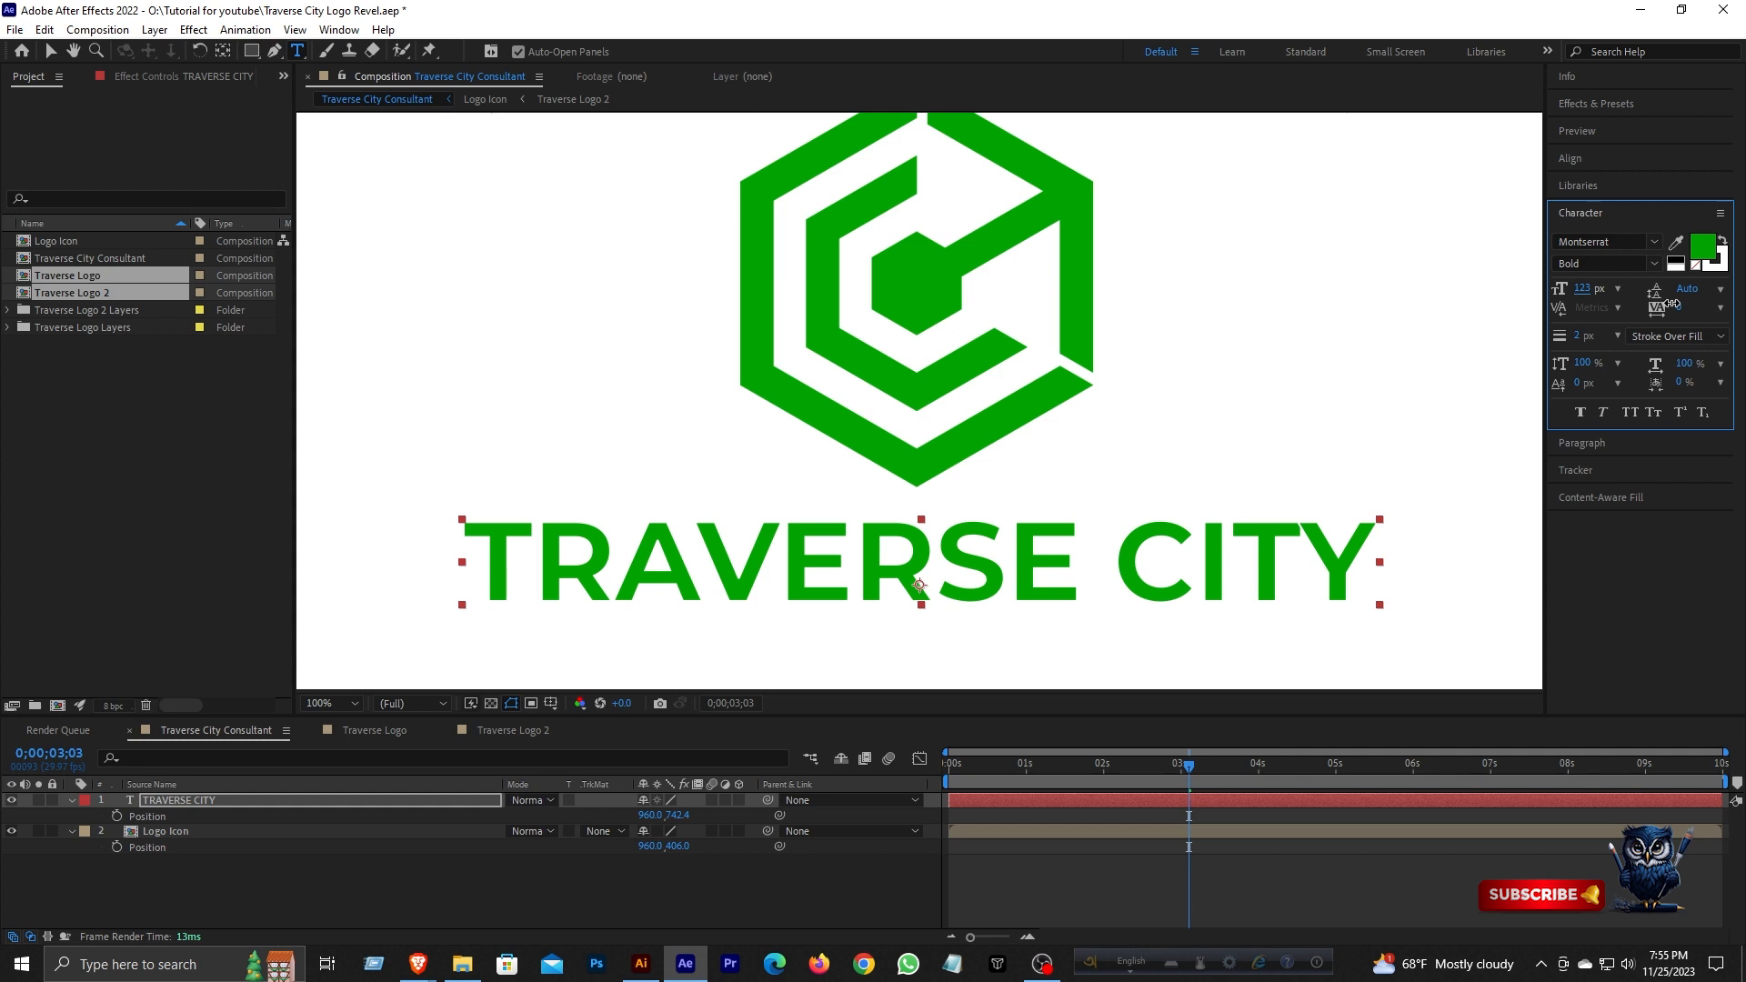
pyautogui.hotkey('ctrl', 'alt', 'Home')
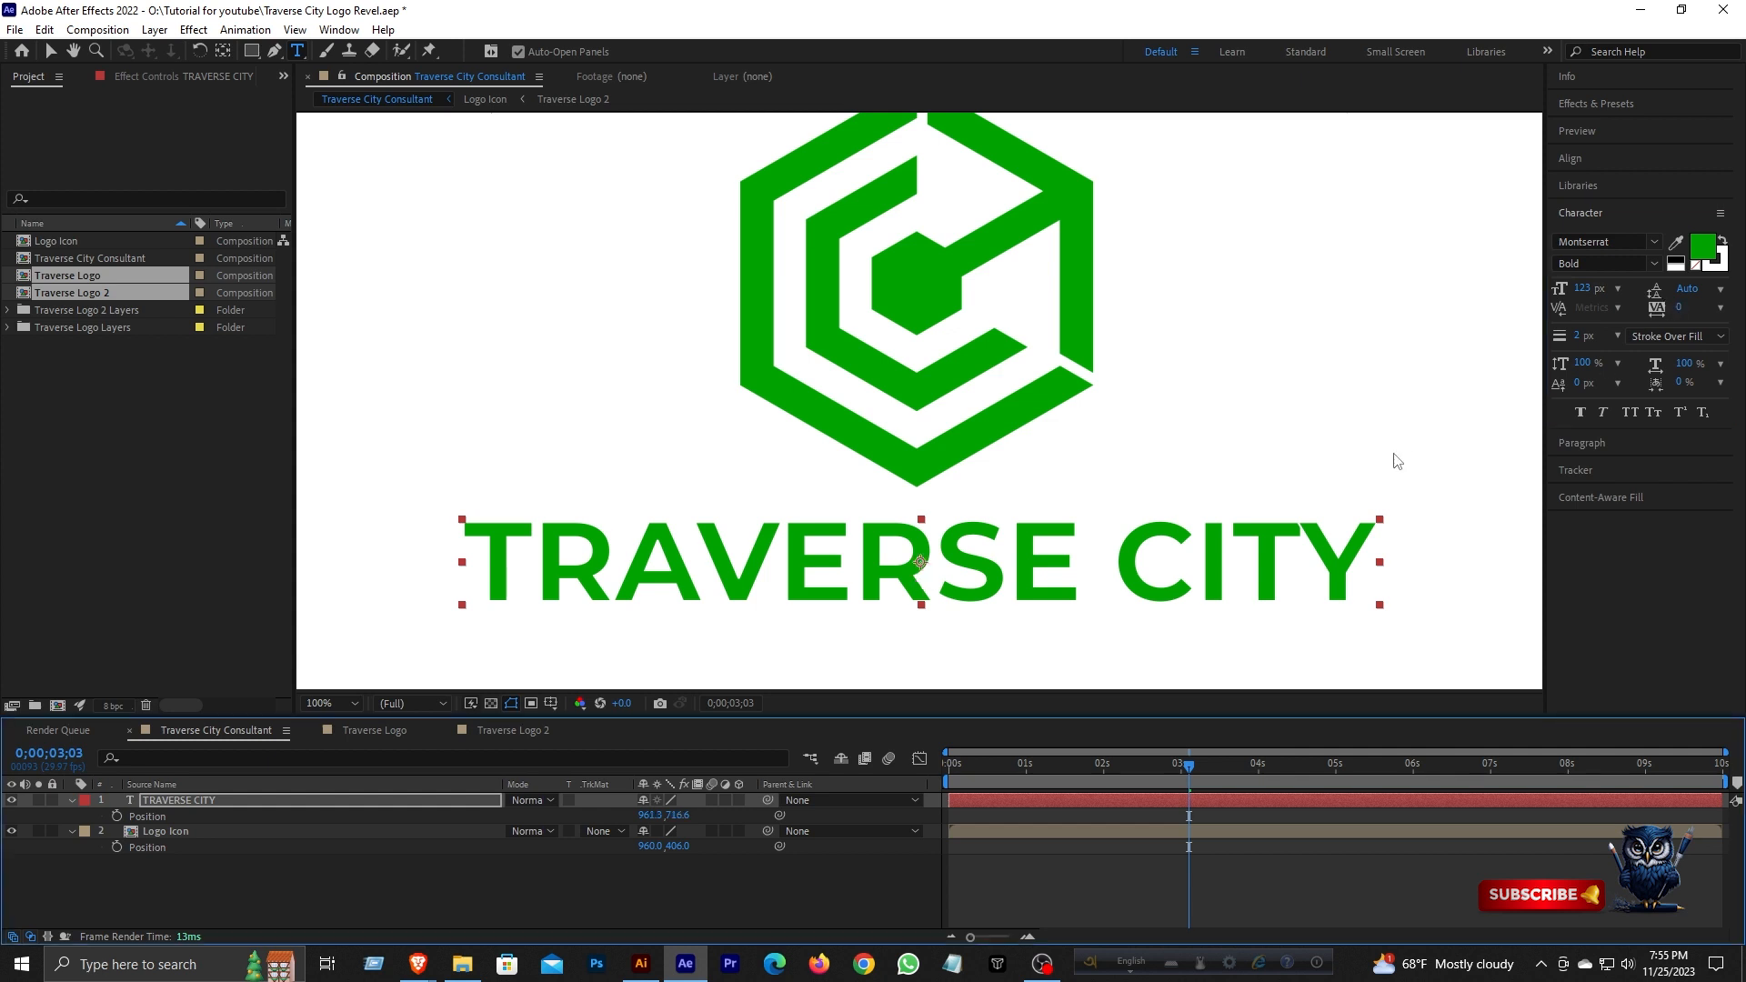
# - Duplicate the TRAVERSE CITY text layer and place the copy directly below the original text
pyautogui.click(363, 880)
pyautogui.click(281, 806)
pyautogui.hotkey('ctrl', 'd')
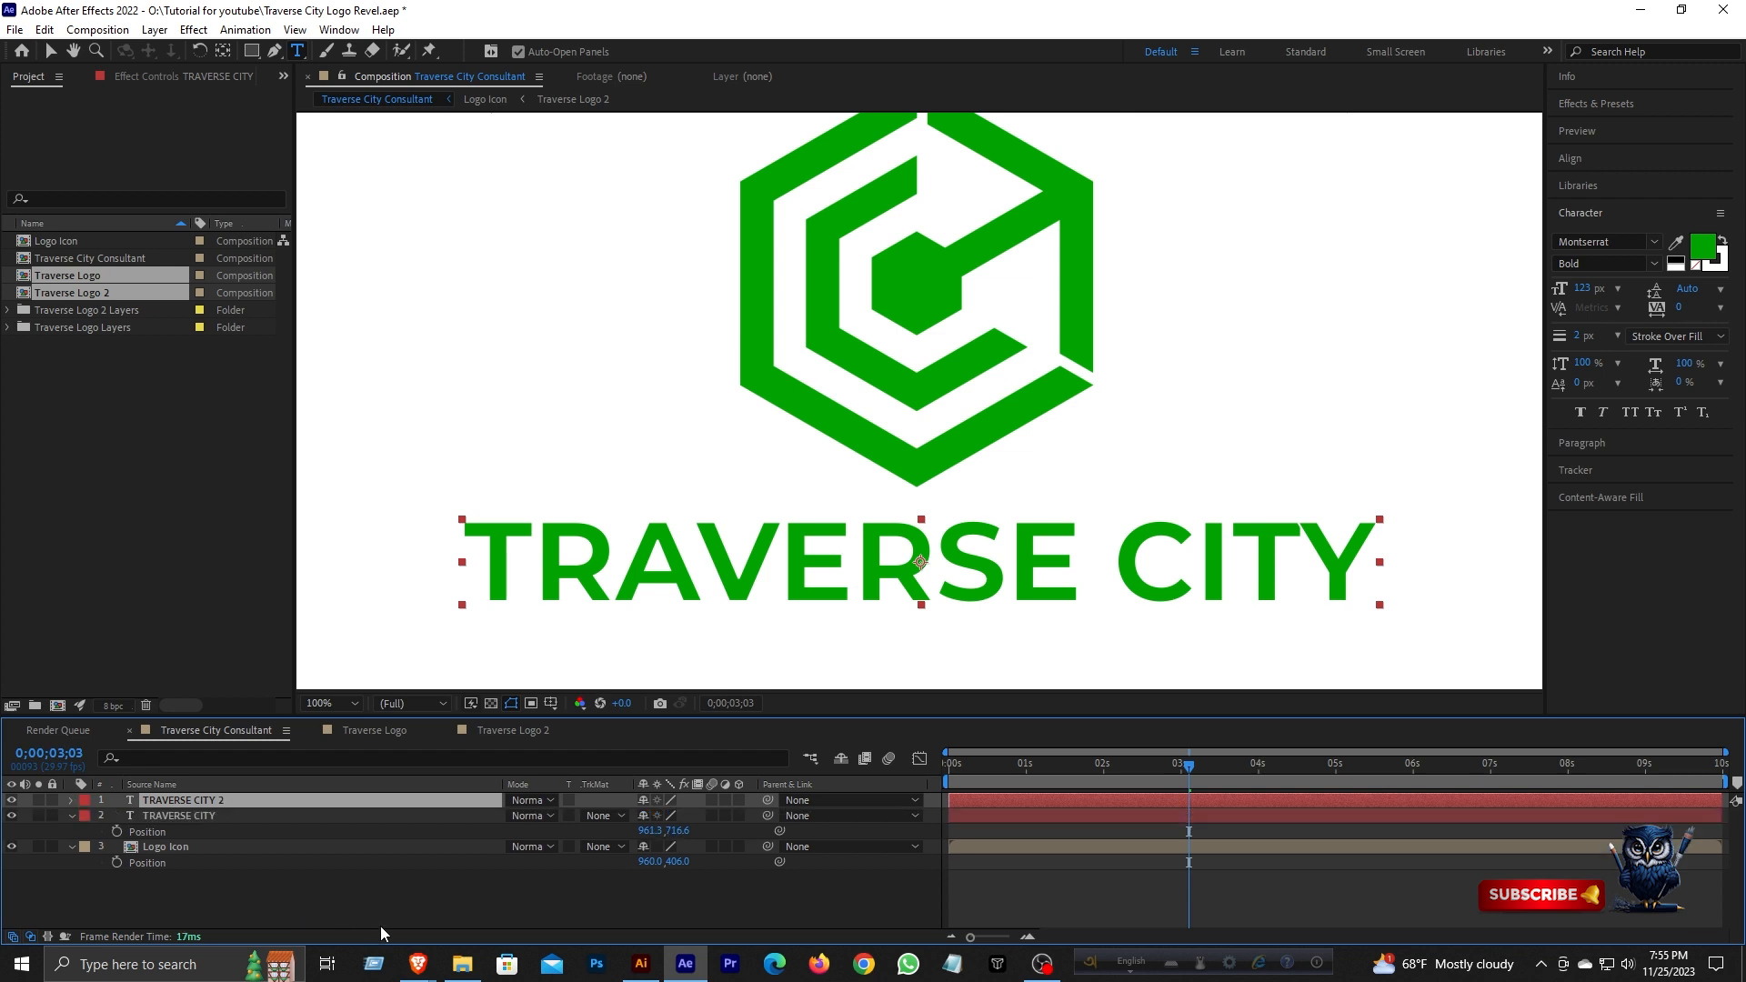
pyautogui.press('v')
pyautogui.moveTo(968, 587); pyautogui.dragTo(957, 670)
# - Remove the stroke from both TRAVERSE CITY text layers, keeping only the green fill
pyautogui.click(1722, 276)
pyautogui.click(1718, 267)
pyautogui.click(1696, 265)
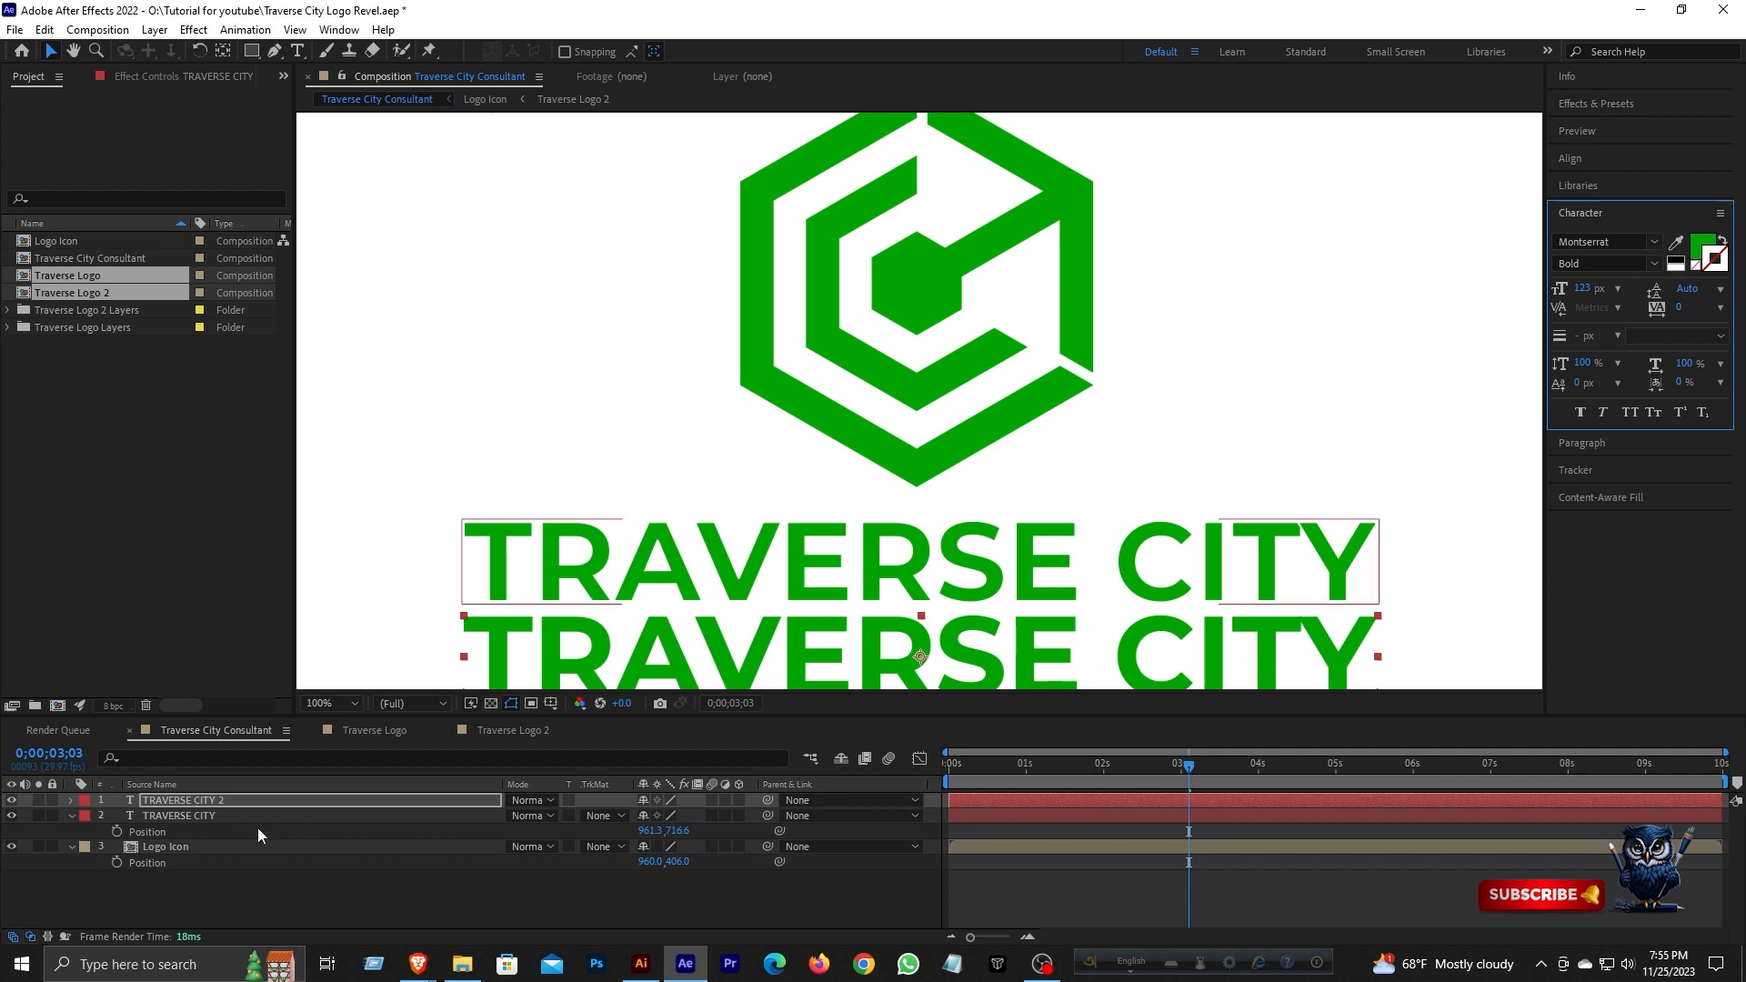
pyautogui.click(337, 815)
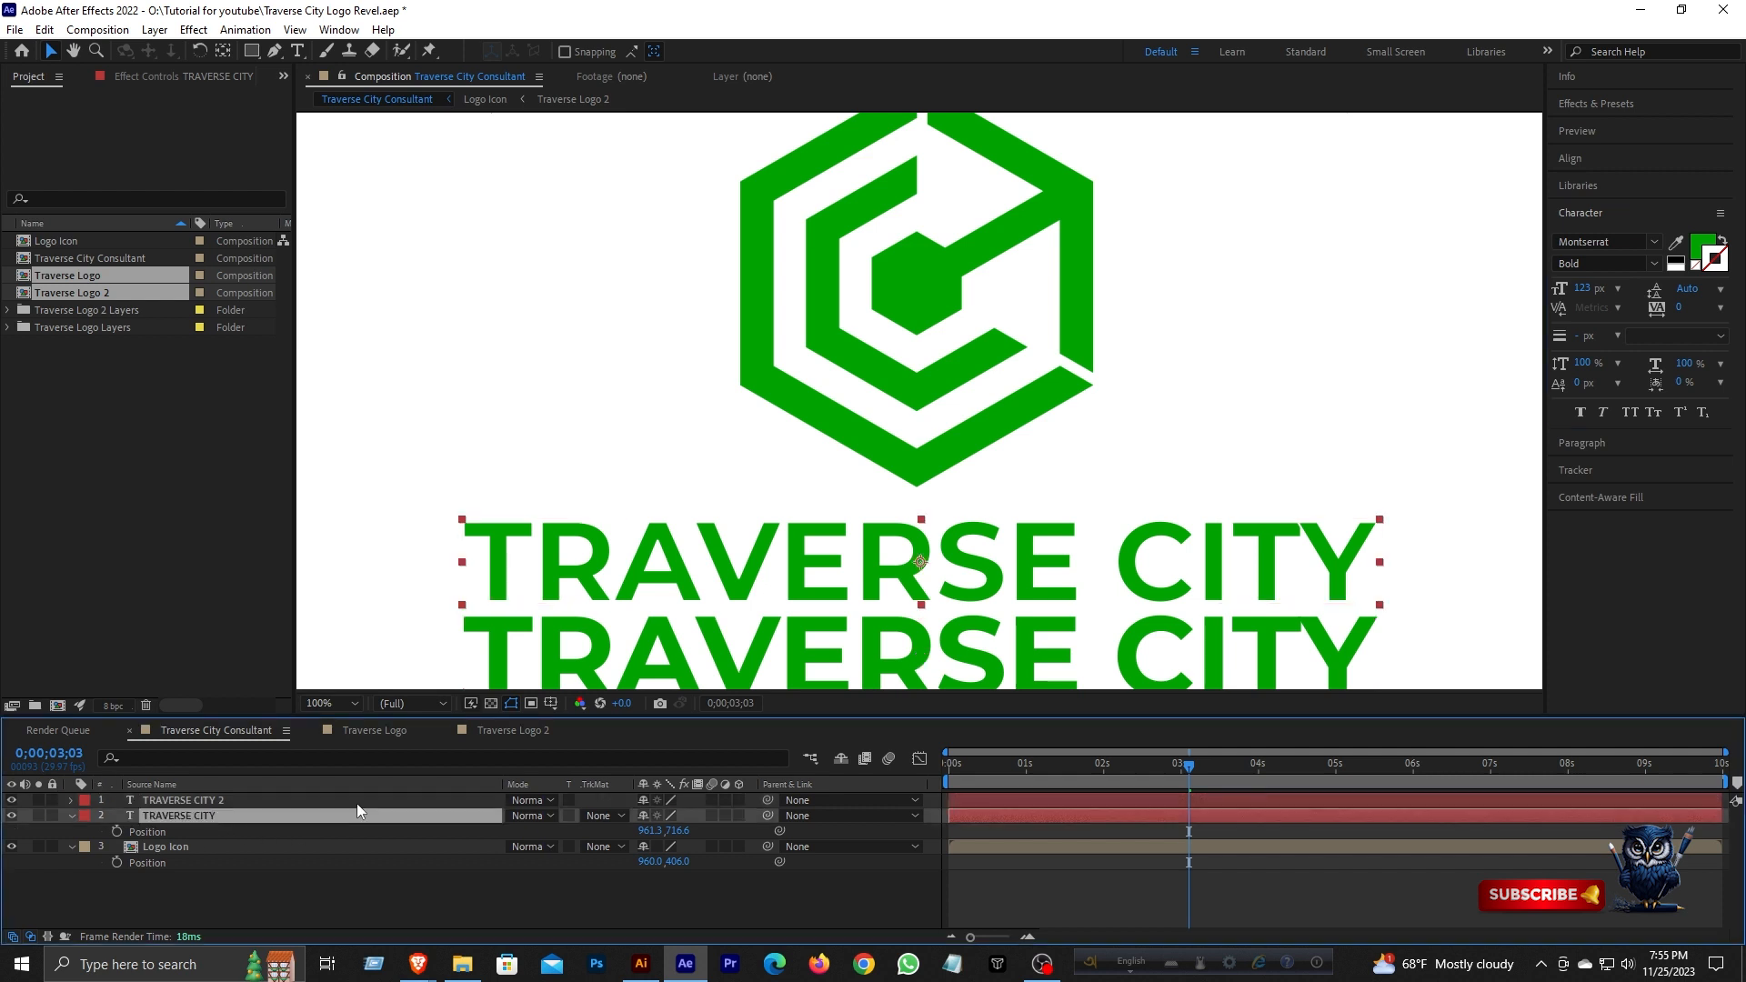
pyautogui.click(1696, 265)
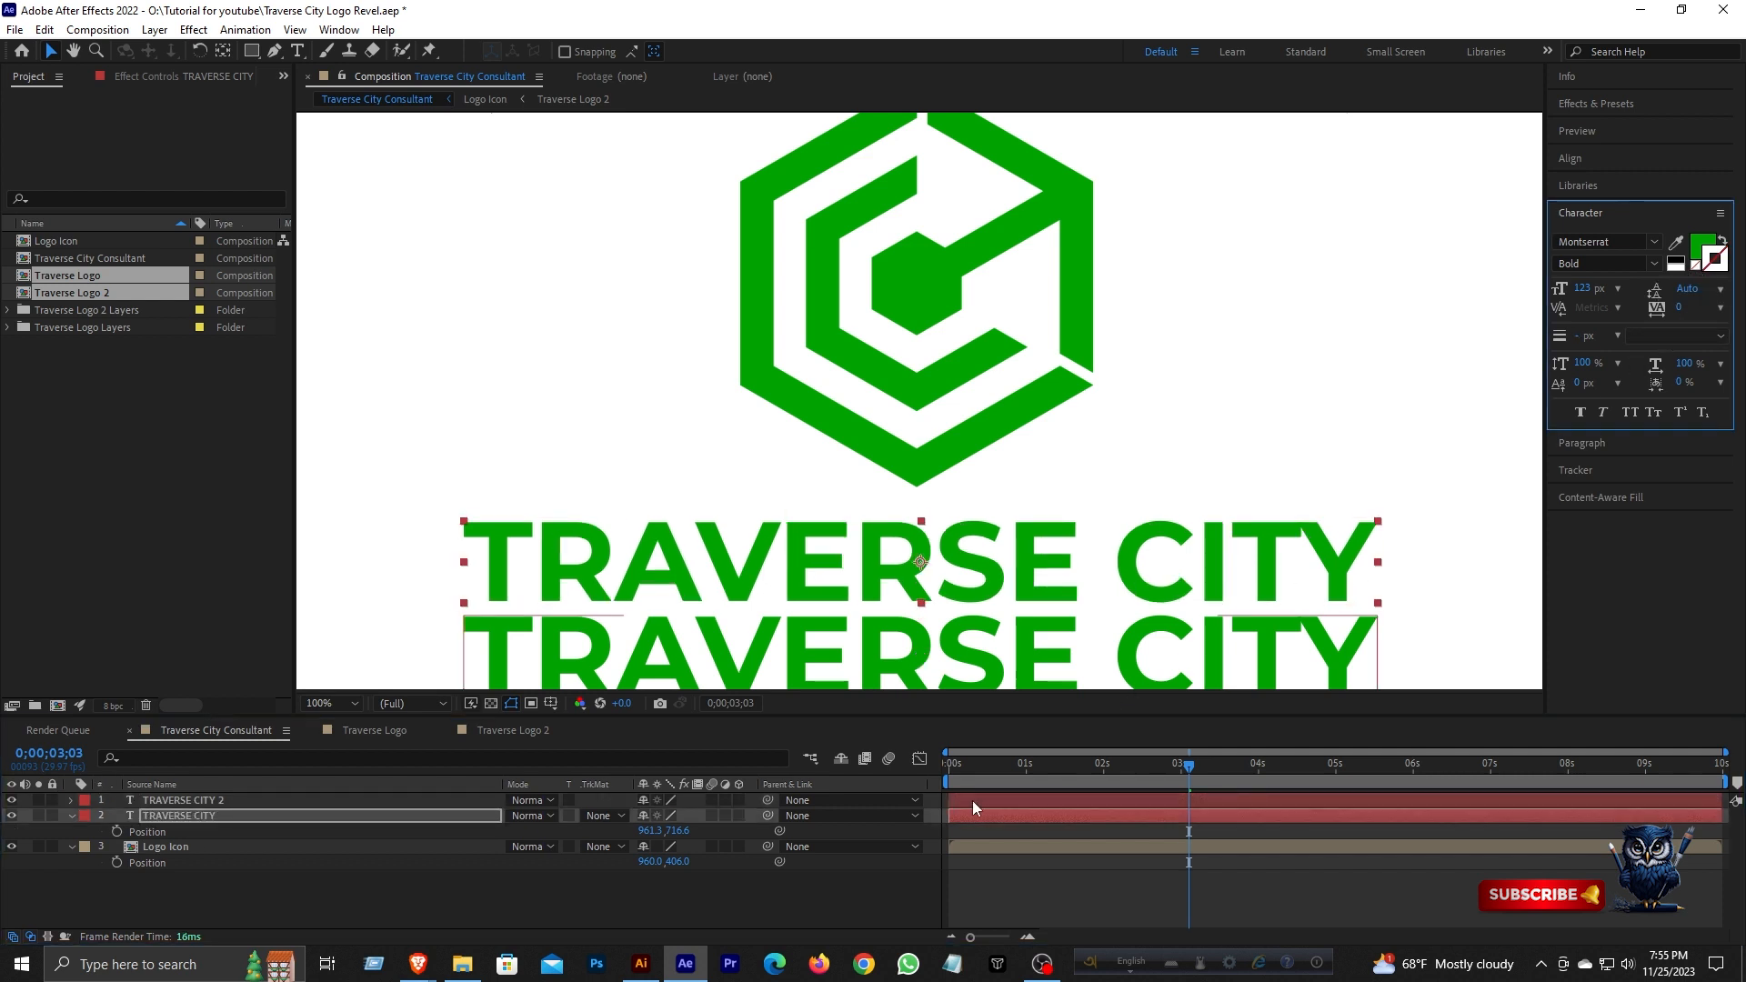
# - Replace the lower text copy's wording with "CONSULTING"
pyautogui.doubleClick(208, 799)
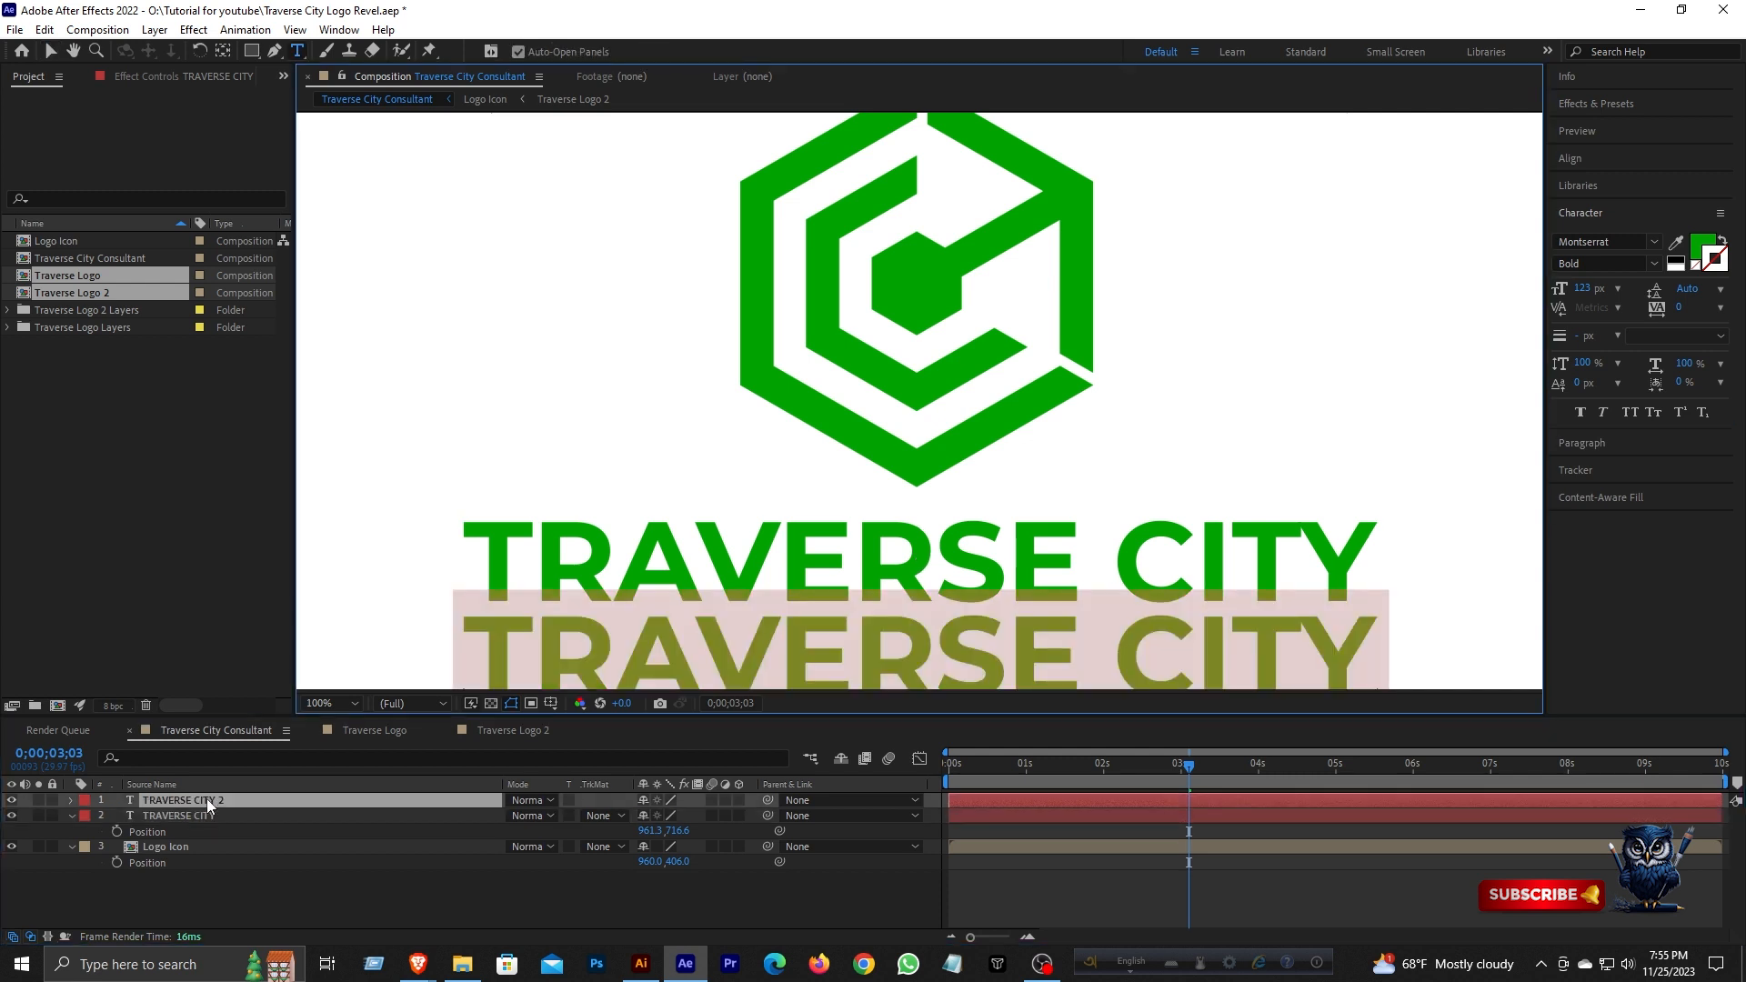
pyautogui.write('CO')
pyautogui.press('BackSpace')
pyautogui.press('BackSpace')
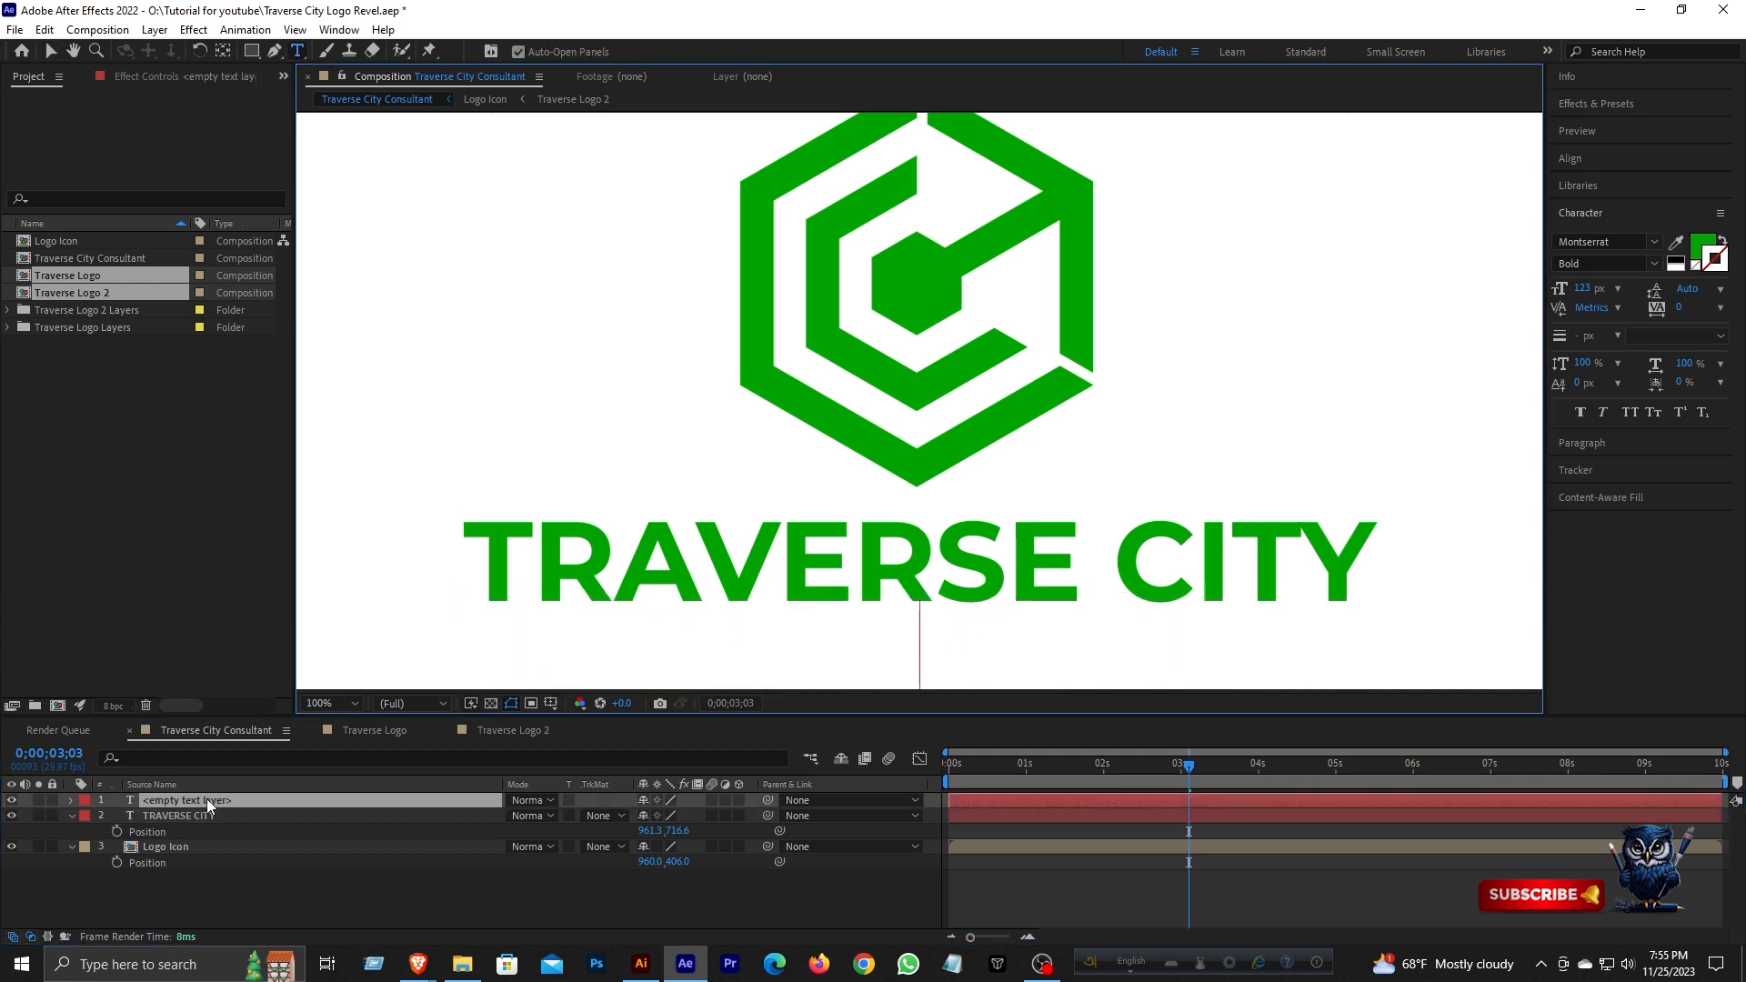
pyautogui.write('CONAS')
pyautogui.press('BackSpace')
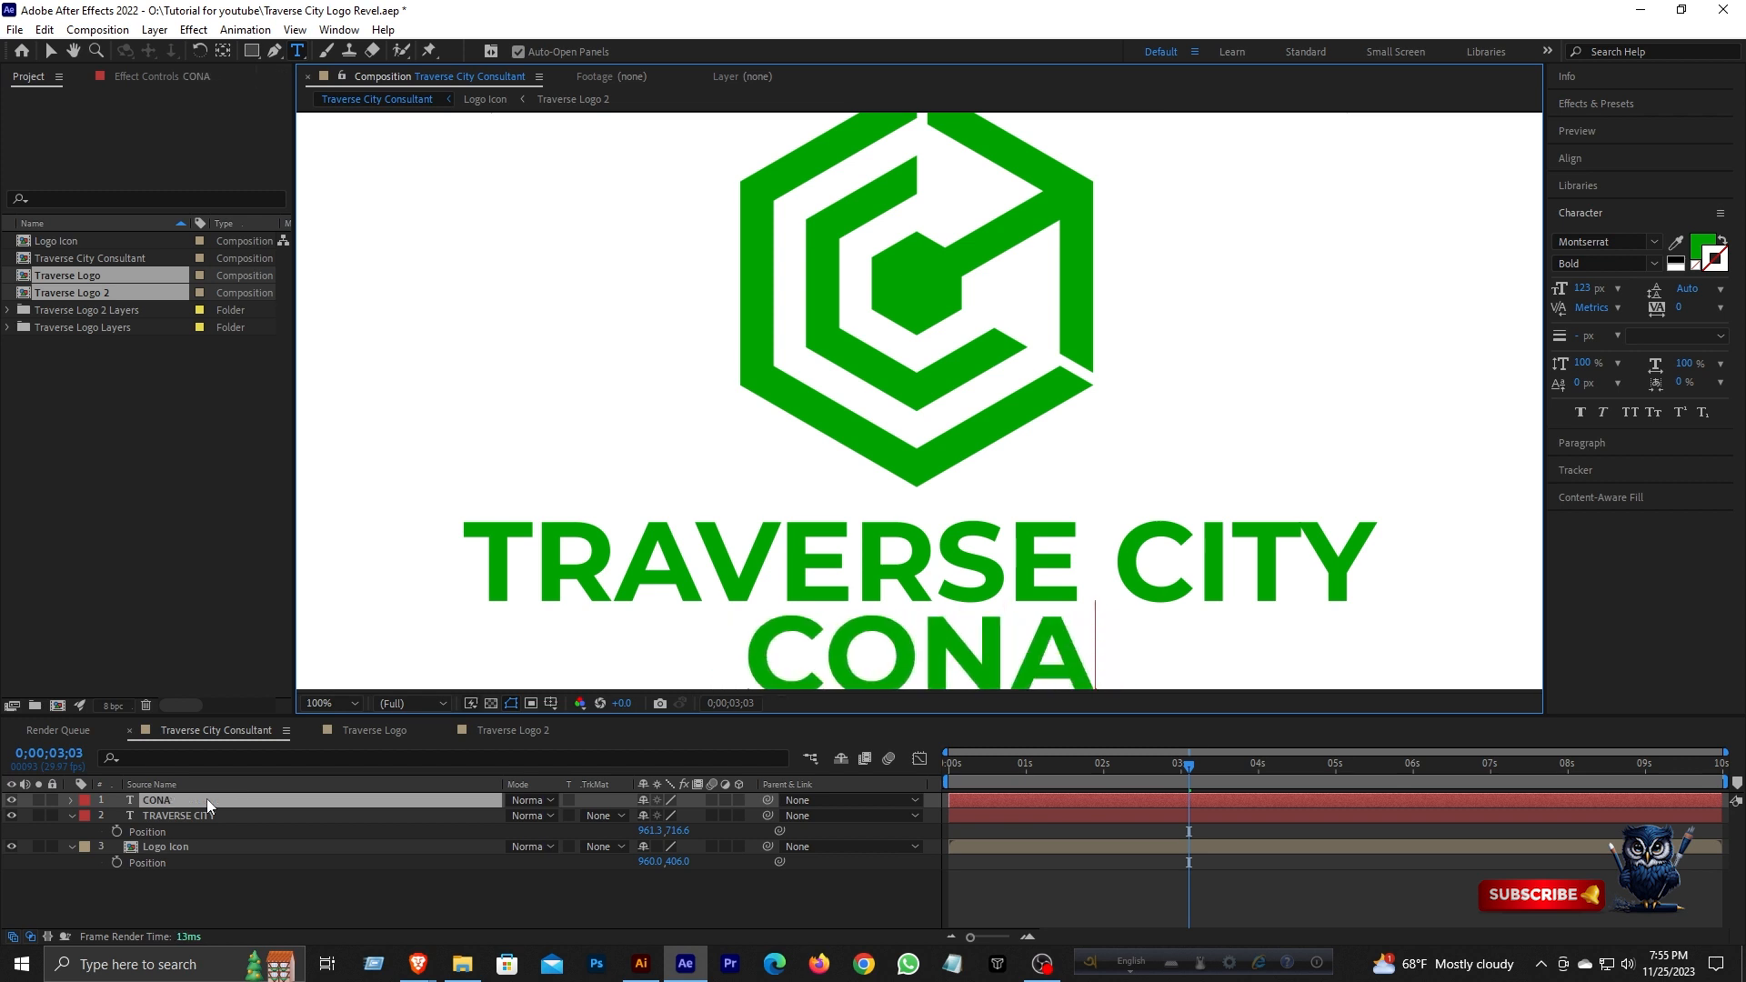
pyautogui.press('BackSpace')
pyautogui.write('SULTING')
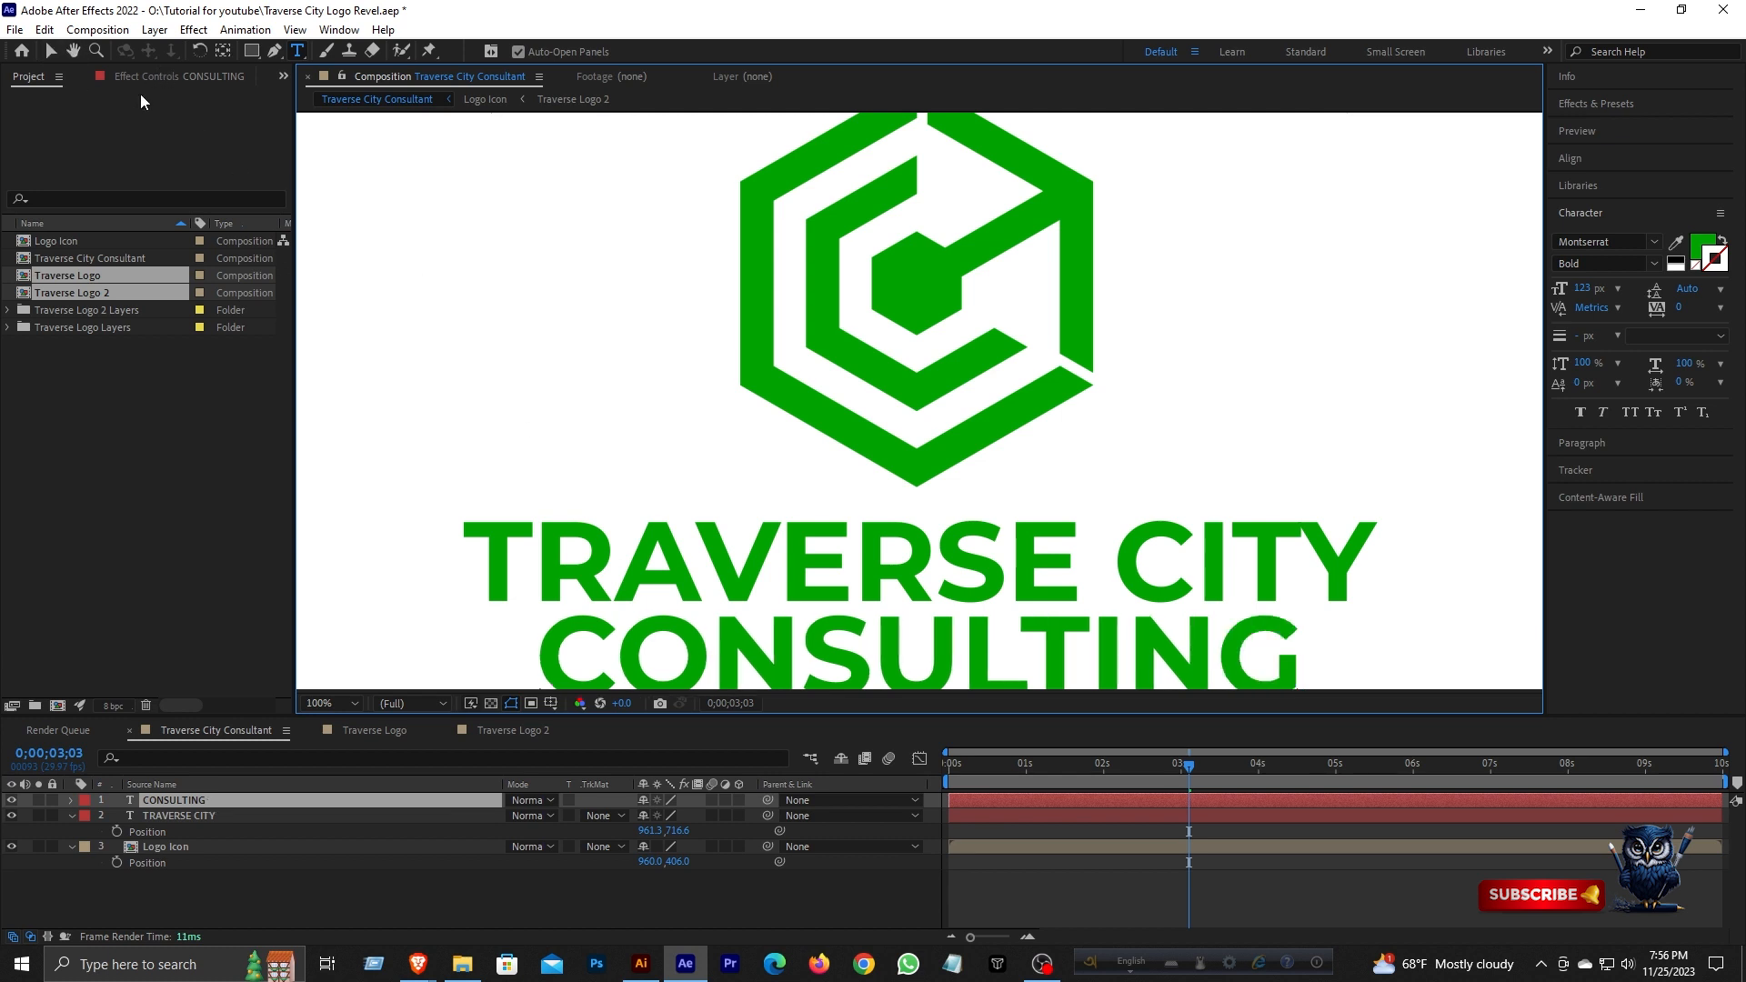
# - Reduce the CONSULTING text size to 75 px
pyautogui.scroll(-2, 1076, 386)
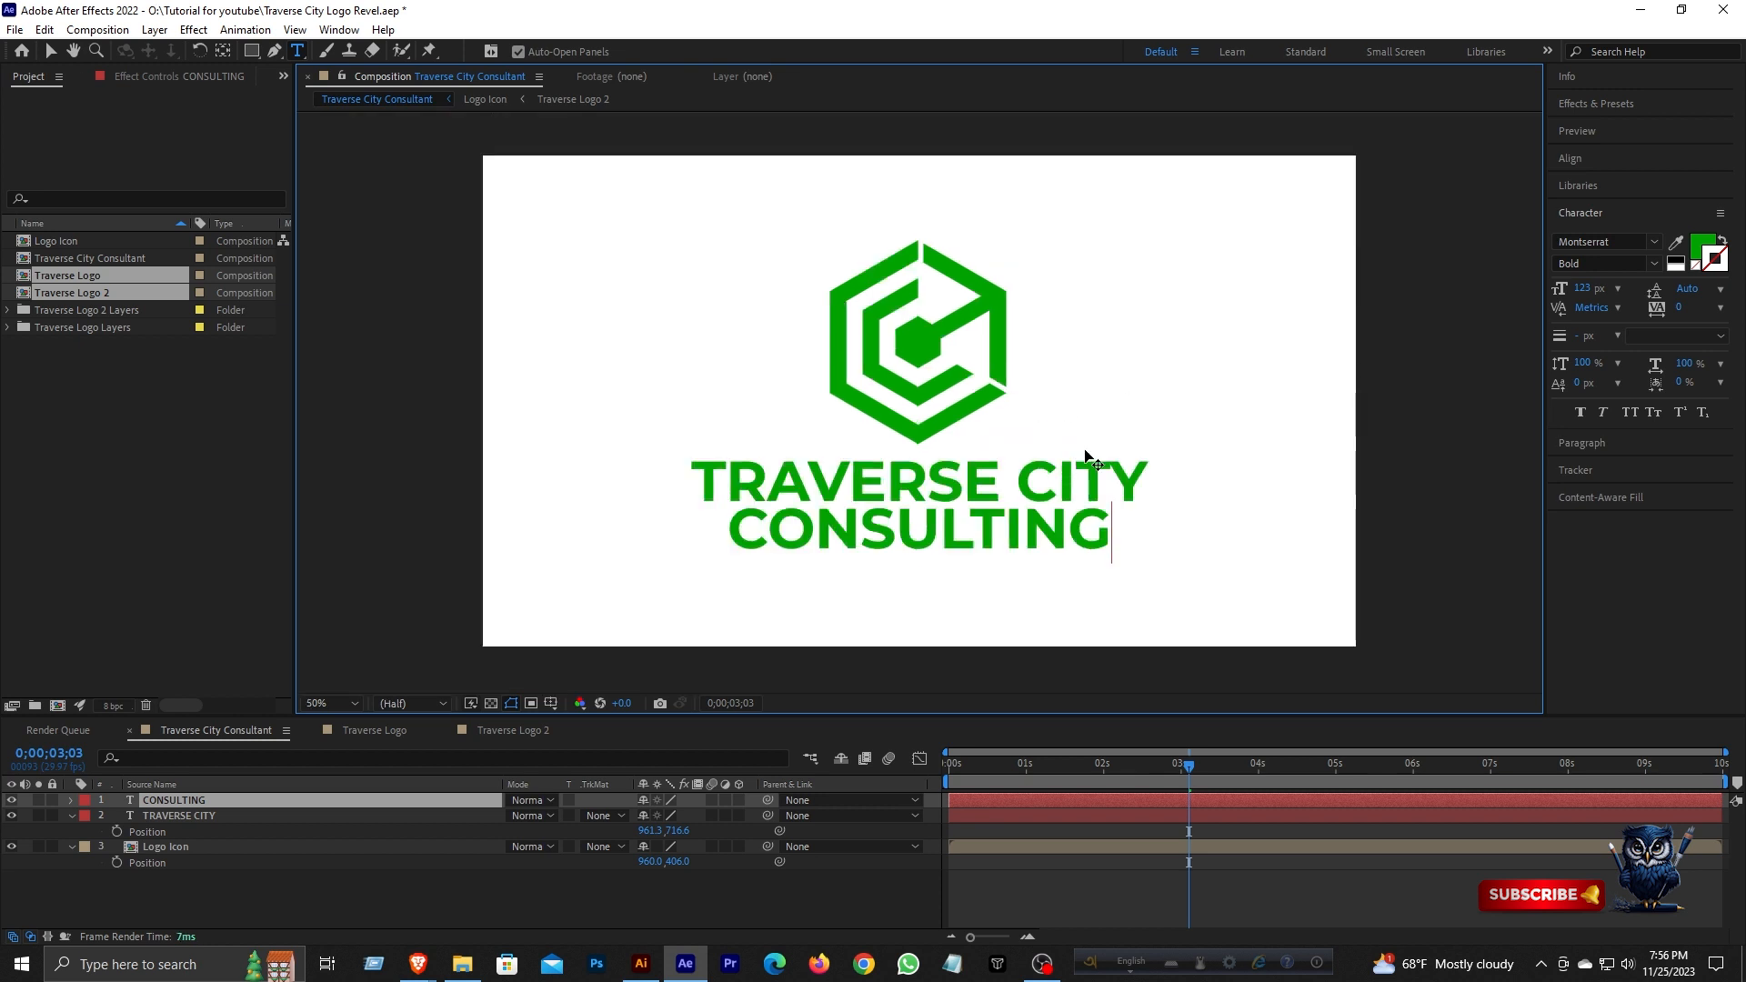
pyautogui.click(52, 51)
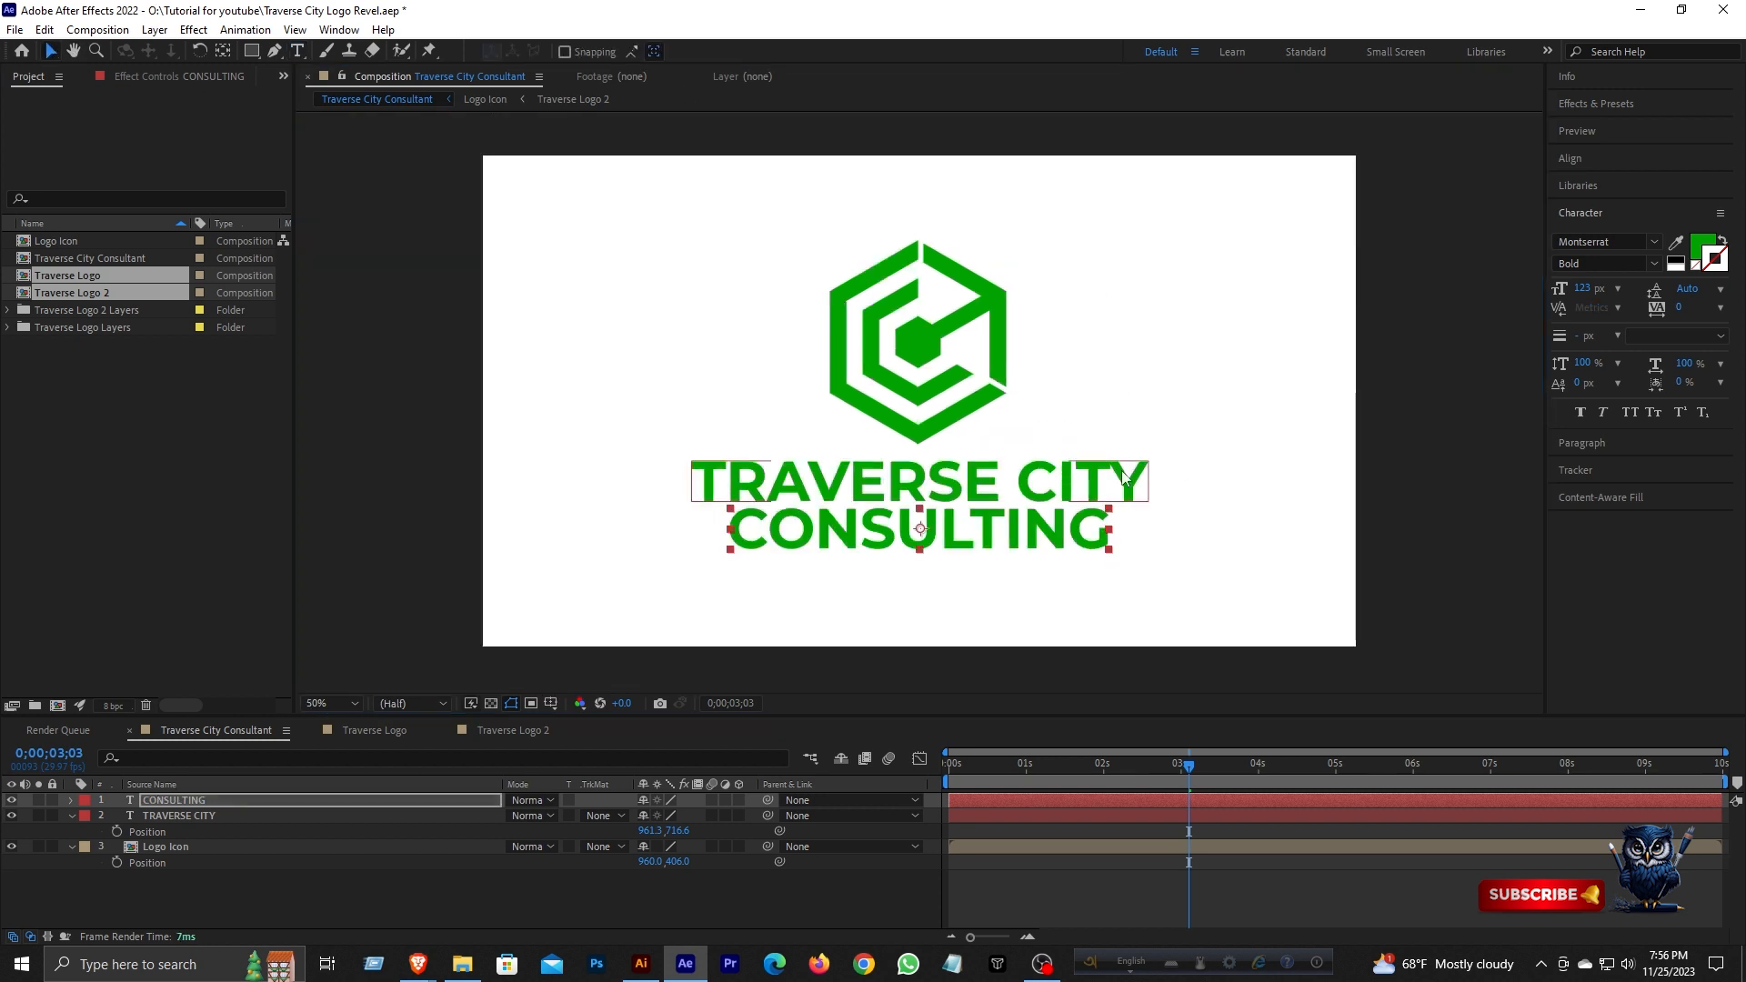
pyautogui.moveTo(1586, 289); pyautogui.dragTo(1550, 289)
pyautogui.click(791, 711)
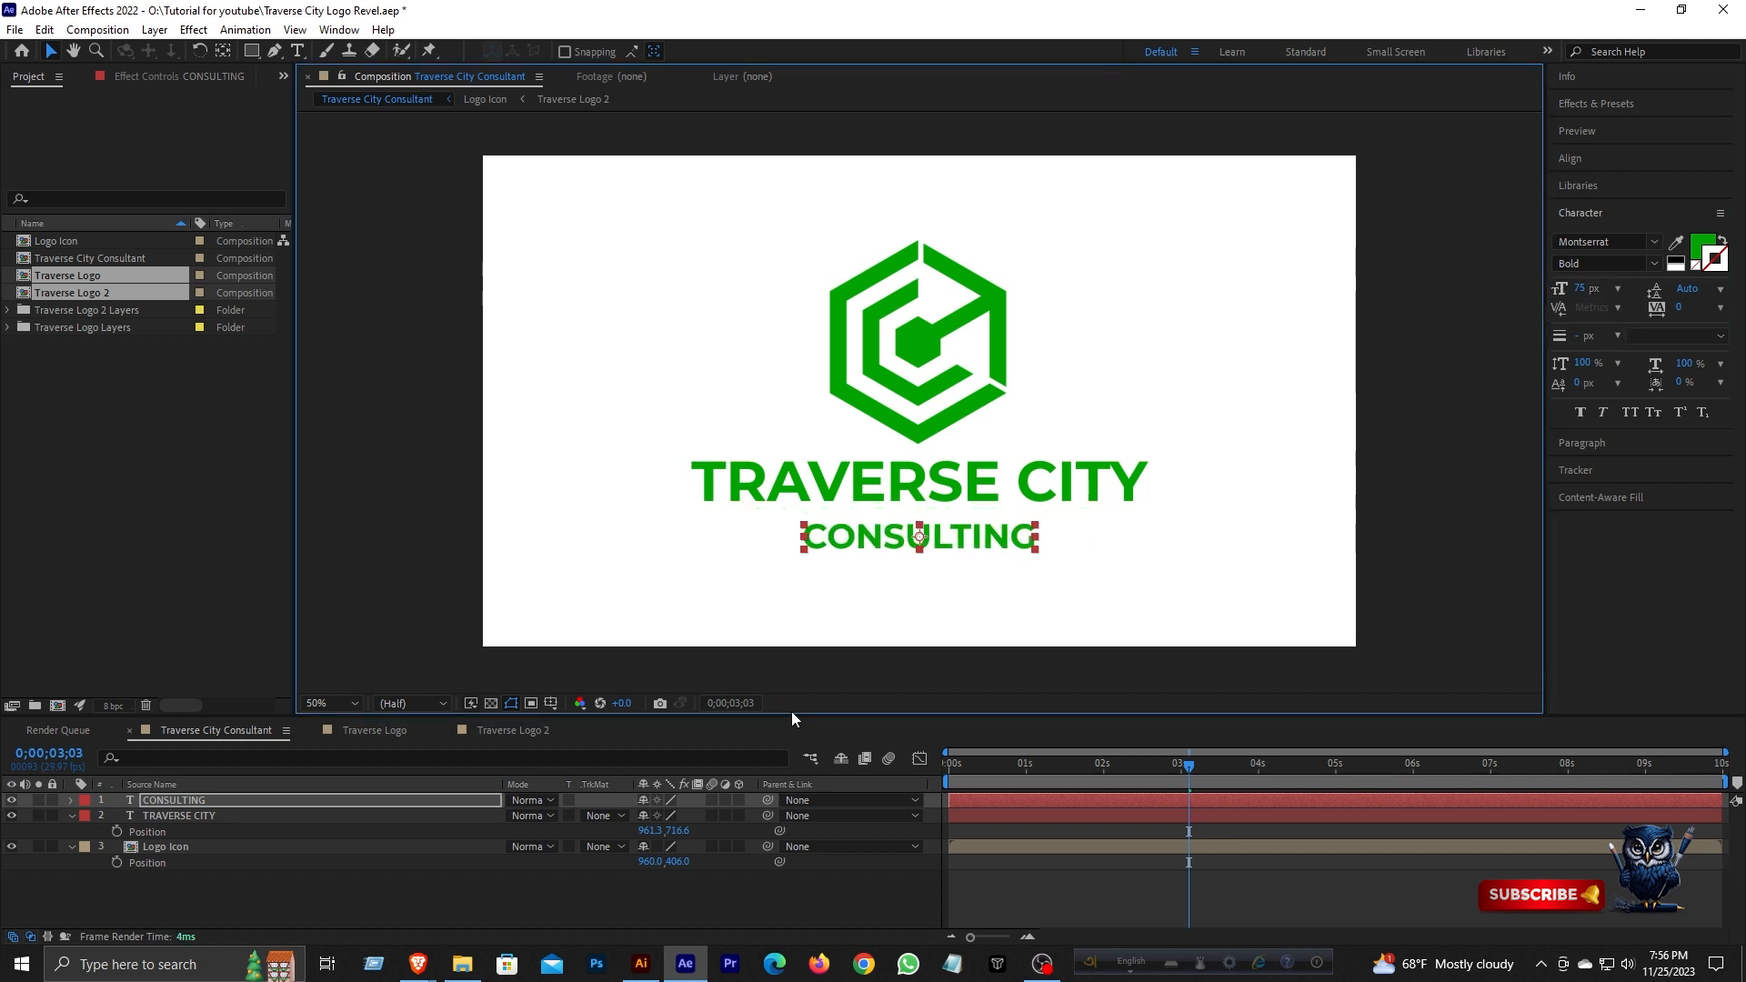
# - Move the CONSULTING text up to a Y position of 803.6 and center it horizontally in the composition
pyautogui.press('p')
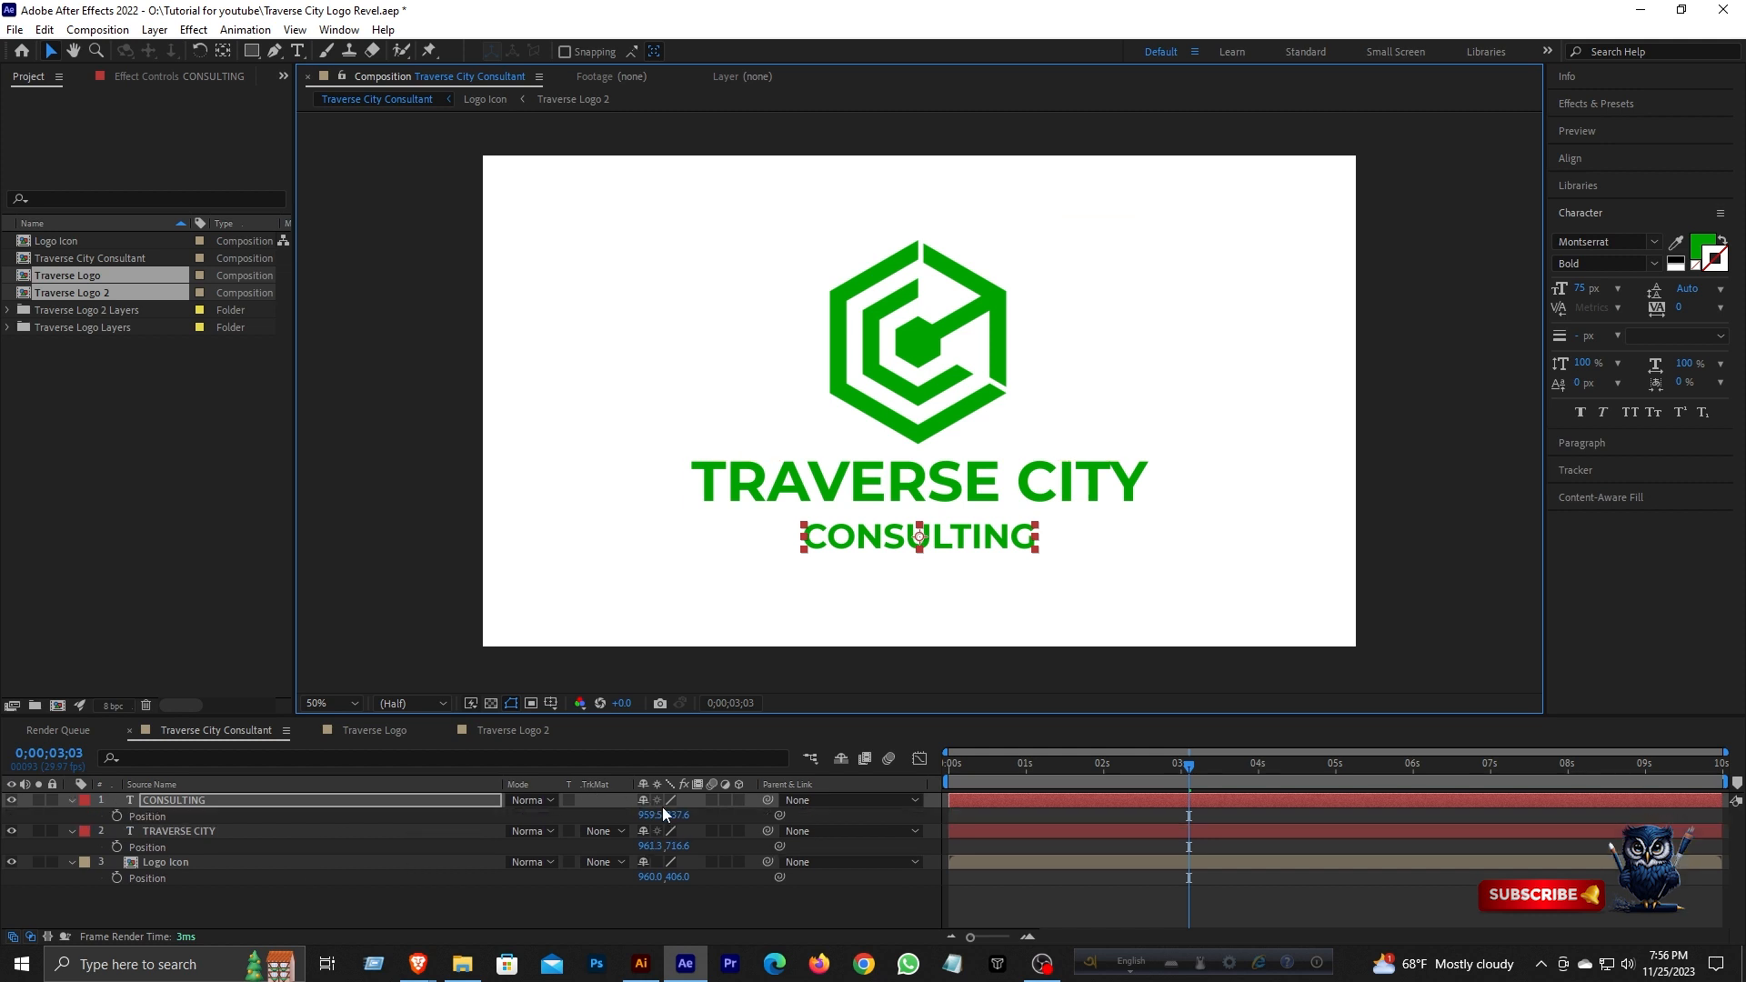
pyautogui.moveTo(676, 815); pyautogui.dragTo(661, 796)
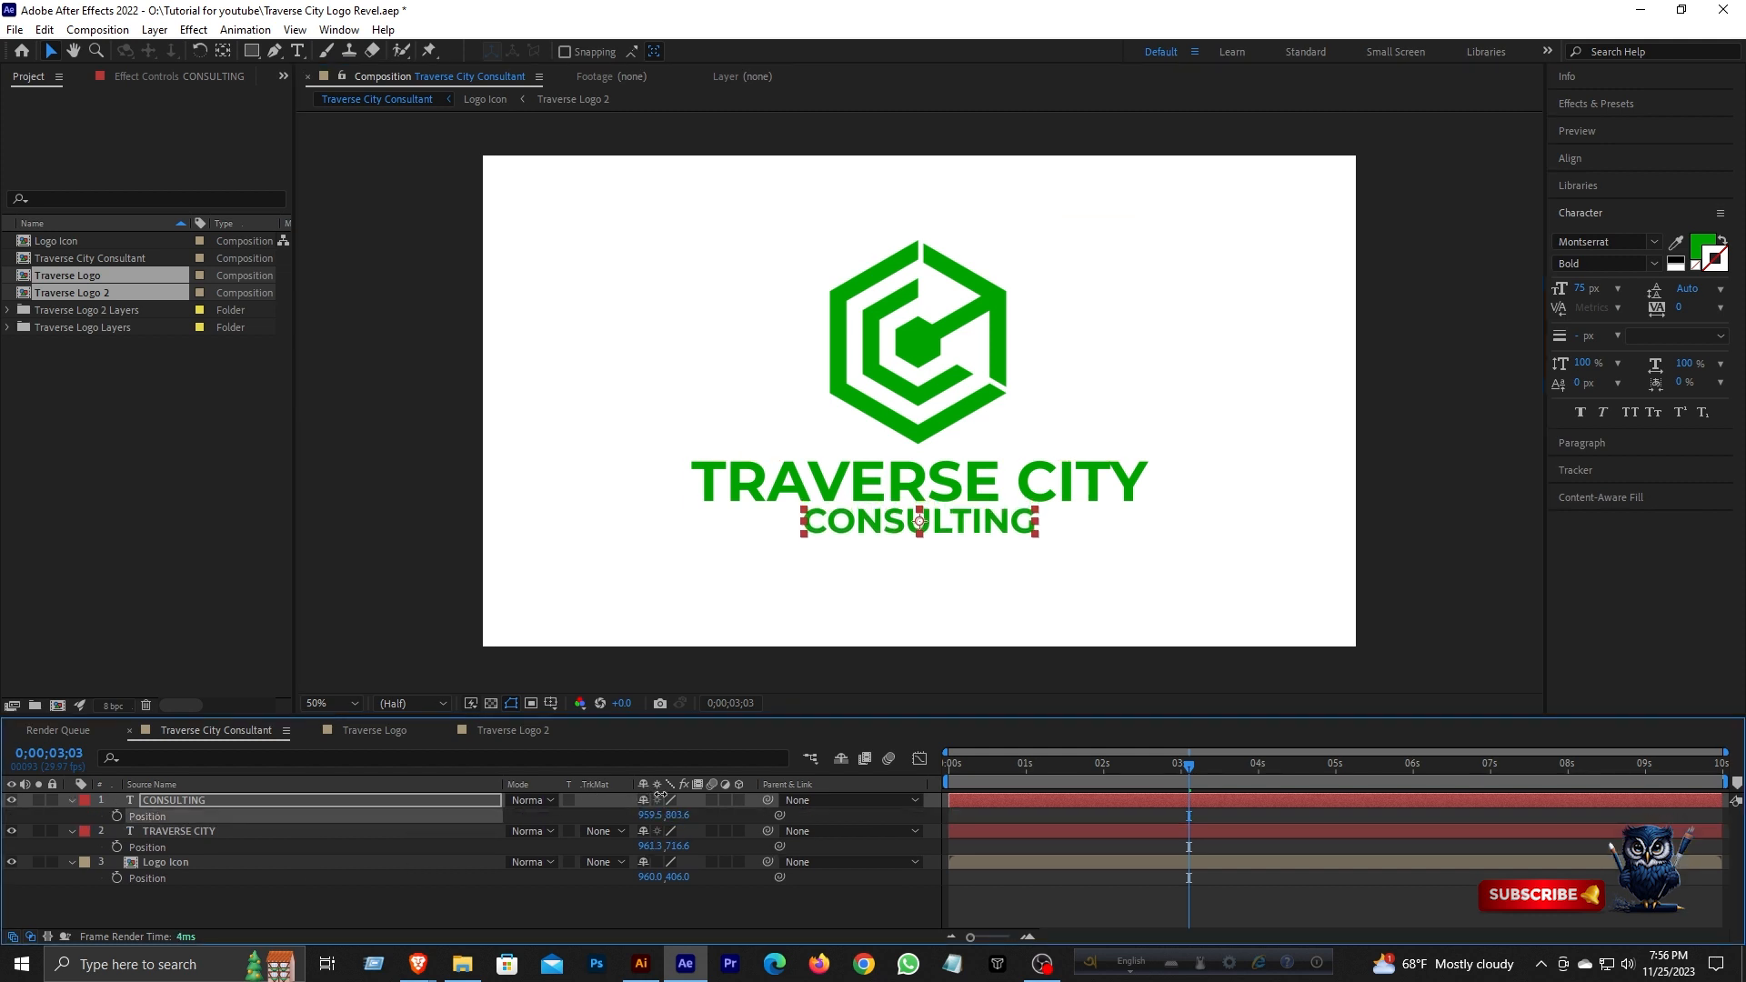
pyautogui.click(1614, 159)
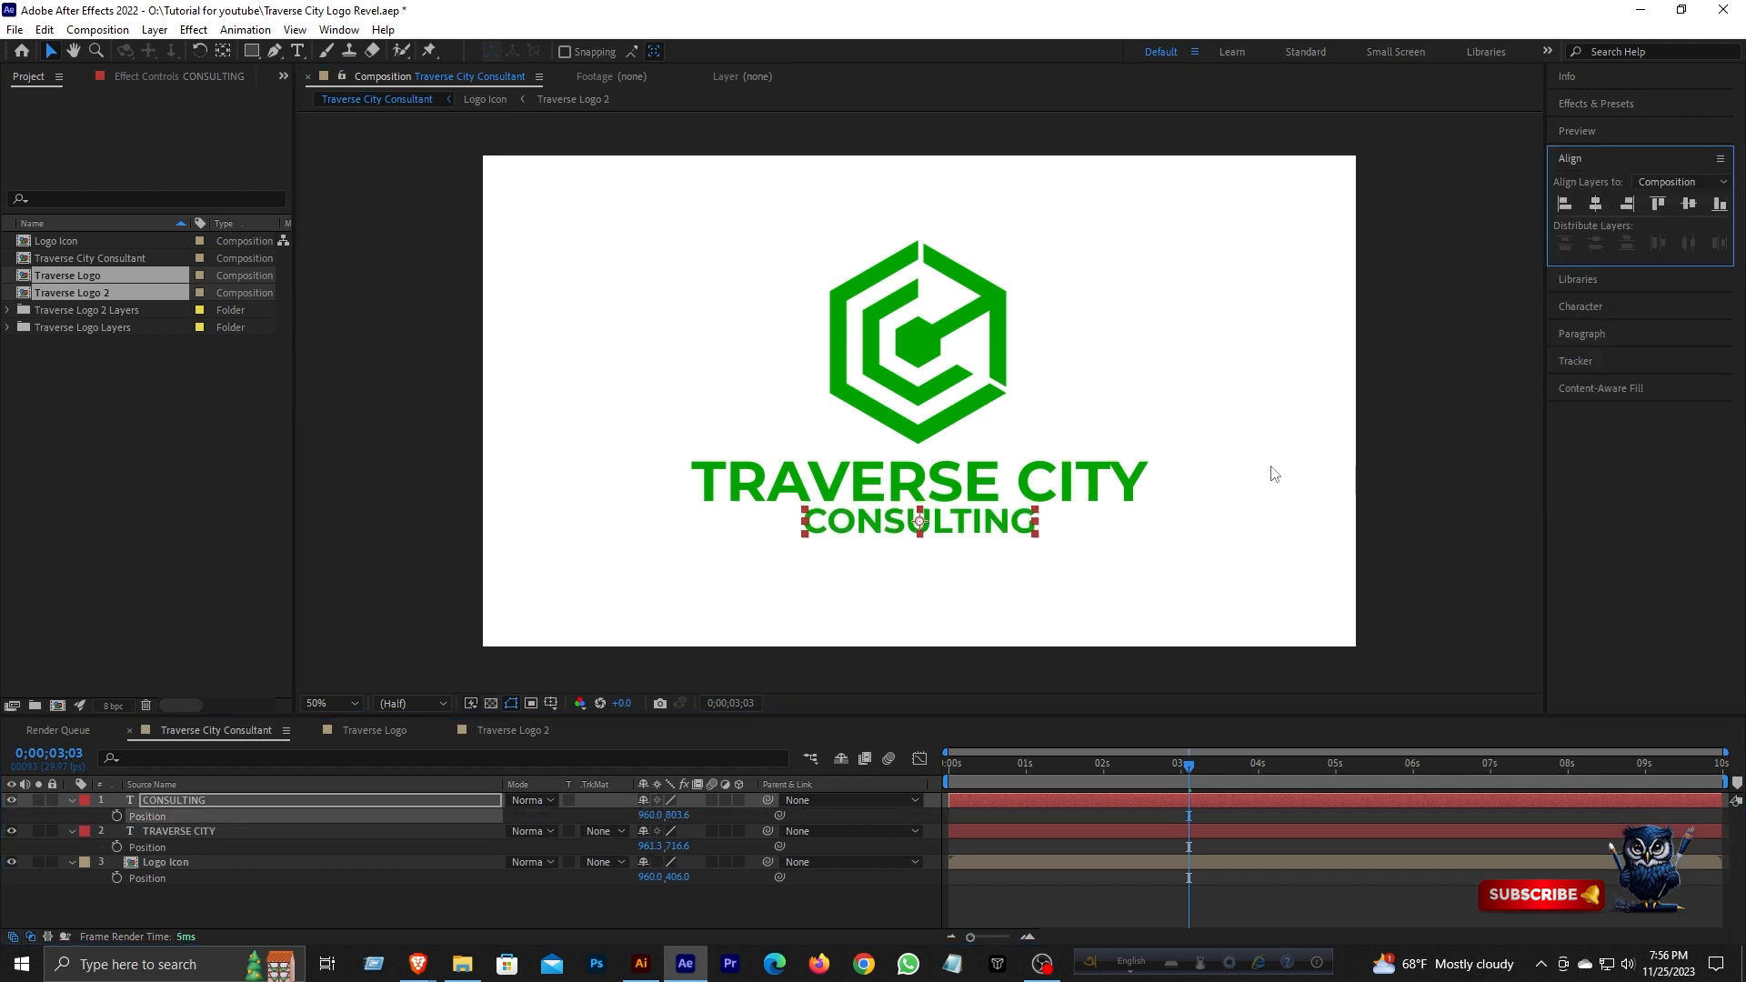
pyautogui.click(445, 898)
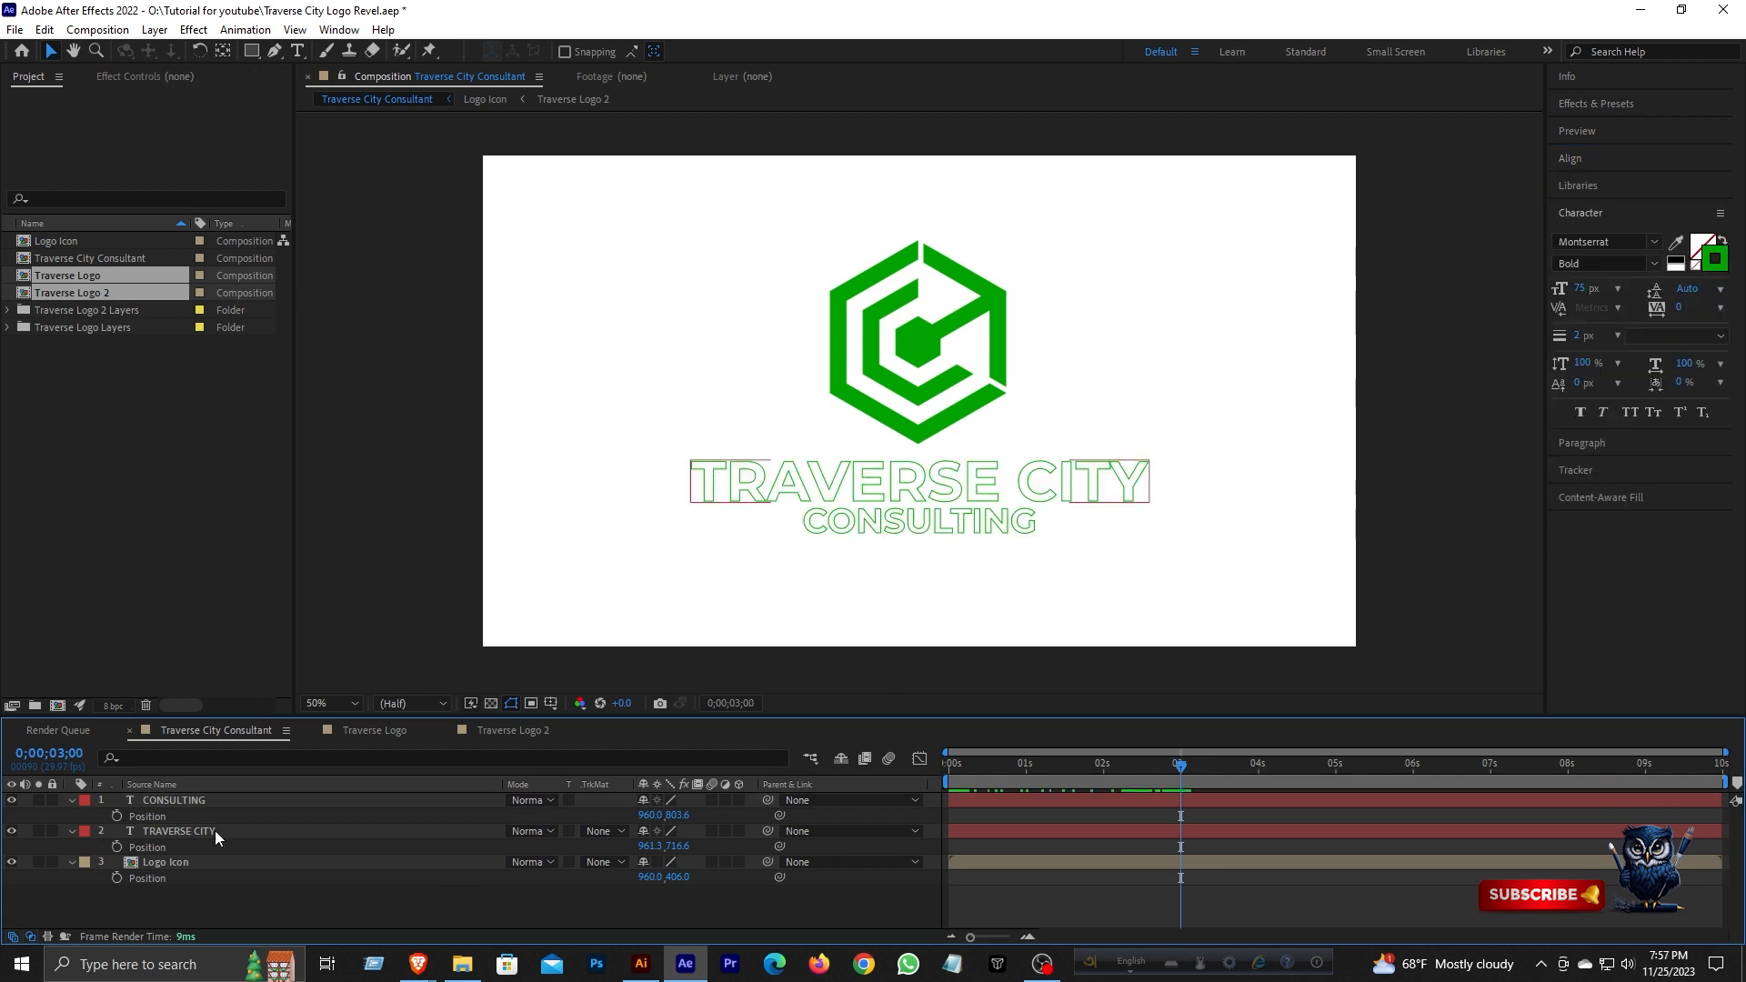
# - Apply the Fade Up Characters preset to the outlined TRAVERSE CITY text, starting at 0;00;03;00
pyautogui.click(215, 832)
pyautogui.click(1628, 103)
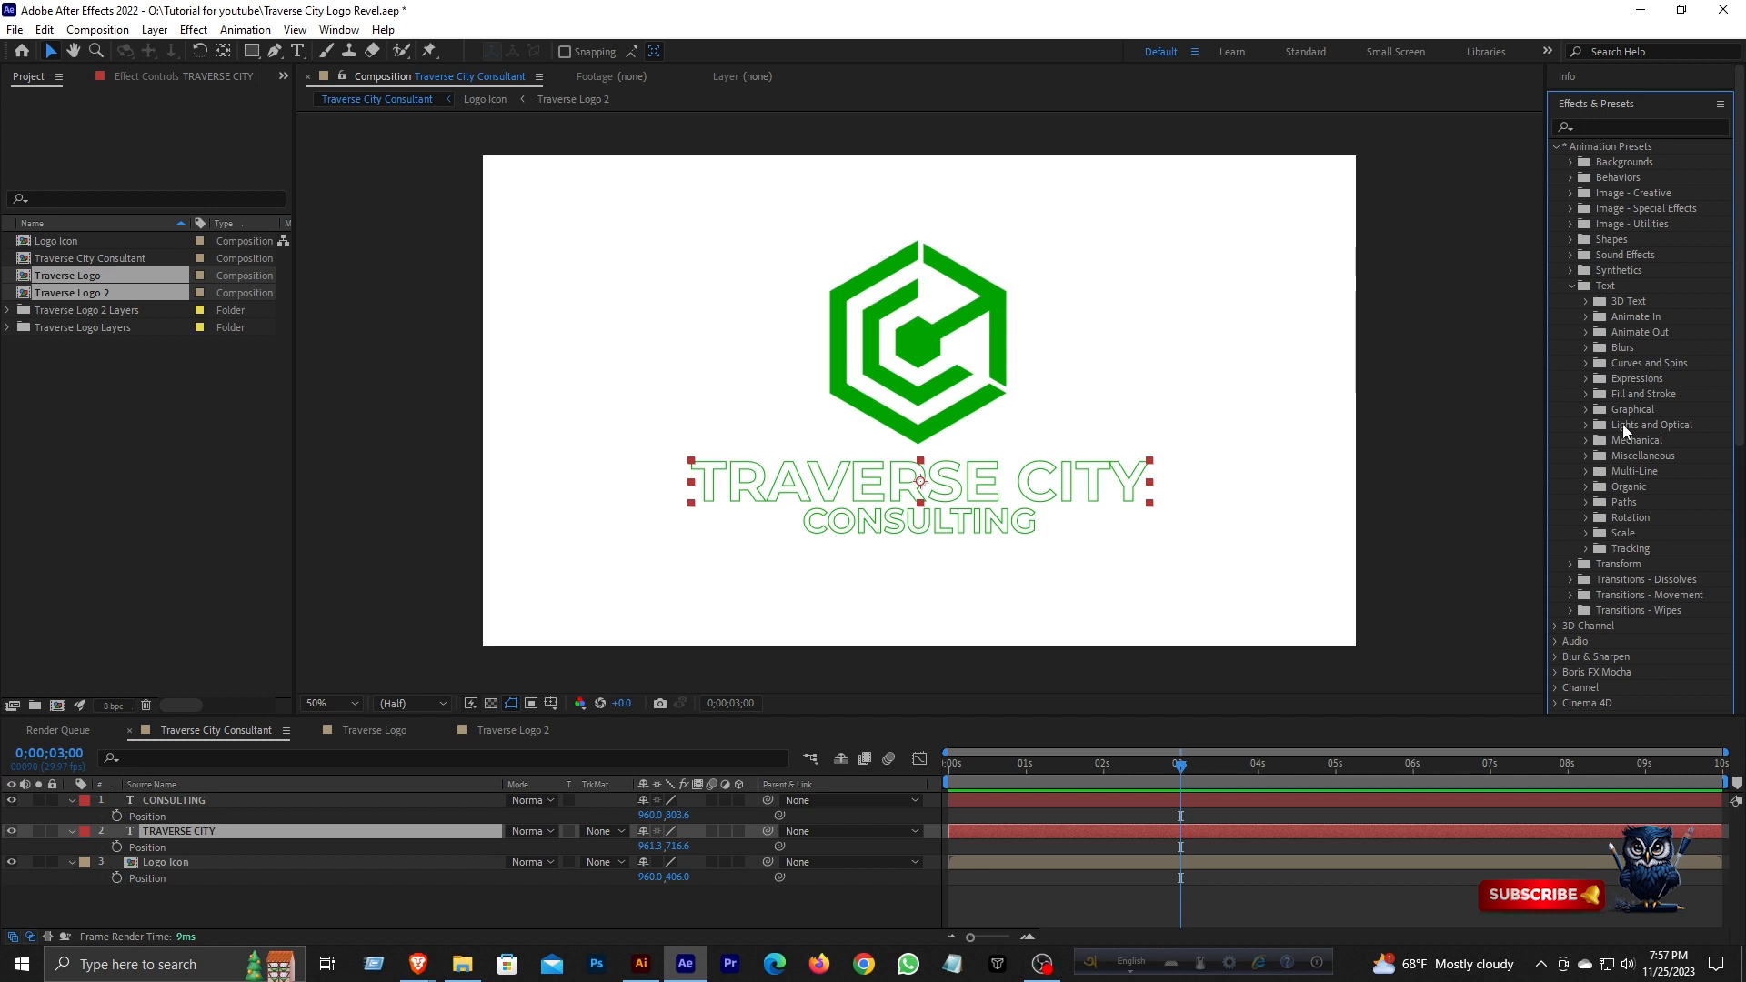
pyautogui.click(1587, 317)
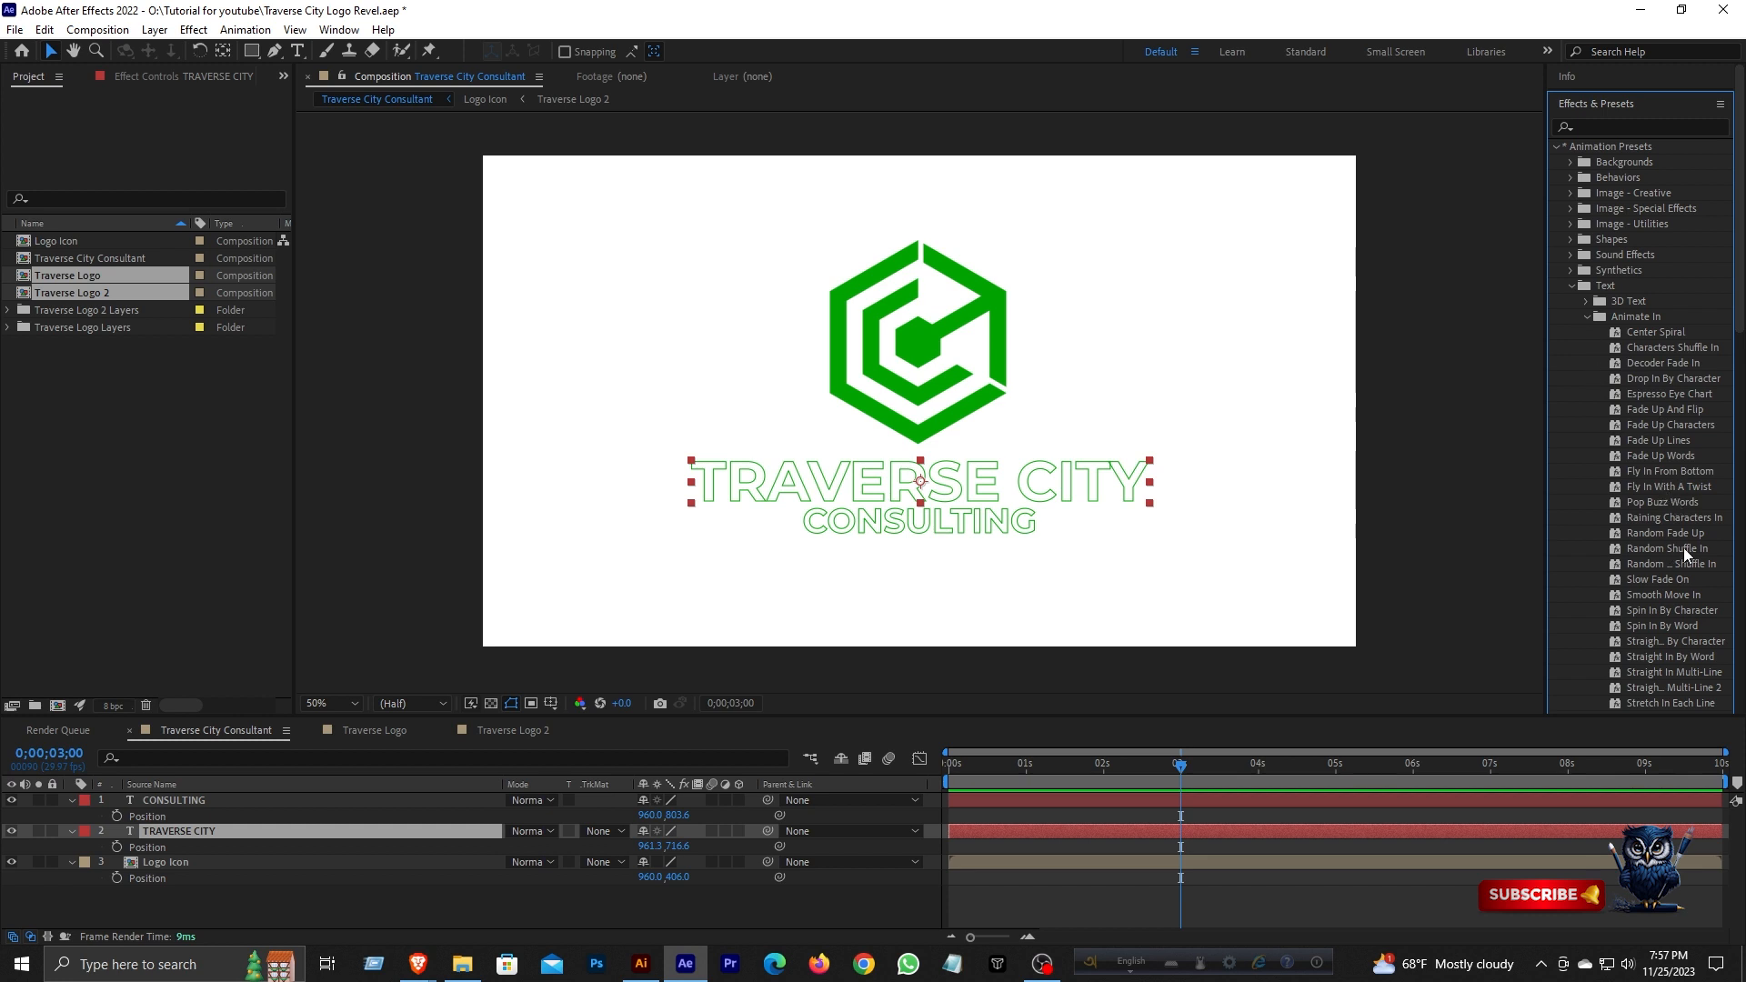
pyautogui.doubleClick(1679, 422)
pyautogui.moveTo(1182, 769)
pyautogui.mouseDown()
pyautogui.moveTo(1427, 769)
pyautogui.moveTo(1184, 776)
pyautogui.mouseUp()
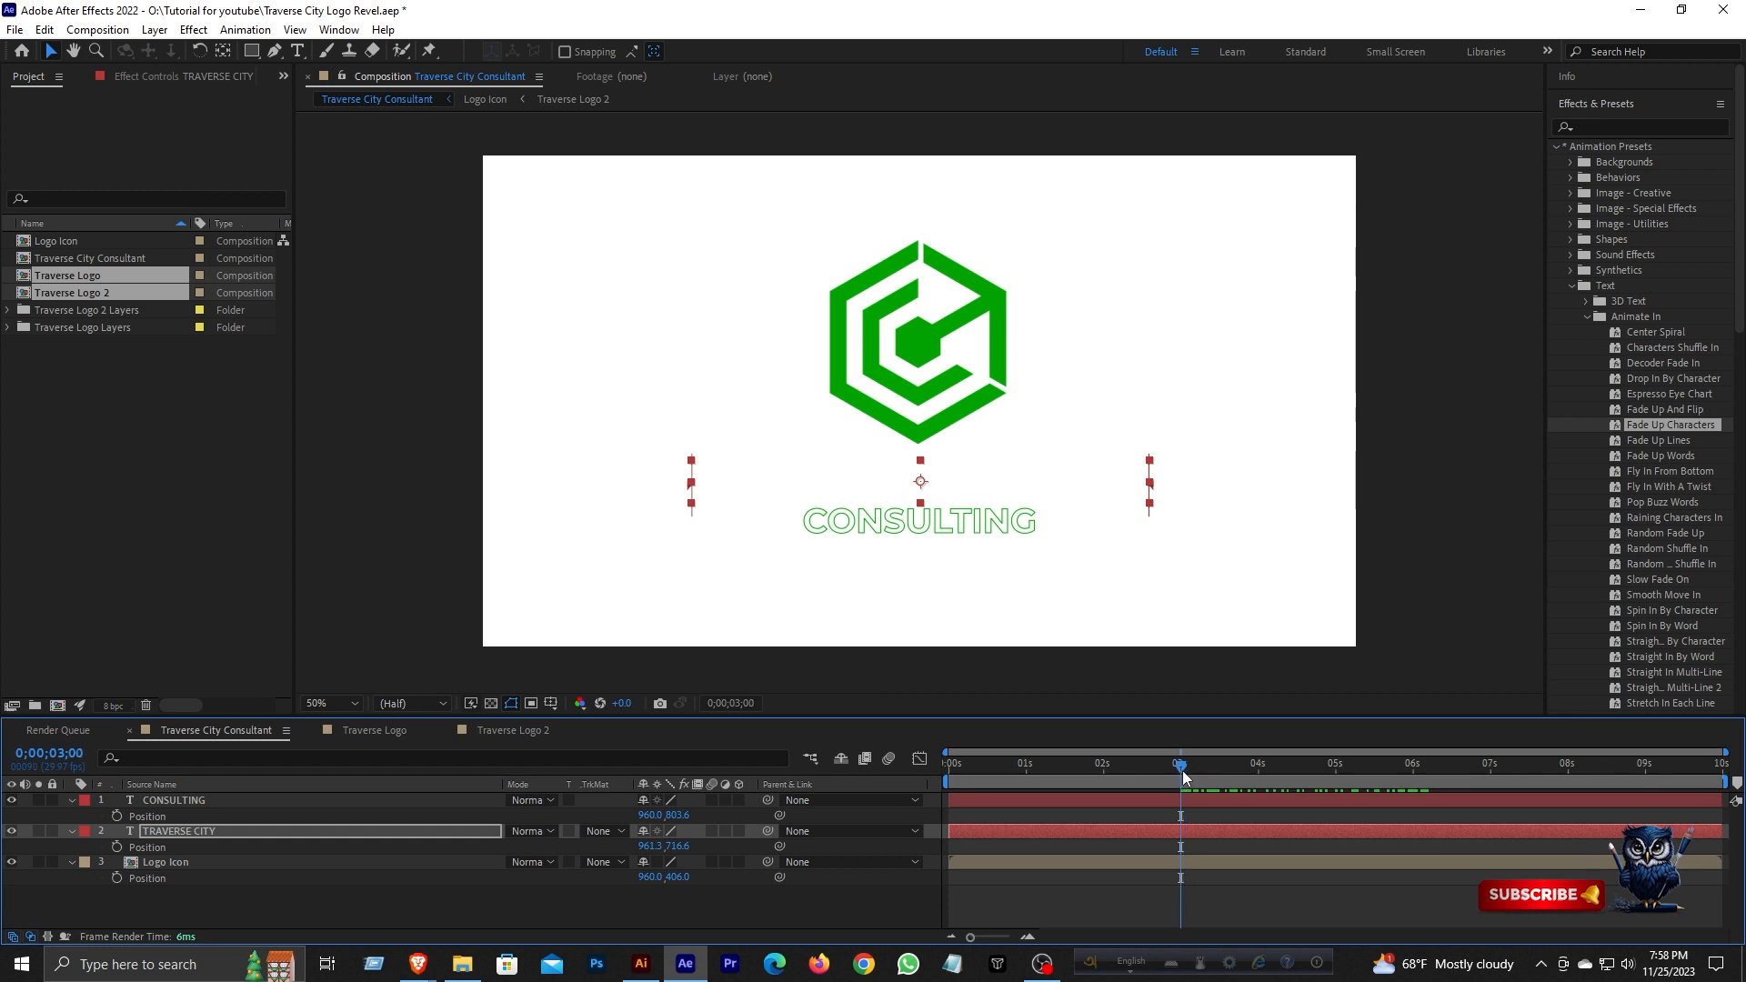
# - Duplicate the animated TRAVERSE CITY layer and give the copy a solid green fill with no stroke
pyautogui.press('Return')
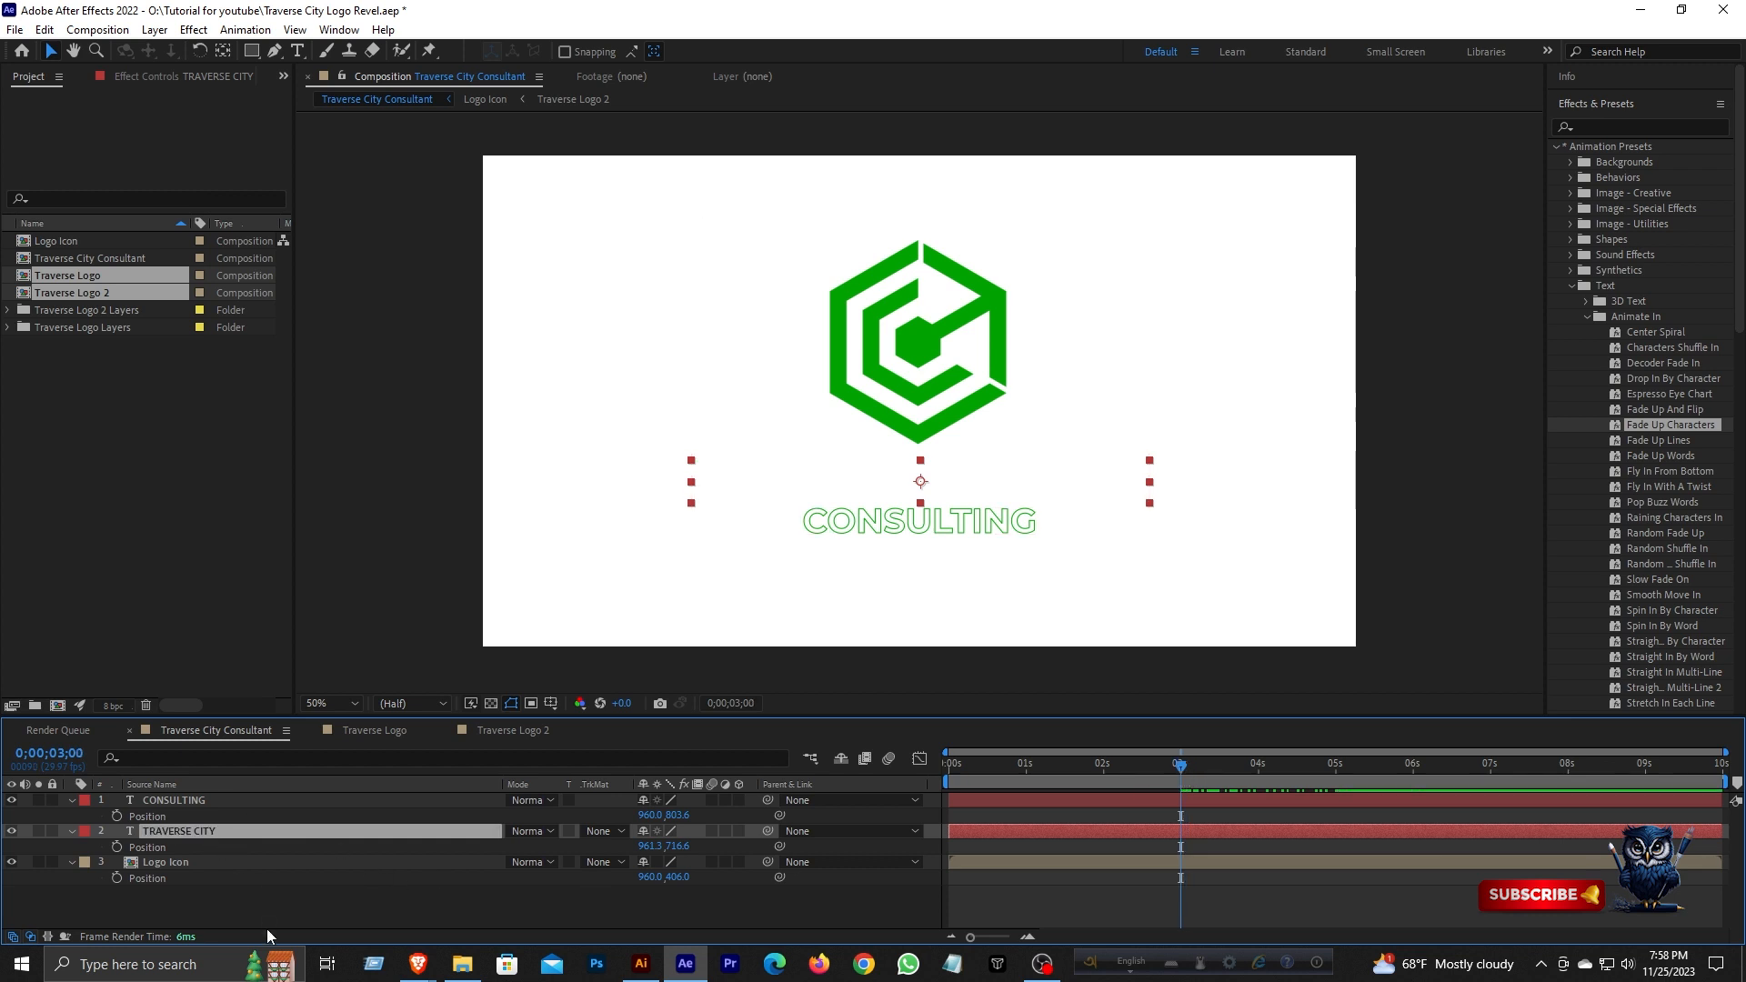
pyautogui.hotkey('ctrl', 'd')
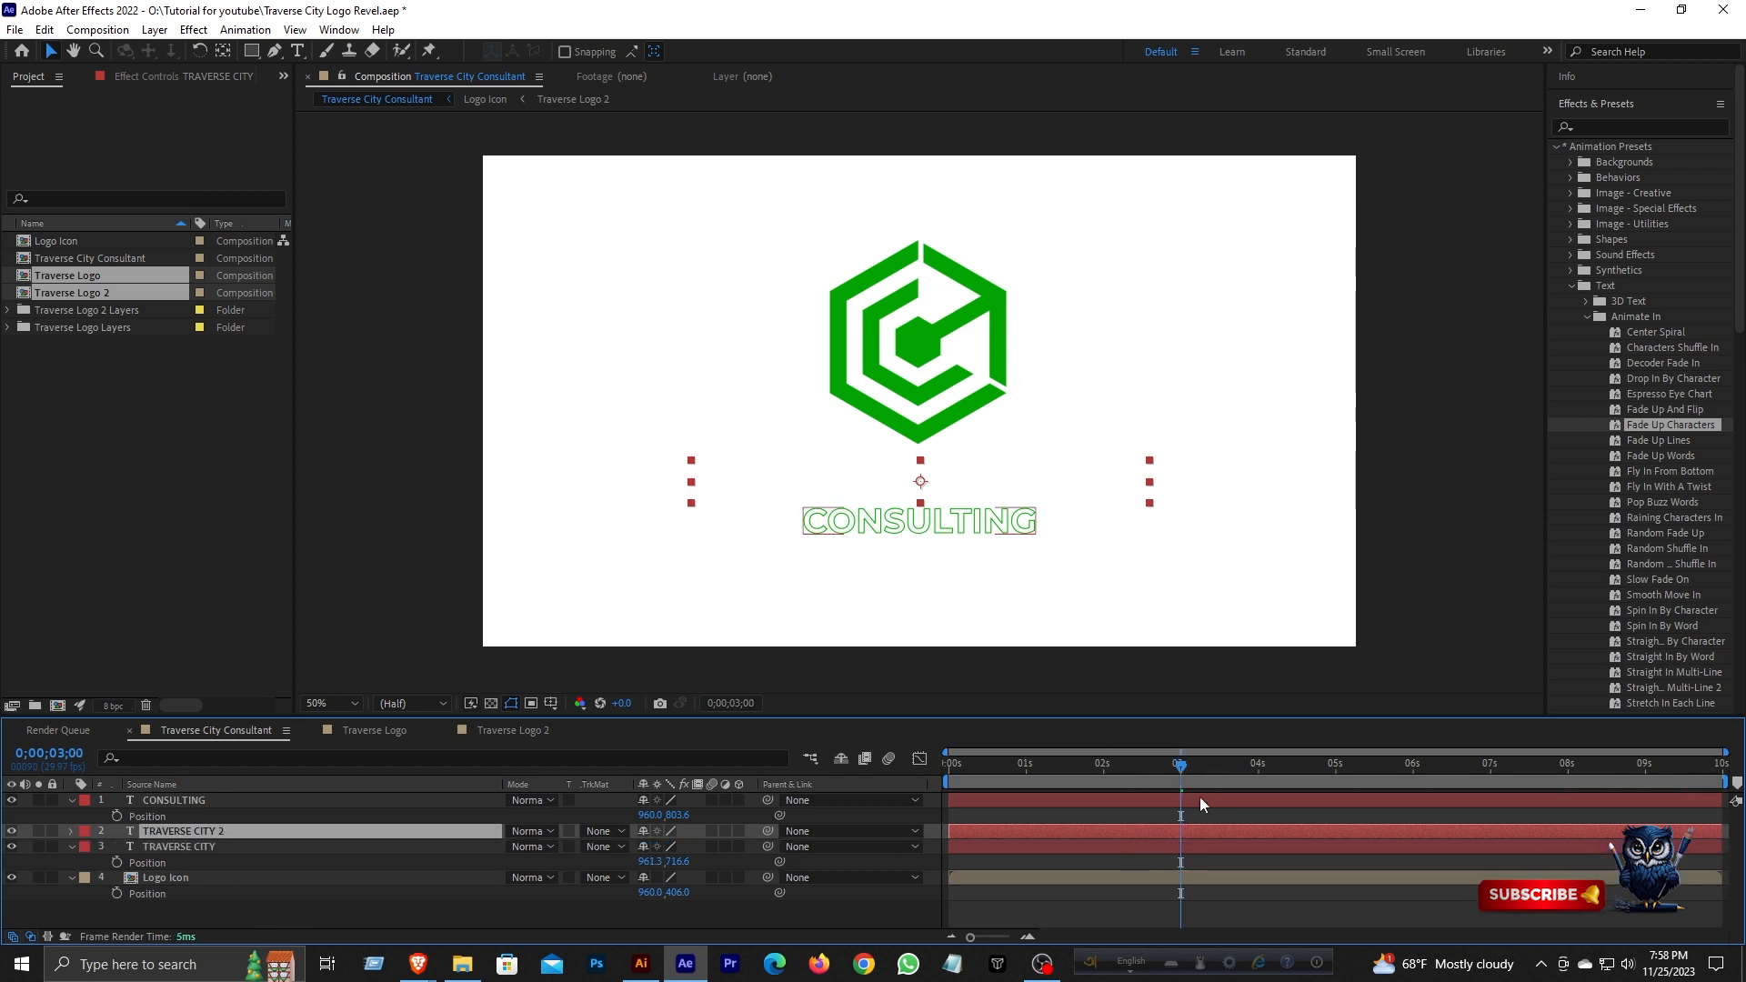
pyautogui.click(1624, 103)
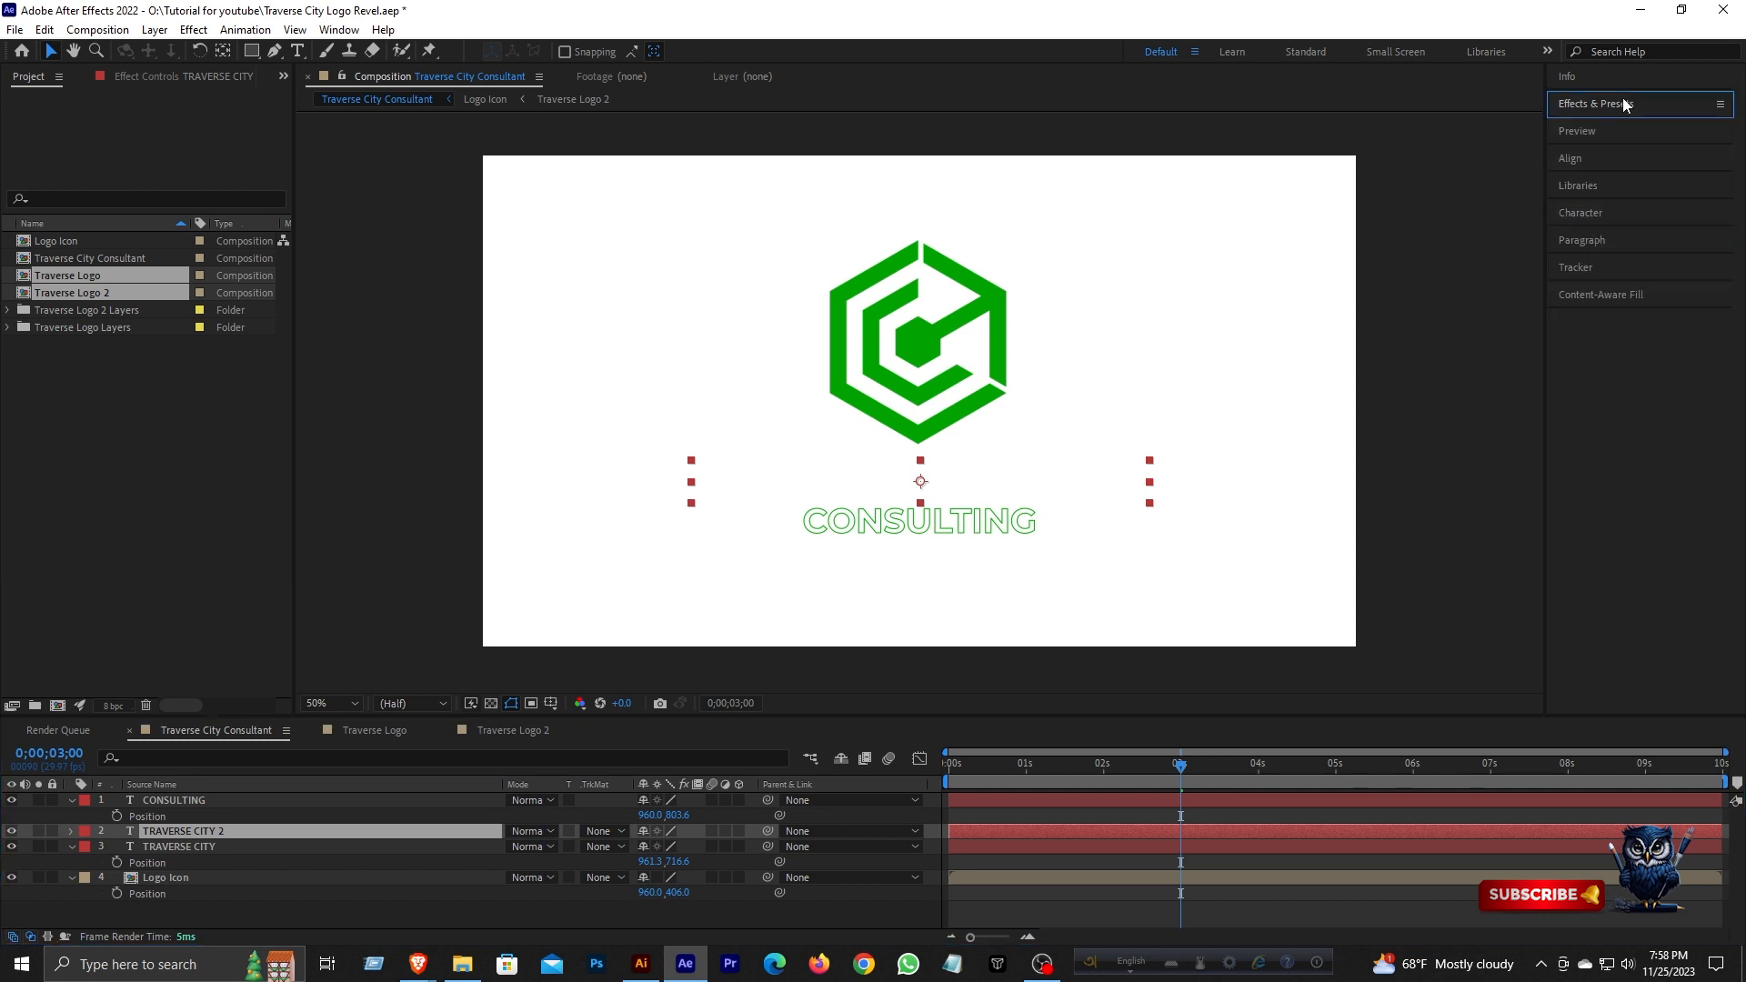
pyautogui.click(1601, 213)
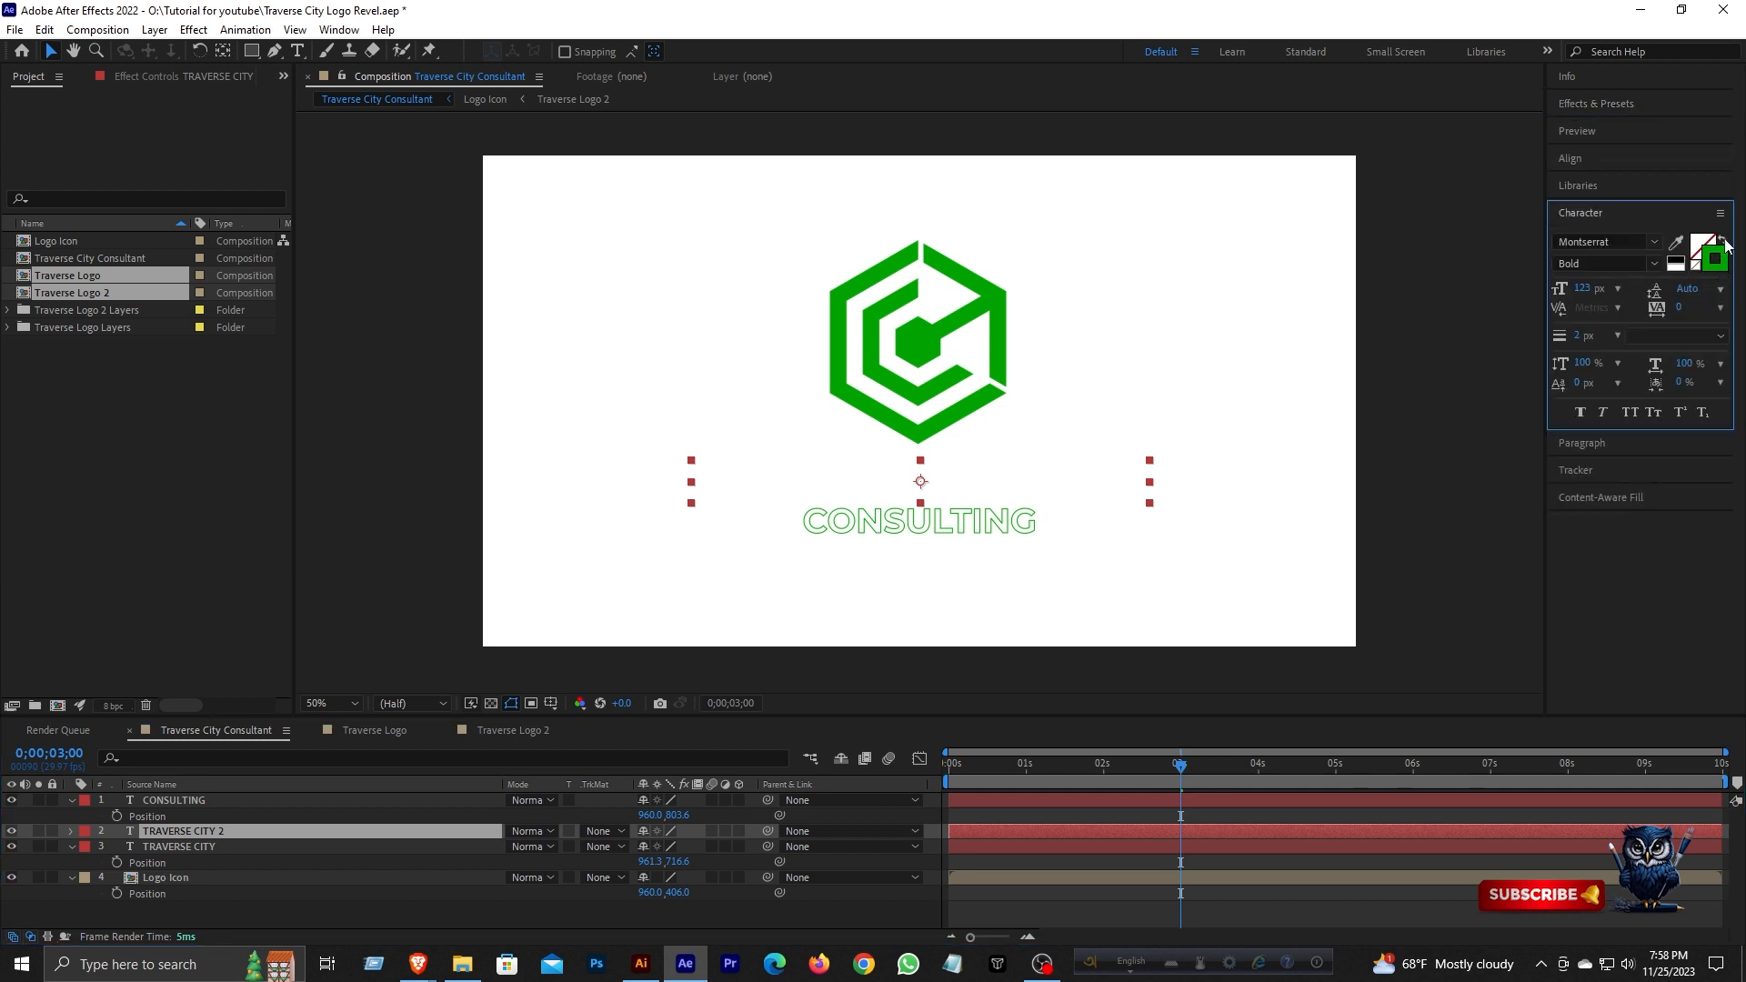
pyautogui.press('Return')
pyautogui.moveTo(1183, 772)
pyautogui.mouseDown()
pyautogui.moveTo(1229, 773)
pyautogui.moveTo(1177, 783)
pyautogui.mouseUp()
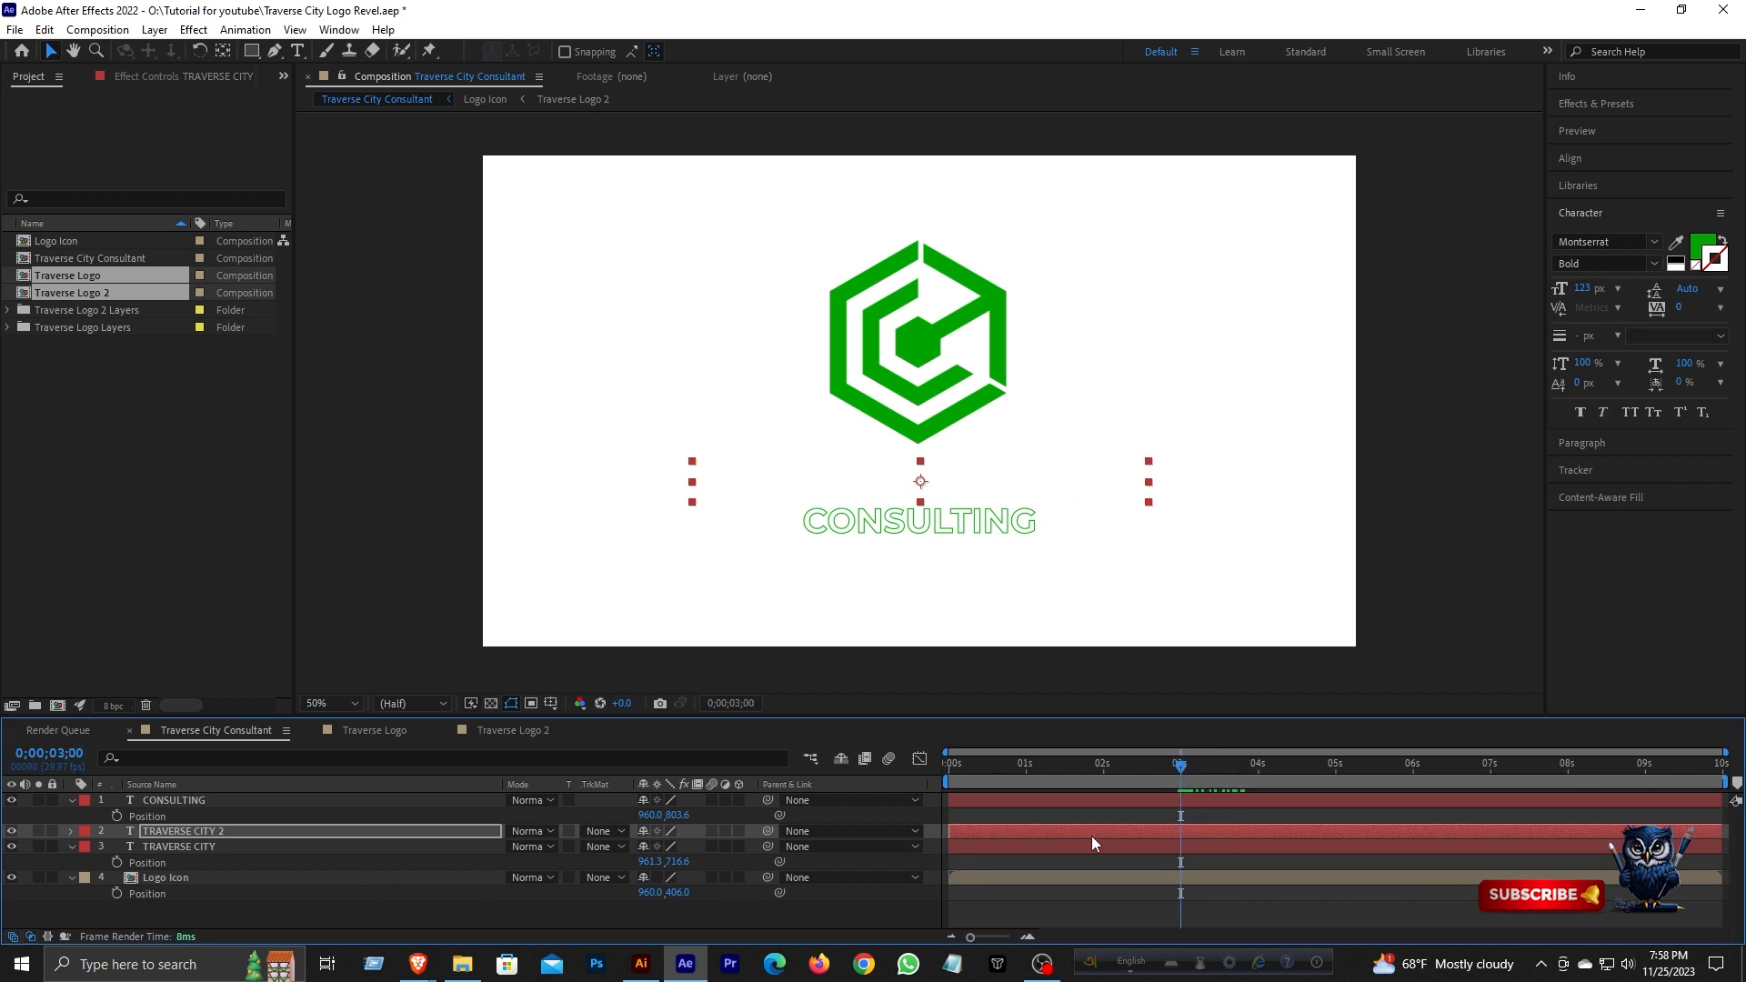
# - Show the keyframes of both TRAVERSE CITY layers and move their Range Selector end keyframes to 0;00;04;15
pyautogui.keyDown('shift'); pyautogui.click(1142, 844); pyautogui.keyUp('shift')
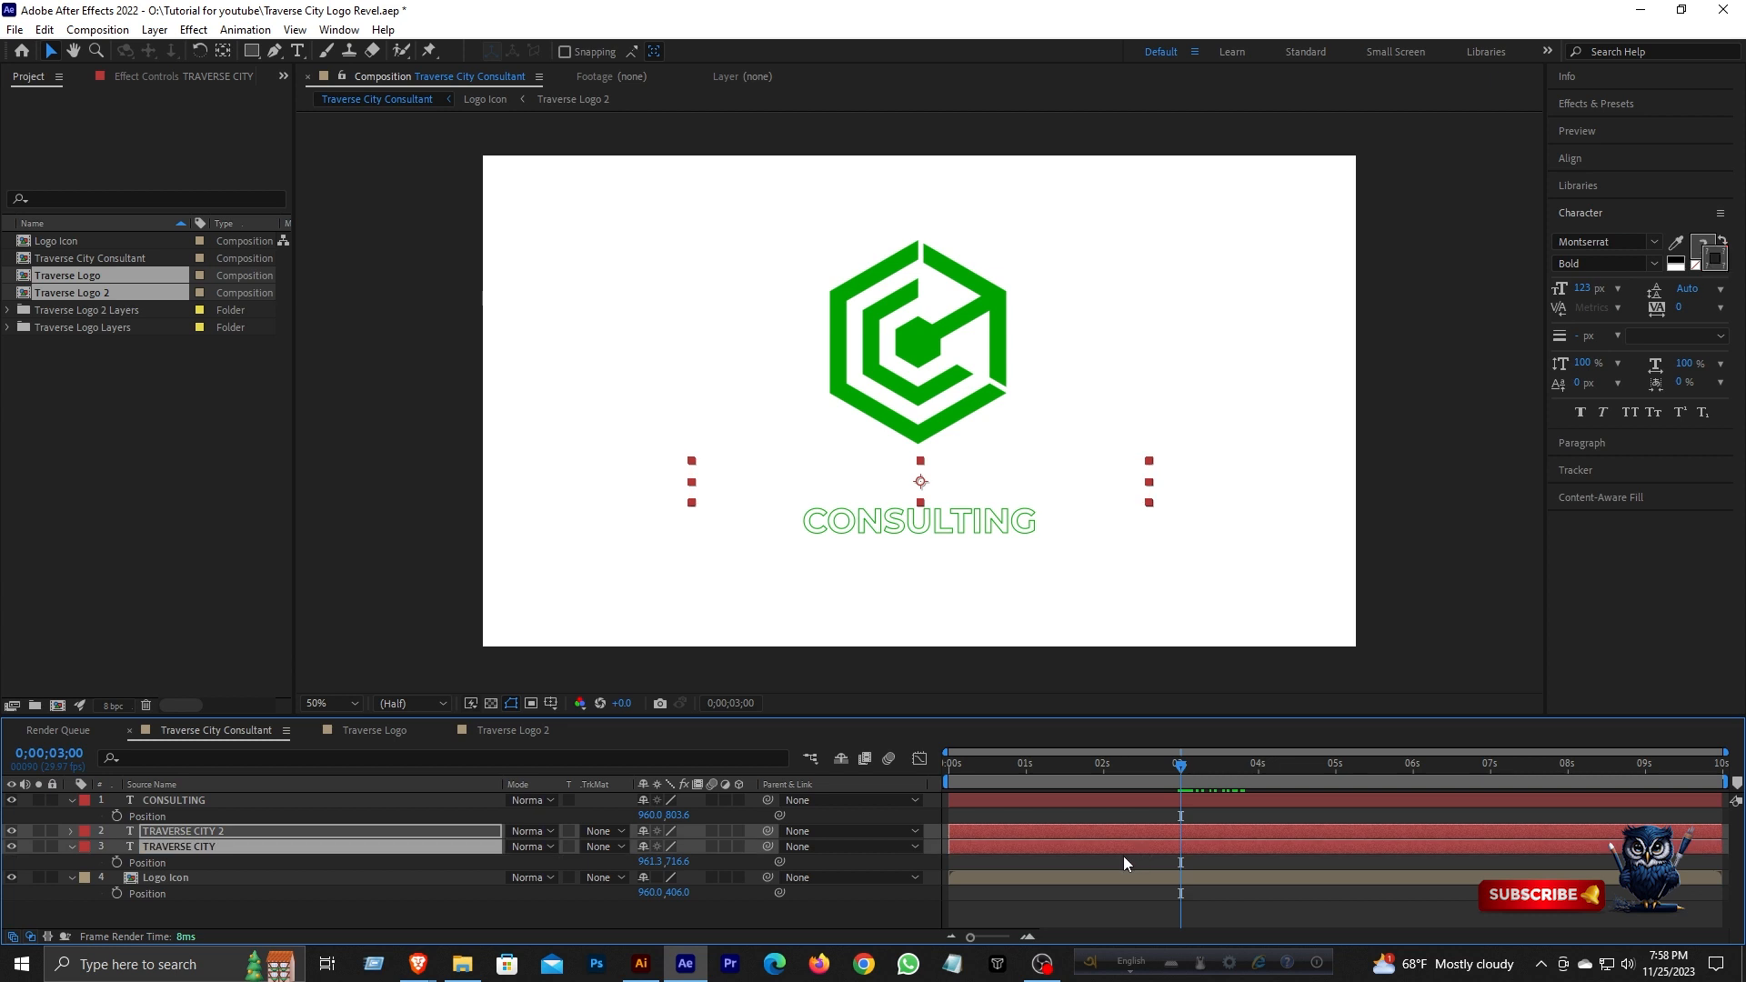
pyautogui.press('u')
pyautogui.moveTo(1182, 768); pyautogui.dragTo(1260, 783)
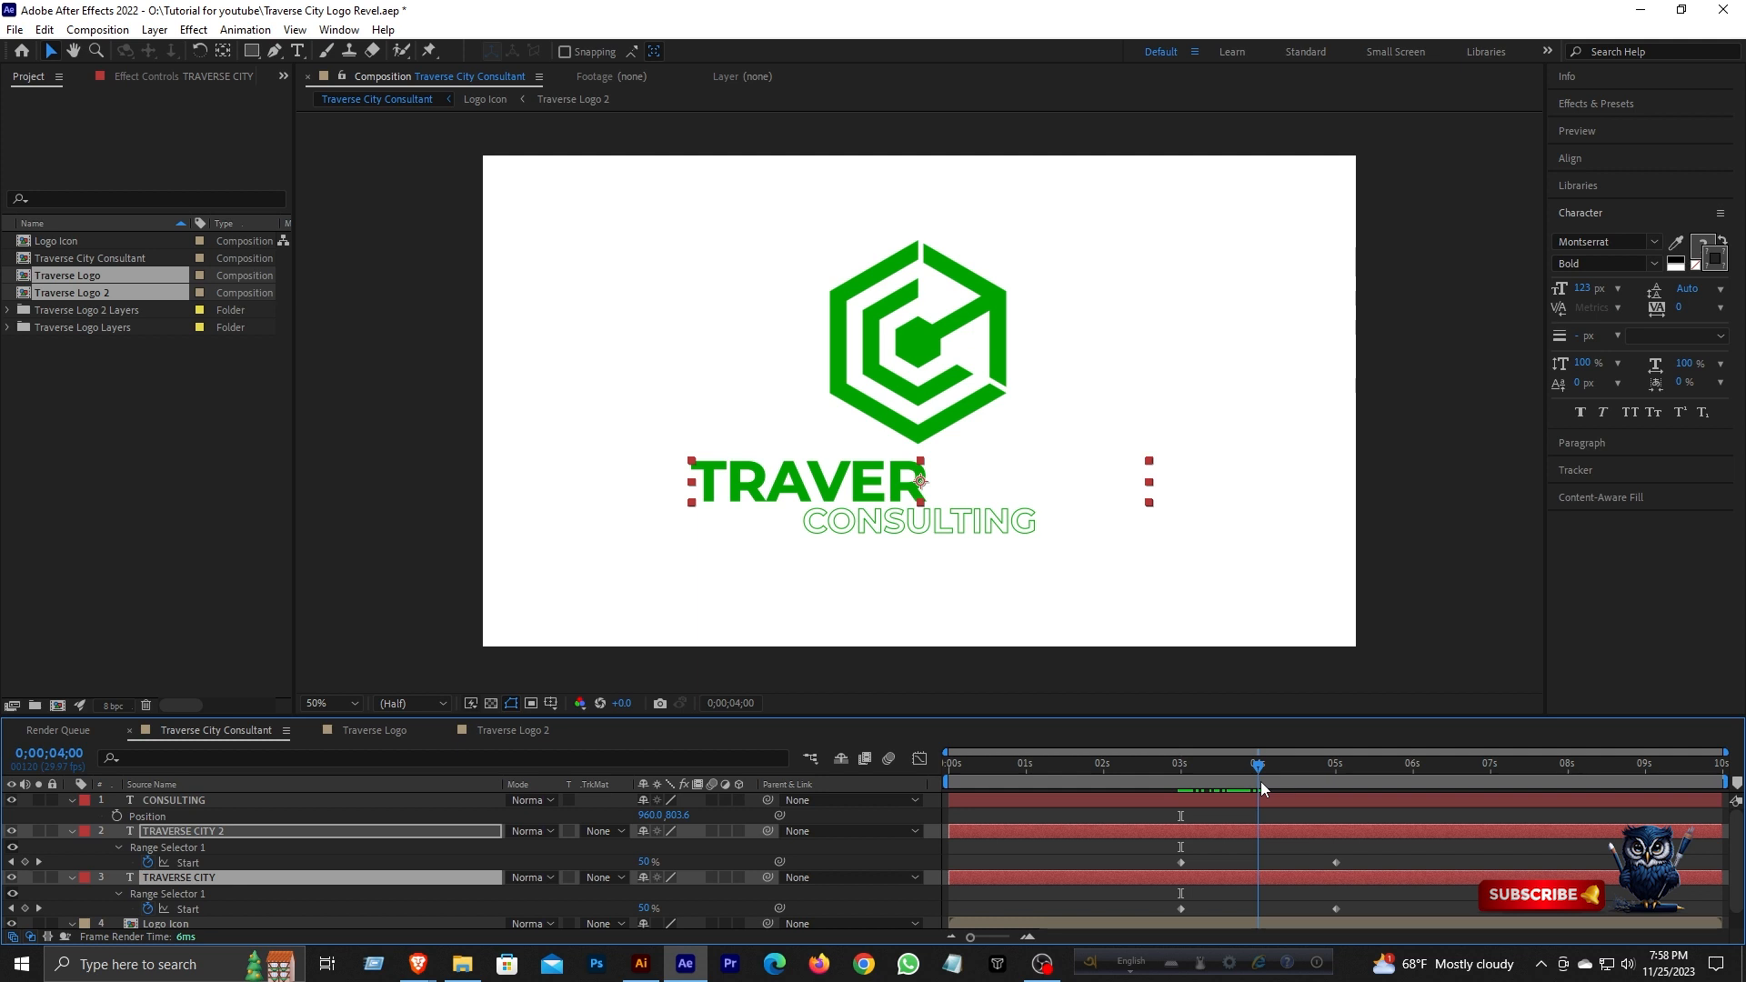
pyautogui.moveTo(1260, 782); pyautogui.dragTo(1298, 783)
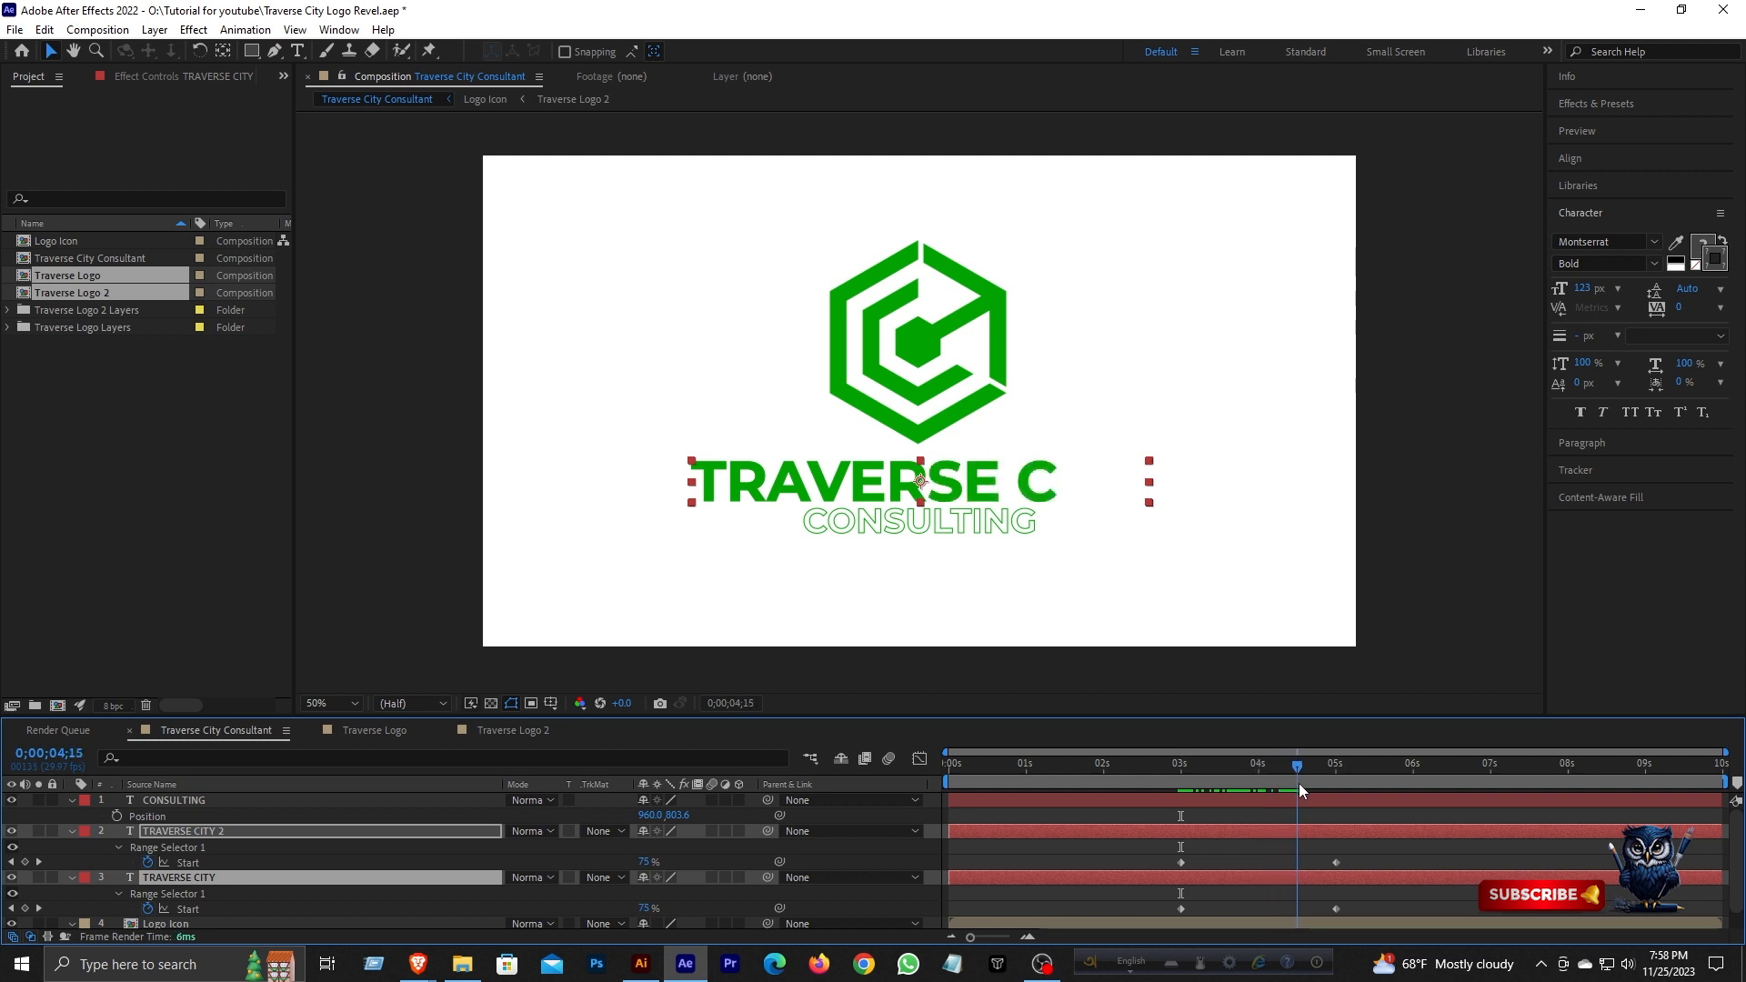
pyautogui.moveTo(1369, 853); pyautogui.dragTo(1298, 881)
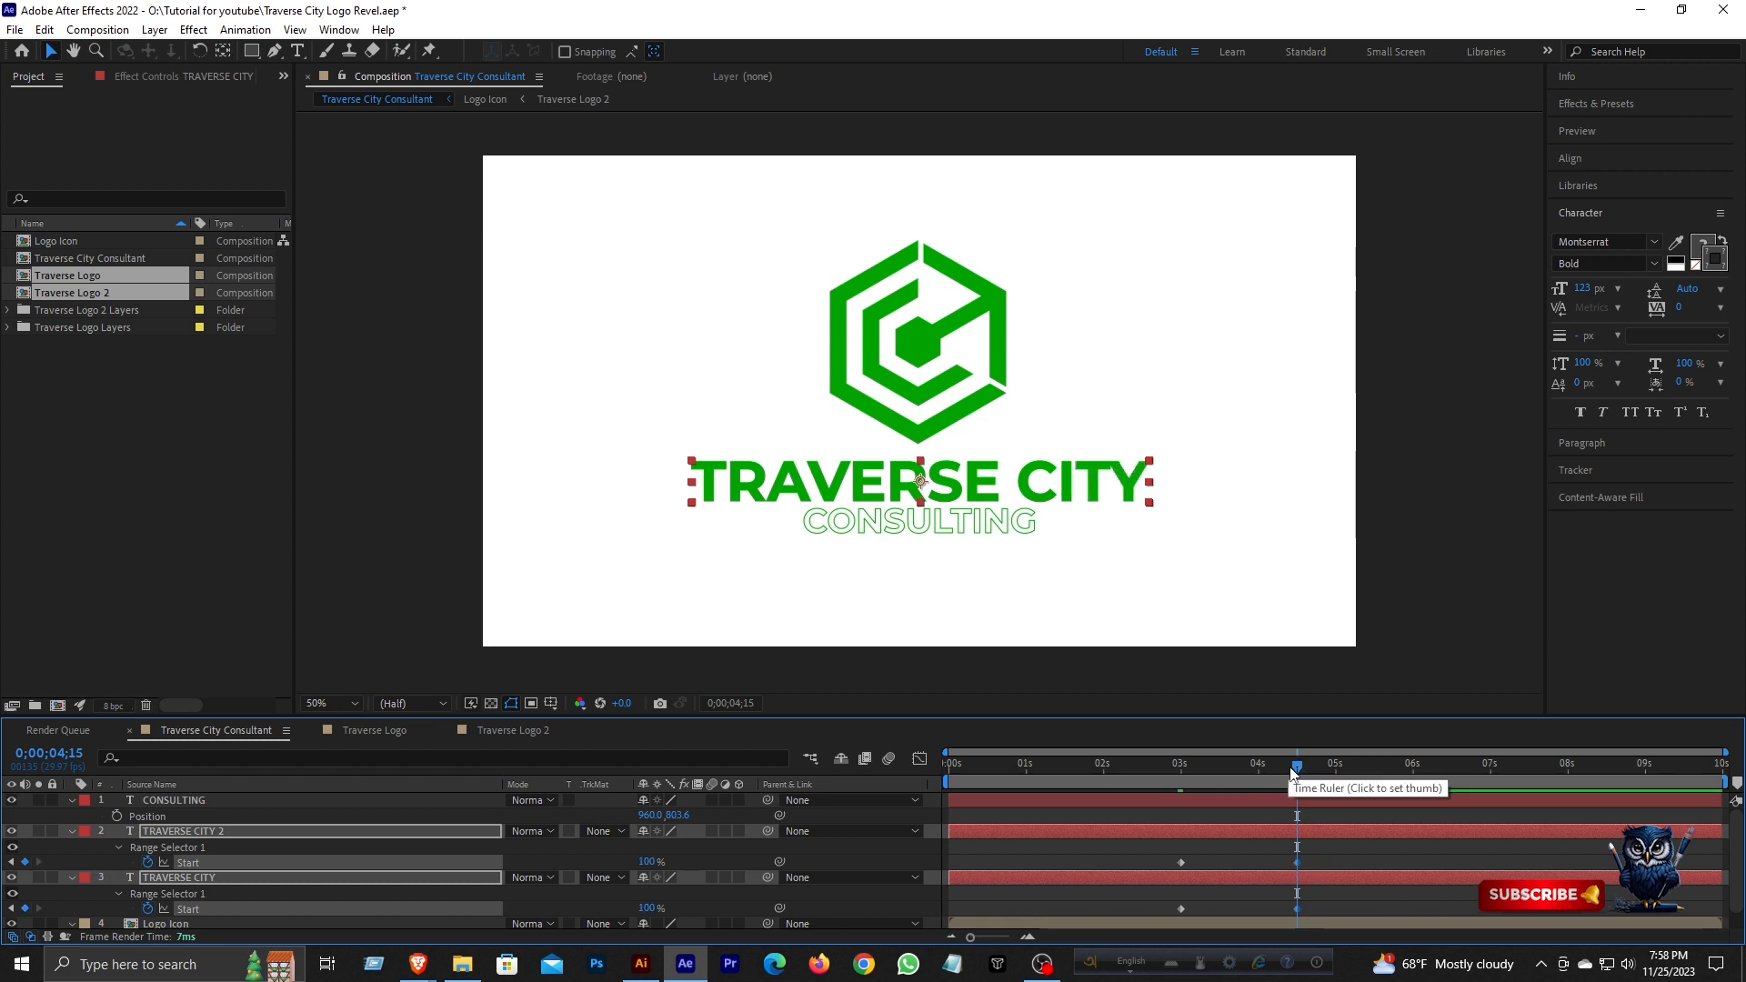
# - Shift the solid TRAVERSE CITY copy's Range Selector keyframes to start at 0;00;04;00 and preview the animation
pyautogui.moveTo(1298, 771); pyautogui.dragTo(1272, 771)
pyautogui.moveTo(1167, 847); pyautogui.dragTo(1341, 865)
pyautogui.moveTo(1270, 769); pyautogui.dragTo(1257, 789)
pyautogui.moveTo(1181, 863); pyautogui.dragTo(1258, 863)
pyautogui.moveTo(1250, 772); pyautogui.dragTo(1145, 773)
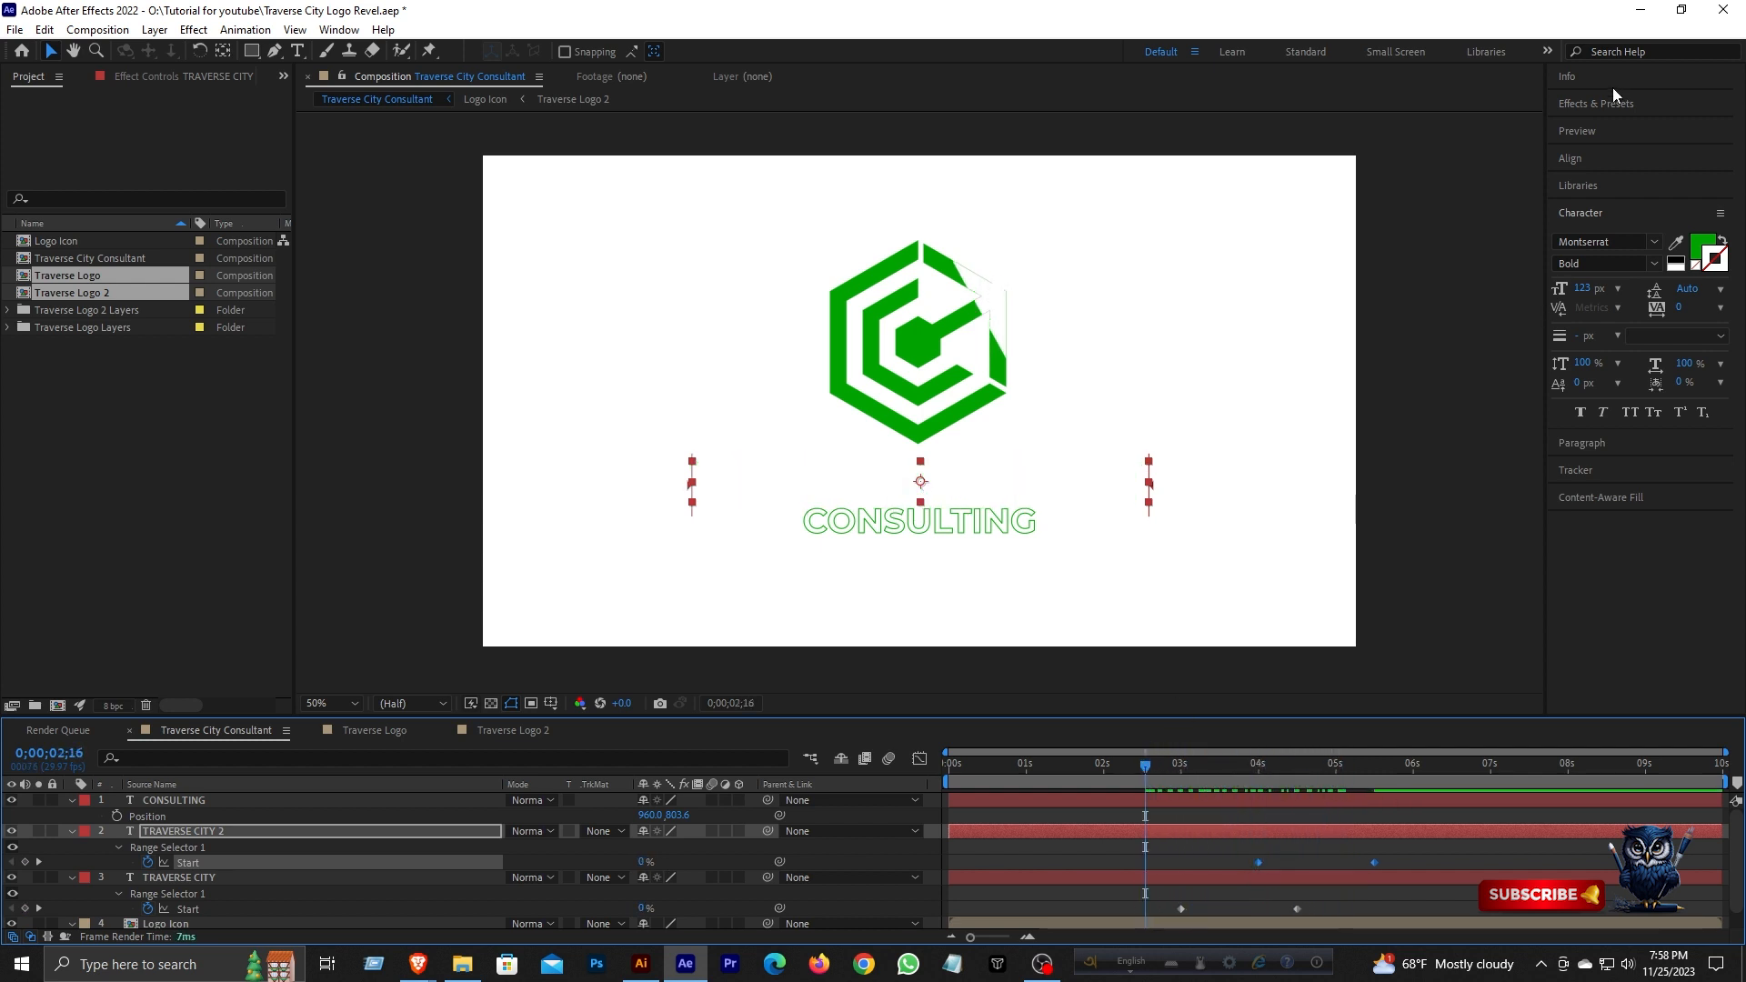
pyautogui.click(1608, 134)
pyautogui.click(1638, 156)
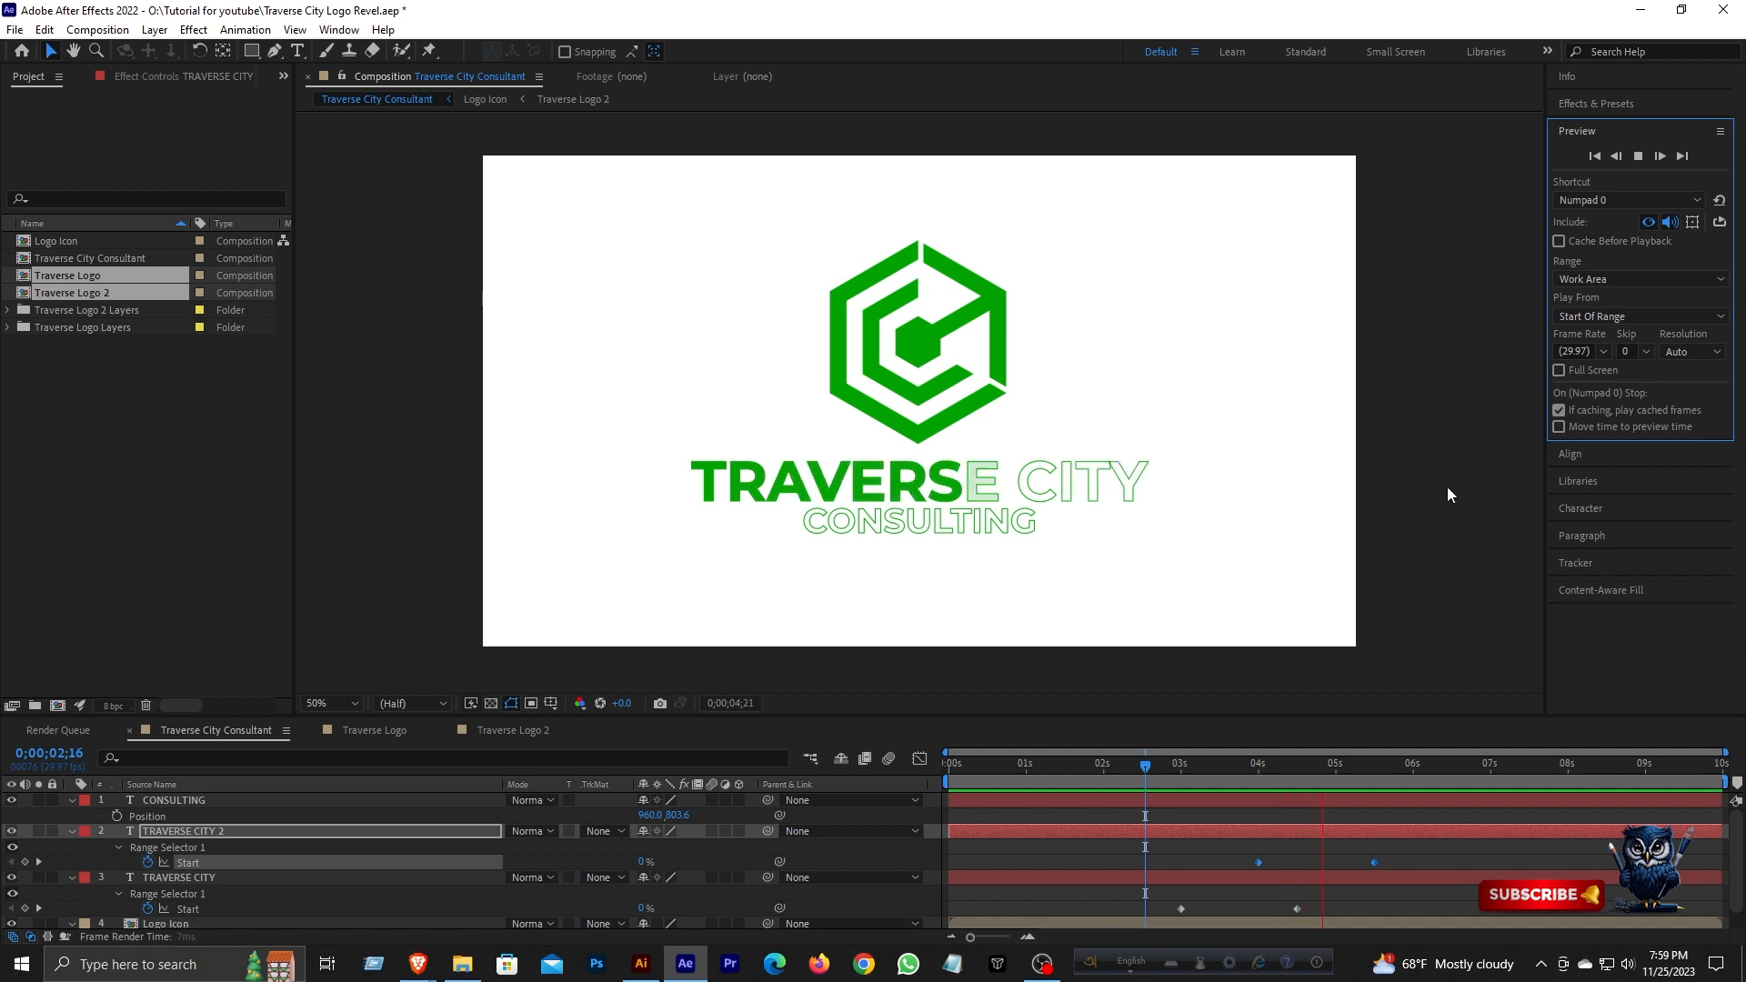
# - Shorten the outlined TRAVERSE CITY reveal by moving its end keyframe to 0;00;04;00
pyautogui.click(1154, 761)
pyautogui.moveTo(1153, 761); pyautogui.dragTo(1254, 789)
pyautogui.moveTo(1296, 909); pyautogui.dragTo(1266, 903)
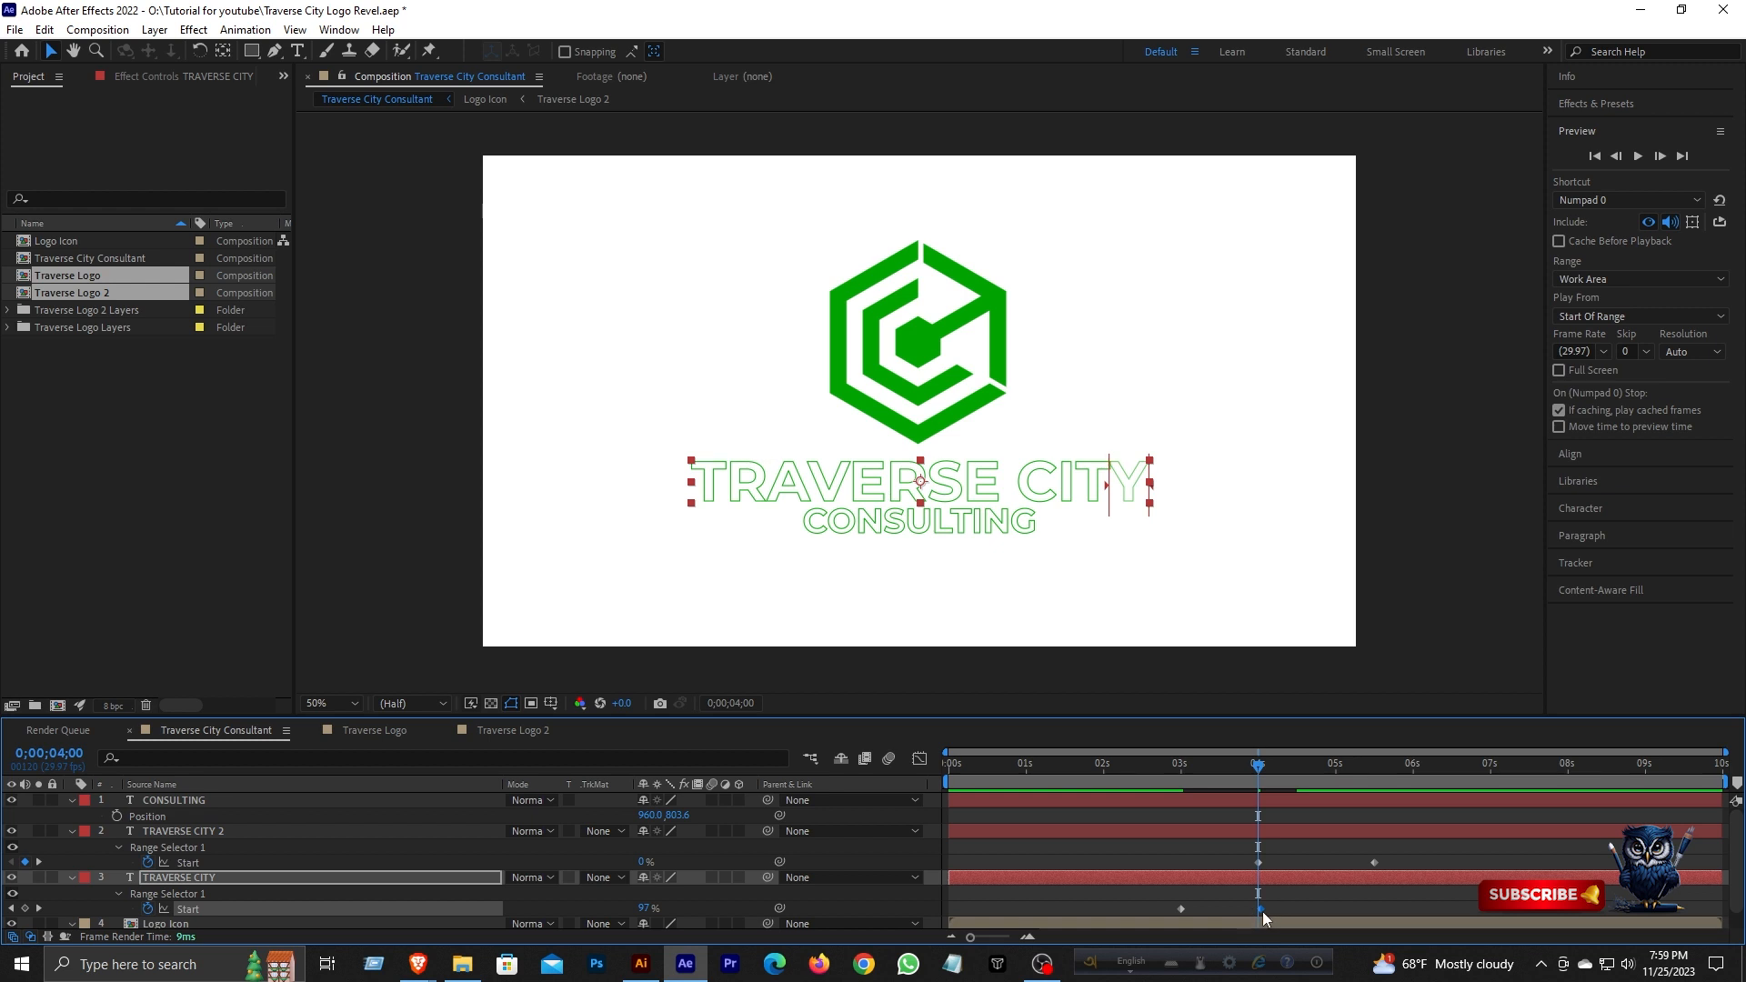
pyautogui.moveTo(1260, 912); pyautogui.dragTo(1257, 912)
# - Retime the solid TRAVERSE CITY copy's Range Selector keyframes so its reveal overlaps the outline reveal
pyautogui.moveTo(1391, 851); pyautogui.dragTo(1180, 862)
pyautogui.click(1180, 772)
pyautogui.moveTo(1298, 784); pyautogui.dragTo(1257, 783)
pyautogui.moveTo(1290, 863); pyautogui.dragTo(1259, 870)
pyautogui.moveTo(1257, 769); pyautogui.dragTo(1214, 861)
# - Collapse the TRAVERSE CITY layers and apply Fade Up Characters to the CONSULTING text at 0;00;04;03
pyautogui.moveTo(1214, 766); pyautogui.dragTo(1266, 788)
pyautogui.click(72, 831)
pyautogui.click(70, 848)
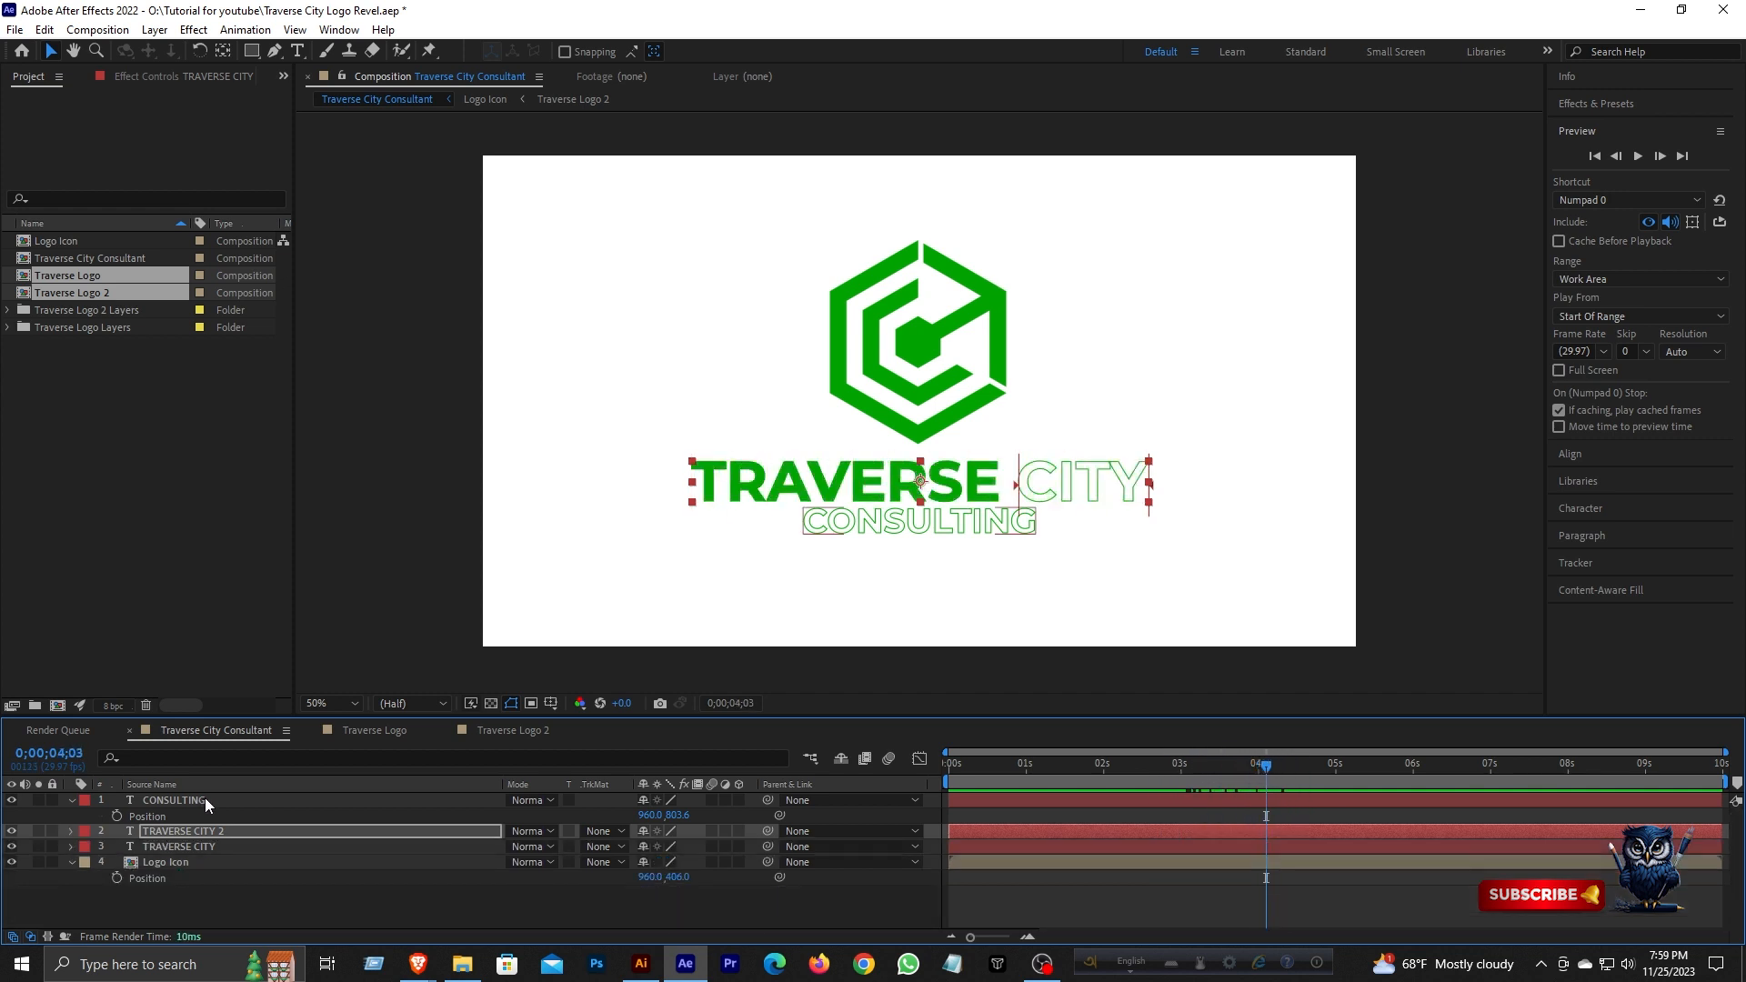
pyautogui.click(203, 798)
pyautogui.click(1635, 106)
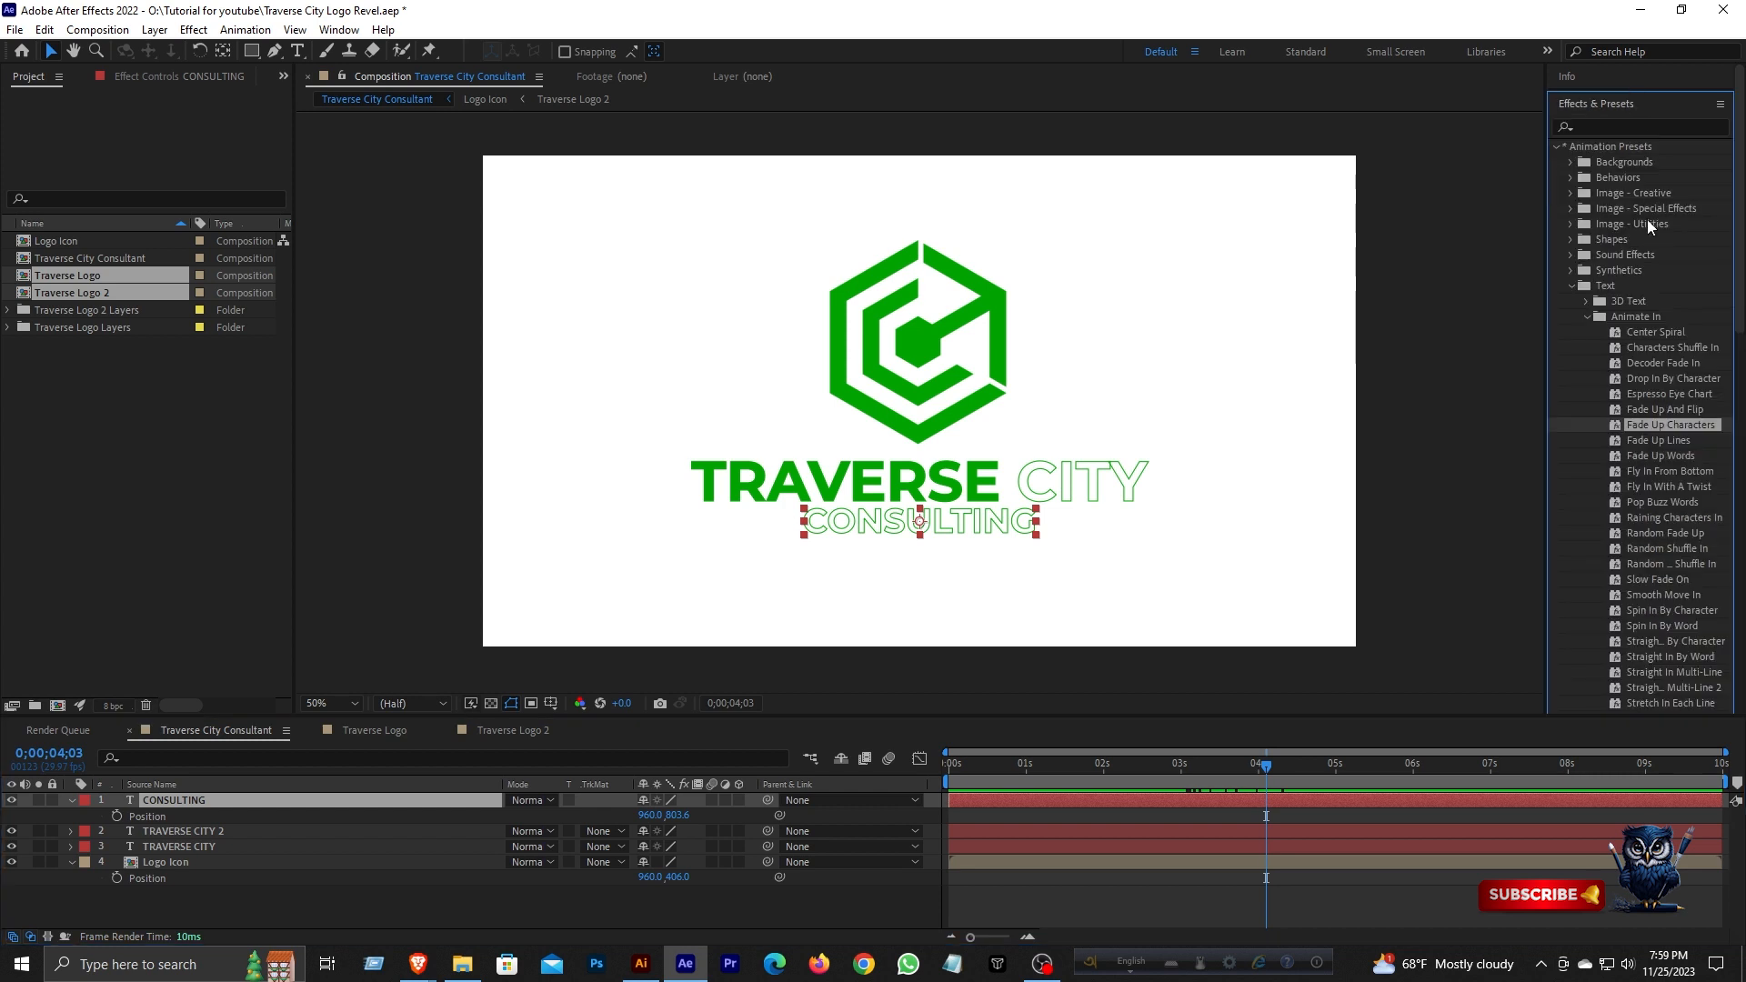
pyautogui.doubleClick(1655, 424)
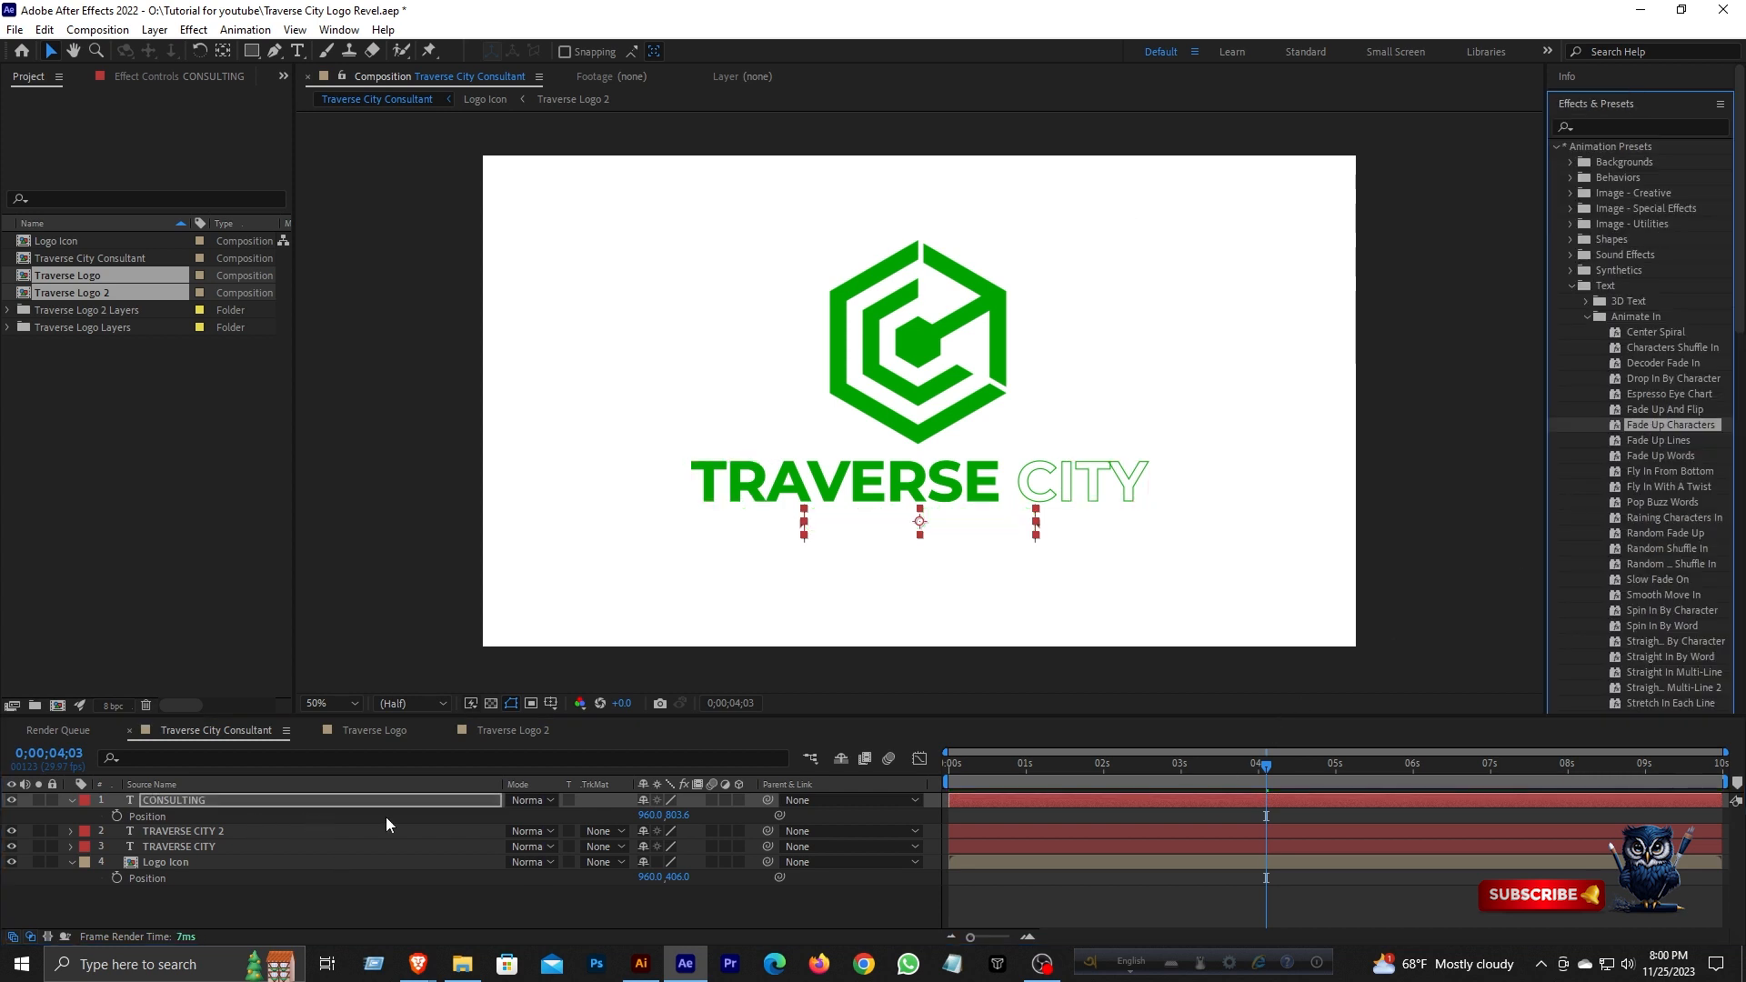
# - Shorten the outlined CONSULTING reveal by moving its end keyframe to 0;00;04;24
pyautogui.click(297, 803)
pyautogui.press('u')
pyautogui.click(1336, 769)
pyautogui.moveTo(1420, 831); pyautogui.dragTo(1336, 835)
pyautogui.moveTo(1336, 771); pyautogui.dragTo(1319, 831)
# - Duplicate the CONSULTING layer and shift the copy's Range Selector keyframes about 10 frames later than the original's
pyautogui.hotkey('ctrl', 'd')
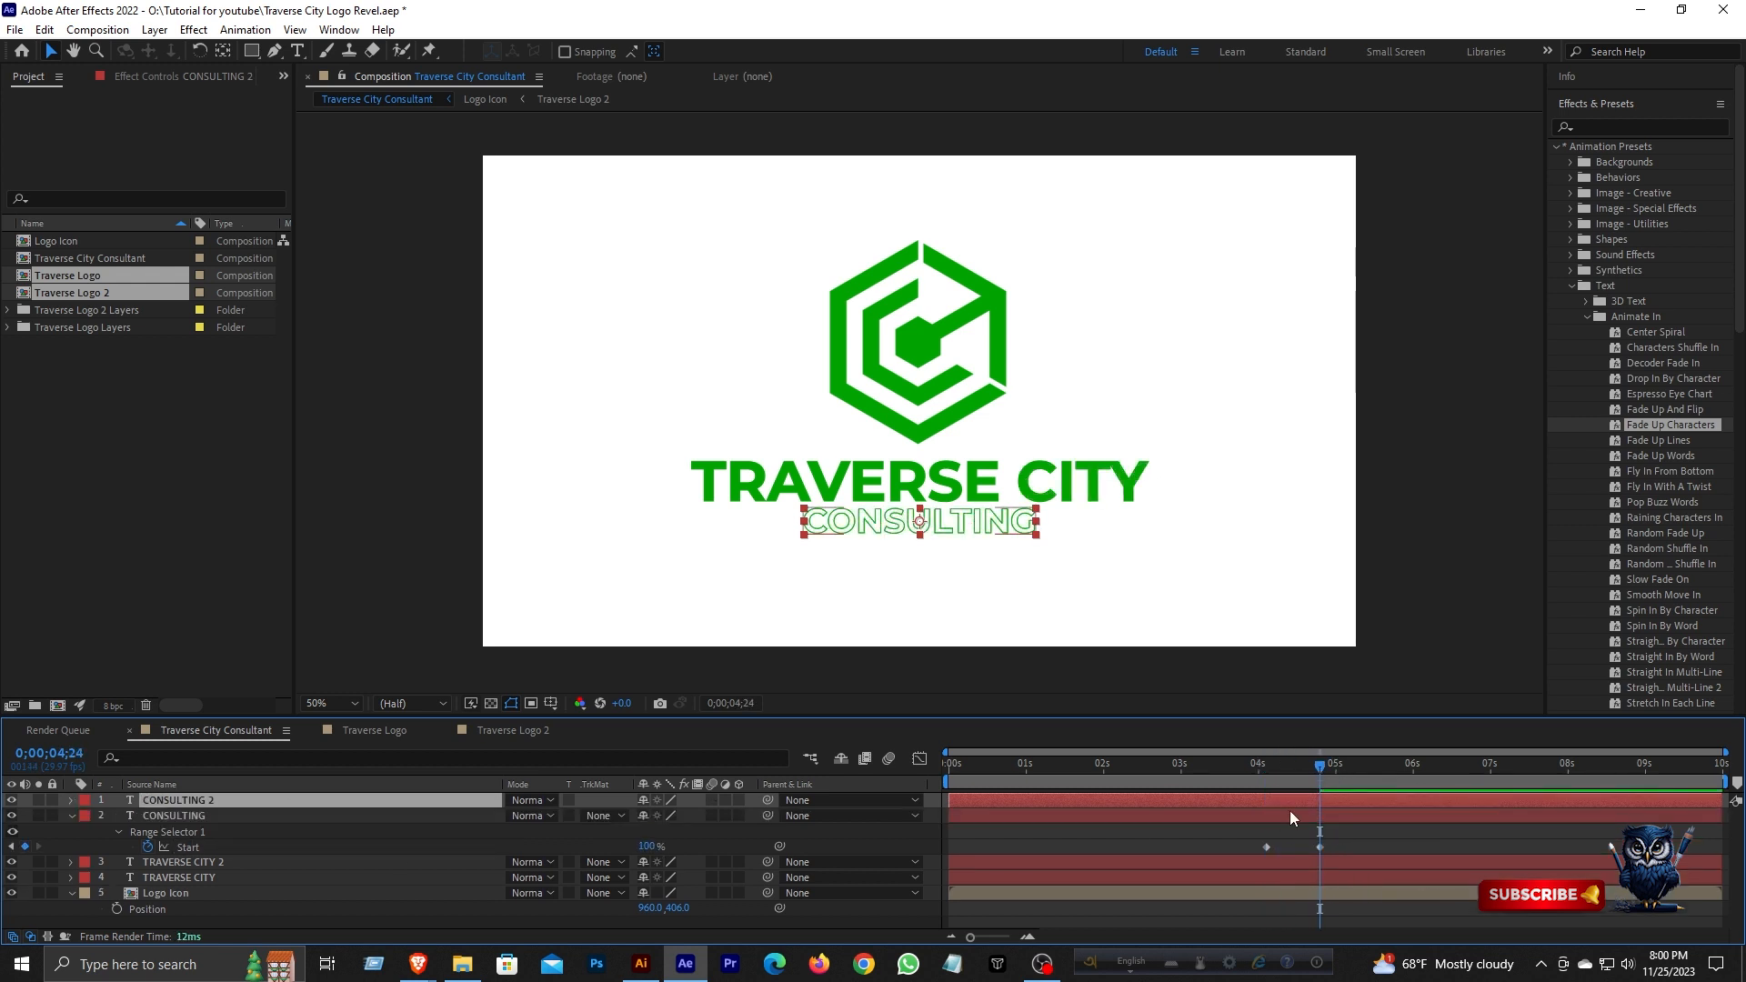
pyautogui.press('u')
pyautogui.moveTo(1256, 826); pyautogui.dragTo(1339, 837)
pyautogui.moveTo(1269, 831); pyautogui.dragTo(1295, 831)
# - Change the CONSULTING copy from an outline to solid green lettering with no stroke
pyautogui.moveTo(1260, 766); pyautogui.dragTo(1307, 768)
pyautogui.click(1297, 812)
pyautogui.click(1628, 222)
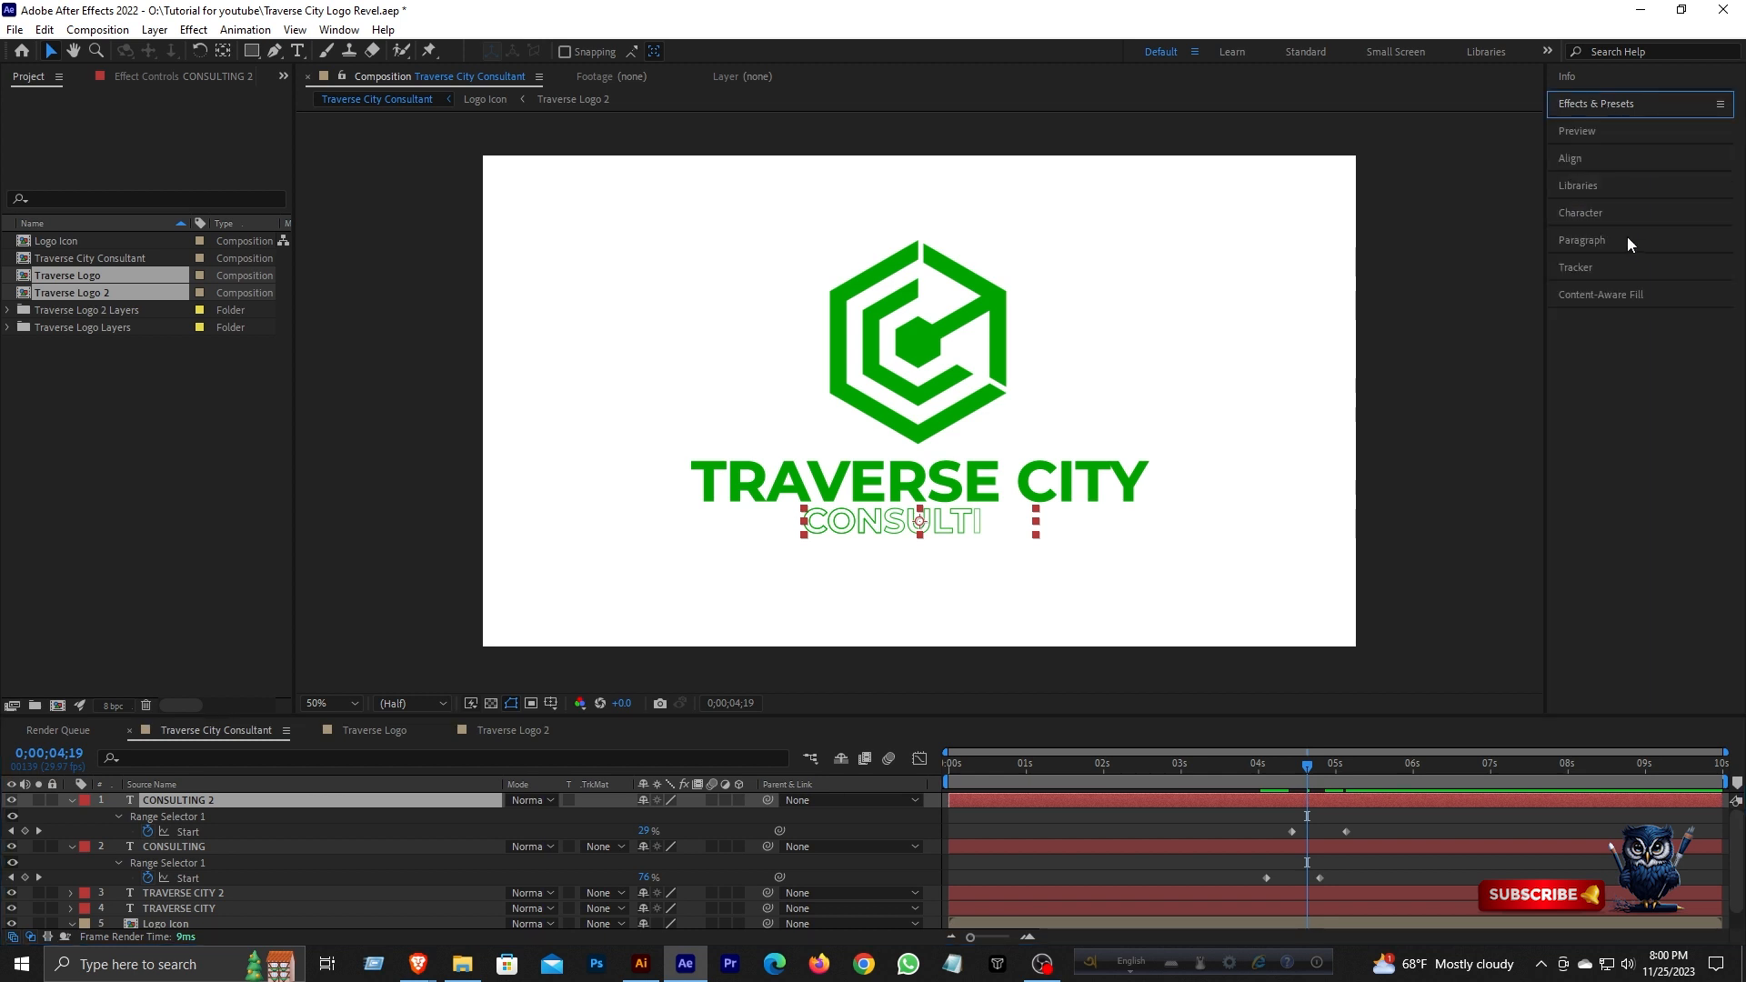
# - Play the logo animation from the start and collapse both CONSULTING layers
pyautogui.moveTo(1306, 767); pyautogui.dragTo(940, 799)
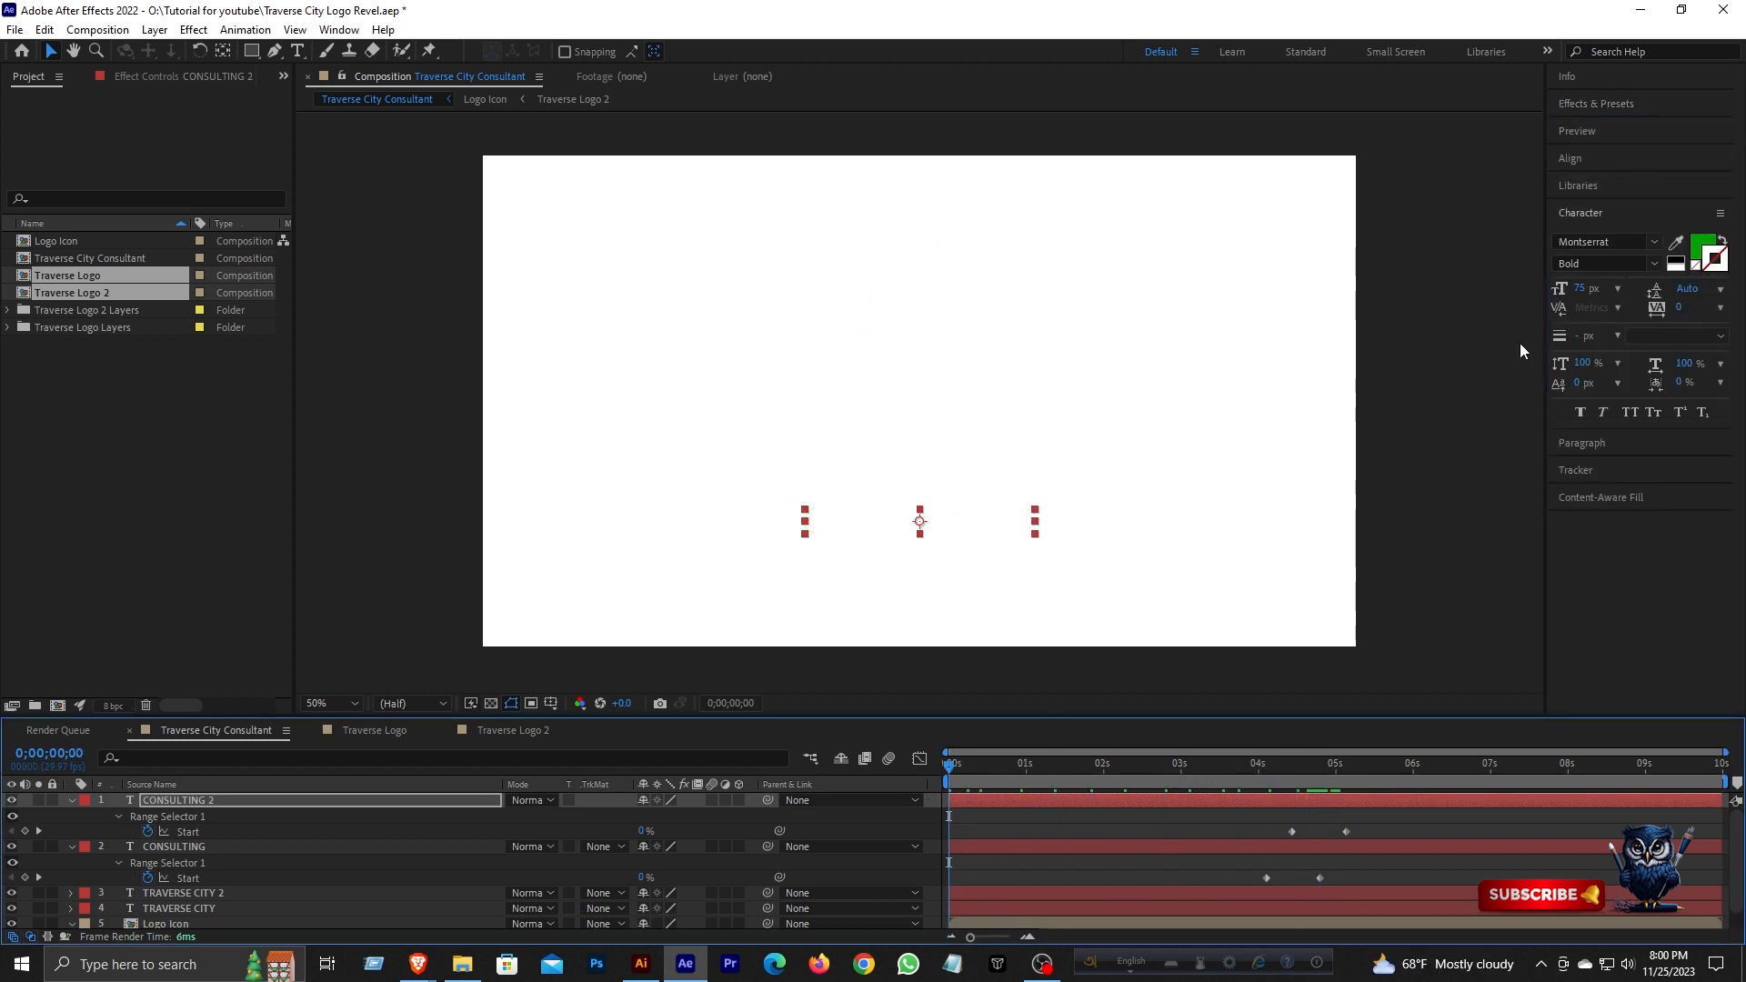
pyautogui.click(1613, 133)
pyautogui.click(1638, 157)
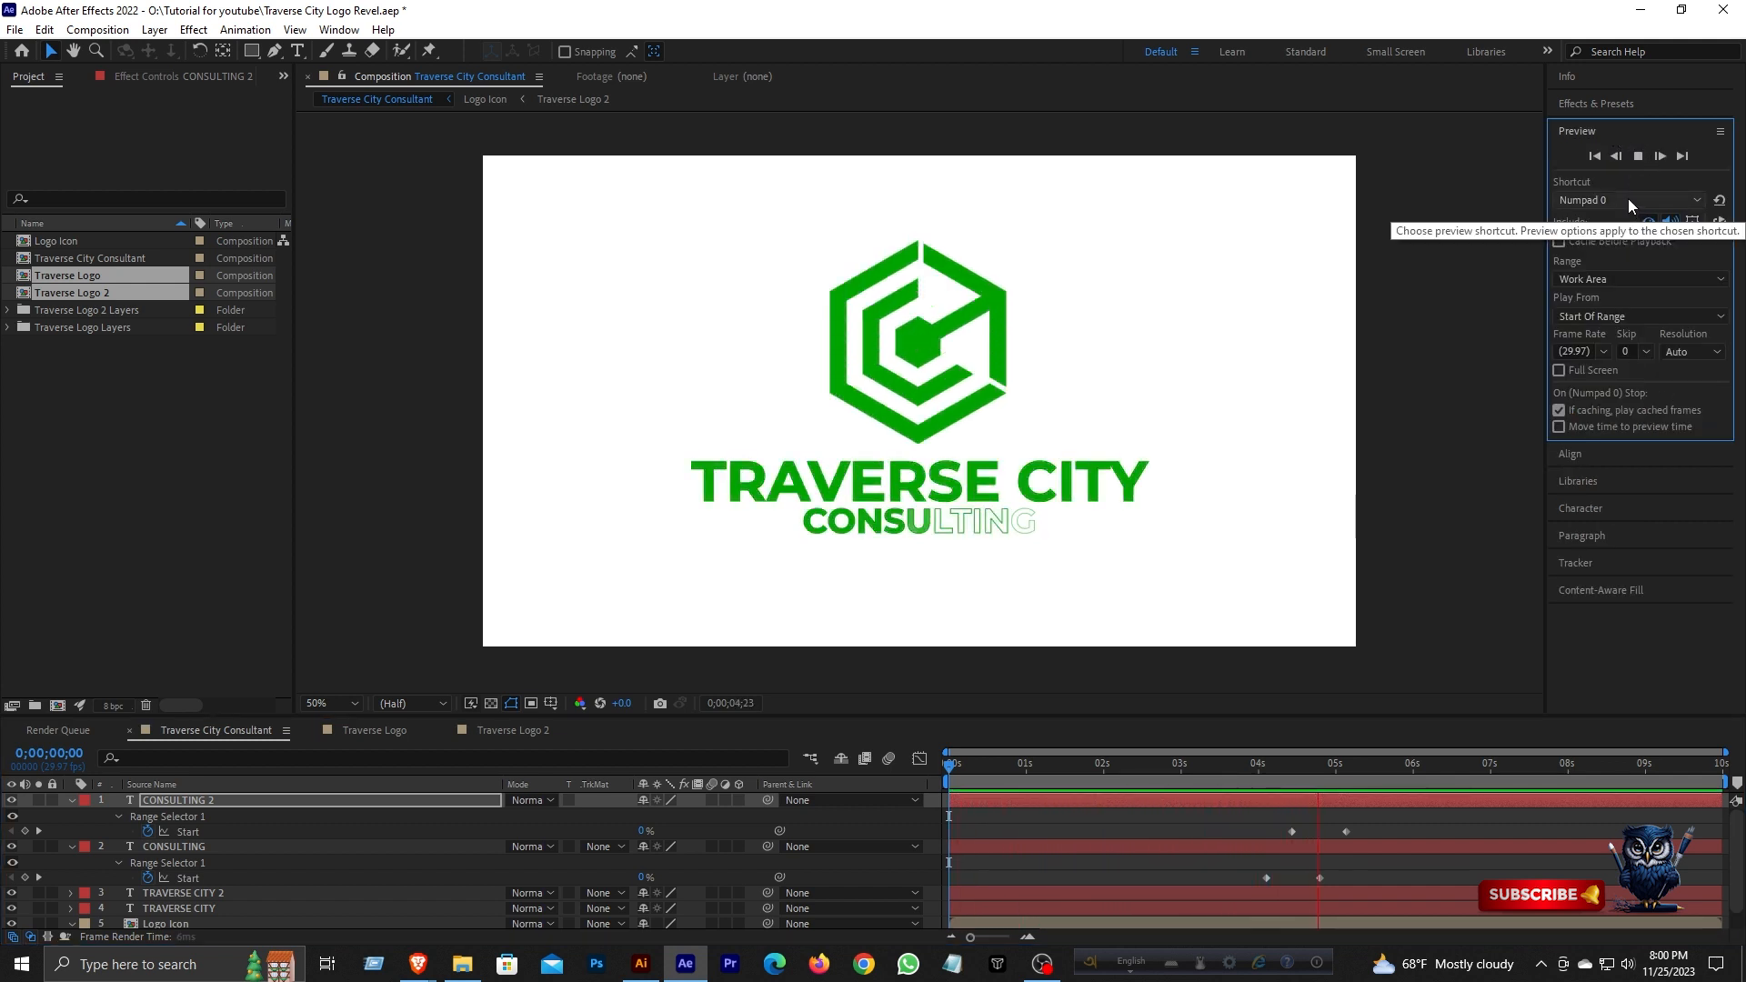
pyautogui.click(1638, 156)
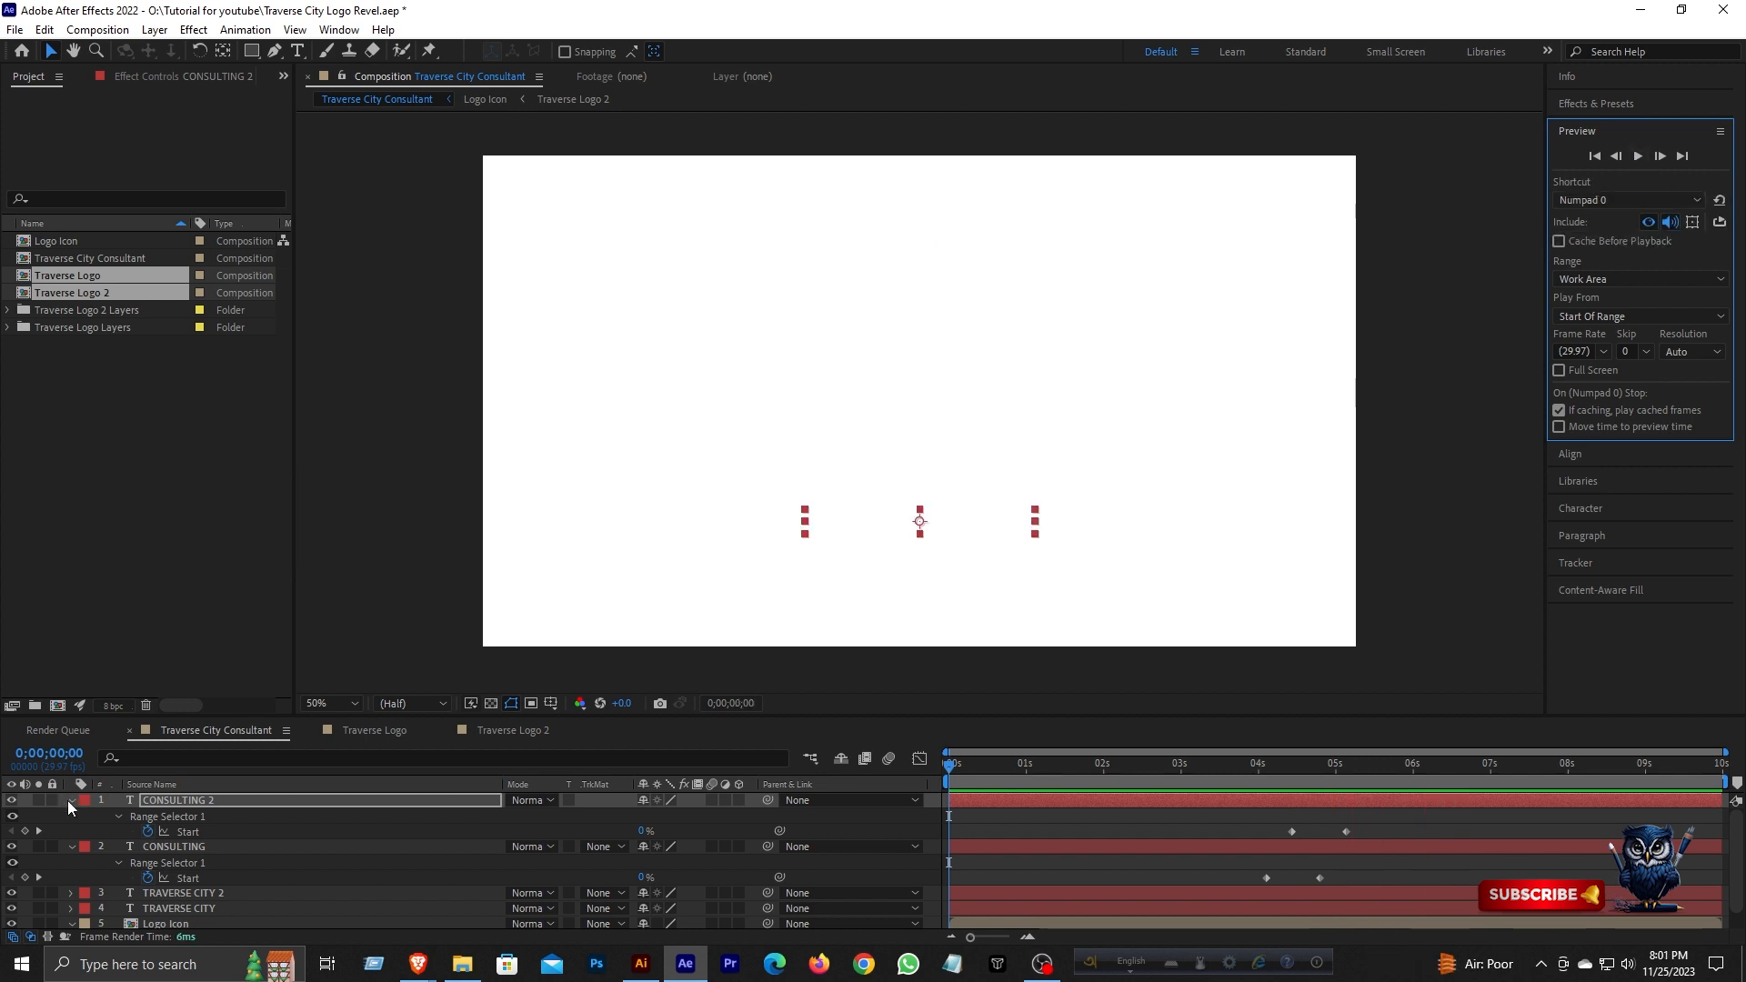
pyautogui.click(71, 800)
pyautogui.click(71, 816)
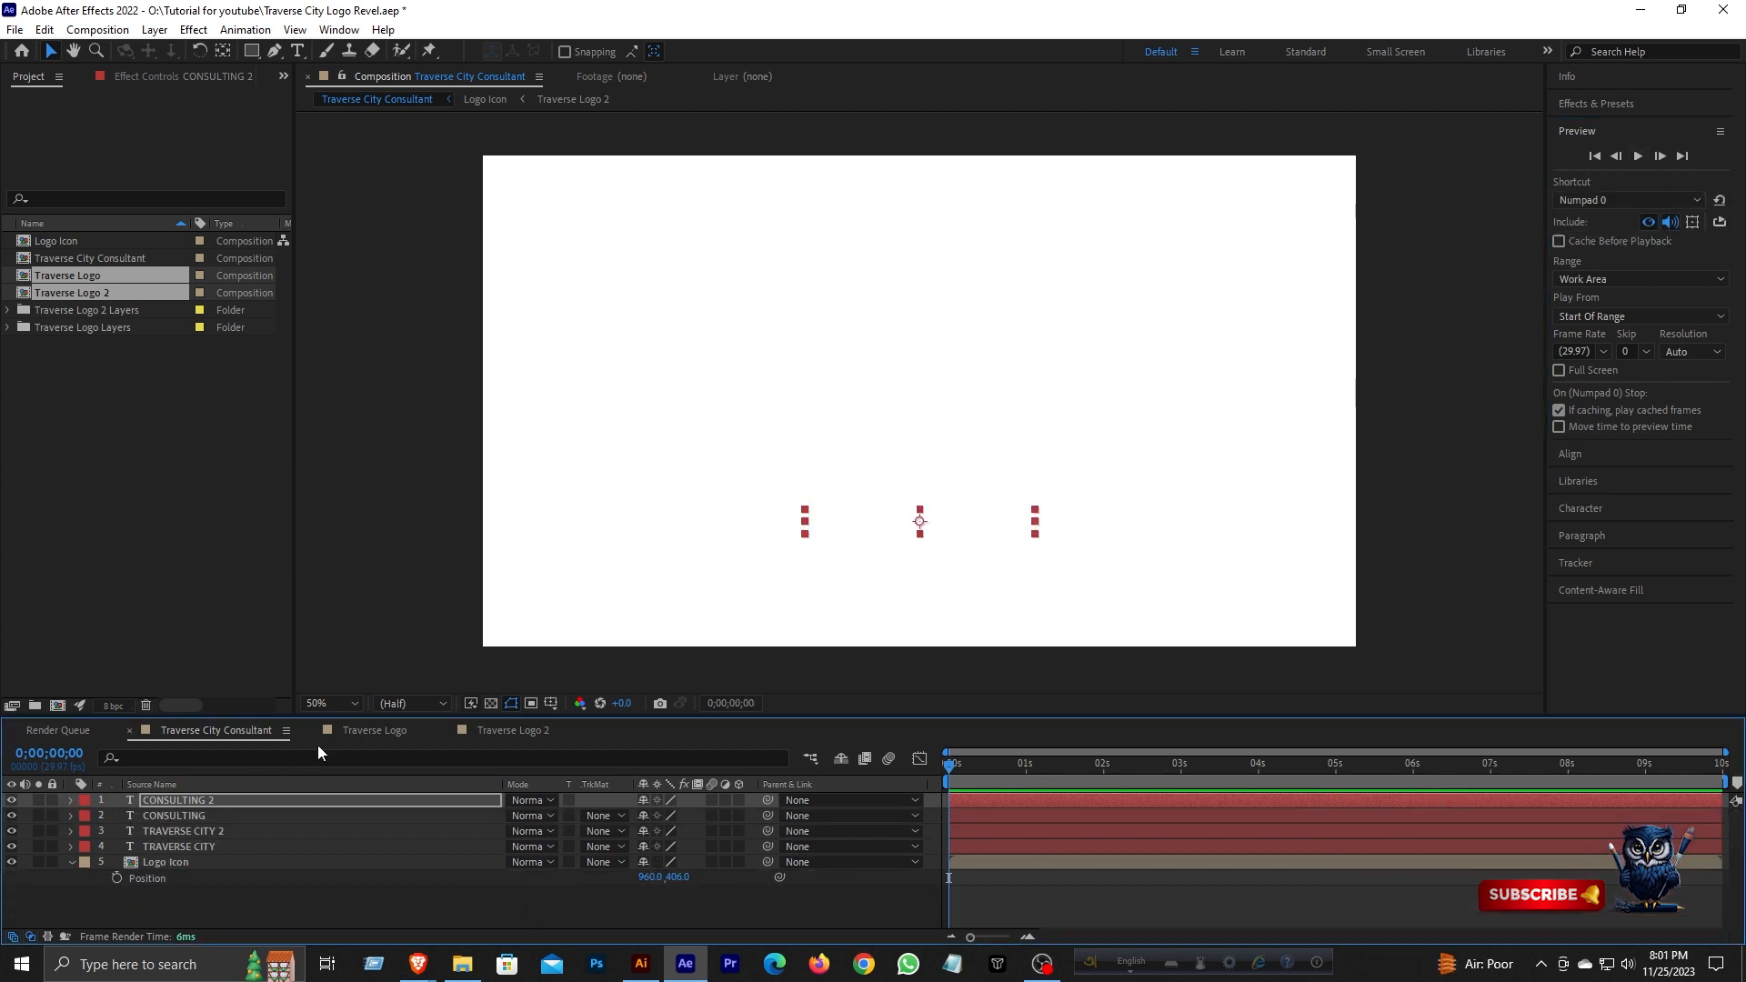
# - Set the stroke width of all three outline layers in the Traverse Logo composition to 5 px and preview the Traverse City Consultant composition
pyautogui.click(389, 735)
pyautogui.moveTo(983, 766); pyautogui.dragTo(1116, 765)
pyautogui.click(213, 829)
pyautogui.click(219, 816)
pyautogui.keyDown('ctrl'); pyautogui.click(216, 801); pyautogui.keyUp('ctrl')
pyautogui.keyDown('ctrl'); pyautogui.click(215, 830); pyautogui.keyUp('ctrl')
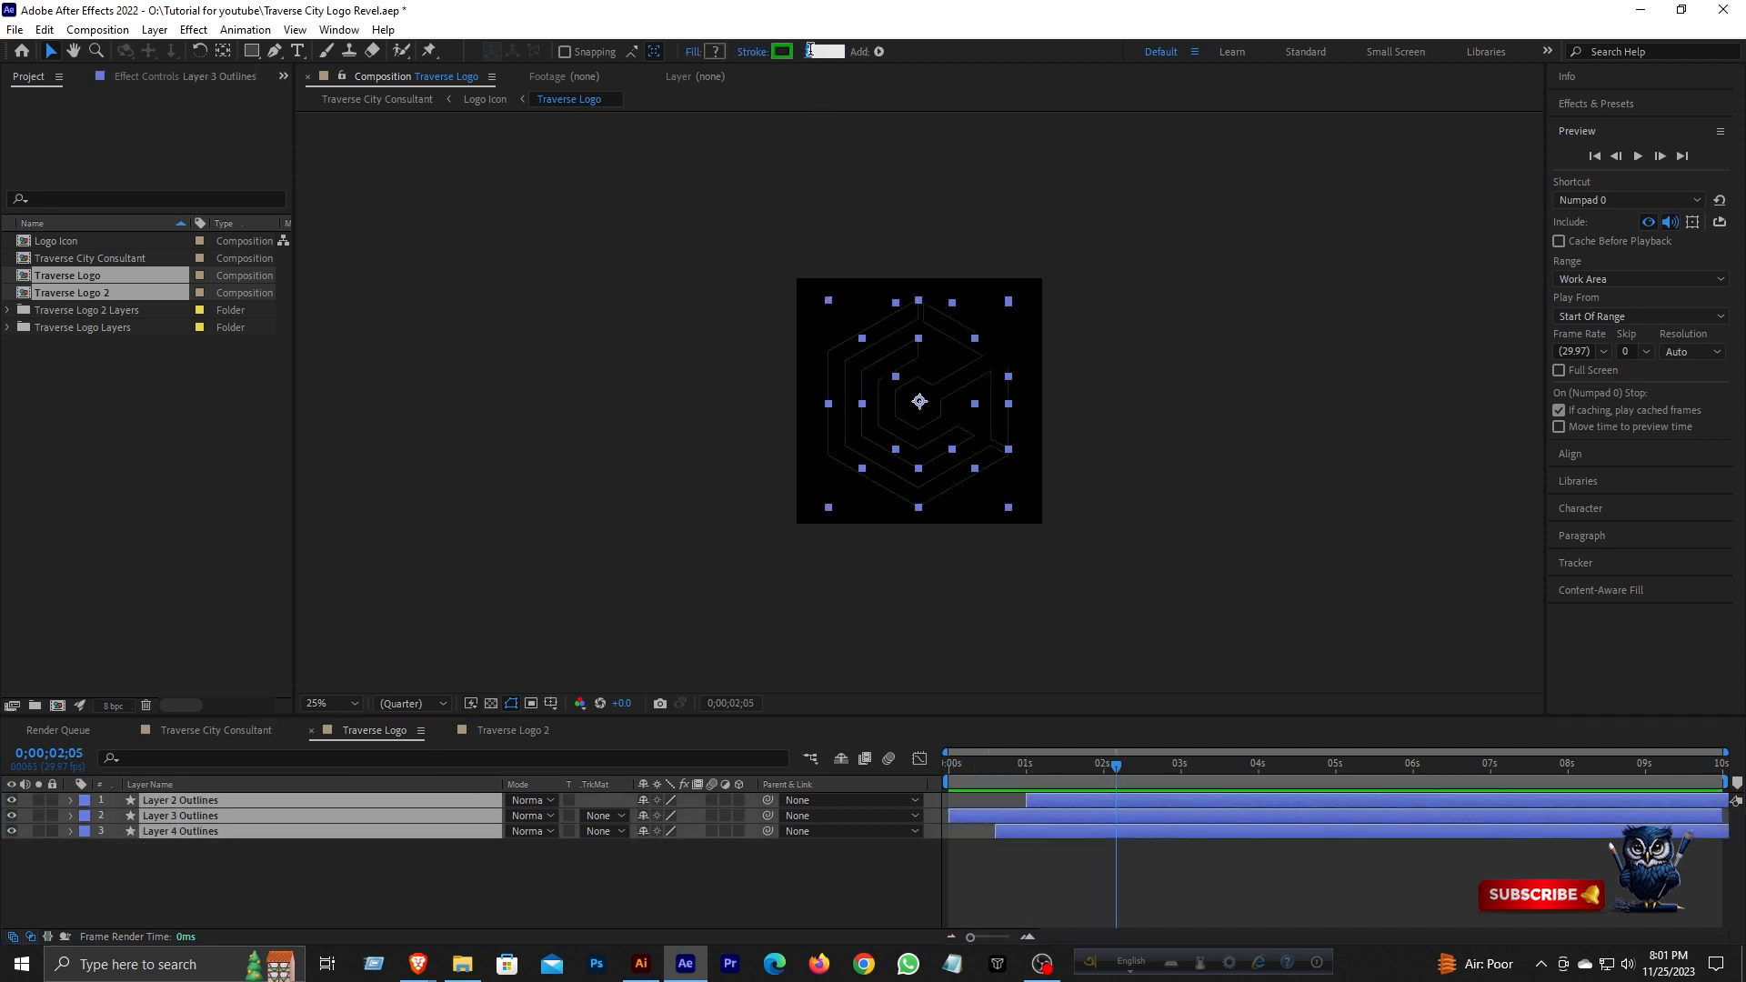
pyautogui.write('5')
pyautogui.press('Return')
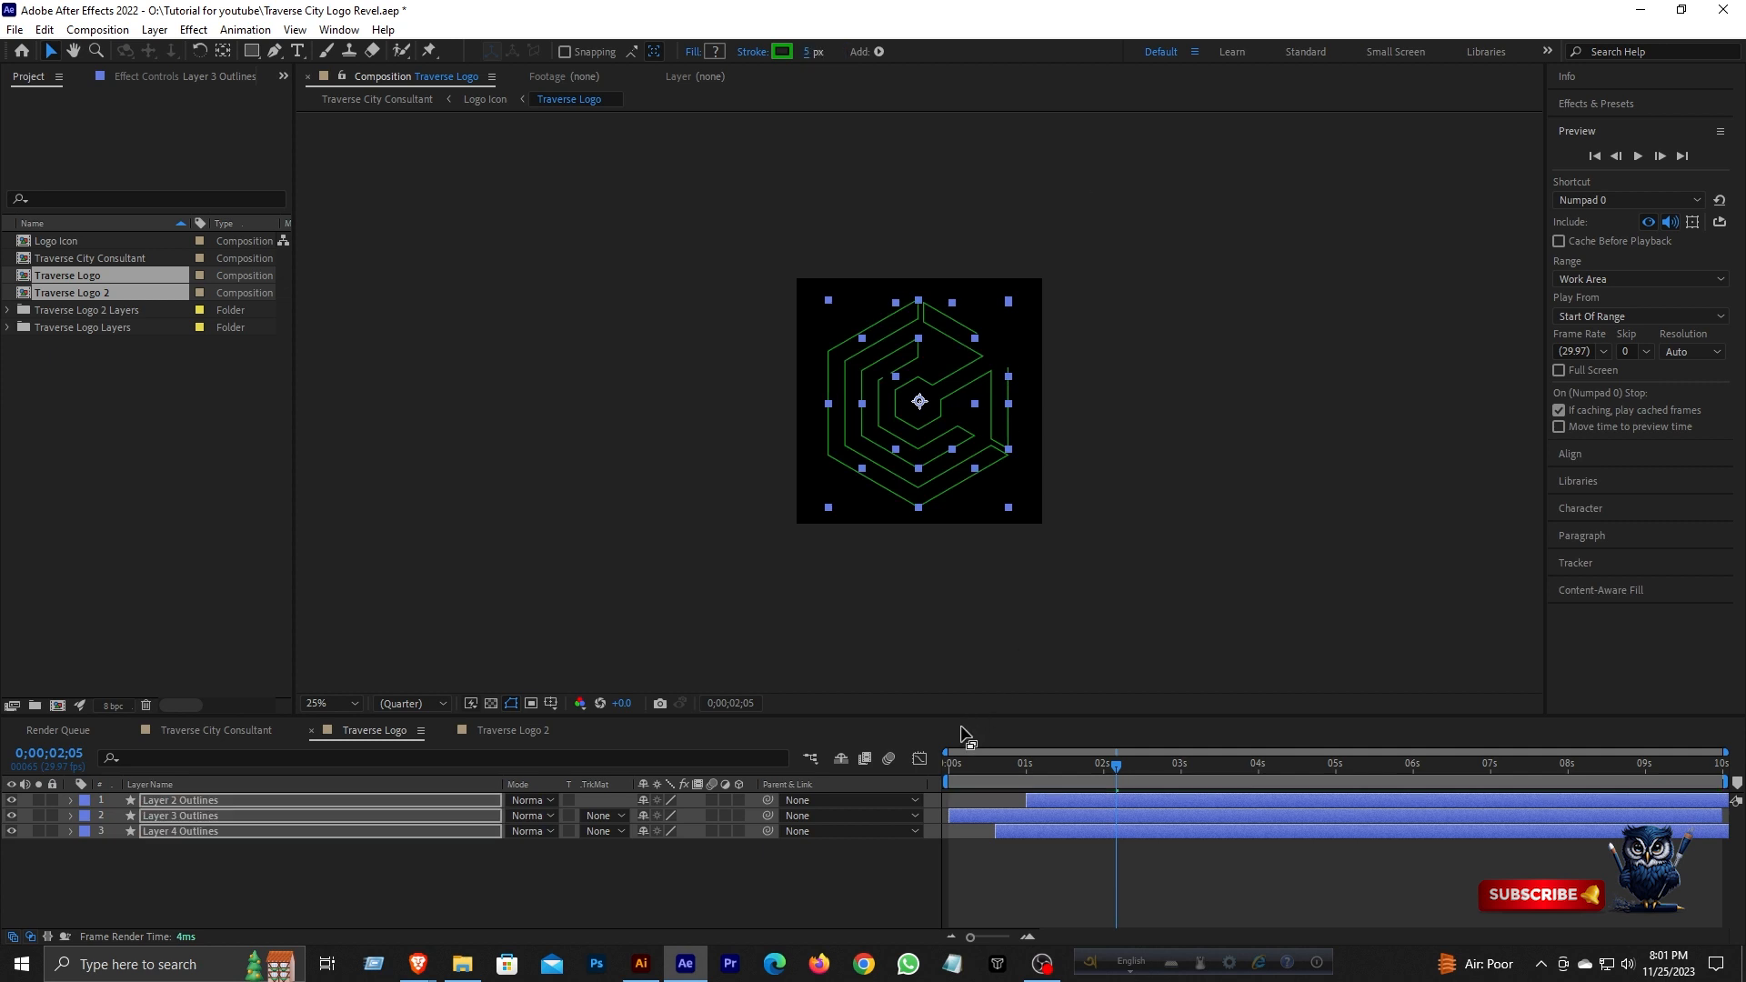
pyautogui.click(215, 731)
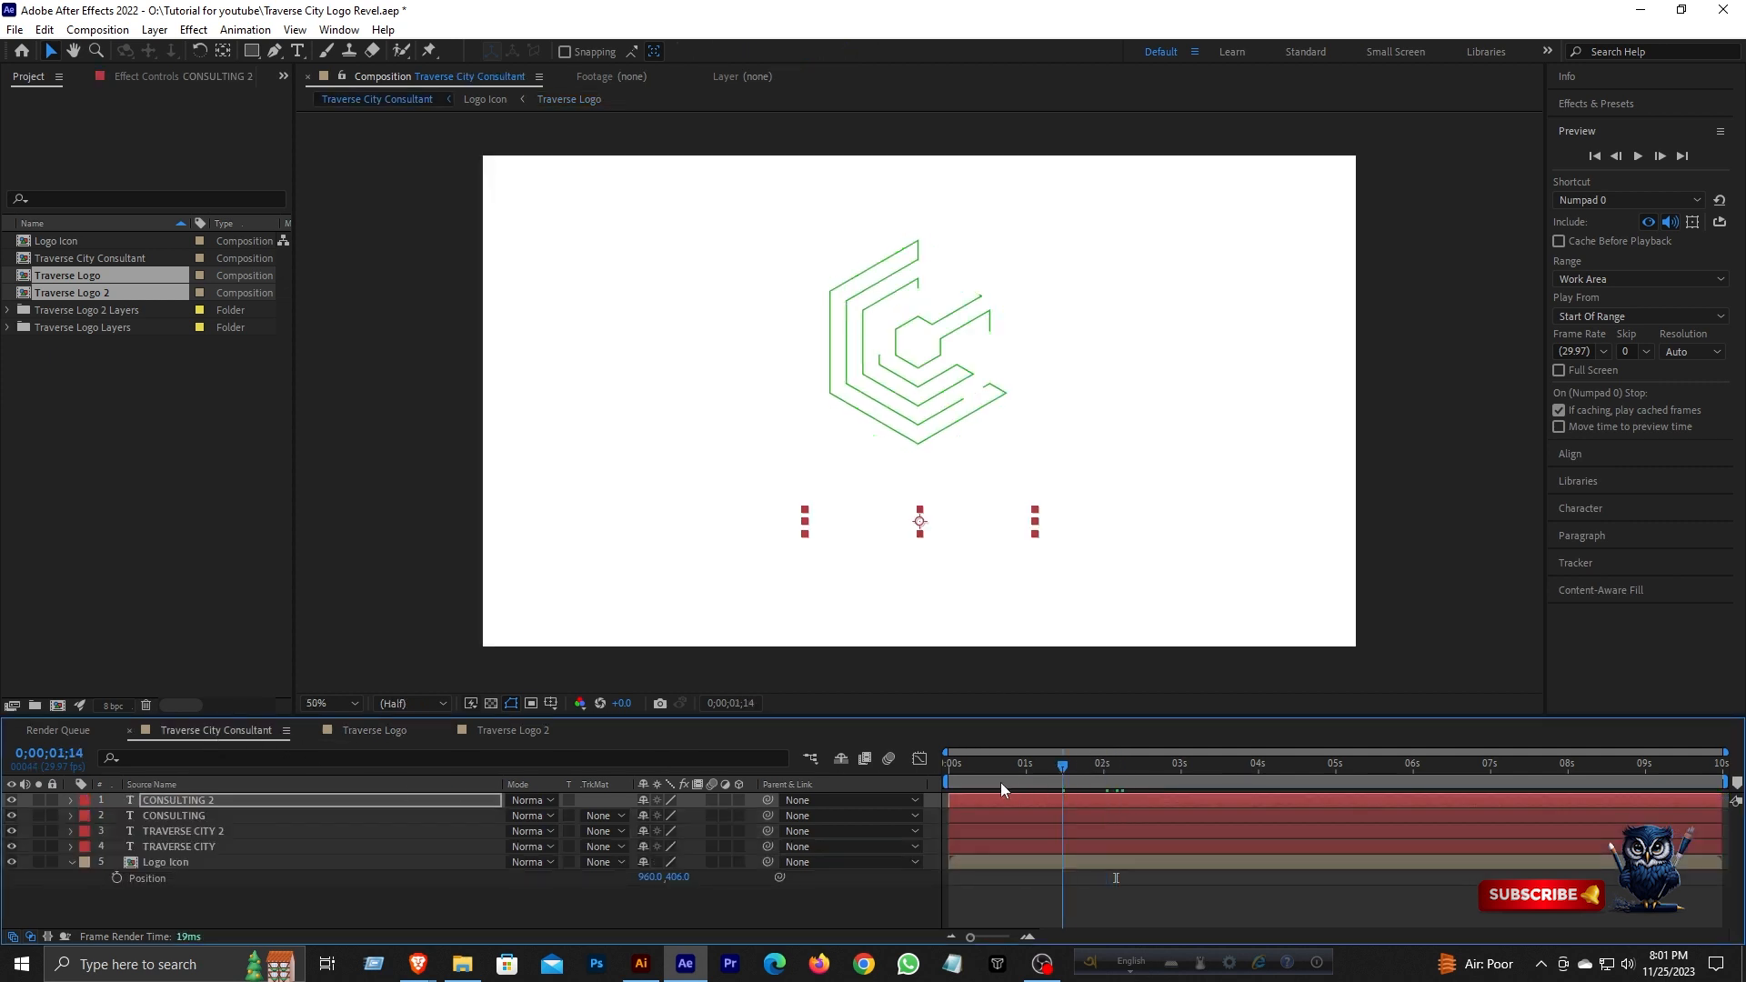
pyautogui.click(1639, 156)
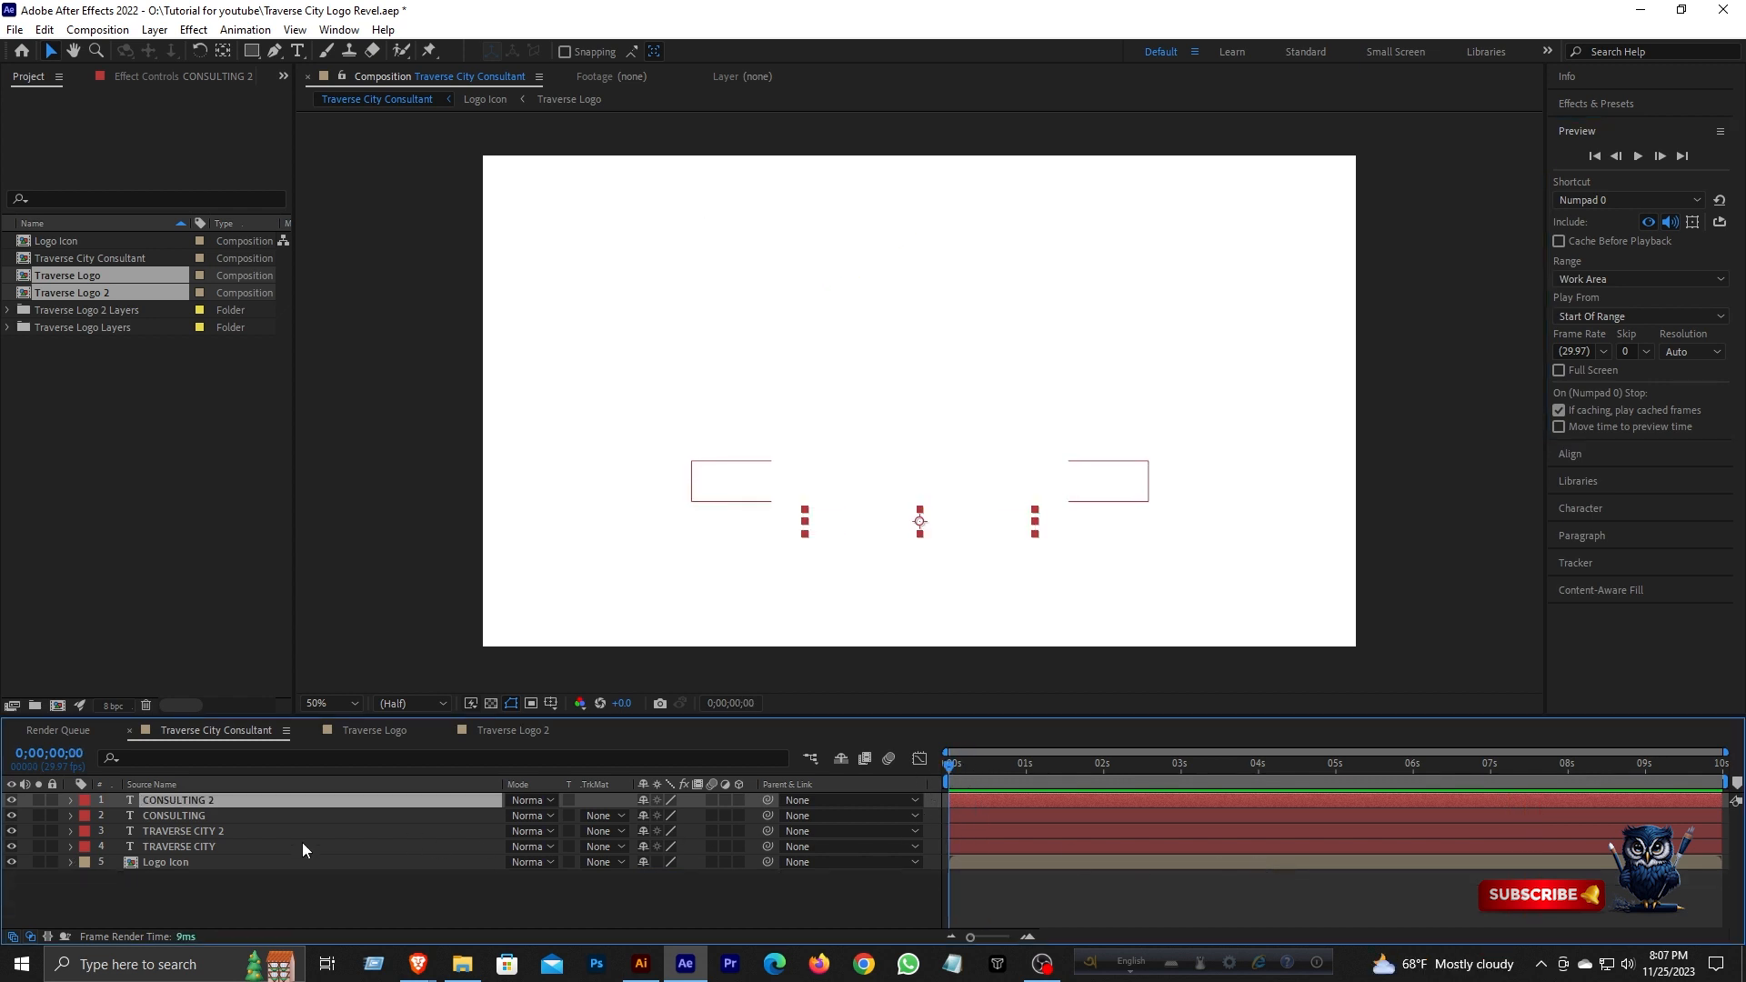
# - Pre-compose the four TRAVERSE CITY and CONSULTING text layers into a composition named Text
pyautogui.keyDown('shift'); pyautogui.click(209, 849); pyautogui.keyUp('shift')
pyautogui.rightClick(220, 817)
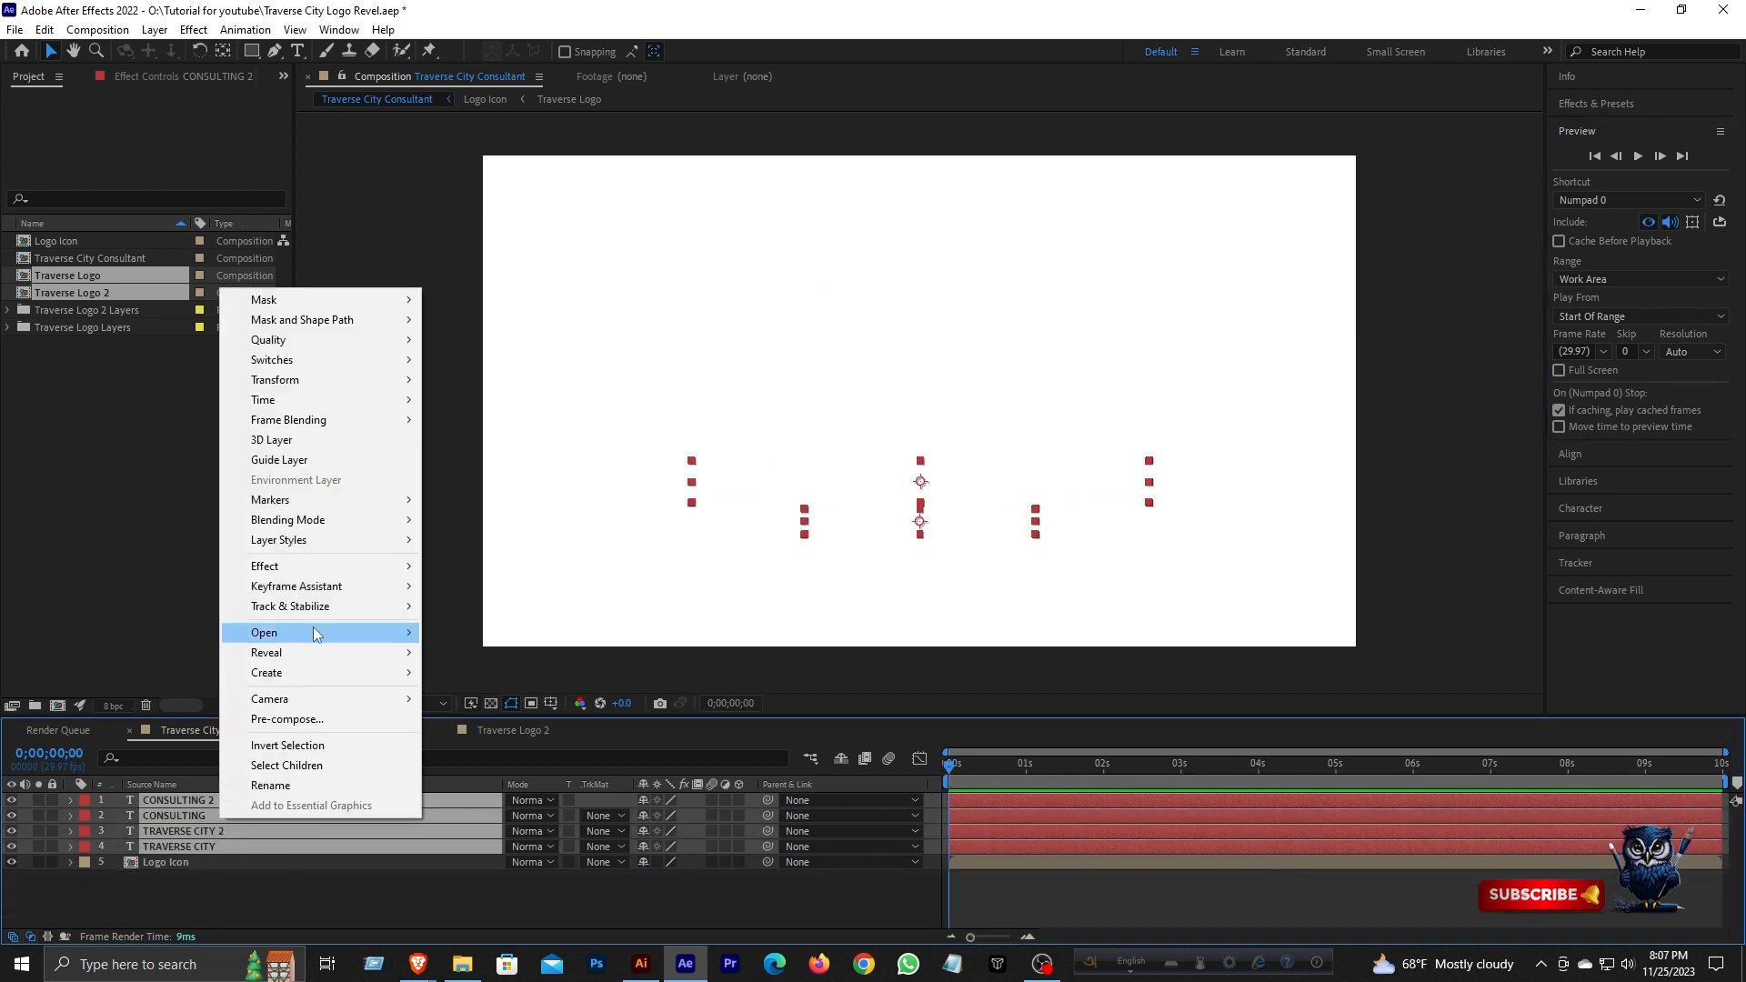
pyautogui.click(304, 720)
pyautogui.write('Text')
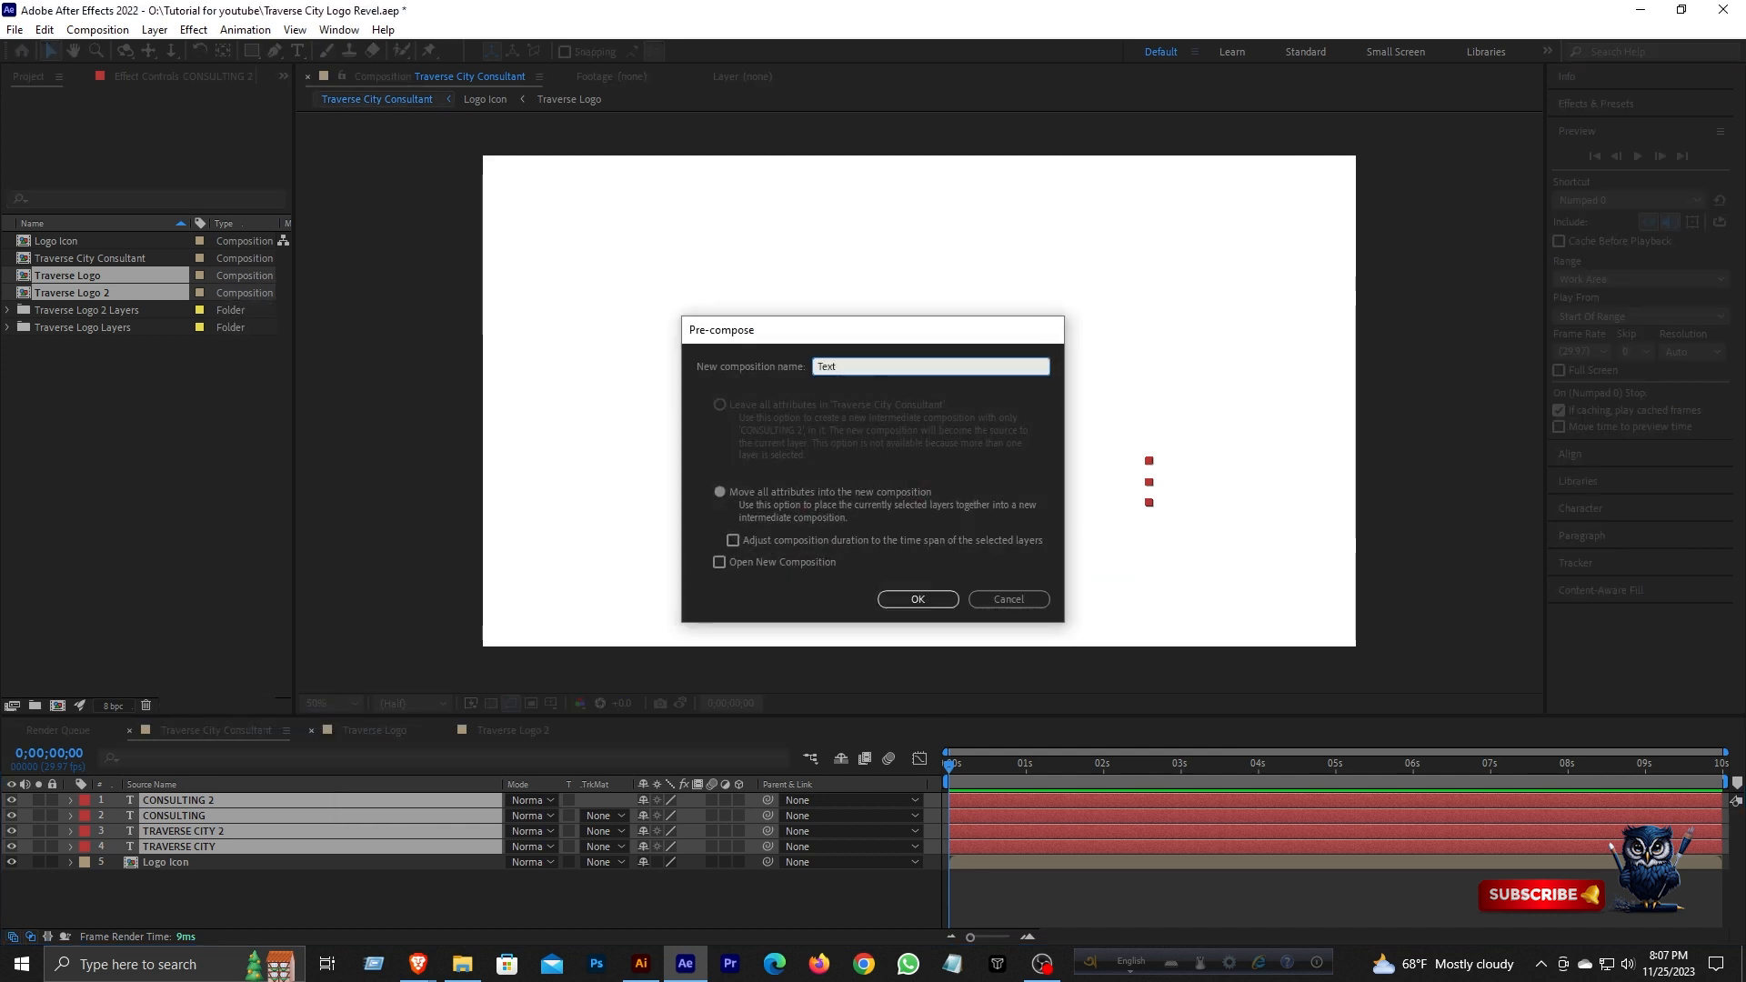
pyautogui.click(918, 598)
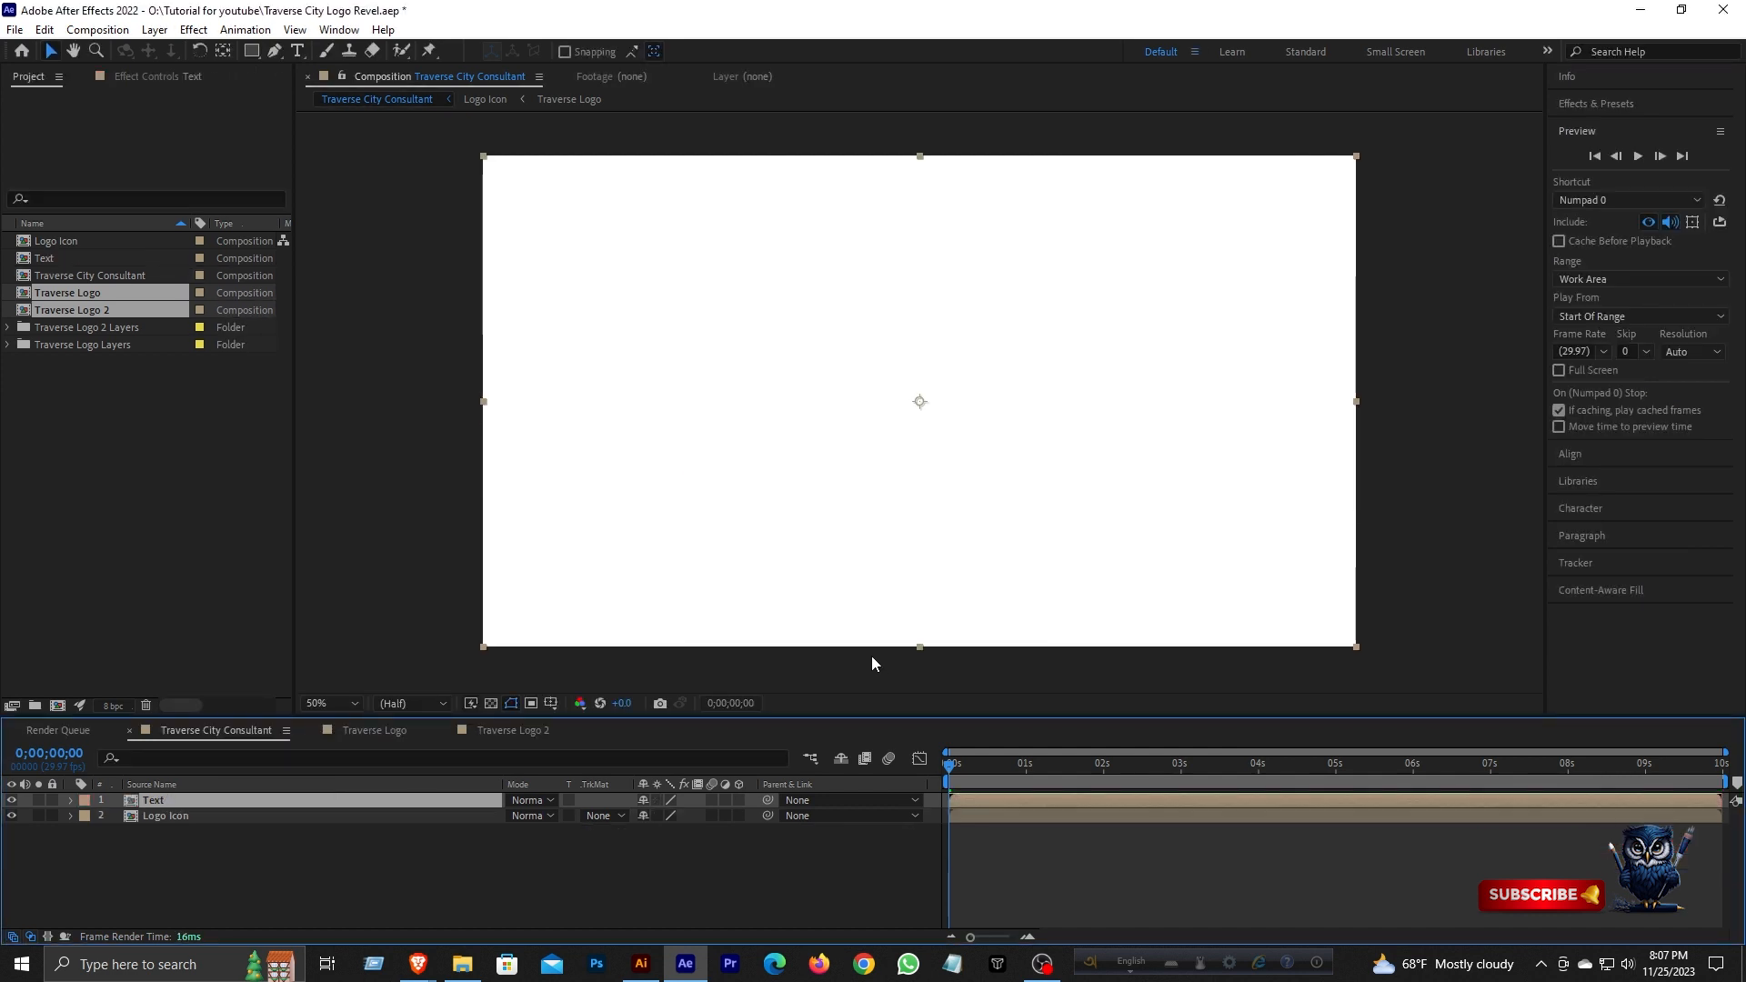
# - Pre-compose the Text and Logo Icon layers together into a composition named Logo
pyautogui.keyDown('shift'); pyautogui.click(245, 815); pyautogui.keyUp('shift')
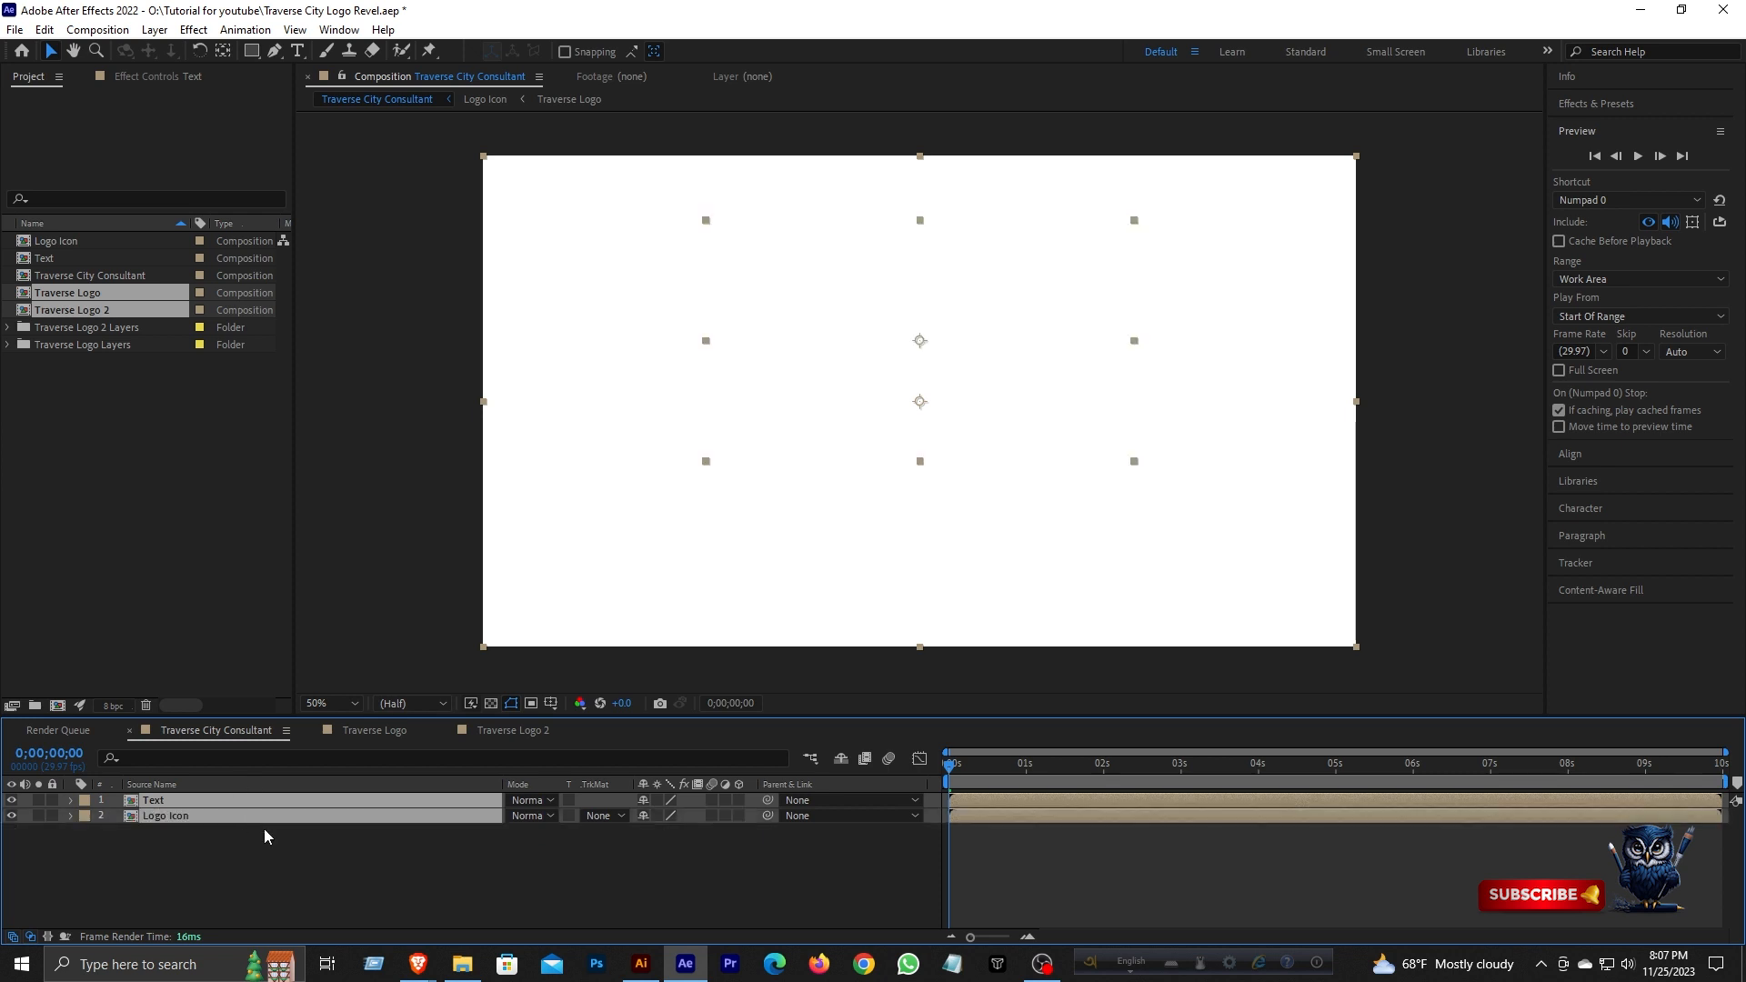
pyautogui.rightClick(268, 810)
pyautogui.click(373, 709)
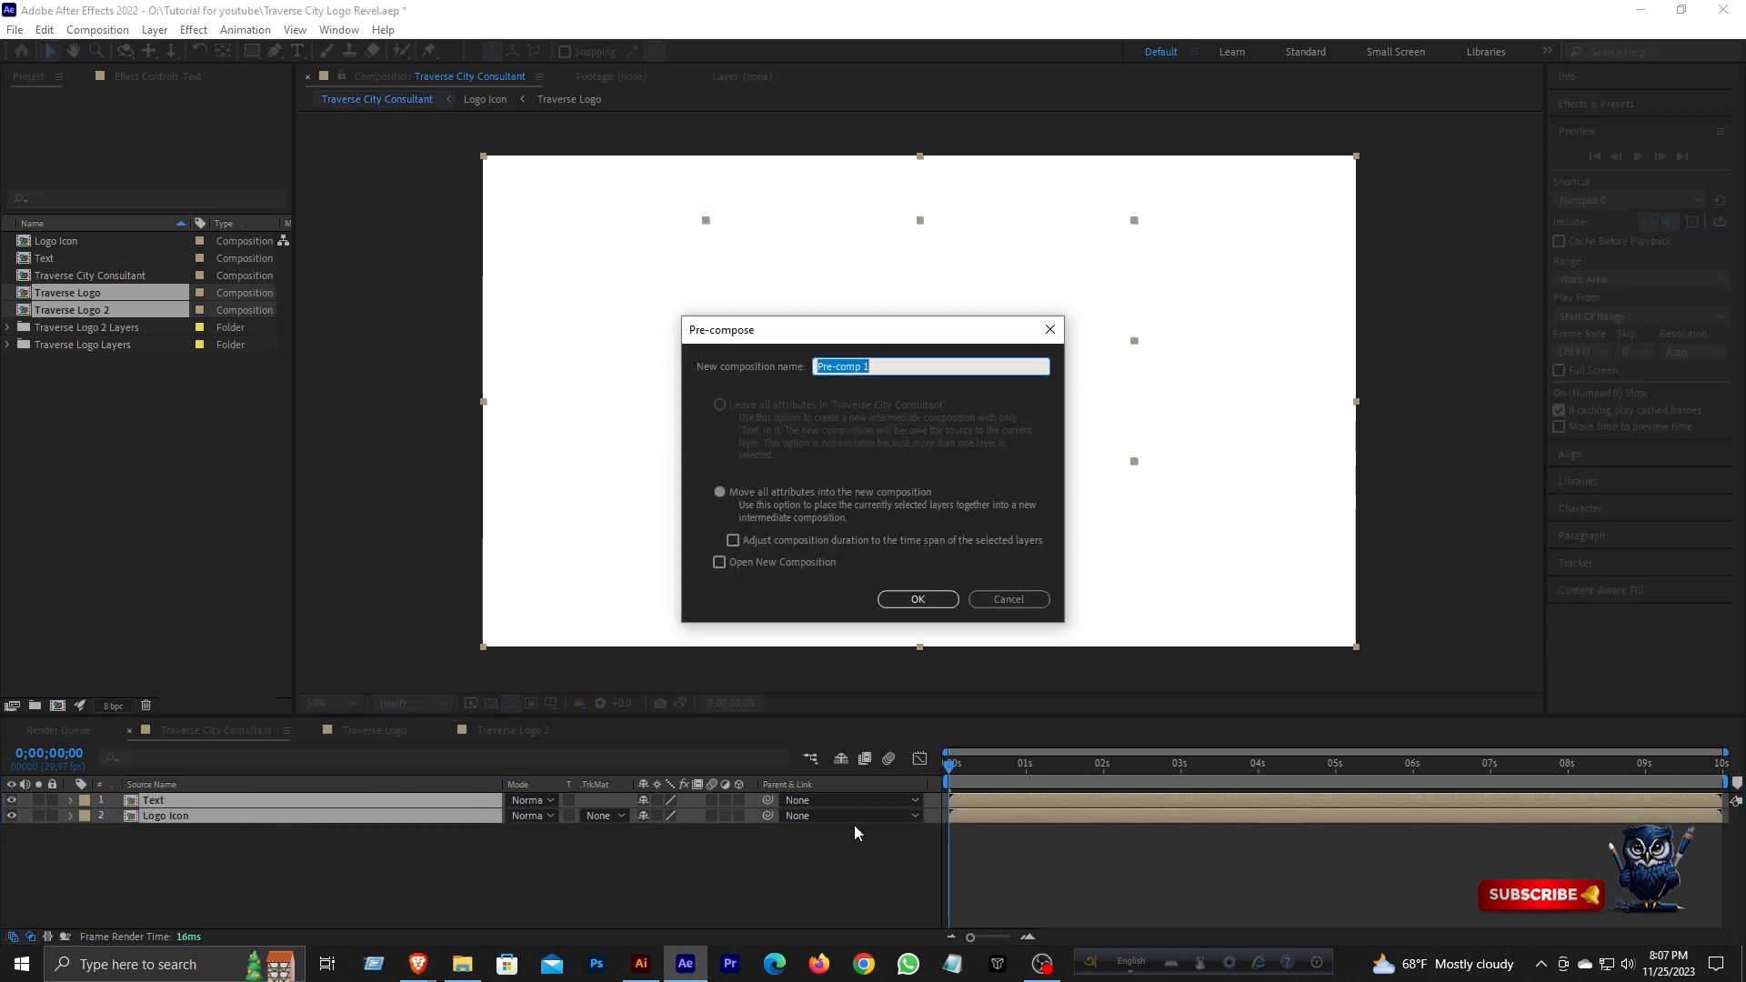
pyautogui.write('Logo')
pyautogui.click(944, 601)
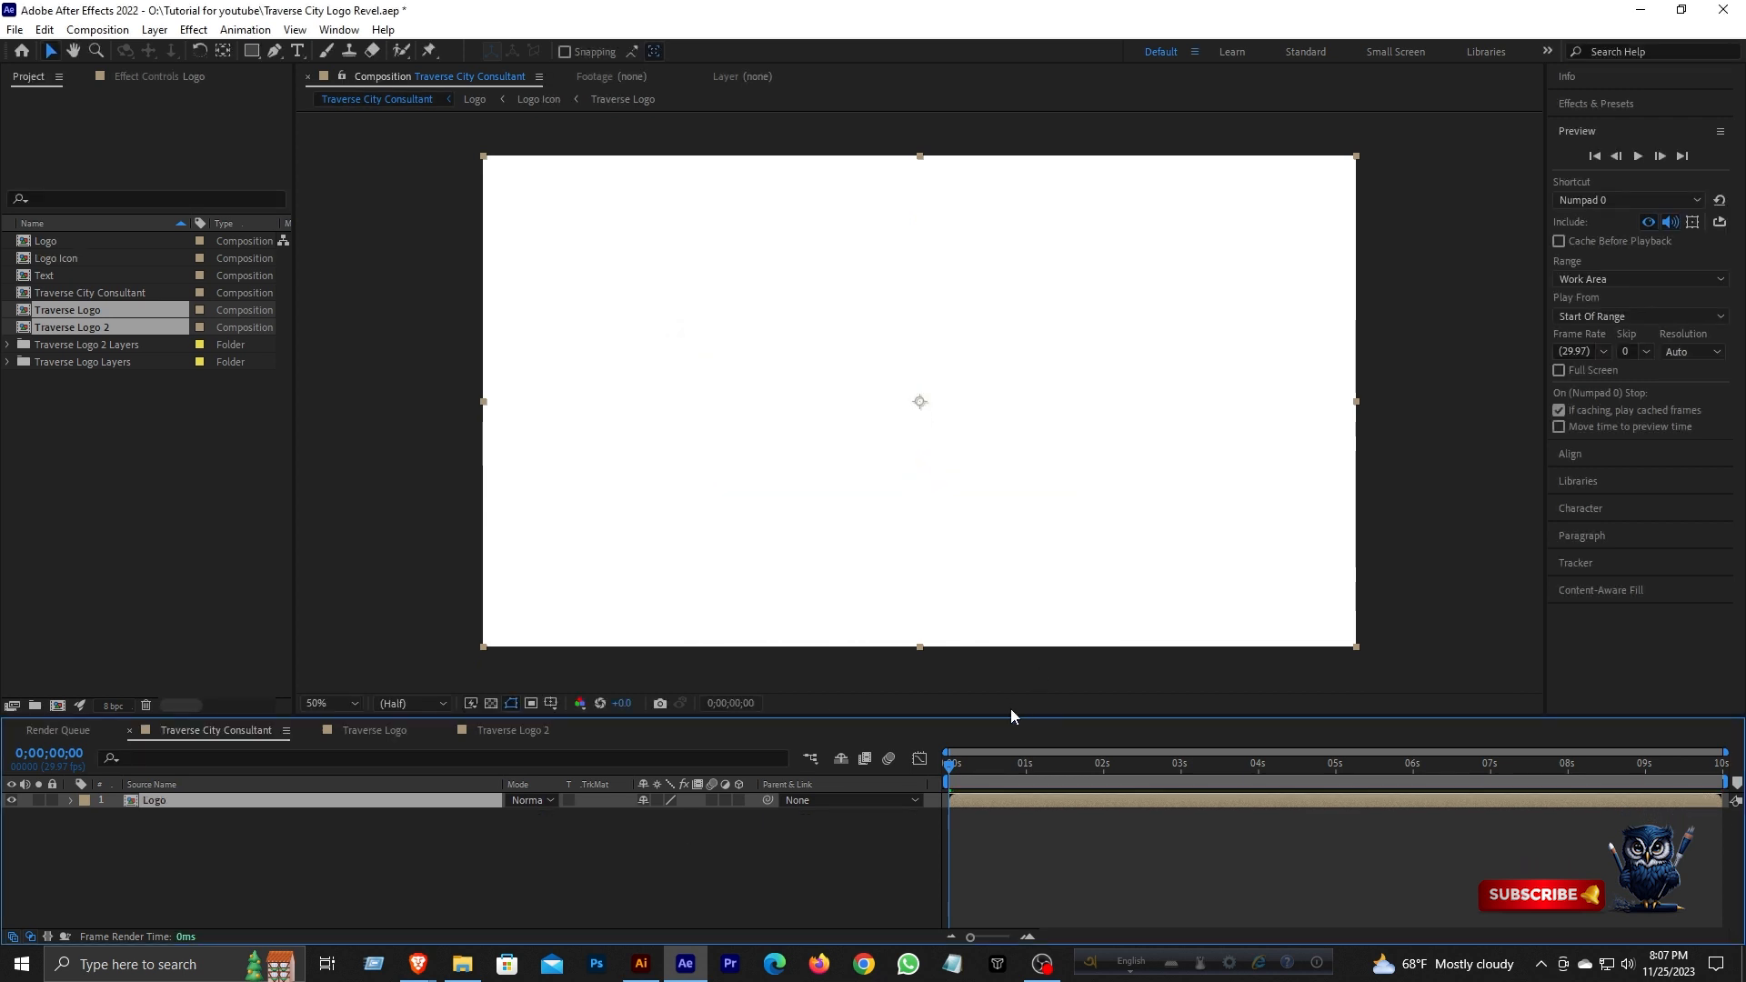
# - At 0;00;05;06, draw a slanted red bar on a new shape layer over the logo's left edge with the Pen tool and even out its lower edge
pyautogui.moveTo(953, 769); pyautogui.dragTo(1354, 784)
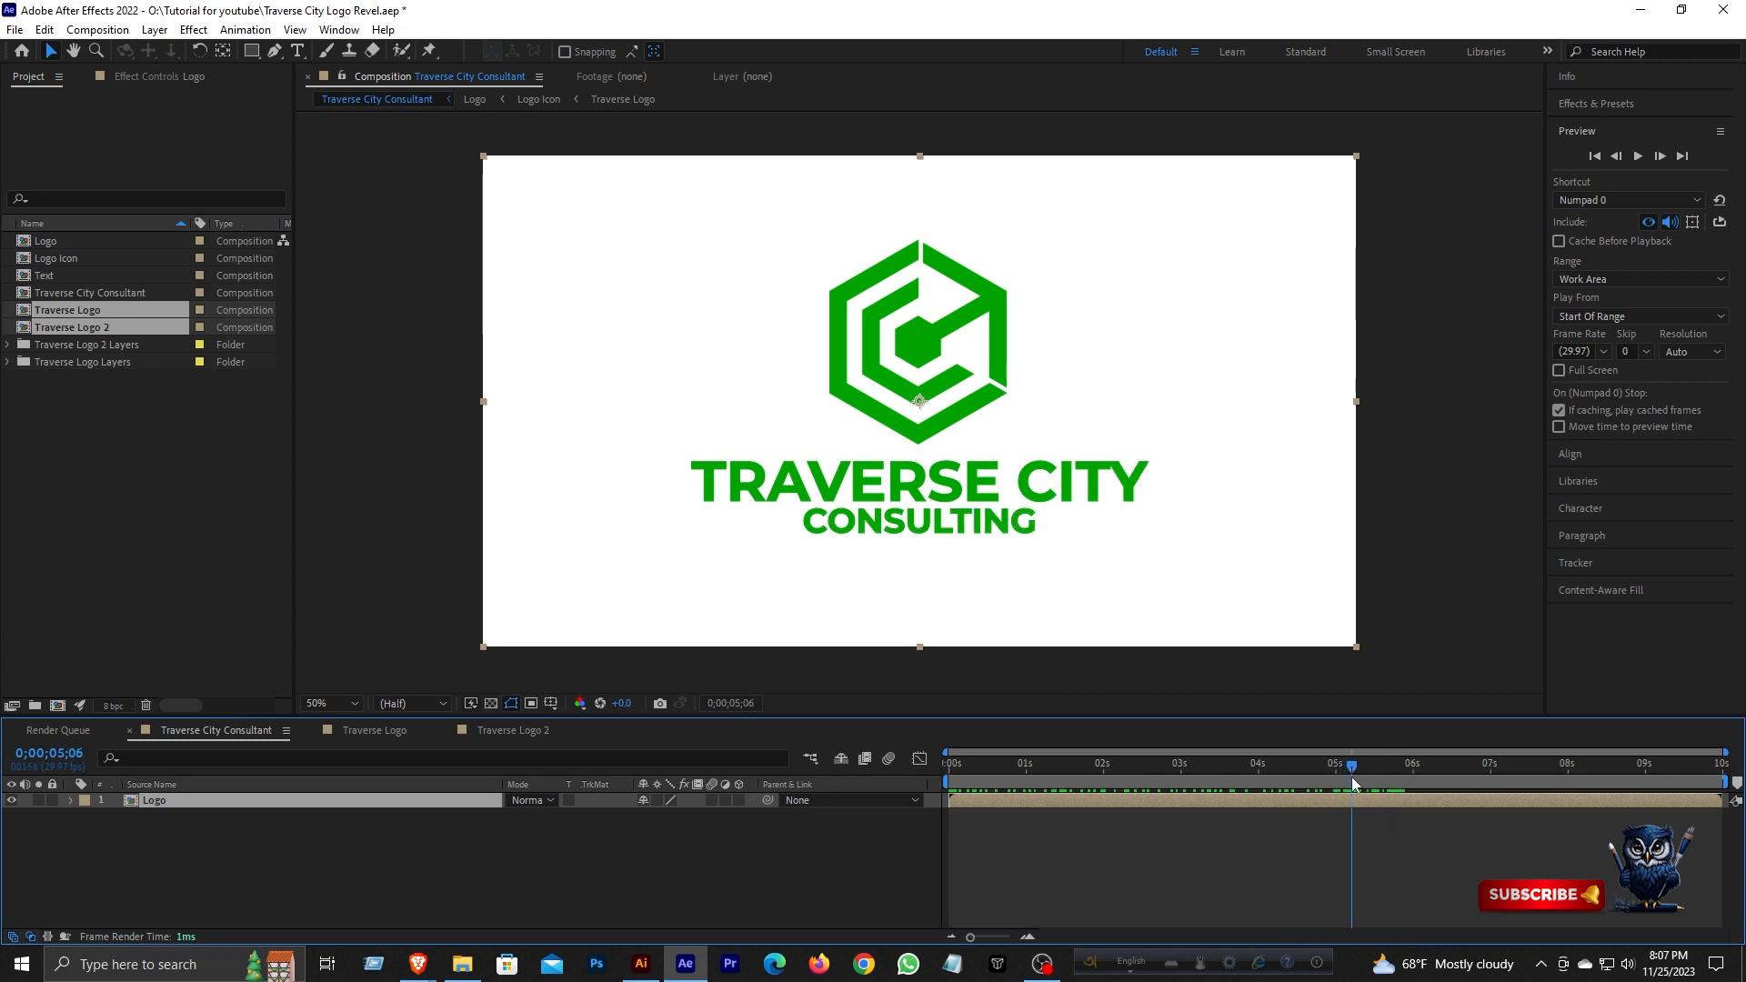
pyautogui.click(265, 833)
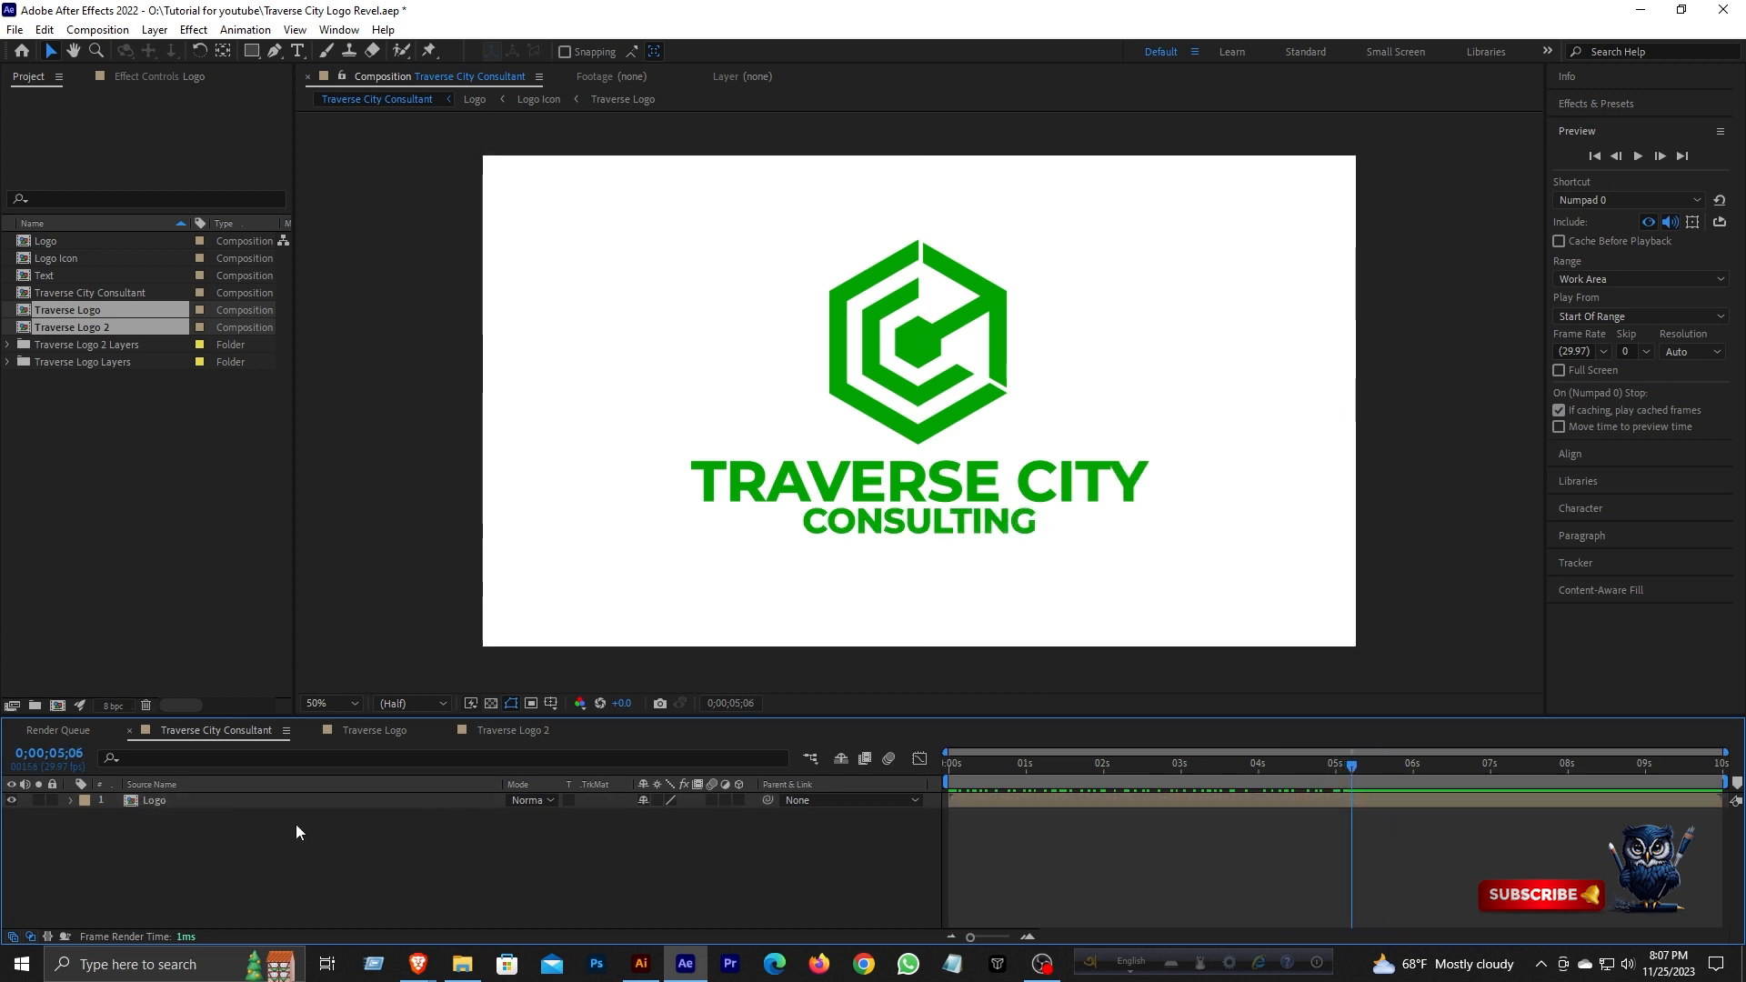
pyautogui.click(272, 52)
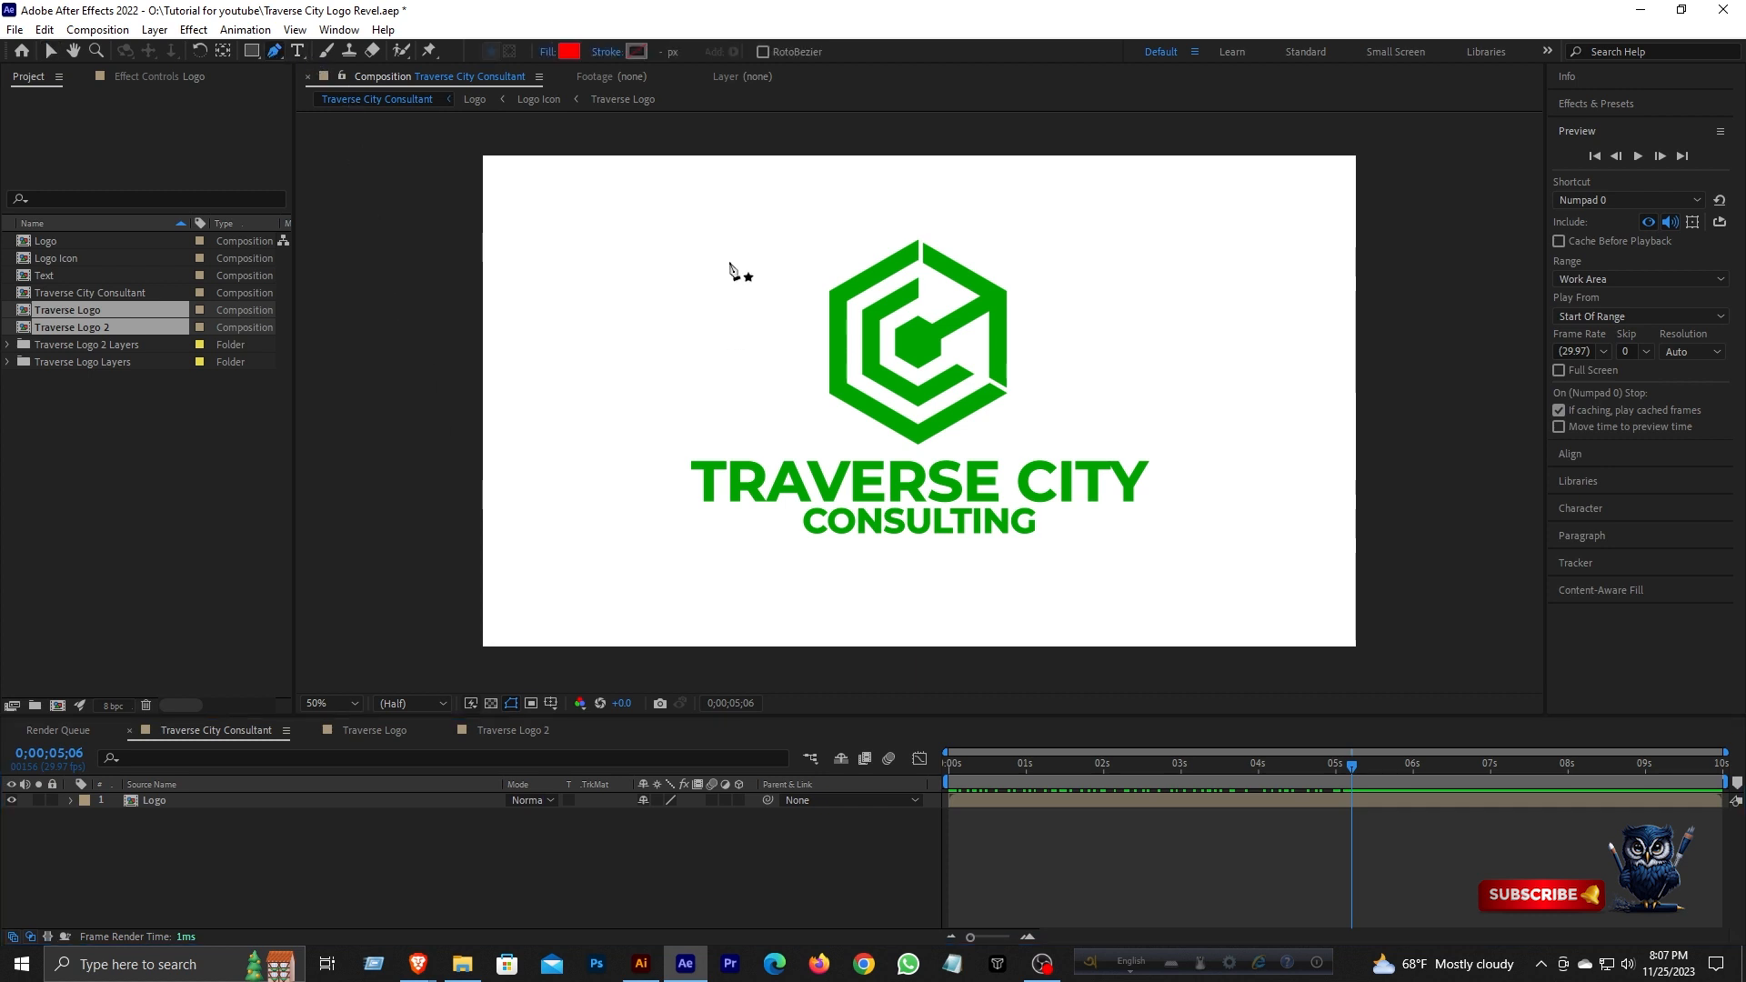
pyautogui.click(761, 178)
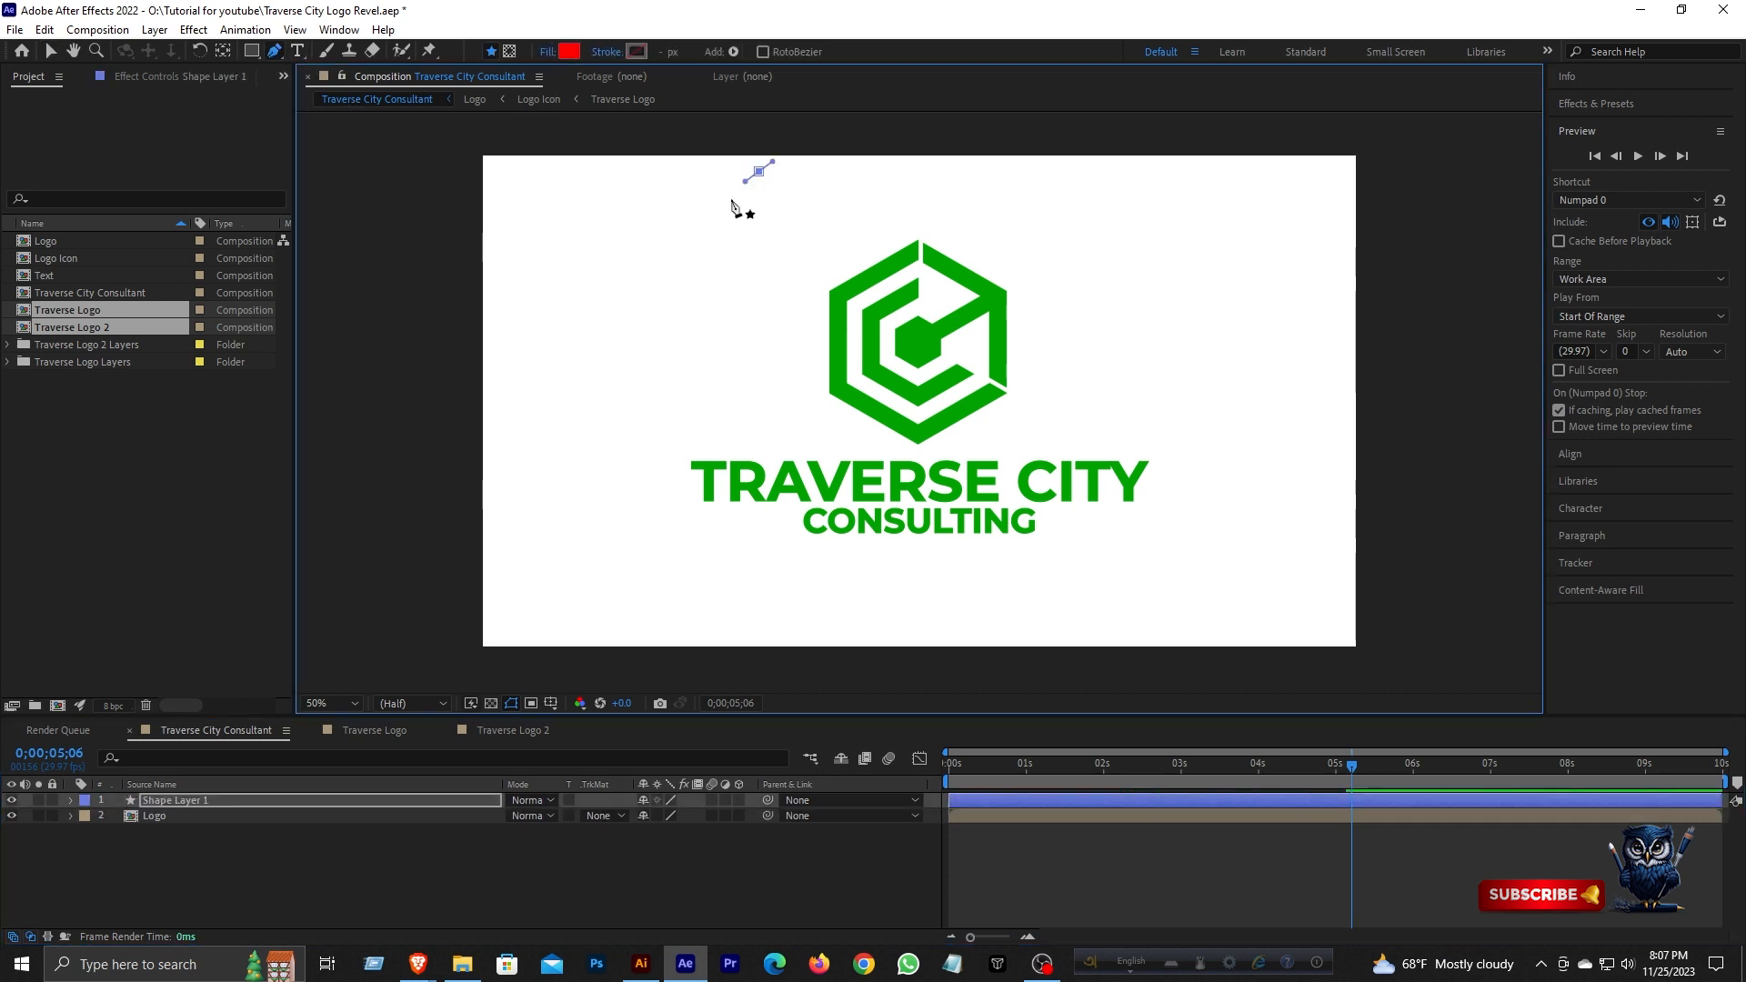
pyautogui.click(753, 178)
pyautogui.press('Return')
pyautogui.click(623, 568)
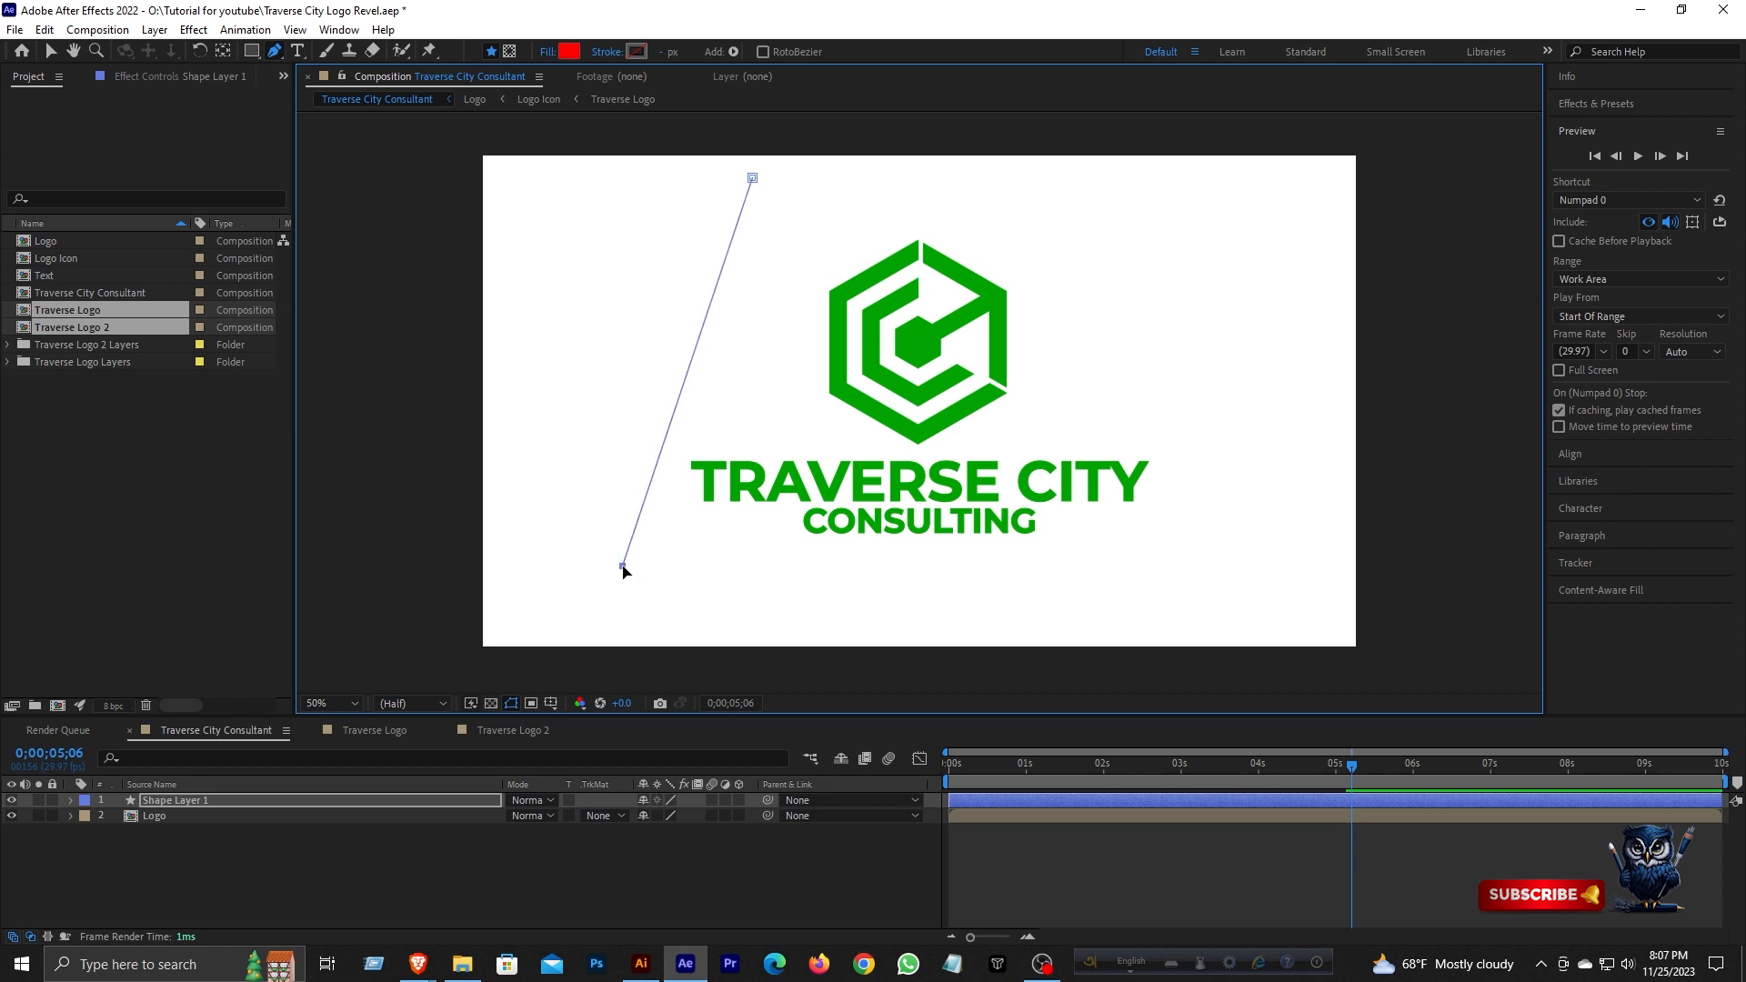
pyautogui.click(838, 180)
pyautogui.click(753, 179)
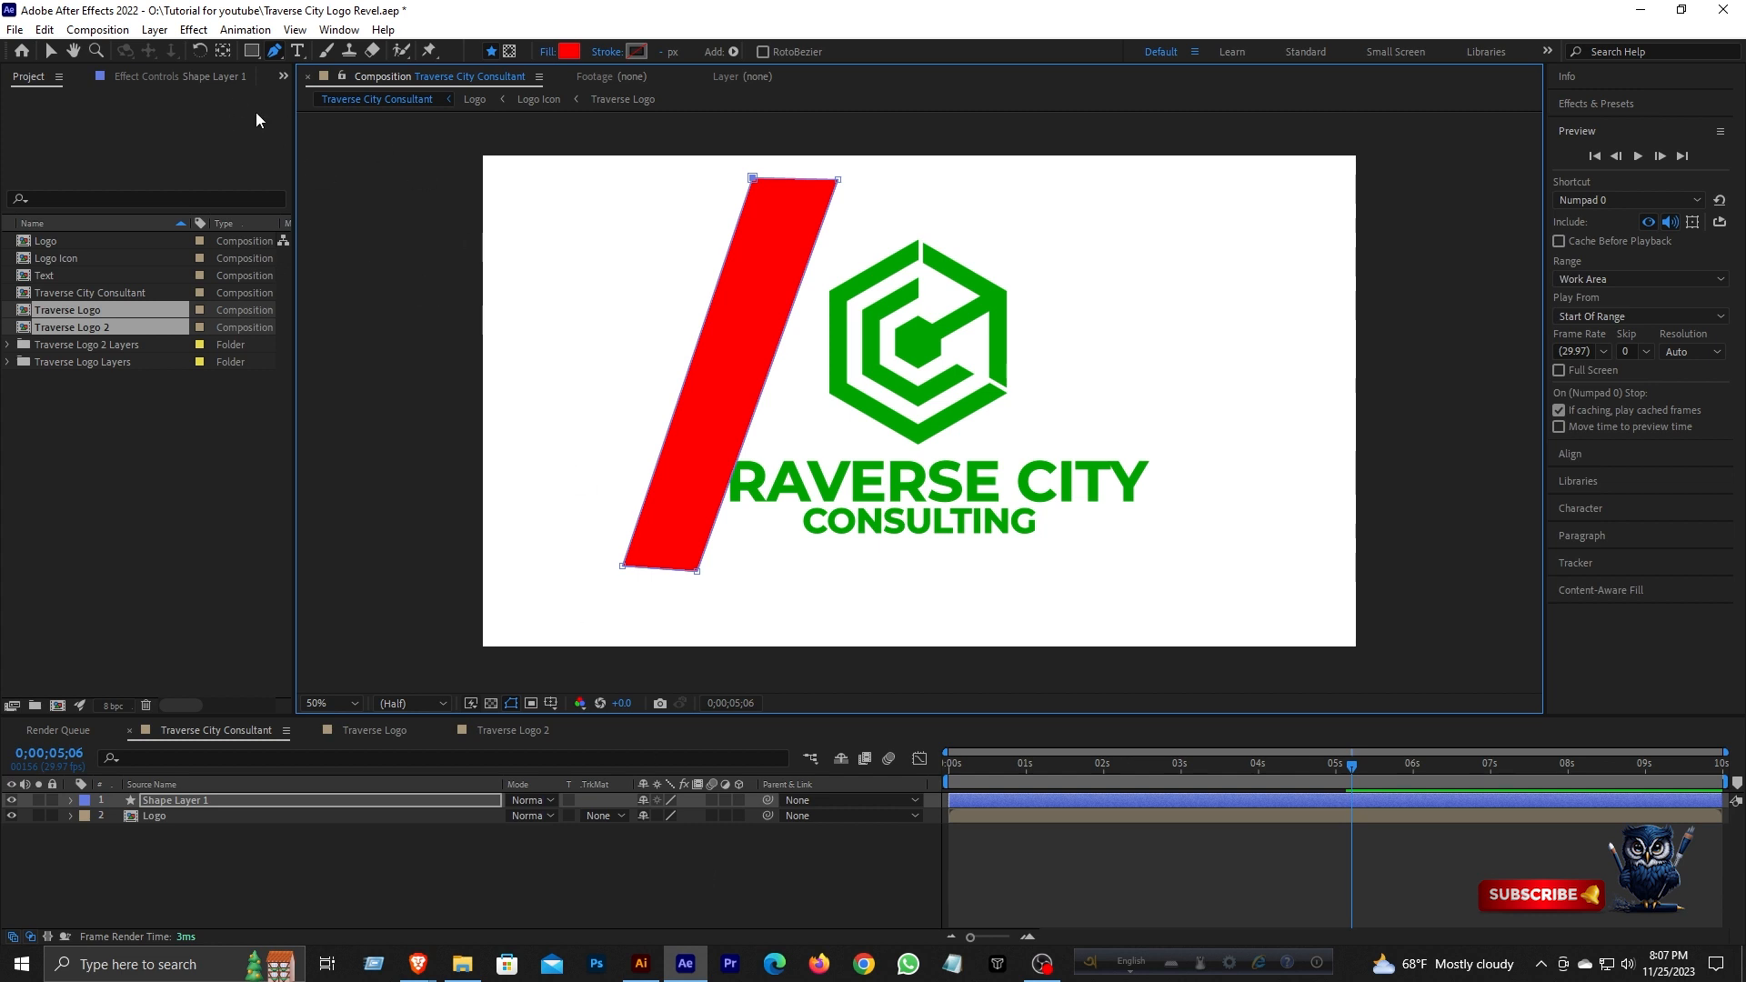
pyautogui.click(53, 53)
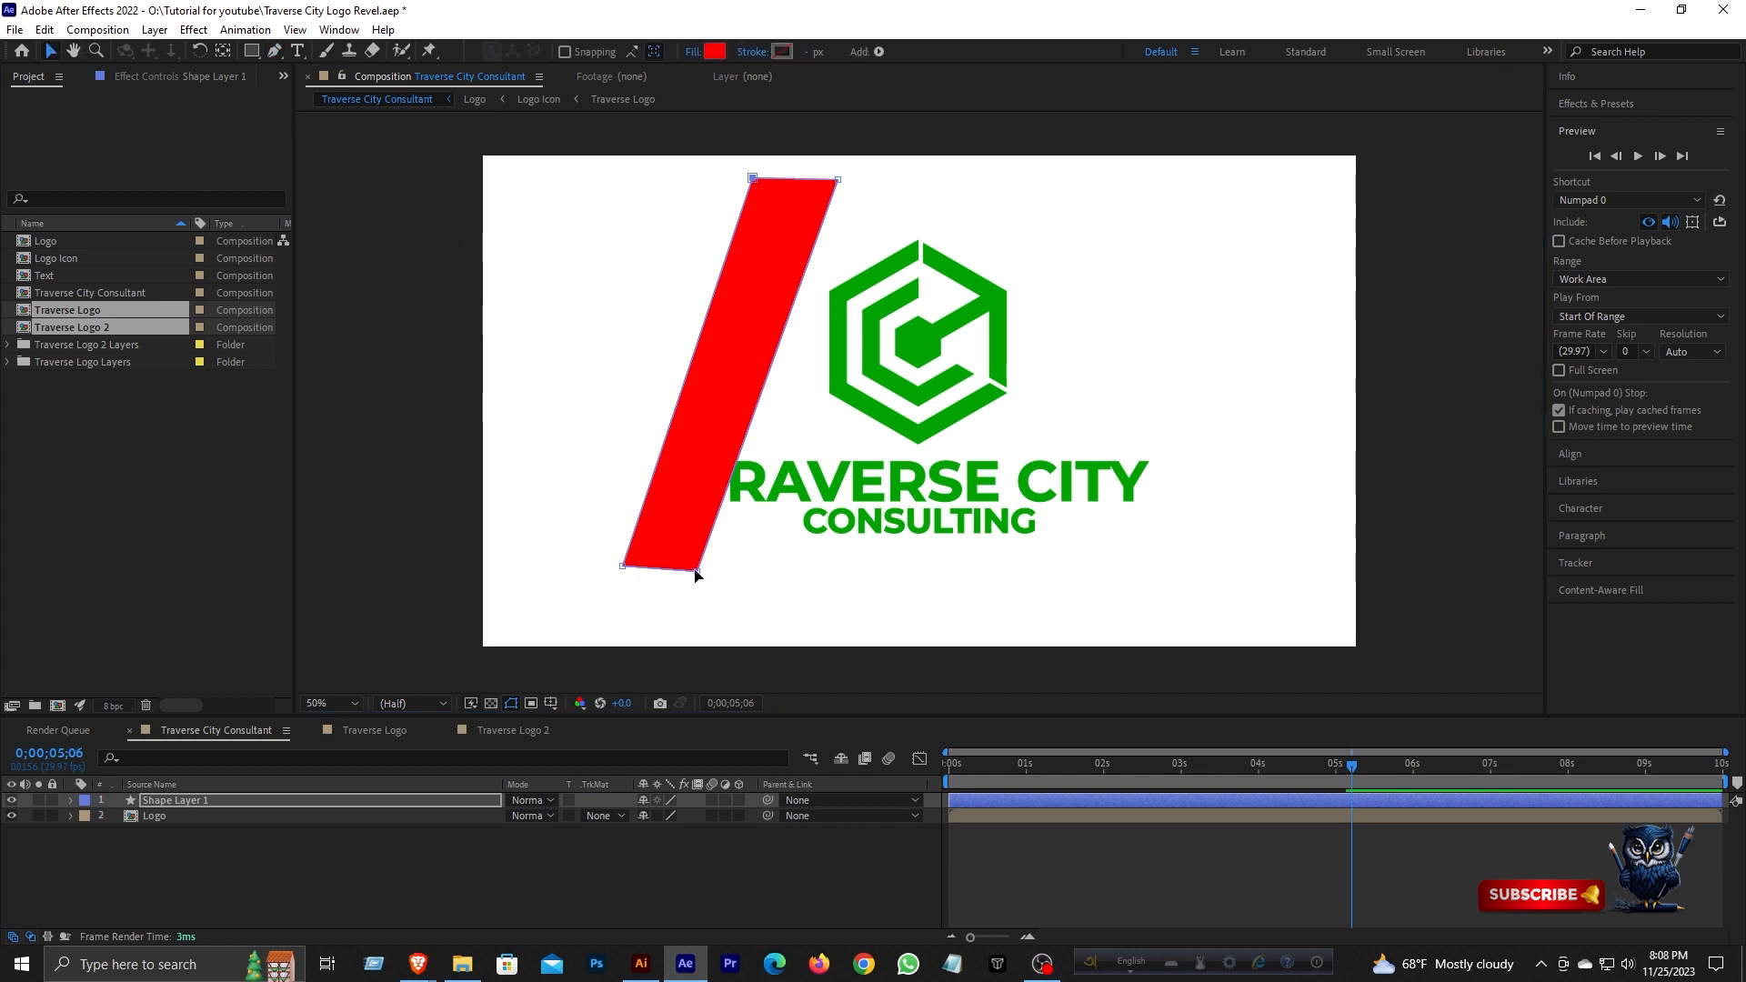
pyautogui.moveTo(696, 572); pyautogui.dragTo(711, 570)
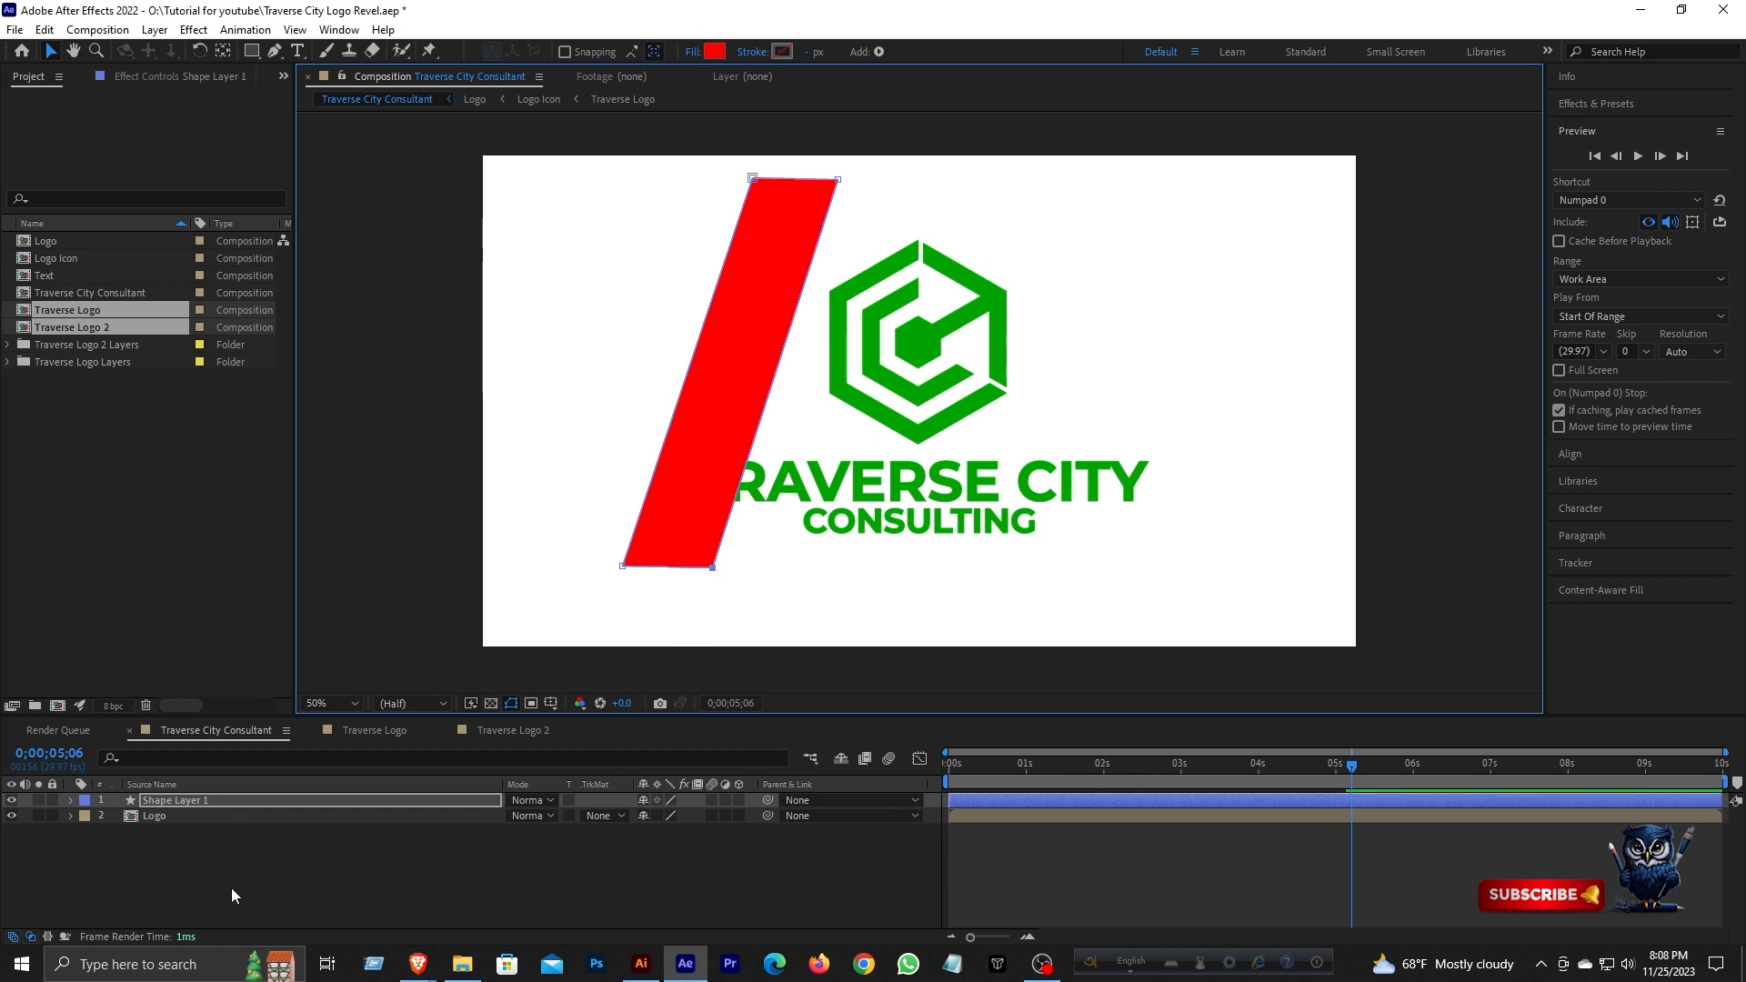
# - Animate the red bar's Position across the logo from 810, 540 at 0;00;05;06 to 2060, 540 at 0;00;06;05
pyautogui.press('p')
pyautogui.click(118, 817)
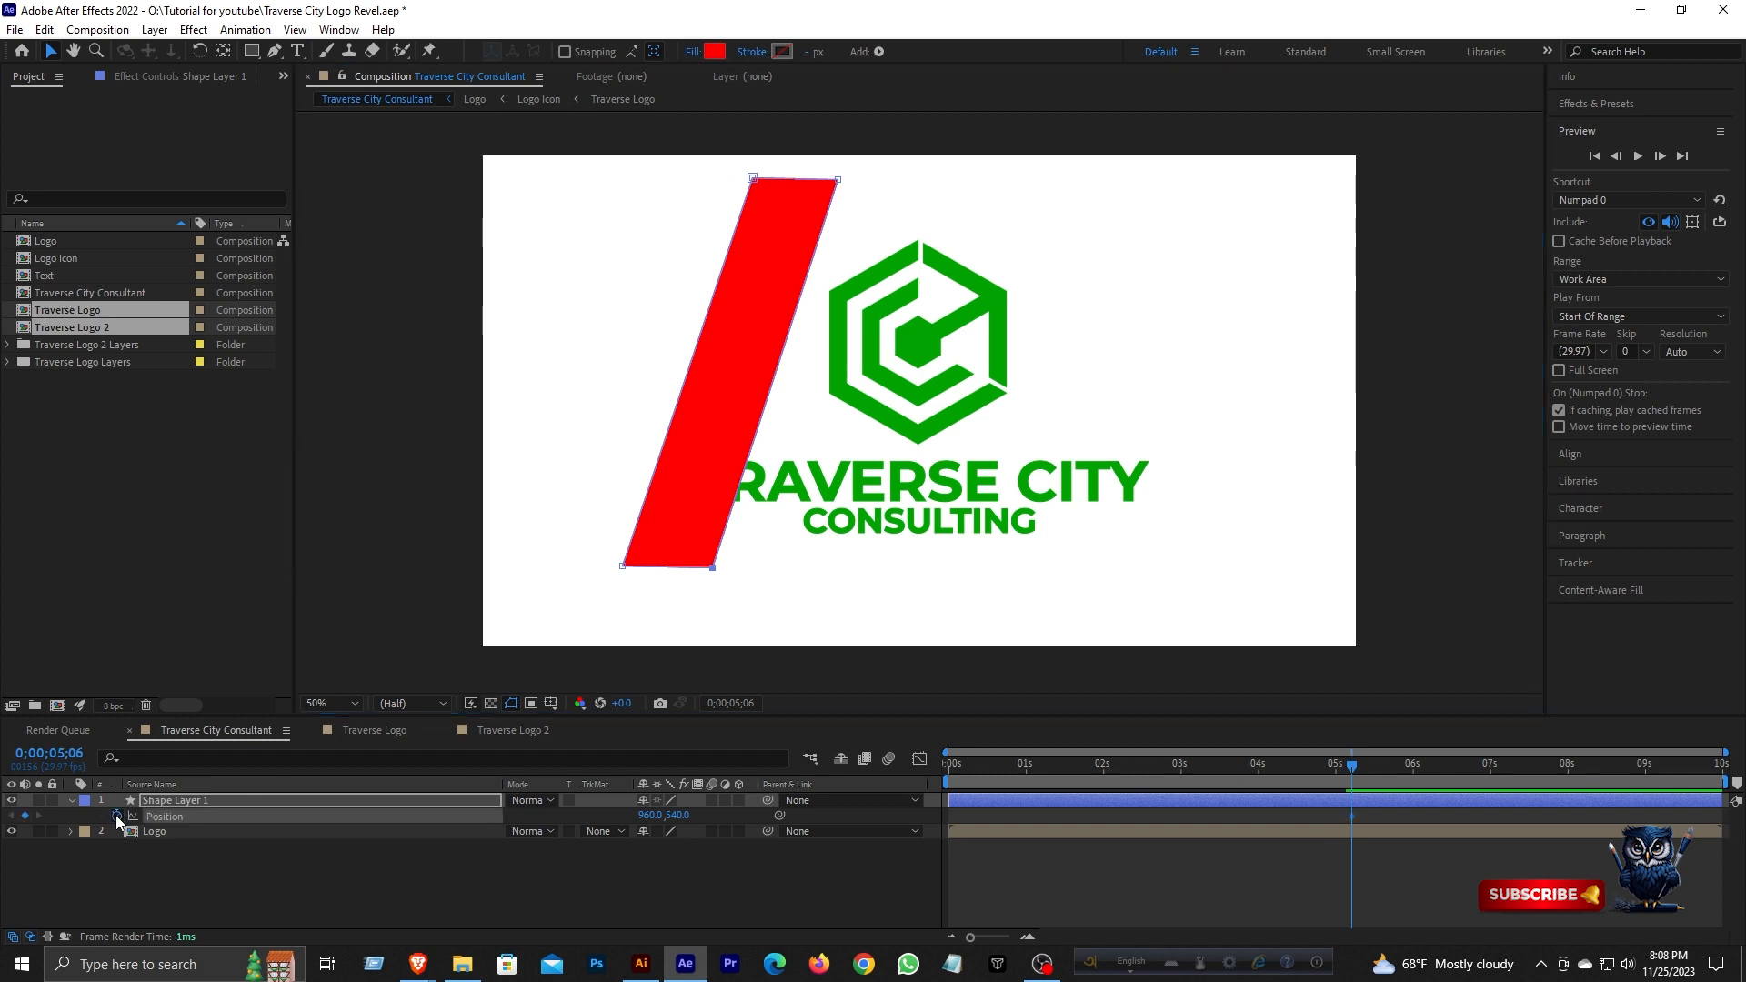
pyautogui.moveTo(640, 815); pyautogui.dragTo(507, 820)
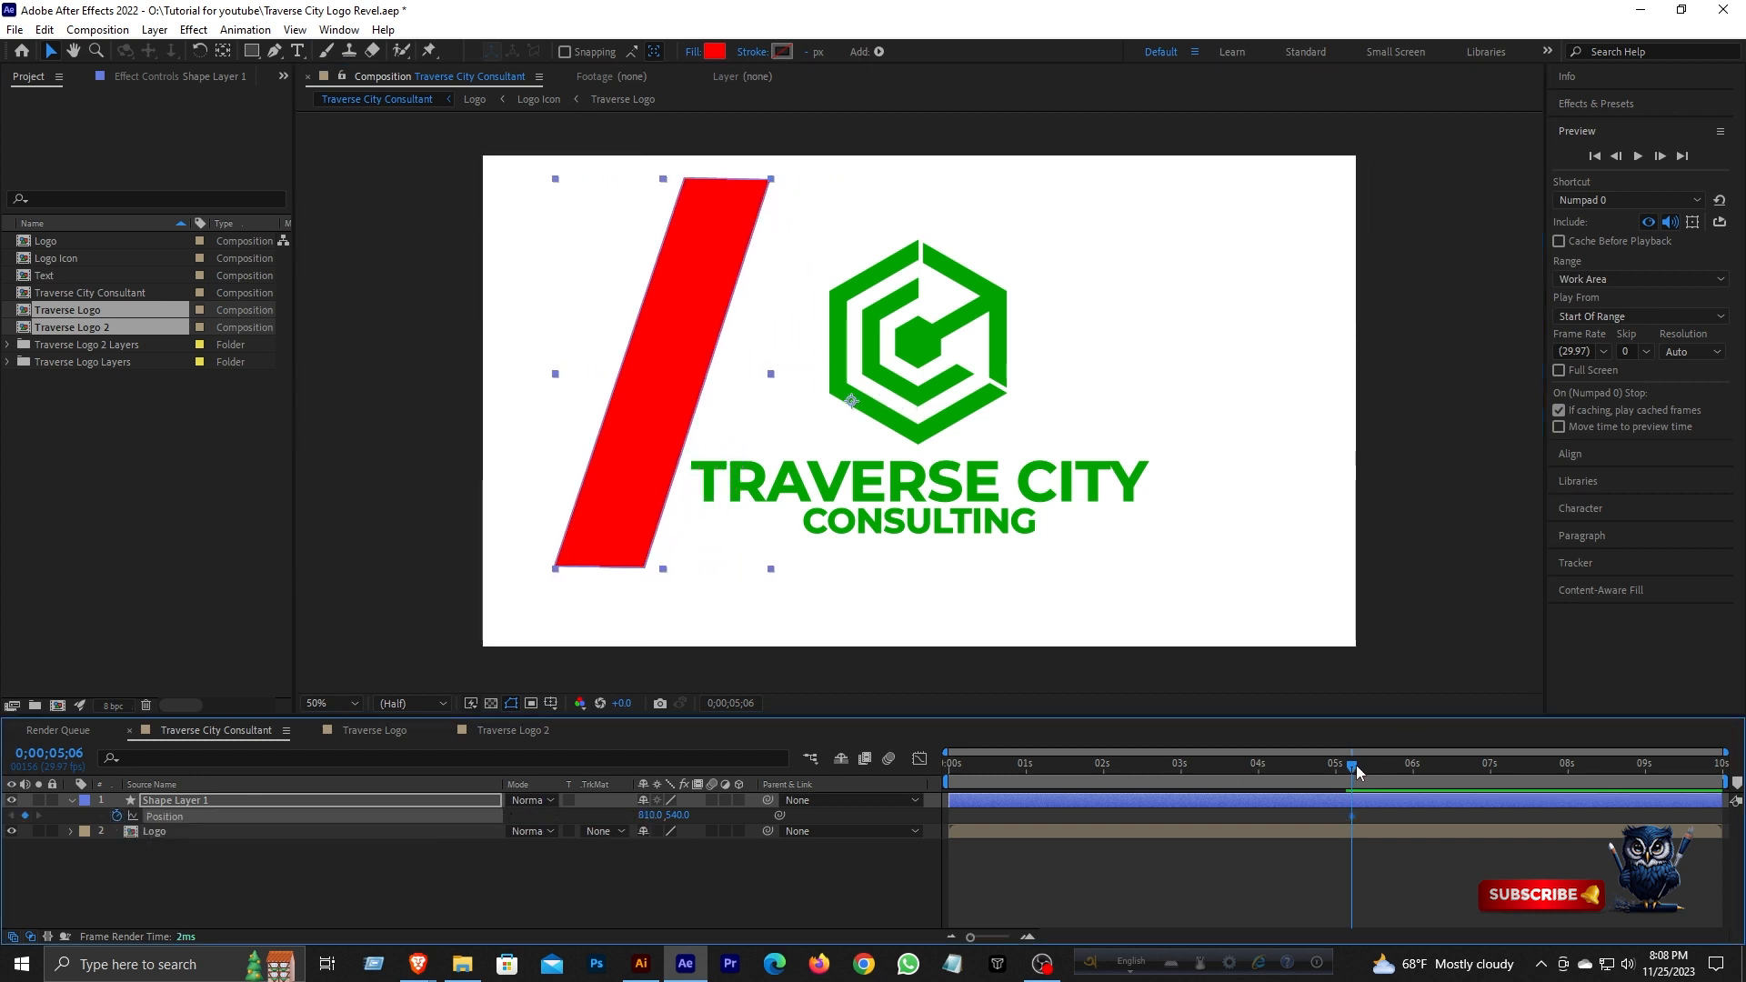
pyautogui.moveTo(1356, 768); pyautogui.dragTo(1427, 769)
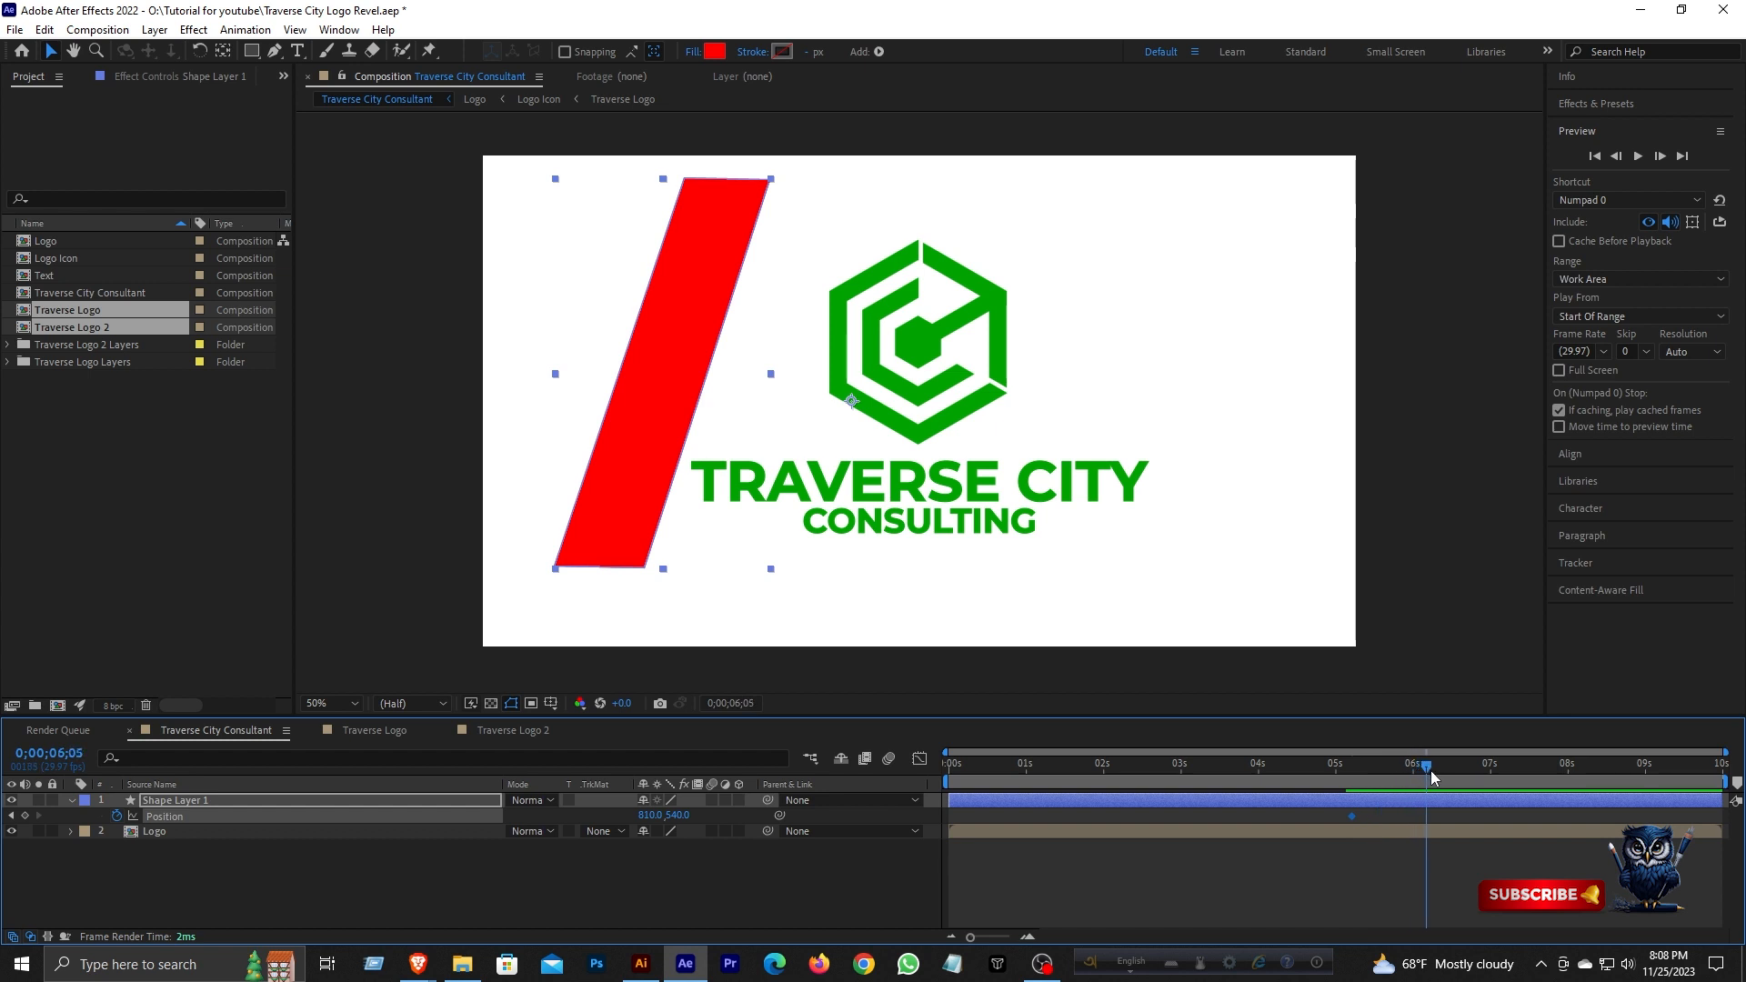
pyautogui.moveTo(651, 815); pyautogui.dragTo(1728, 796)
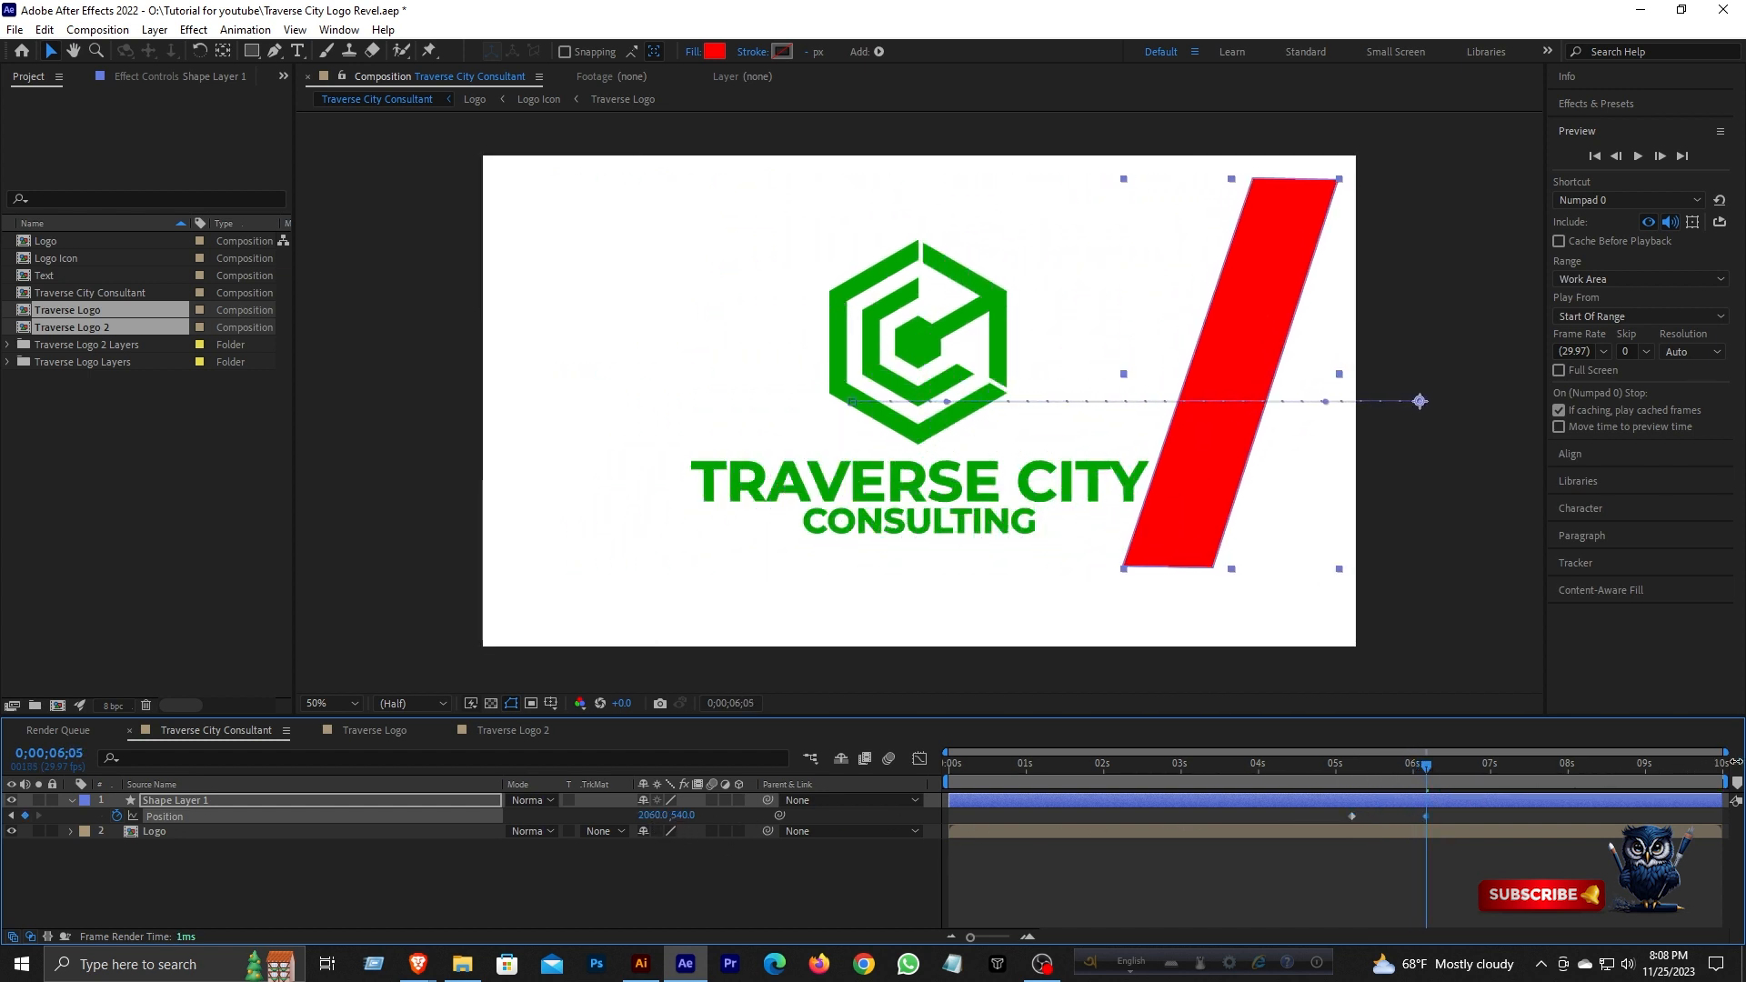
# - Ease both Position keyframes of the red bar and reshape its speed graph to peak early and slow toward the end
pyautogui.moveTo(1464, 767)
pyautogui.mouseDown()
pyautogui.moveTo(1132, 764)
pyautogui.moveTo(1448, 752)
pyautogui.mouseUp()
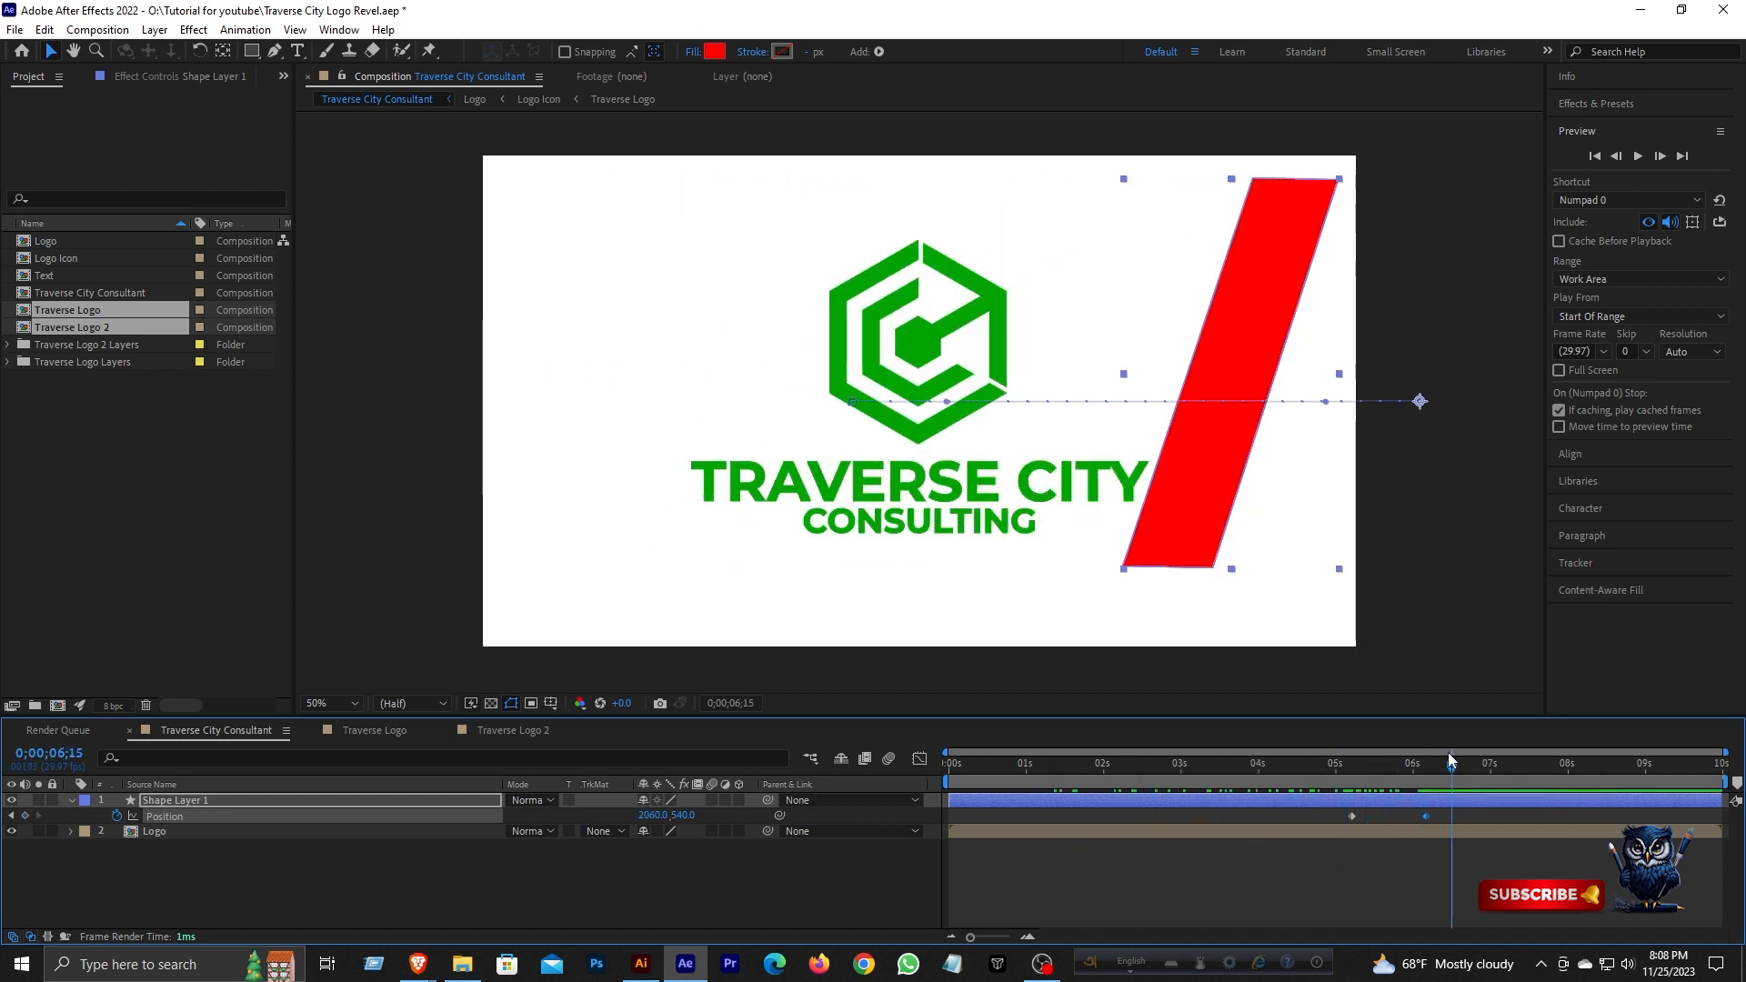
pyautogui.moveTo(1466, 817); pyautogui.dragTo(1317, 816)
pyautogui.click(919, 759)
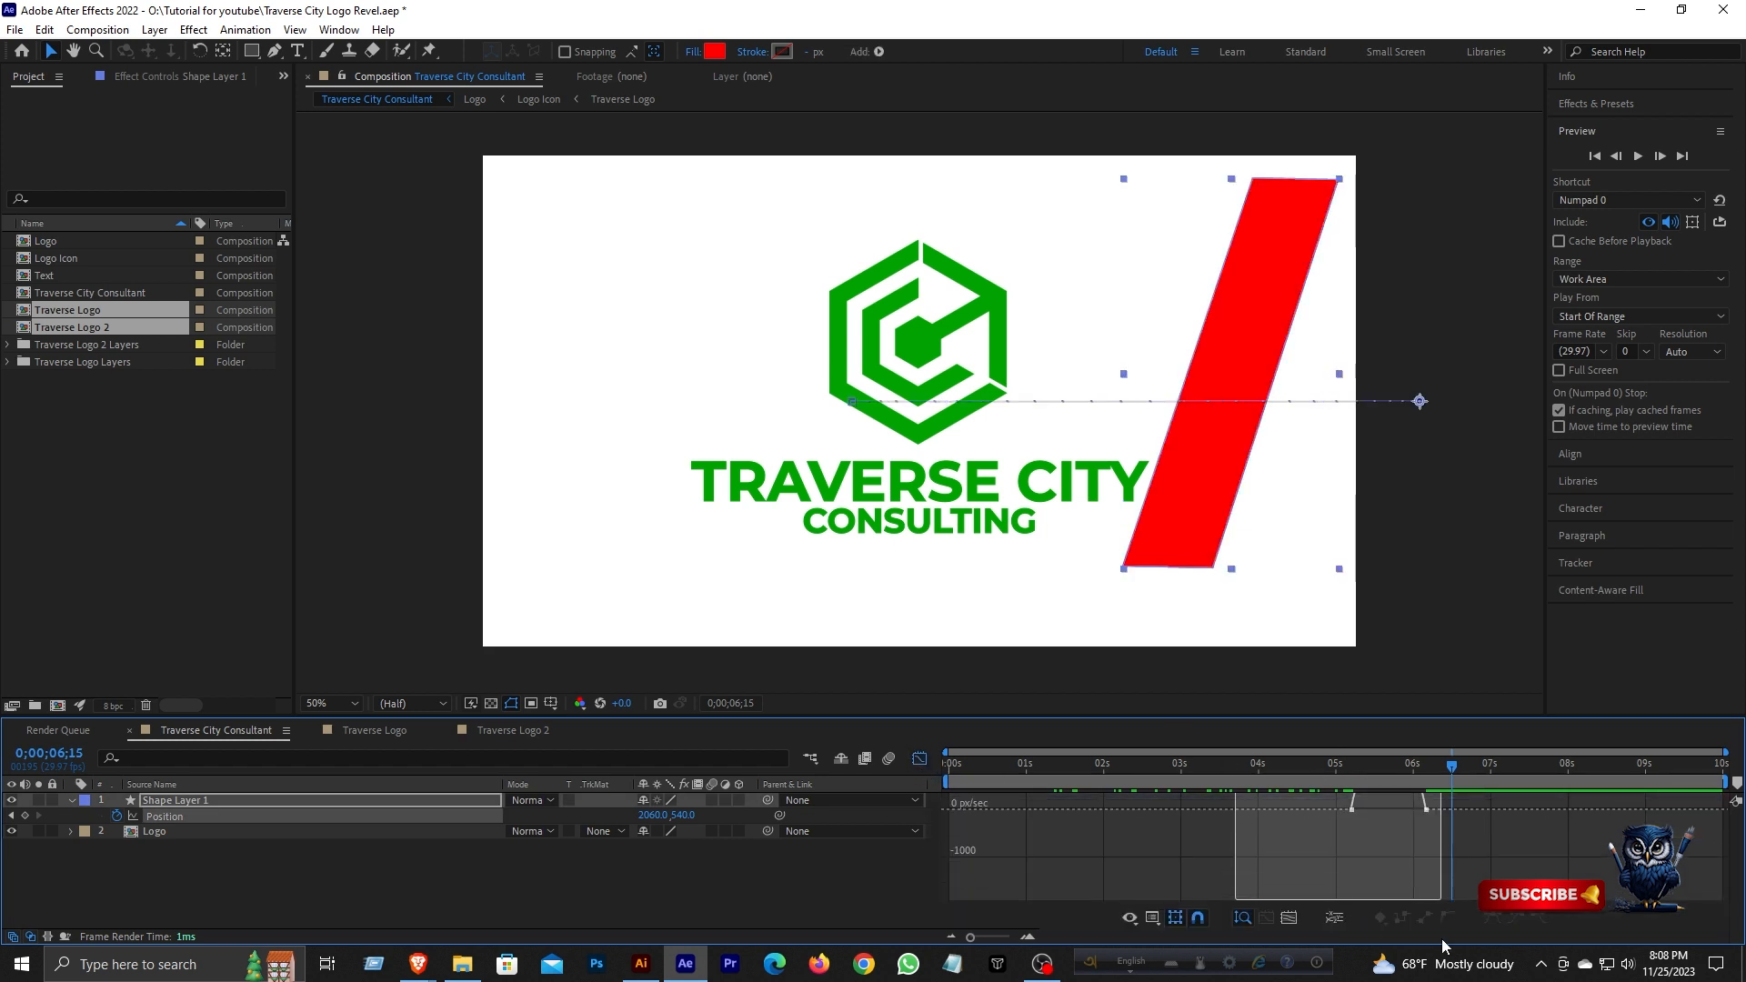
pyautogui.moveTo(1413, 887); pyautogui.dragTo(1354, 890)
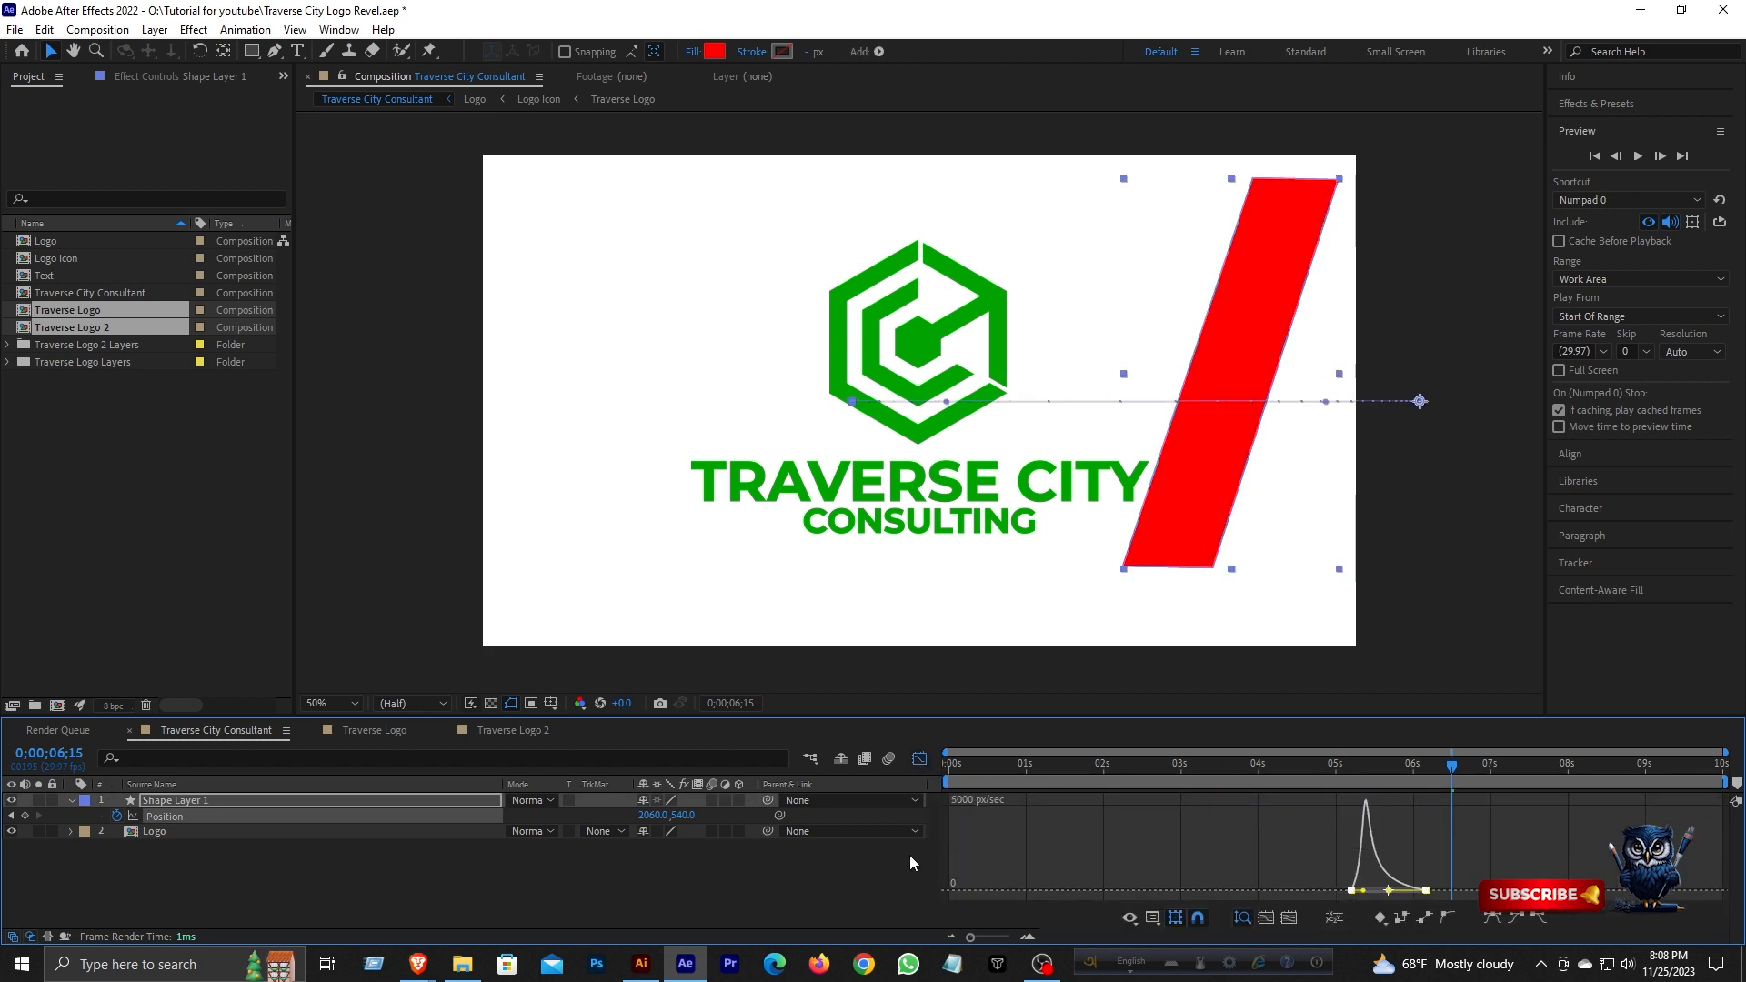
pyautogui.click(919, 759)
# - Duplicate the Logo layer and set the upper copy's track matte to Alpha Matte "Shape Layer 1"
pyautogui.click(155, 830)
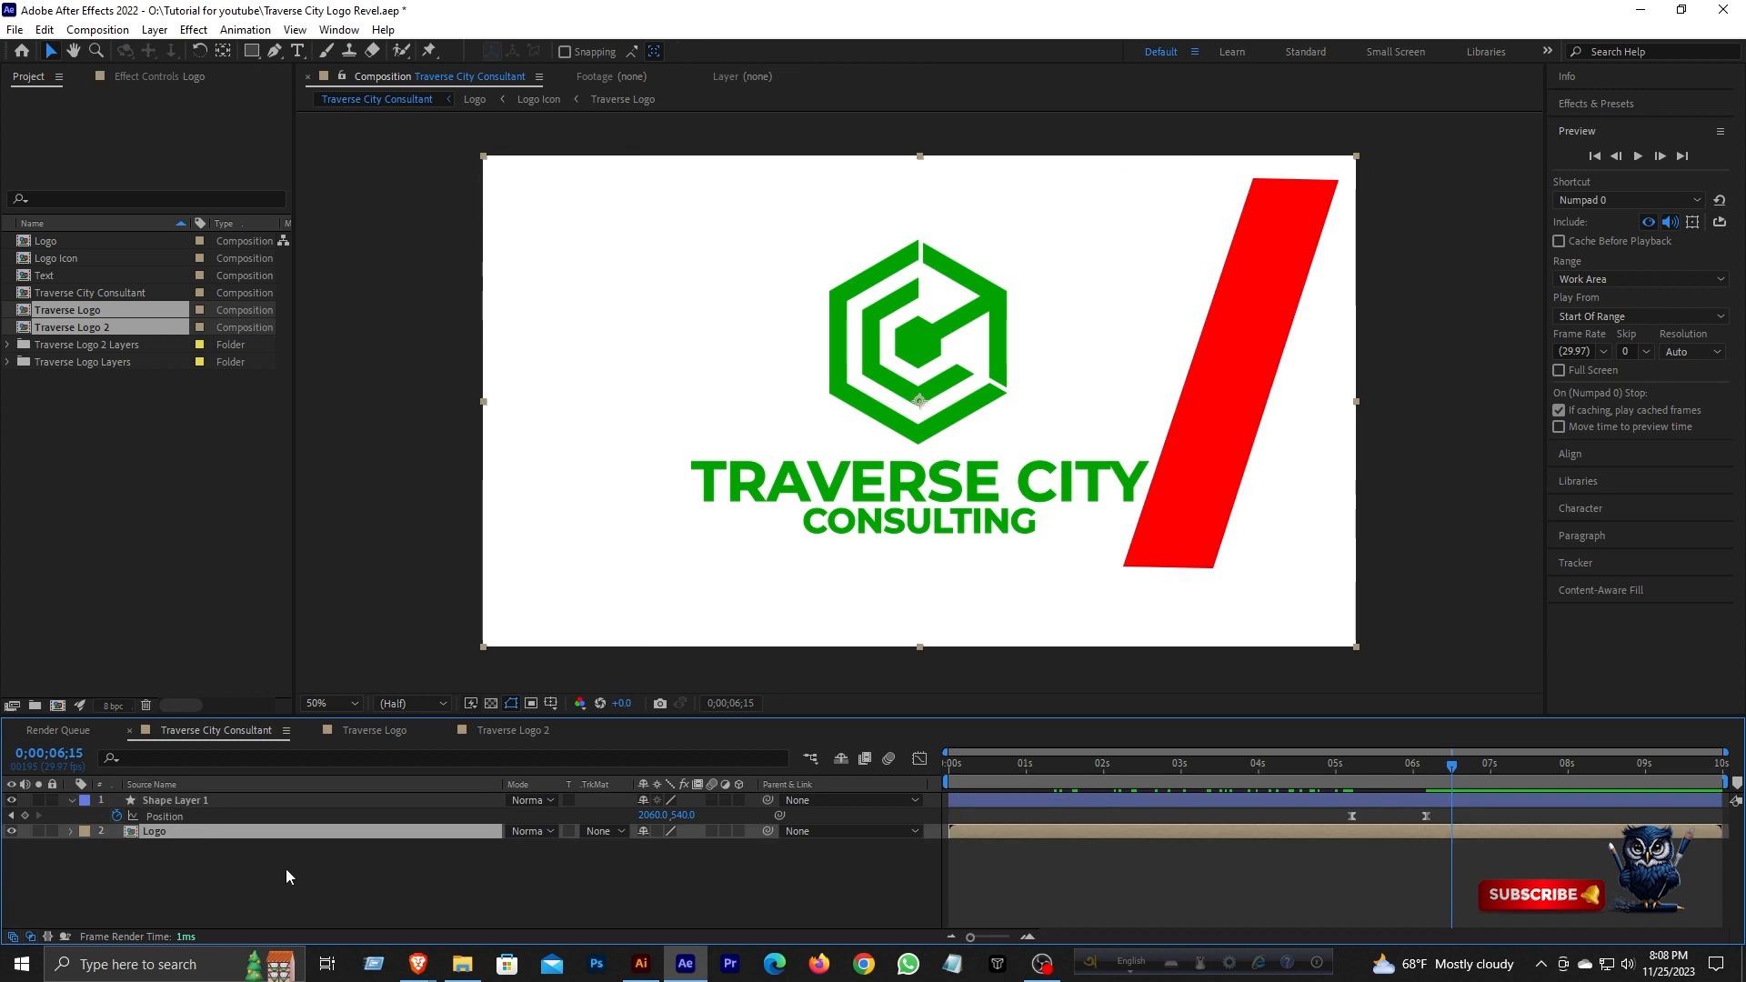
pyautogui.hotkey('ctrl', 'd')
pyautogui.click(612, 844)
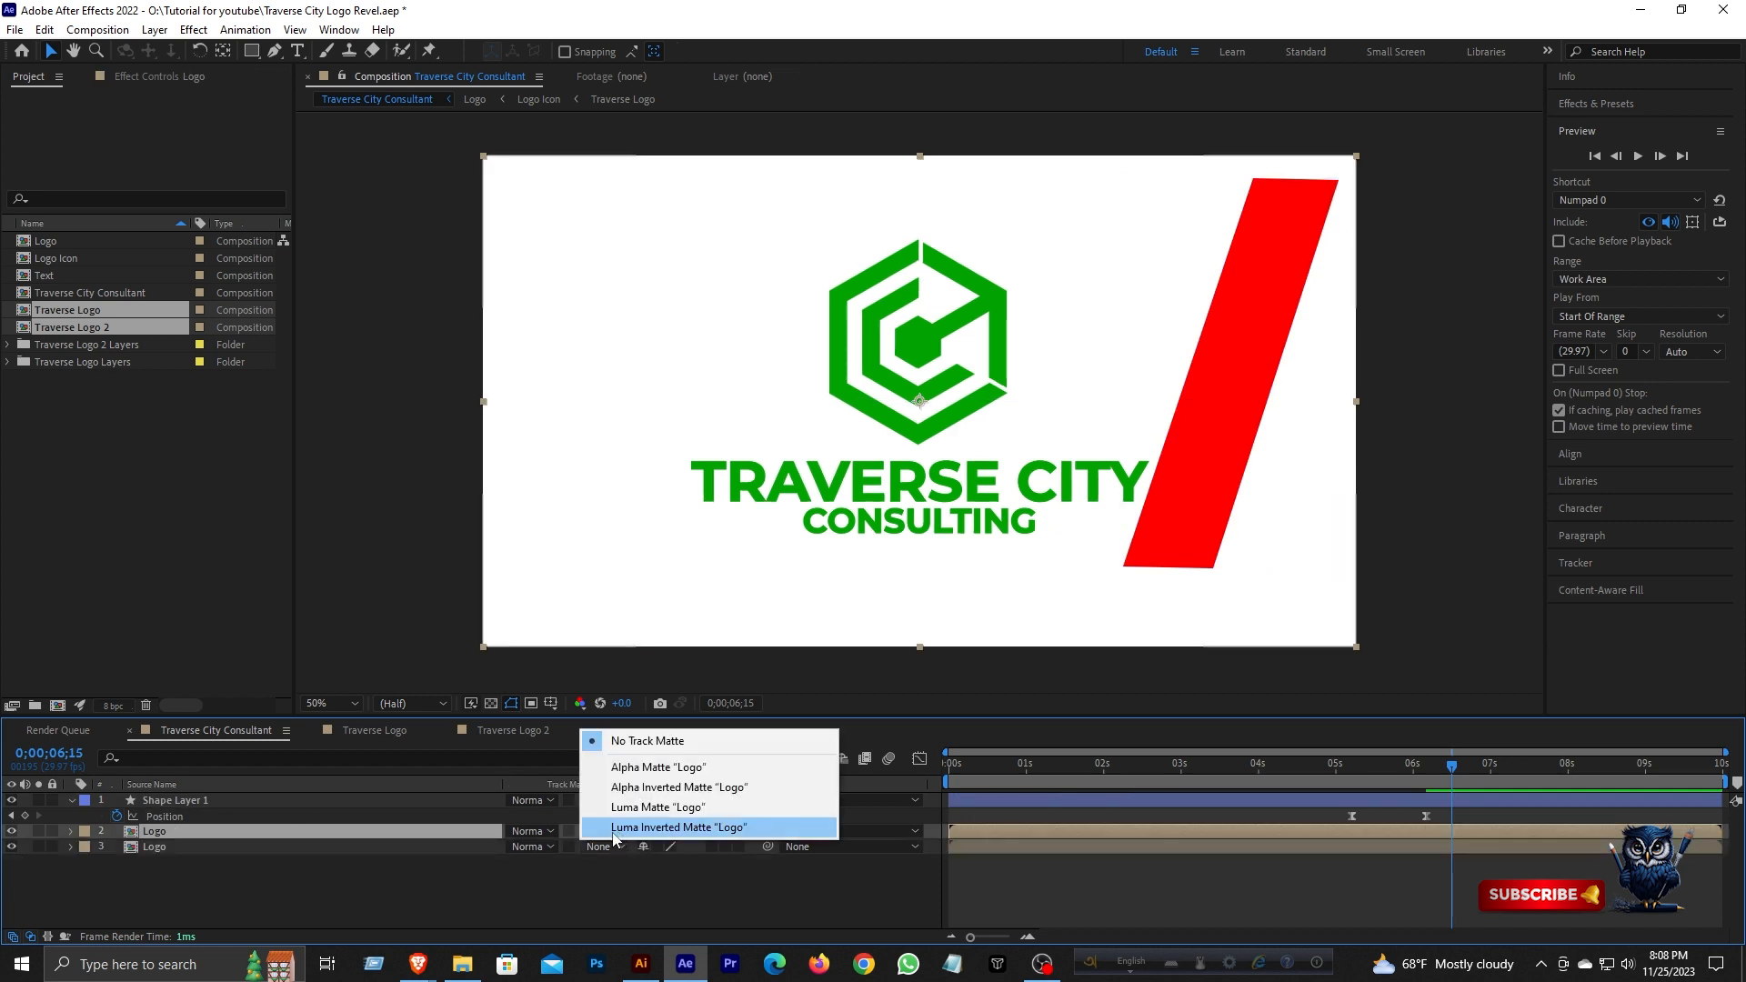
pyautogui.click(624, 839)
pyautogui.click(662, 775)
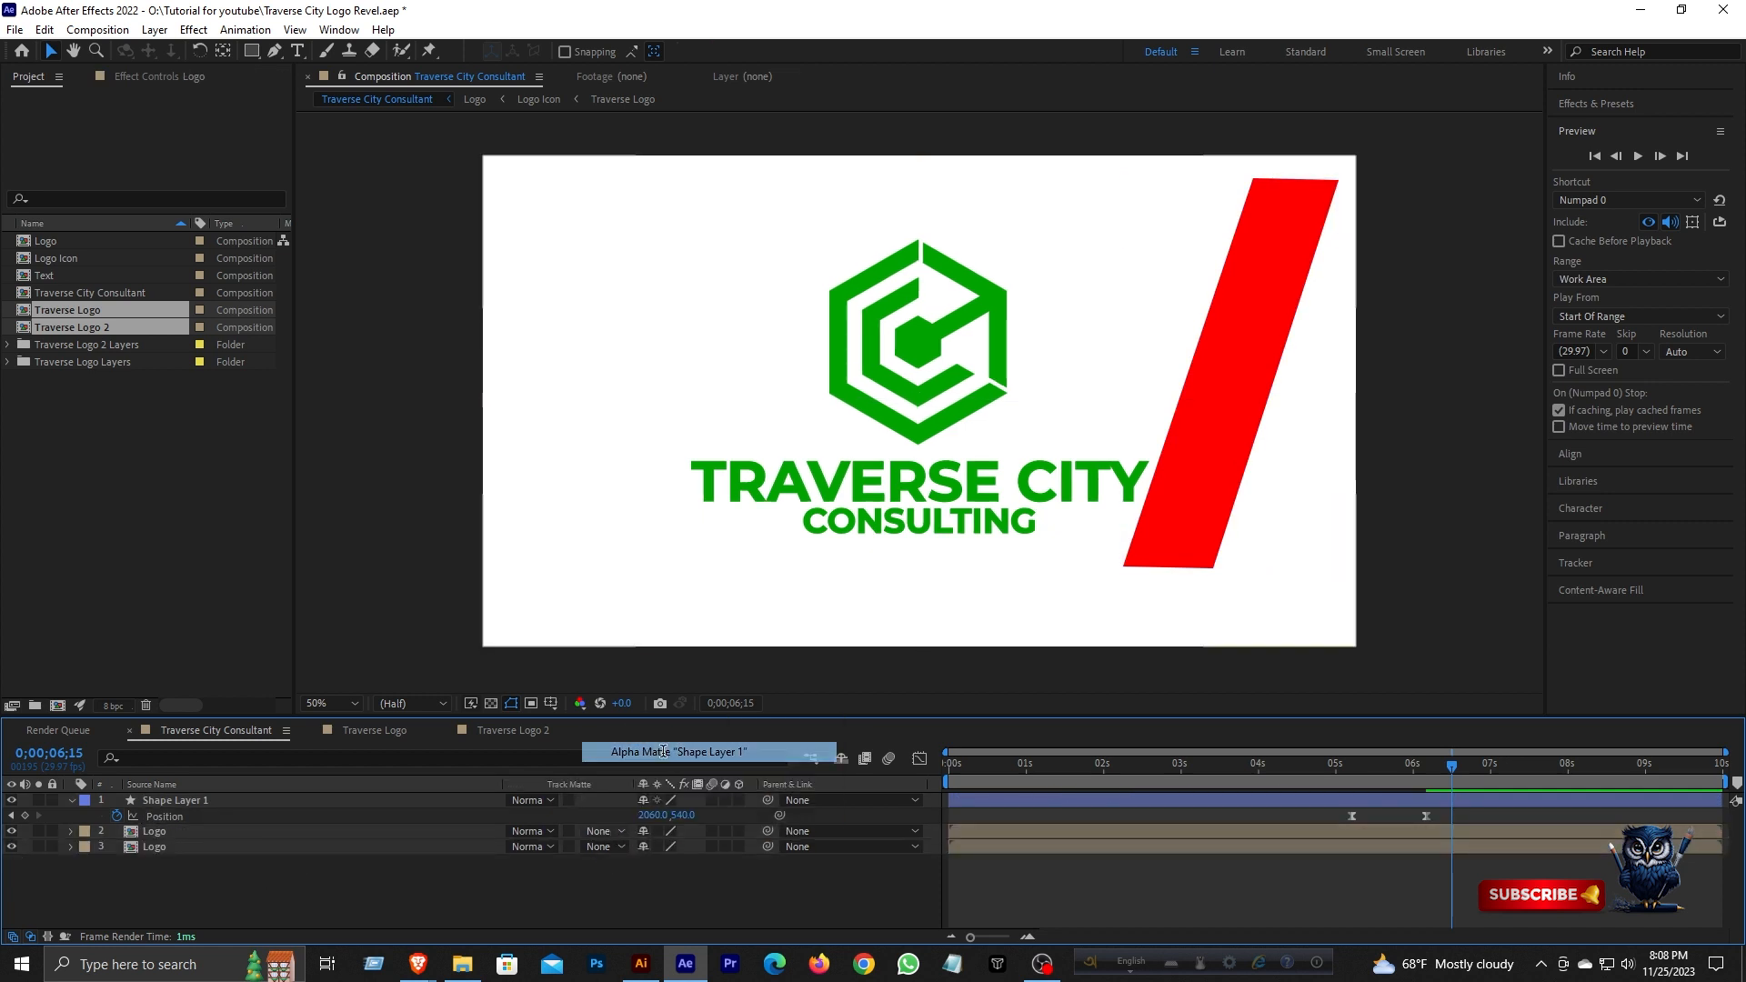
# - Set the Scale of the matted upper Logo layer to 102% and preview the animation from the start
pyautogui.click(313, 828)
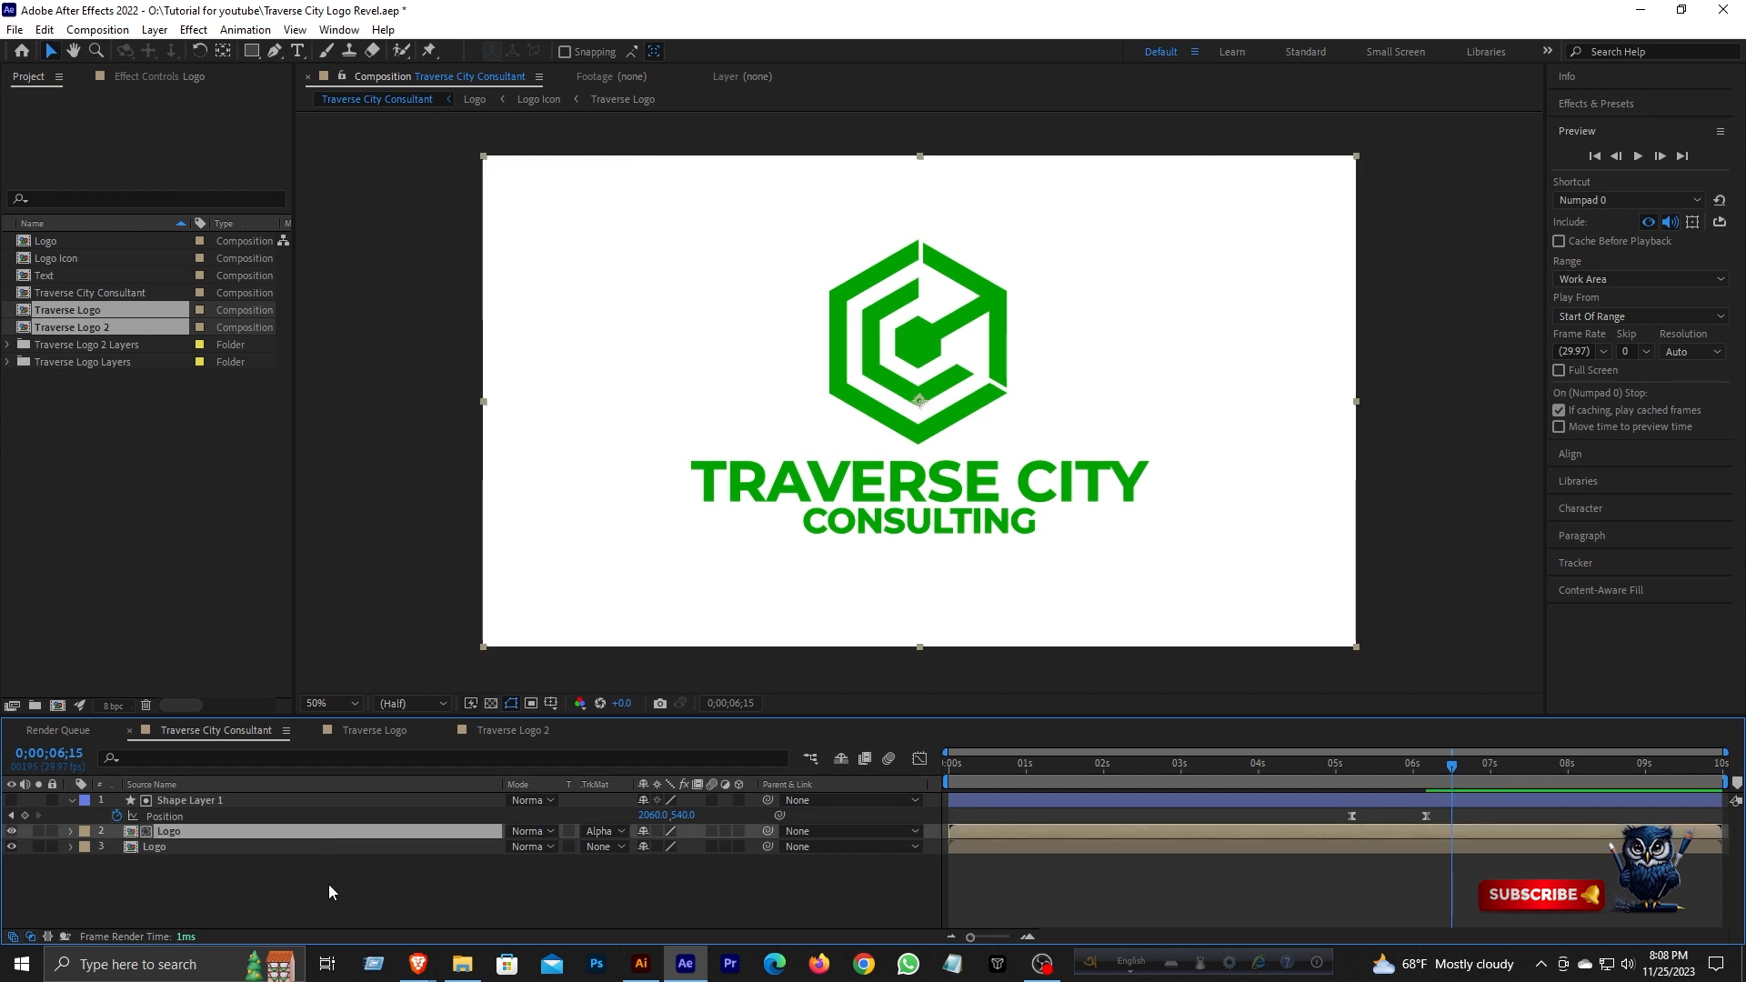
pyautogui.press('s')
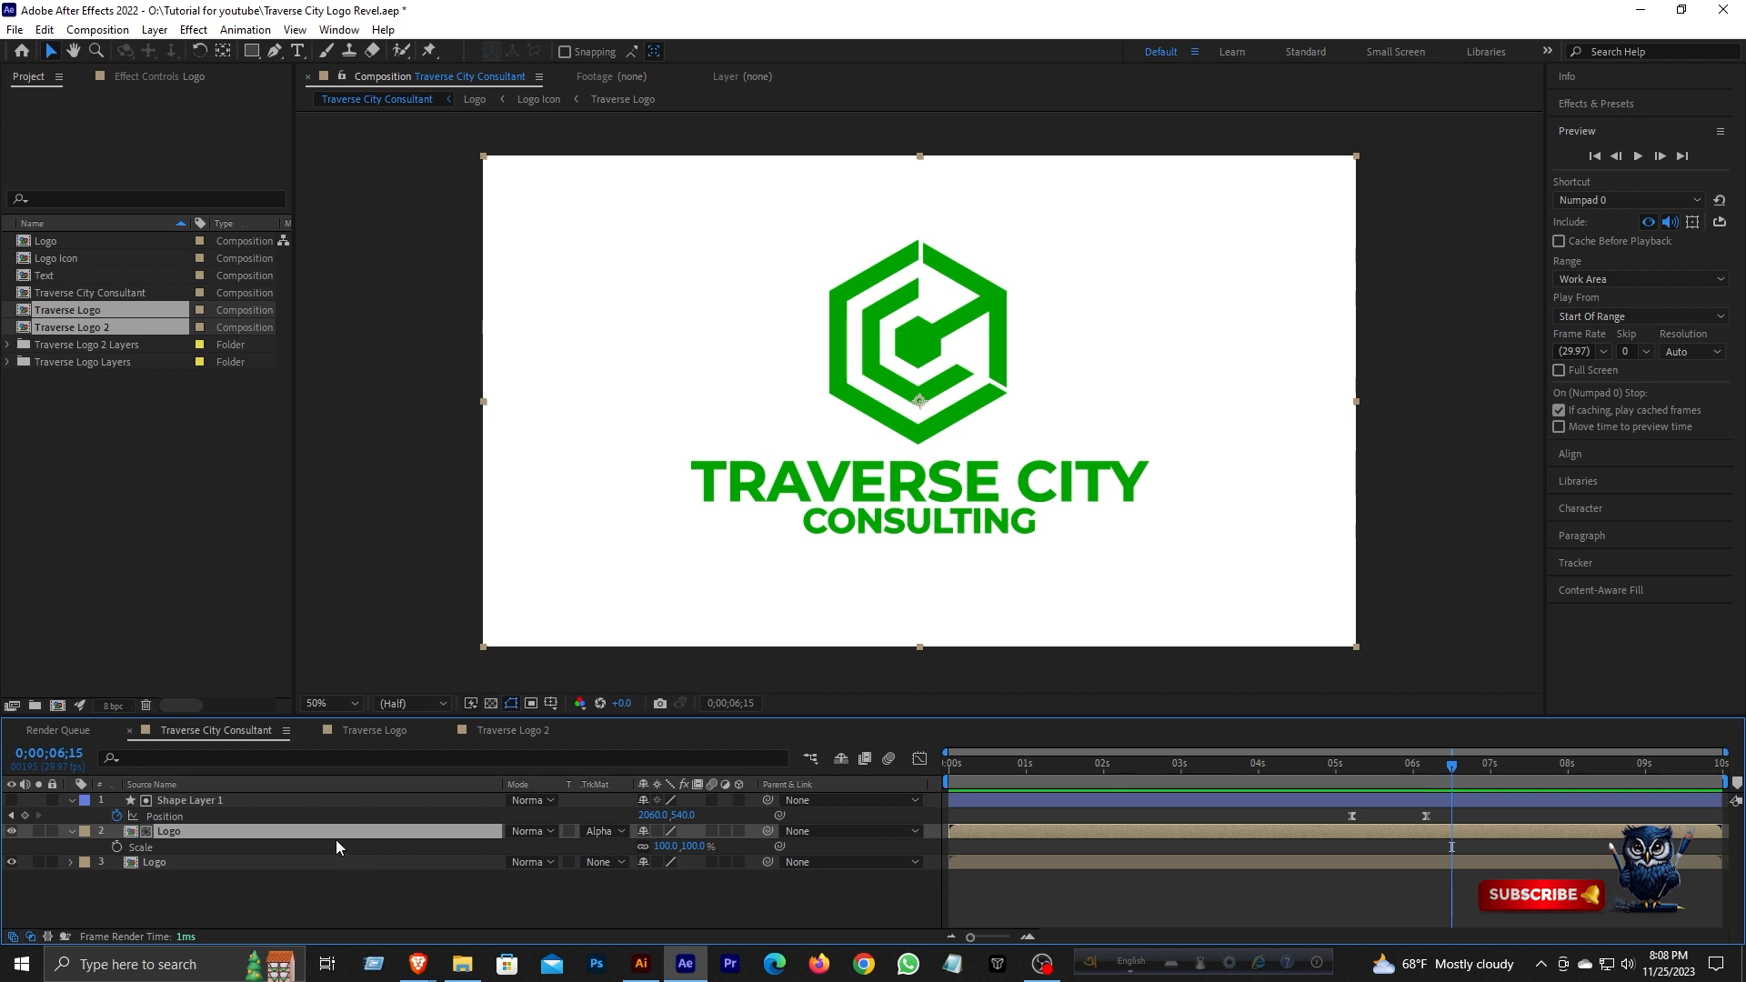
pyautogui.click(668, 846)
pyautogui.write('102')
pyautogui.press('Return')
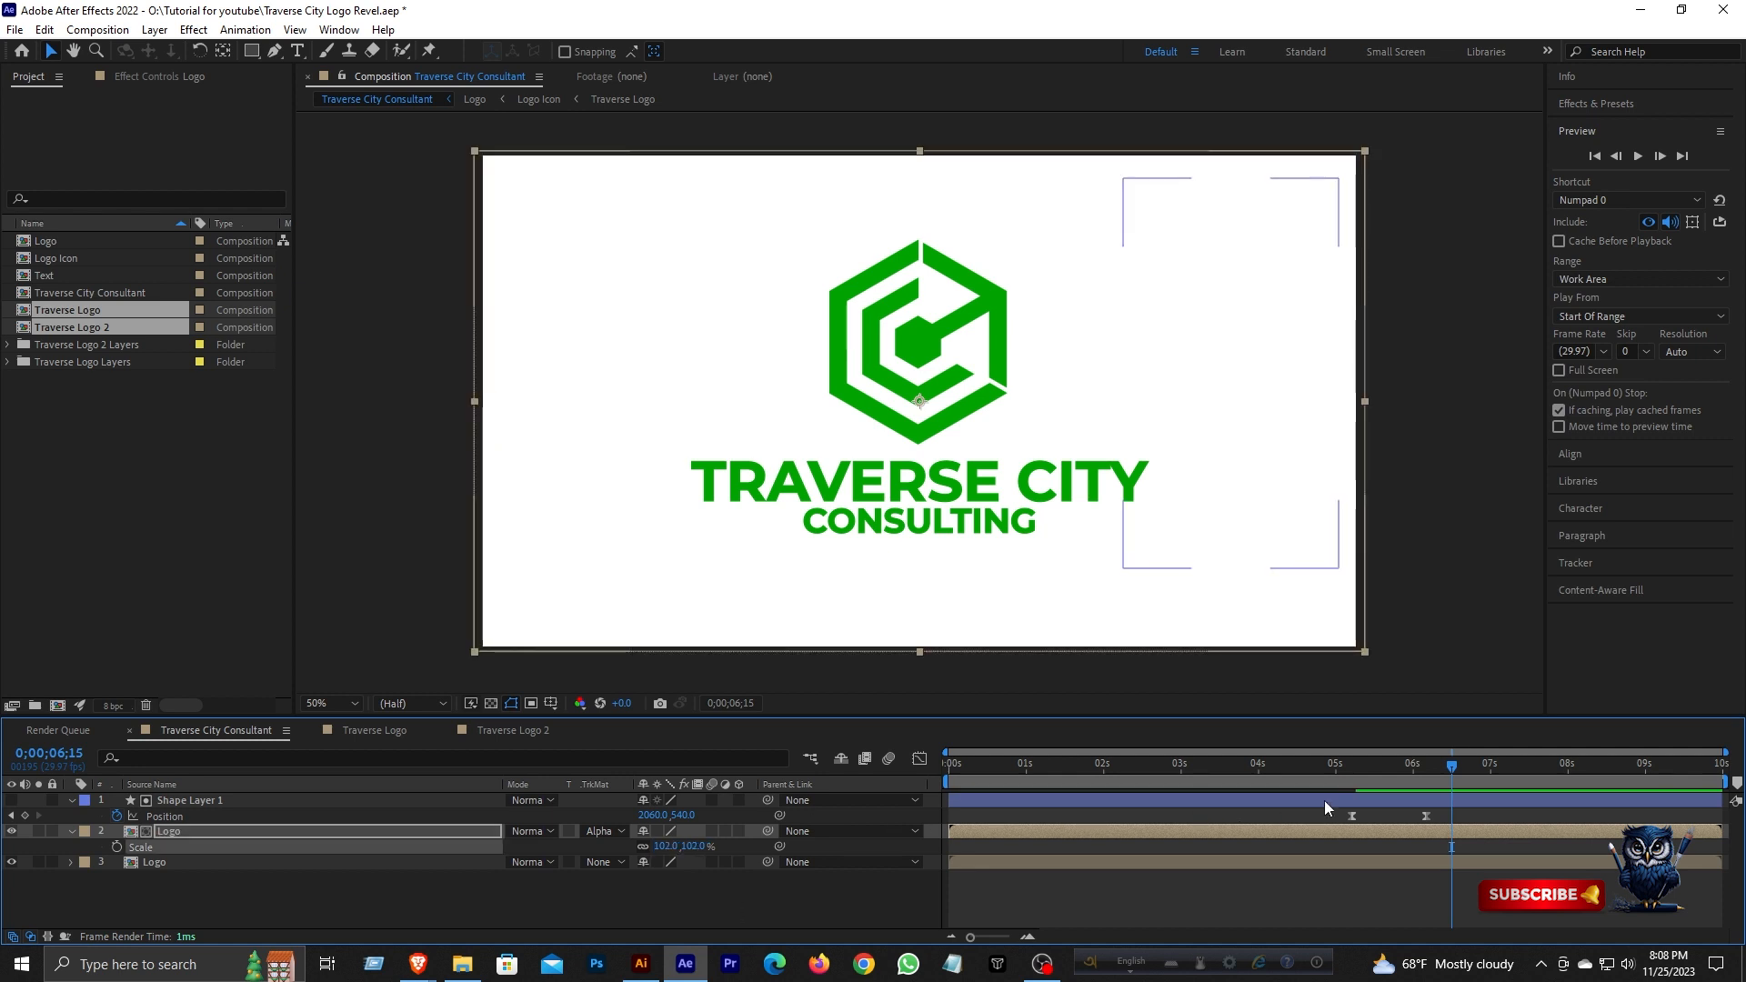
pyautogui.moveTo(1398, 778); pyautogui.dragTo(943, 772)
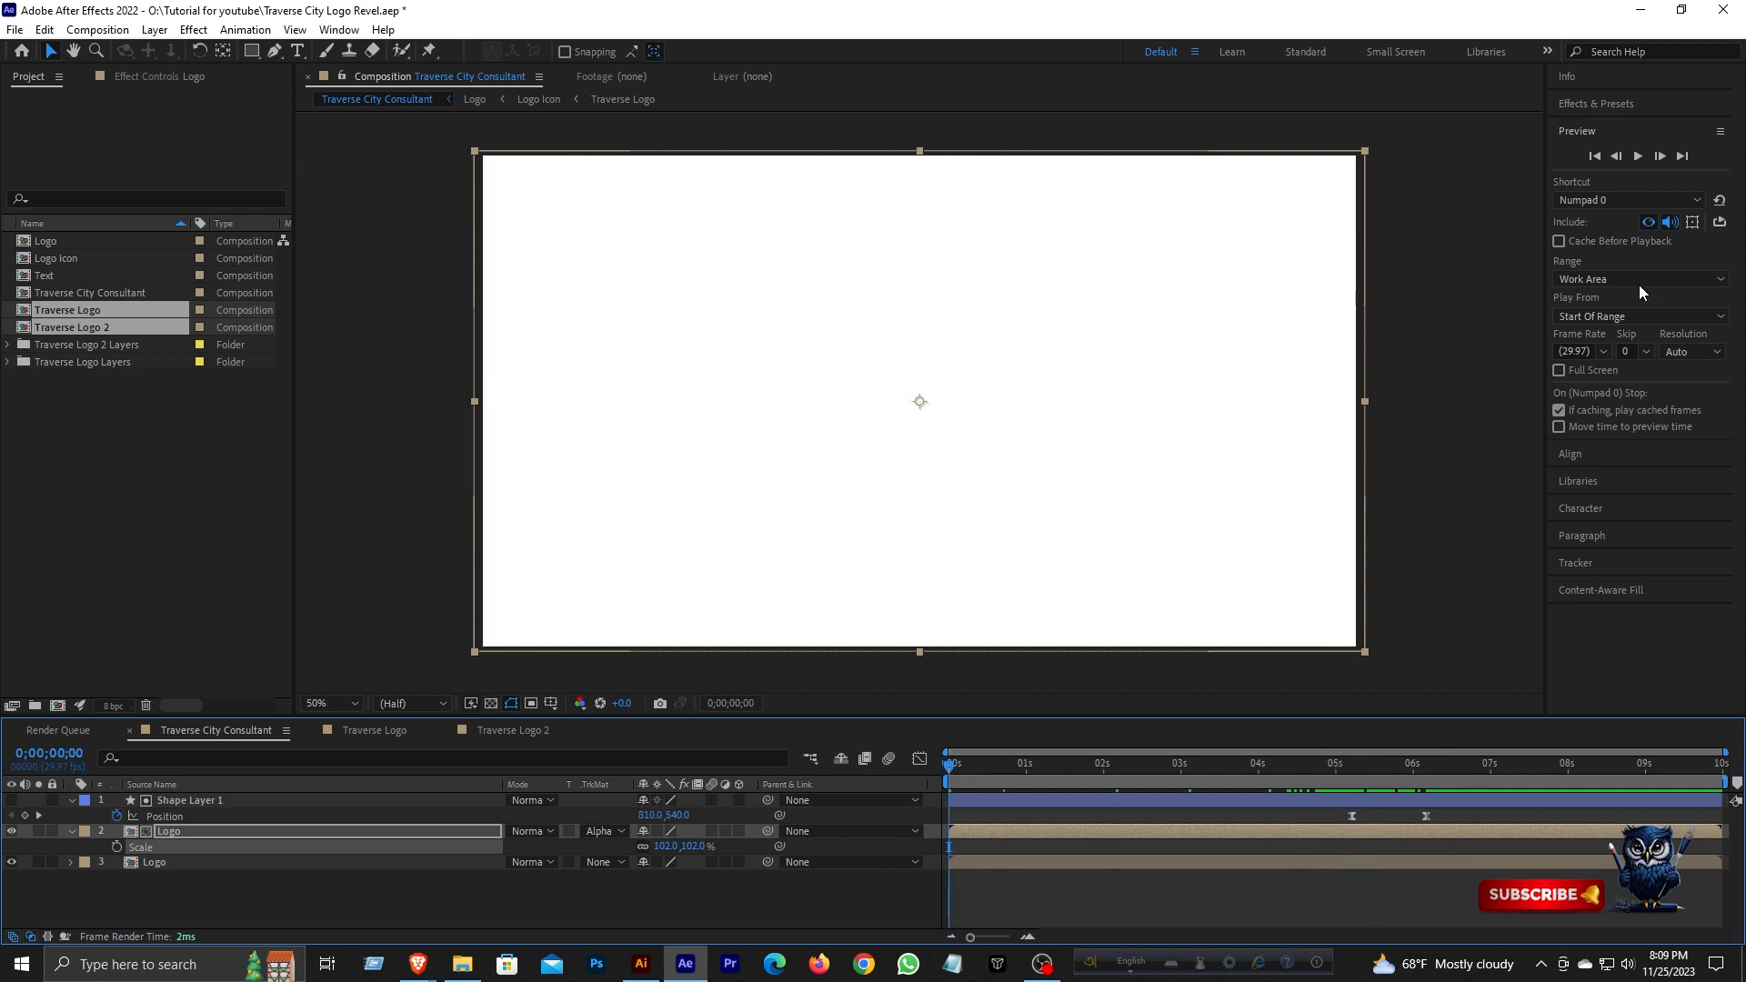
pyautogui.click(1635, 158)
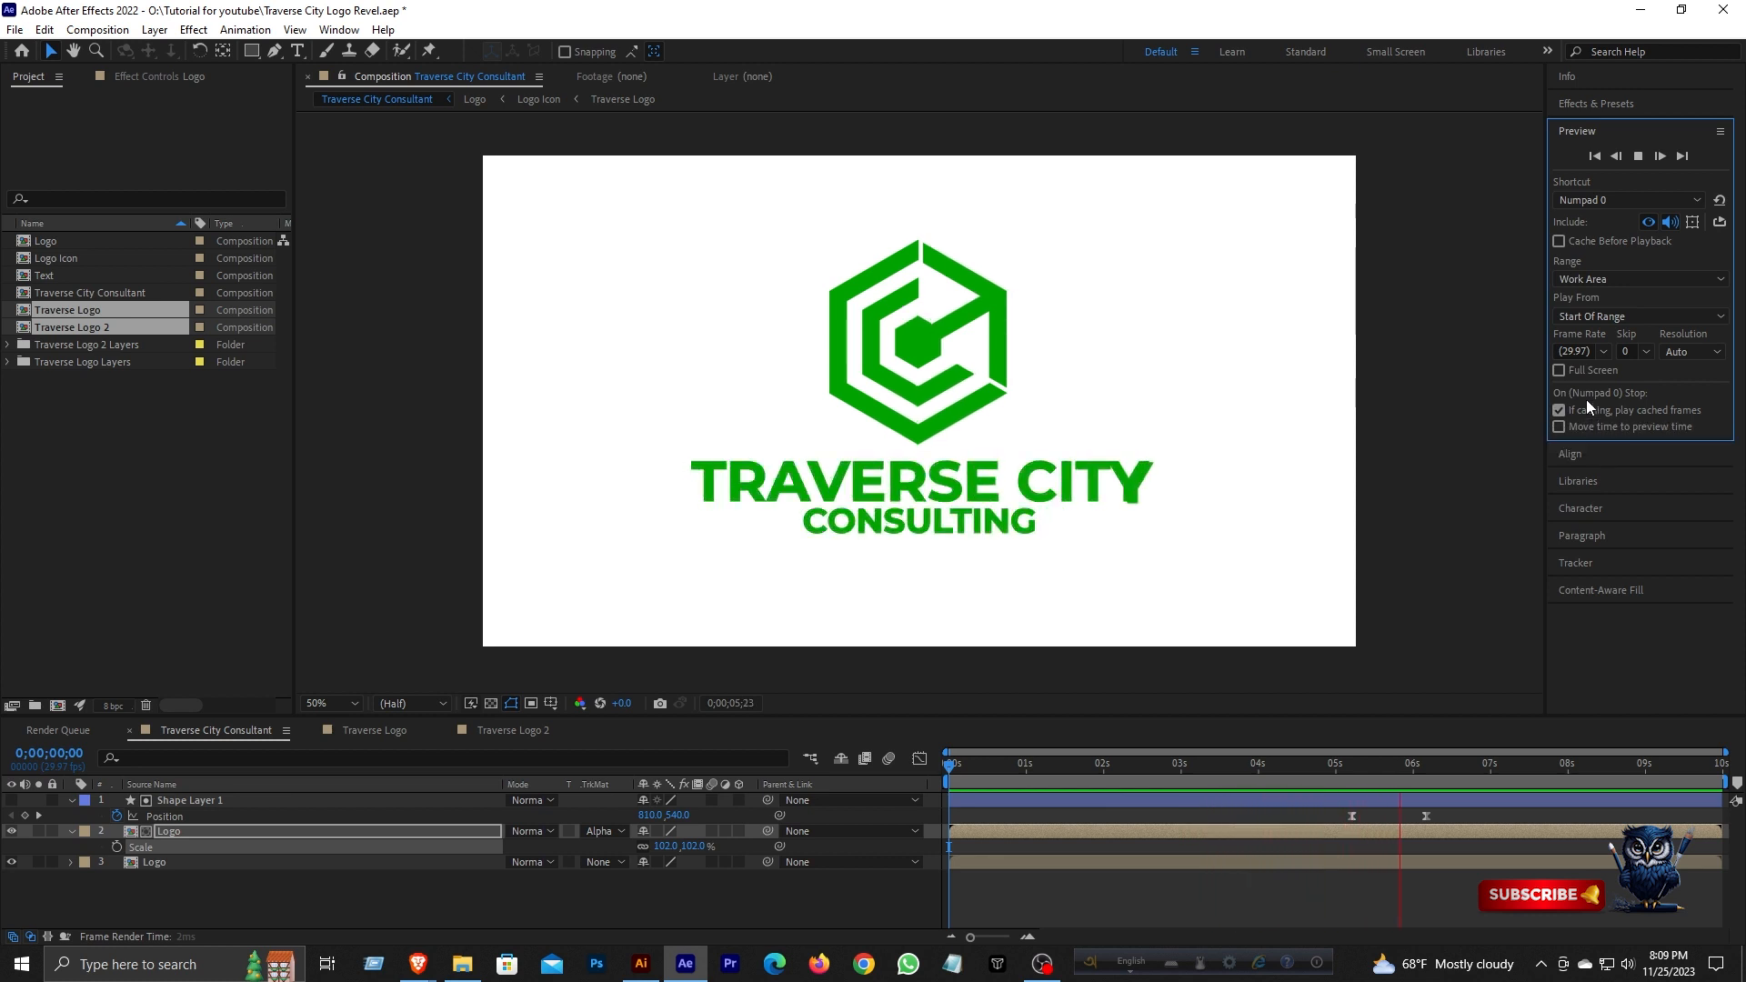
# - Apply Gaussian Blur (Legacy) to the matted upper Logo layer and set its Blurriness to 9.6
pyautogui.moveTo(1315, 772); pyautogui.dragTo(1377, 759)
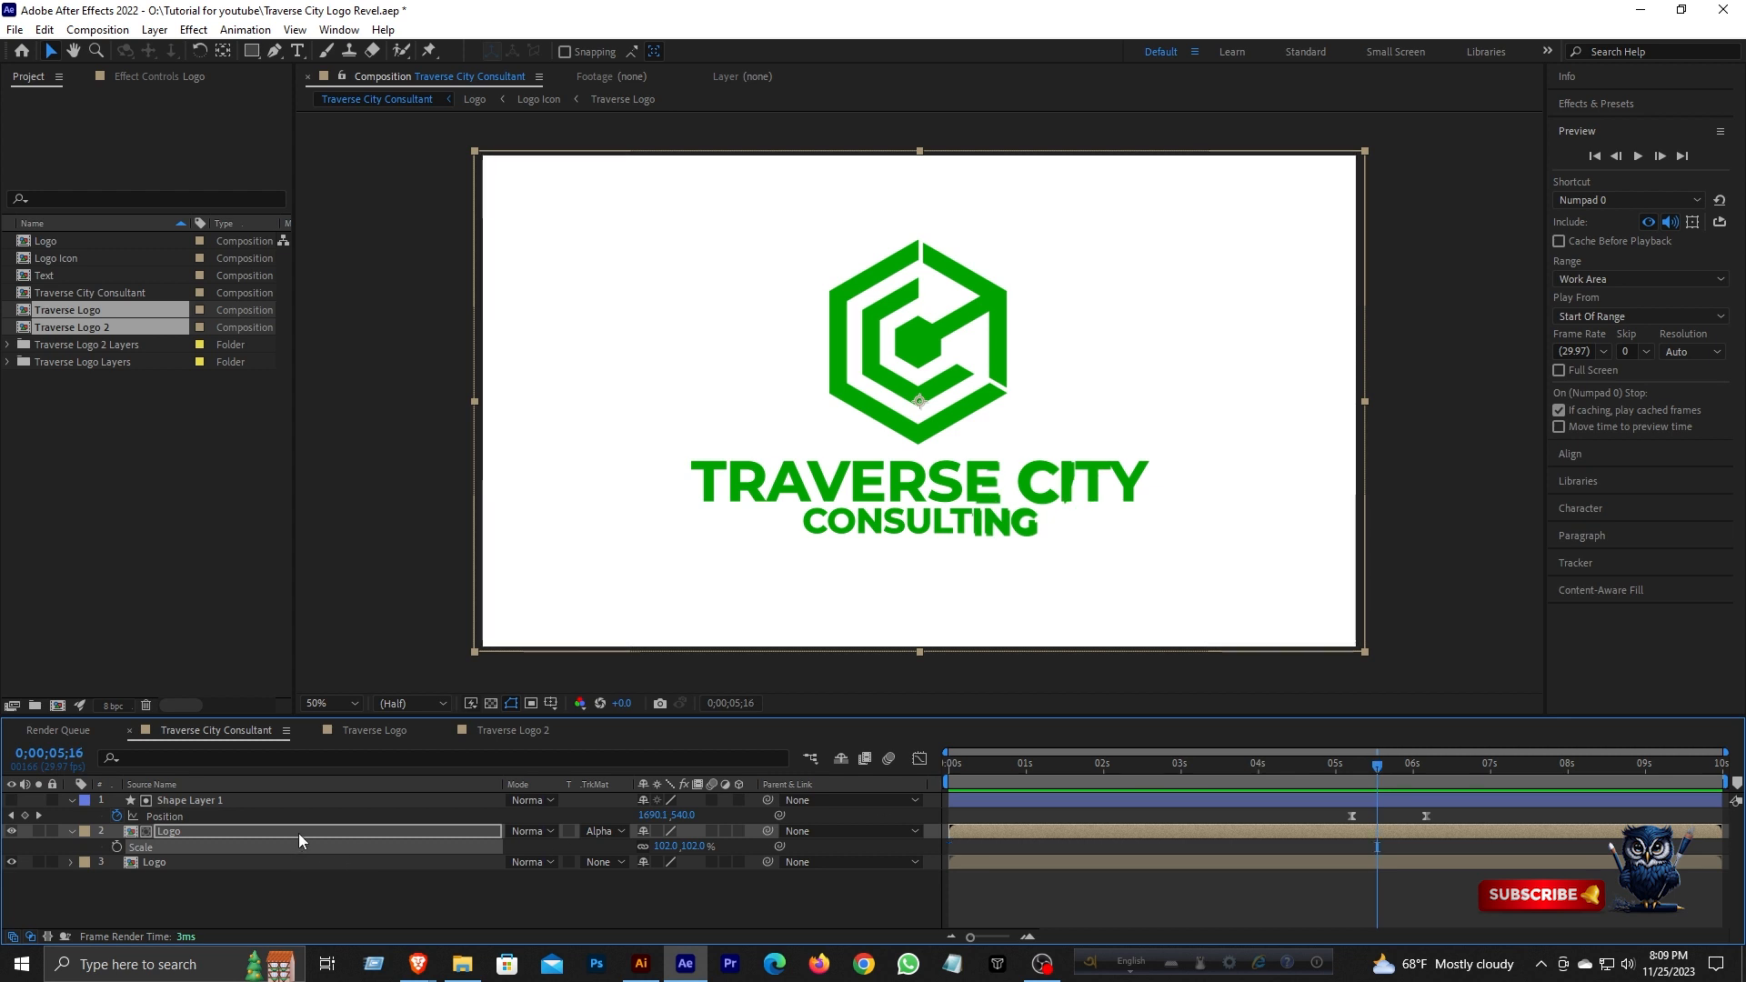
pyautogui.press('Return')
pyautogui.click(1614, 103)
pyautogui.click(1645, 126)
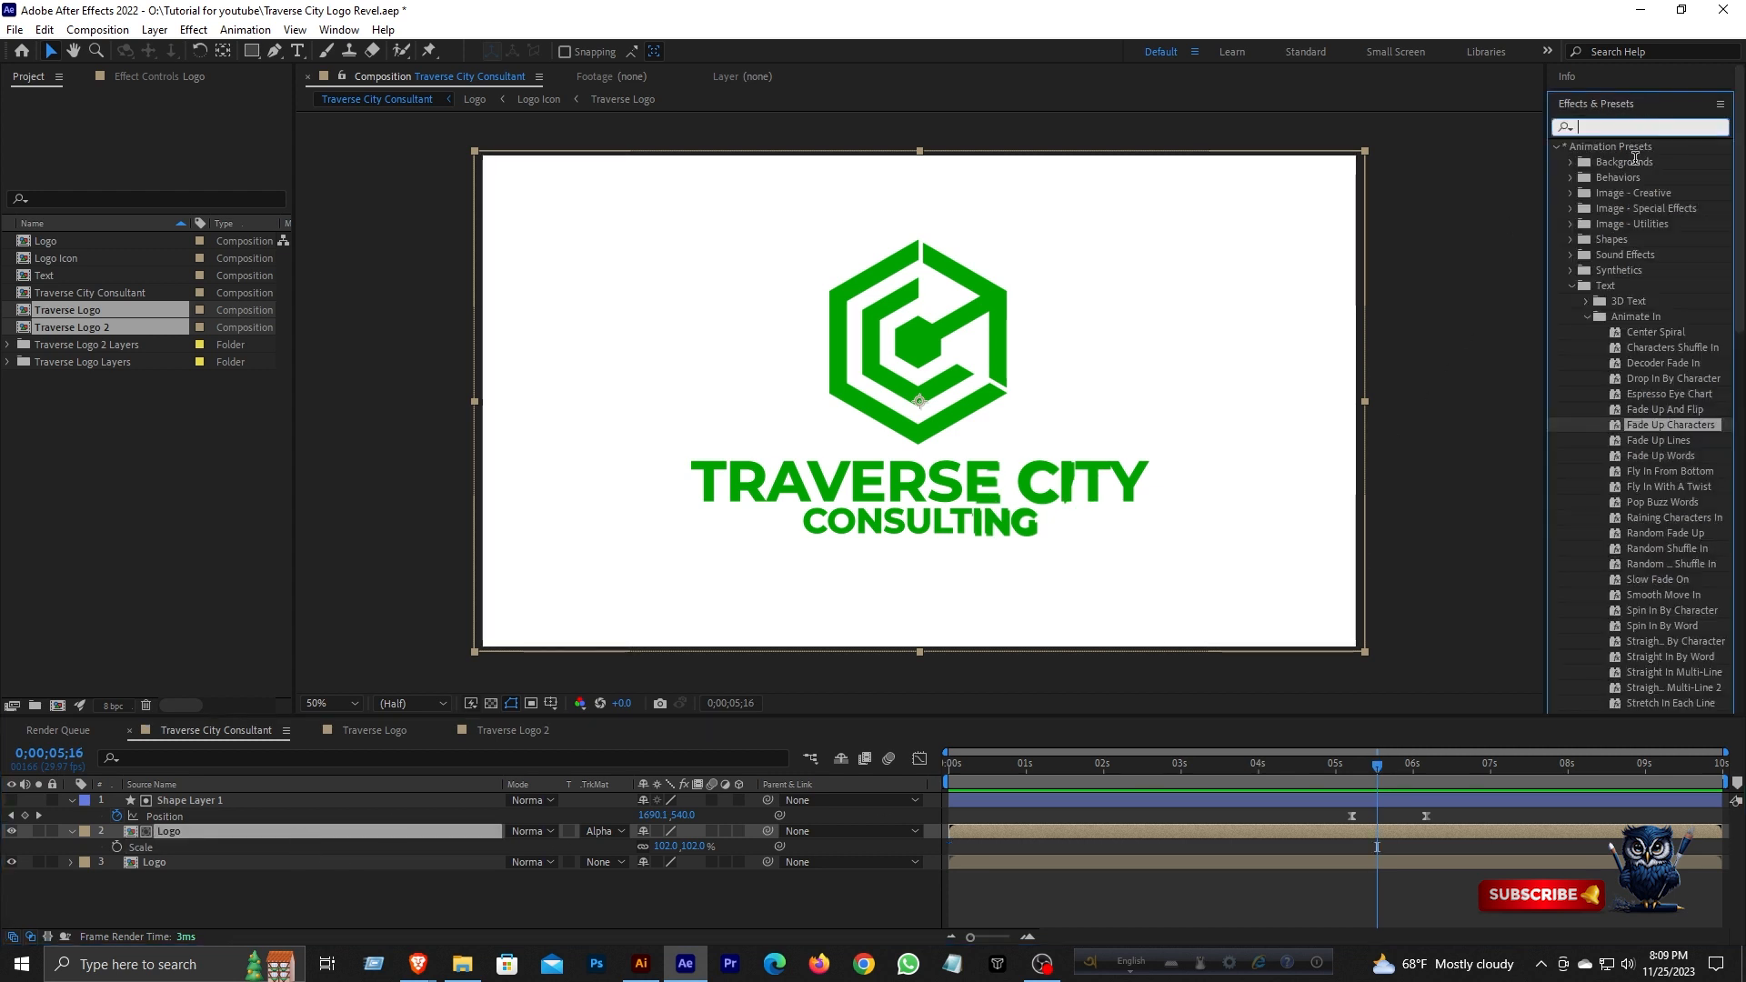
pyautogui.write('blur')
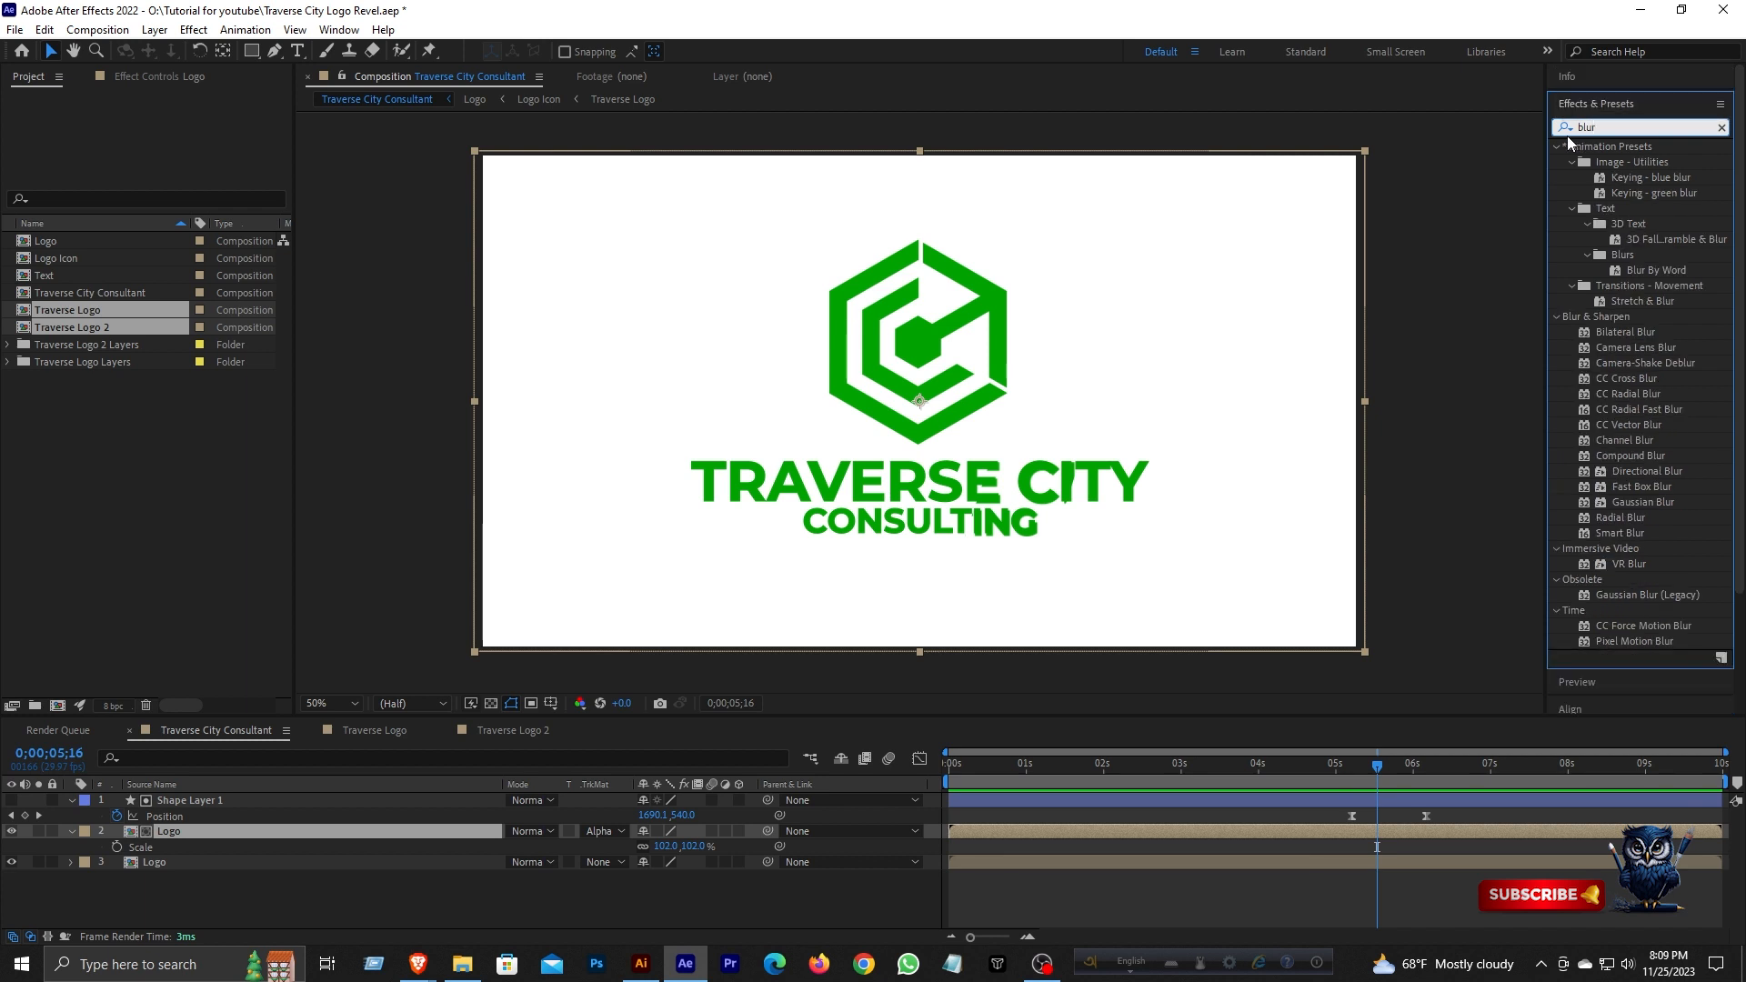
pyautogui.moveTo(1651, 594); pyautogui.dragTo(194, 822)
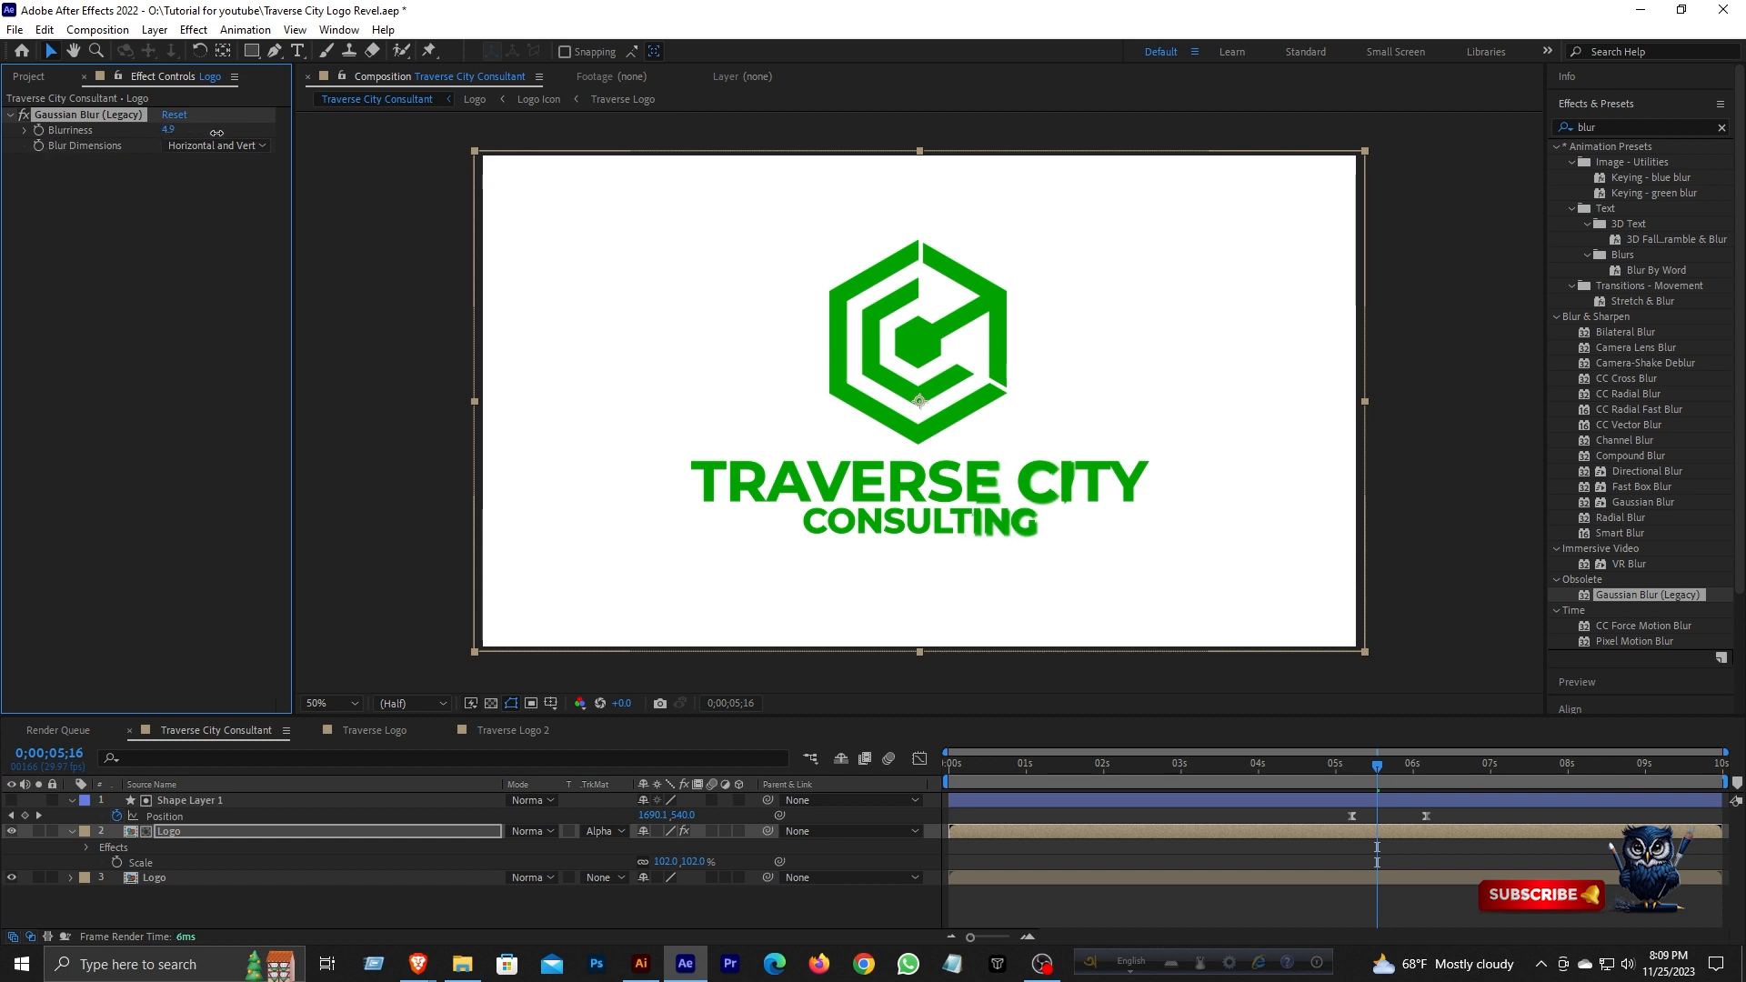
pyautogui.moveTo(1380, 770)
pyautogui.mouseDown()
pyautogui.moveTo(1403, 769)
pyautogui.moveTo(1333, 780)
pyautogui.moveTo(1387, 769)
pyautogui.mouseUp()
pyautogui.moveTo(170, 134); pyautogui.dragTo(194, 137)
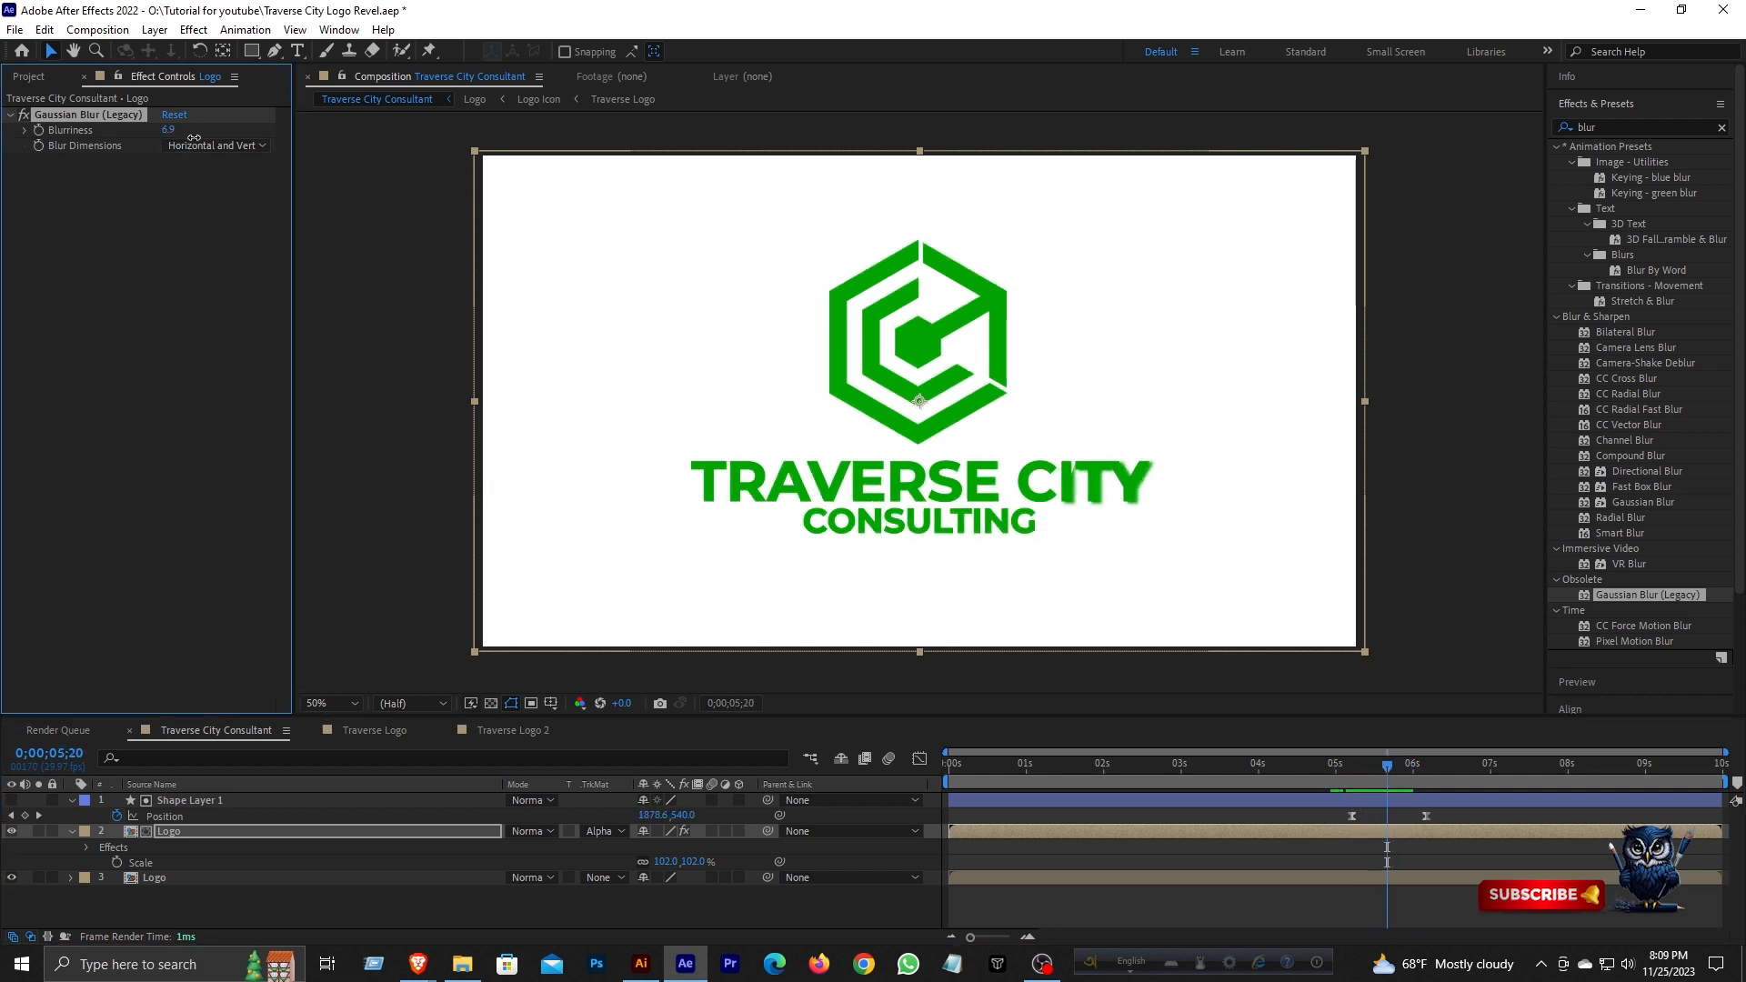
pyautogui.moveTo(1386, 771)
pyautogui.mouseDown()
pyautogui.moveTo(1299, 767)
pyautogui.moveTo(1417, 773)
pyautogui.moveTo(1350, 766)
pyautogui.moveTo(1405, 766)
pyautogui.moveTo(1371, 764)
pyautogui.mouseUp()
# - Duplicate the matted Logo layer together with its matte, Shape Layer 1
pyautogui.click(238, 831)
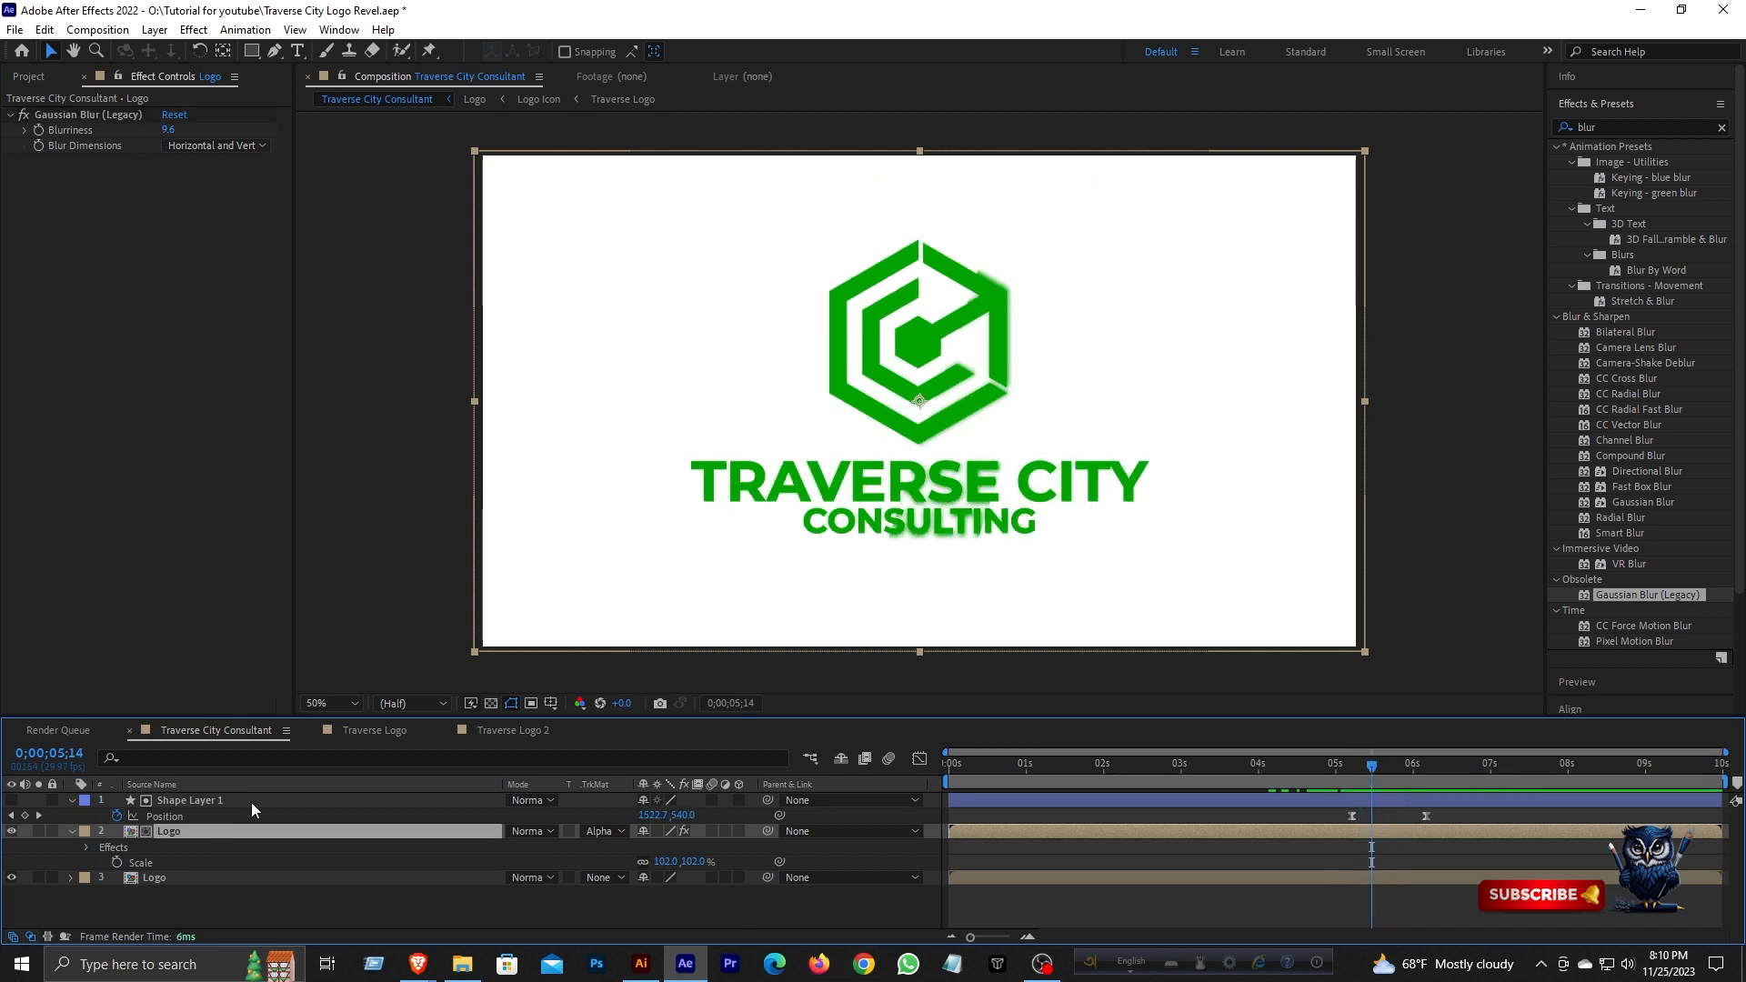
pyautogui.keyDown('ctrl'); pyautogui.click(251, 803); pyautogui.keyUp('ctrl')
pyautogui.hotkey('ctrl', 'd')
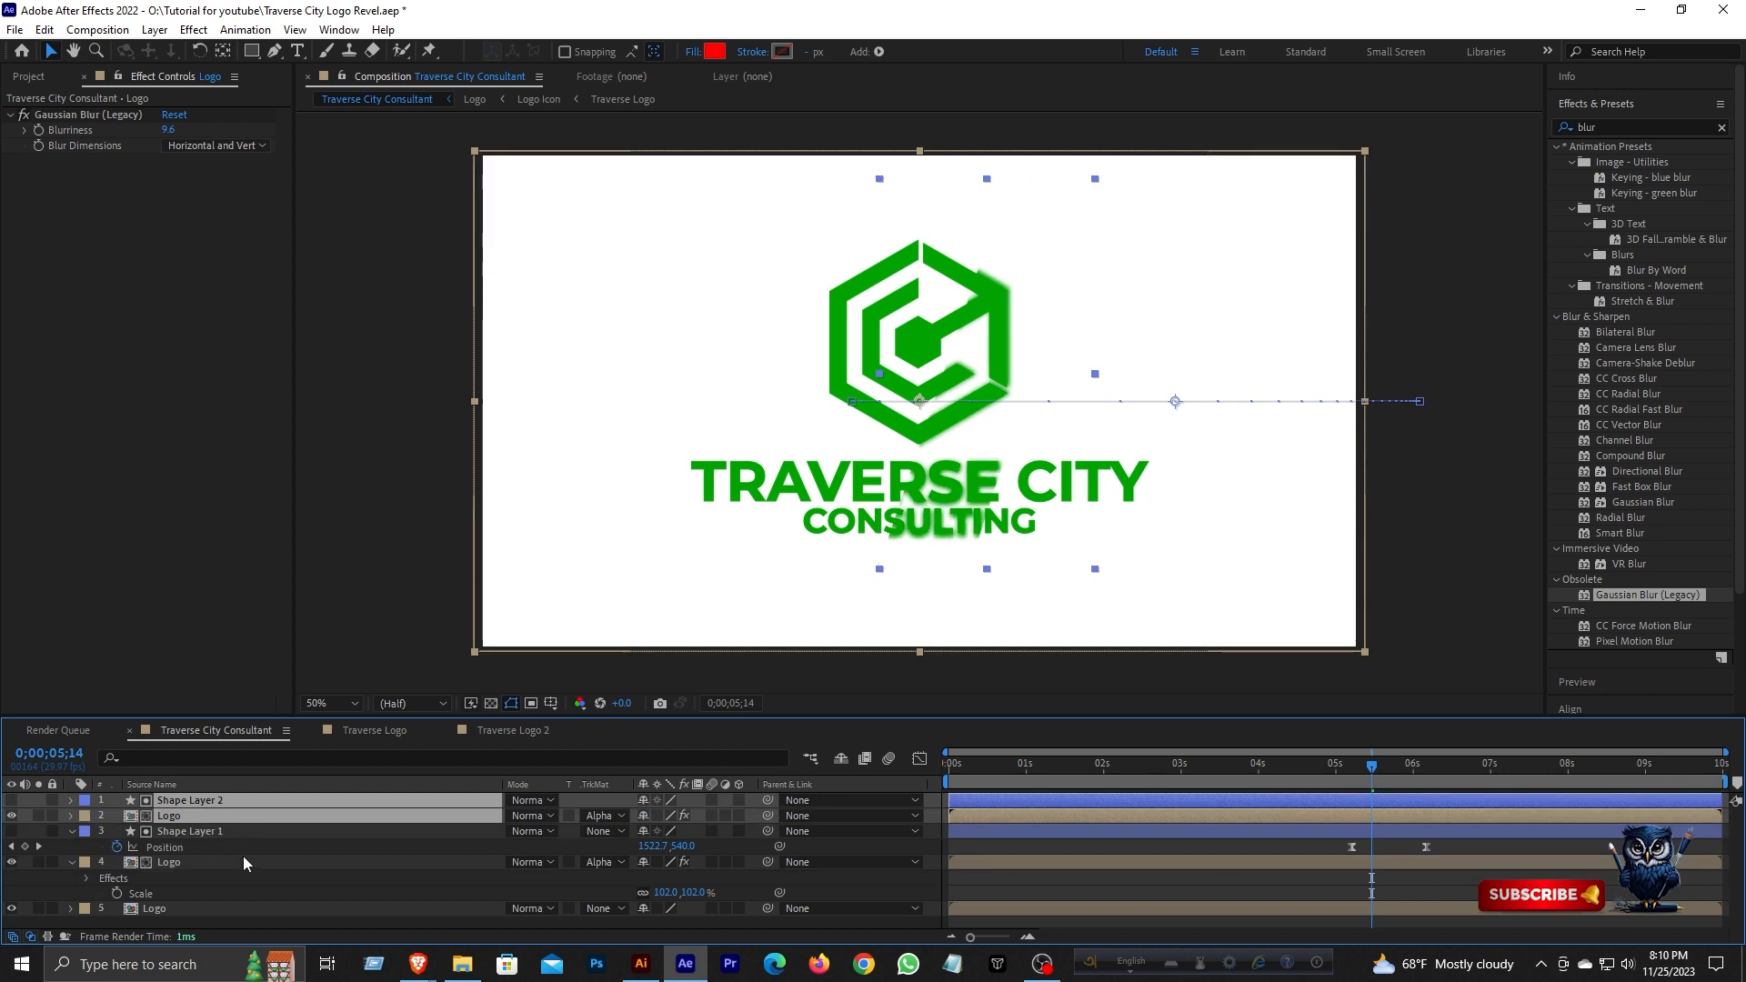
# - Delay both Position keyframes of Shape Layer 2 by about 18 frames and preview the double sweep
pyautogui.click(309, 831)
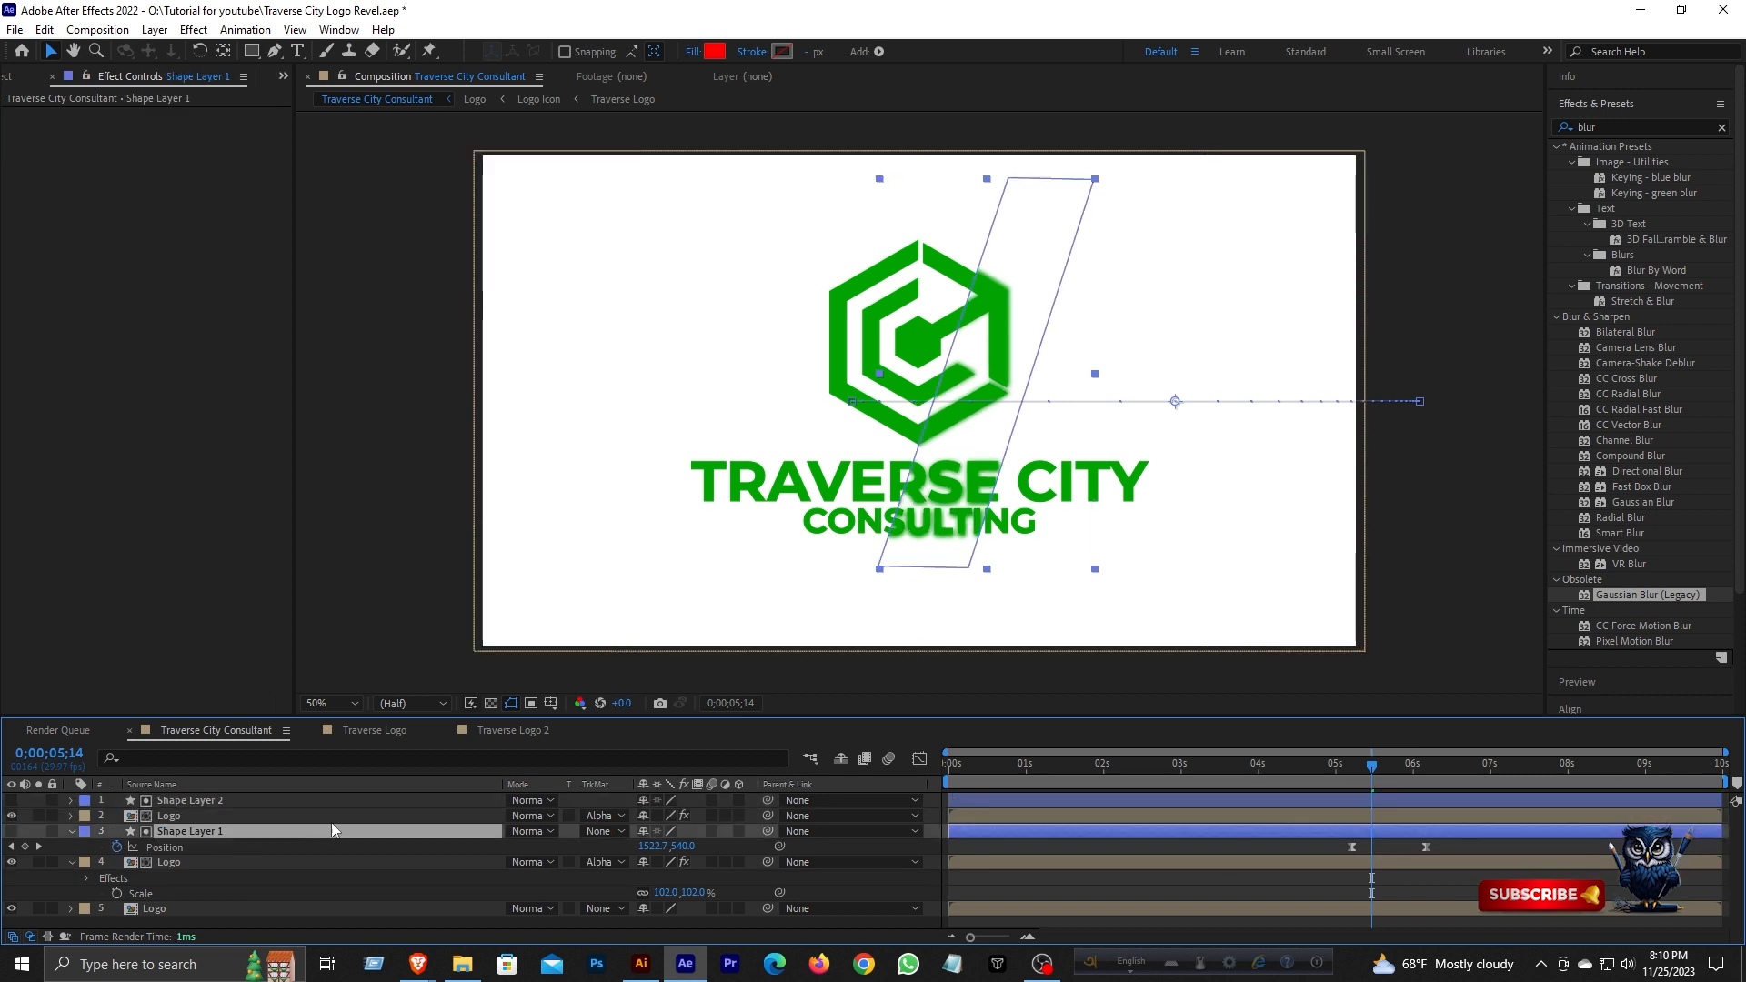
pyautogui.click(345, 814)
pyautogui.click(379, 797)
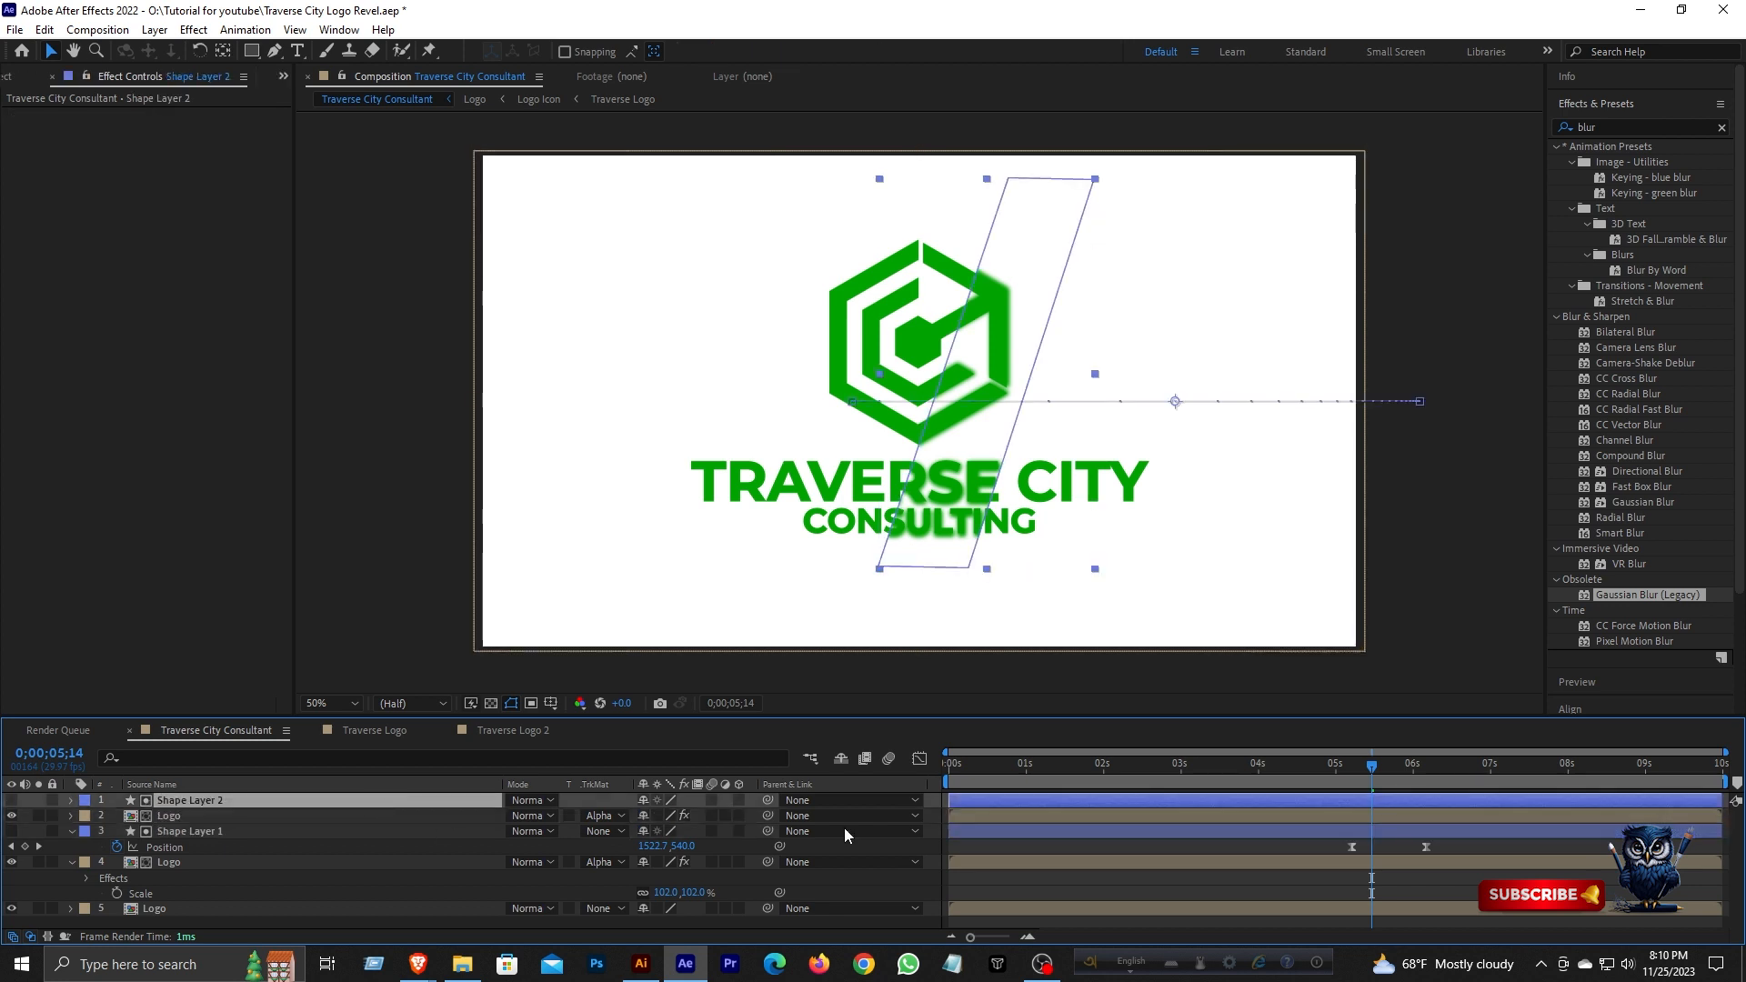
pyautogui.press('u')
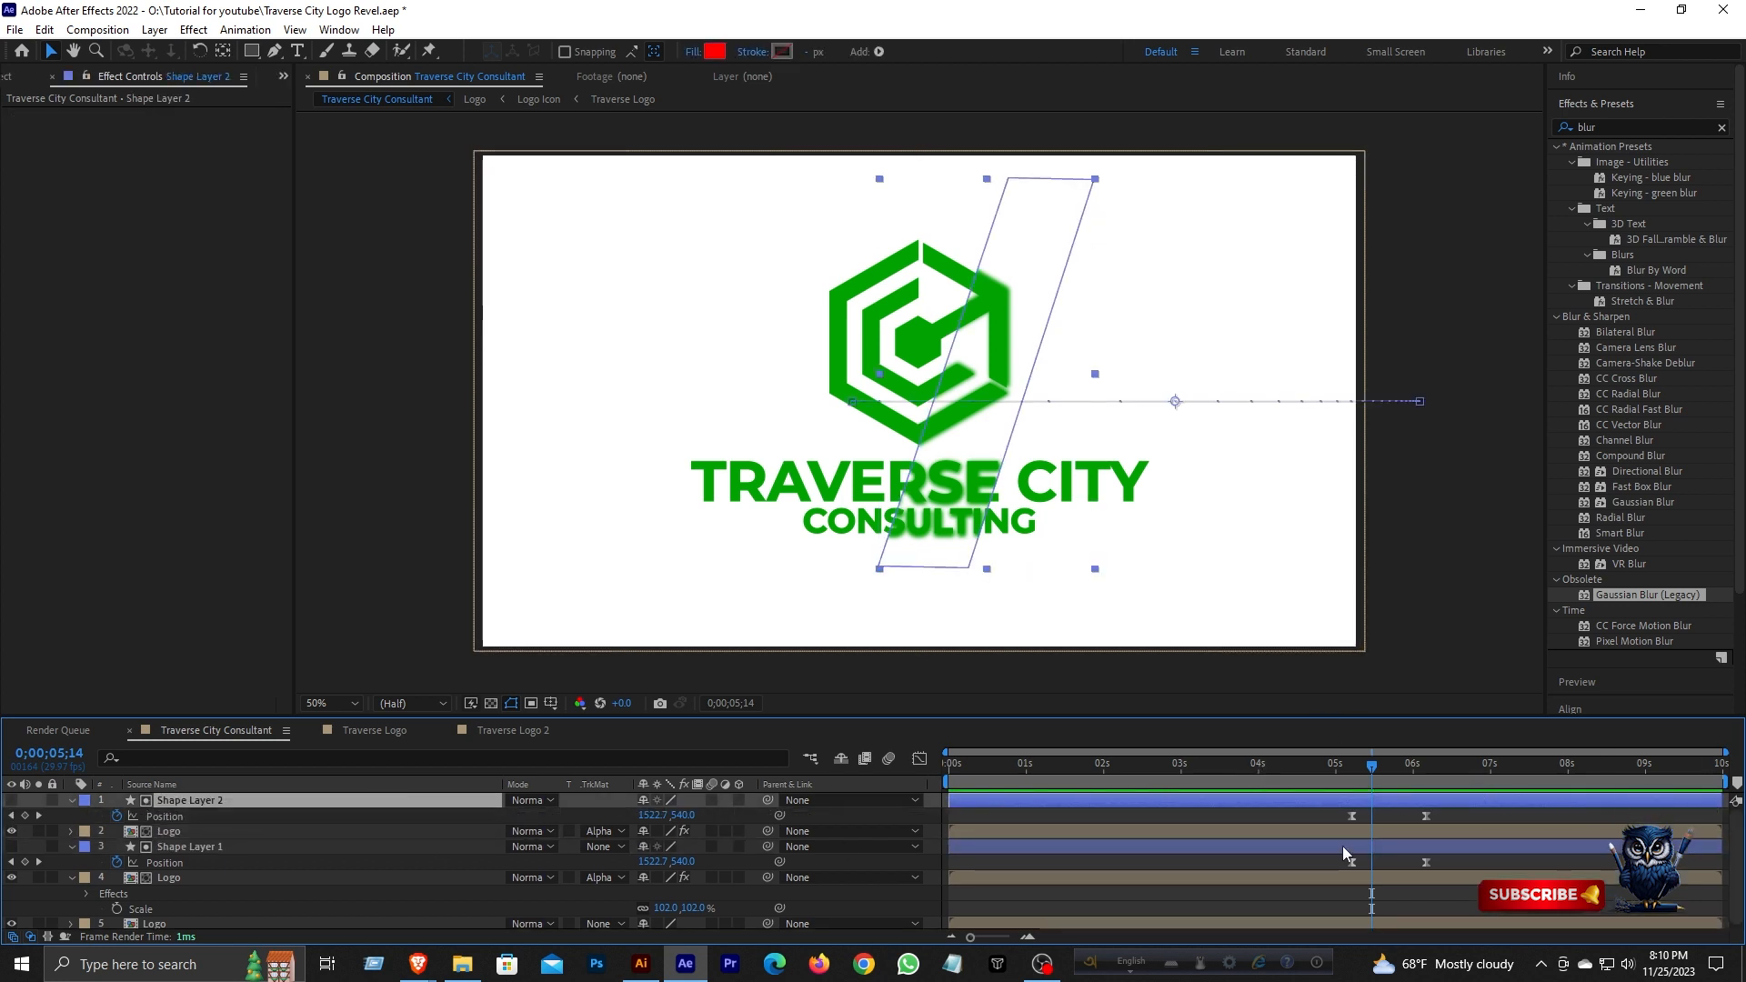
pyautogui.moveTo(1330, 823); pyautogui.dragTo(970, 765)
pyautogui.click(1635, 103)
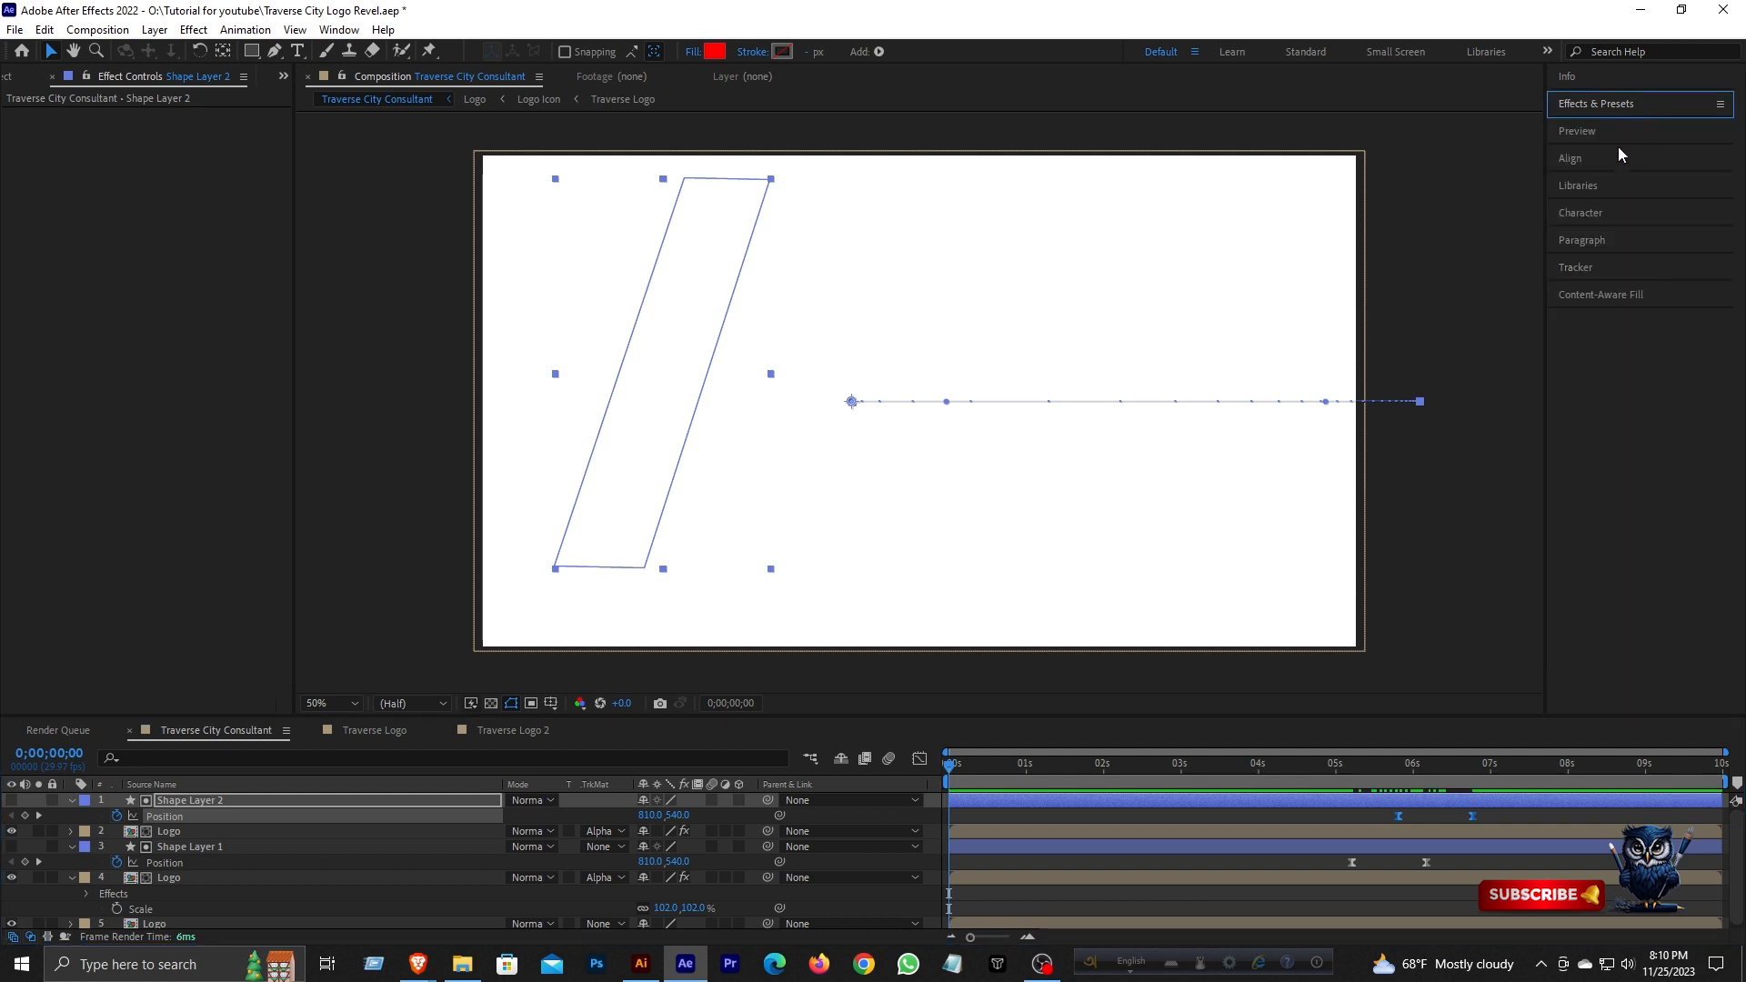
pyautogui.click(1608, 130)
pyautogui.click(1639, 157)
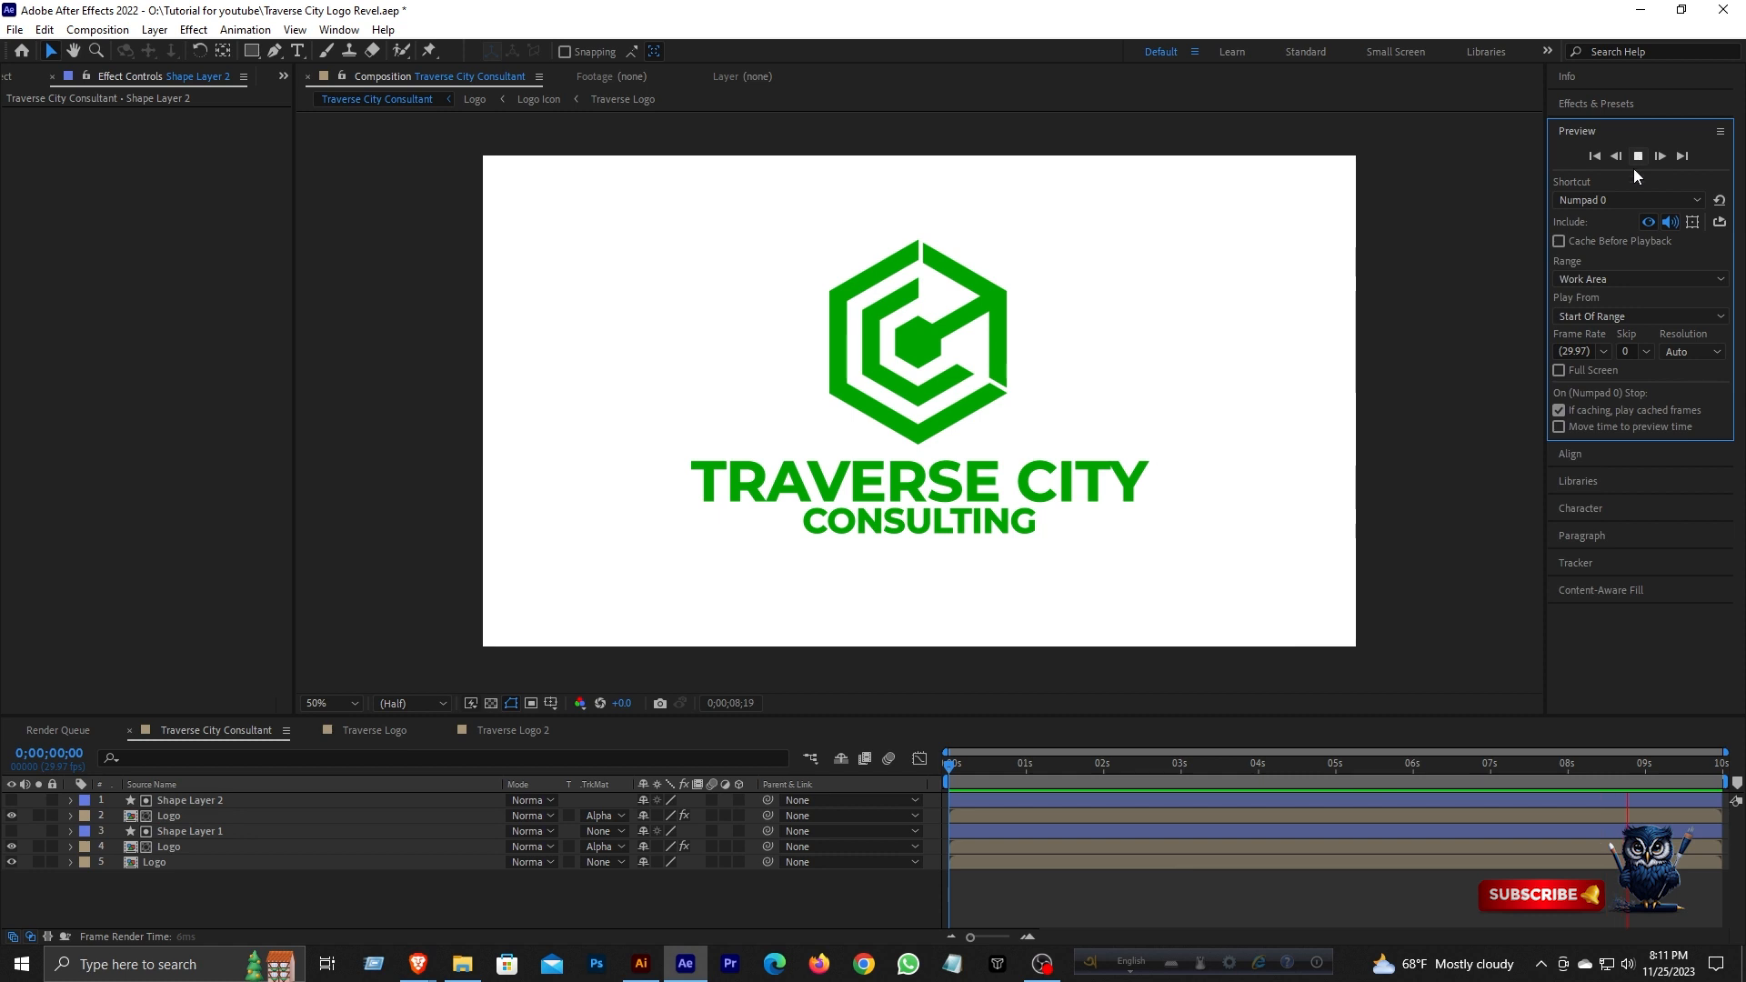
# - Pre-compose all five layers as "Logo Comp" and turn the new composition layer into a 3D layer
pyautogui.moveTo(968, 766); pyautogui.dragTo(1441, 795)
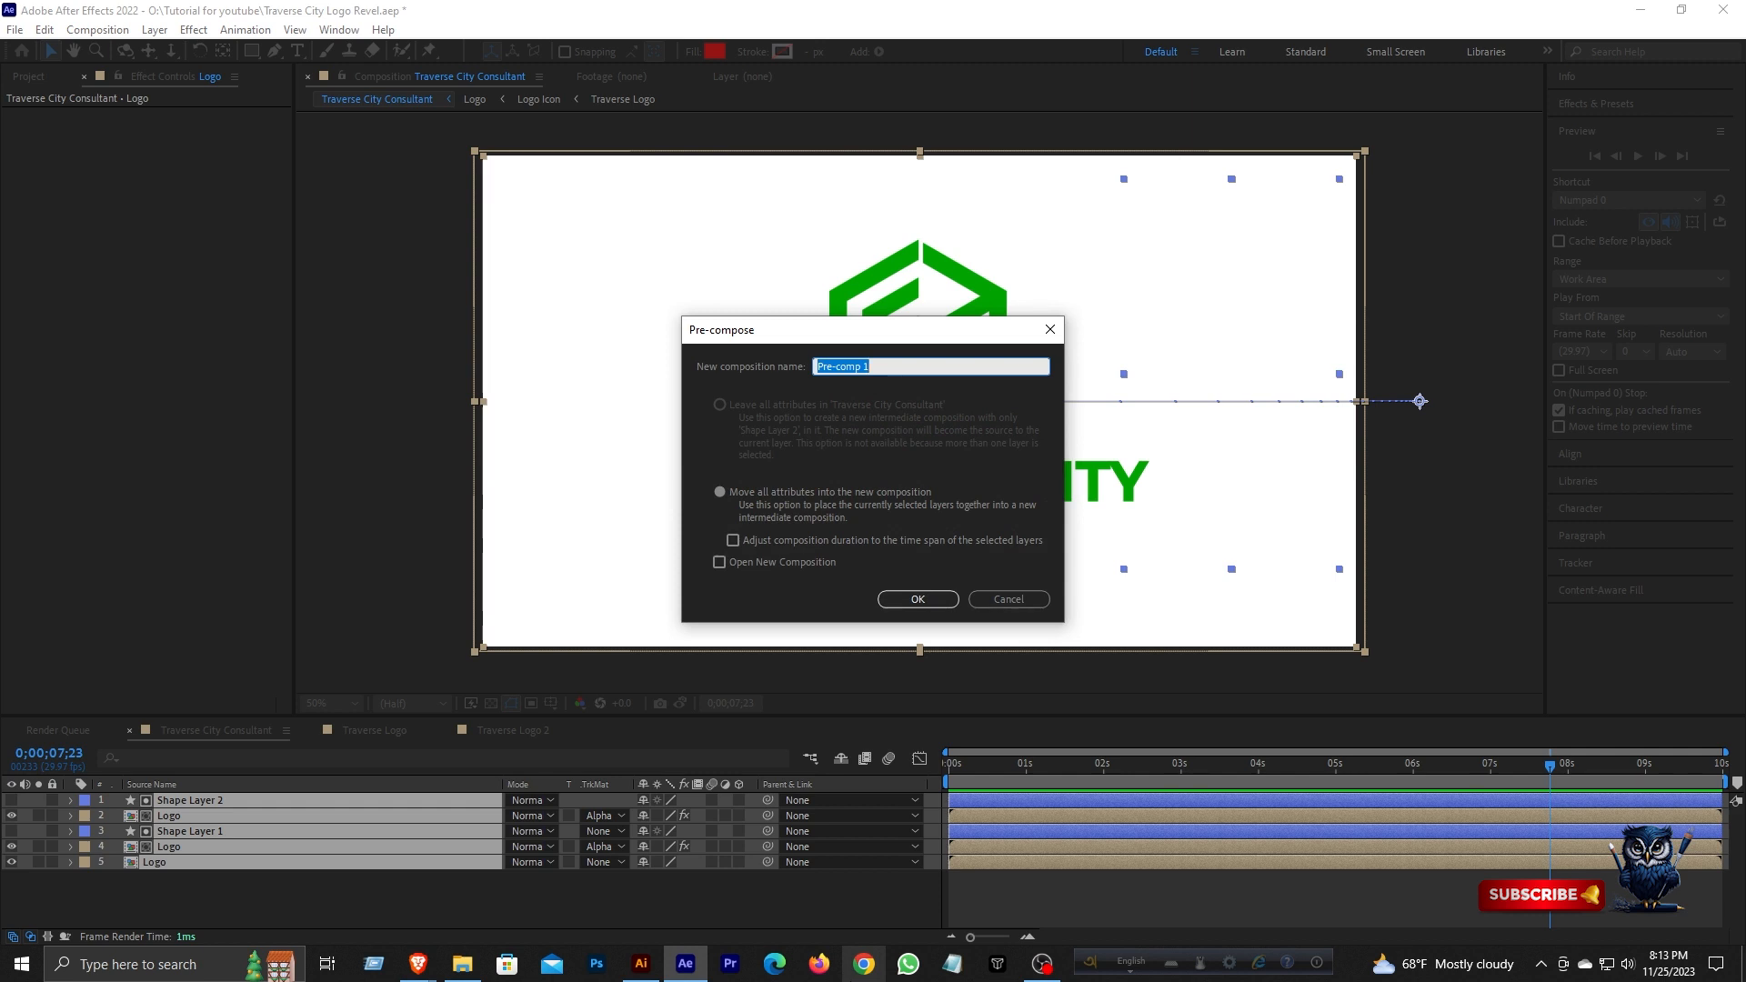
pyautogui.write('Logo Comp')
pyautogui.press('Return')
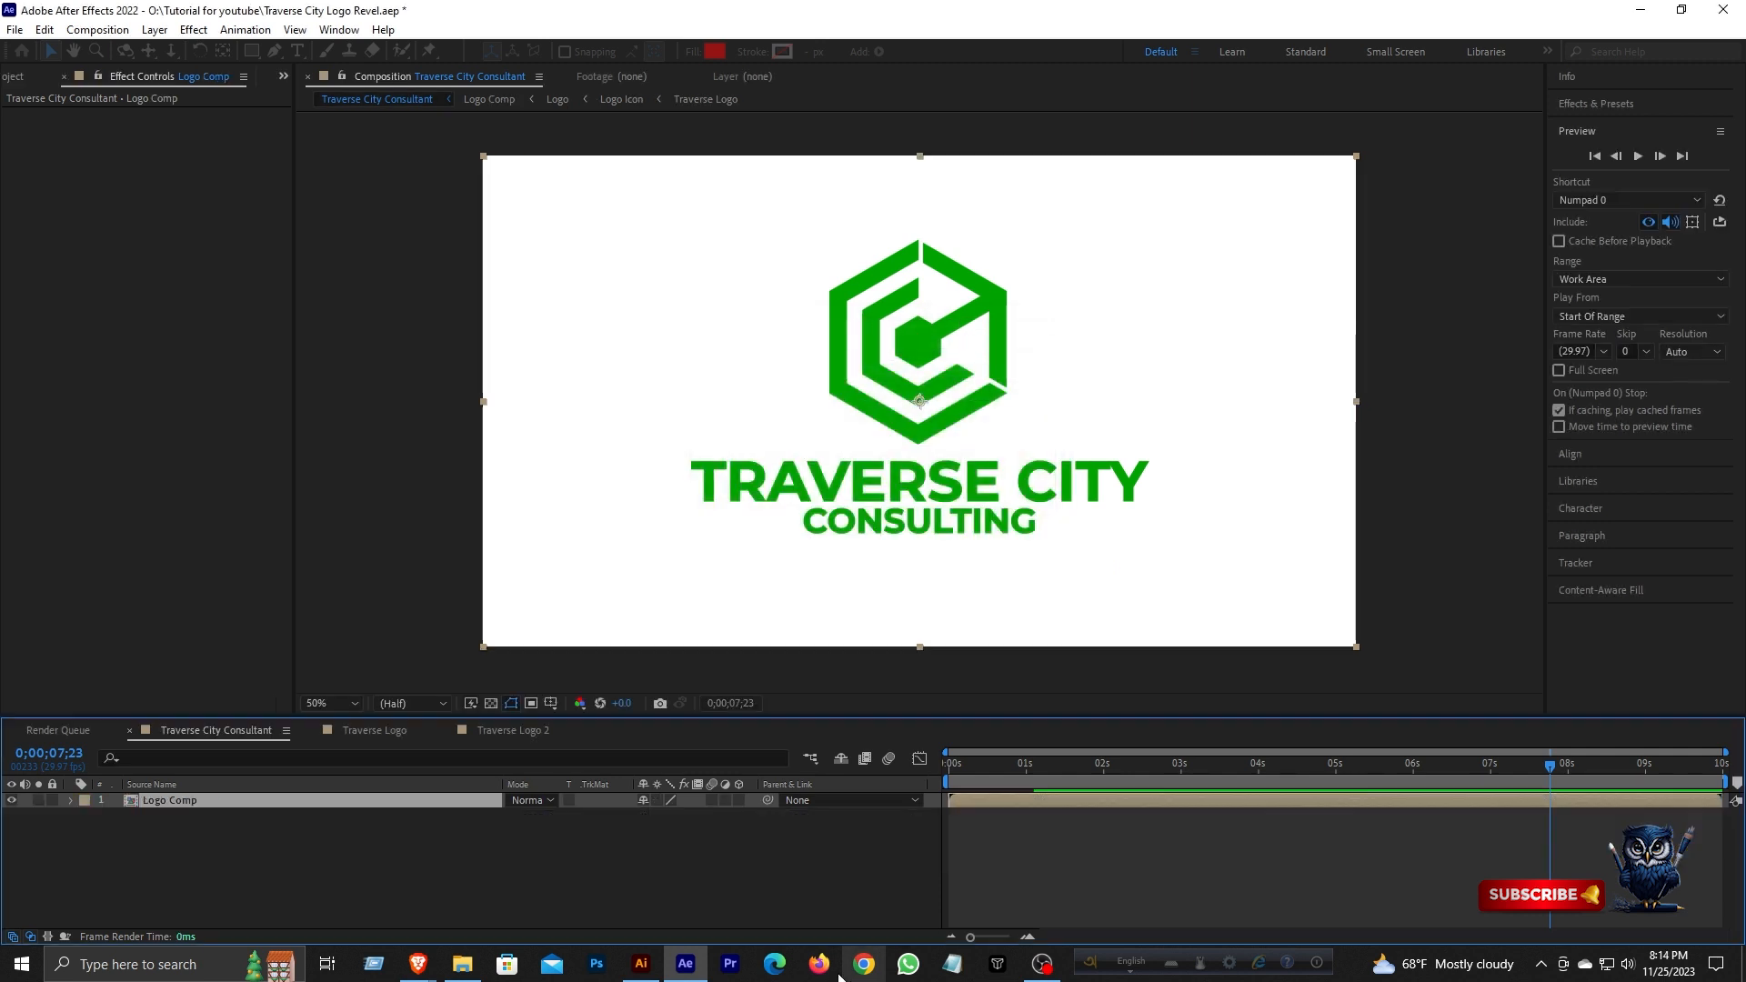
pyautogui.moveTo(980, 768); pyautogui.dragTo(944, 767)
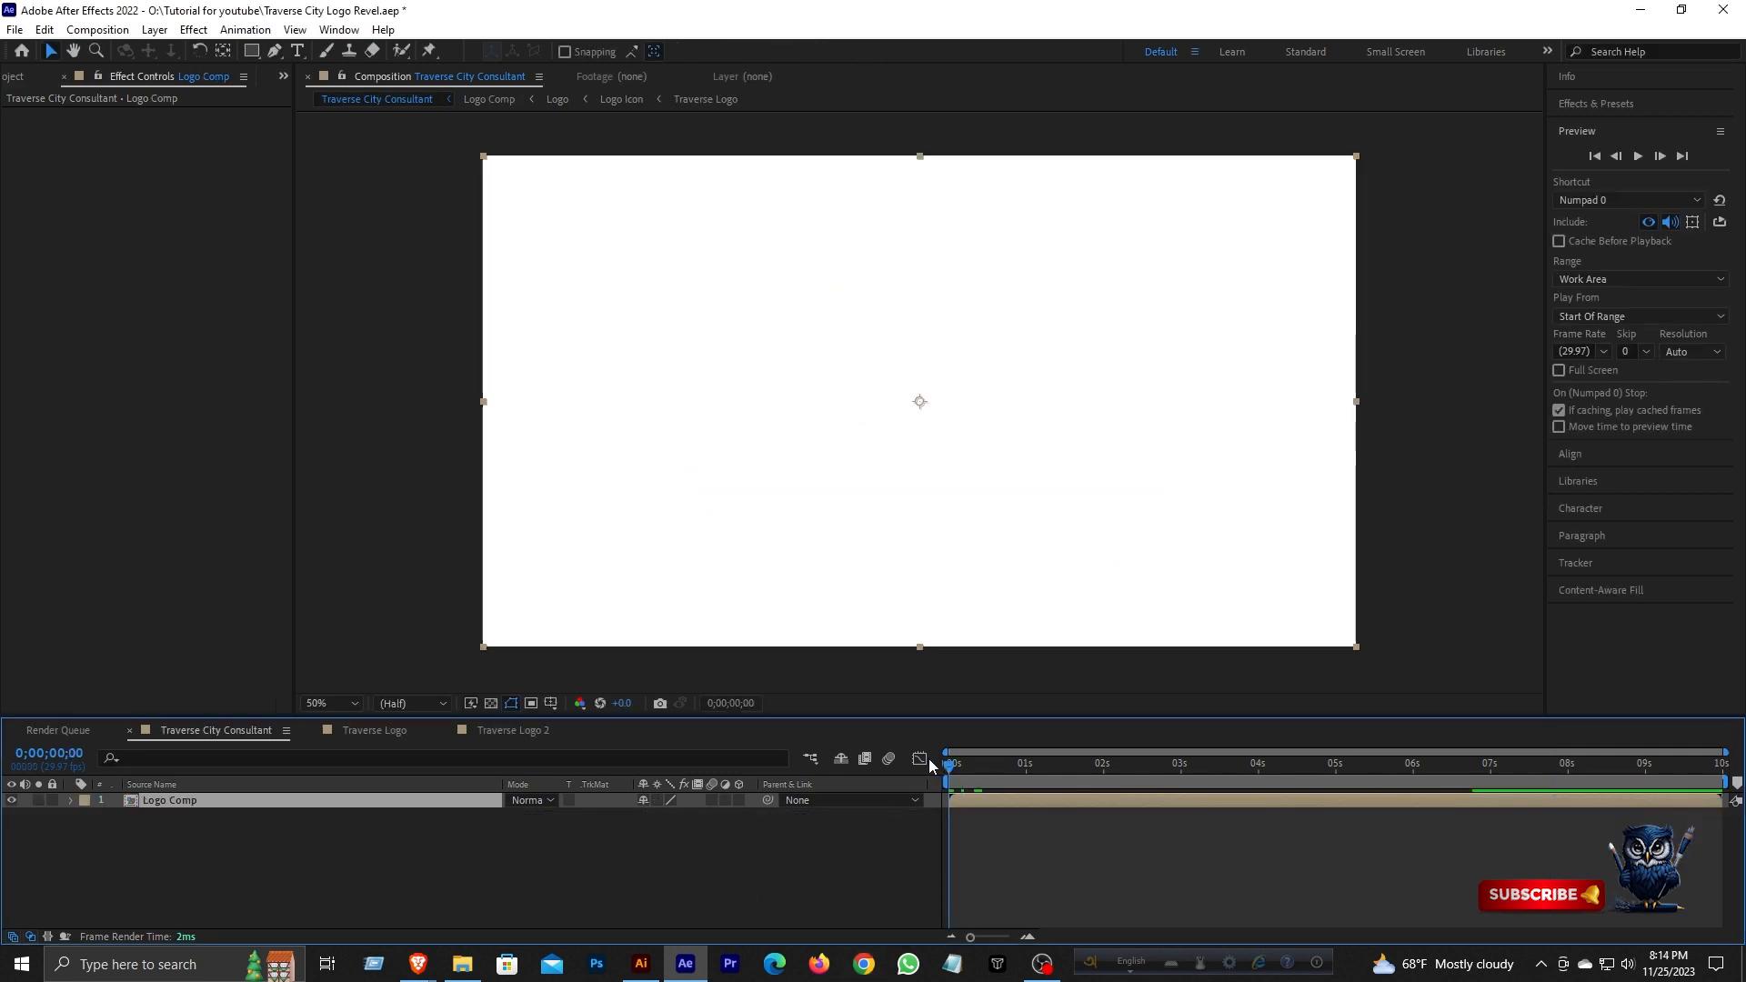
pyautogui.click(738, 804)
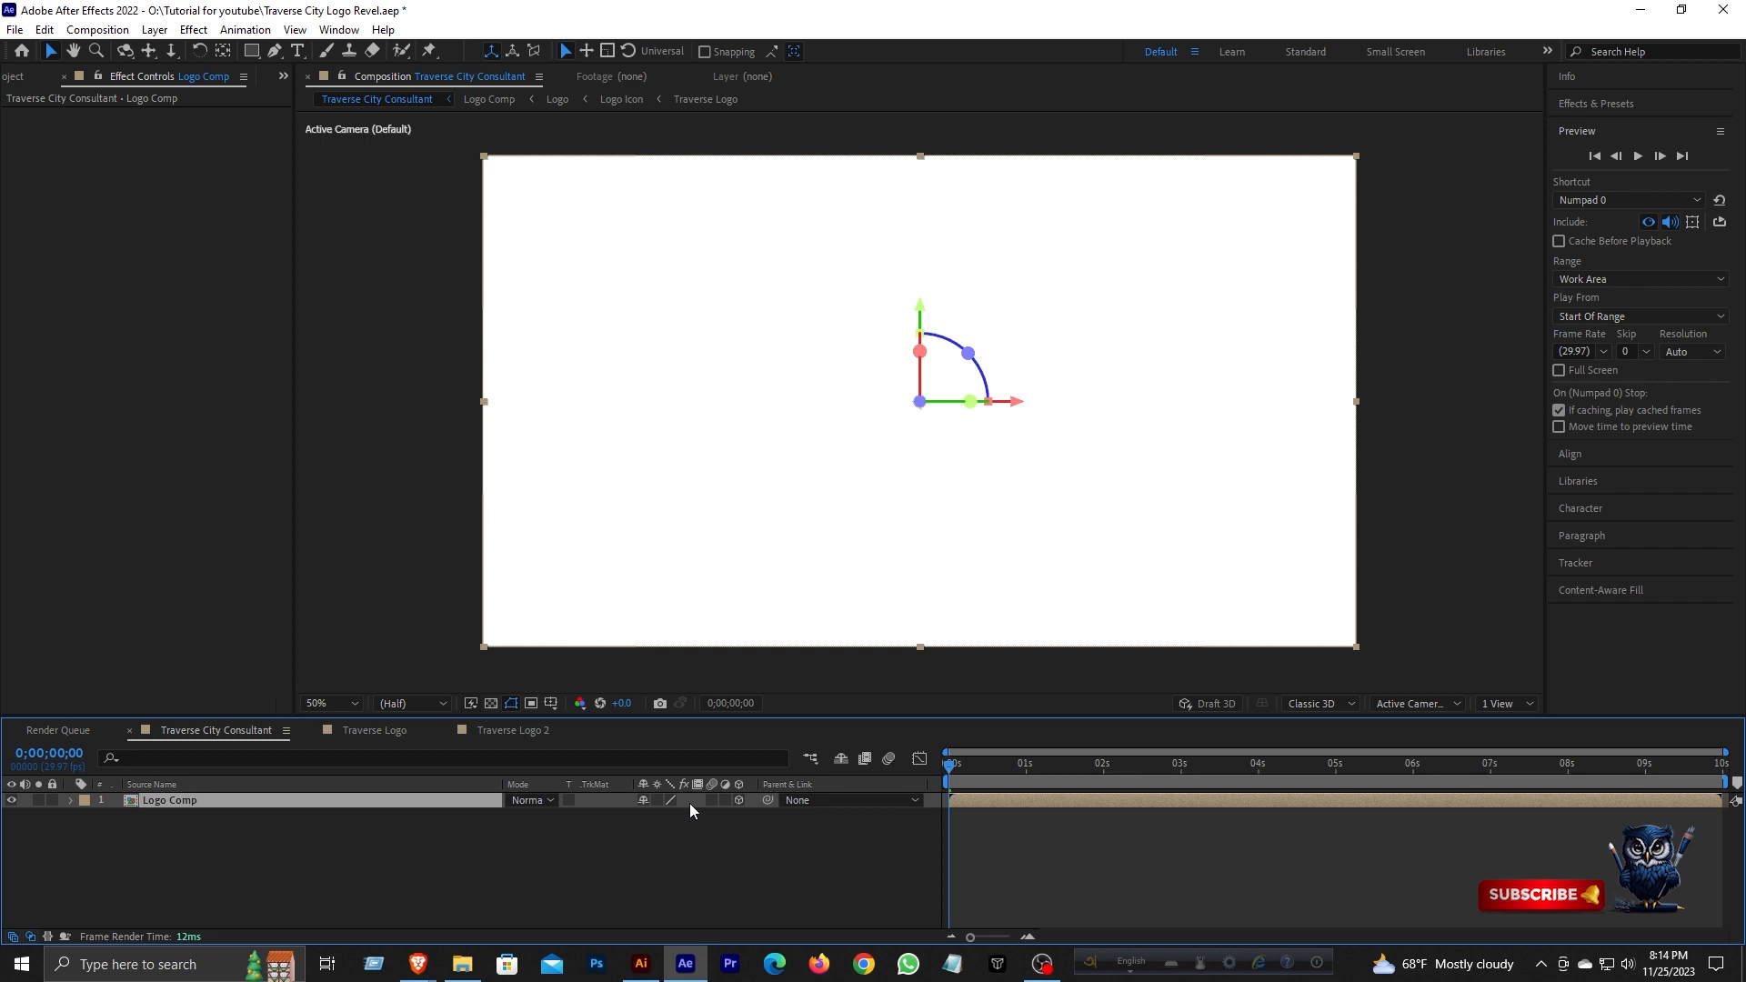
pyautogui.moveTo(952, 770); pyautogui.dragTo(1346, 778)
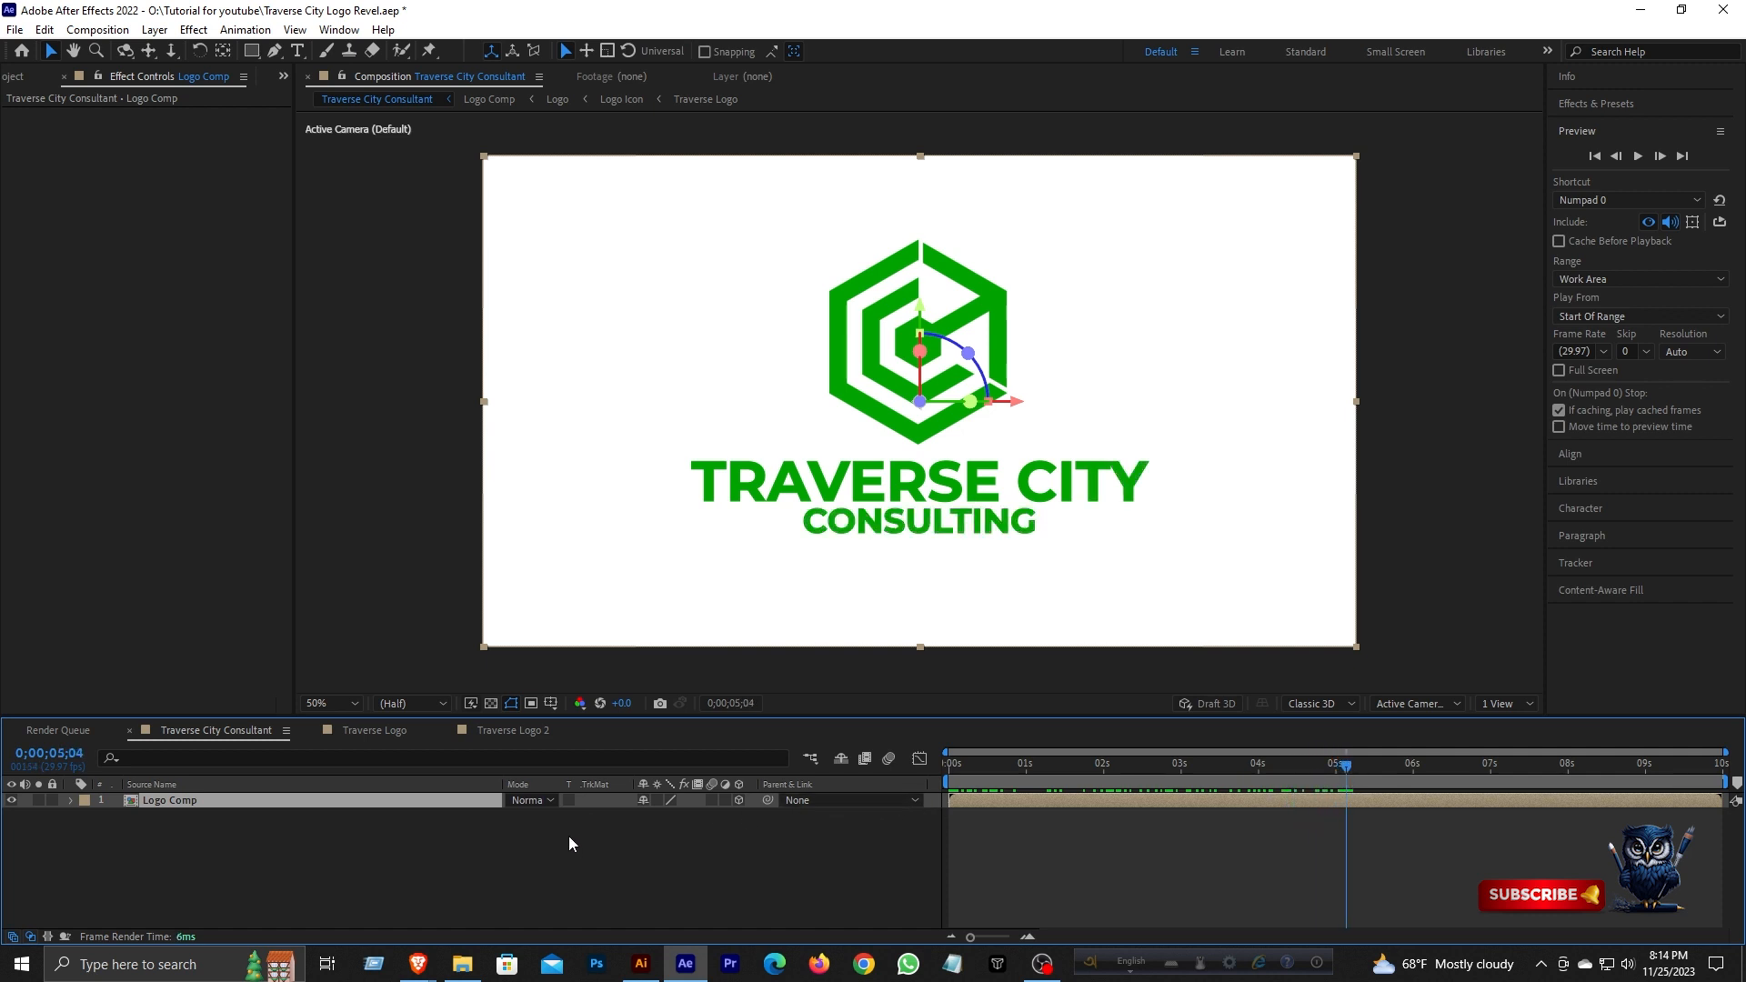
pyautogui.press('p')
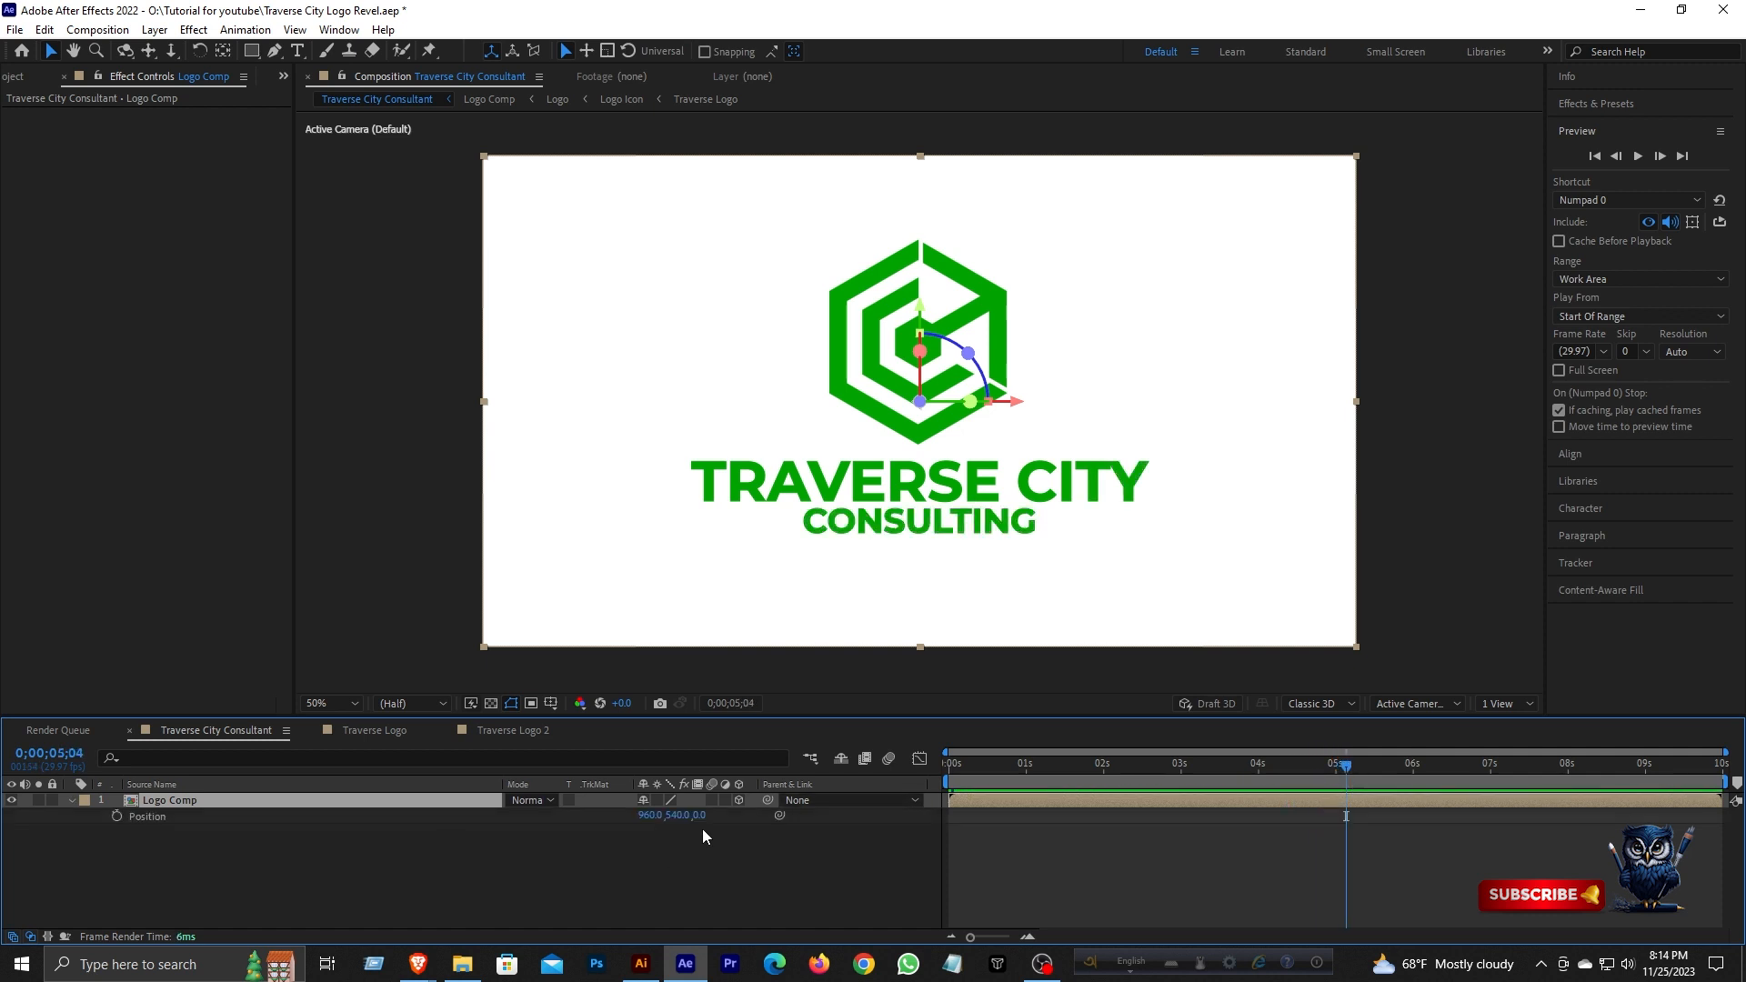
pyautogui.moveTo(696, 815); pyautogui.dragTo(743, 816)
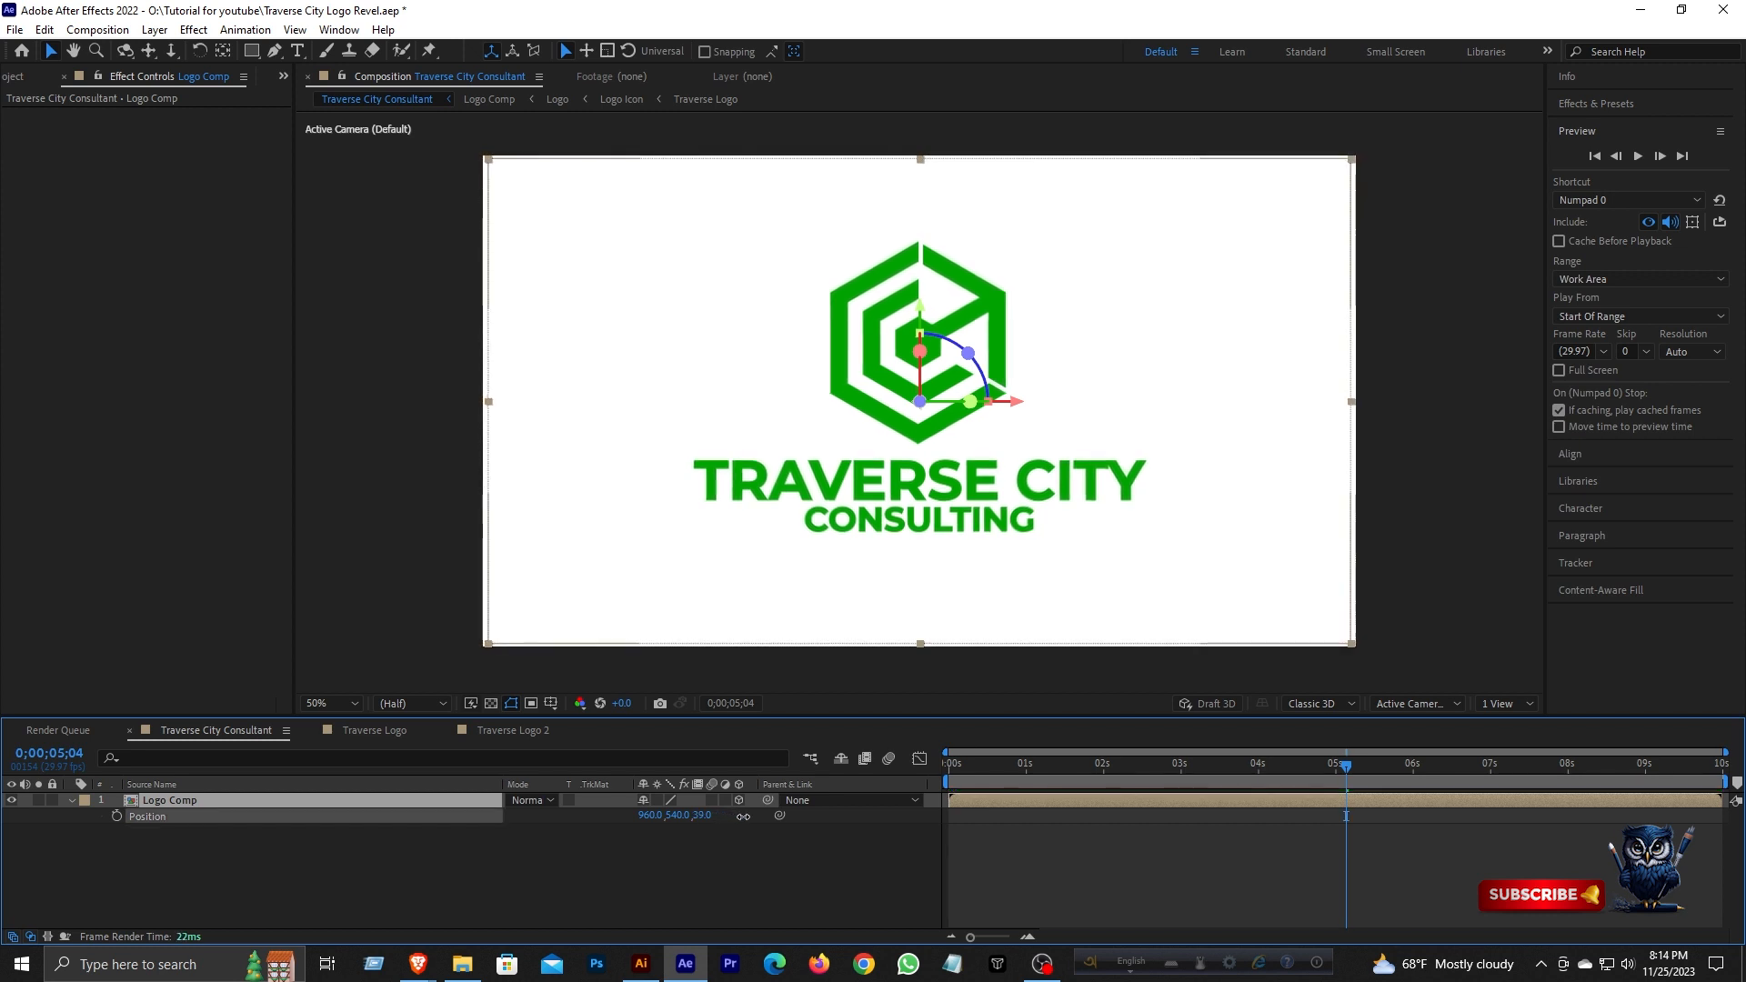
pyautogui.hotkey('ctrl', 'z')
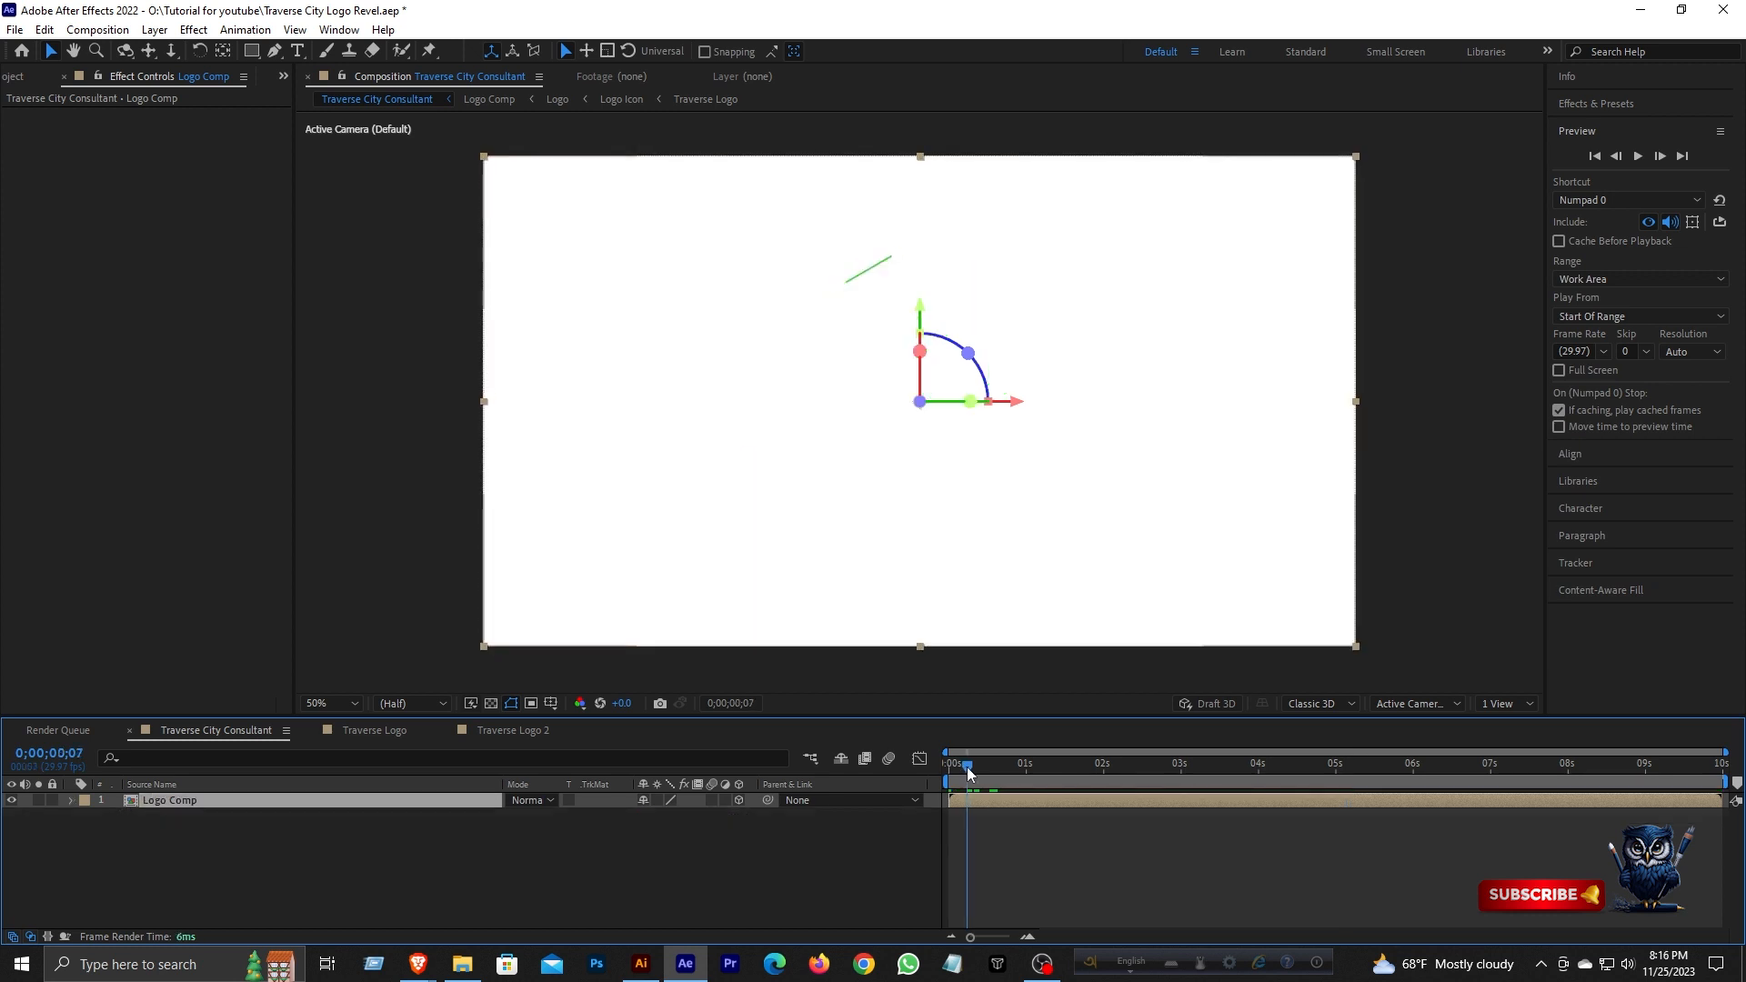
# - Tilt Logo Comp in 3D by changing its X Rotation to about -61°, leaving Y and Z Rotation at 0°
pyautogui.moveTo(967, 767); pyautogui.dragTo(1391, 777)
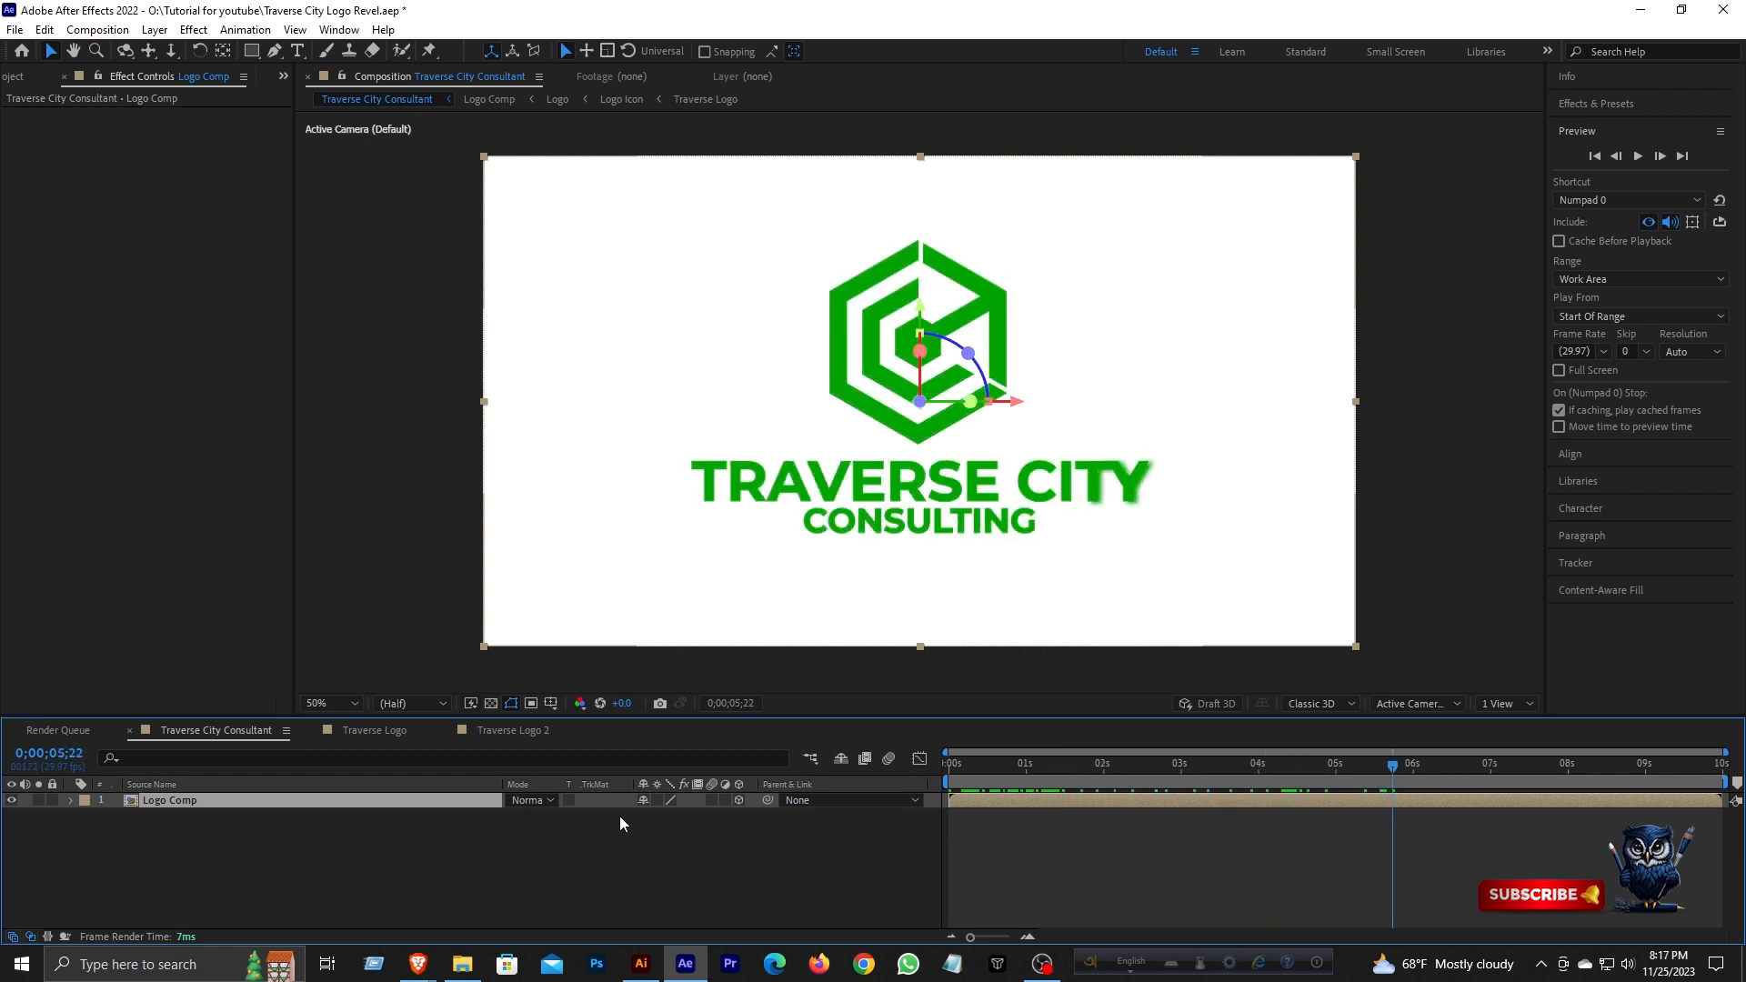
pyautogui.press('r')
pyautogui.moveTo(663, 847); pyautogui.dragTo(624, 850)
pyautogui.hotkey('ctrl', 'z')
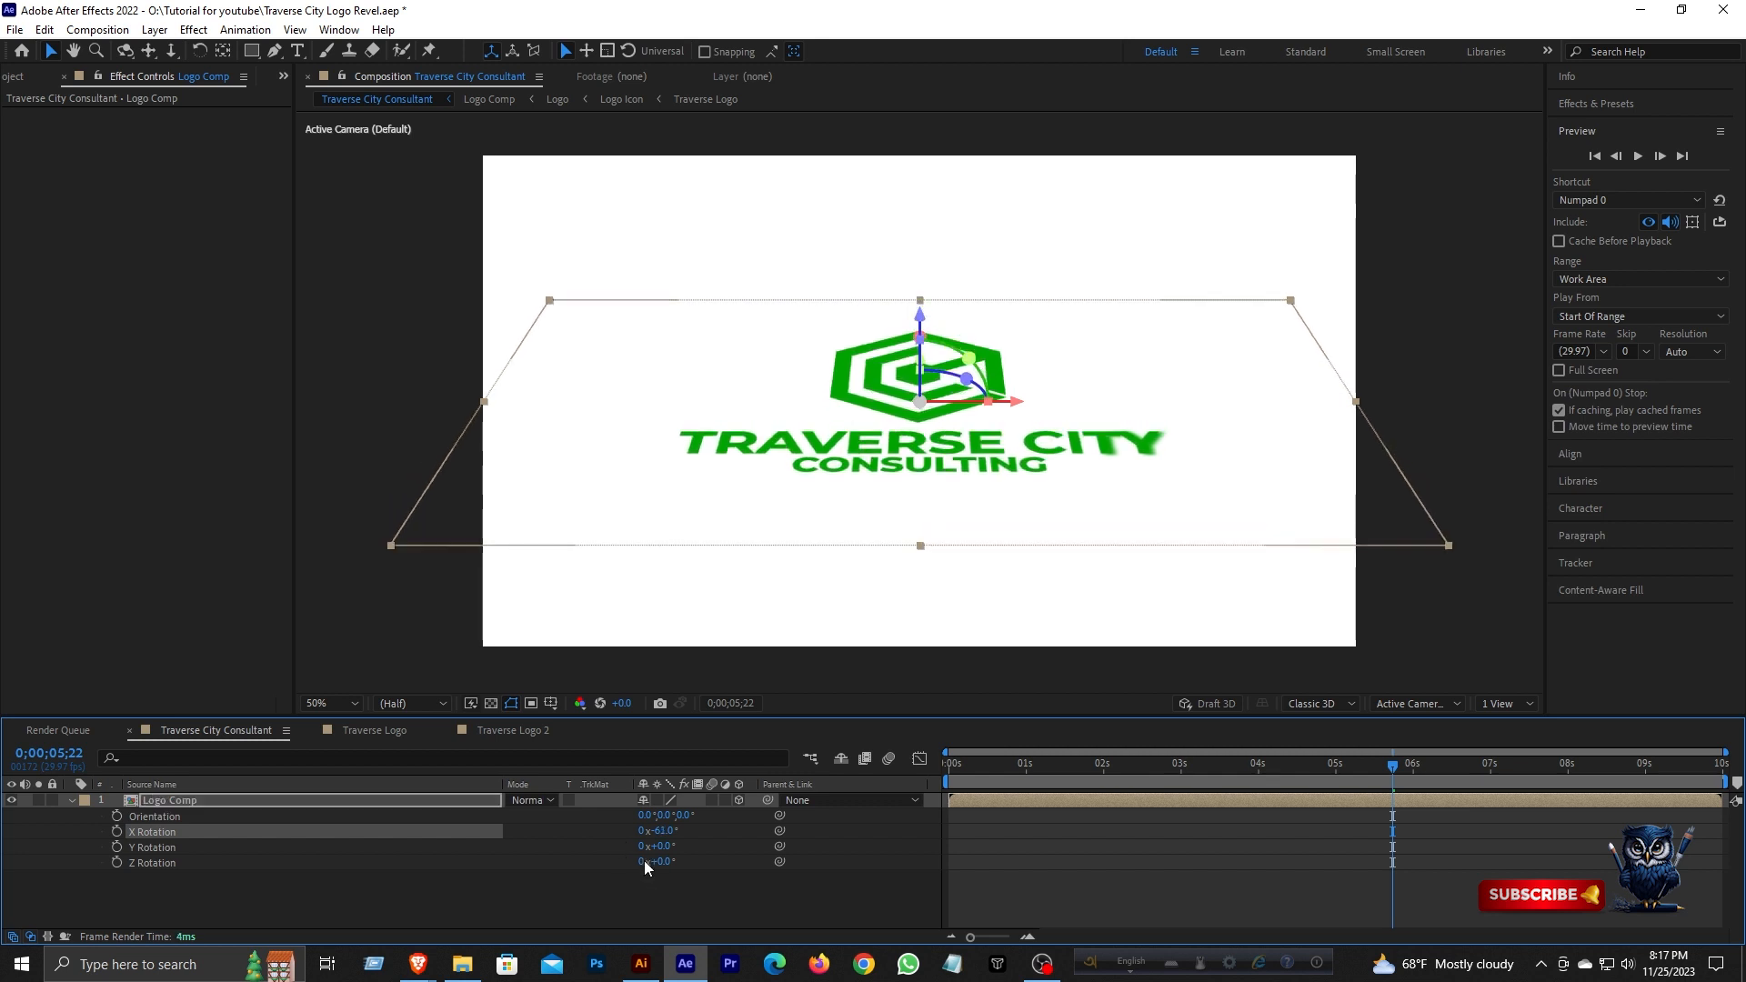
# - Animate Logo Comp's Scale from about 13234% at 0;00;00;00 to 100% at 0;00;05;00
pyautogui.moveTo(1414, 782); pyautogui.dragTo(924, 783)
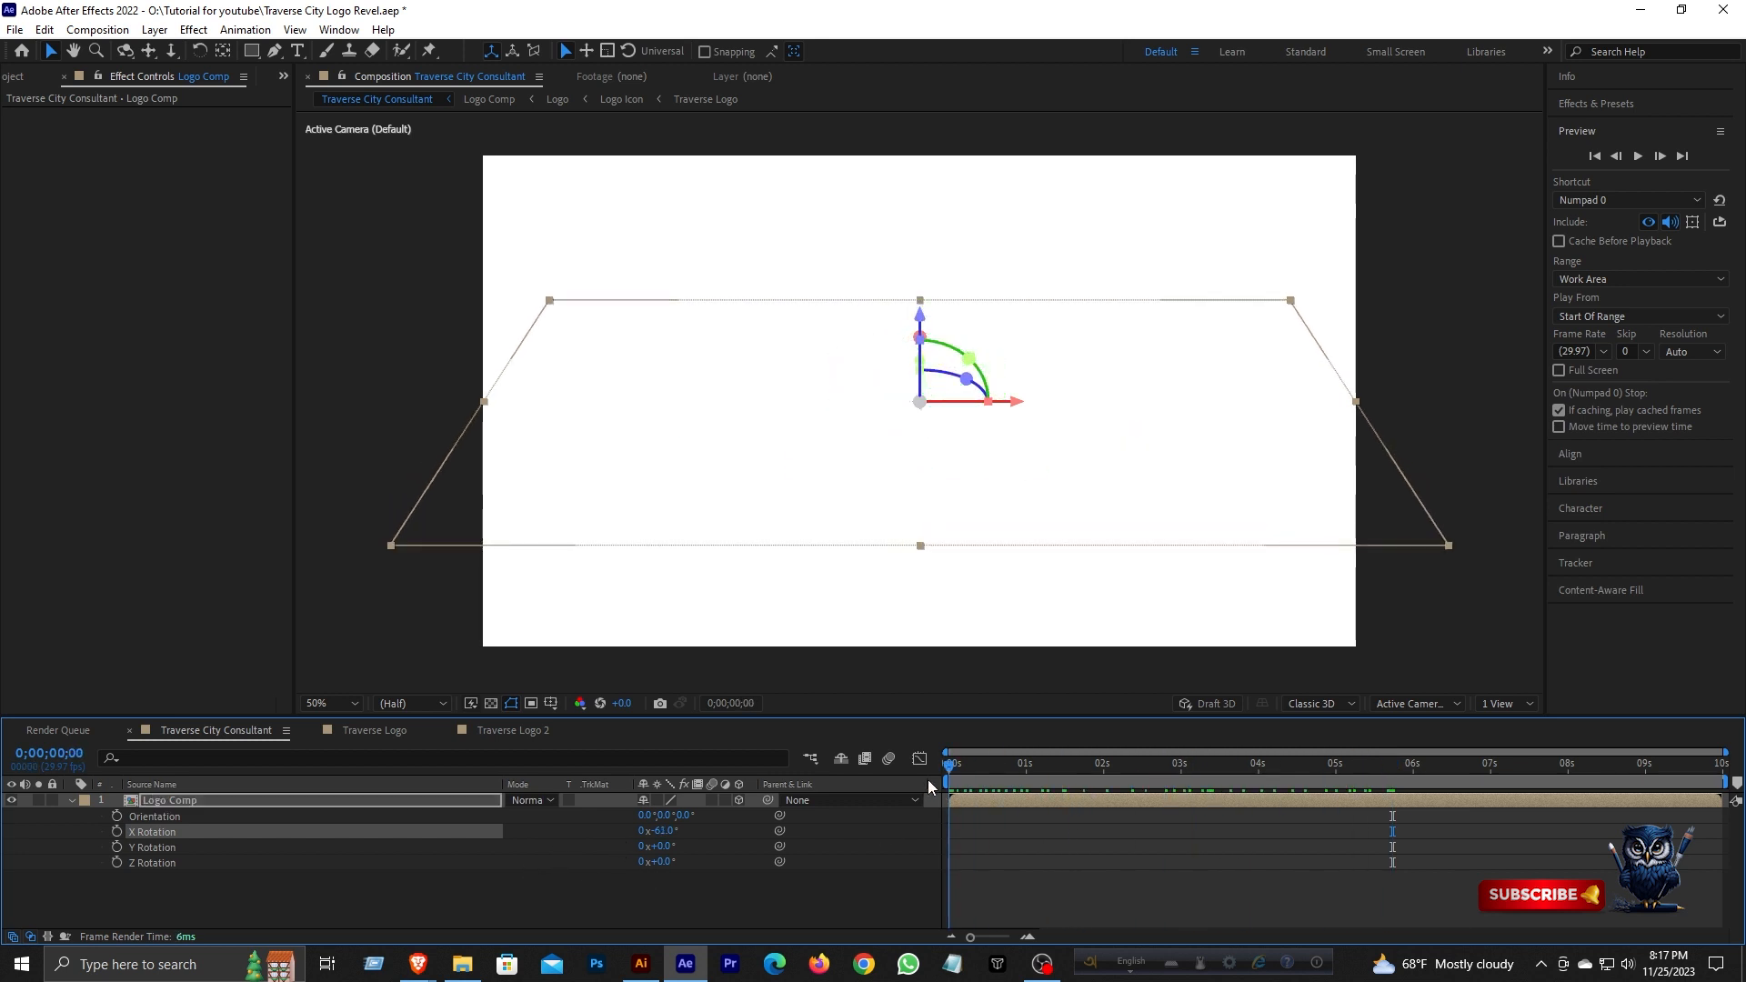
pyautogui.press('s')
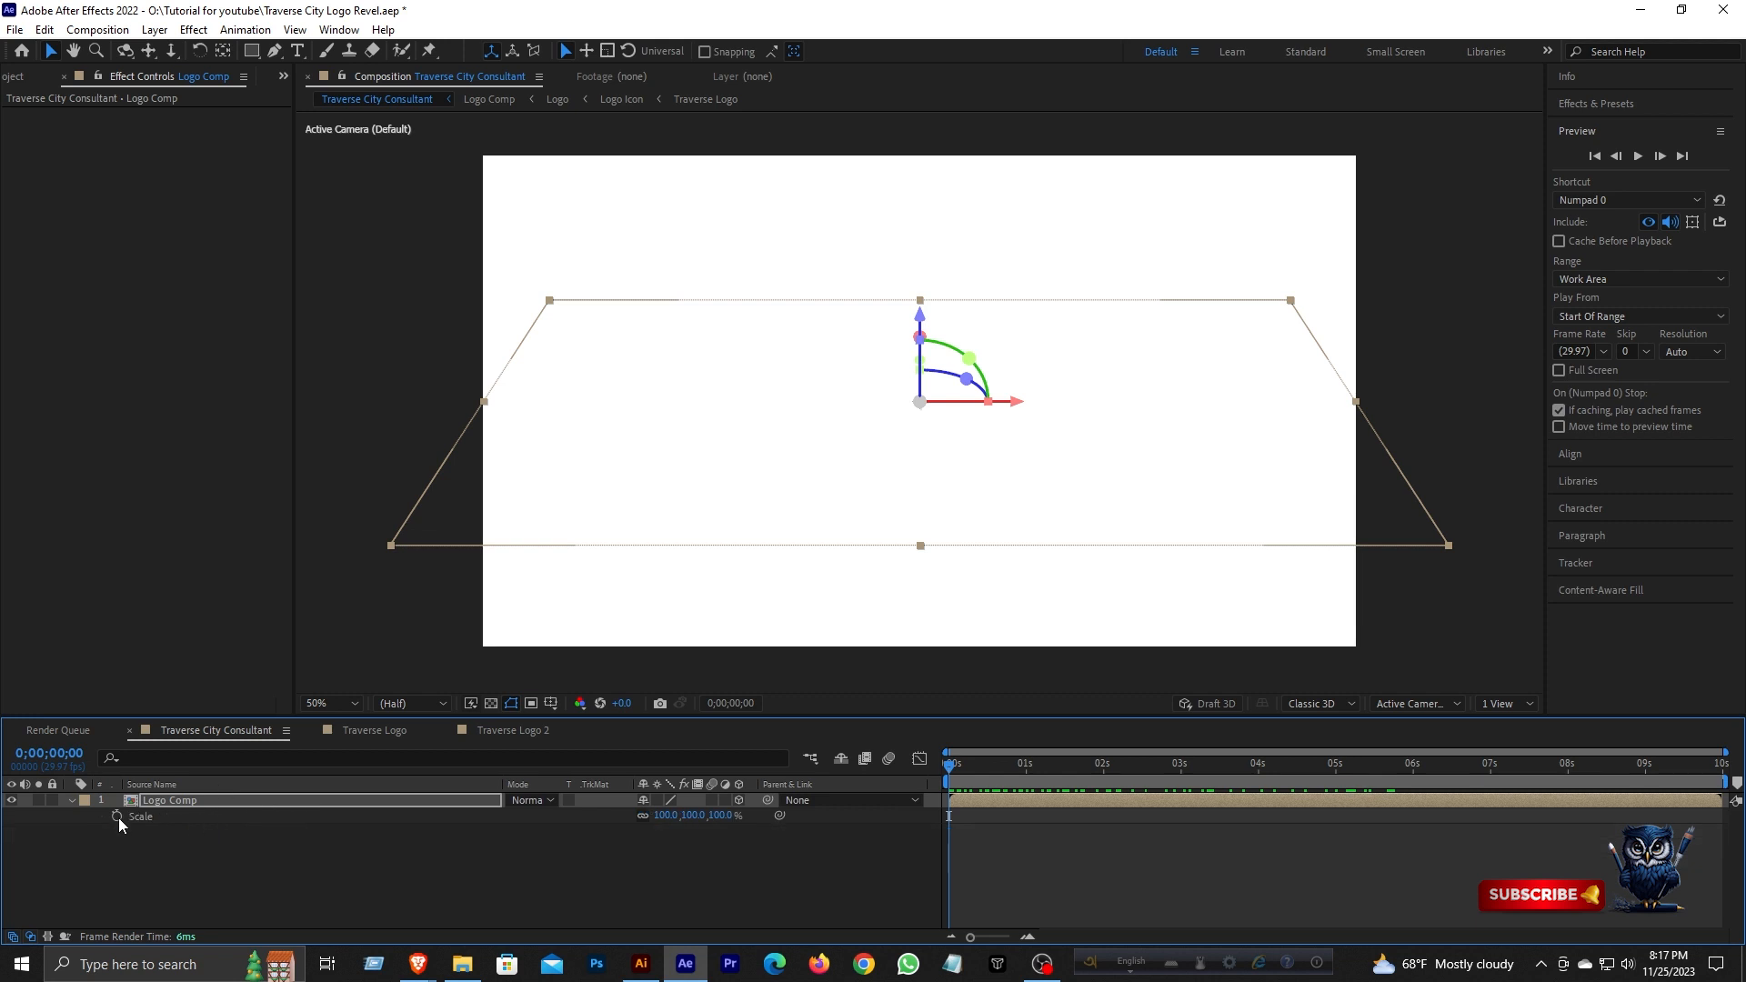
pyautogui.click(117, 816)
pyautogui.hotkey('ctrl', 'z')
pyautogui.moveTo(971, 769); pyautogui.dragTo(1366, 807)
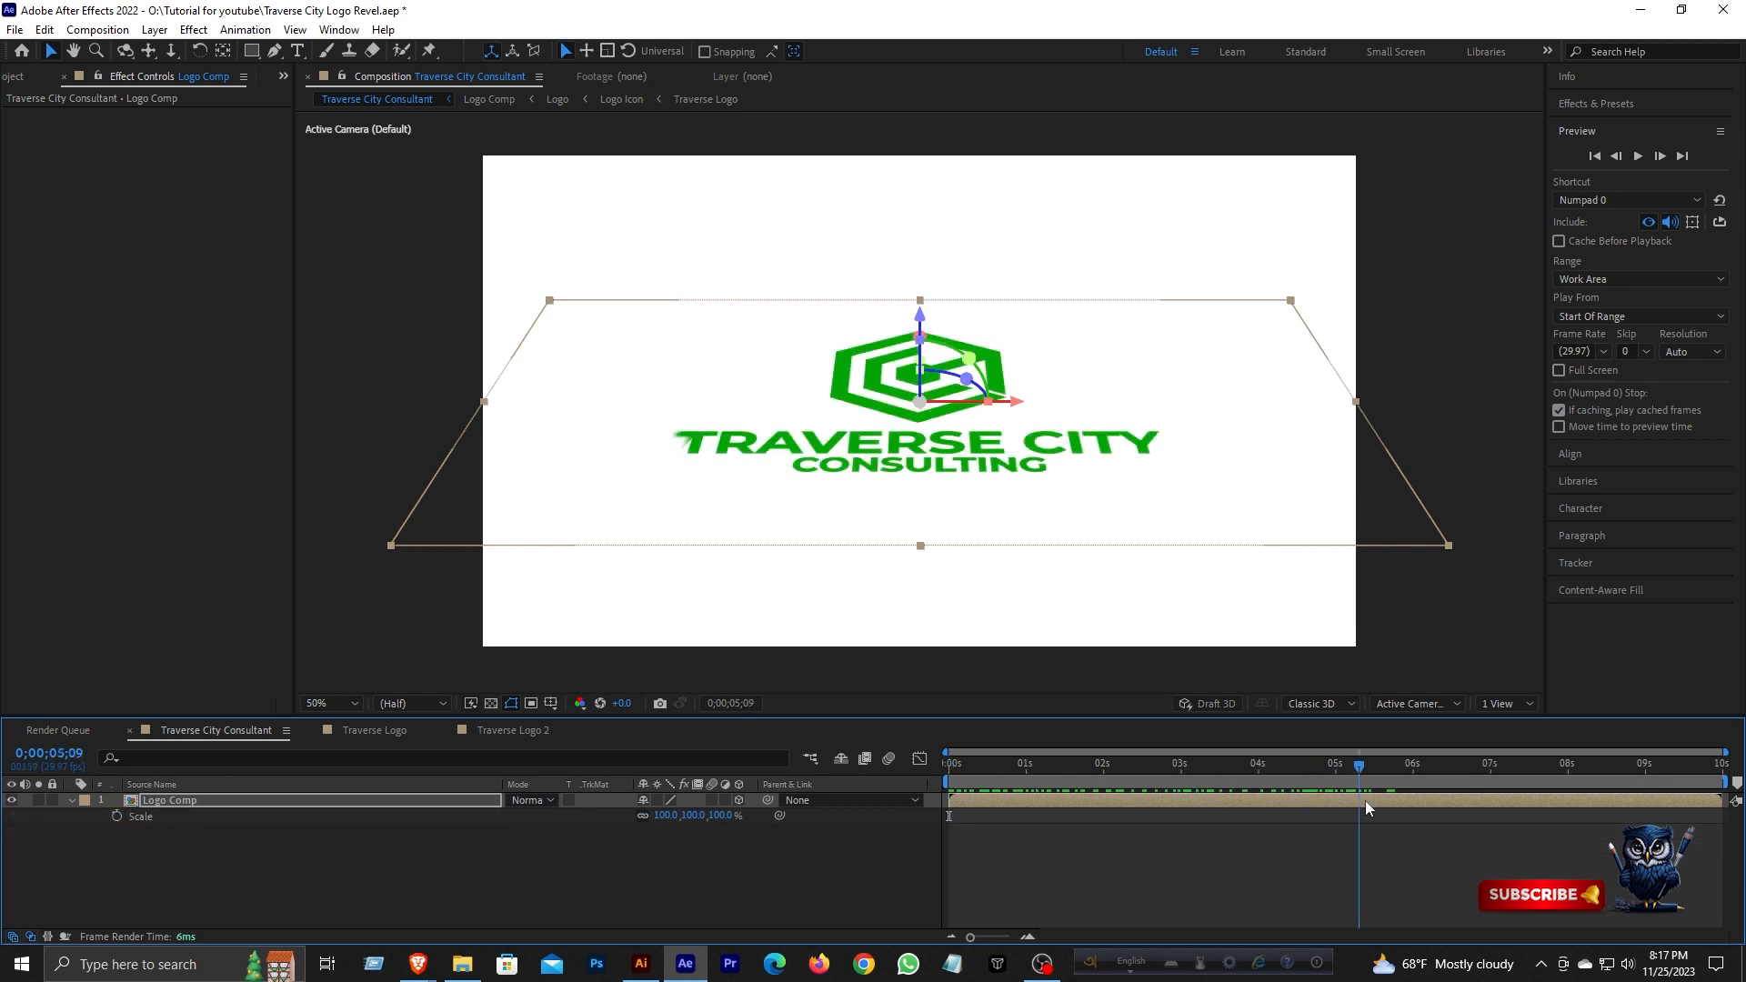
pyautogui.moveTo(679, 815)
pyautogui.mouseDown()
pyautogui.moveTo(655, 819)
pyautogui.moveTo(691, 817)
pyautogui.mouseUp()
pyautogui.moveTo(1099, 775); pyautogui.dragTo(1253, 771)
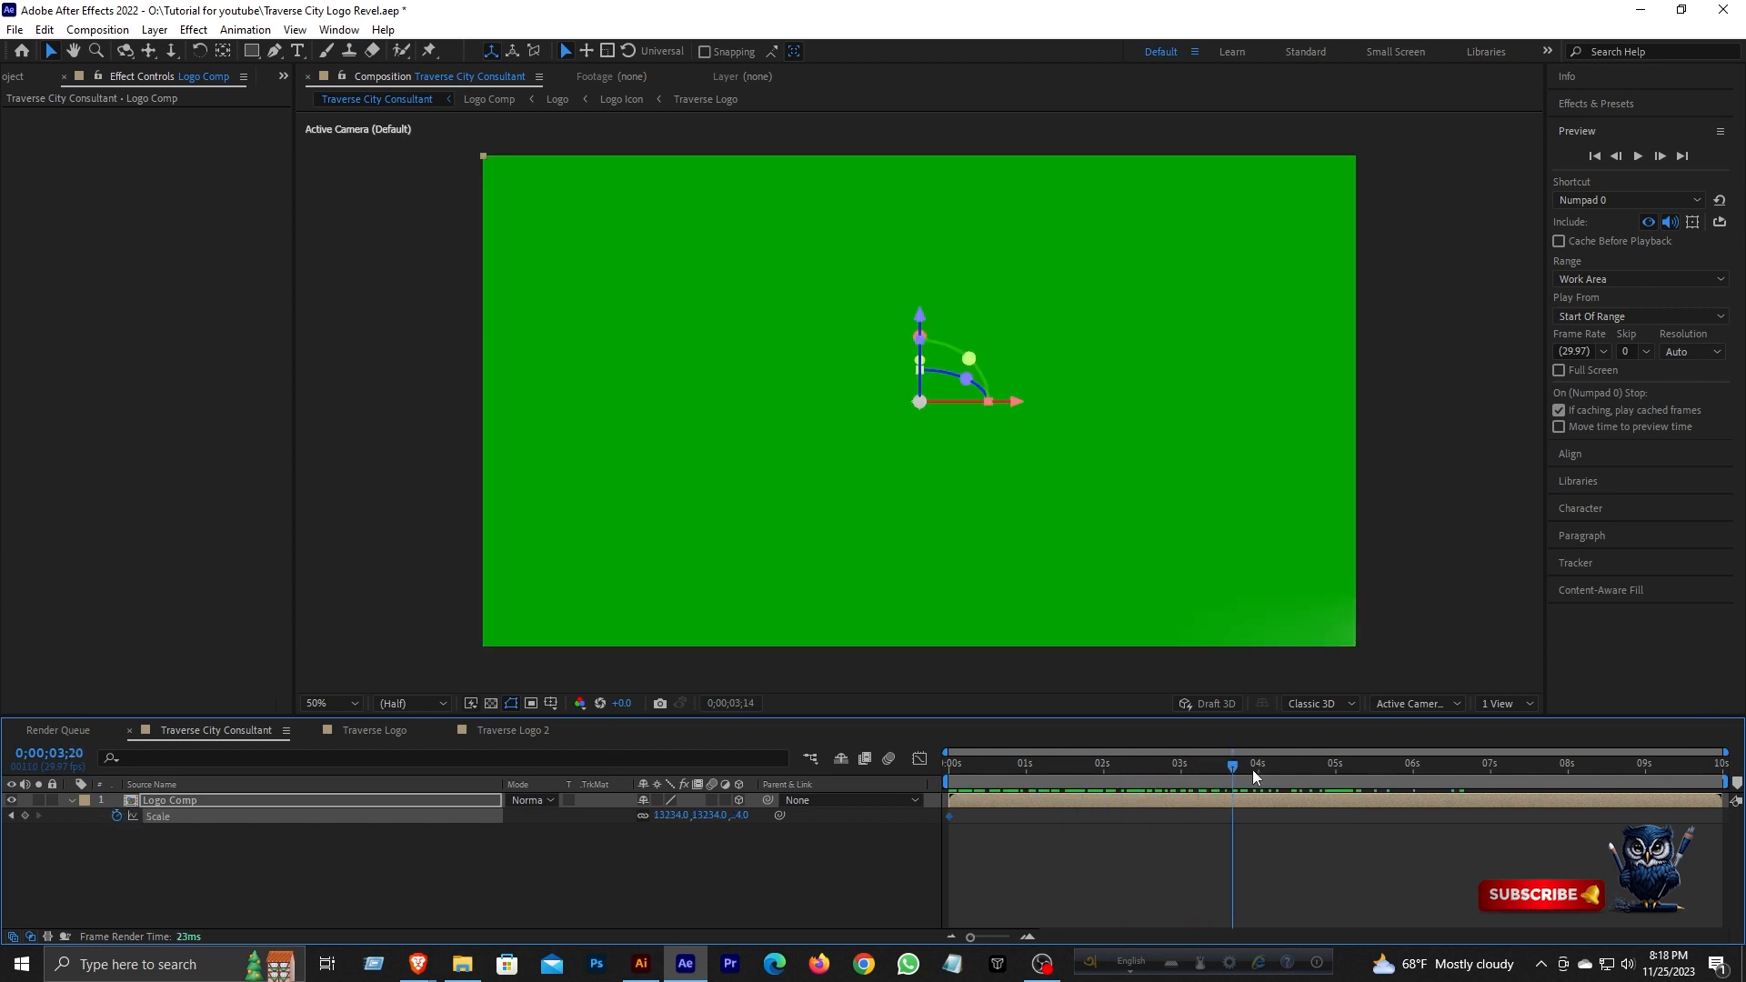
pyautogui.moveTo(1381, 774); pyautogui.dragTo(1336, 776)
pyautogui.write('0')
pyautogui.press('Return')
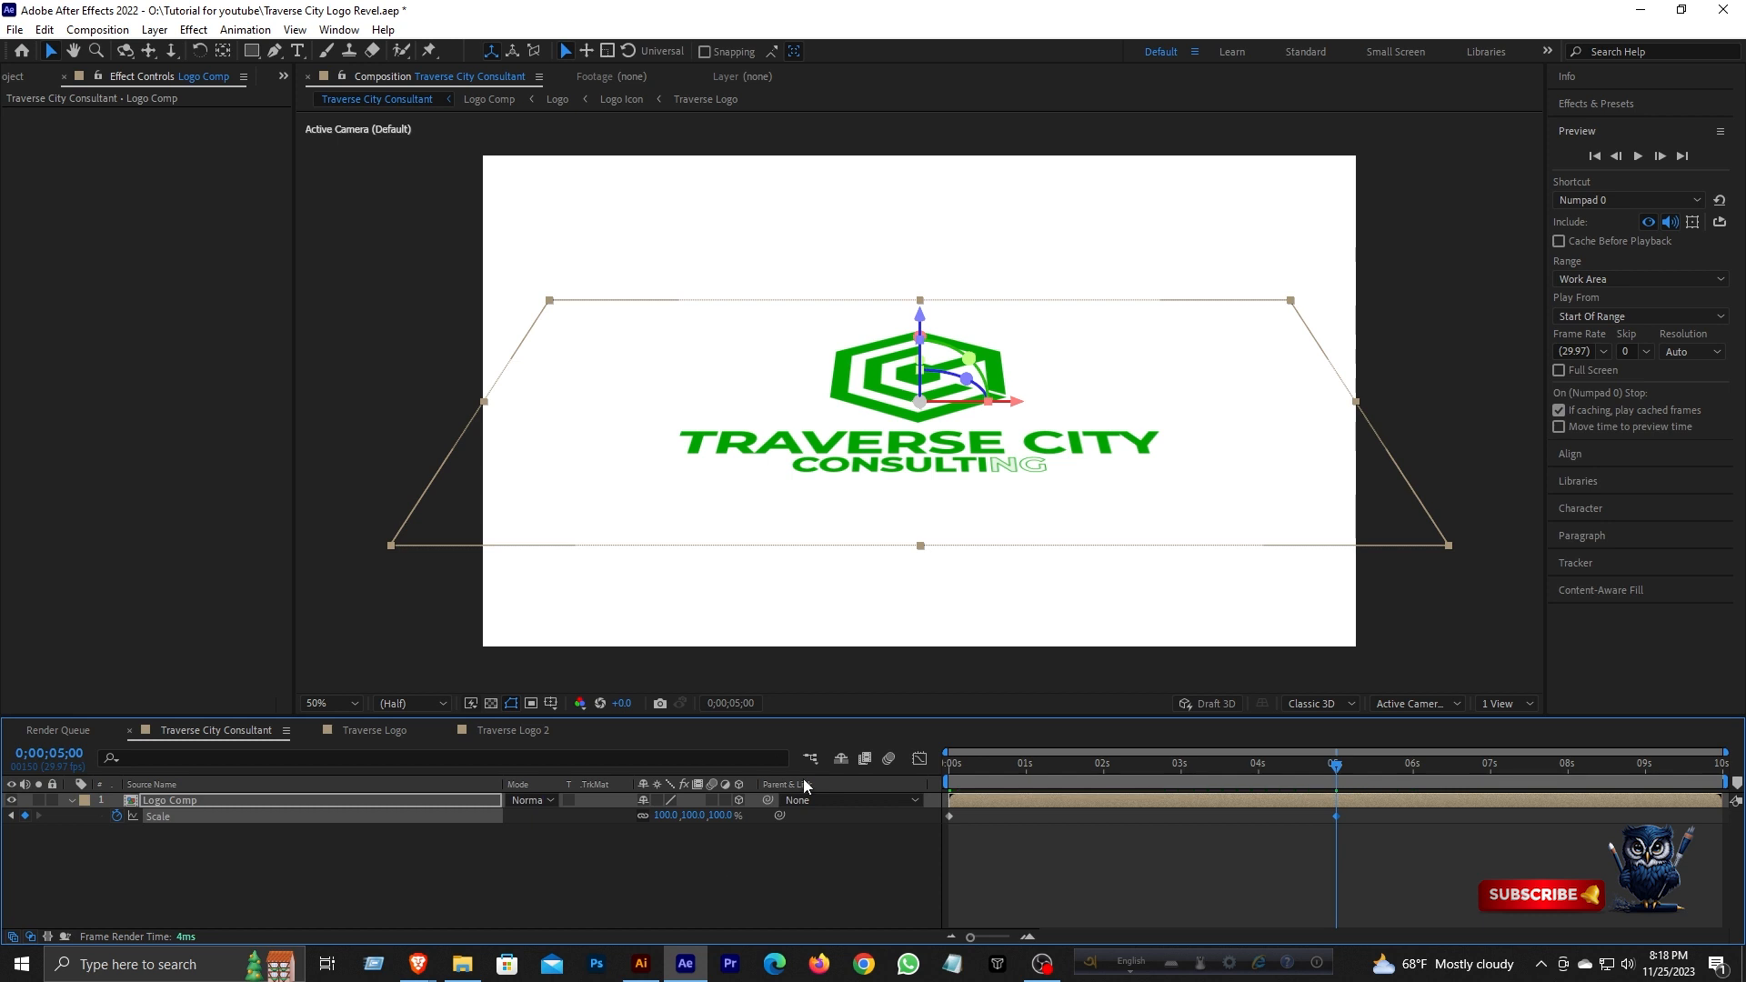
# - Animate Logo Comp's X Rotation from its tilted angle at 0;00;00;00 to 0° at 0;00;01;00
pyautogui.press('r')
pyautogui.click(664, 831)
pyautogui.write('0')
pyautogui.press('Return')
pyautogui.moveTo(950, 779); pyautogui.dragTo(1028, 793)
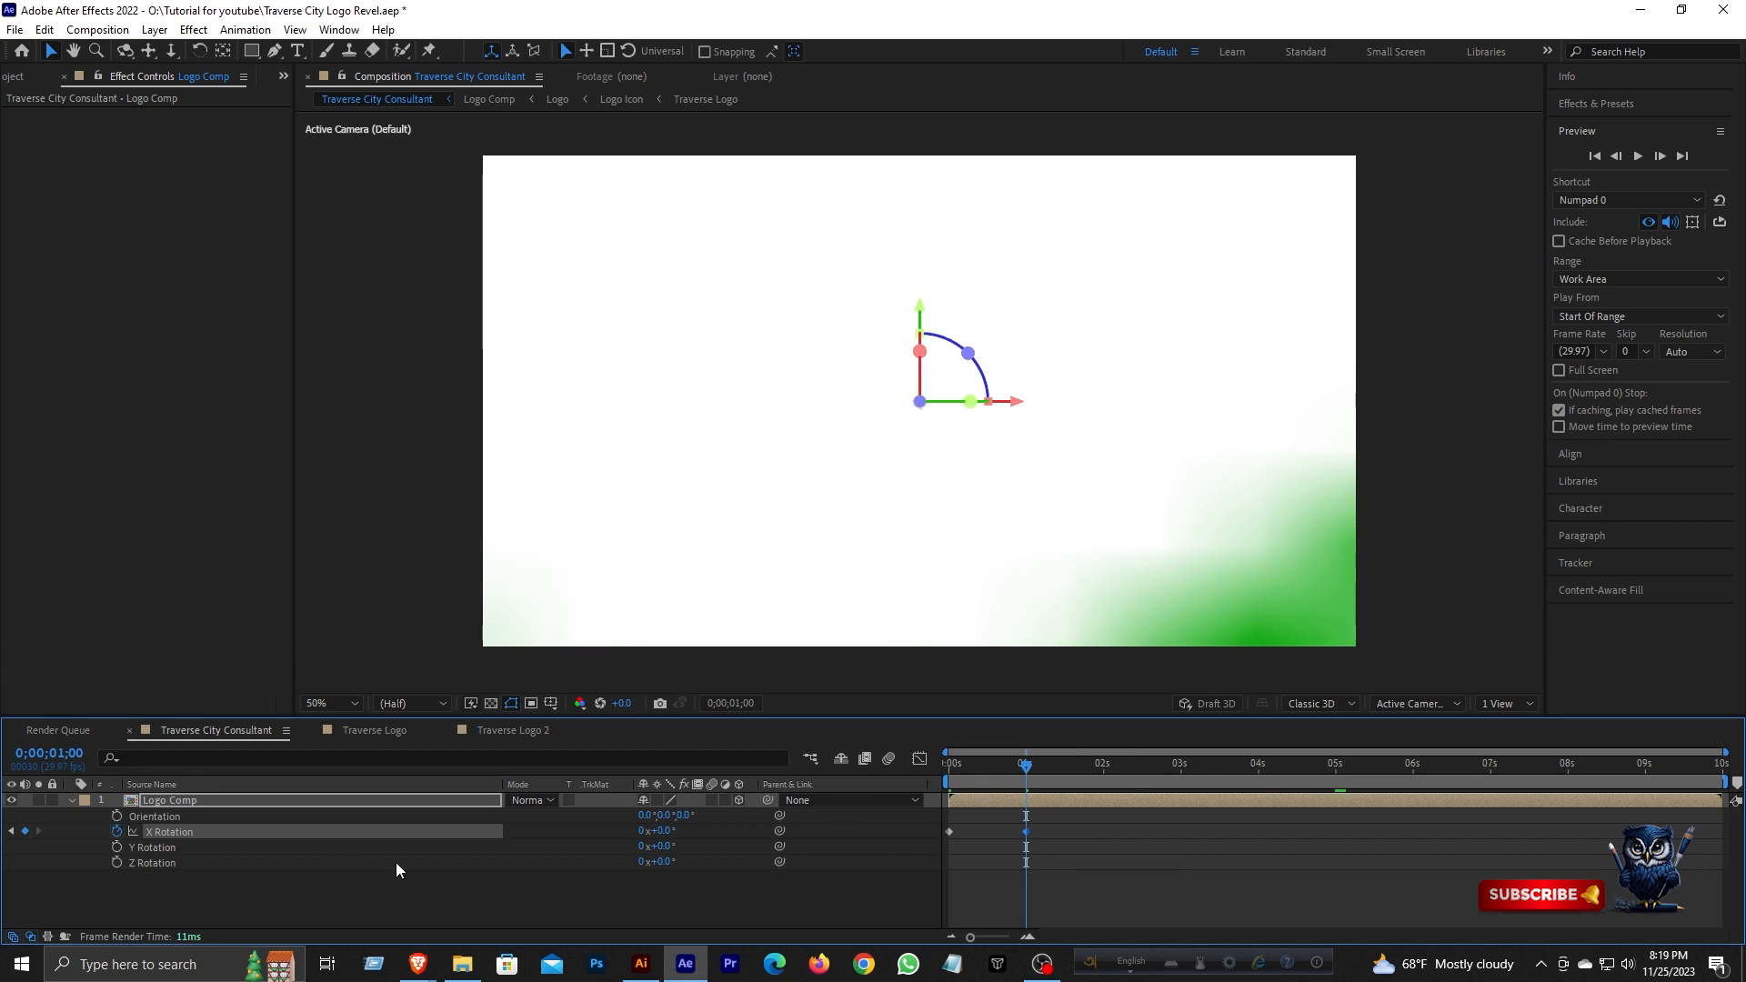
# - Preview Logo Comp's scale-down and move its ending Scale keyframe to 0;00;02;00
pyautogui.press('s')
pyautogui.moveTo(1026, 766); pyautogui.dragTo(985, 769)
pyautogui.press('space')
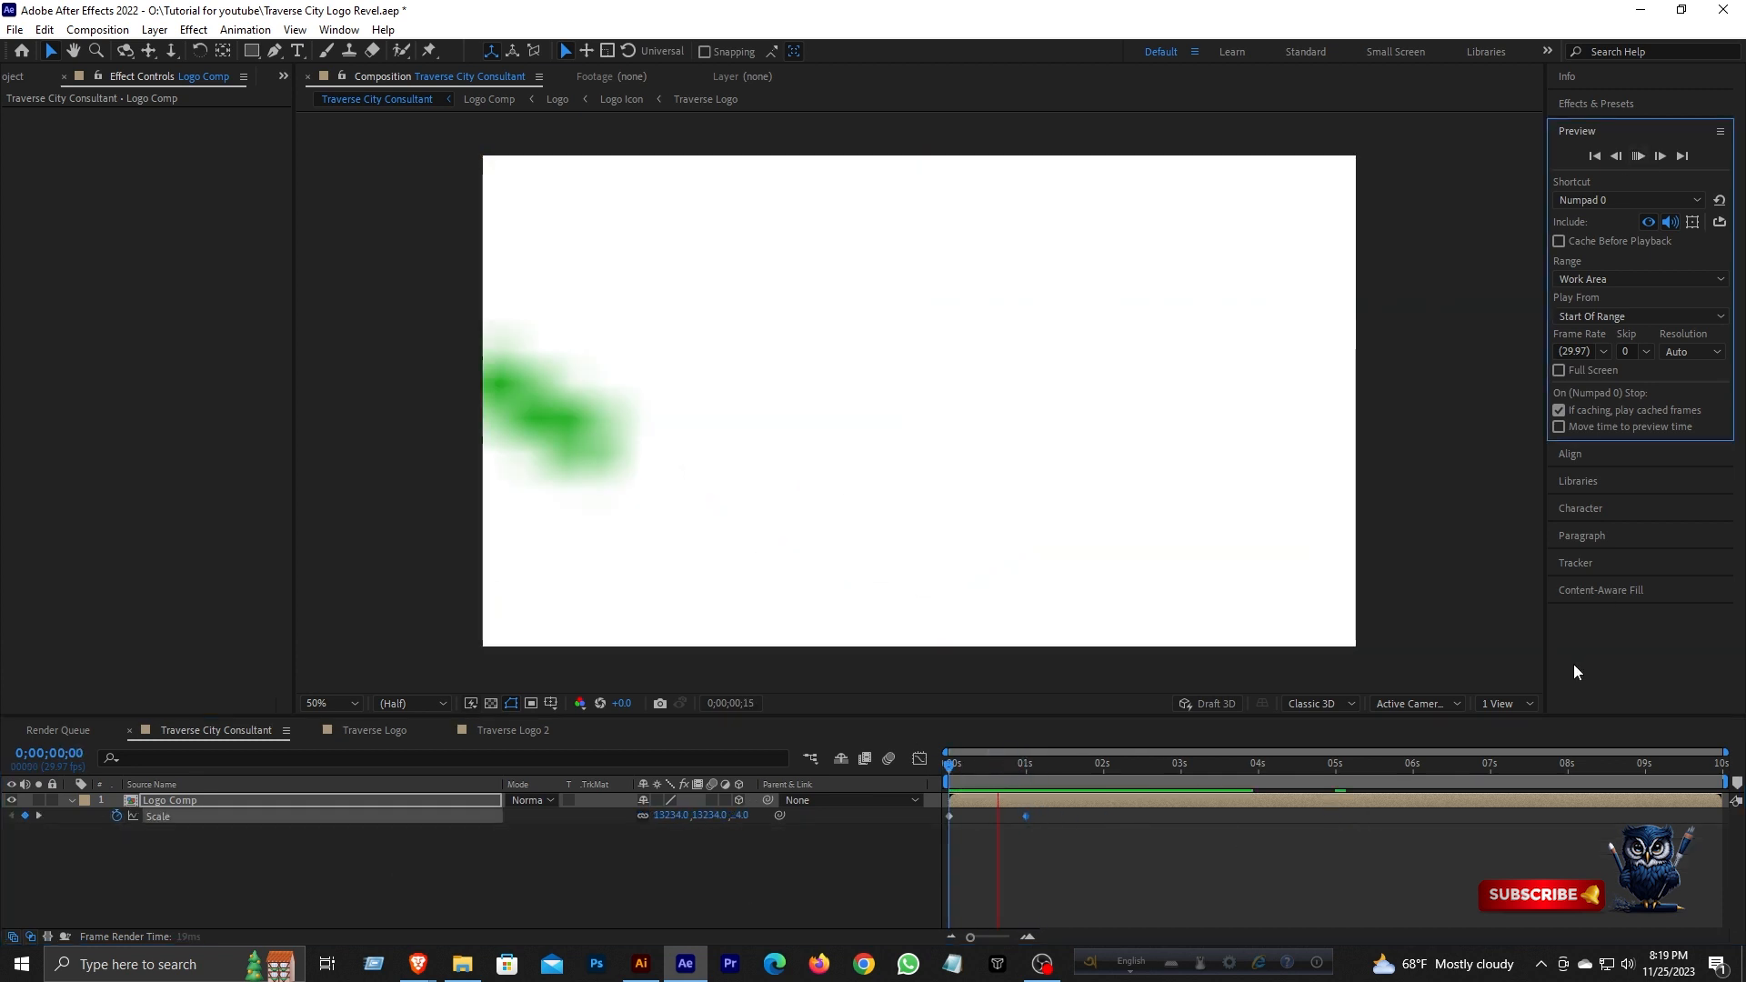
pyautogui.click(1100, 770)
pyautogui.moveTo(1026, 816); pyautogui.dragTo(1103, 816)
pyautogui.press('space')
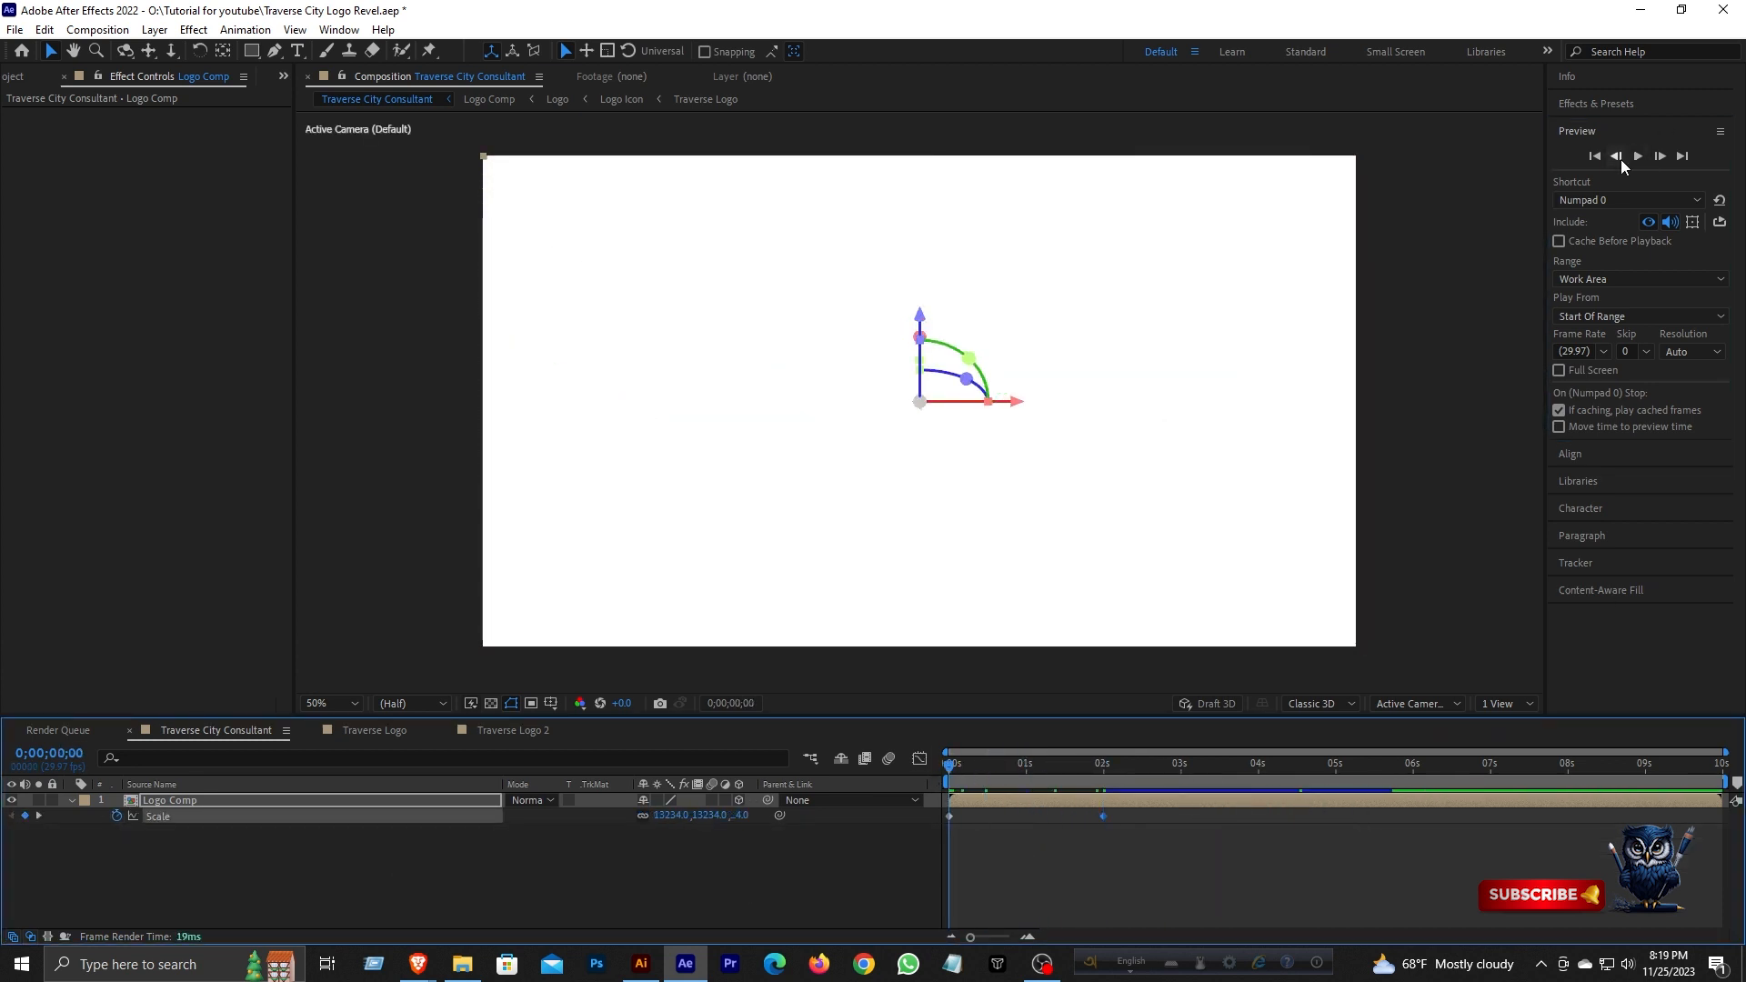
# - Preview Logo Comp's entrance animation and return to the start of the timeline
pyautogui.click(1638, 155)
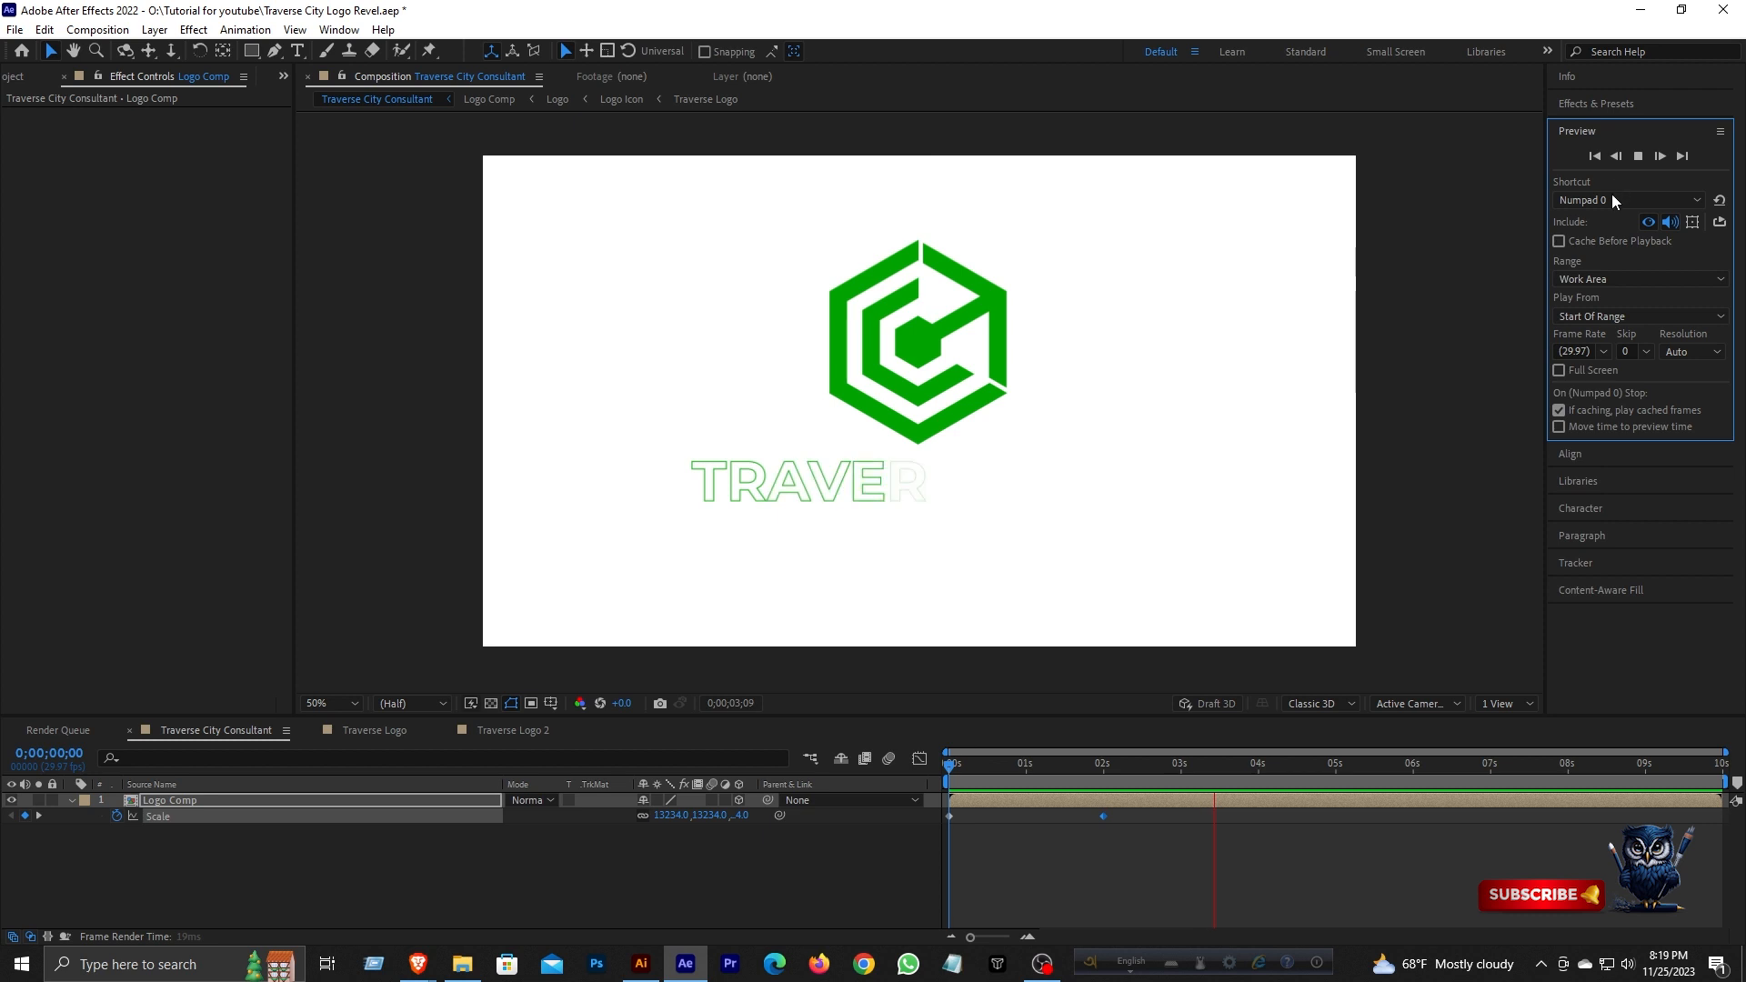
pyautogui.click(973, 771)
pyautogui.moveTo(973, 771); pyautogui.dragTo(944, 772)
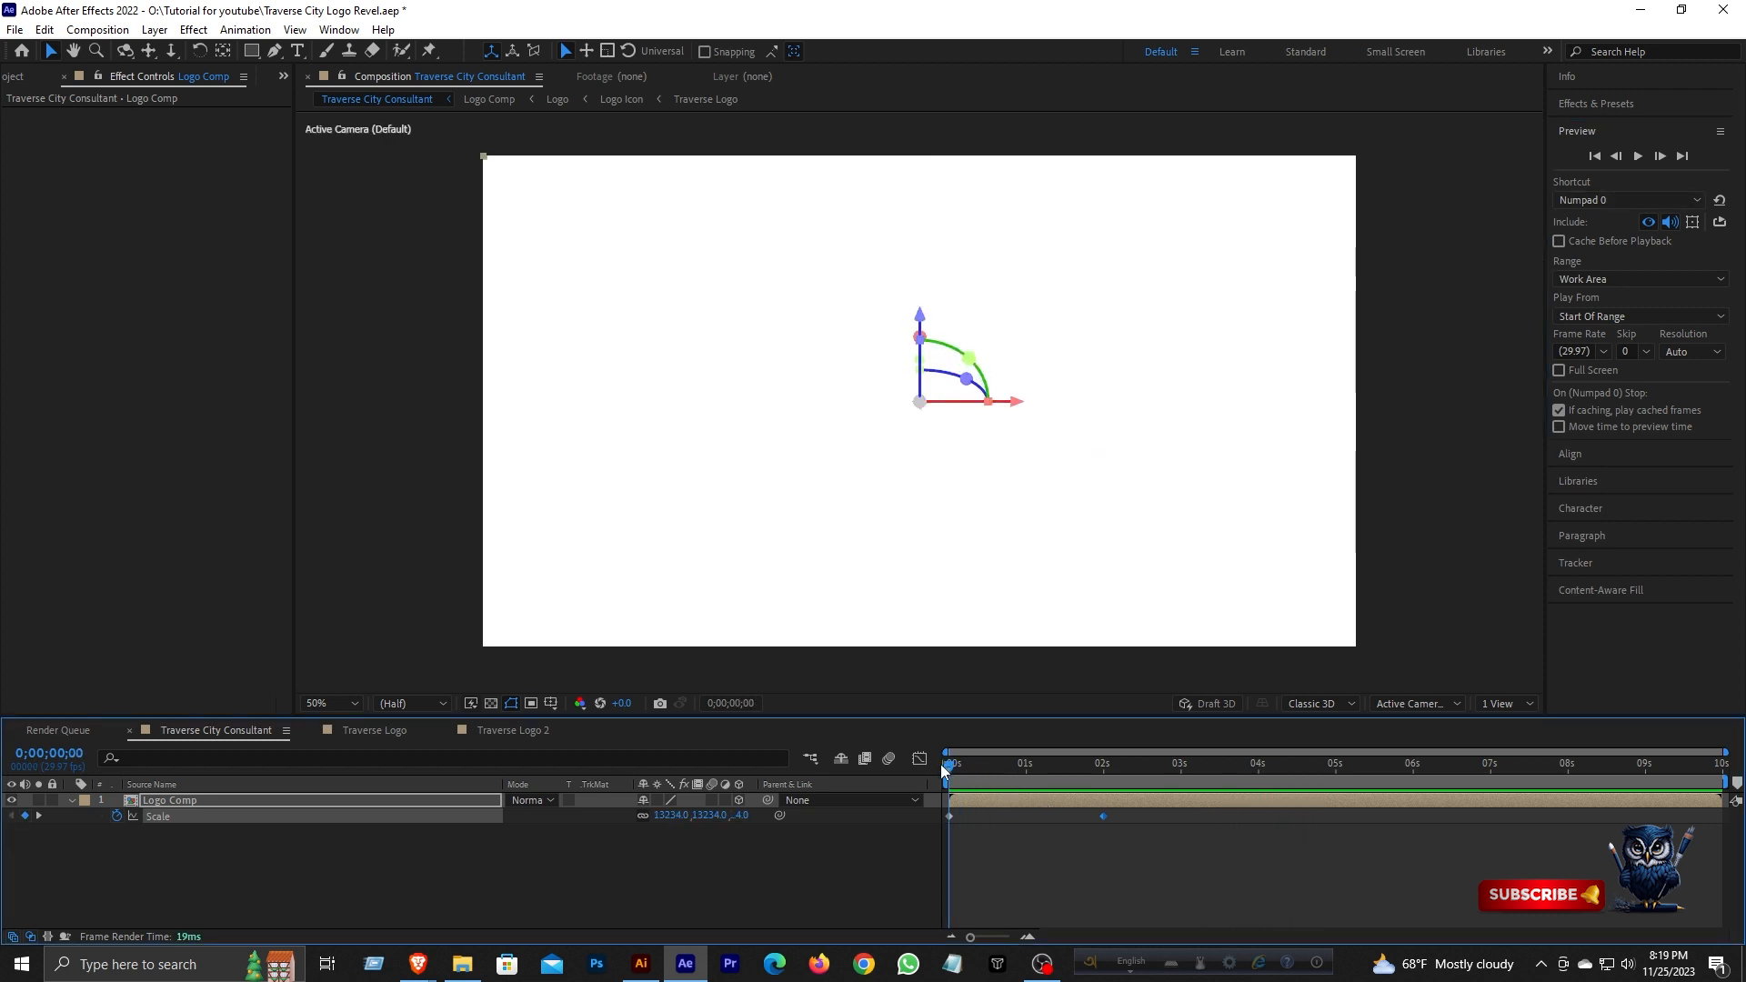
# - Set Logo Comp's starting Scale keyframe at 0;00;00;00 to 500% and scrub through the entrance
pyautogui.click(199, 799)
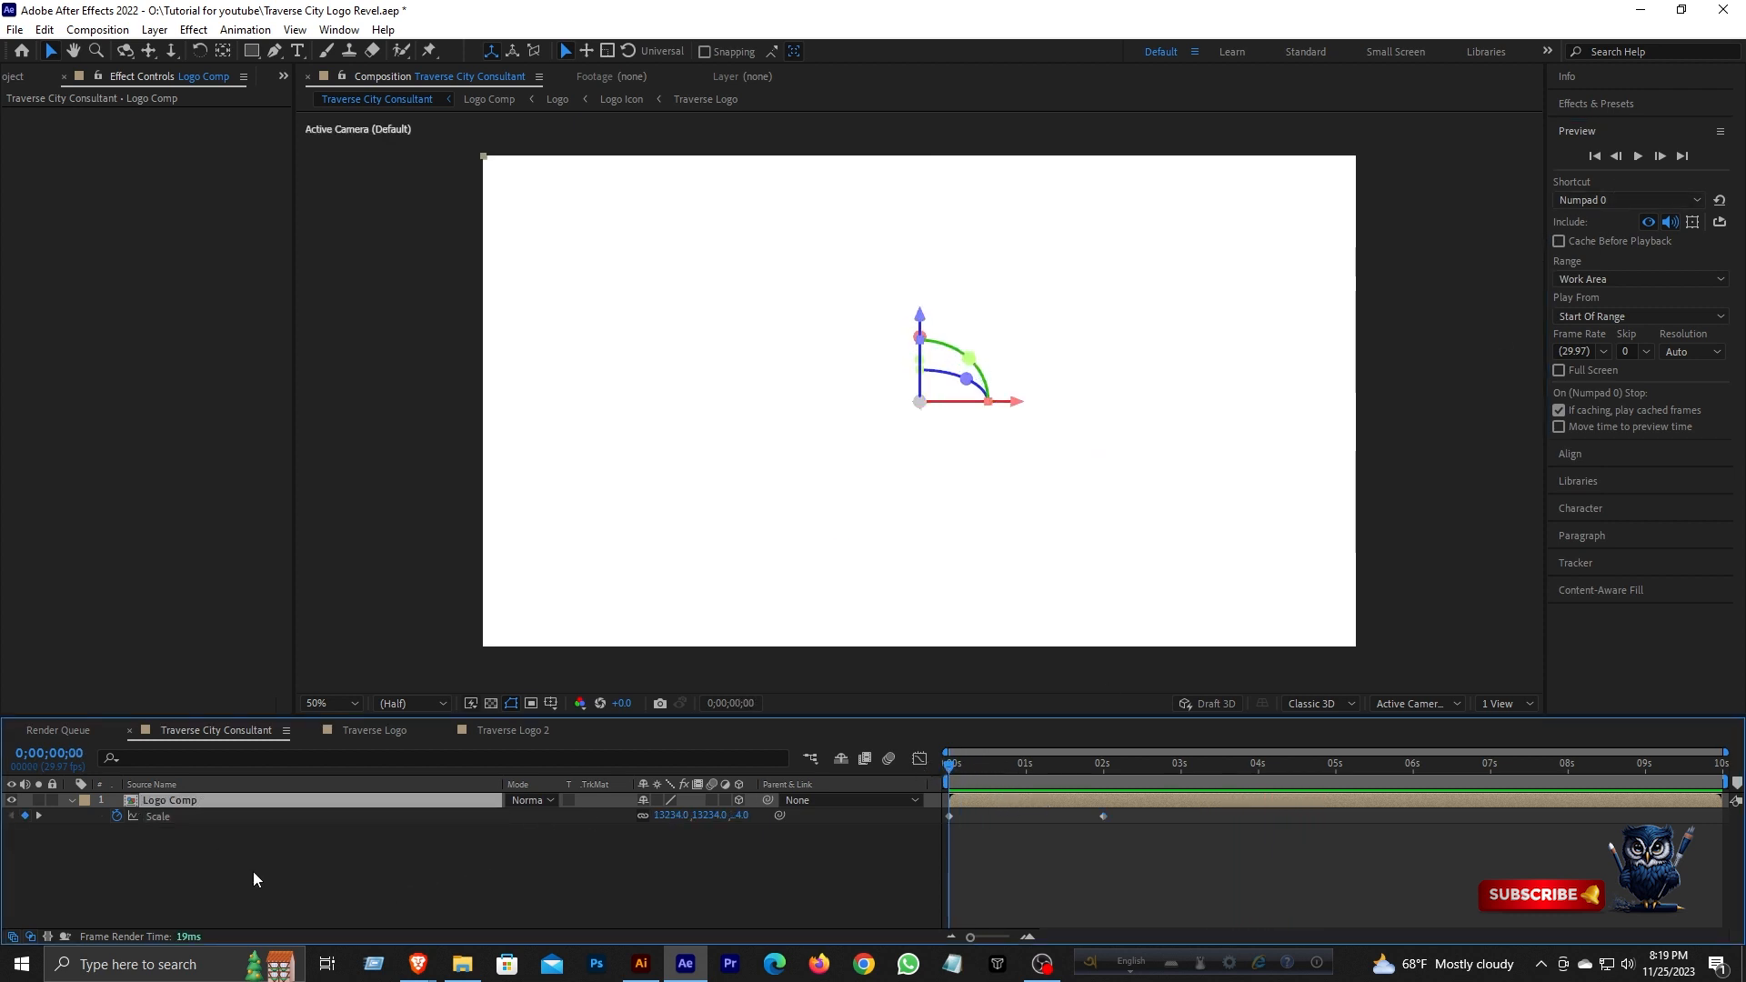
pyautogui.press('u')
pyautogui.moveTo(661, 817); pyautogui.dragTo(602, 815)
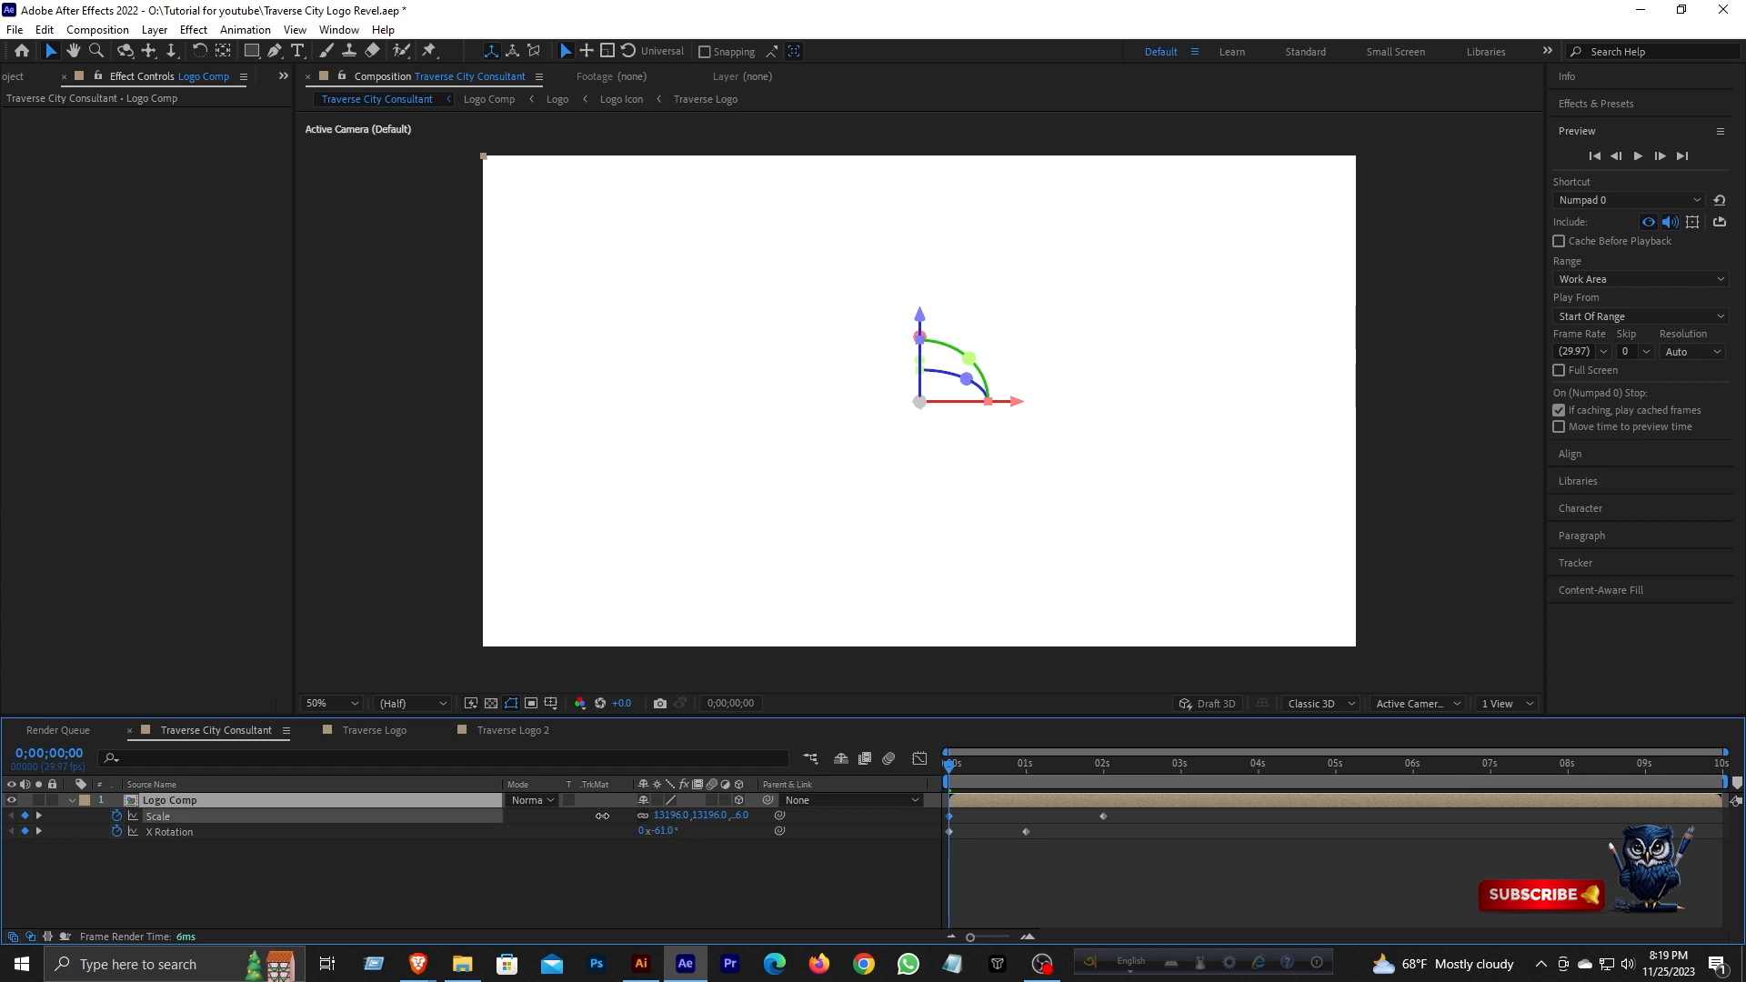
pyautogui.click(670, 816)
pyautogui.write('500')
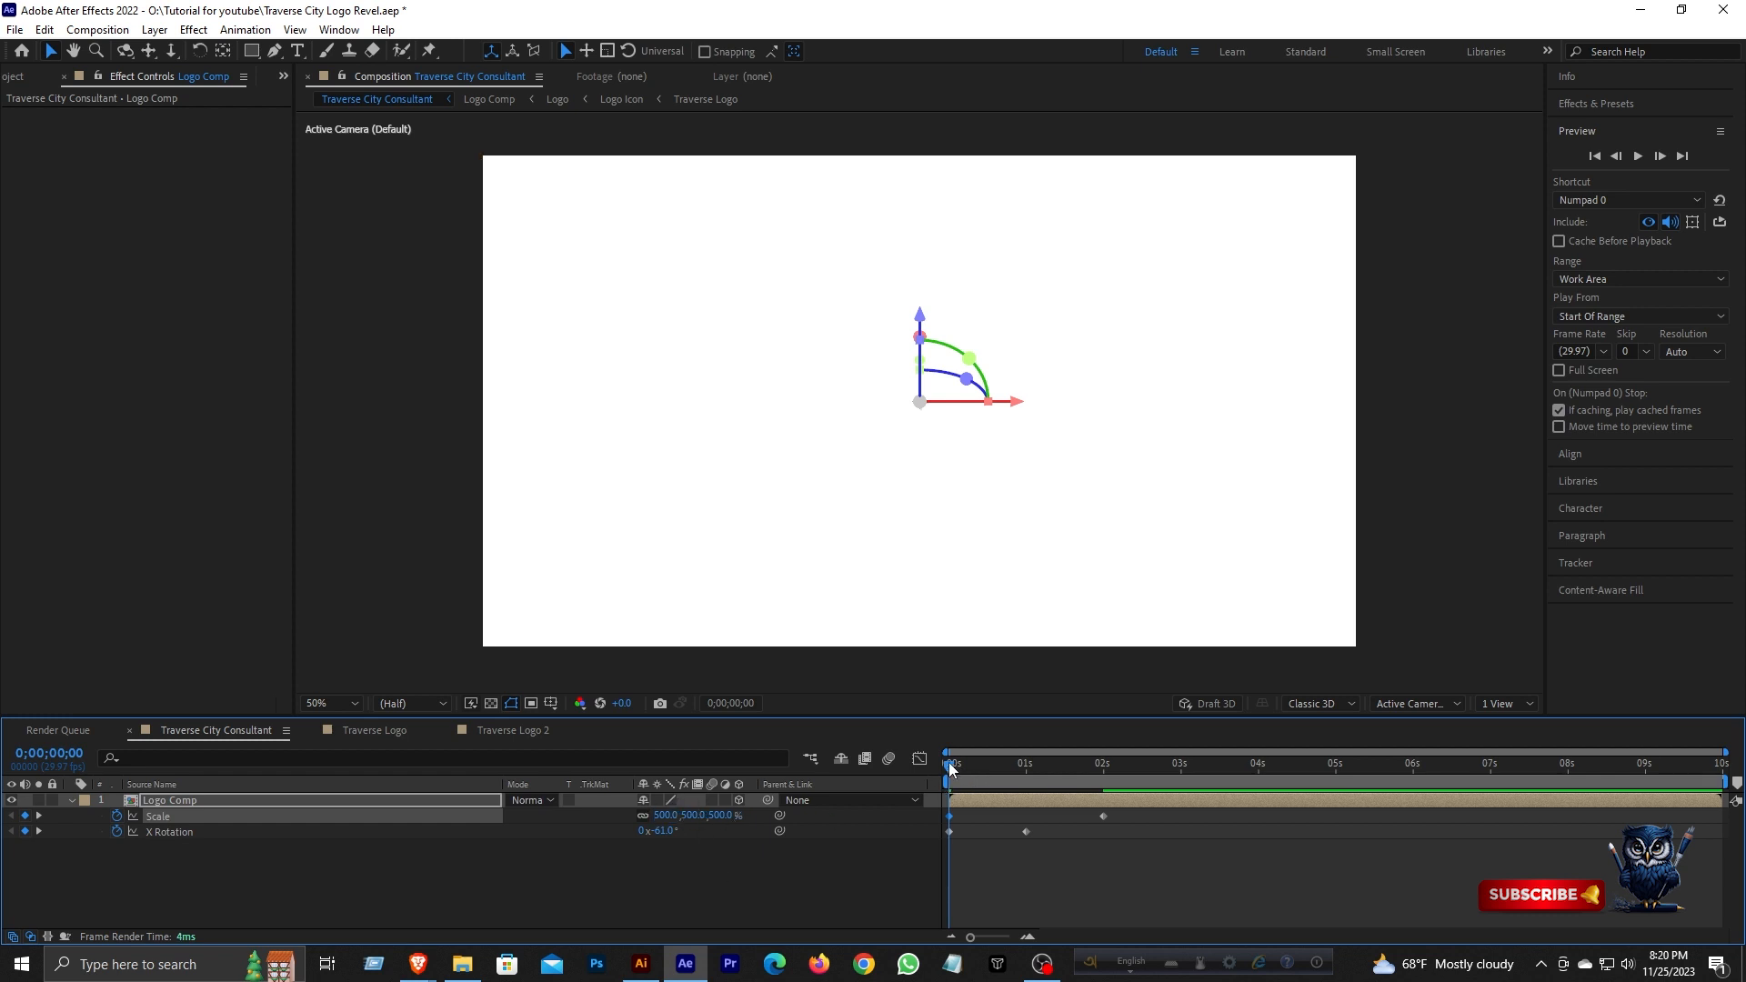
pyautogui.moveTo(950, 769); pyautogui.dragTo(1086, 778)
pyautogui.moveTo(1139, 778); pyautogui.dragTo(929, 782)
# - Set Logo Comp's starting Scale at 0;00;00;00 to 250% and preview the animation
pyautogui.click(668, 816)
pyautogui.write('250')
pyautogui.press('Return')
pyautogui.click(1637, 158)
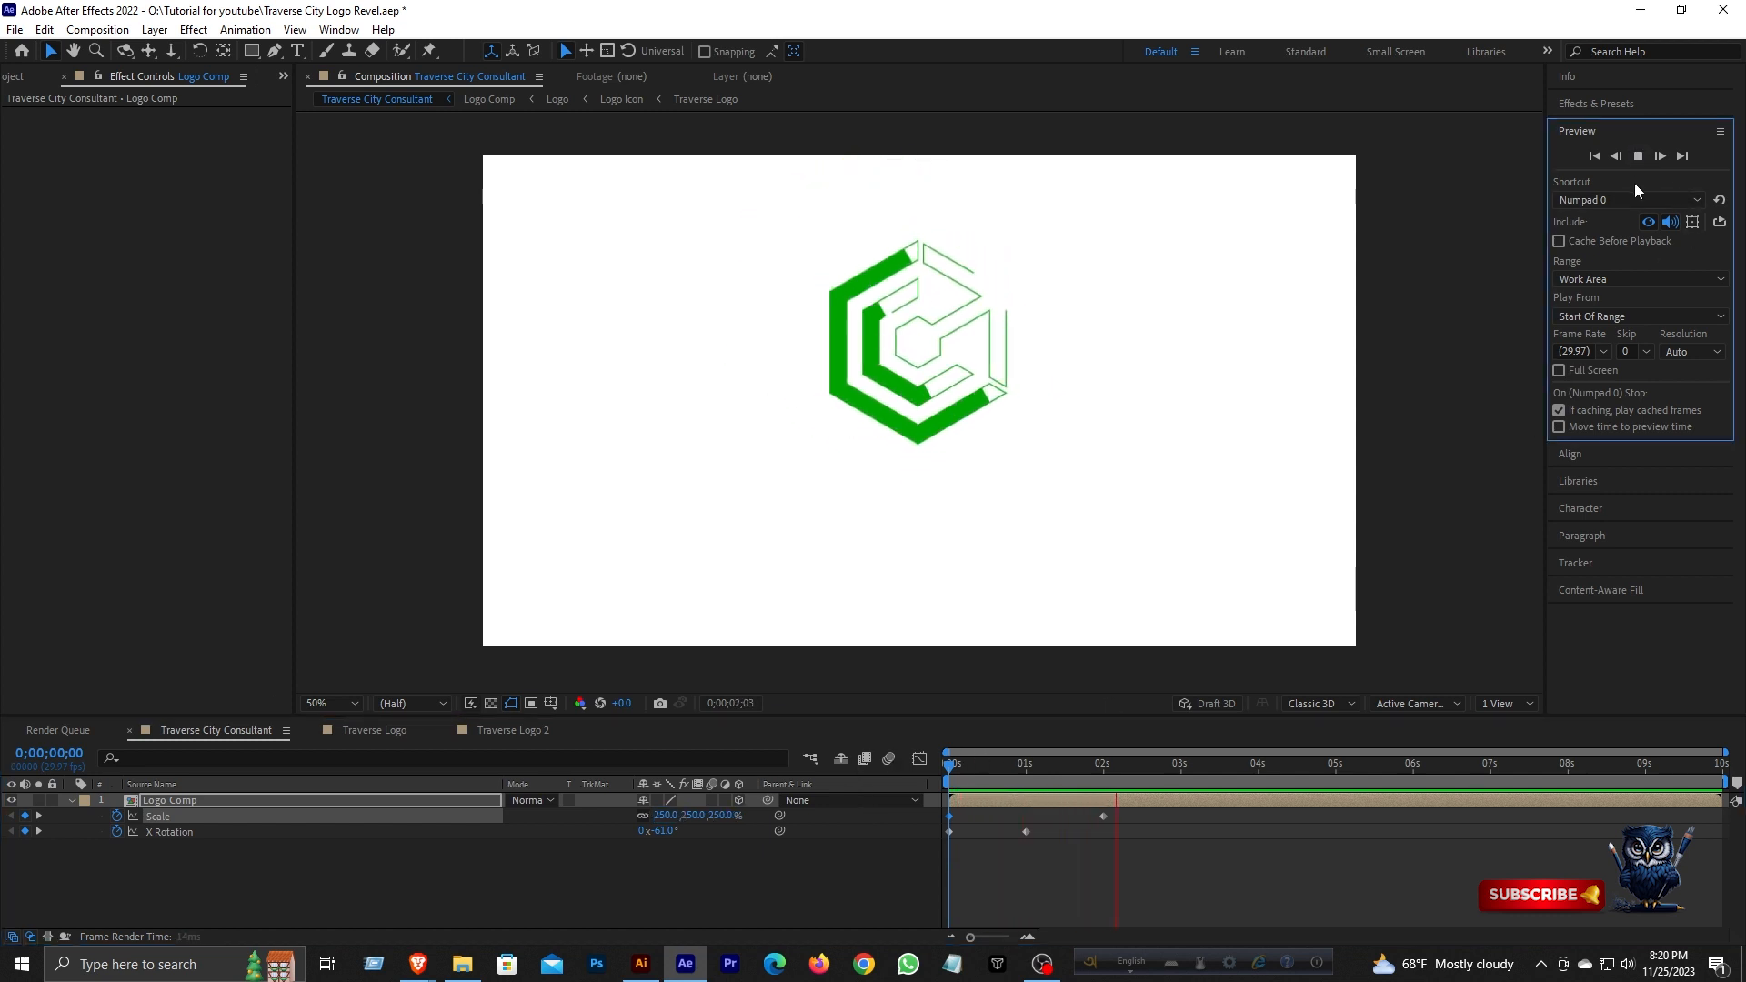
# - Move Logo Comp's ending X Rotation keyframe to about 0;00;03;00 and preview the slower tilt
pyautogui.moveTo(951, 767); pyautogui.dragTo(1160, 764)
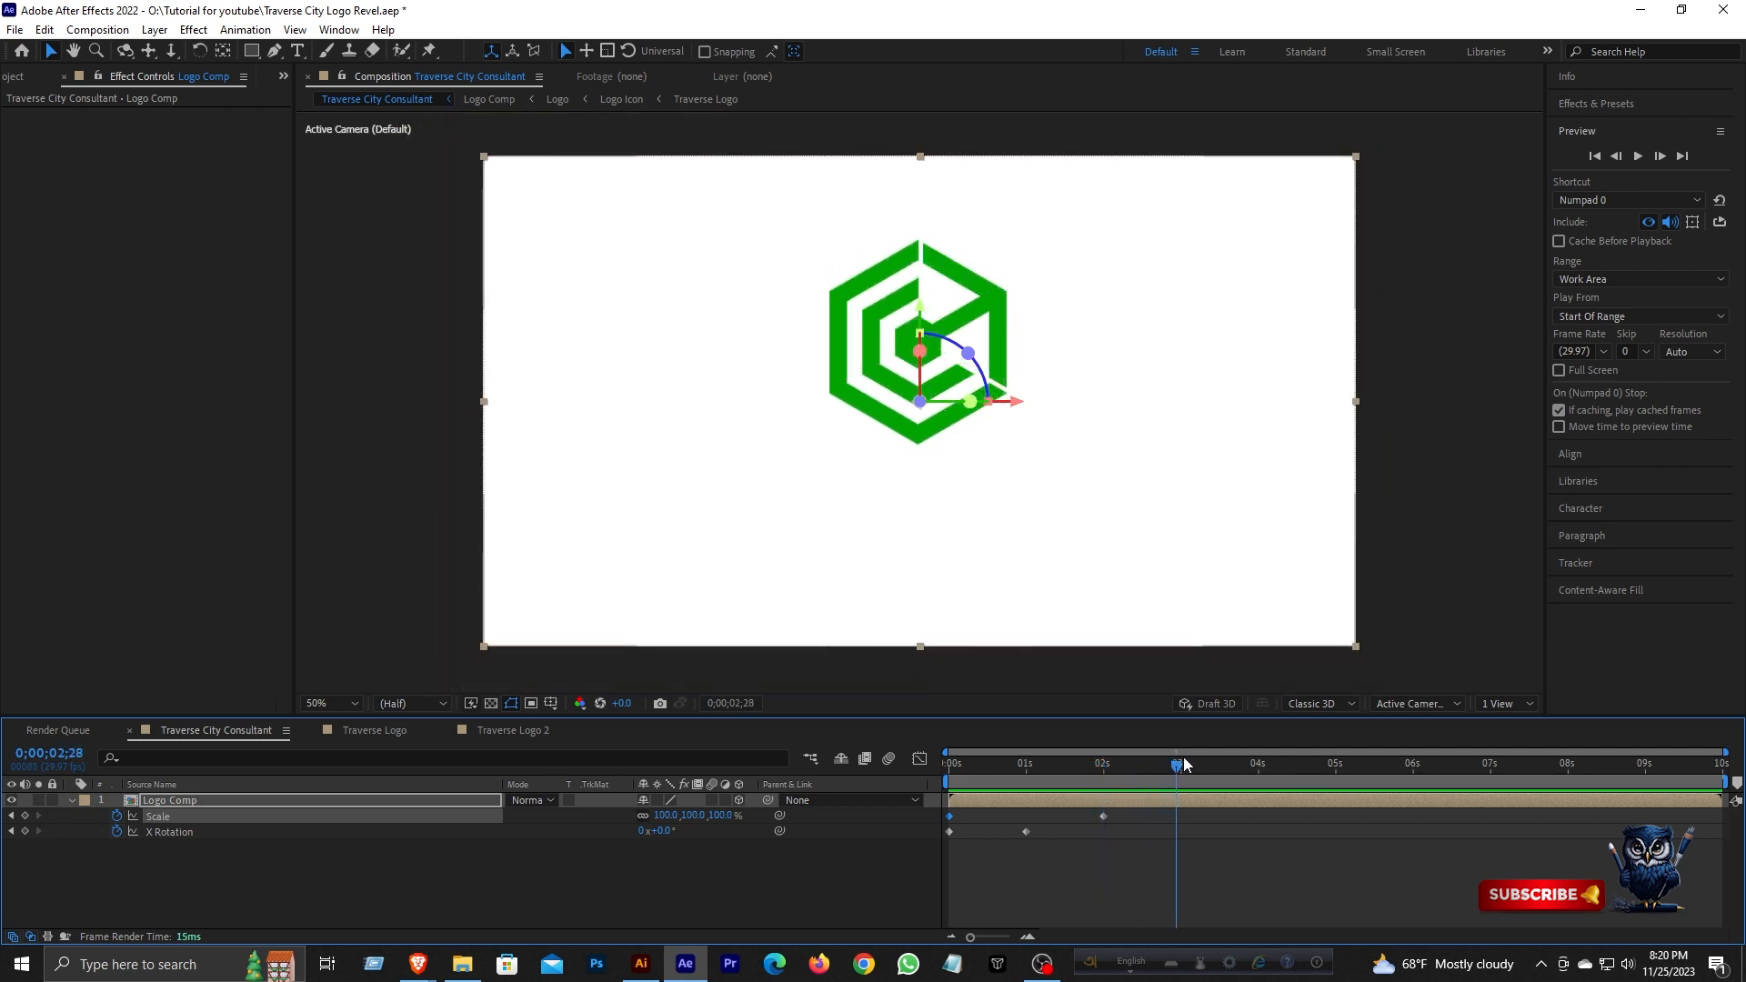
pyautogui.moveTo(1024, 831); pyautogui.dragTo(951, 765)
pyautogui.click(1637, 156)
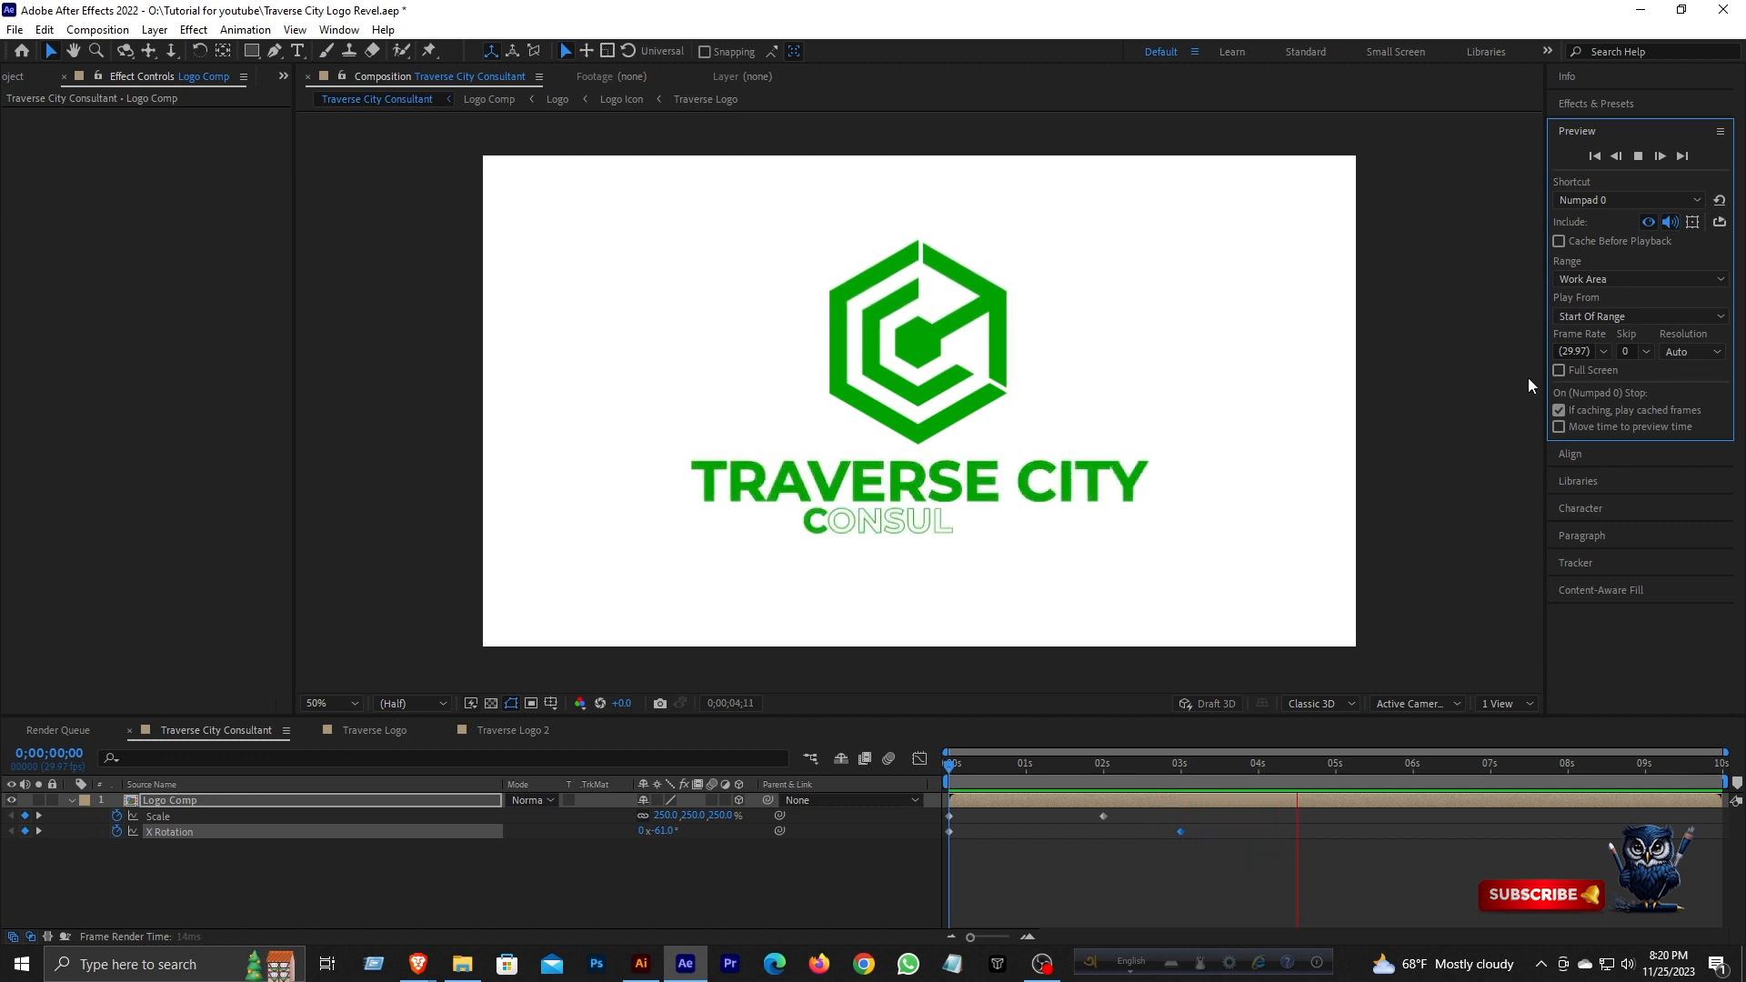
# - Move Logo Comp's ending X Rotation keyframe to 0;00;05;00 and preview the animation
pyautogui.moveTo(1100, 770); pyautogui.dragTo(1335, 782)
pyautogui.moveTo(1181, 832); pyautogui.dragTo(949, 790)
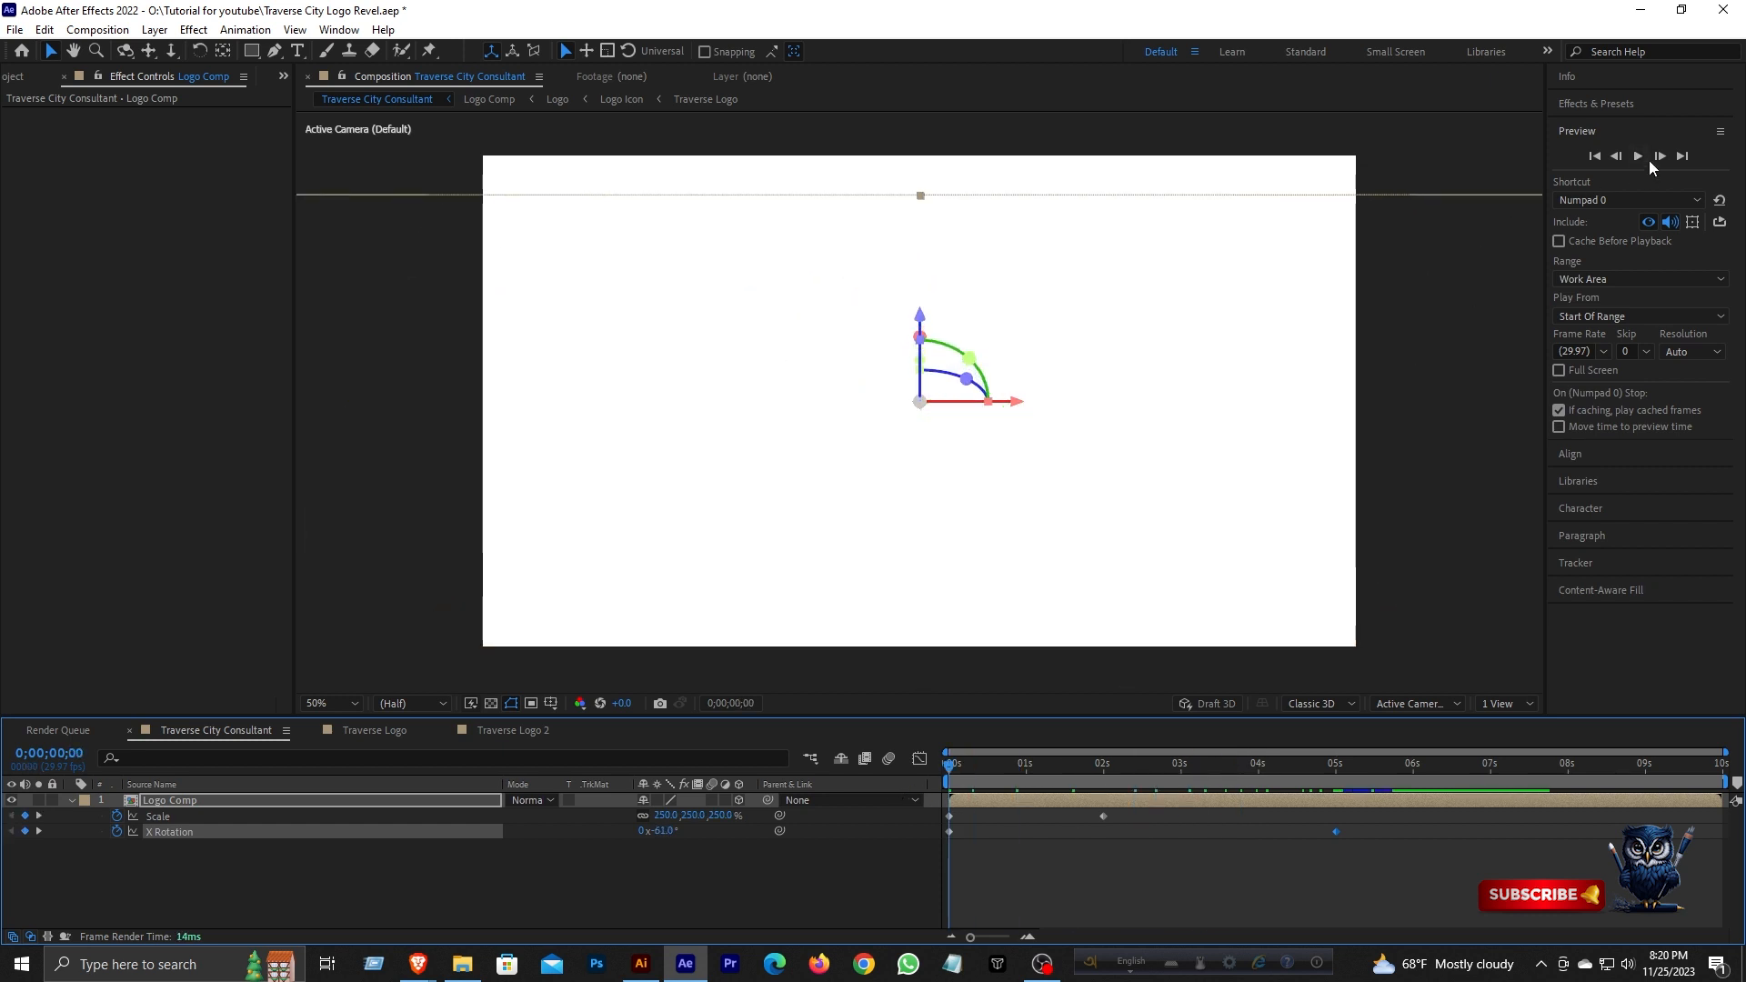
pyautogui.click(1648, 158)
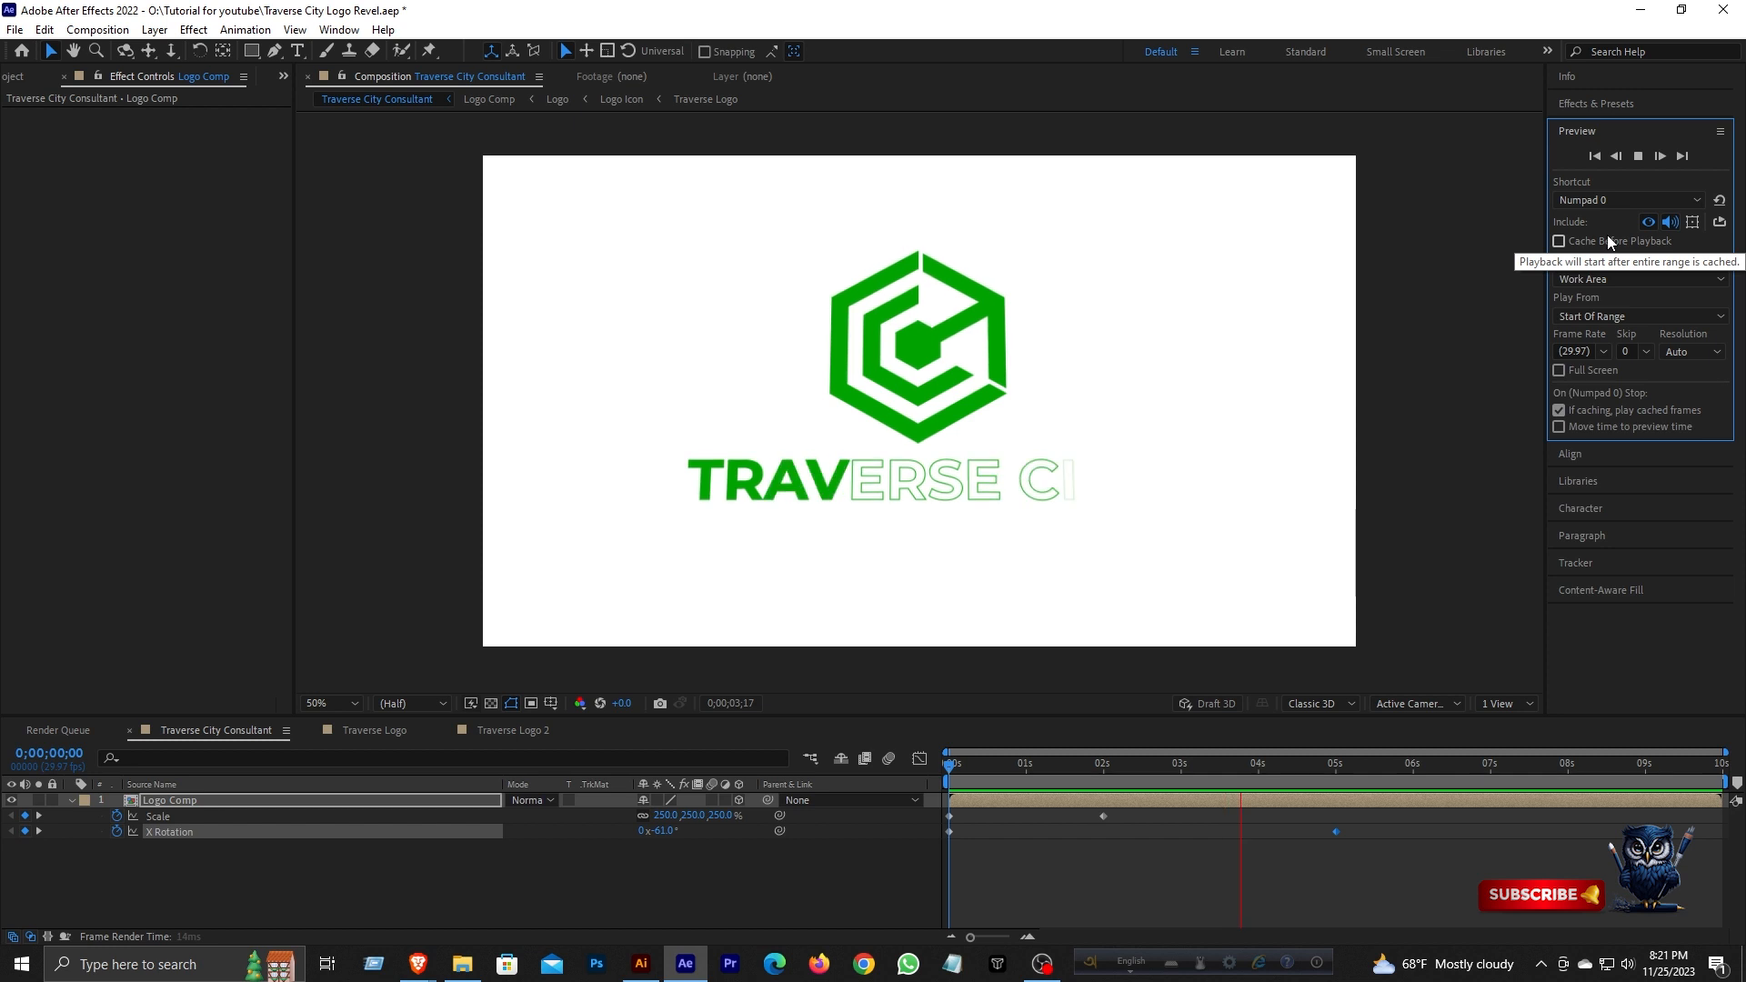
# - Hold Logo Comp's Scale with a keyframe at 0;00;05;00, set it to 80% at 0;00;05;05, and preview the shrink
pyautogui.click(1337, 766)
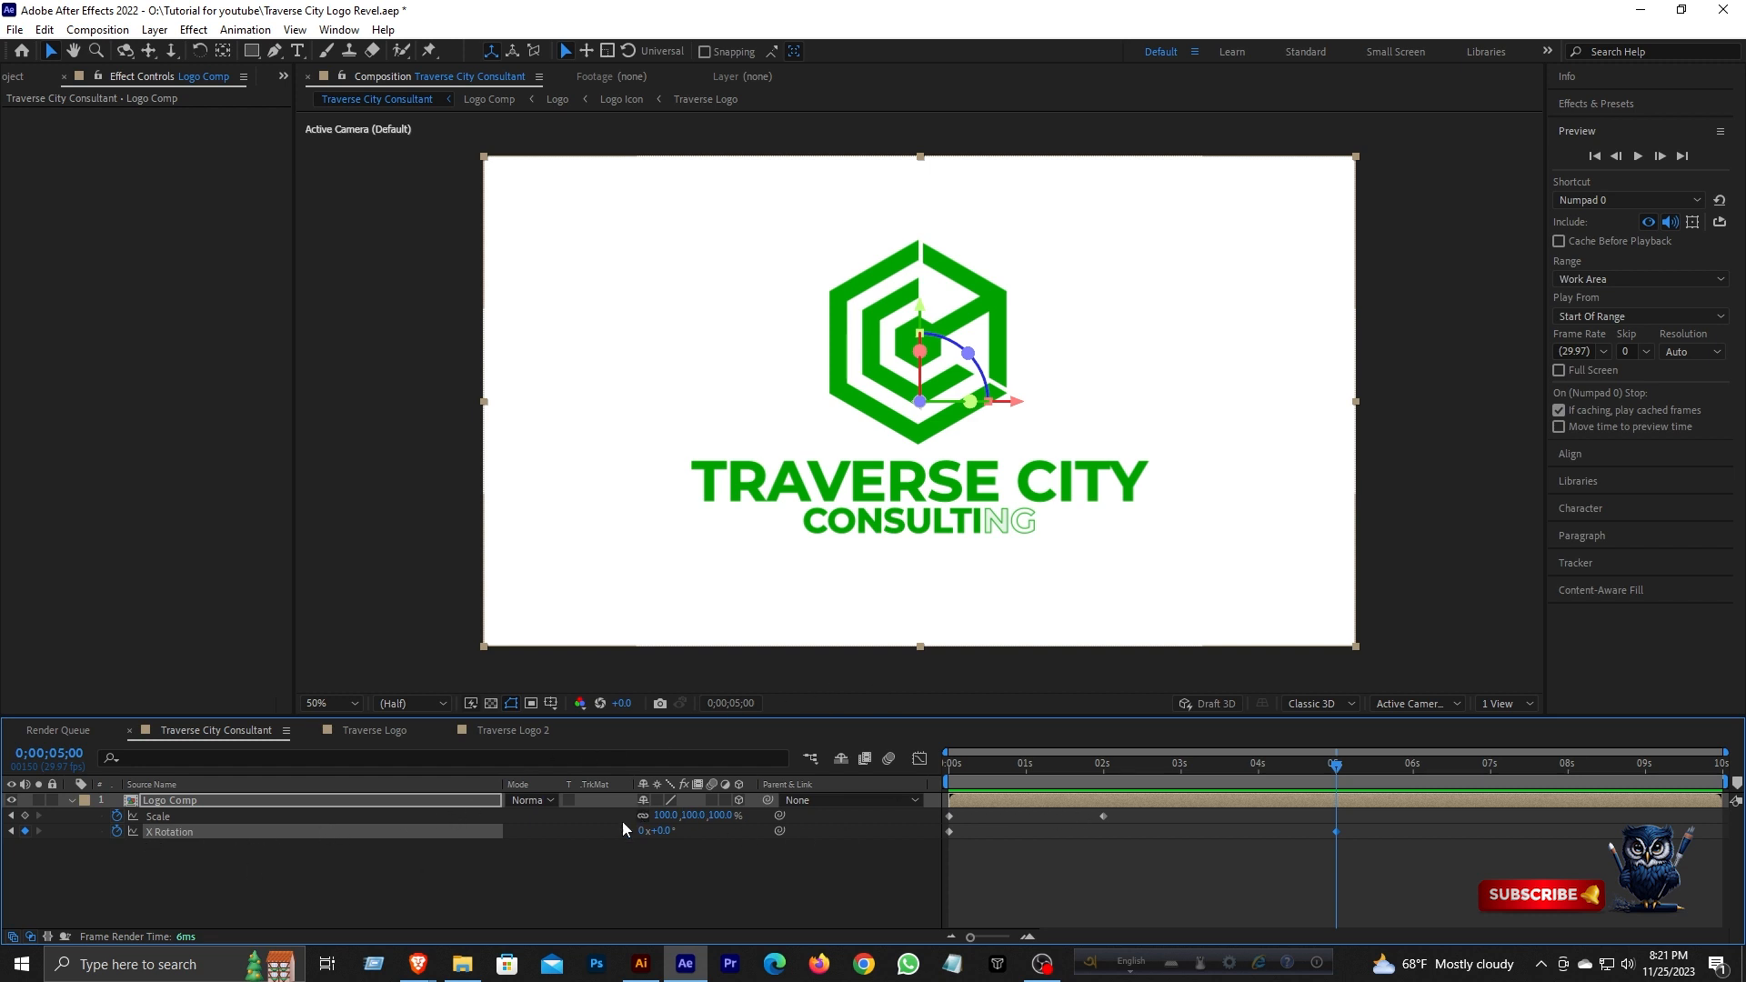
pyautogui.click(24, 816)
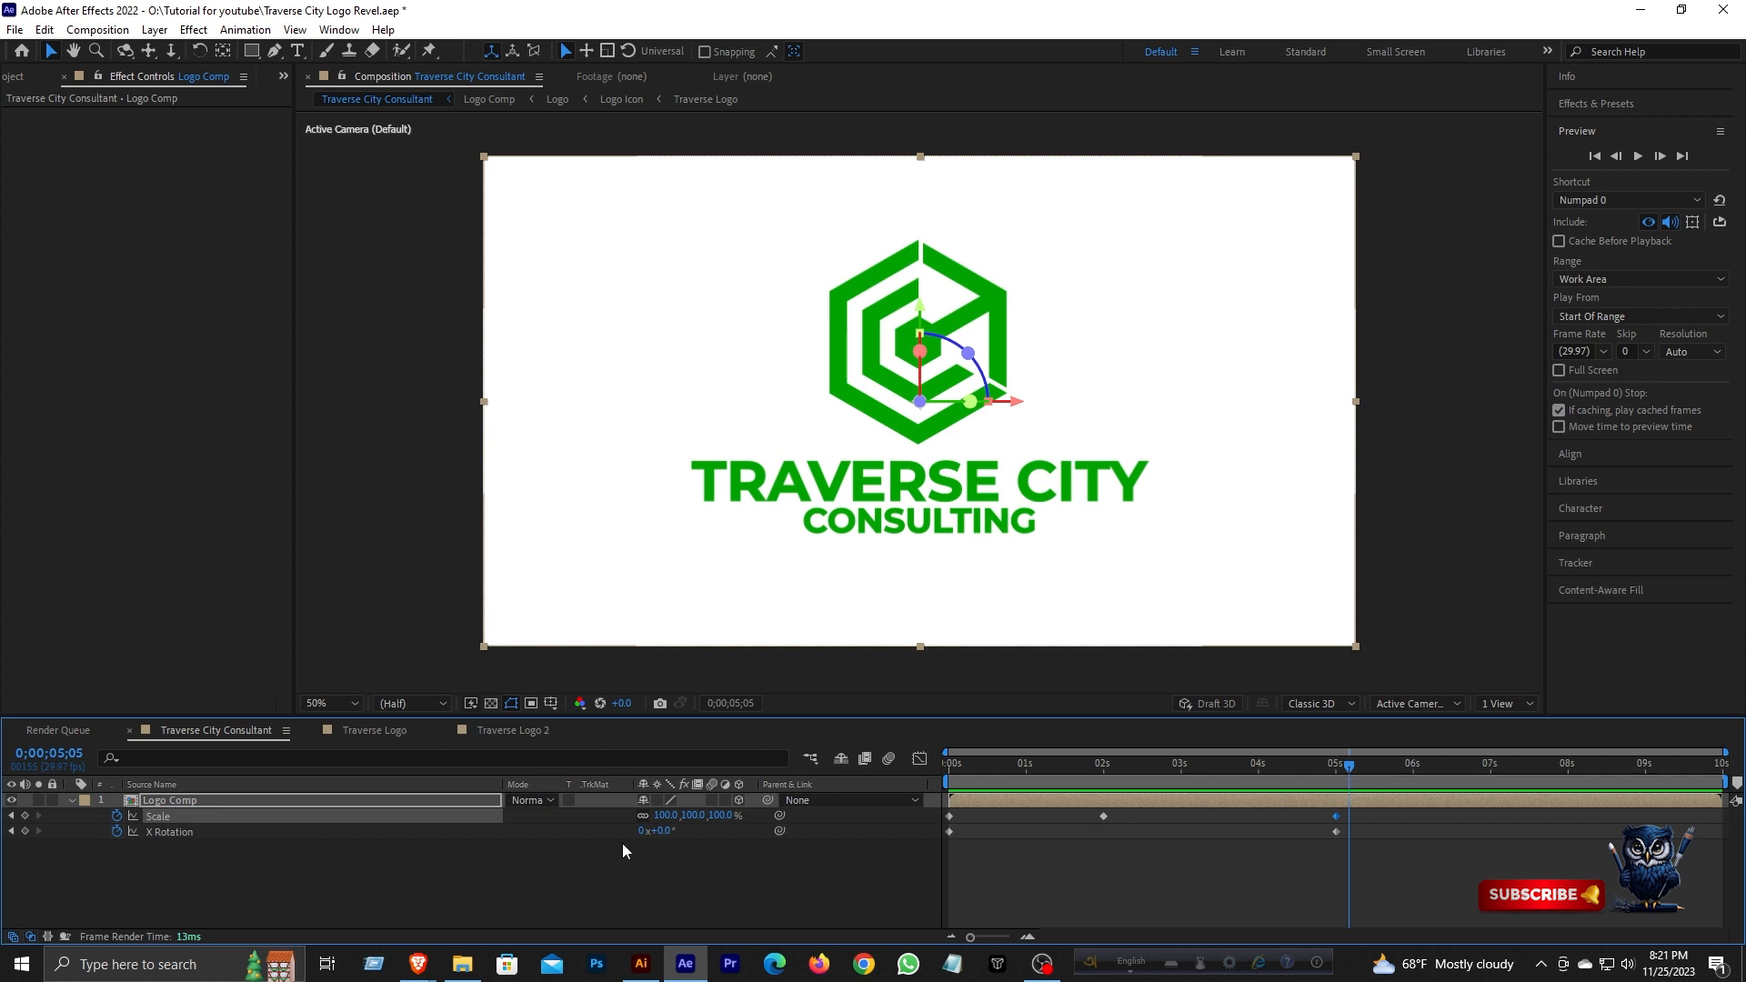
pyautogui.click(661, 816)
pyautogui.write('80')
pyautogui.press('Return')
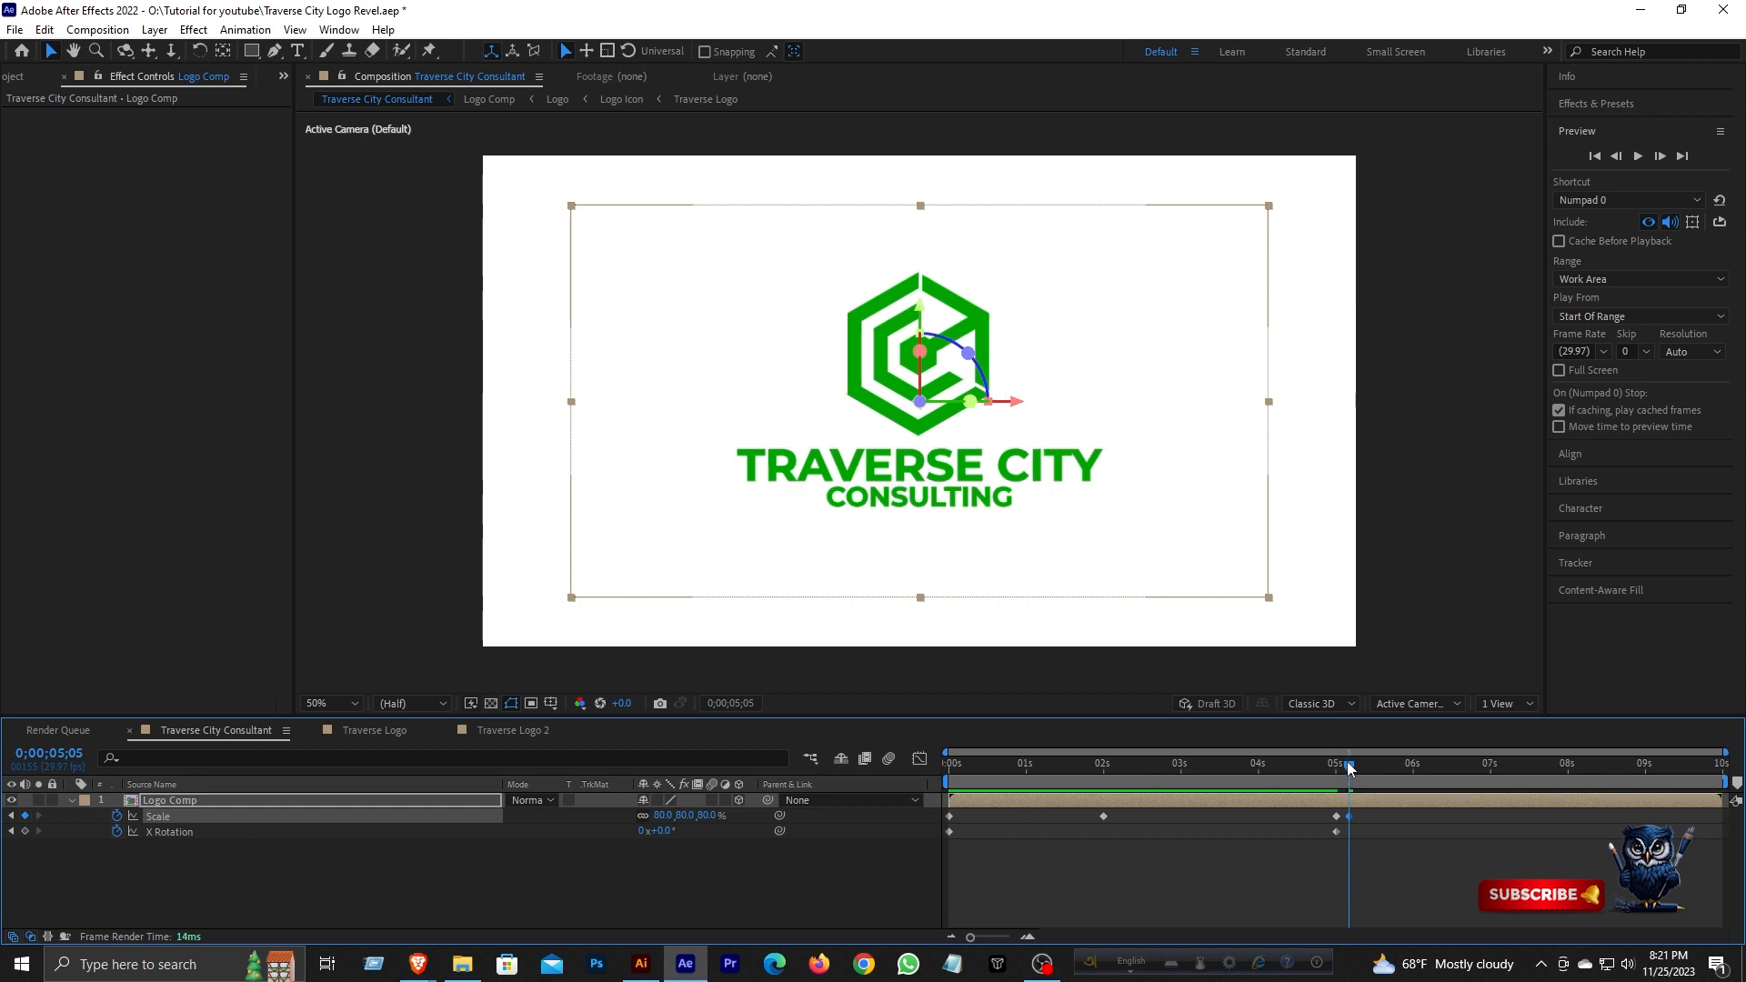
pyautogui.moveTo(1348, 767); pyautogui.dragTo(887, 752)
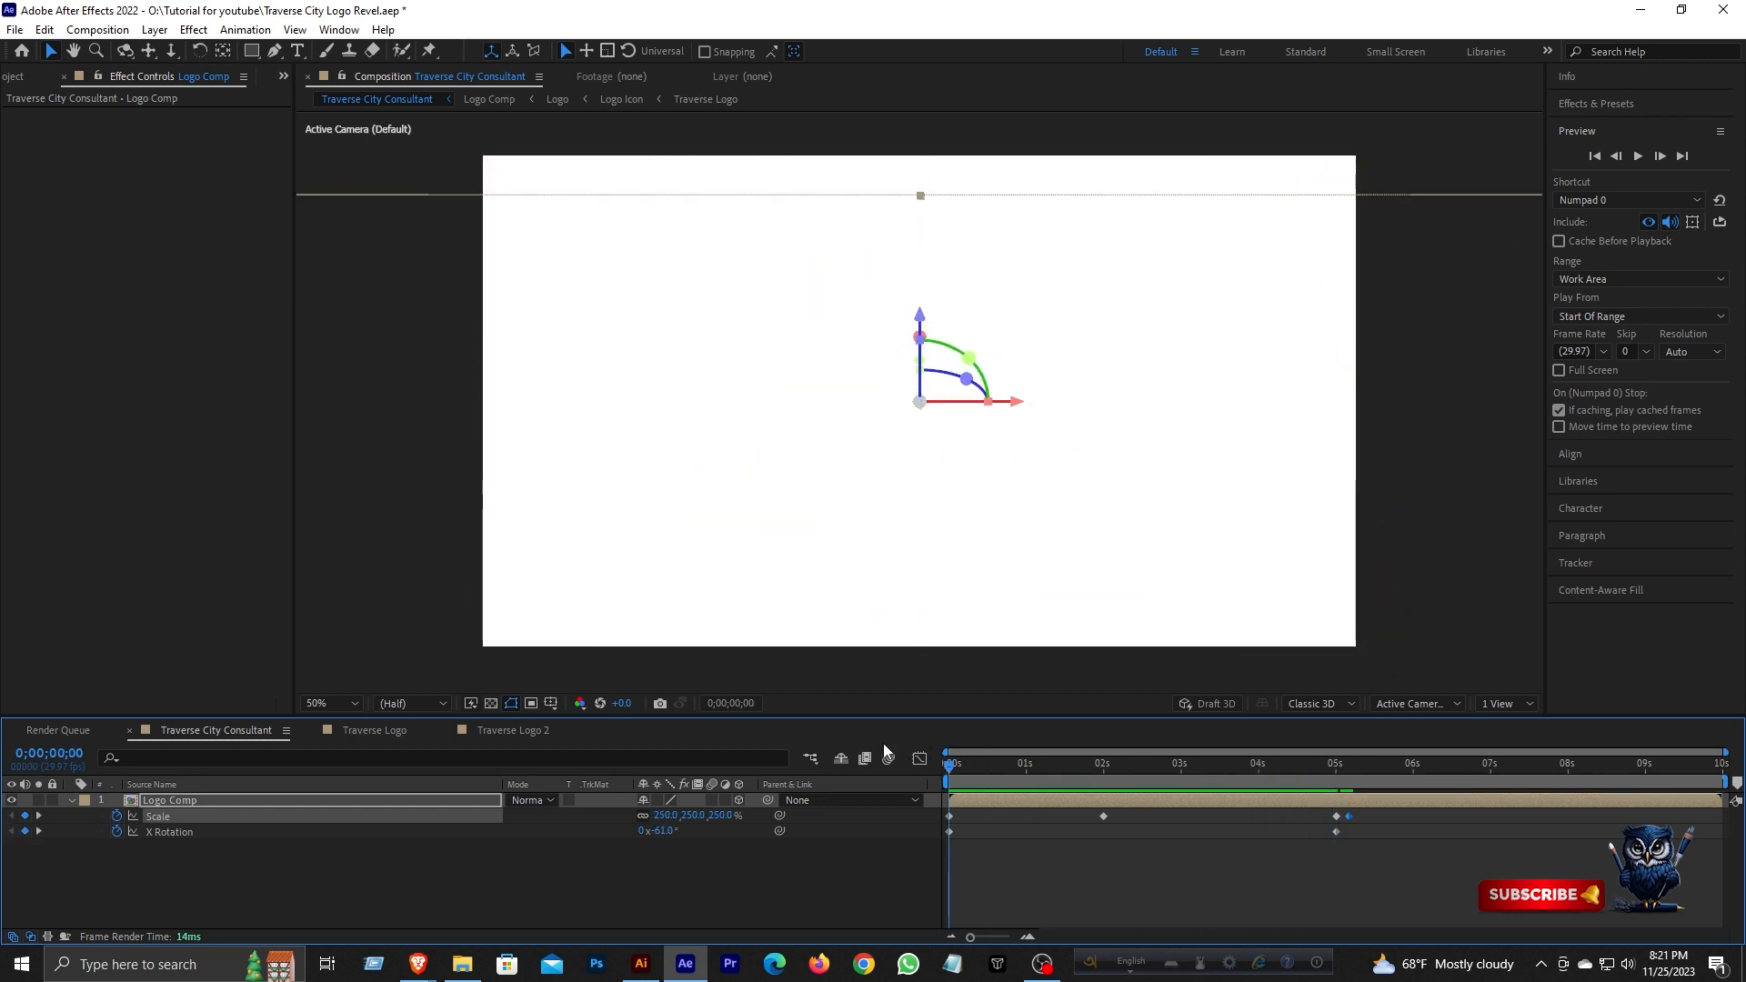
pyautogui.click(1638, 156)
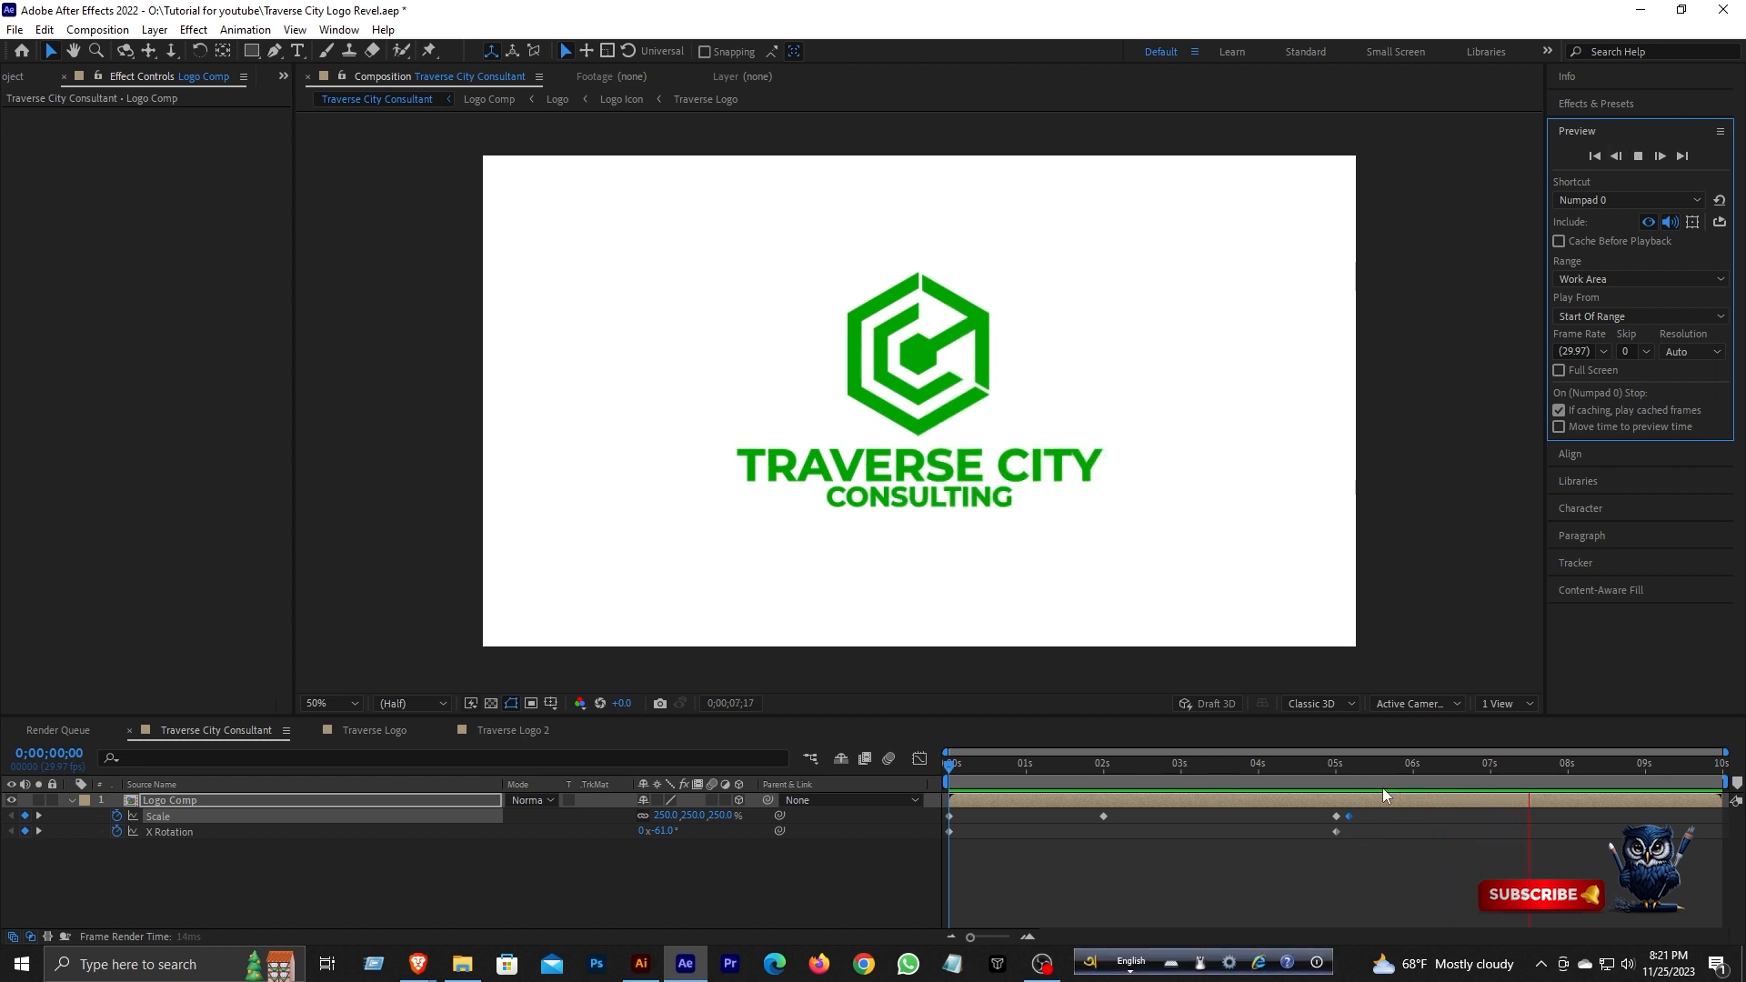
# - Apply Easy Ease to all of Logo Comp's Scale and X Rotation keyframes
pyautogui.click(1377, 762)
pyautogui.moveTo(1364, 813); pyautogui.dragTo(924, 877)
pyautogui.press('F9')
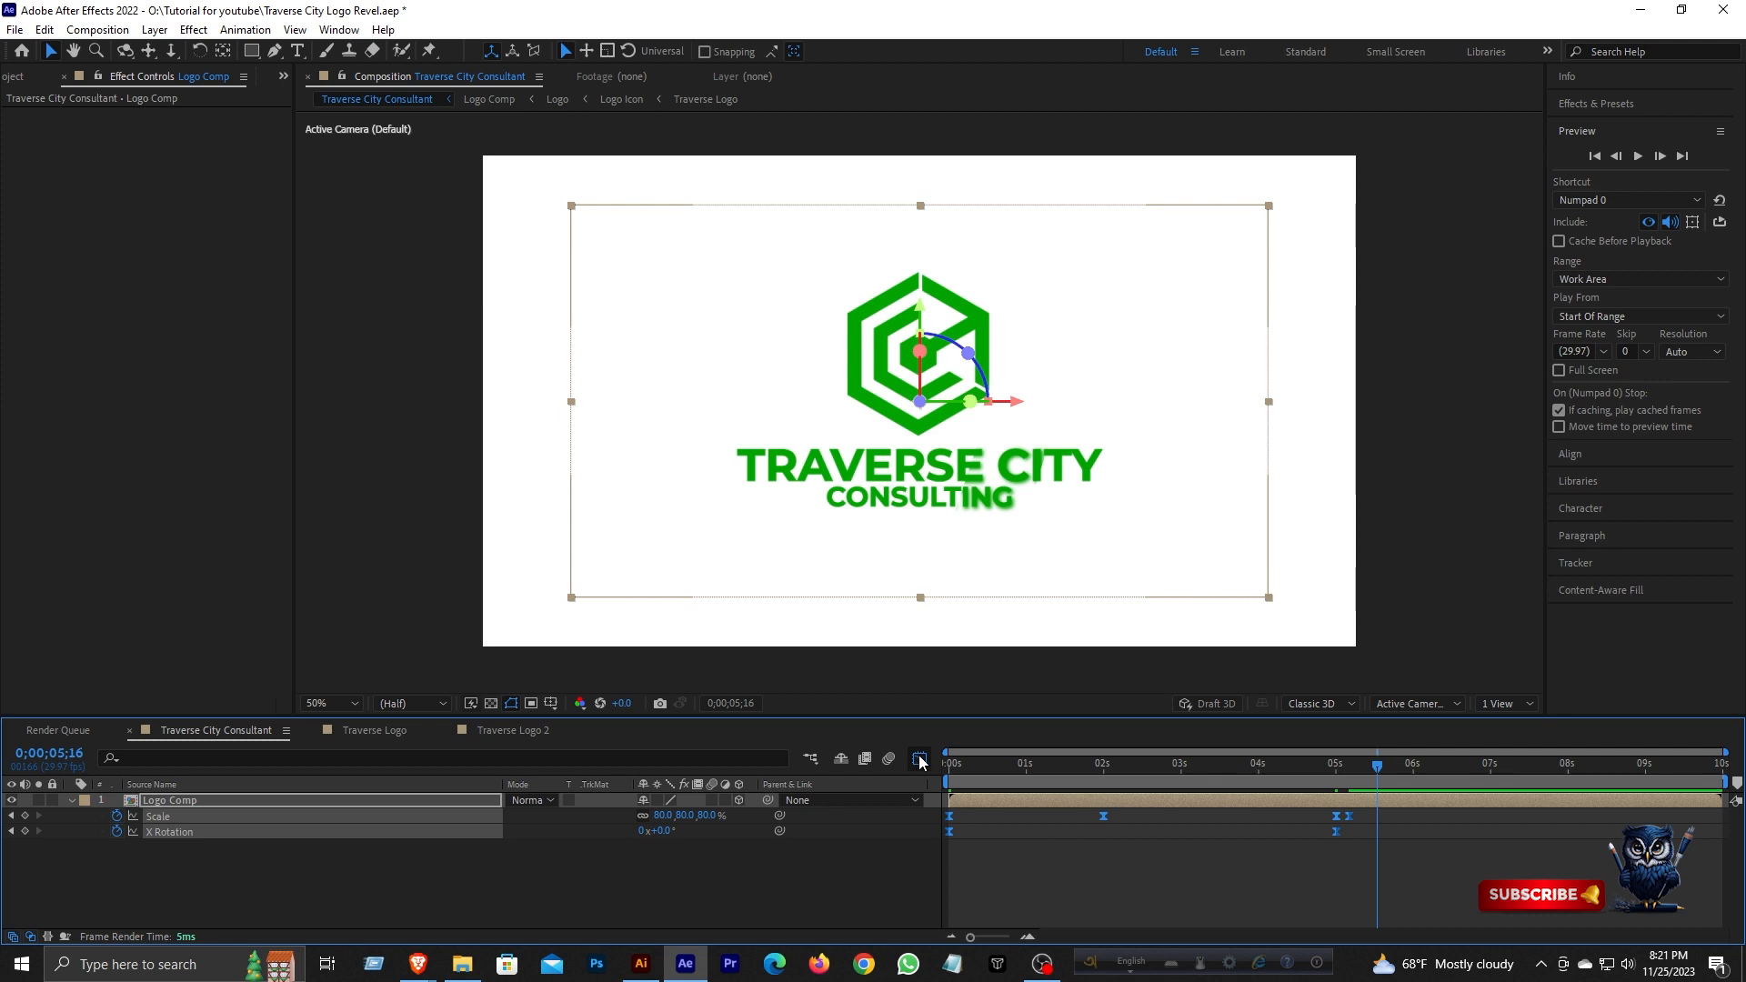
# - Reshape Logo Comp's speed curves in the Graph Editor to start fast and slow down gradually, and preview the motion
pyautogui.click(919, 760)
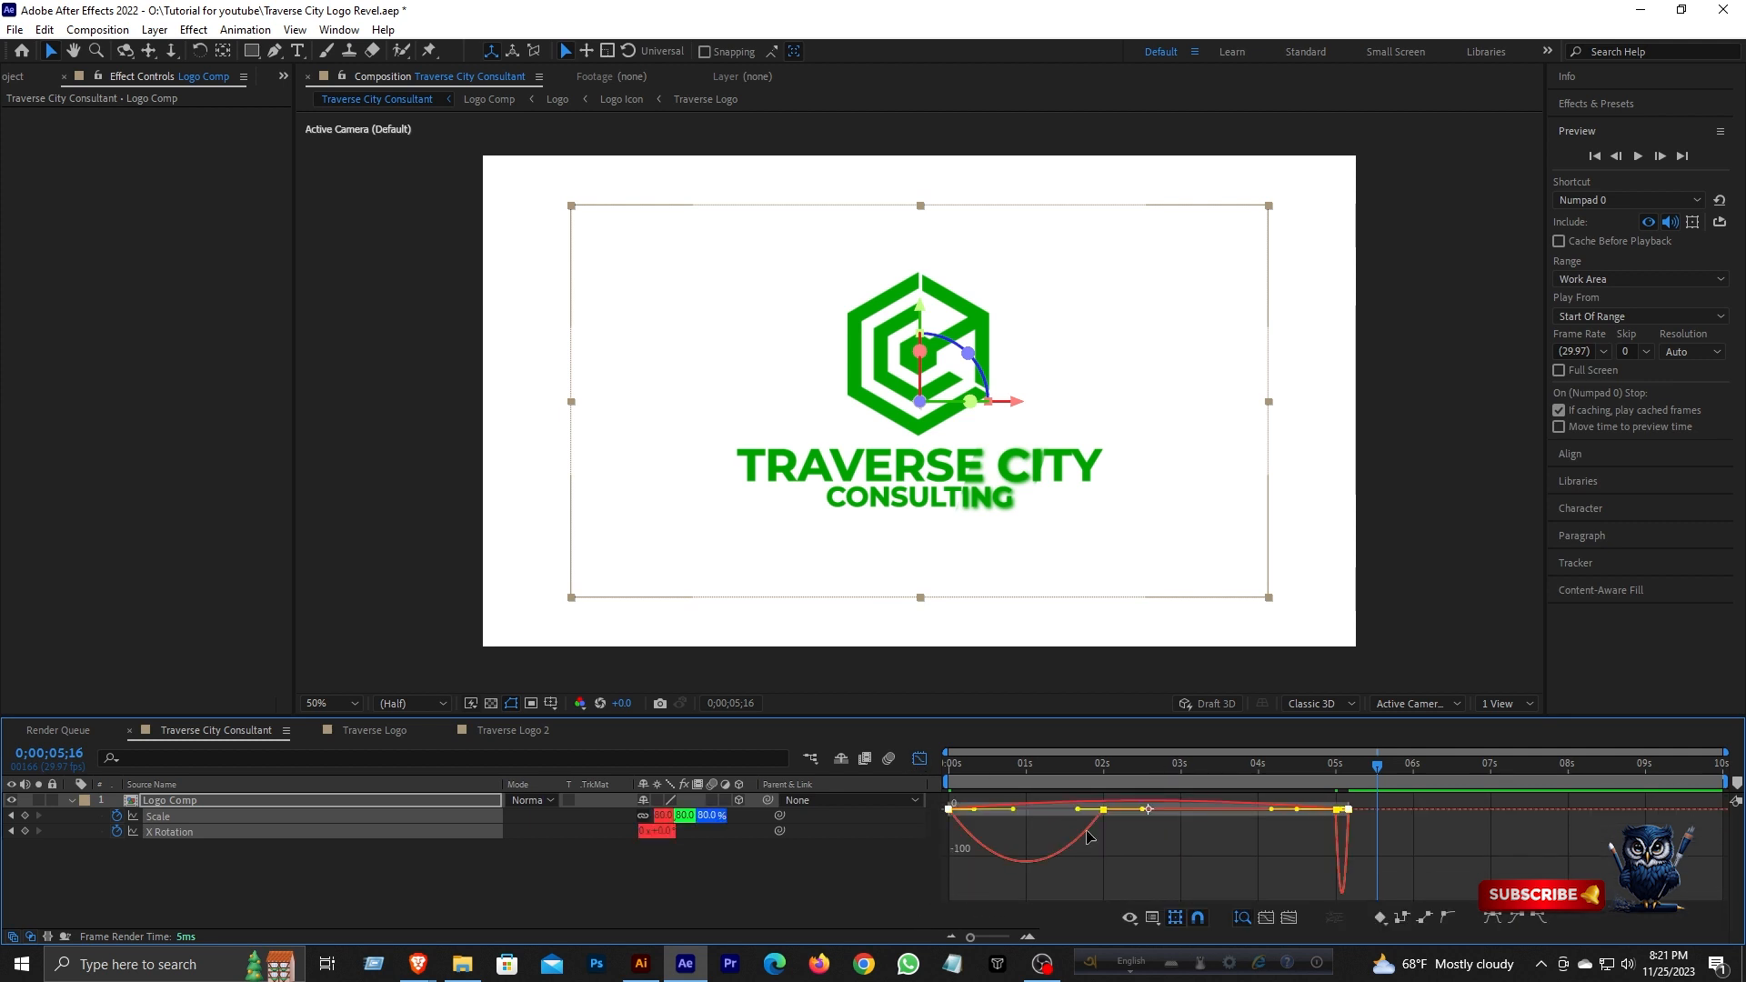
pyautogui.moveTo(1079, 810); pyautogui.dragTo(924, 807)
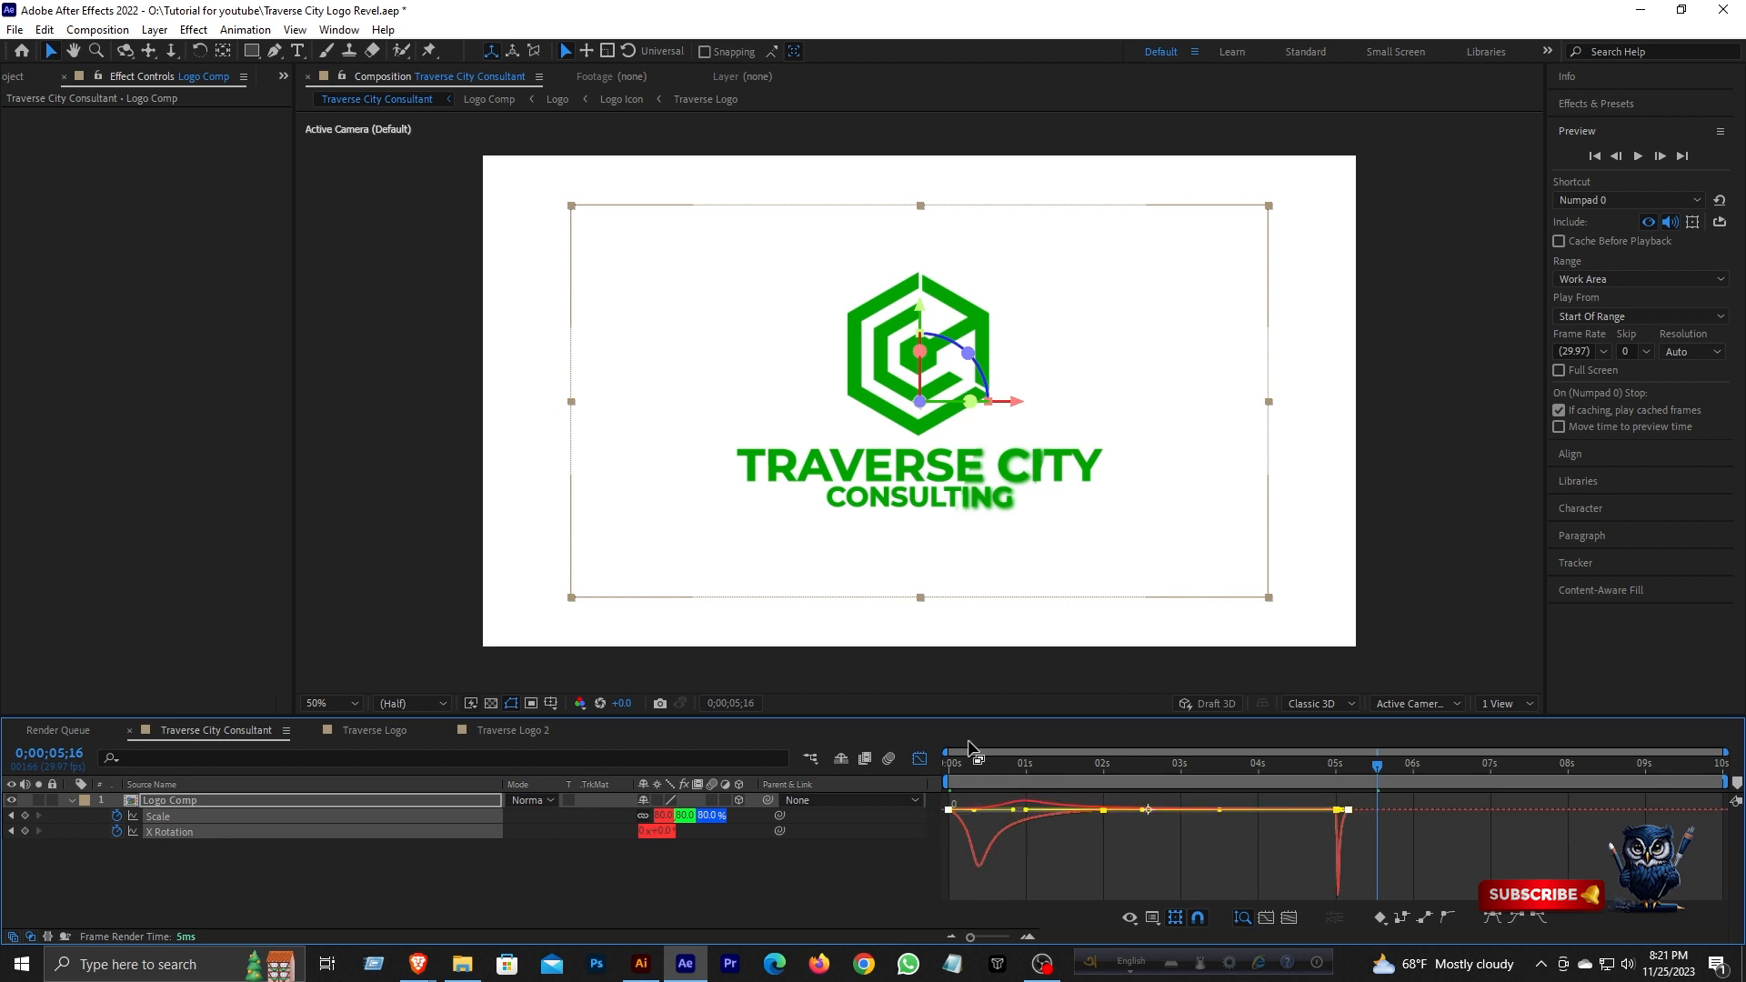
pyautogui.click(919, 758)
pyautogui.click(952, 771)
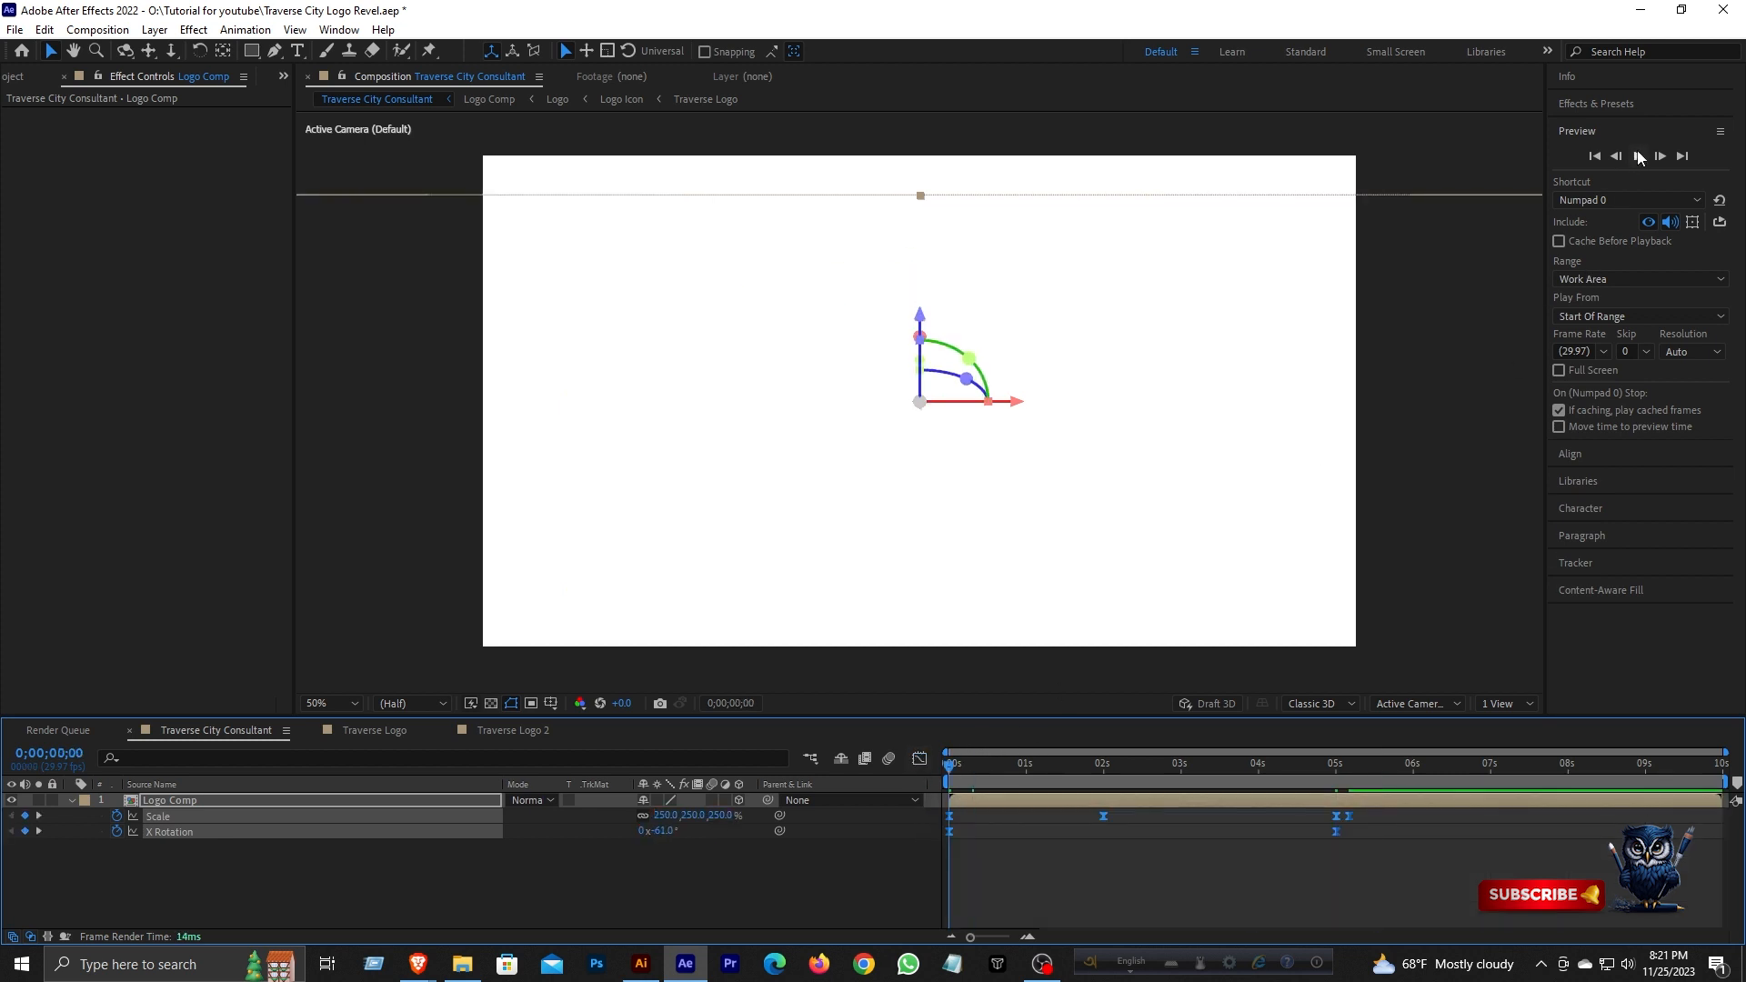
pyautogui.click(1640, 156)
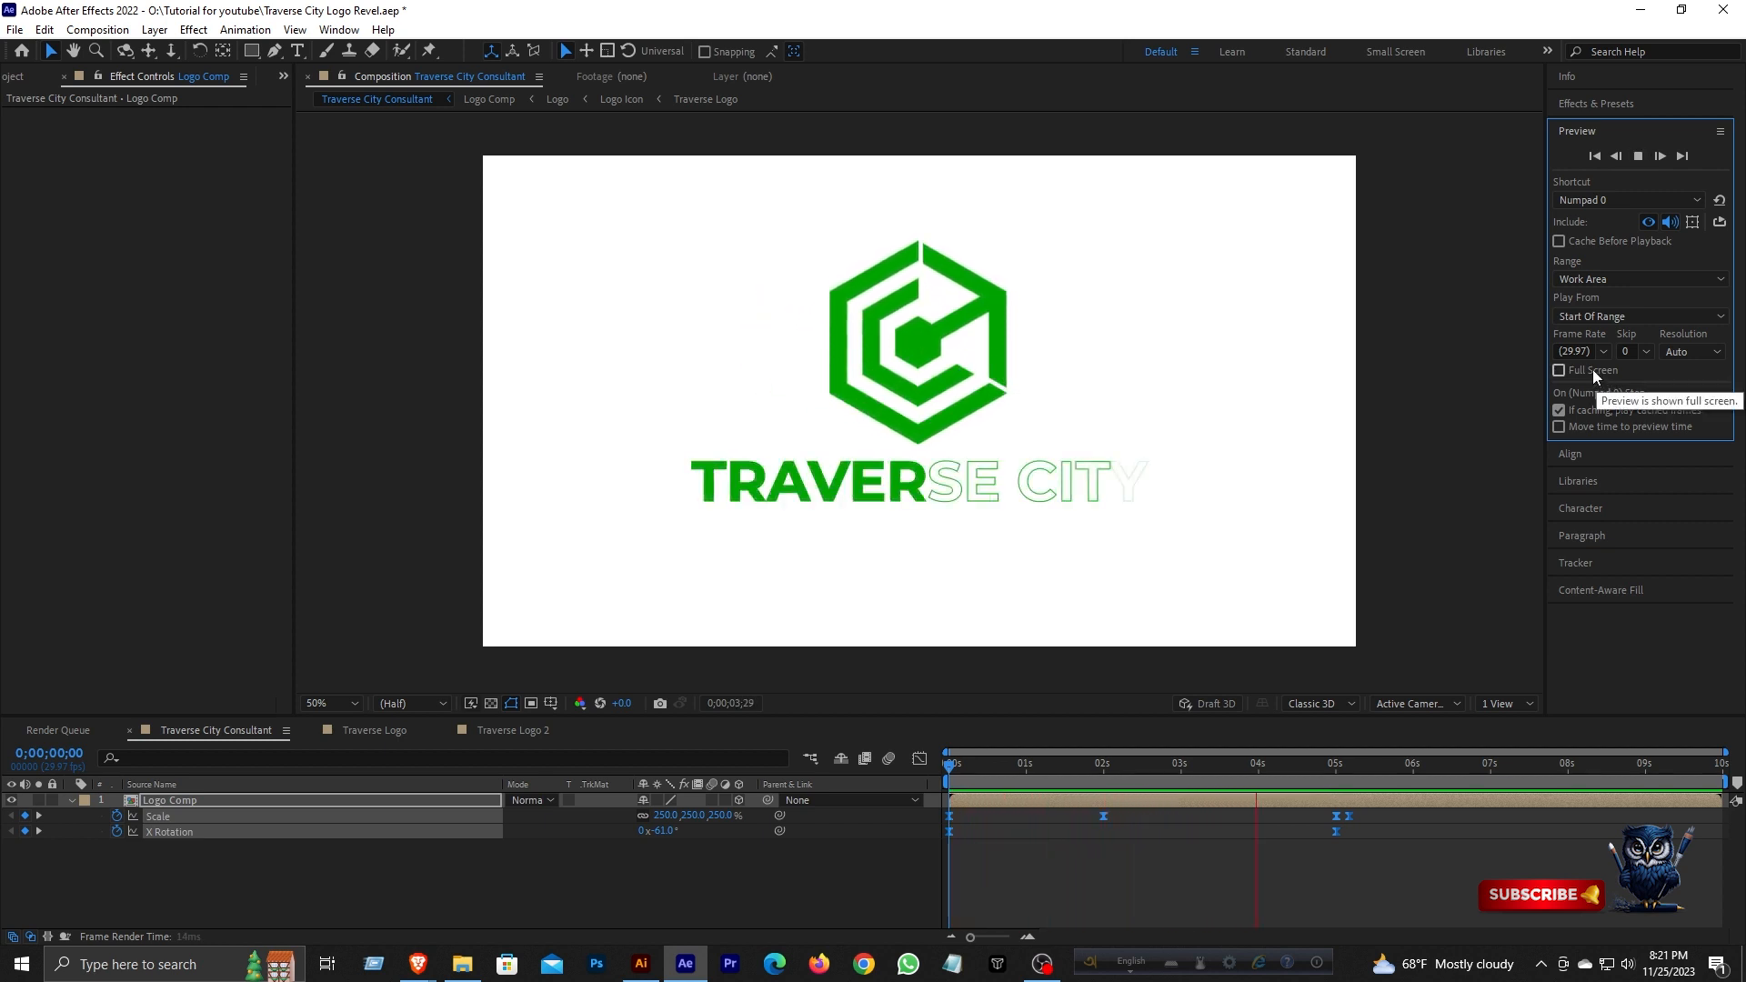
pyautogui.click(1640, 158)
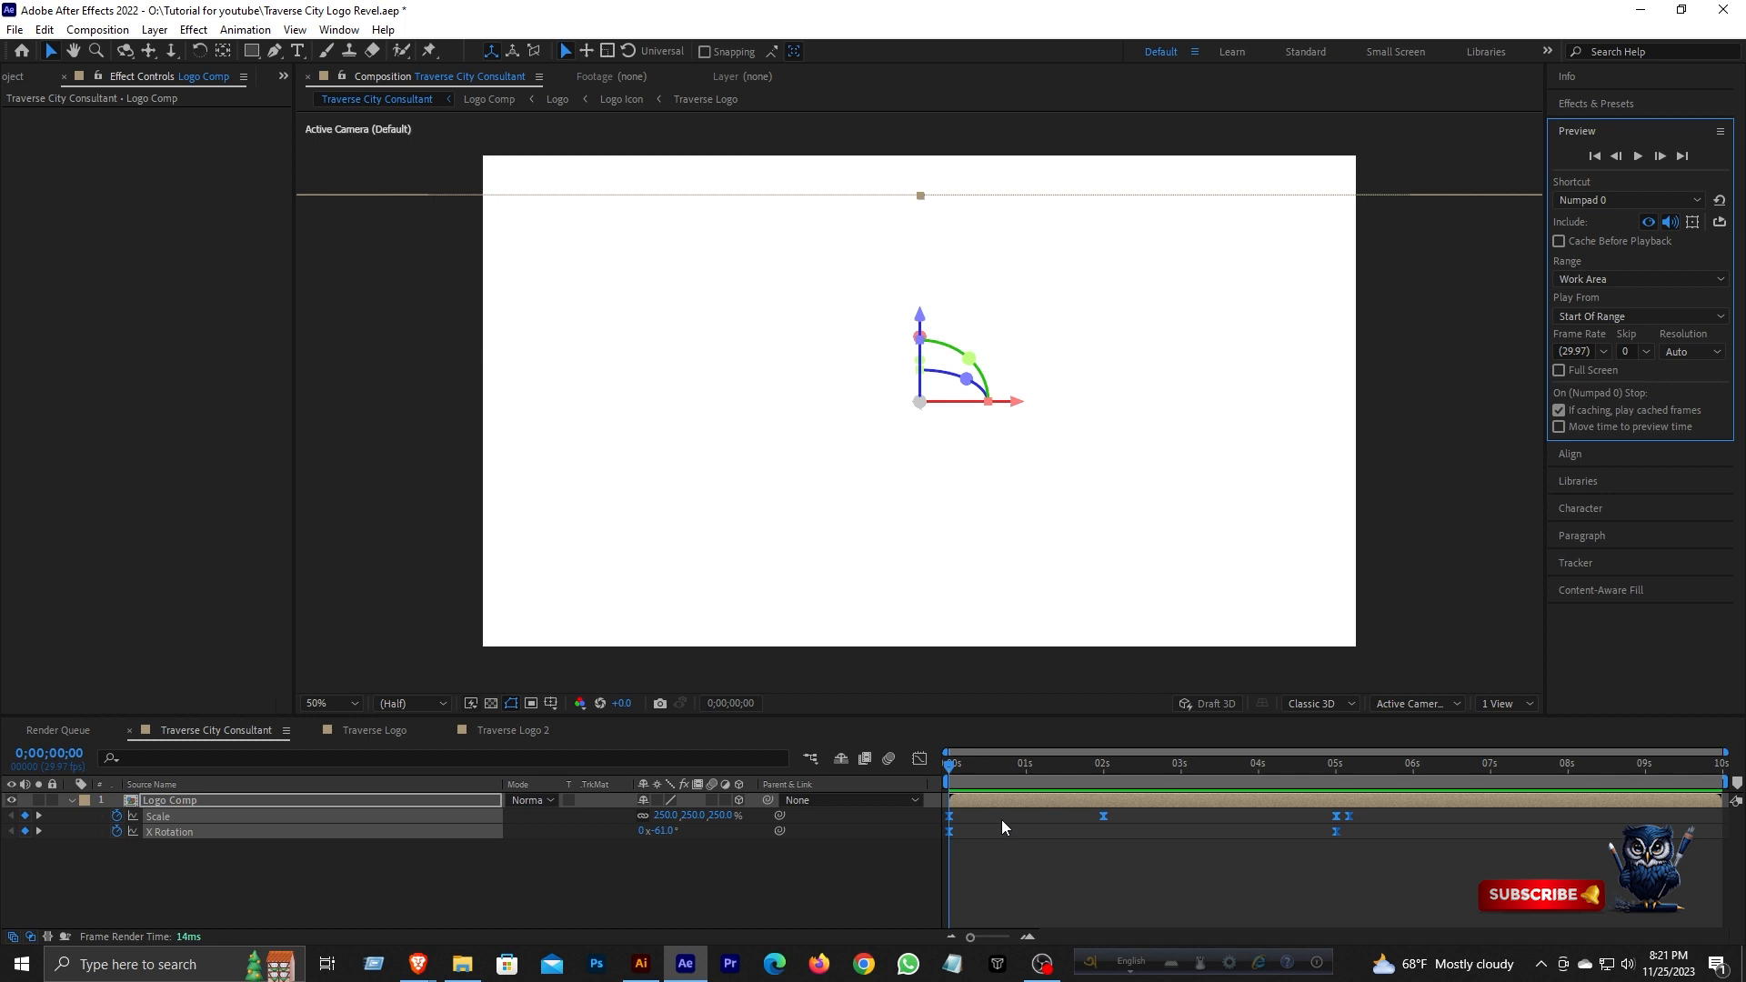
# - Move Logo Comp's starting X Rotation keyframe to 0;00;02;00 and preview the delayed rotation
pyautogui.moveTo(964, 762); pyautogui.dragTo(1102, 810)
pyautogui.moveTo(968, 838); pyautogui.dragTo(1099, 835)
pyautogui.moveTo(1030, 767); pyautogui.dragTo(917, 754)
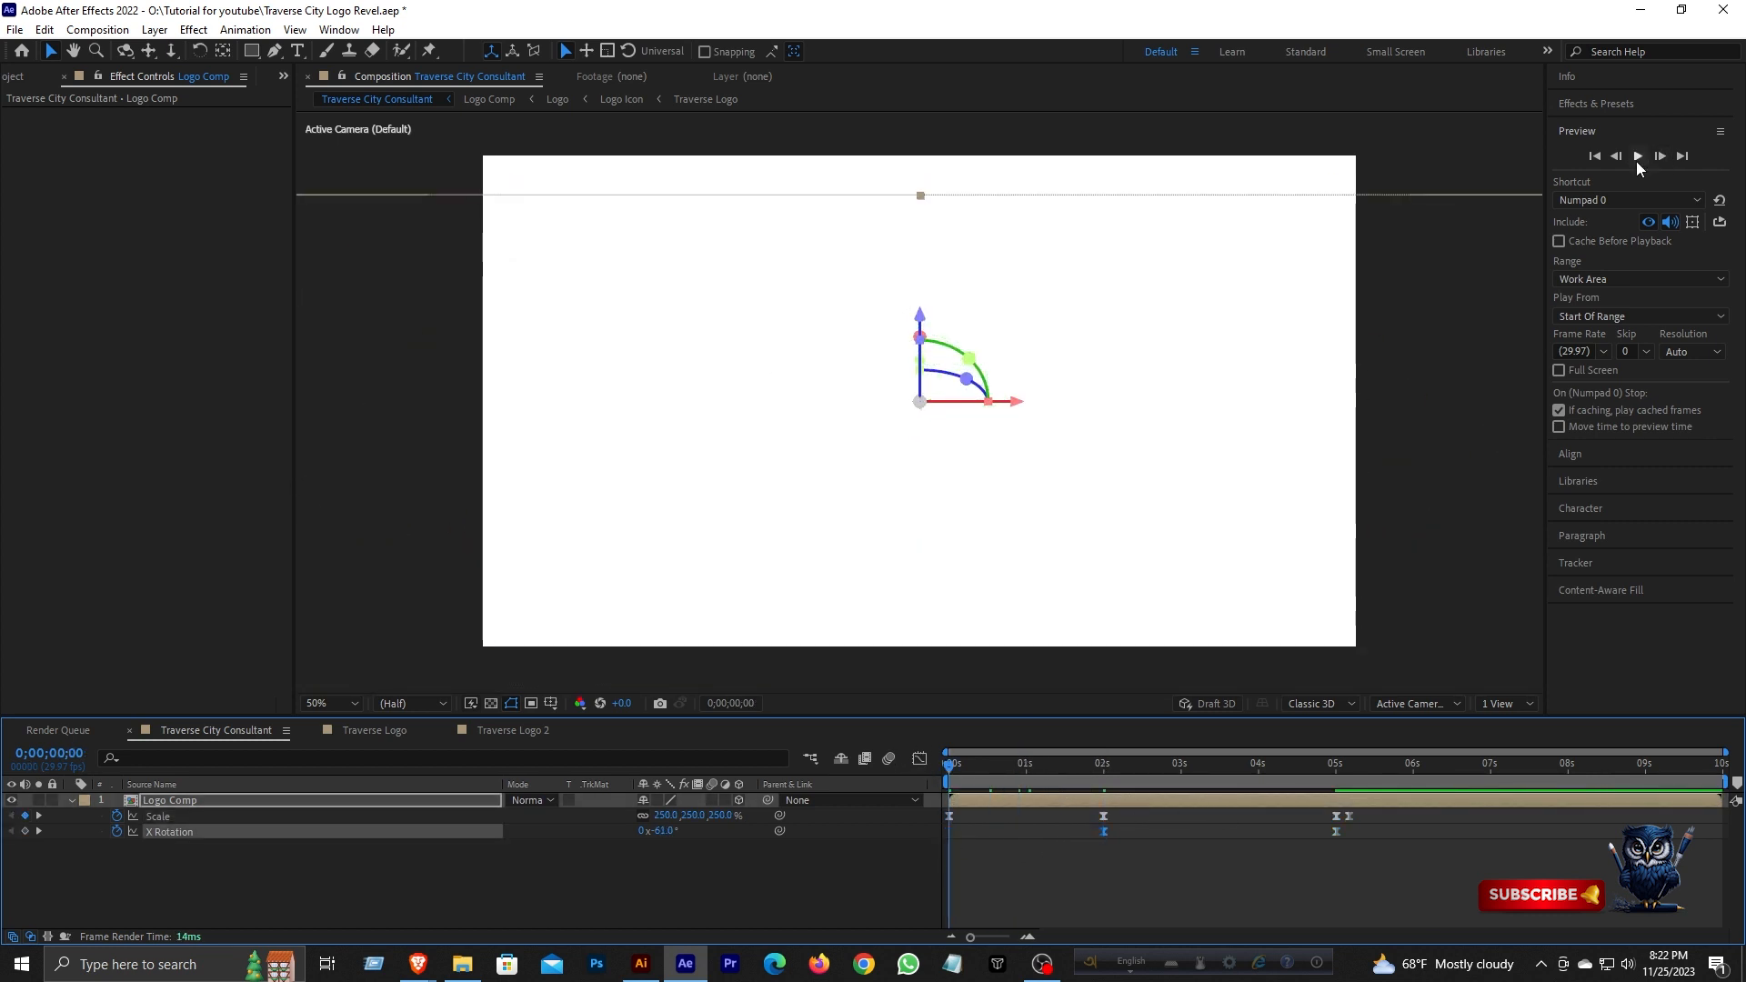
pyautogui.click(1636, 160)
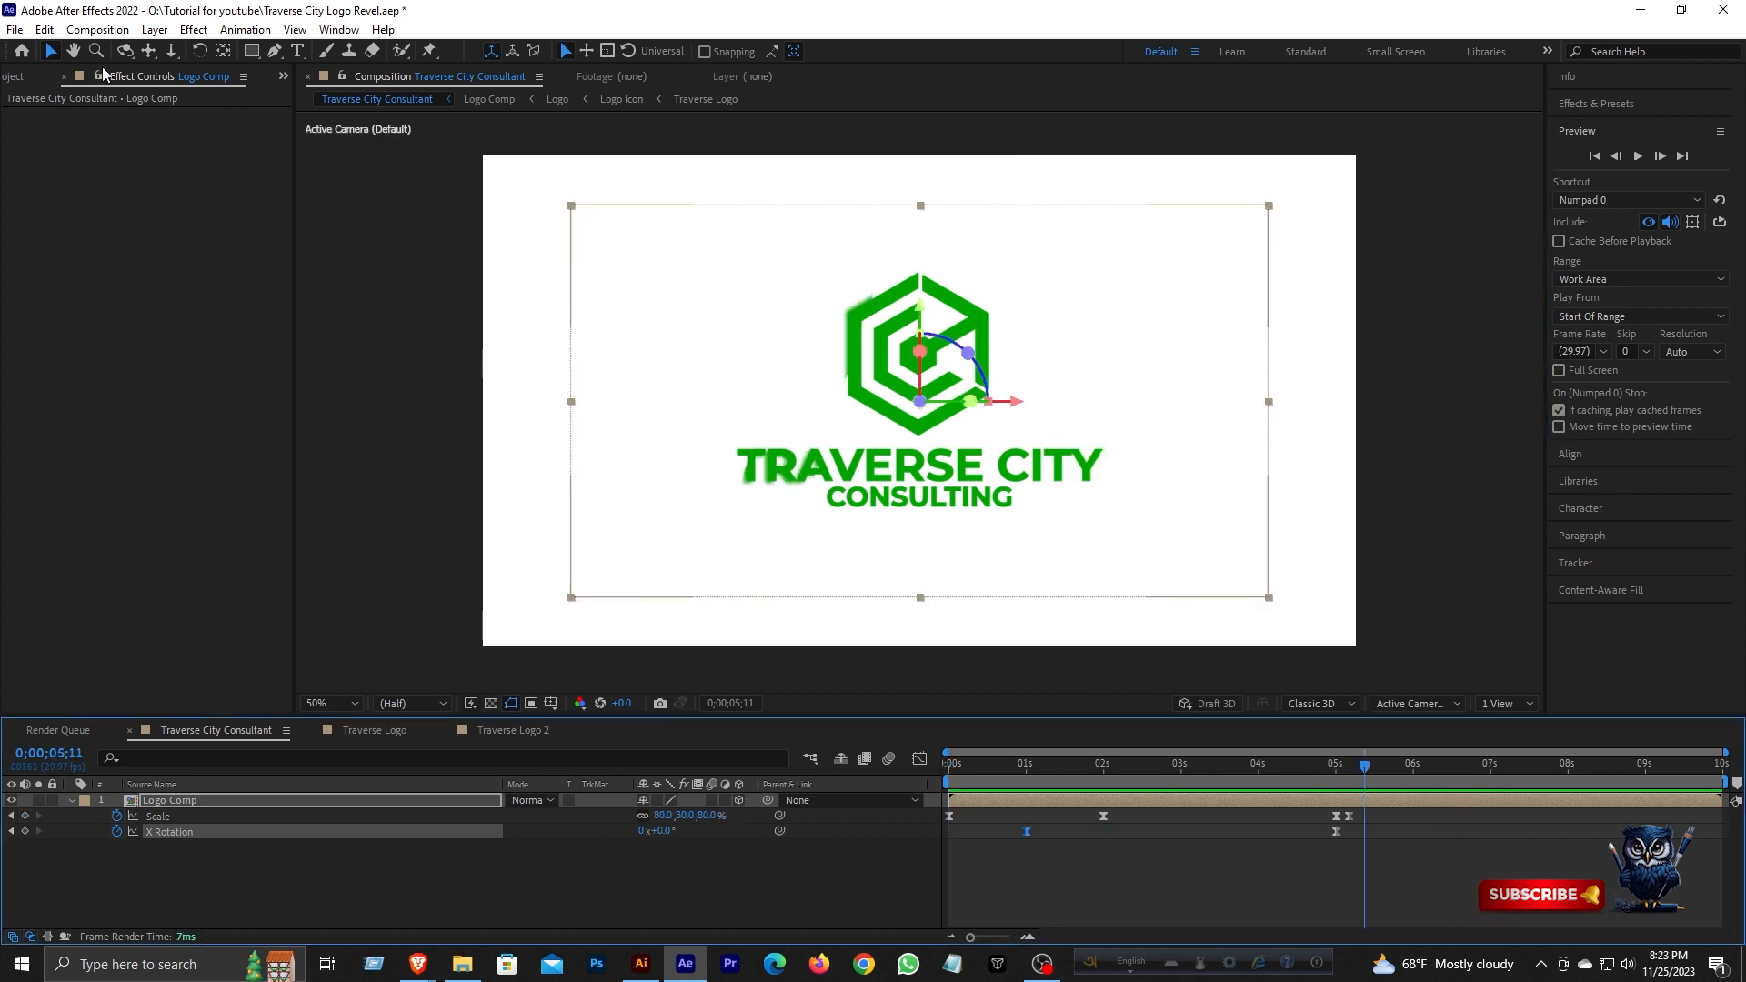
# - Add the Traverse City Consultant composition to the Render Queue
pyautogui.click(13, 30)
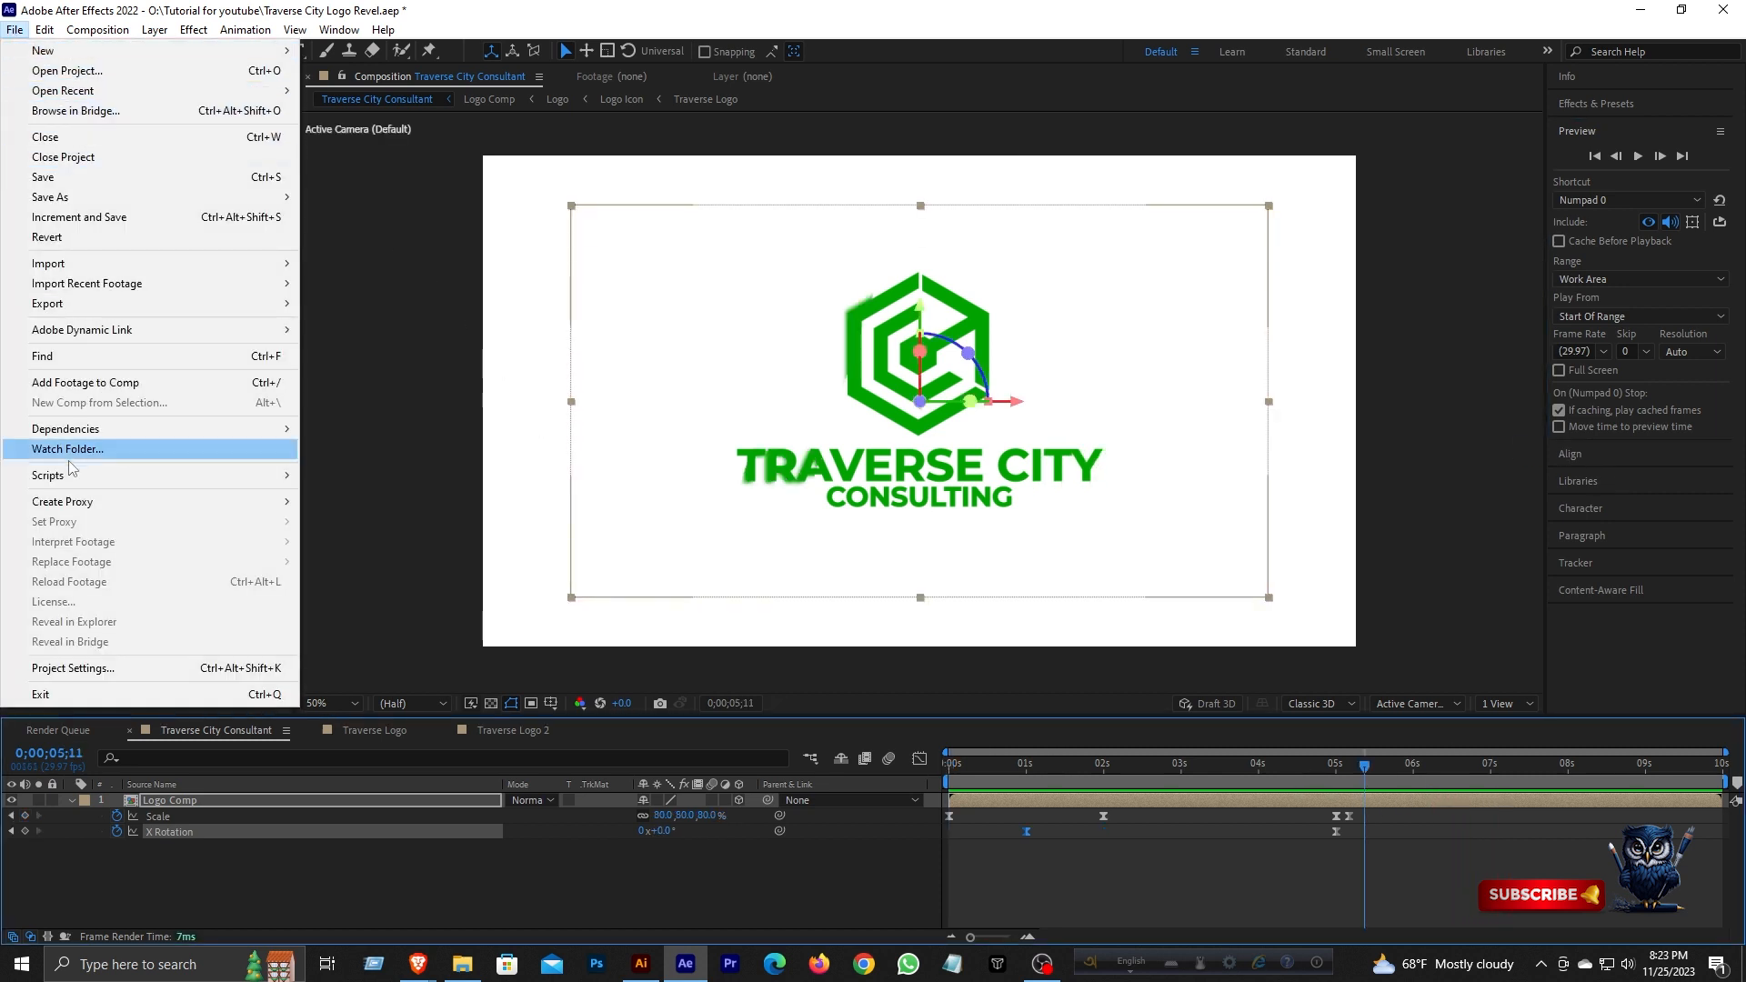
pyautogui.moveTo(105, 305)
pyautogui.click(366, 327)
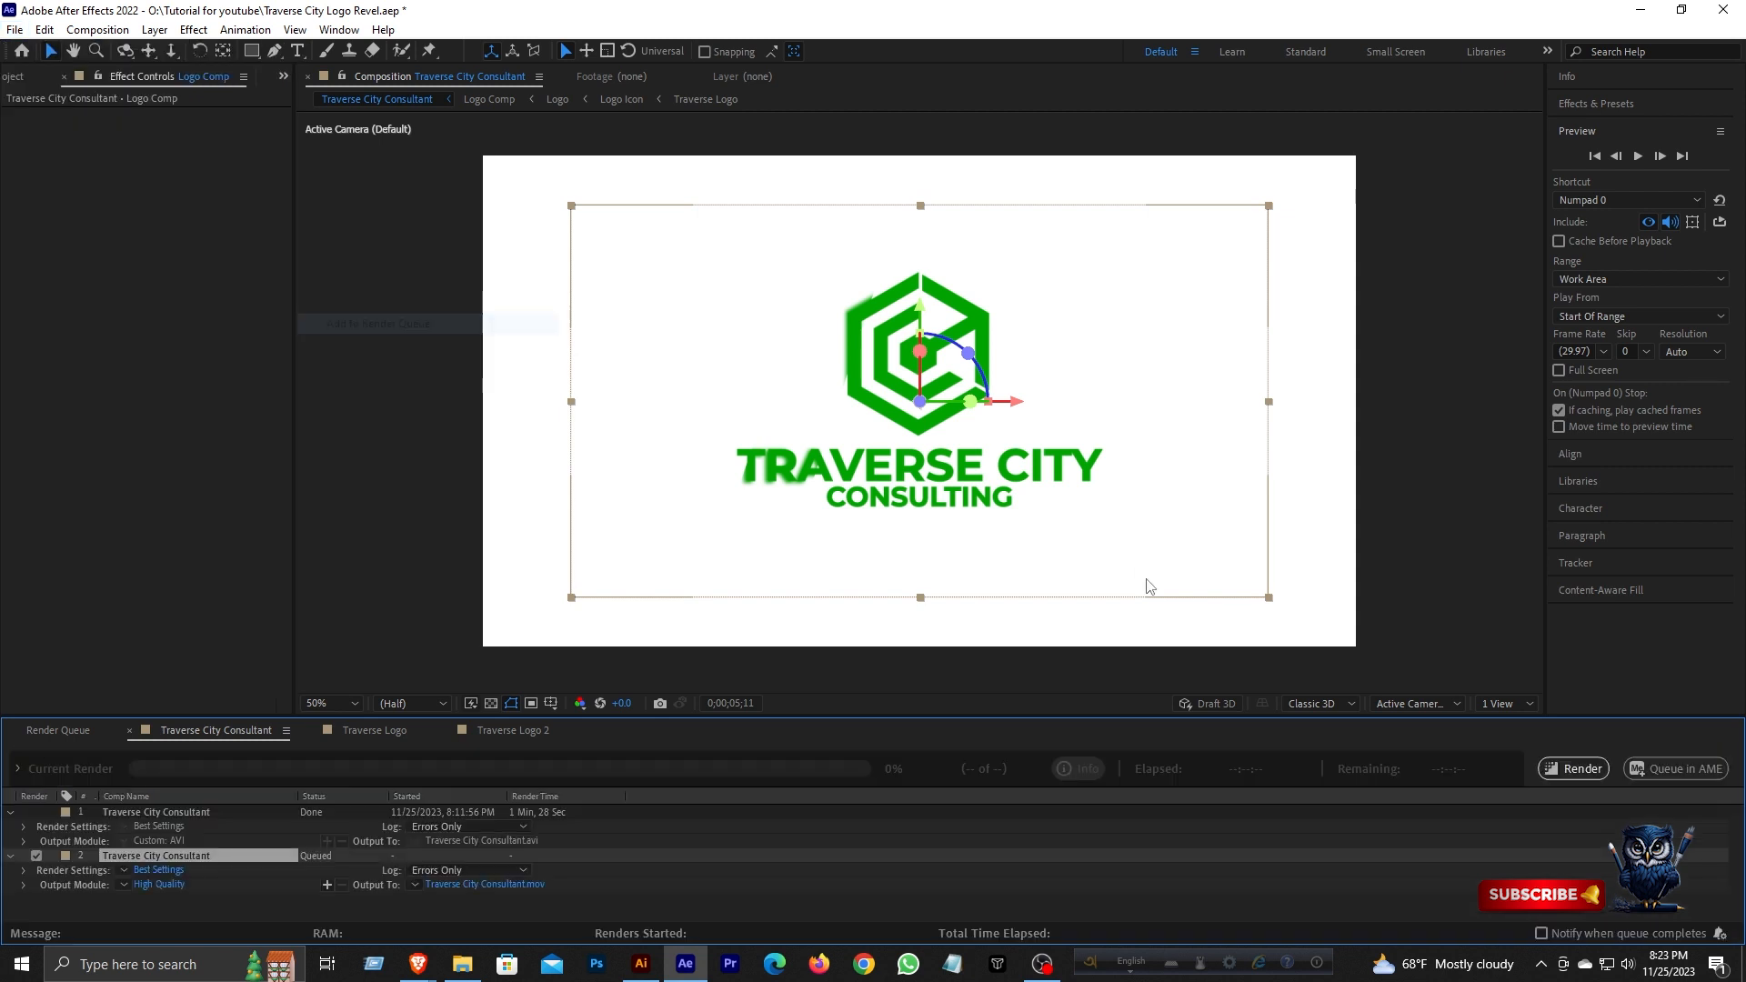
# - Configure the queued render's output module for AVI format with RGB + Alpha channels
pyautogui.click(159, 885)
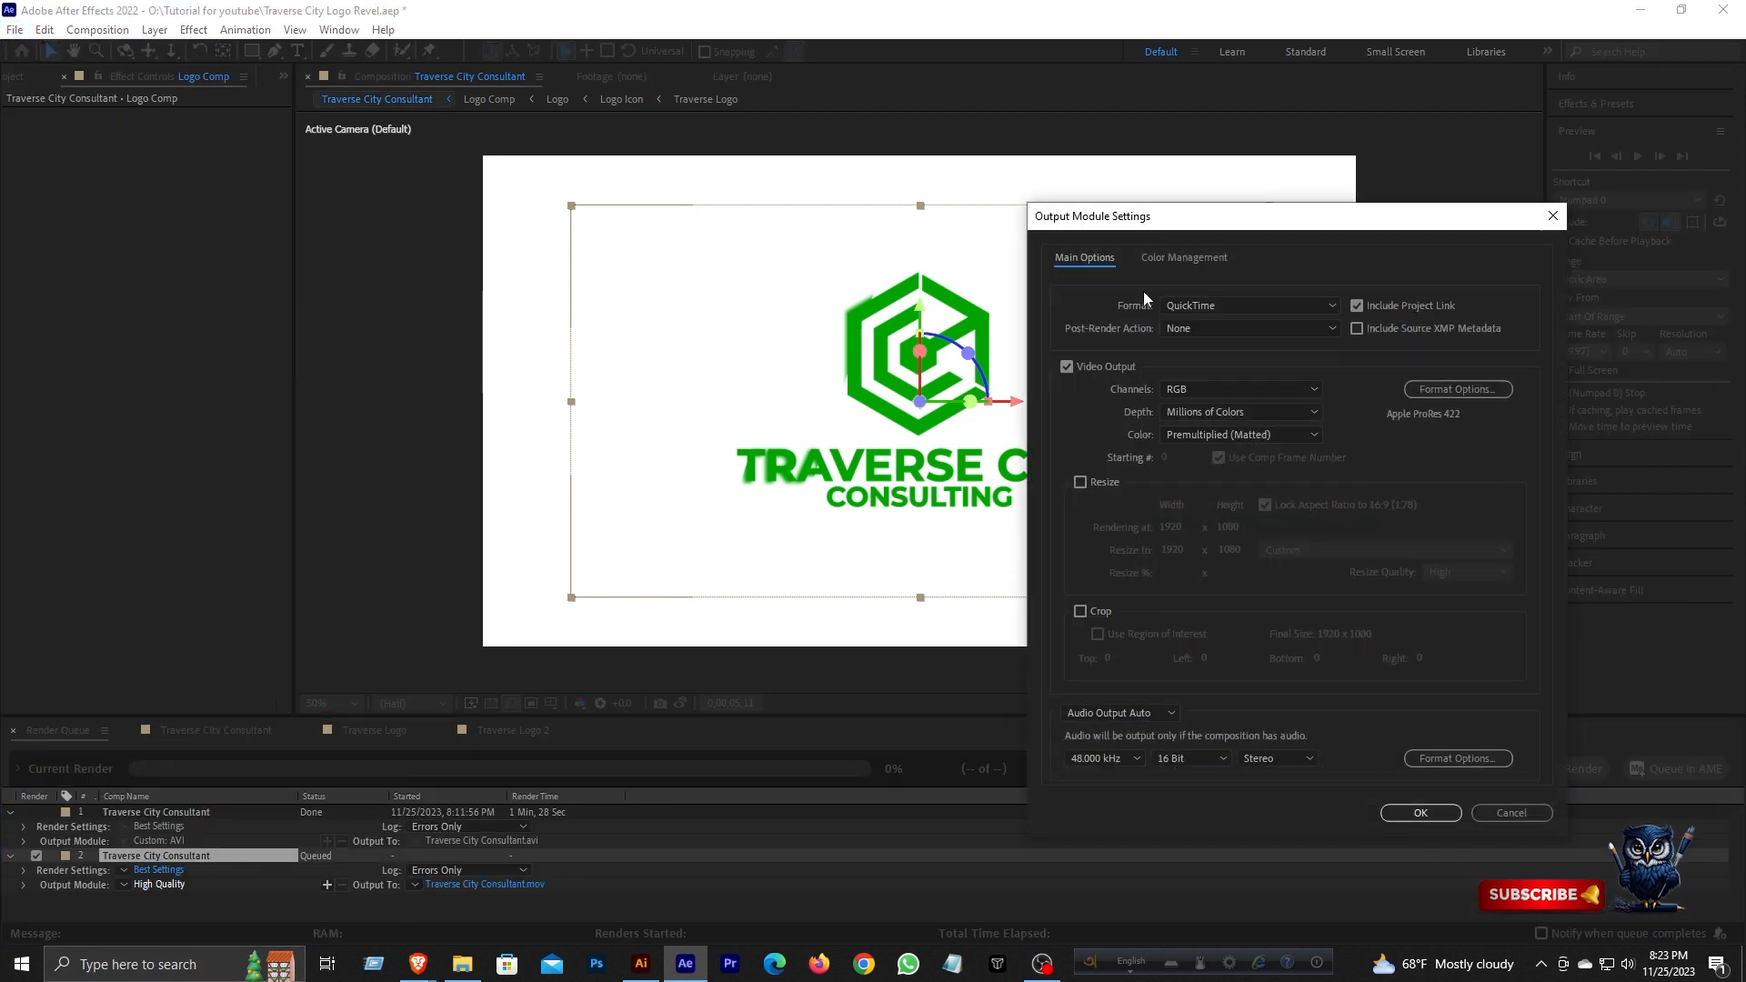
pyautogui.click(1262, 310)
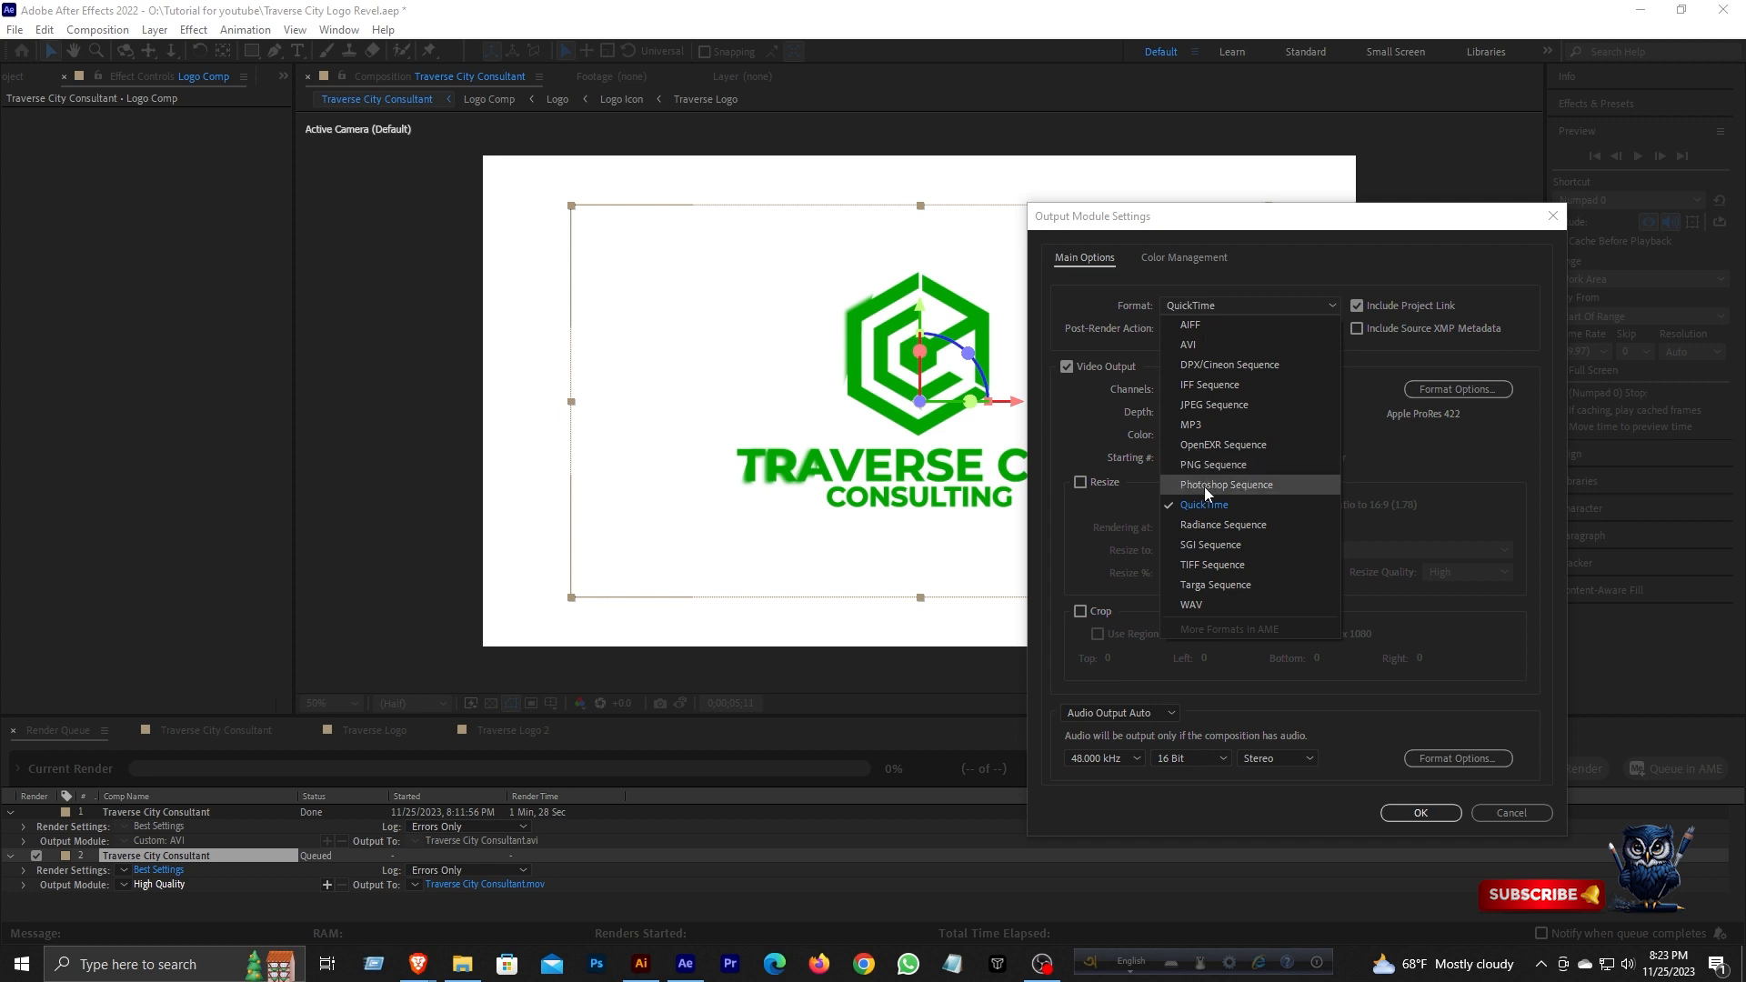
pyautogui.click(1191, 343)
pyautogui.click(1217, 390)
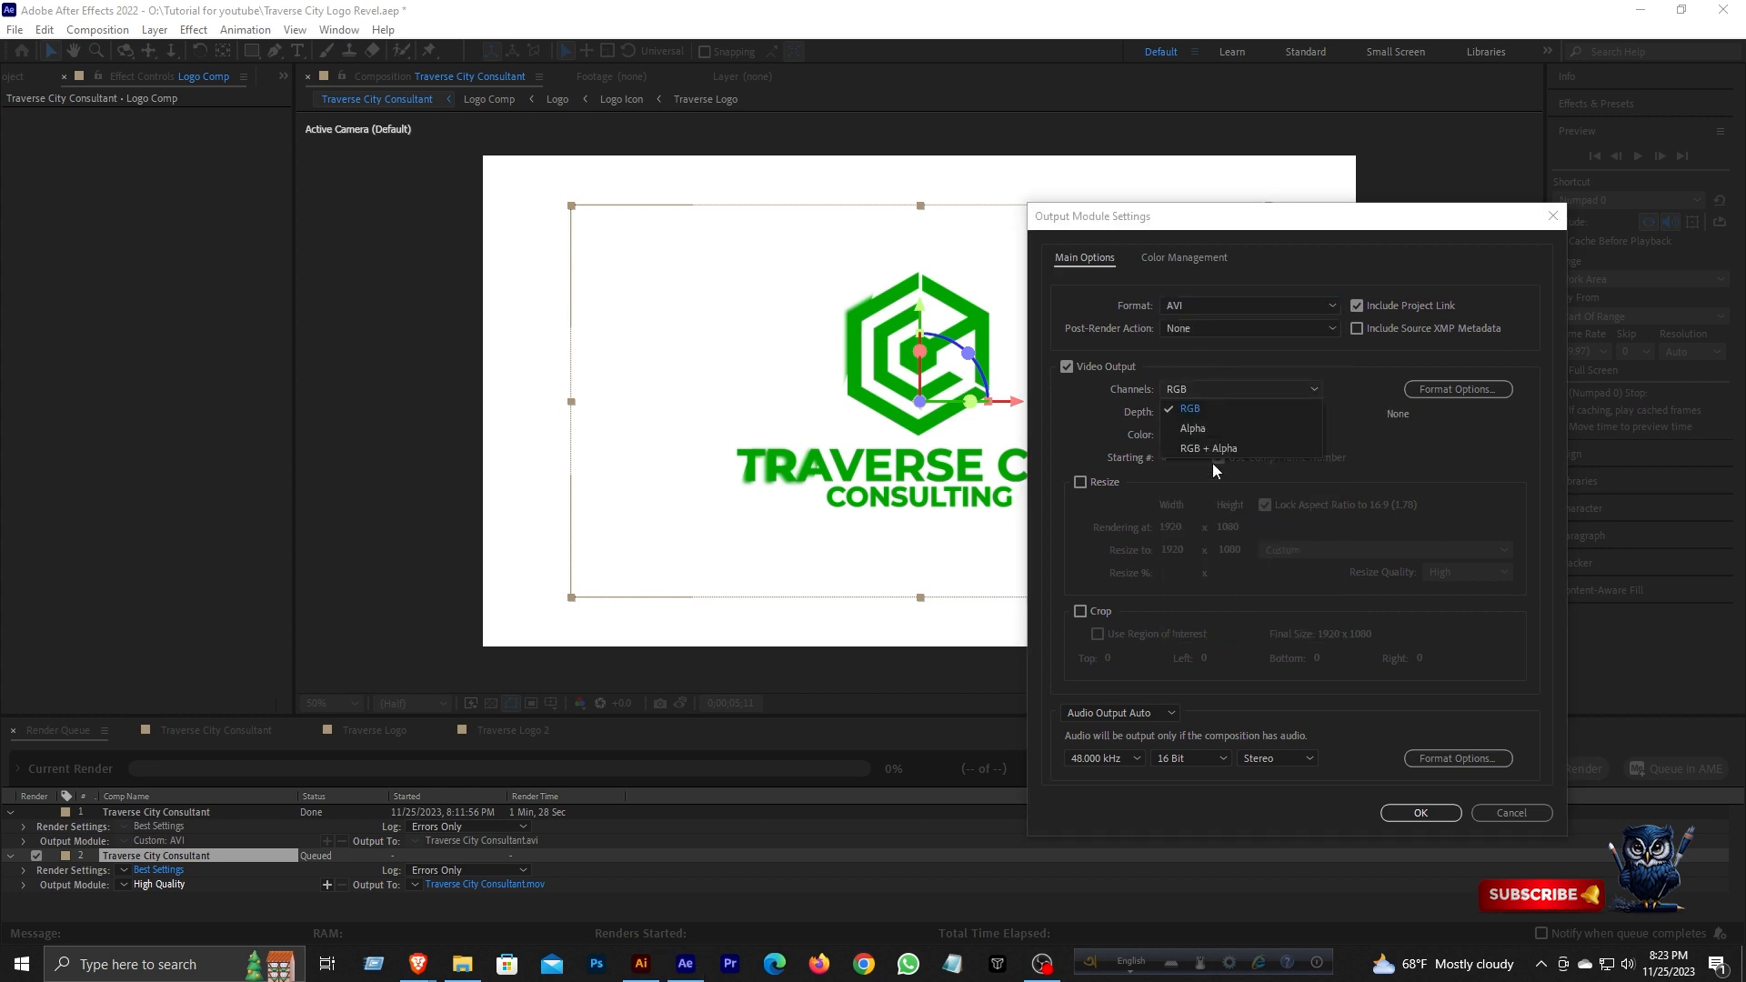
pyautogui.click(1217, 447)
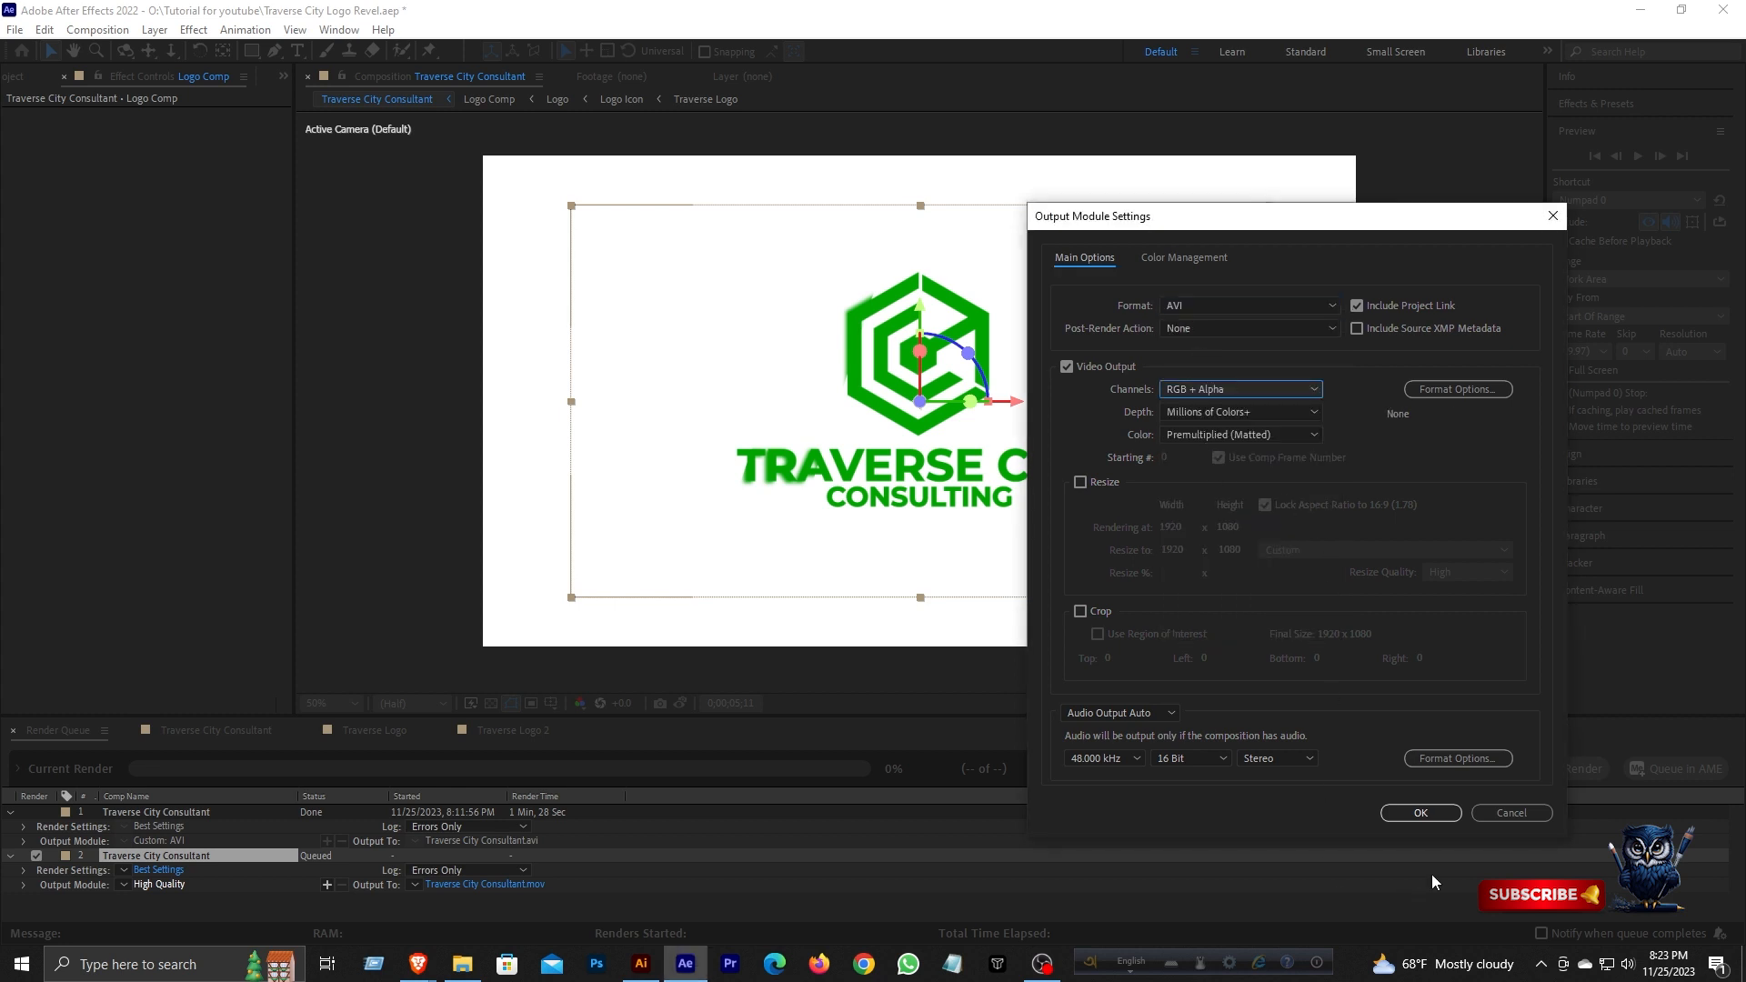
pyautogui.click(1428, 812)
# - Name the output file Traverse City Consultant 02 in the Tutorial for youtube folder and render it
pyautogui.click(516, 888)
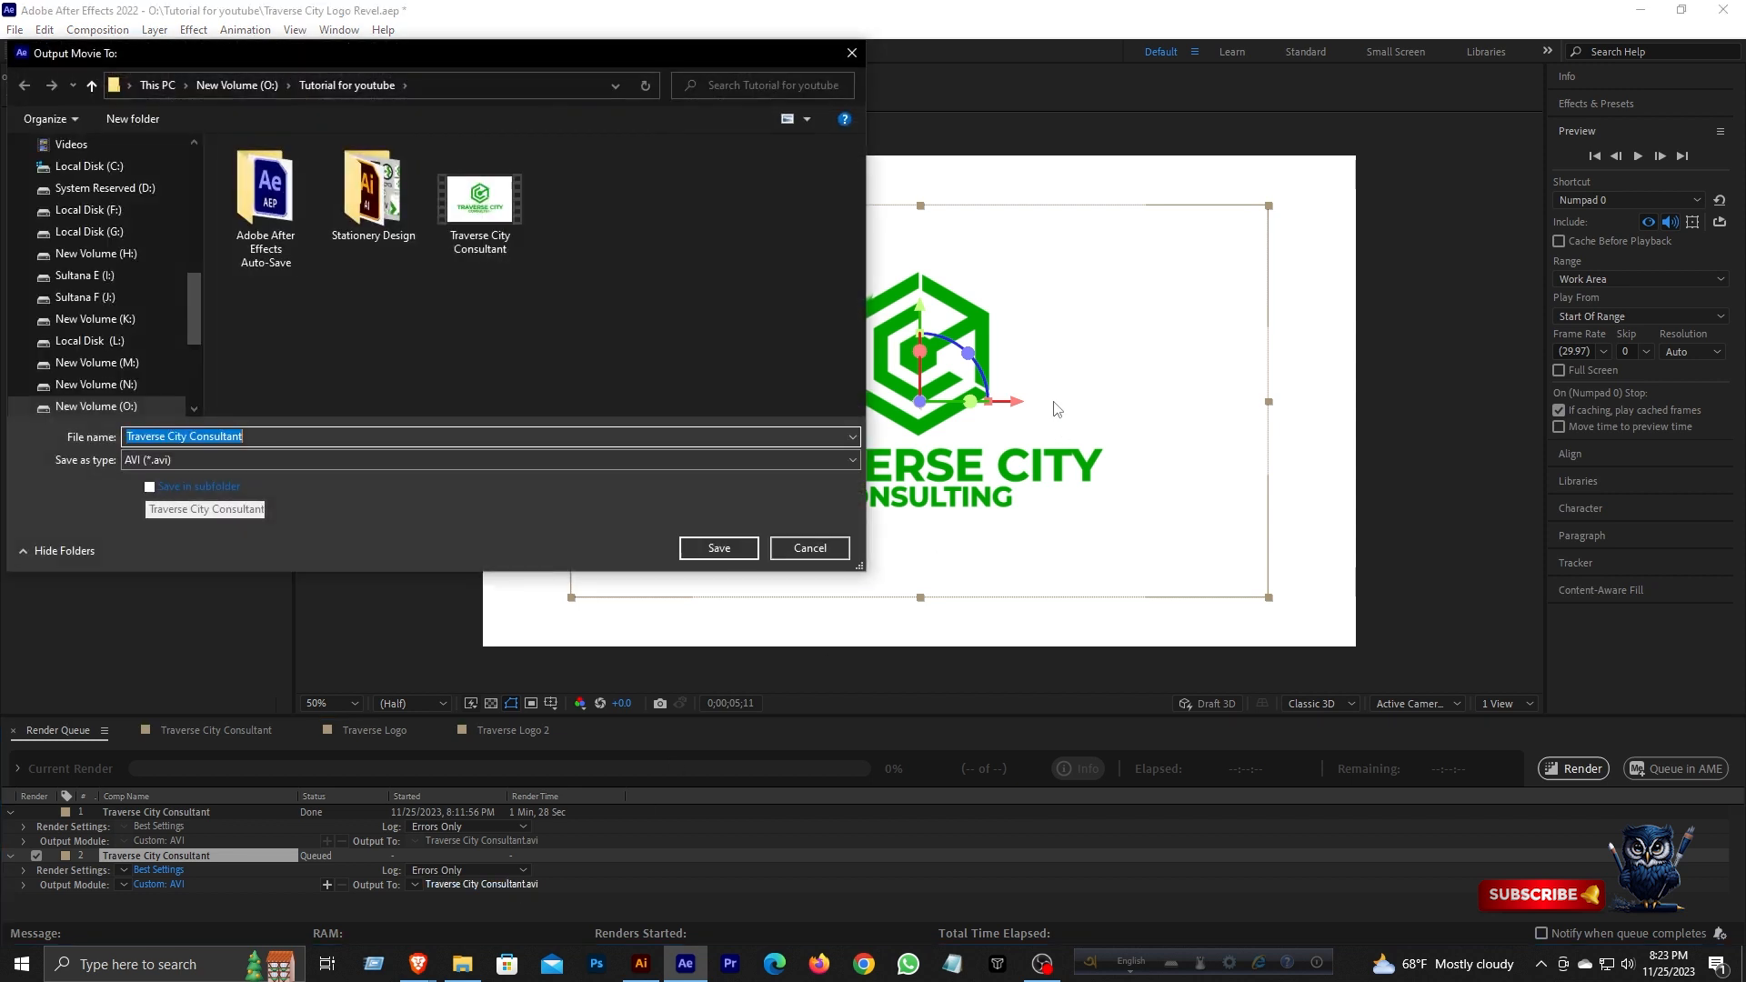
pyautogui.click(354, 437)
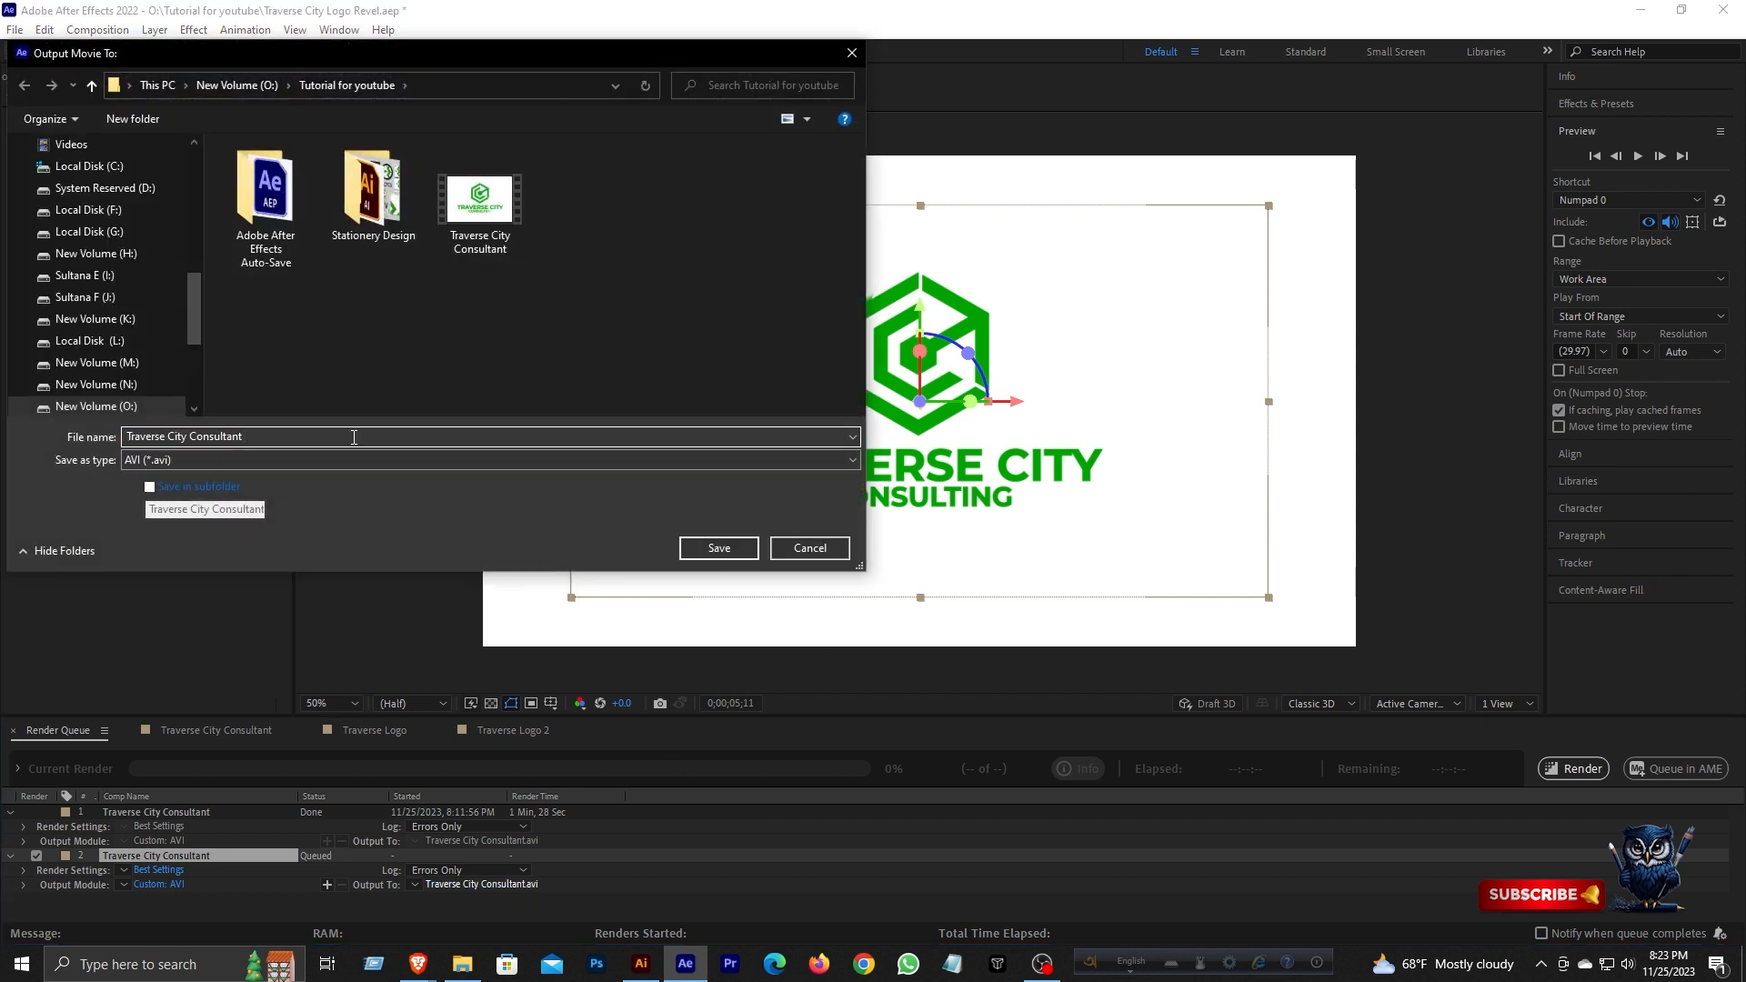
pyautogui.press('Return')
pyautogui.click(1573, 769)
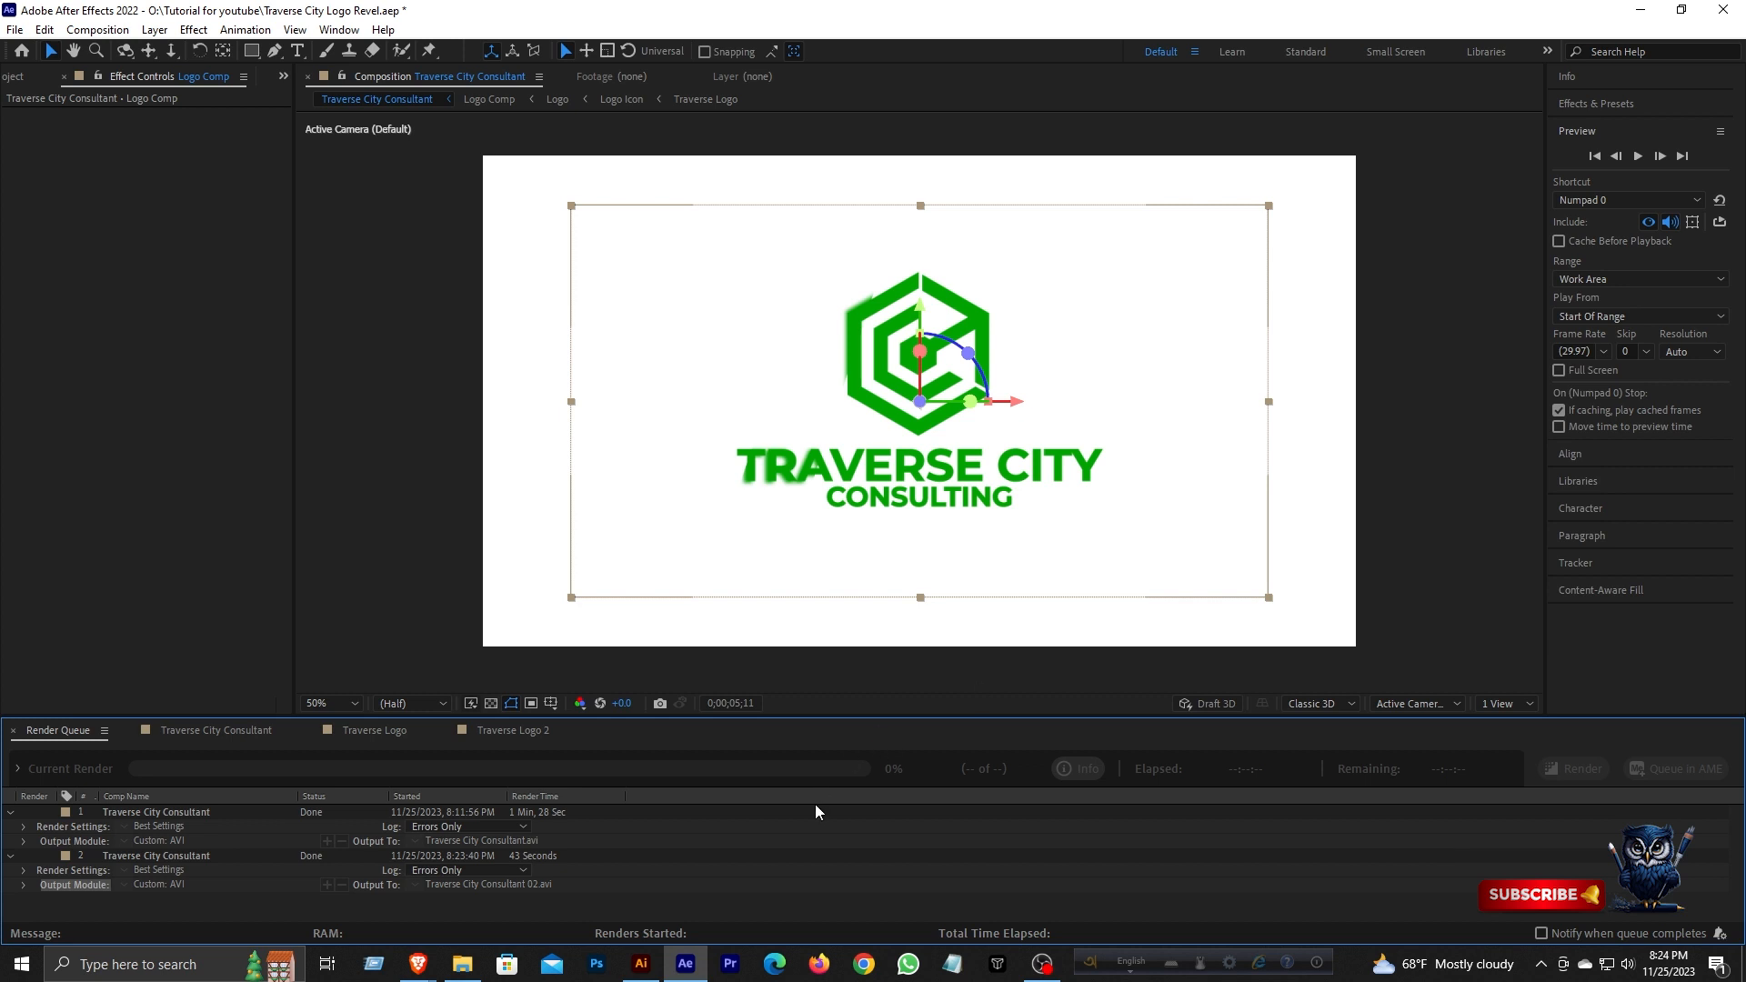
# - Switch to File Explorer and select the rendered Traverse City Consultant 02 video in the Tutorial for youtube folder
pyautogui.click(463, 964)
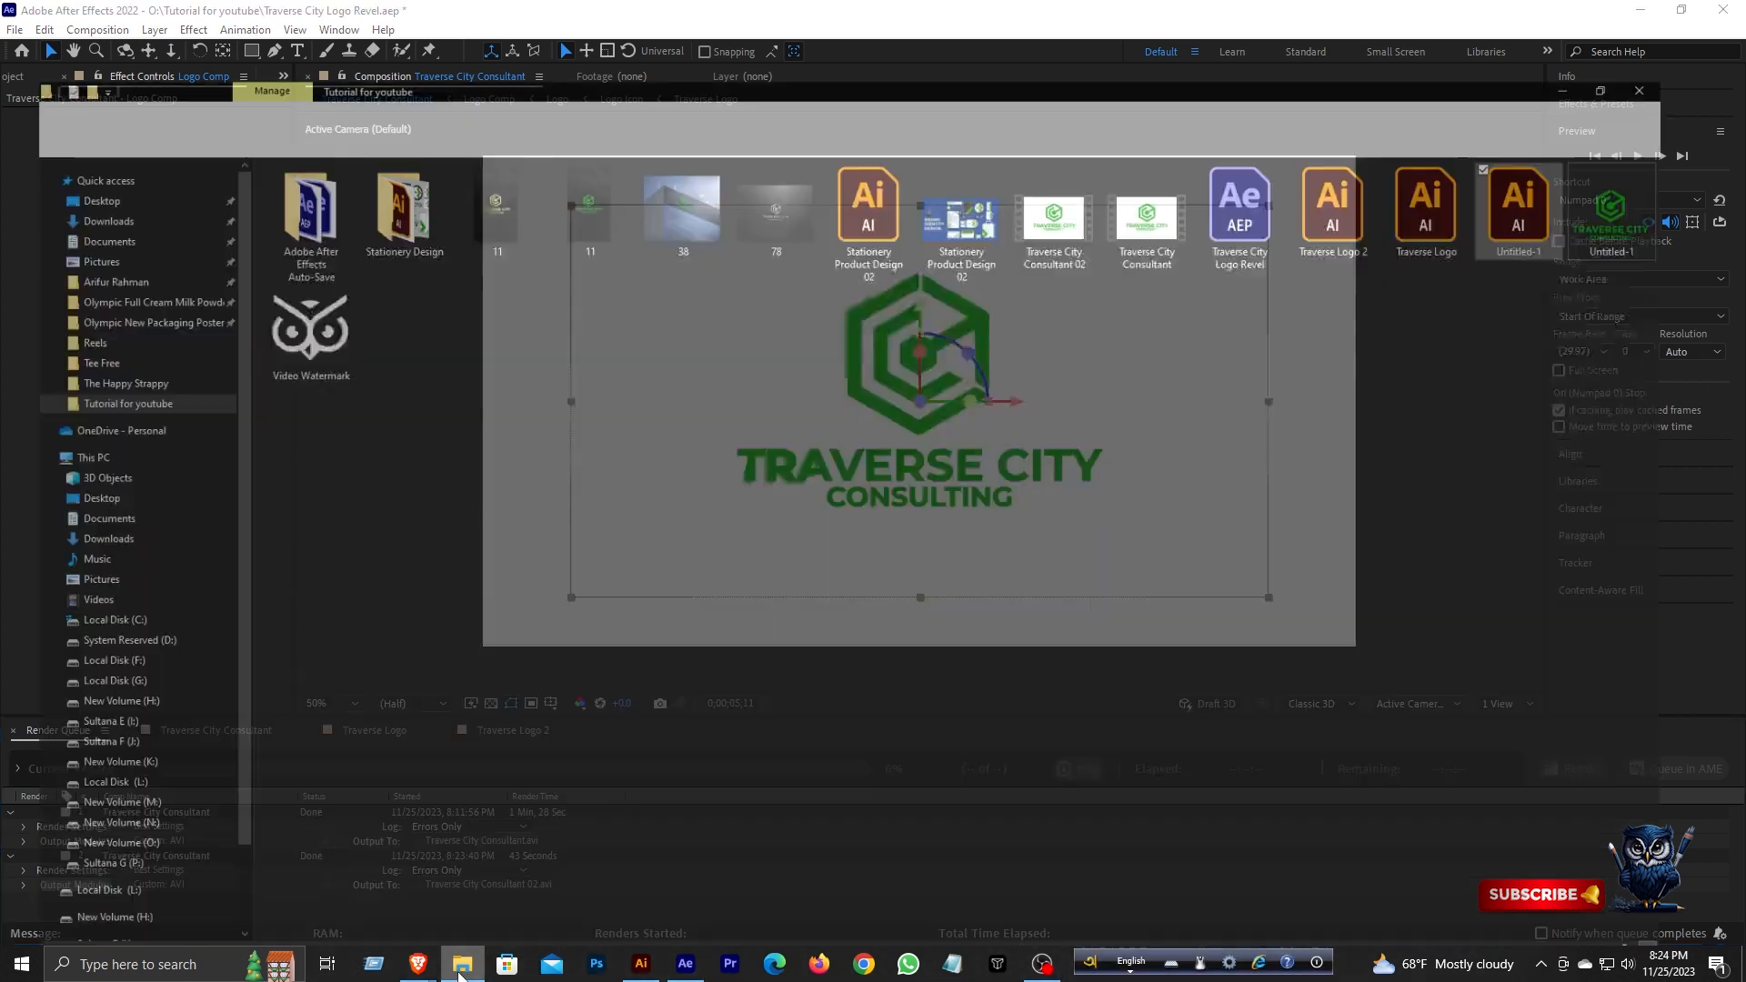
pyautogui.click(1075, 194)
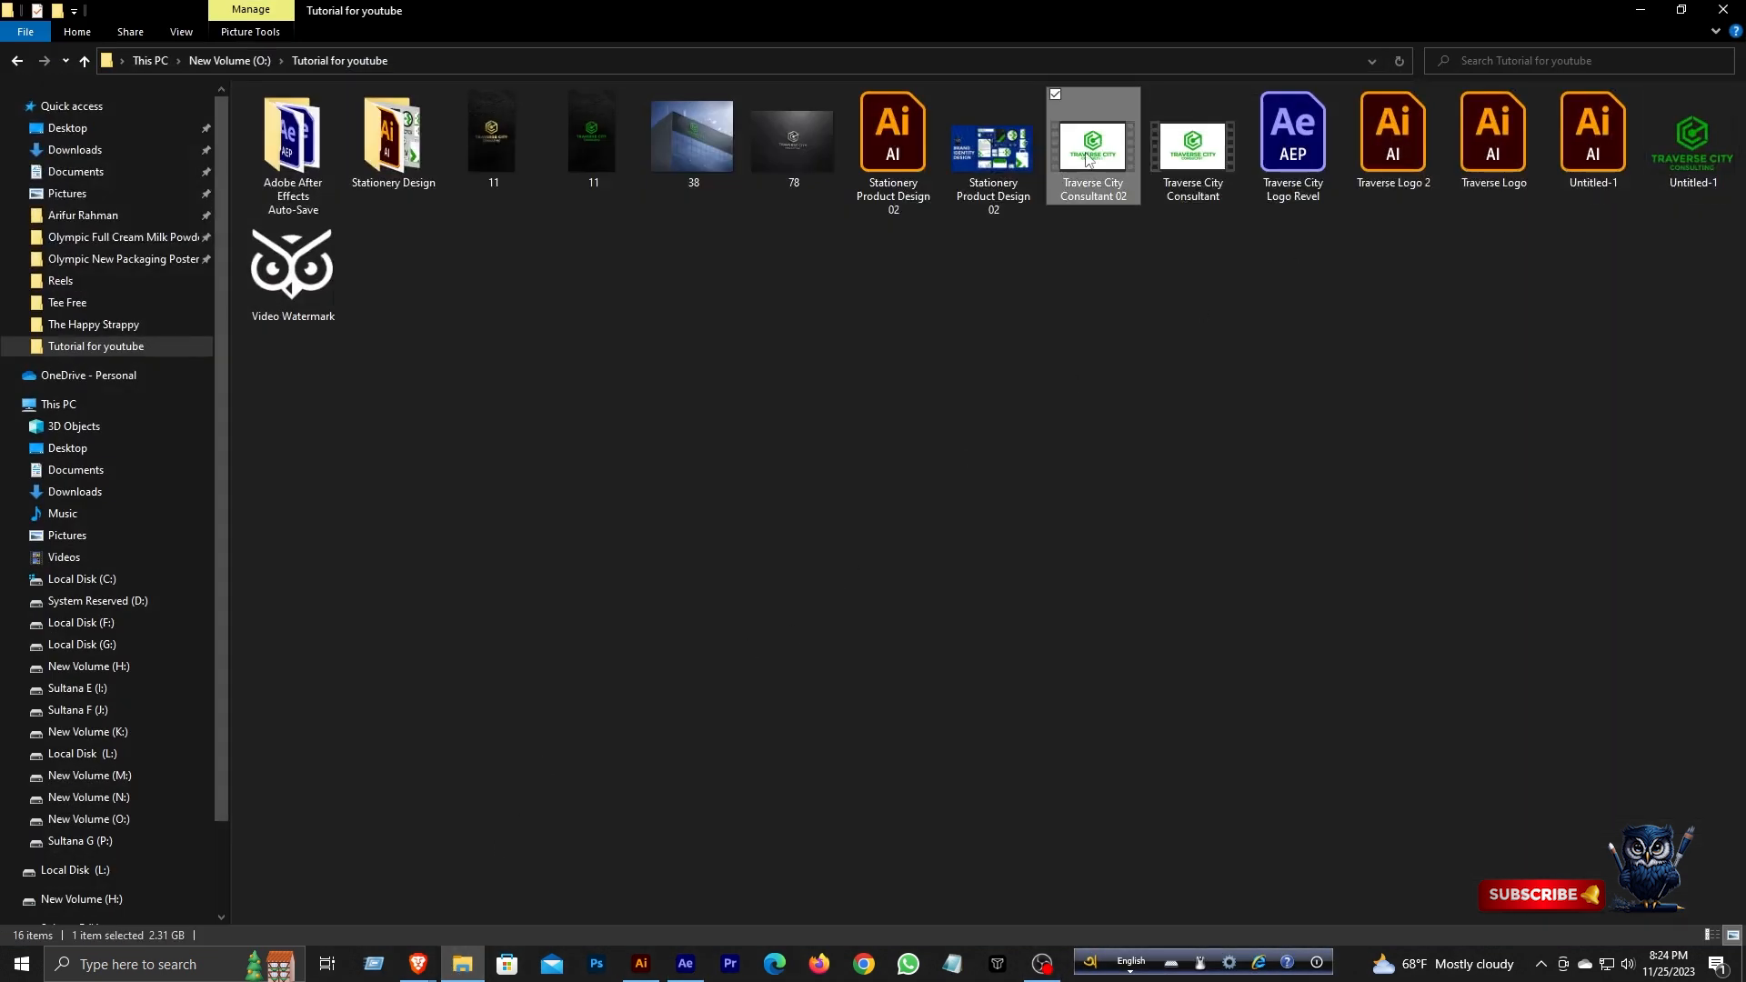